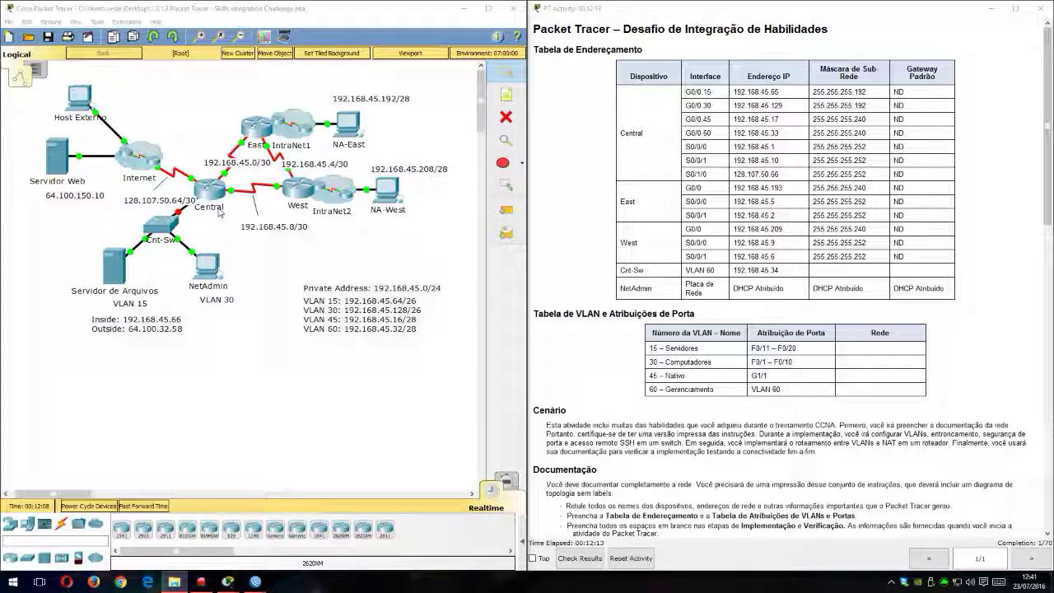
Step: Open the IP configuration of Servidor de Arquivos and set its static IP address to 192.168.45.66
{"action": "scroll", "coordinate": [688, 257], "scroll_direction": "down", "scroll_amount": 5}
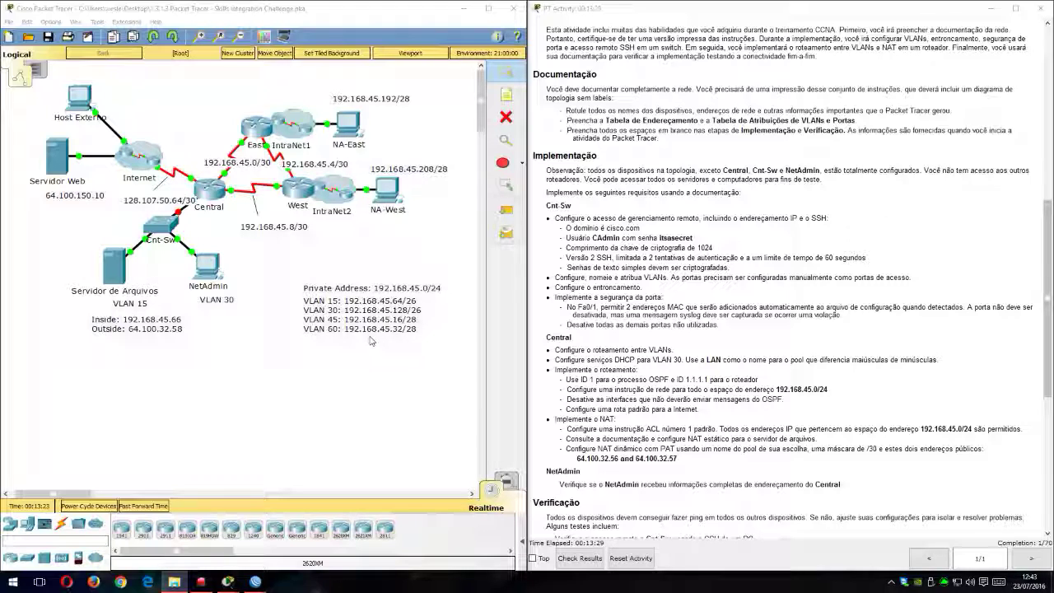
{"action": "left_click", "coordinate": [119, 274]}
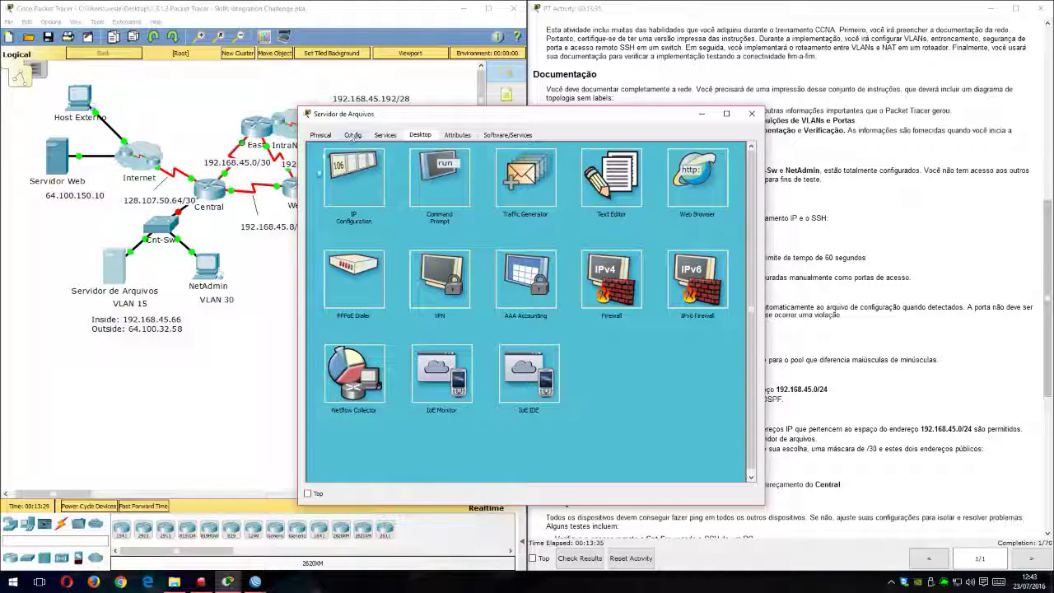
{"action": "left_click", "coordinate": [352, 169]}
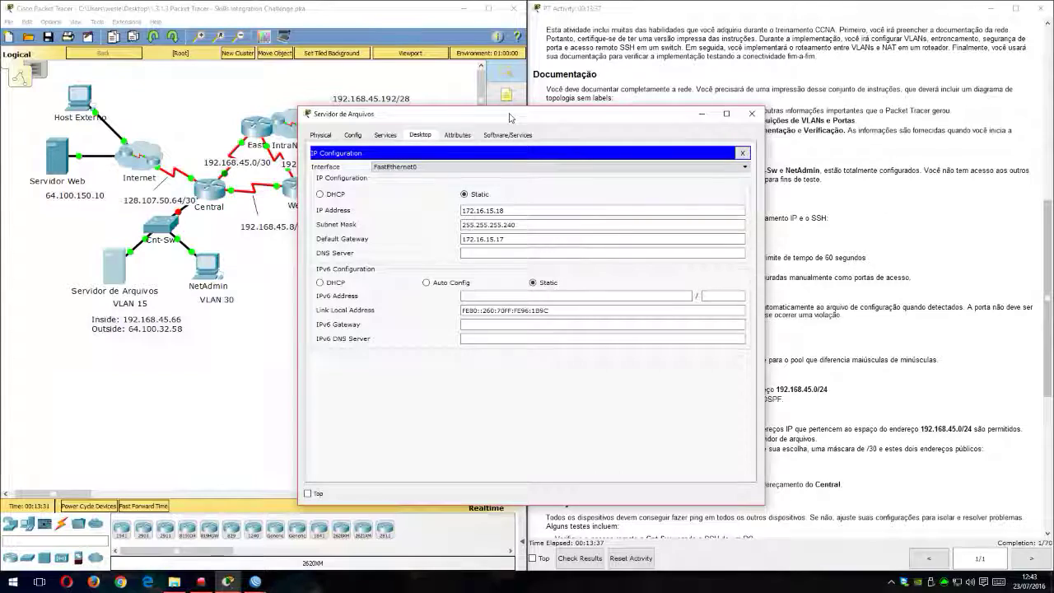
{"action": "left_click_drag", "start_coordinate": [508, 117], "coordinate": [490, 64]}
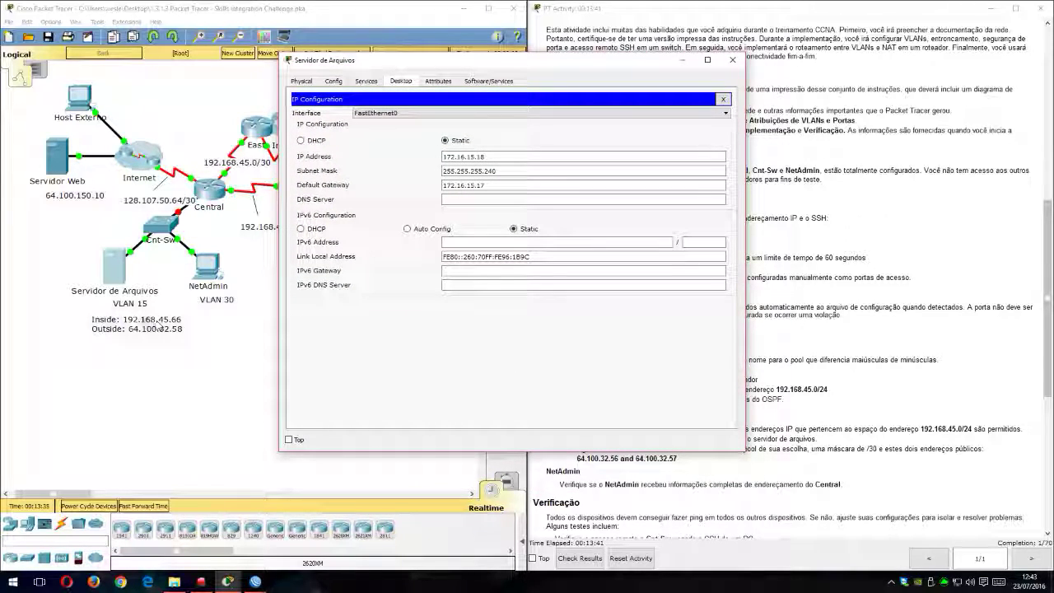
{"action": "left_click_drag", "start_coordinate": [383, 63], "coordinate": [601, 56]}
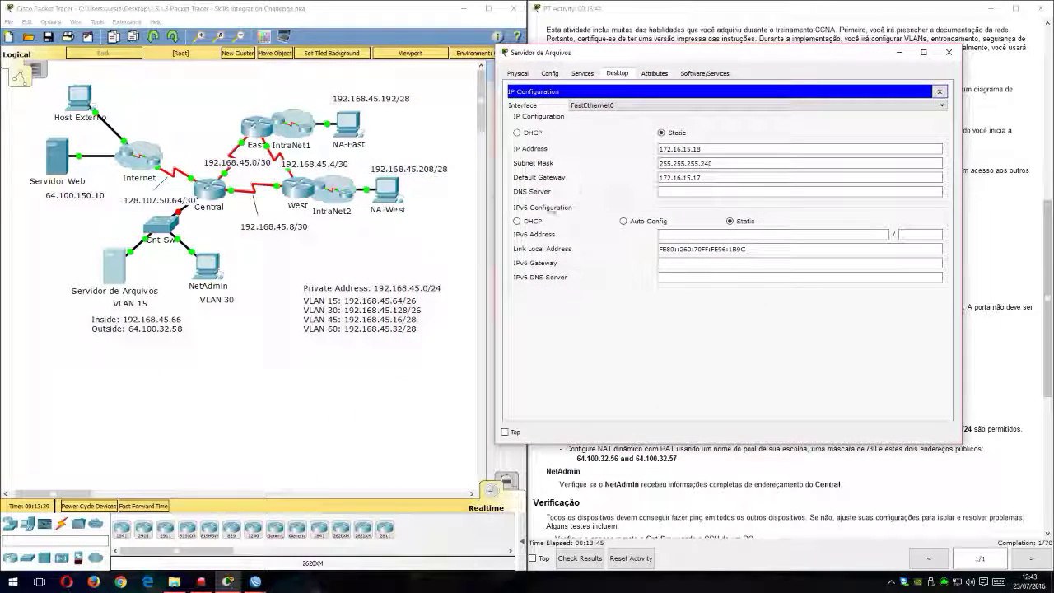
{"action": "left_click_drag", "start_coordinate": [724, 149], "coordinate": [656, 149]}
{"action": "left_click_drag", "start_coordinate": [722, 163], "coordinate": [634, 177]}
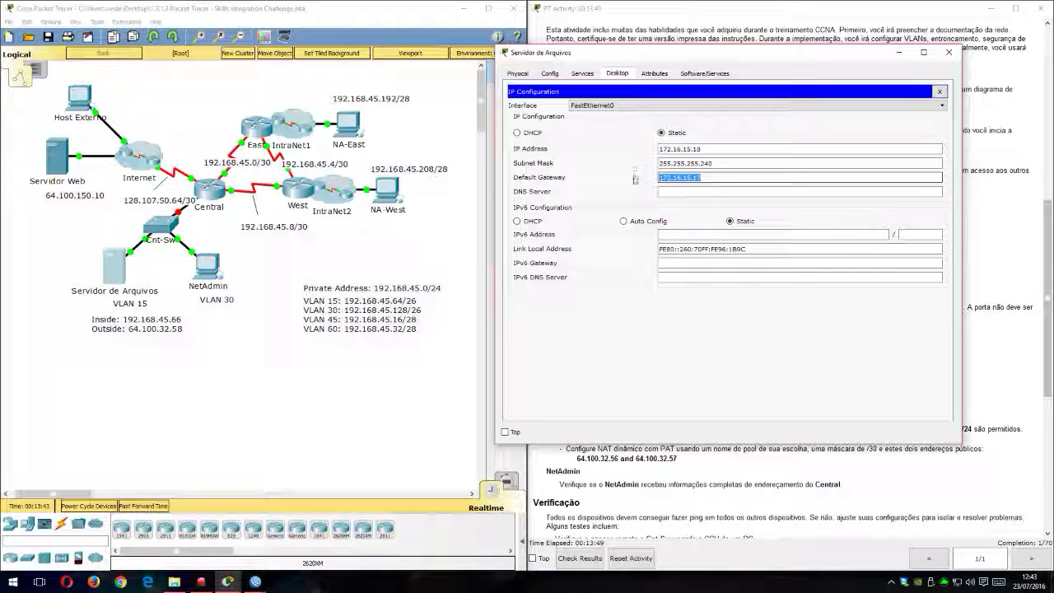
{"action": "left_click", "coordinate": [707, 149]}
{"action": "left_click_drag", "start_coordinate": [707, 149], "coordinate": [656, 149]}
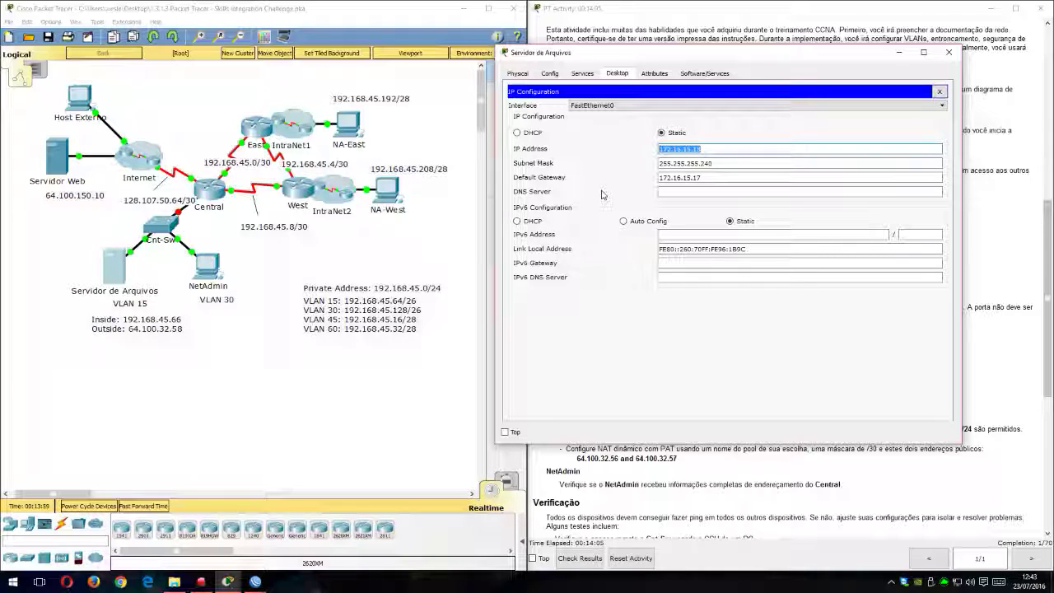
{"action": "left_click", "coordinate": [680, 163]}
{"action": "type", "text": "5.66"}
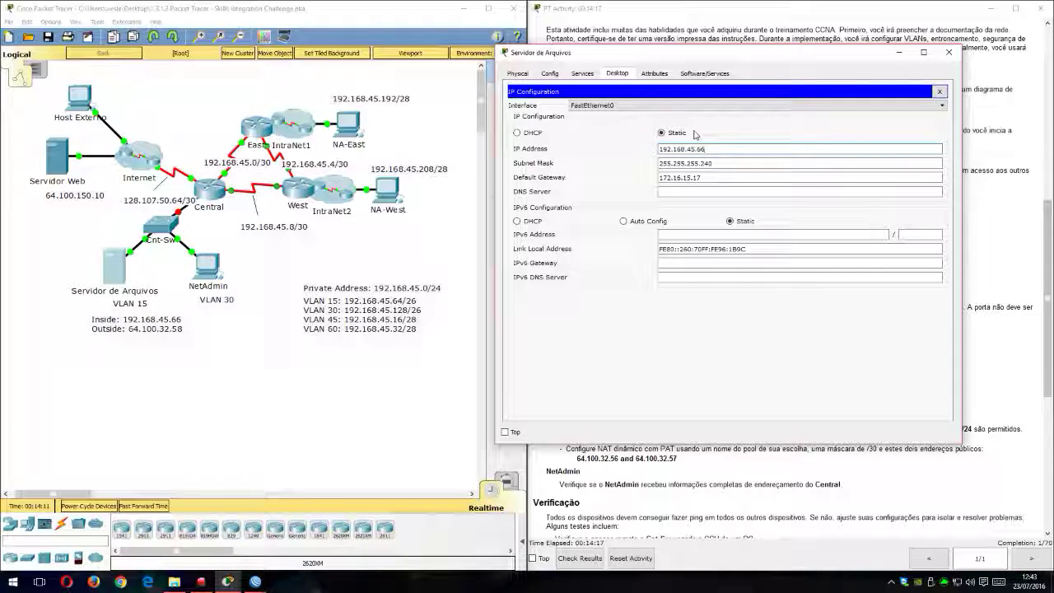
Step: Set the file server's subnet mask to 255.255.255.192, matching the G0/0.15 row of the addressing table
{"action": "key", "text": "Tab"}
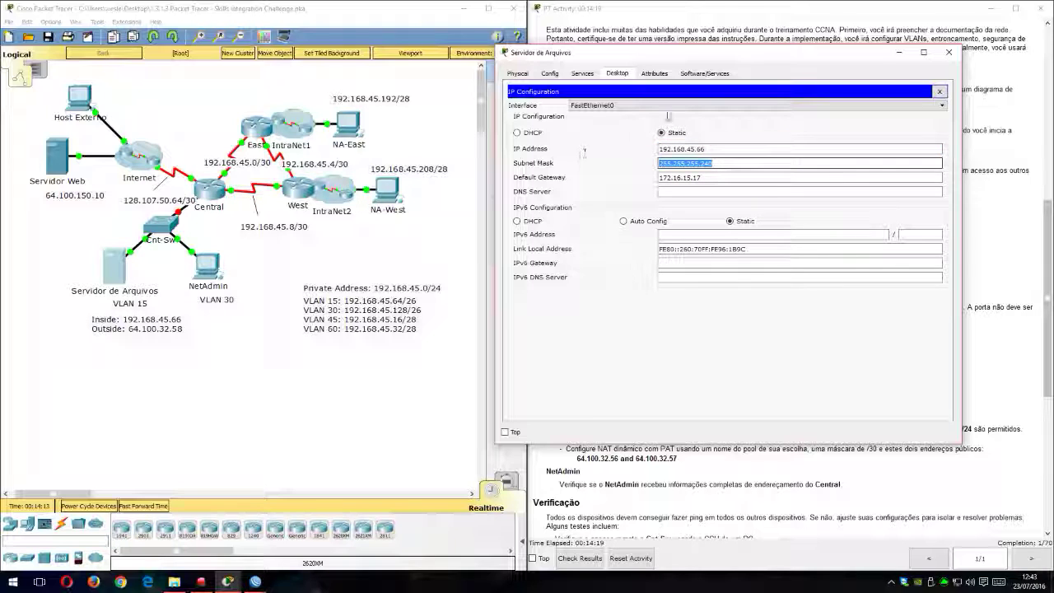
{"action": "left_click_drag", "start_coordinate": [707, 61], "coordinate": [420, 114]}
{"action": "left_click_drag", "start_coordinate": [346, 107], "coordinate": [200, 82]}
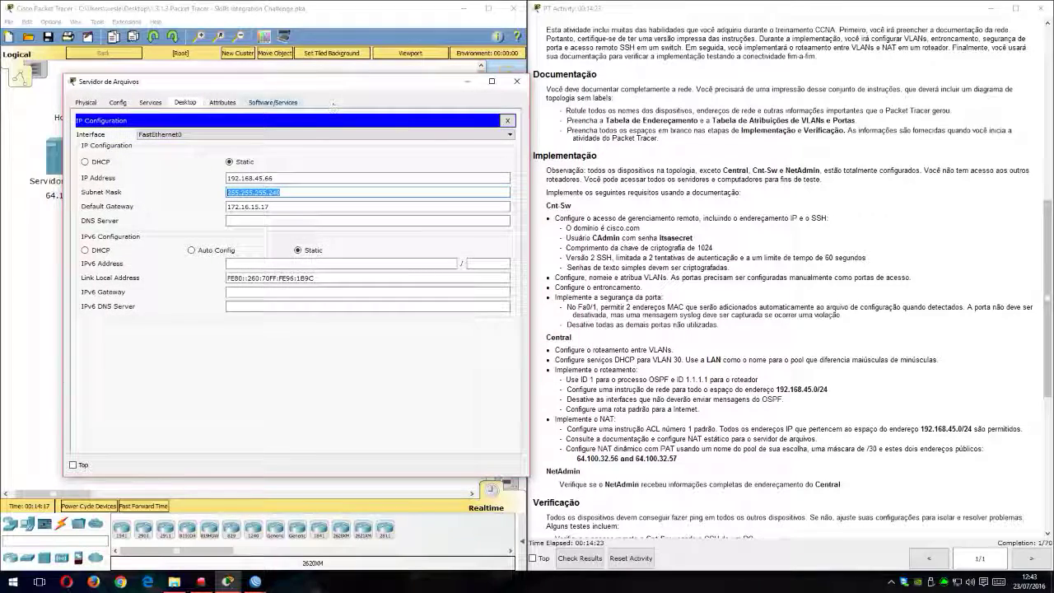
{"action": "scroll", "coordinate": [835, 216], "scroll_direction": "up", "scroll_amount": 5}
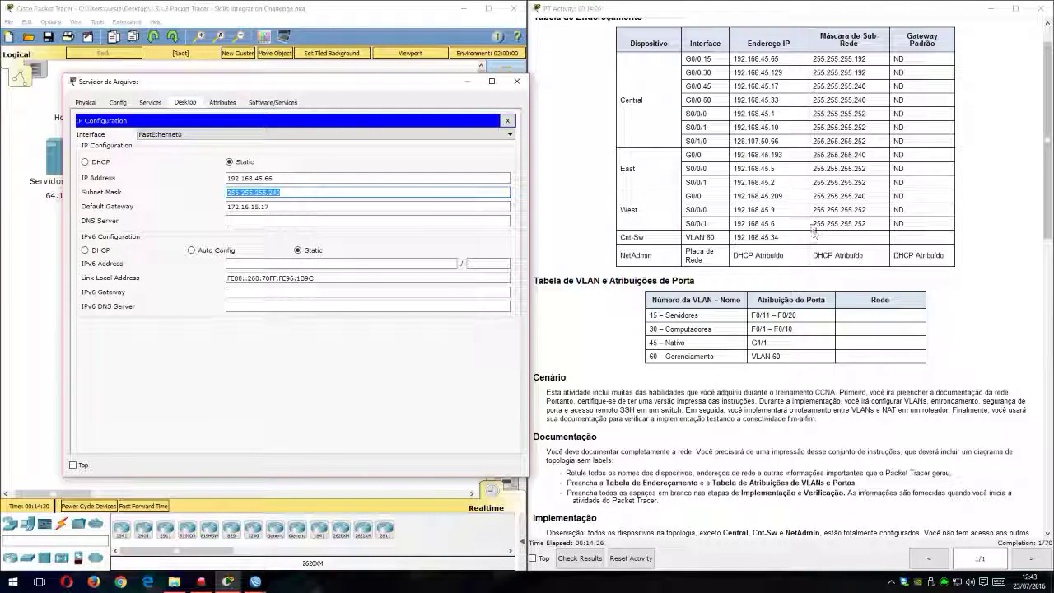
{"action": "left_click_drag", "start_coordinate": [379, 79], "coordinate": [711, 73]}
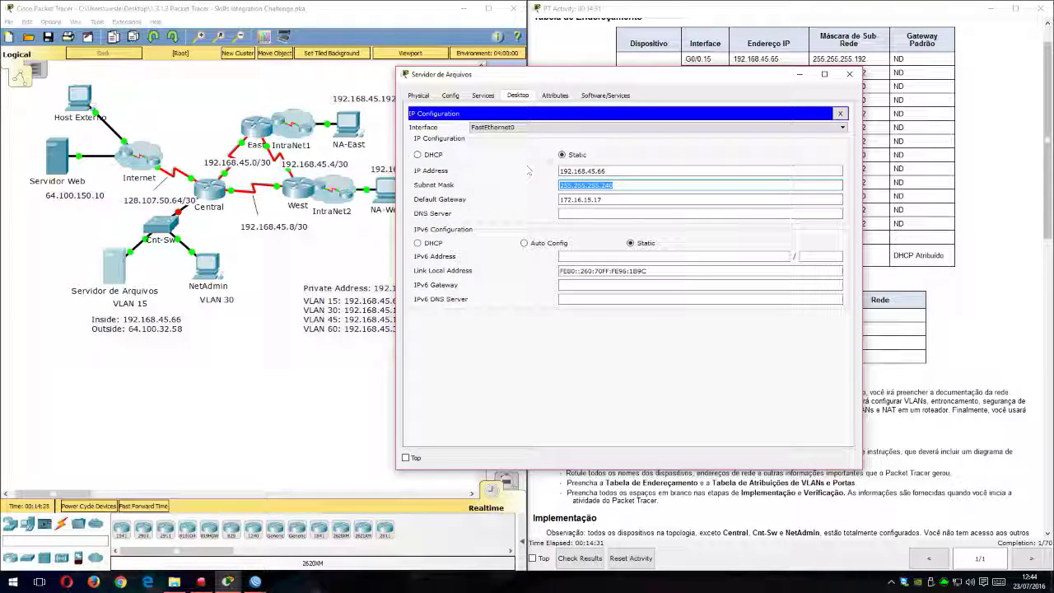
{"action": "left_click_drag", "start_coordinate": [650, 76], "coordinate": [385, 78]}
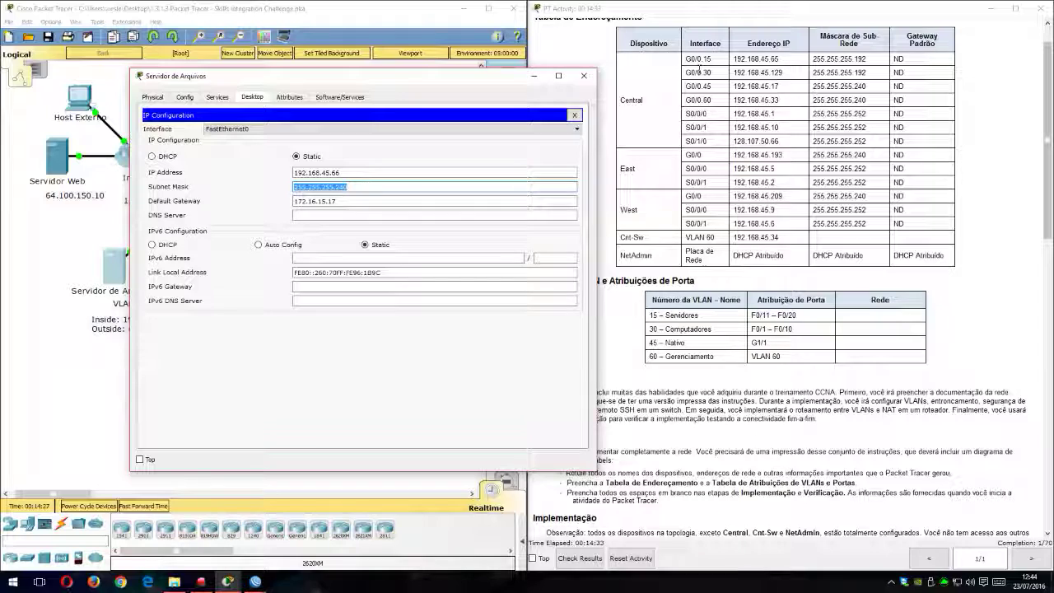
{"action": "type", "text": "30"}
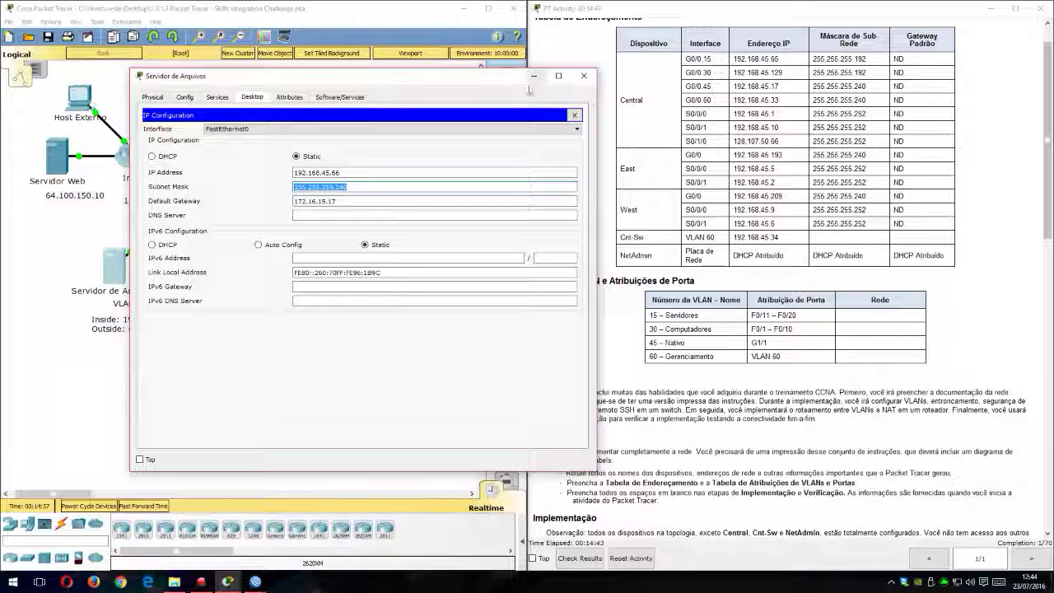
{"action": "left_click_drag", "start_coordinate": [332, 173], "coordinate": [311, 173]}
{"action": "left_click", "coordinate": [356, 172]}
{"action": "left_click", "coordinate": [838, 58]}
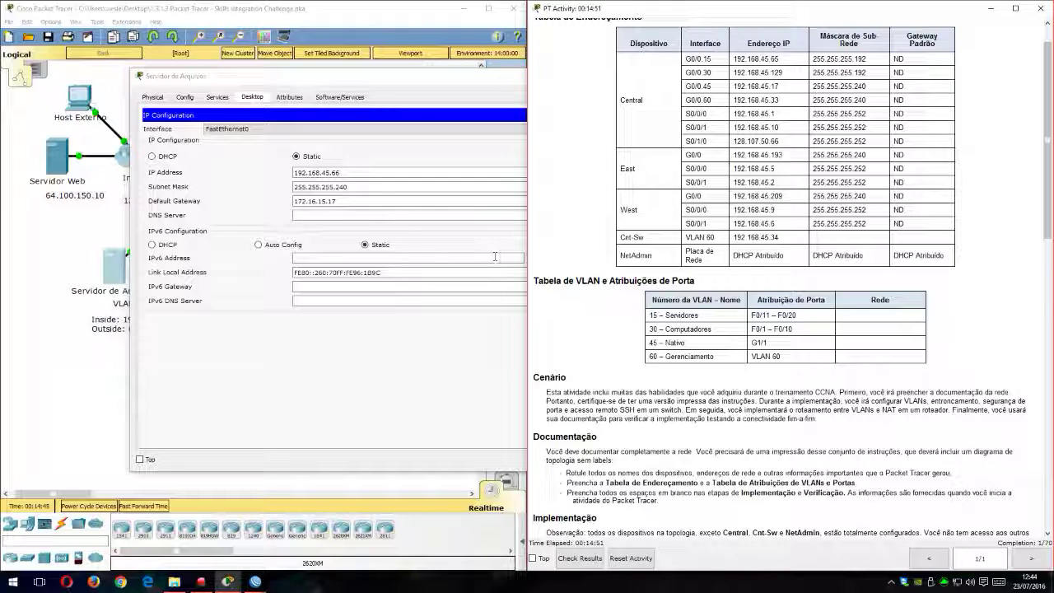
{"action": "left_click_drag", "start_coordinate": [349, 189], "coordinate": [339, 187]}
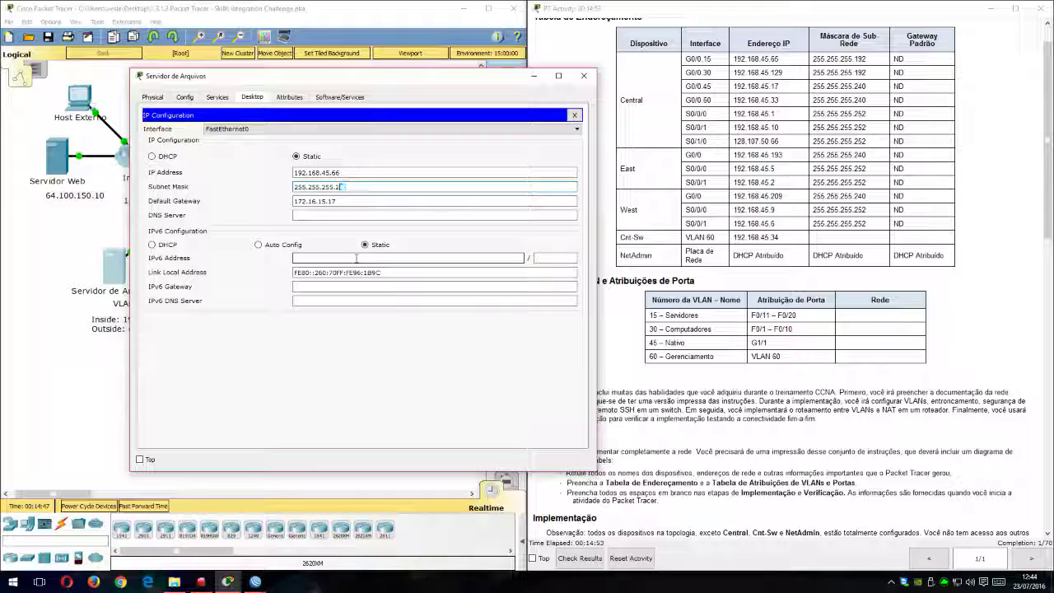
{"action": "type", "text": "192"}
Step: Set the file server's default gateway to 192.168.45.65 and close its IP configuration
{"action": "key", "text": "Tab"}
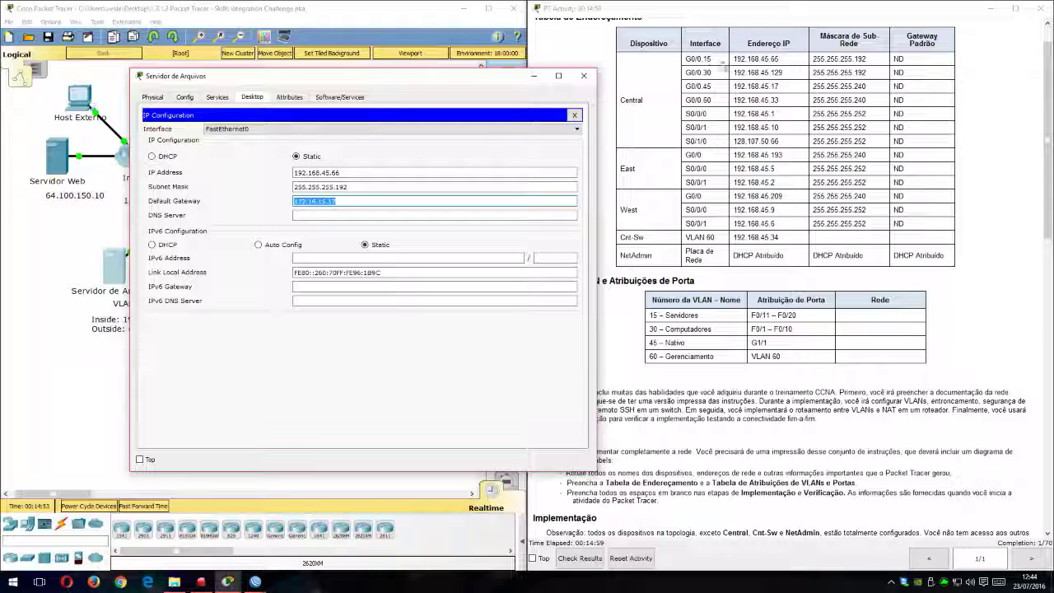
{"action": "left_click_drag", "start_coordinate": [466, 76], "coordinate": [709, 100]}
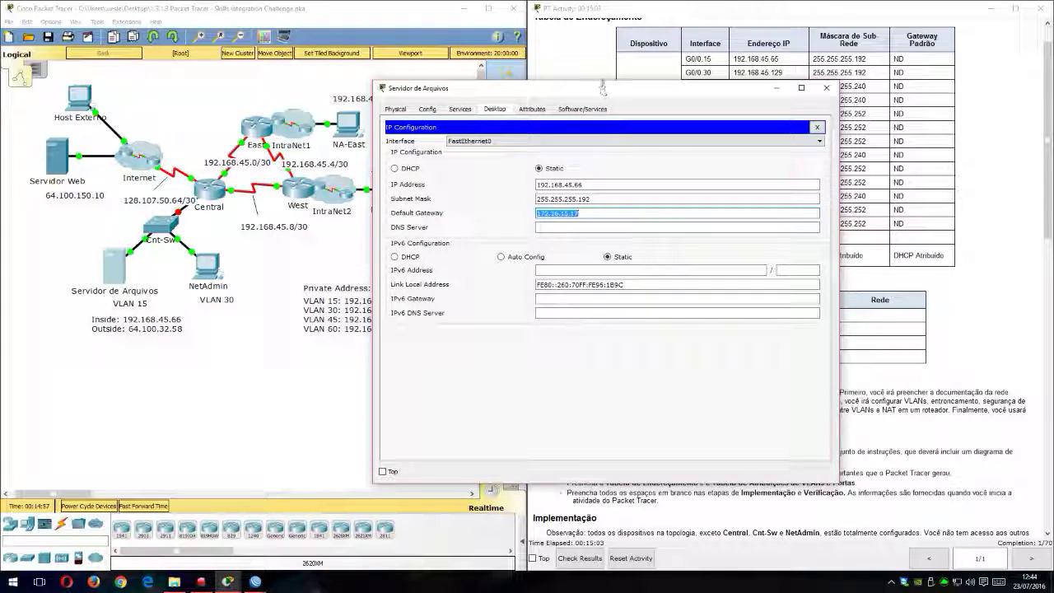
{"action": "left_click_drag", "start_coordinate": [581, 88], "coordinate": [398, 55]}
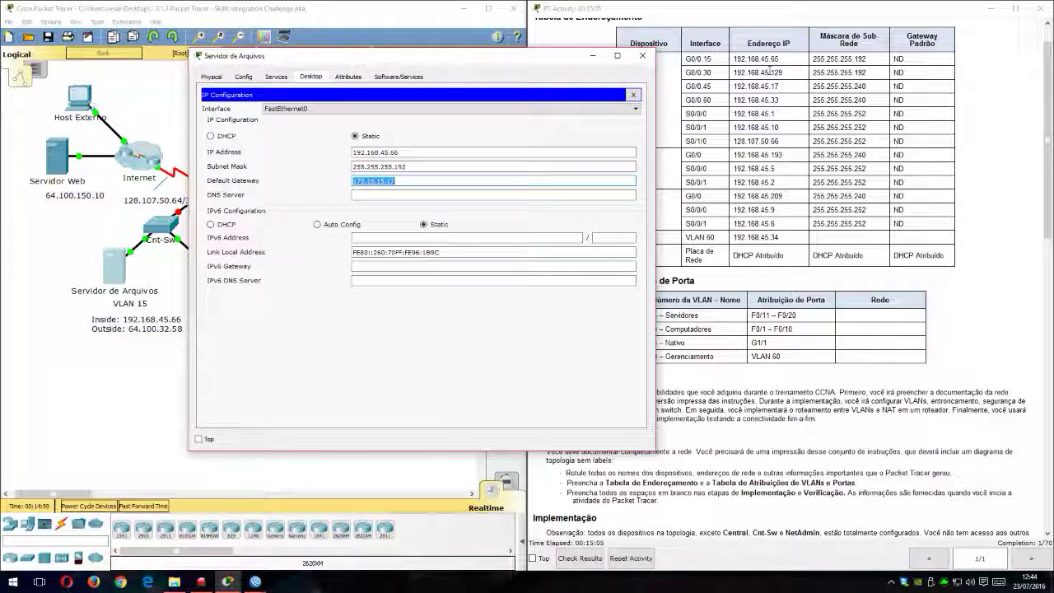
{"action": "key", "text": "End"}
{"action": "type", "text": "19"}
{"action": "key", "text": "ctrl+a"}
{"action": "key", "text": "BackSpace"}
{"action": "type", "text": "192.168."}
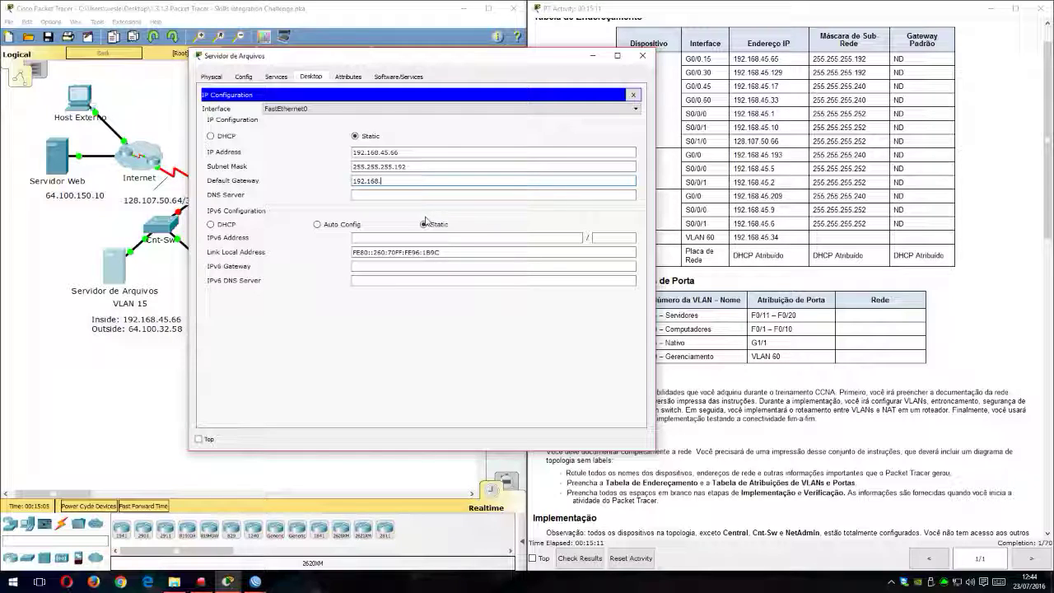
{"action": "type", "text": "45.65"}
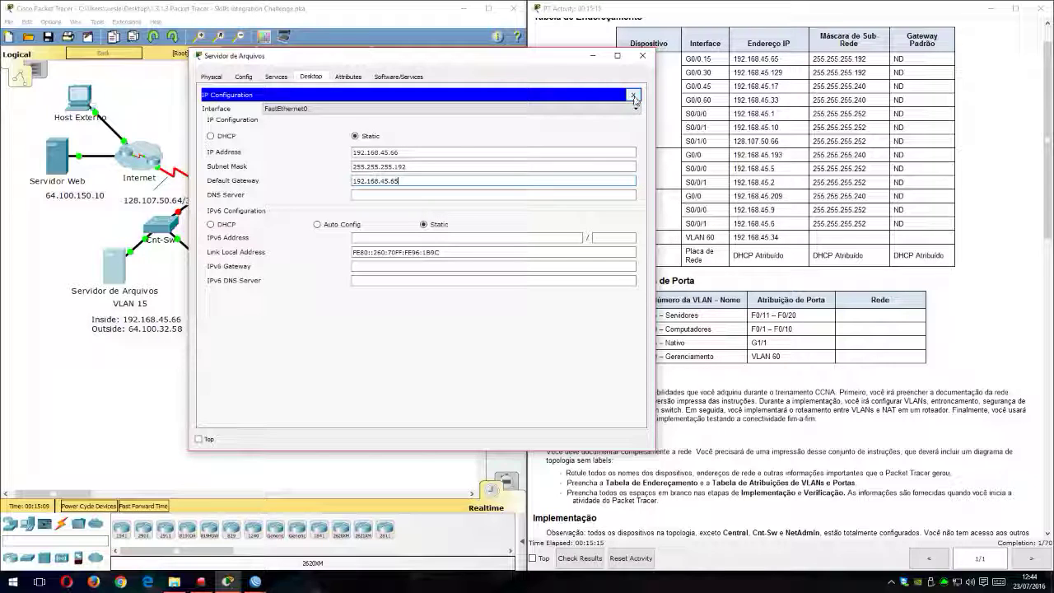
{"action": "left_click", "coordinate": [634, 95]}
Step: Open and dismiss the file server's Command Prompt, and close the server's device window
{"action": "left_click_drag", "start_coordinate": [405, 63], "coordinate": [652, 58]}
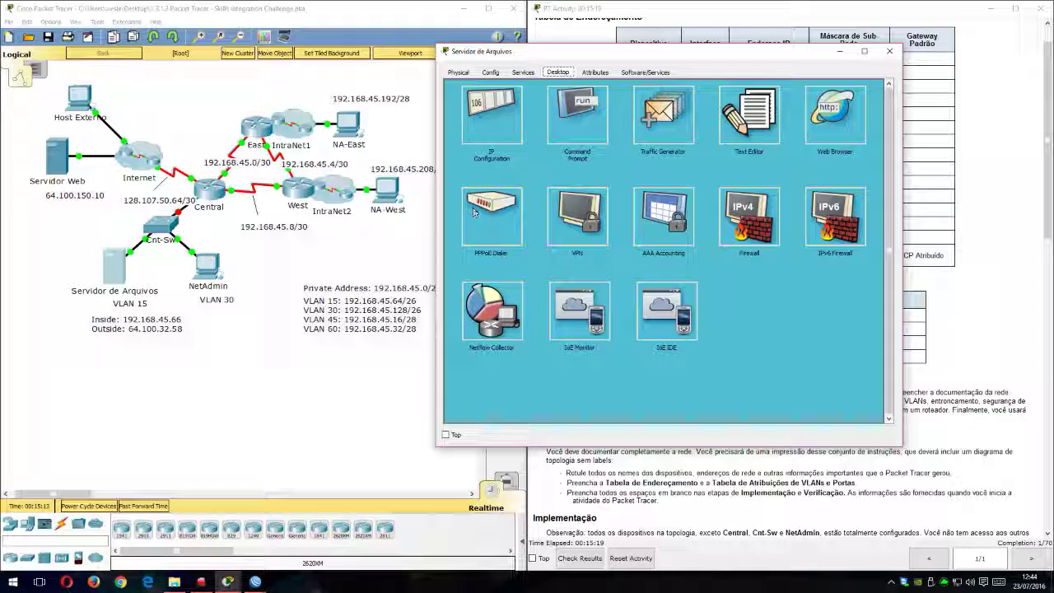
{"action": "left_click", "coordinate": [577, 115]}
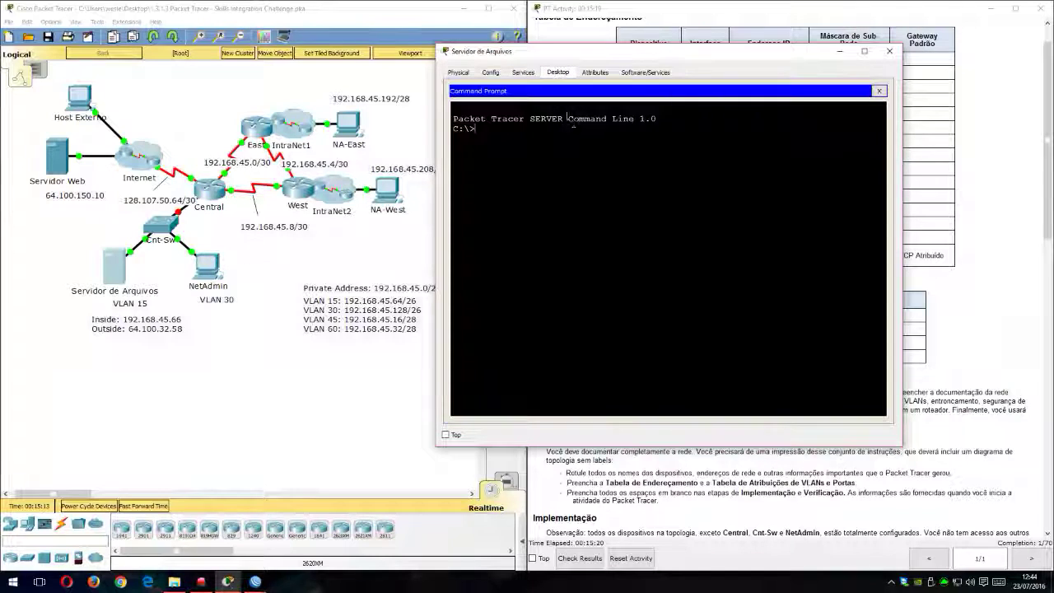
{"action": "left_click", "coordinate": [879, 91]}
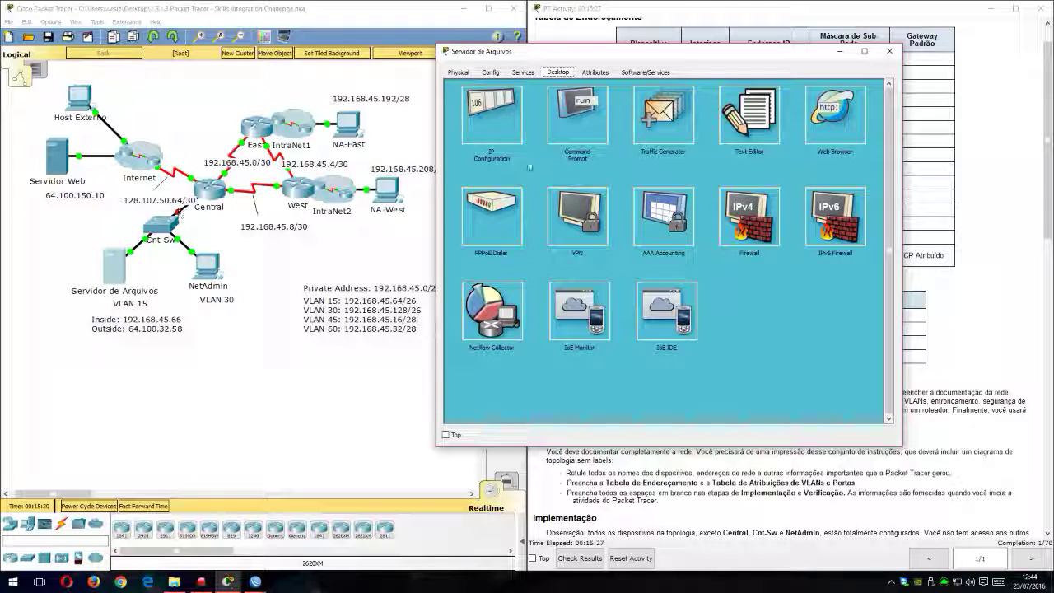
{"action": "left_click", "coordinate": [889, 52]}
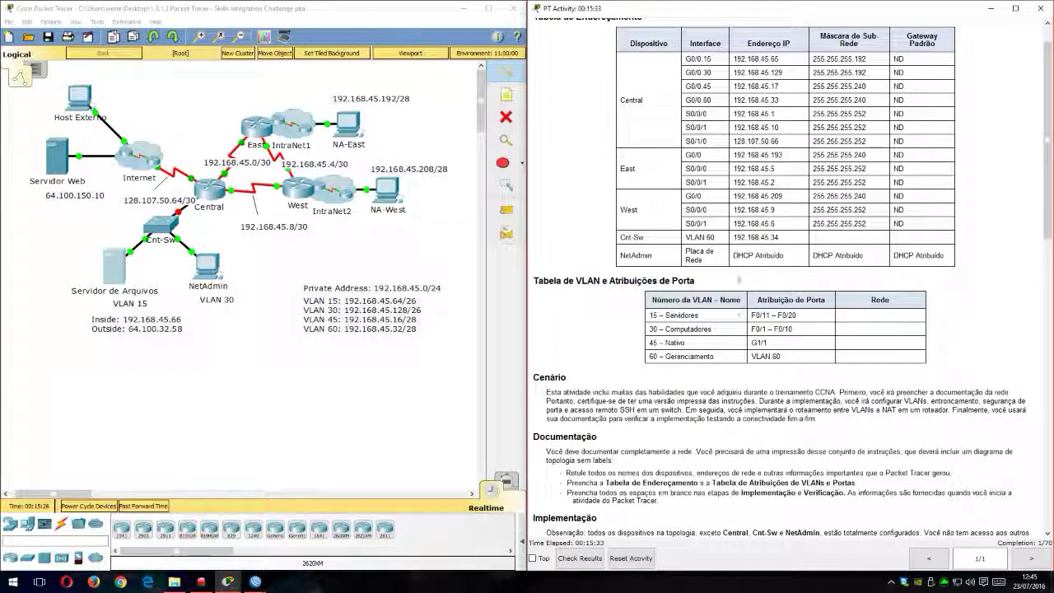
Step: Review the addressing table in the activity instructions, examining the Central router's subinterfaces and serial interfaces with their addresses and masks
{"action": "scroll", "coordinate": [732, 215], "scroll_direction": "down", "scroll_amount": 2}
{"action": "scroll", "coordinate": [733, 215], "scroll_direction": "up", "scroll_amount": 3}
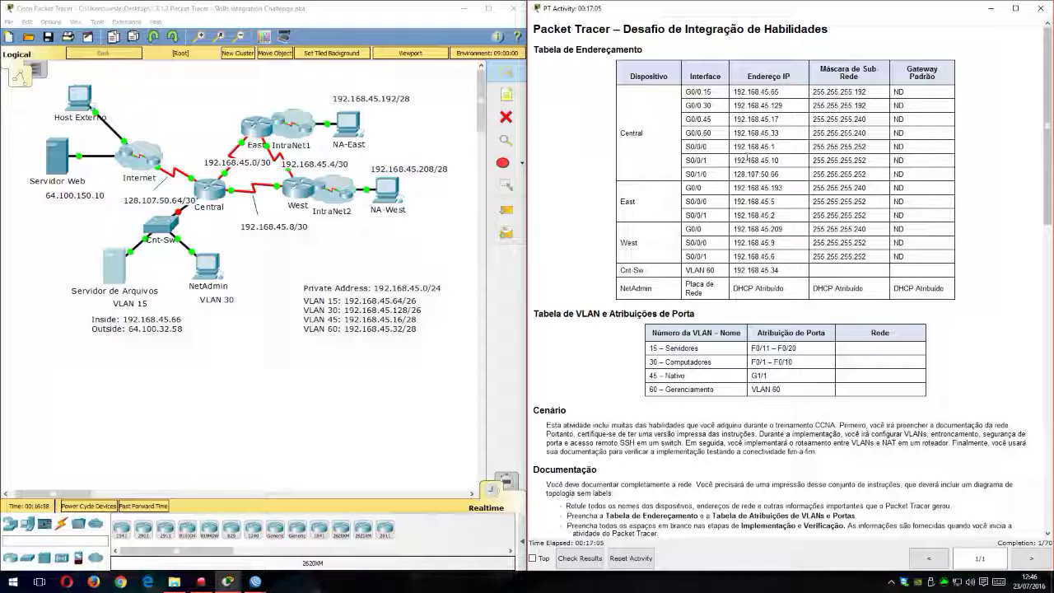
{"action": "left_click_drag", "start_coordinate": [704, 92], "coordinate": [744, 120]}
{"action": "left_click_drag", "start_coordinate": [685, 133], "coordinate": [731, 136]}
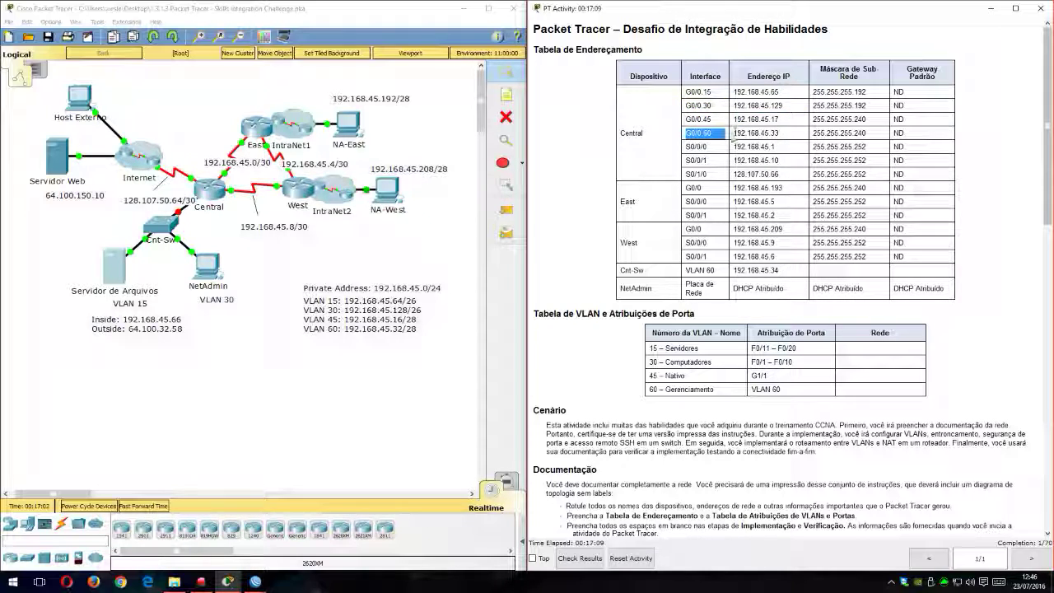
{"action": "left_click", "coordinate": [716, 119]}
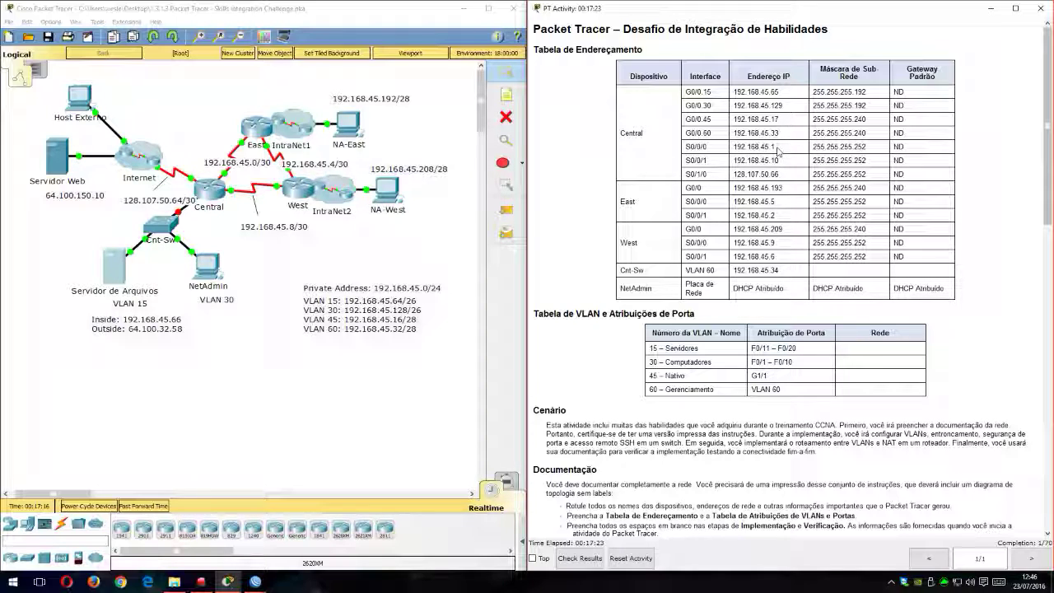
{"action": "left_click_drag", "start_coordinate": [866, 147], "coordinate": [834, 149]}
{"action": "left_click_drag", "start_coordinate": [685, 161], "coordinate": [793, 164]}
{"action": "left_click", "coordinate": [793, 164]}
Step: Read the scenario, documentation and implementation sections of the instructions, including the requirements for Cnt-Sw, Central and NetAdmin
{"action": "scroll", "coordinate": [767, 220], "scroll_direction": "down", "scroll_amount": 5}
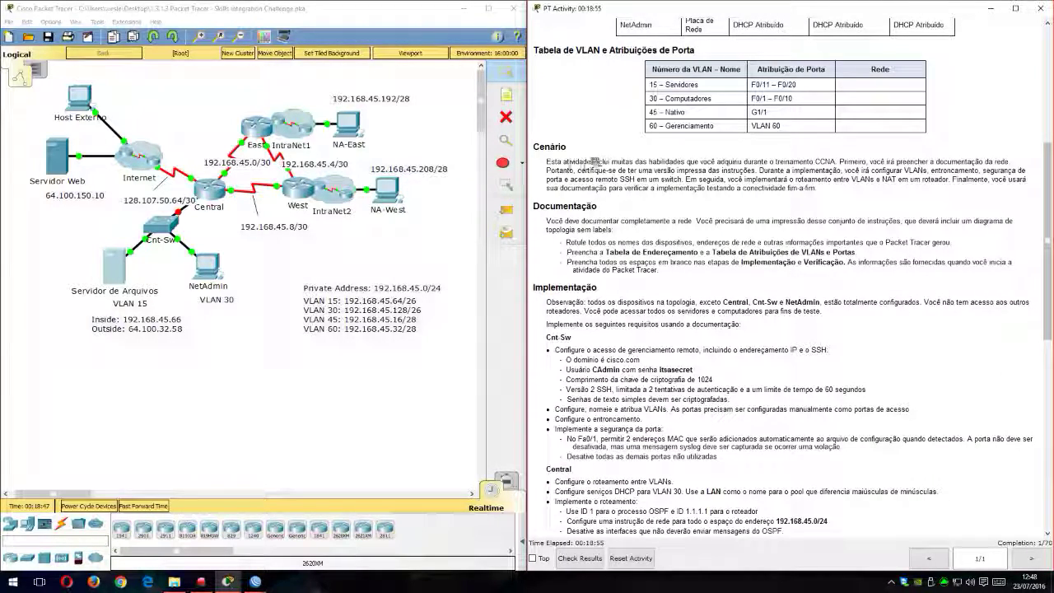
{"action": "left_click_drag", "start_coordinate": [600, 162], "coordinate": [658, 162]}
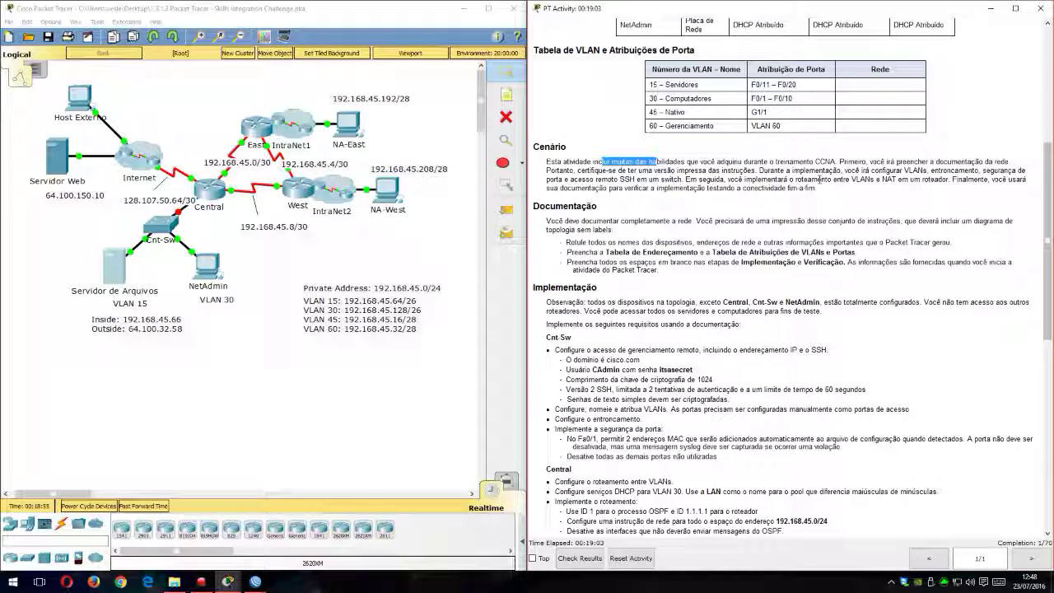
{"action": "left_click", "coordinate": [848, 171]}
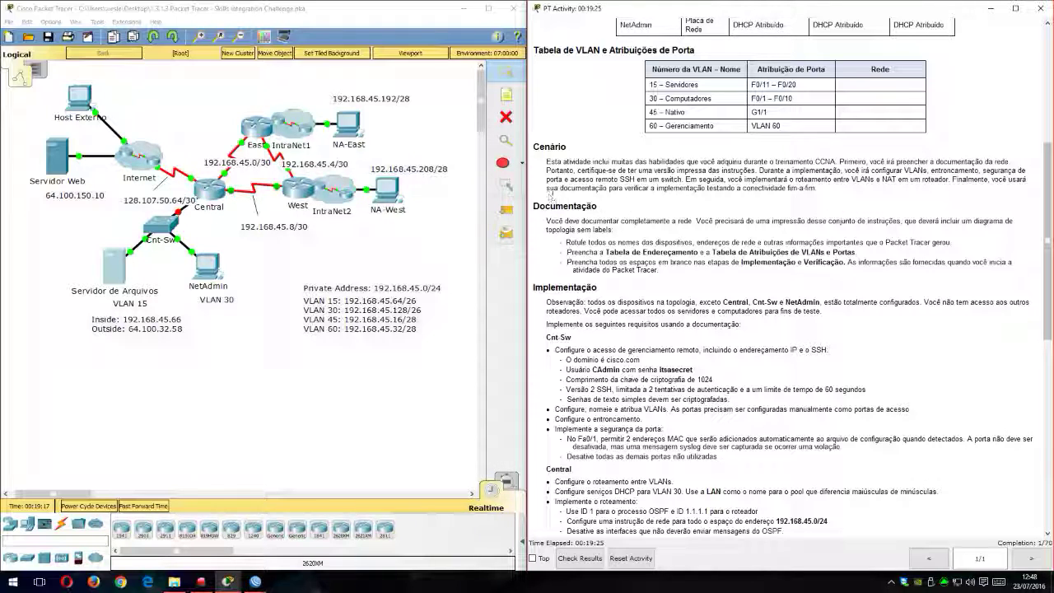
{"action": "scroll", "coordinate": [767, 181], "scroll_direction": "down", "scroll_amount": 2}
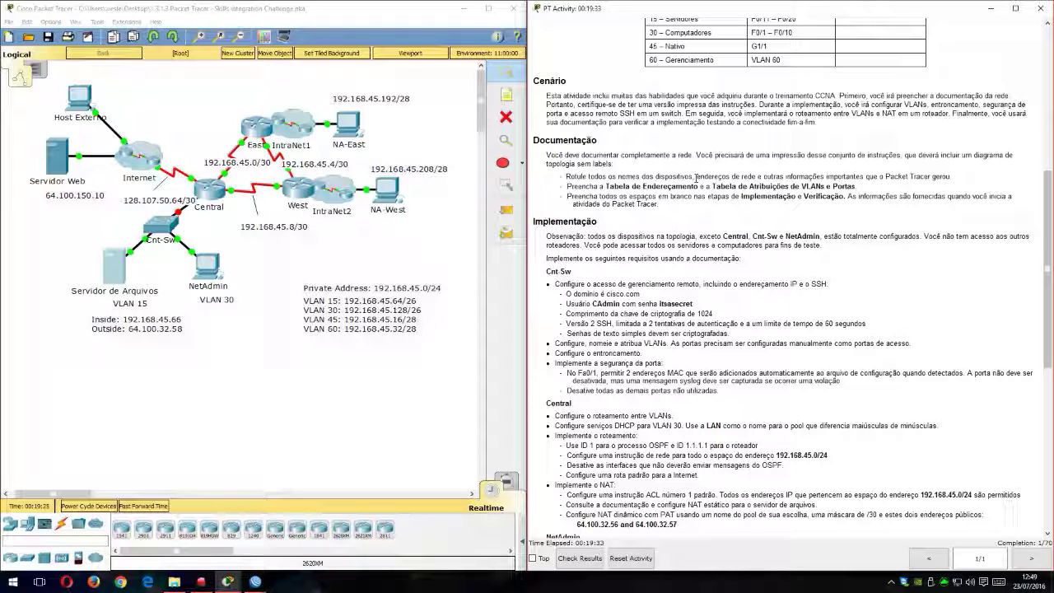
{"action": "scroll", "coordinate": [701, 170], "scroll_direction": "down", "scroll_amount": 1}
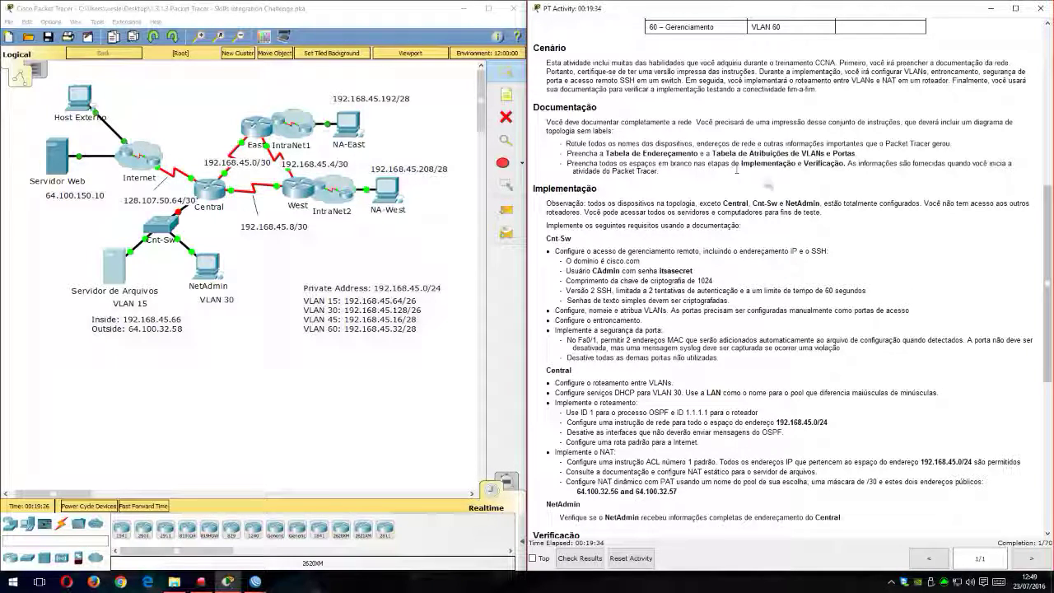
{"action": "scroll", "coordinate": [675, 162], "scroll_direction": "down", "scroll_amount": 2}
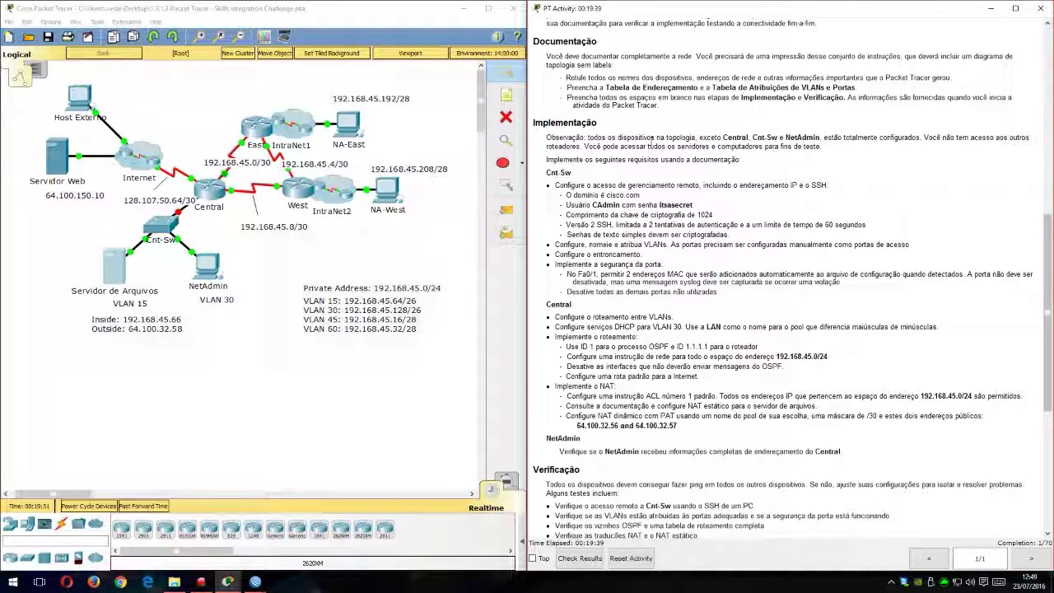
{"action": "left_click_drag", "start_coordinate": [559, 137], "coordinate": [646, 136]}
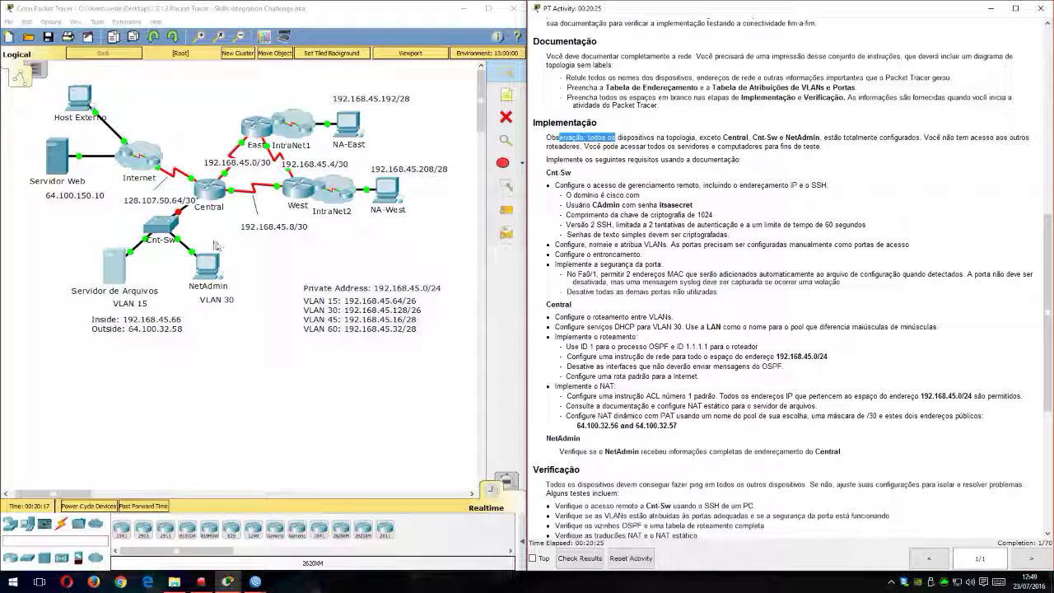
Step: Open the command line interface of the Cnt-Sw switch and place its window clear of the activity instructions
{"action": "left_click", "coordinate": [161, 227]}
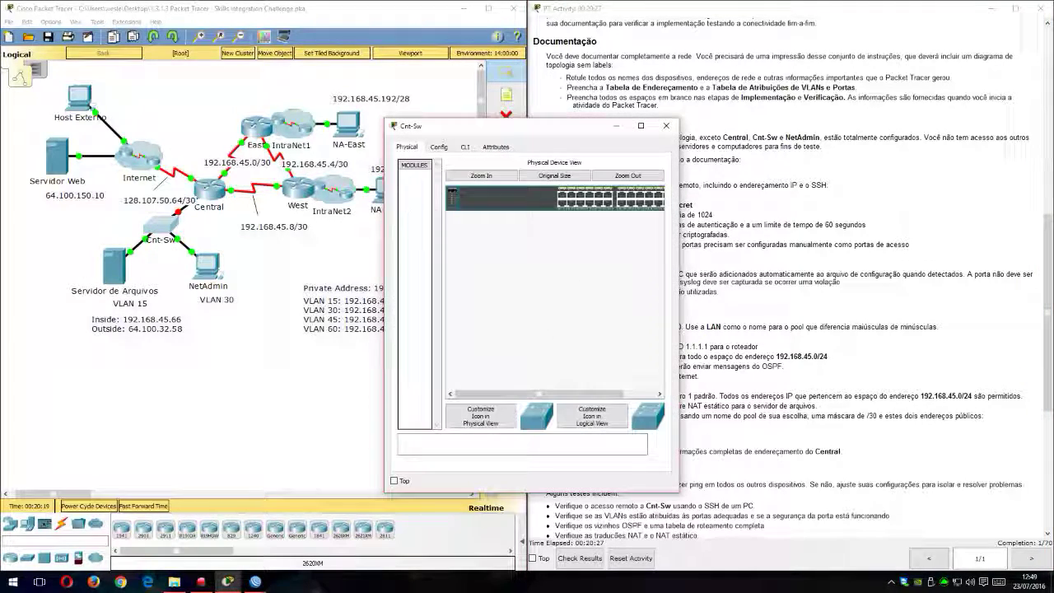
{"action": "left_click_drag", "start_coordinate": [670, 126], "coordinate": [389, 27]}
{"action": "left_click_drag", "start_coordinate": [395, 163], "coordinate": [519, 163]}
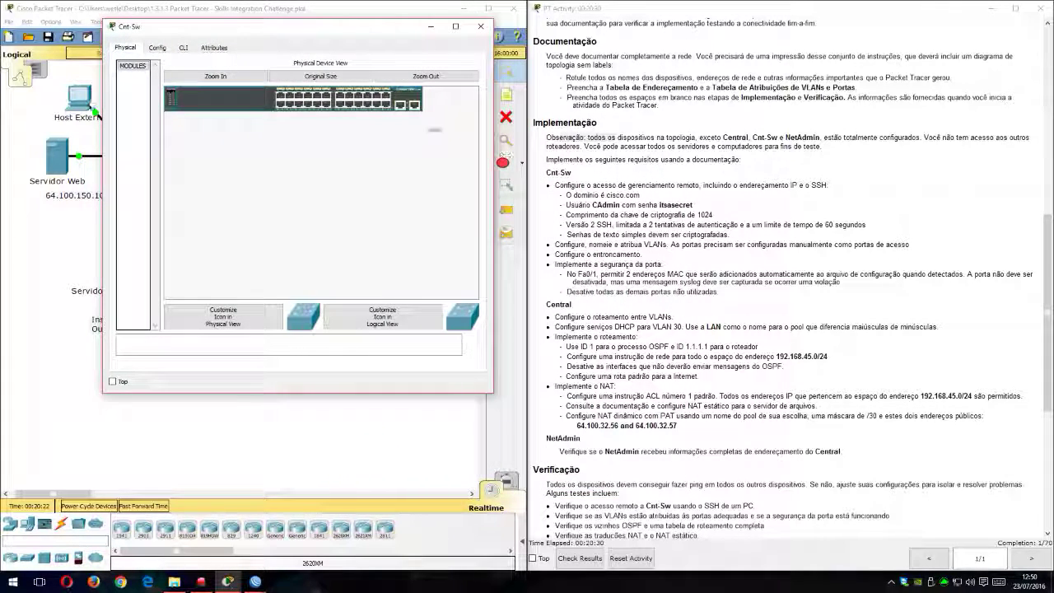
{"action": "left_click", "coordinate": [182, 47]}
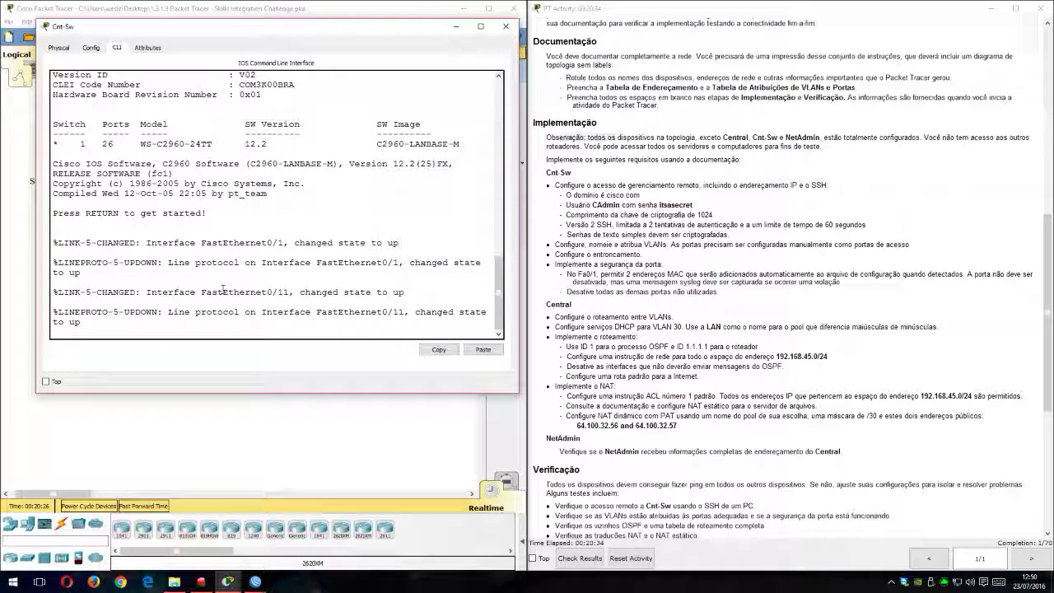
Step: Enter privileged mode and global configuration mode on Cnt-Sw
{"action": "key", "text": "Return"}
{"action": "key", "text": "Return"}
{"action": "type", "text": "en"}
{"action": "key", "text": "BackSpace"}
{"action": "key", "text": "BackSpace"}
{"action": "type", "text": "enab"}
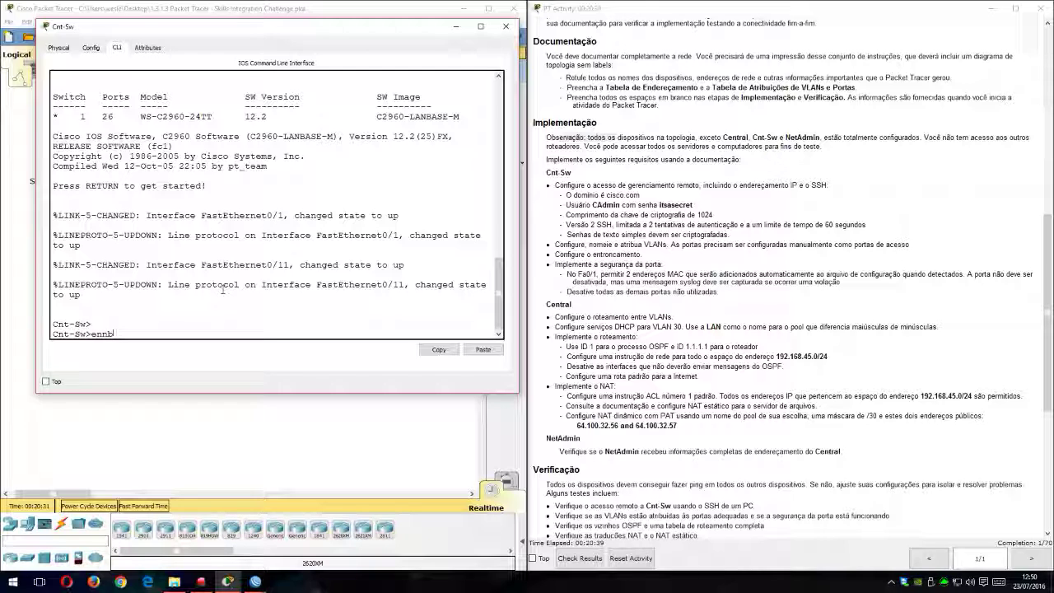
{"action": "key", "text": "BackSpace"}
{"action": "key", "text": "Return"}
{"action": "type", "text": "conf t"}
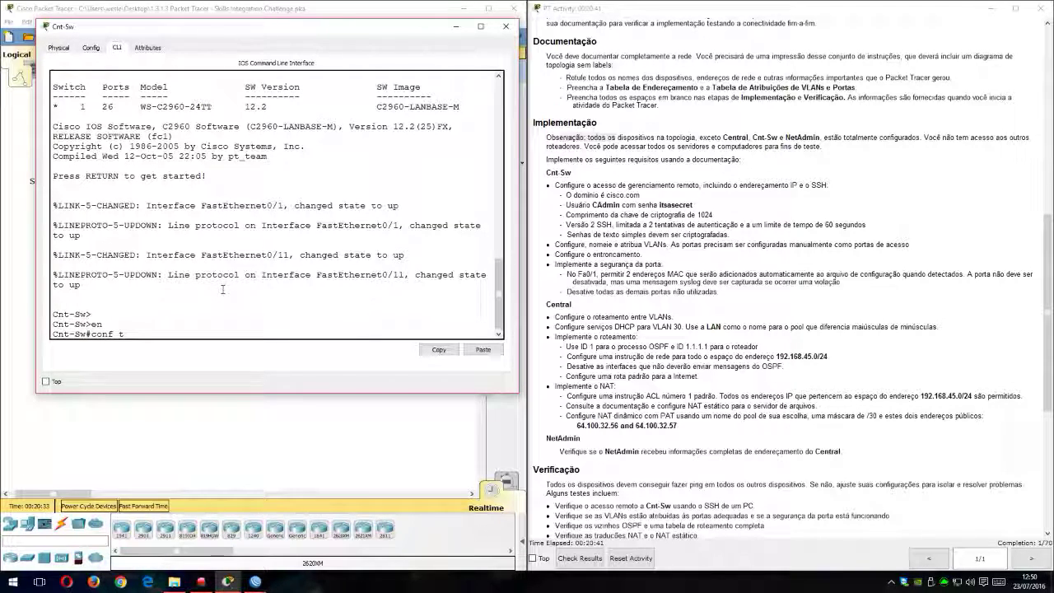
{"action": "key", "text": "Return"}
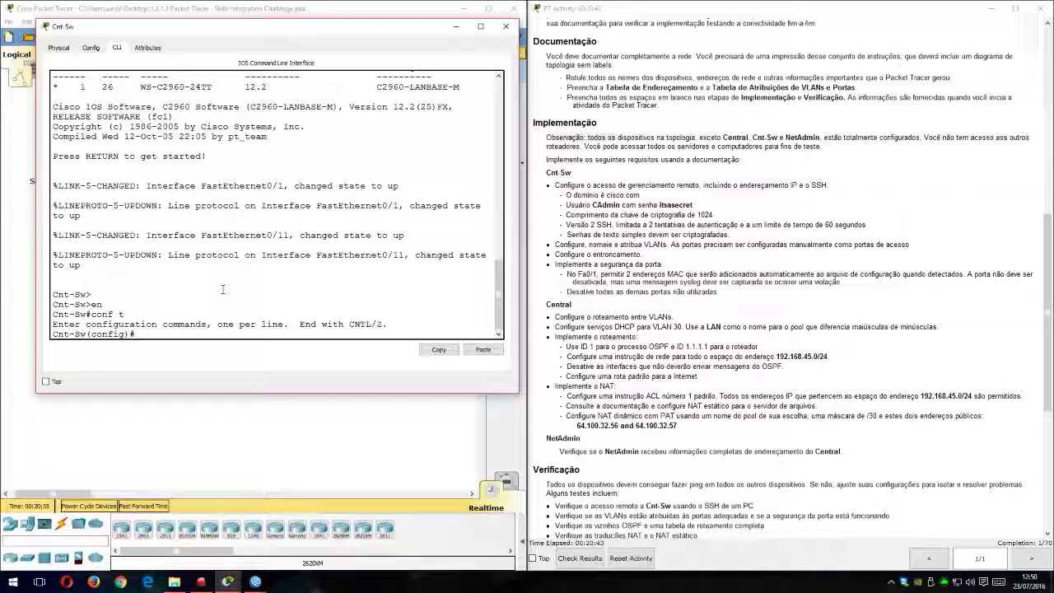
Step: Check the remote management requirement and set the switch's IP domain name to cisco.com
{"action": "left_click_drag", "start_coordinate": [549, 185], "coordinate": [798, 186]}
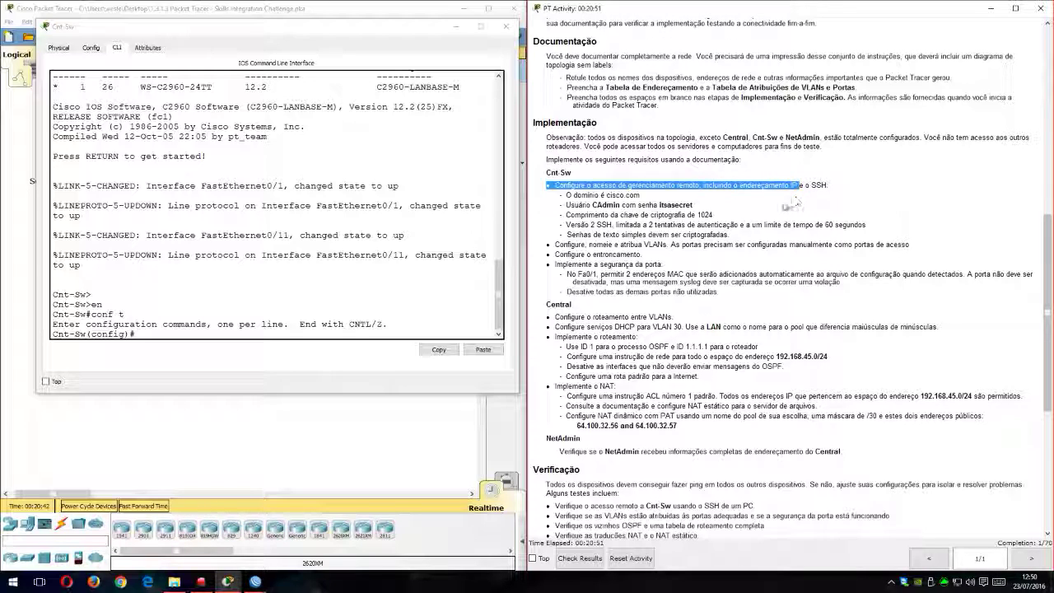
{"action": "left_click", "coordinate": [249, 300]}
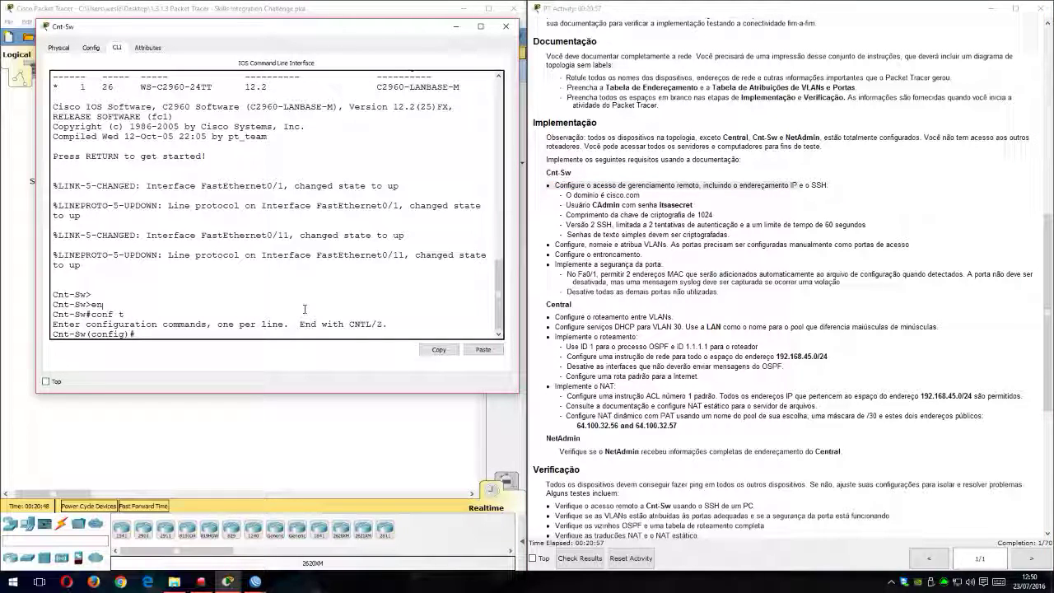
{"action": "type", "text": "ip domain"}
{"action": "key", "text": "Tab"}
{"action": "type", "text": "-n"}
{"action": "key", "text": "Tab"}
{"action": "type", "text": "cisco.com"}
{"action": "key", "text": "Return"}
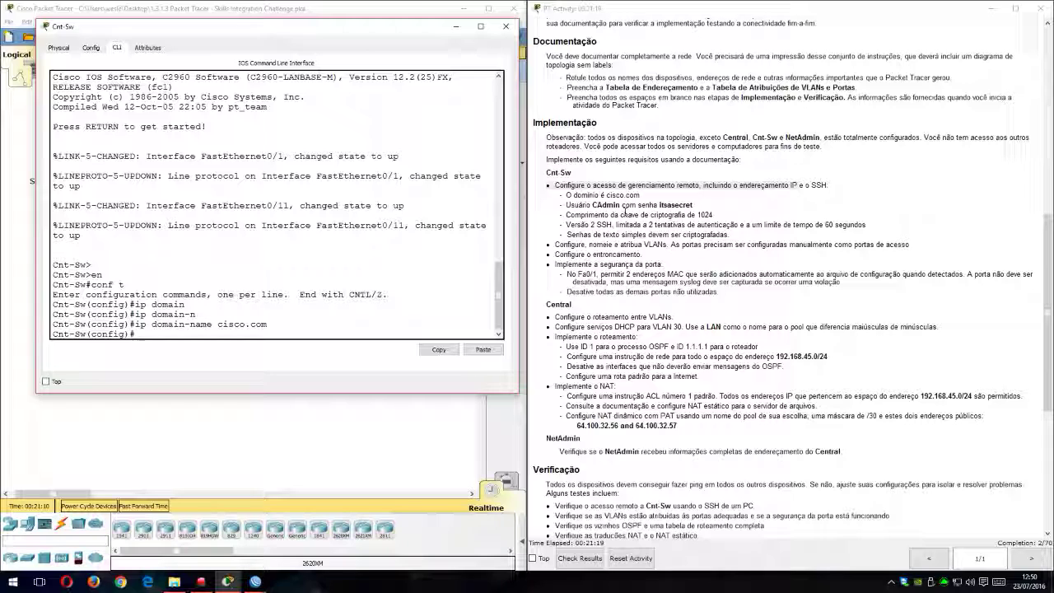
Step: Create the local user CAdmin on the switch with the password given in the instructions
{"action": "left_click_drag", "start_coordinate": [319, 323], "coordinate": [330, 310]}
{"action": "left_click", "coordinate": [370, 334]}
{"action": "type", "text": "use"}
{"action": "key", "text": "Tab"}
{"action": "type", "text": "C"}
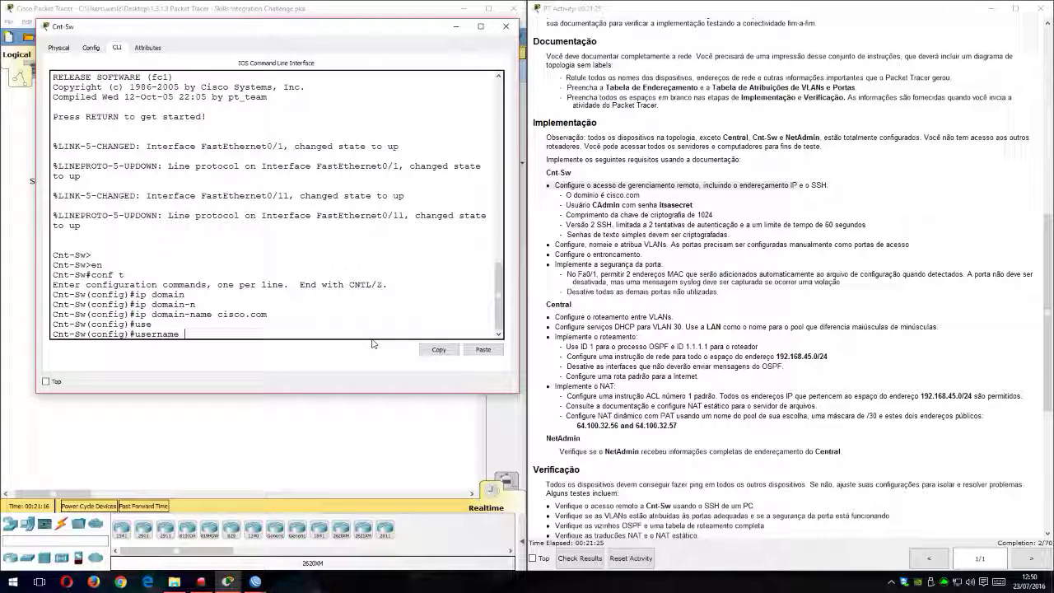
{"action": "type", "text": "Admin"}
{"action": "type", "text": "pass"}
{"action": "key", "text": "Tab"}
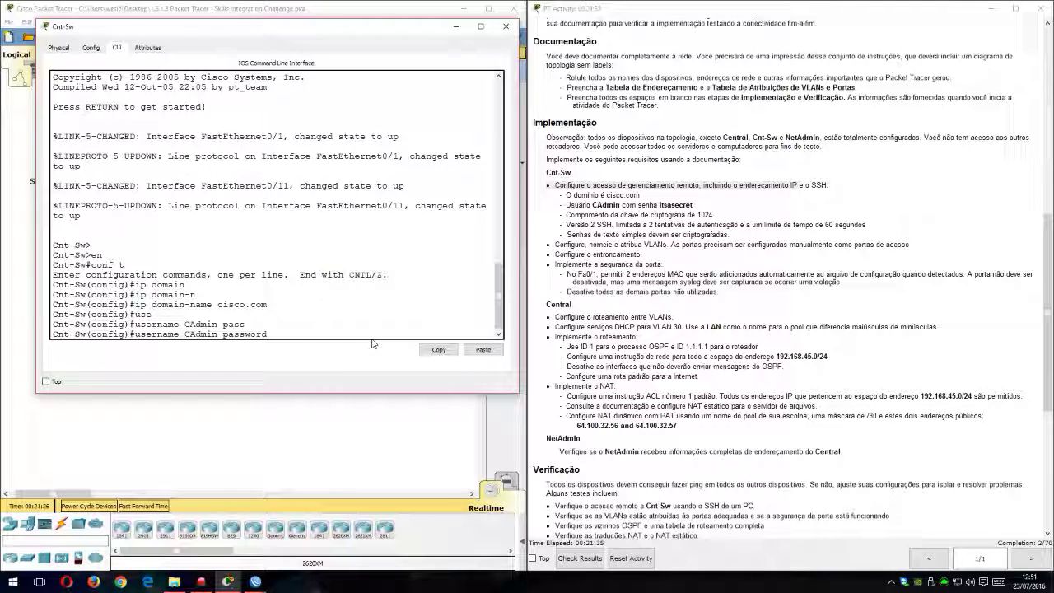
{"action": "type", "text": "itsasecret"}
{"action": "key", "text": "Return"}
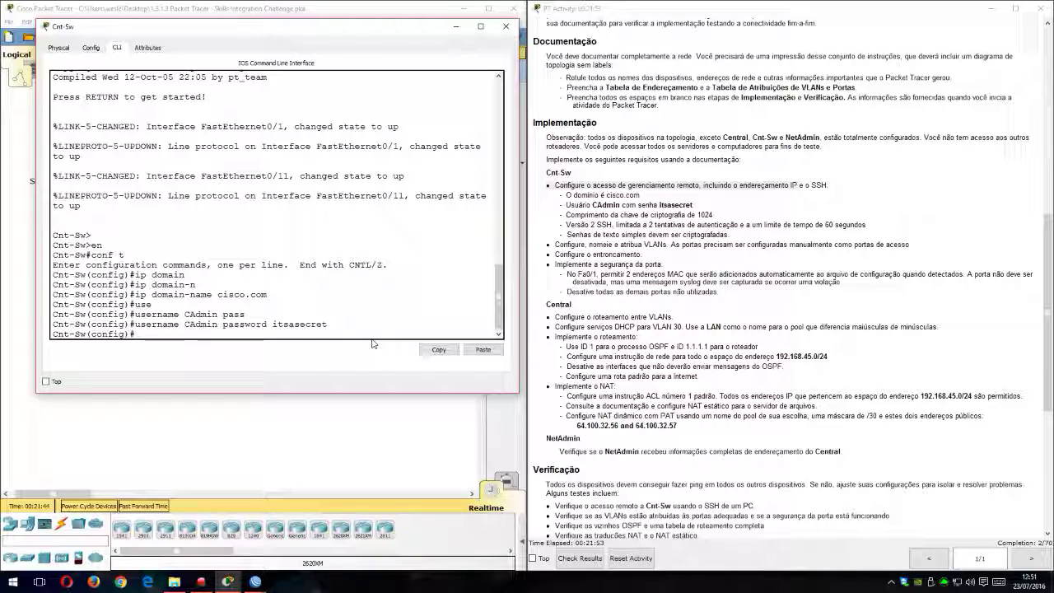
Step: Generate RSA encryption keys on the switch with a 1024-bit modulus
{"action": "type", "text": "cr"}
{"action": "key", "text": "Tab"}
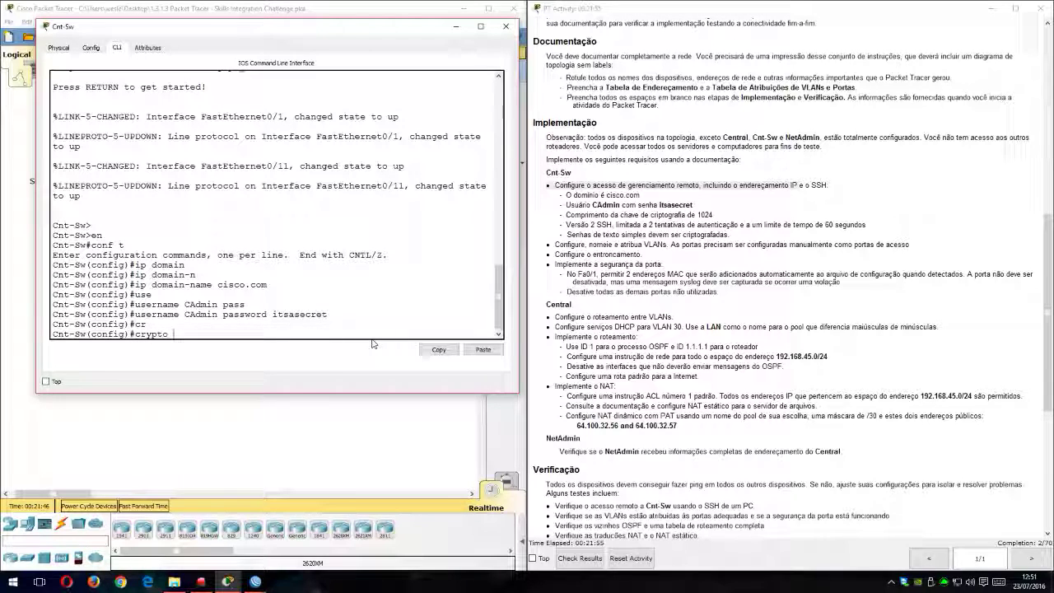
{"action": "type", "text": "ke"}
{"action": "key", "text": "Tab"}
{"action": "type", "text": "ge"}
{"action": "key", "text": "Tab"}
{"action": "type", "text": "rs"}
{"action": "key", "text": "Tab"}
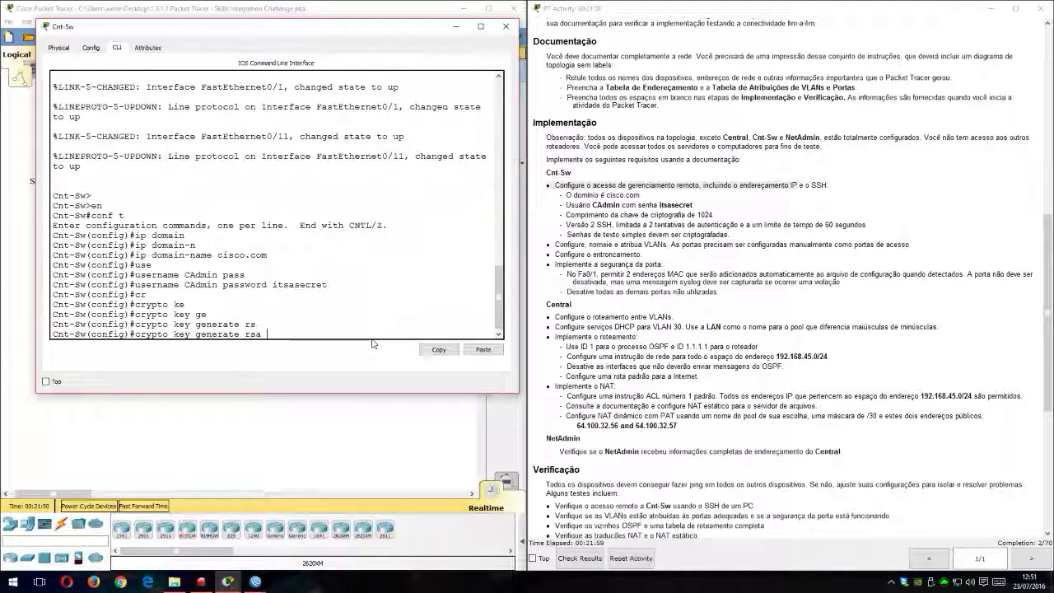
{"action": "key", "text": "Tab"}
{"action": "key", "text": "Return"}
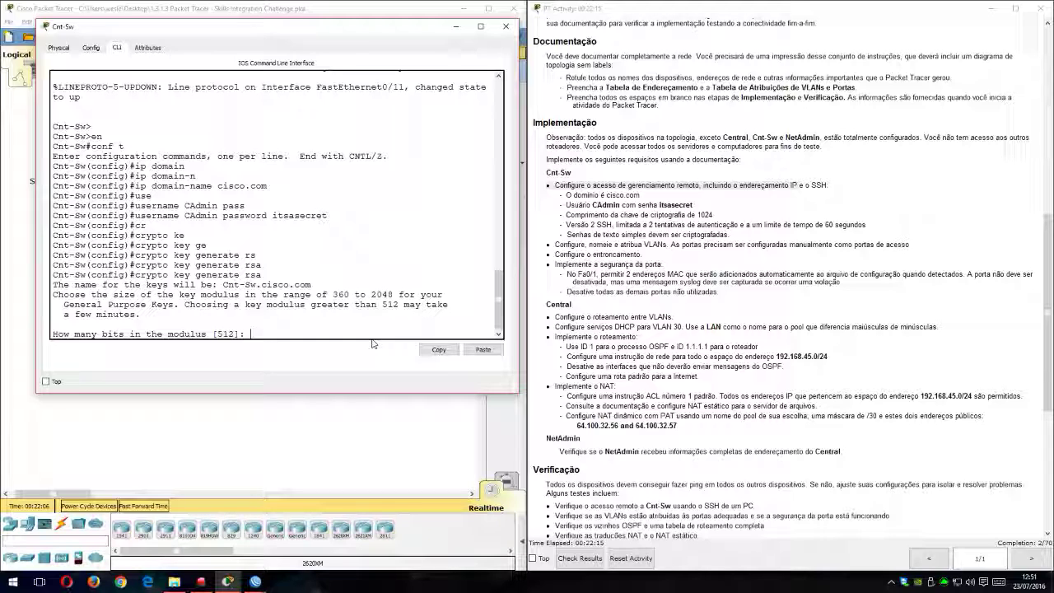
{"action": "type", "text": "1024"}
{"action": "key", "text": "Return"}
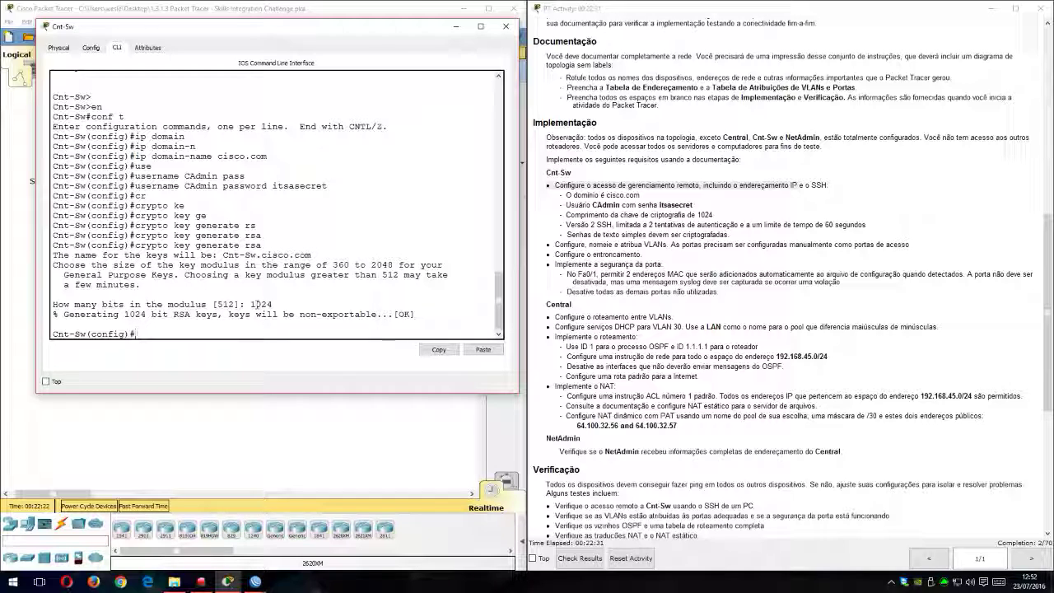
Step: Set the switch's SSH version to 2
{"action": "type", "text": "ip shs"}
{"action": "key", "text": "BackSpace"}
{"action": "type", "text": "s"}
{"action": "key", "text": "Tab"}
{"action": "type", "text": "ve"}
{"action": "key", "text": "Tab"}
{"action": "type", "text": "2"}
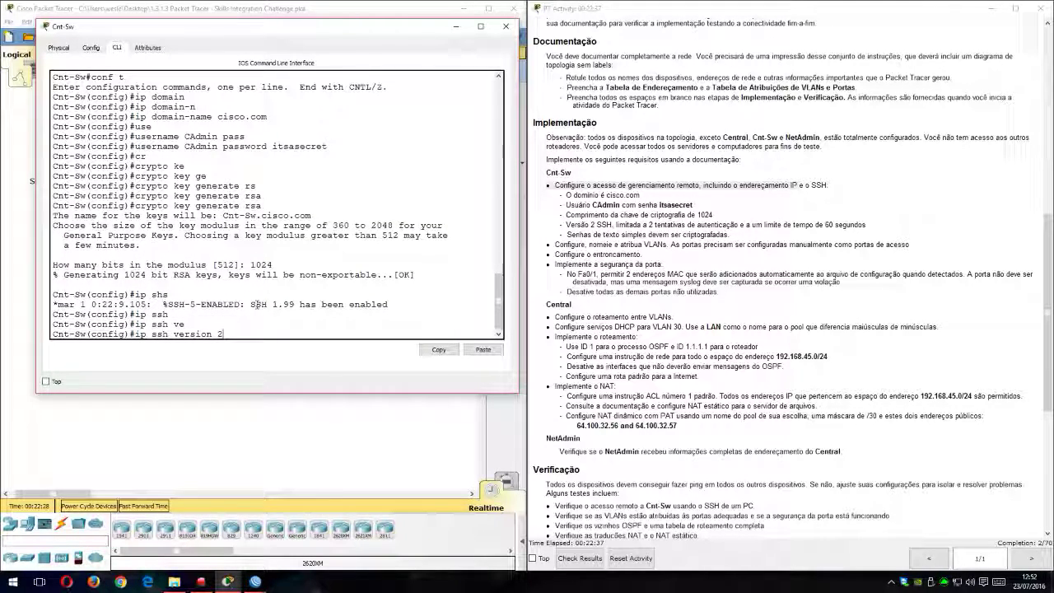
{"action": "key", "text": "Return"}
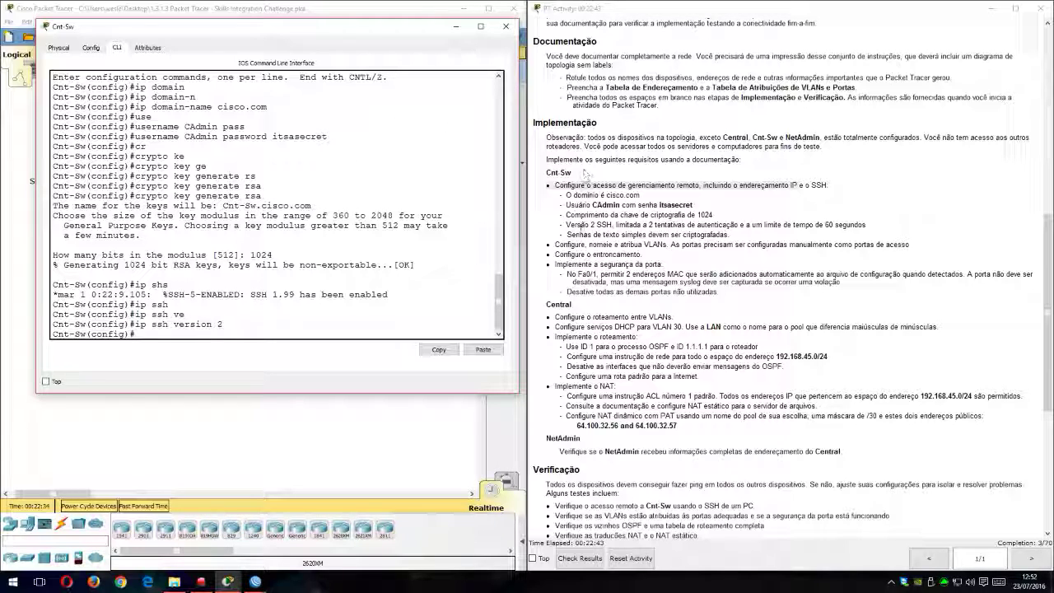
Step: Review the SSH authentication and time-out limits in the requirements, and list the options available for the ip ssh command
{"action": "left_click_drag", "start_coordinate": [626, 225], "coordinate": [863, 227]}
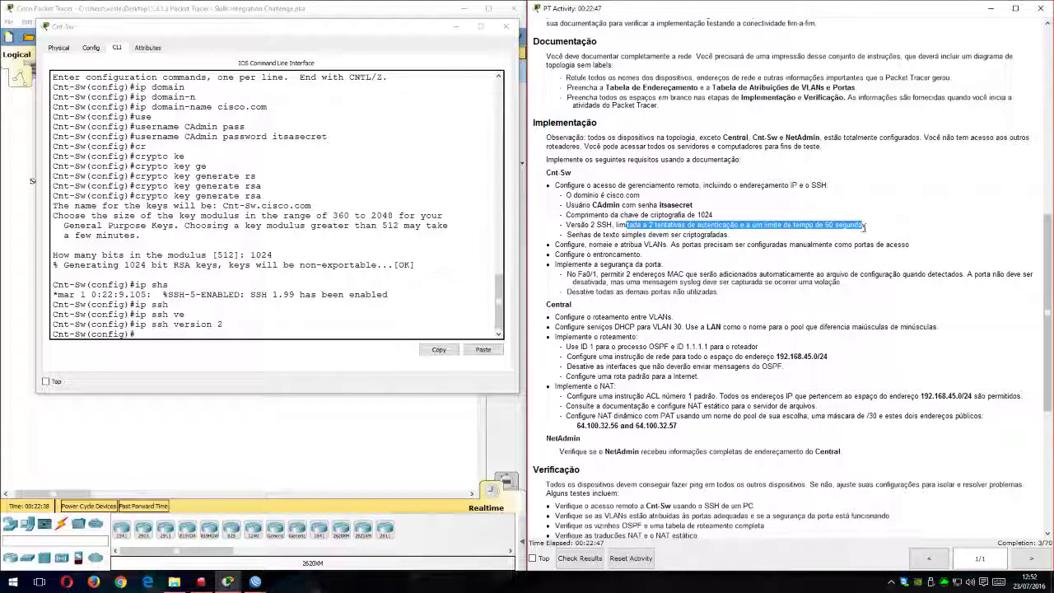
{"action": "left_click", "coordinate": [278, 325]}
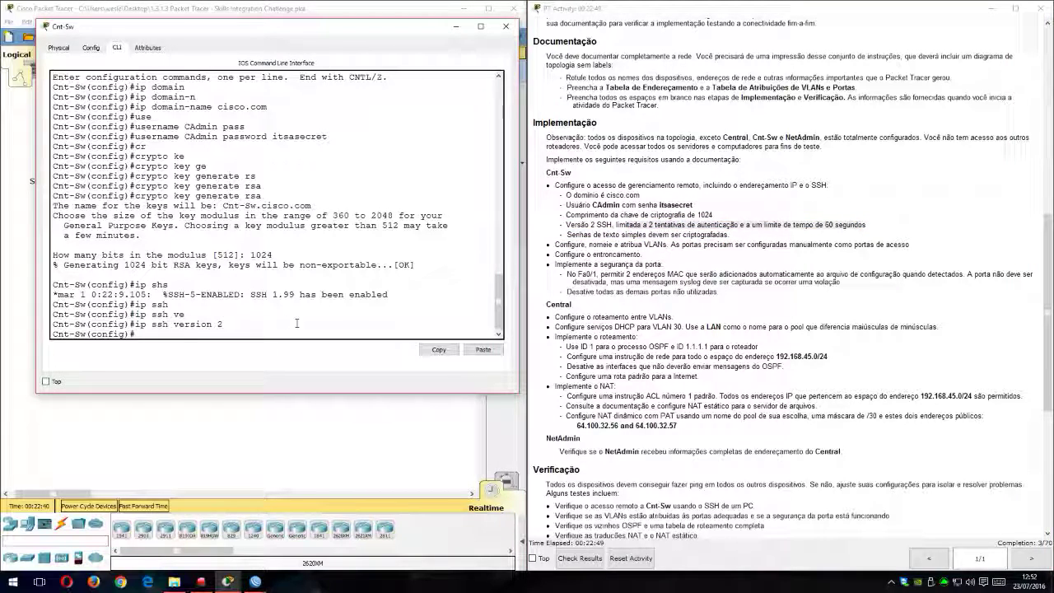
{"action": "type", "text": "ip ssh"}
{"action": "key", "text": "Tab"}
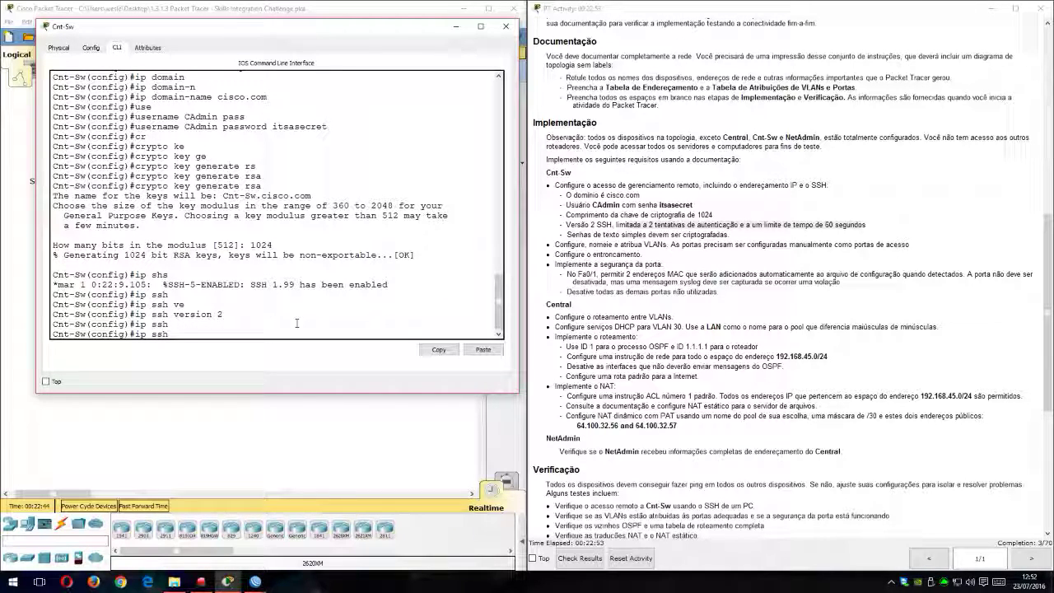
{"action": "type", "text": "max"}
{"action": "key", "text": "Tab"}
{"action": "key", "text": "BackSpace"}
{"action": "key", "text": "BackSpace"}
{"action": "key", "text": "BackSpace"}
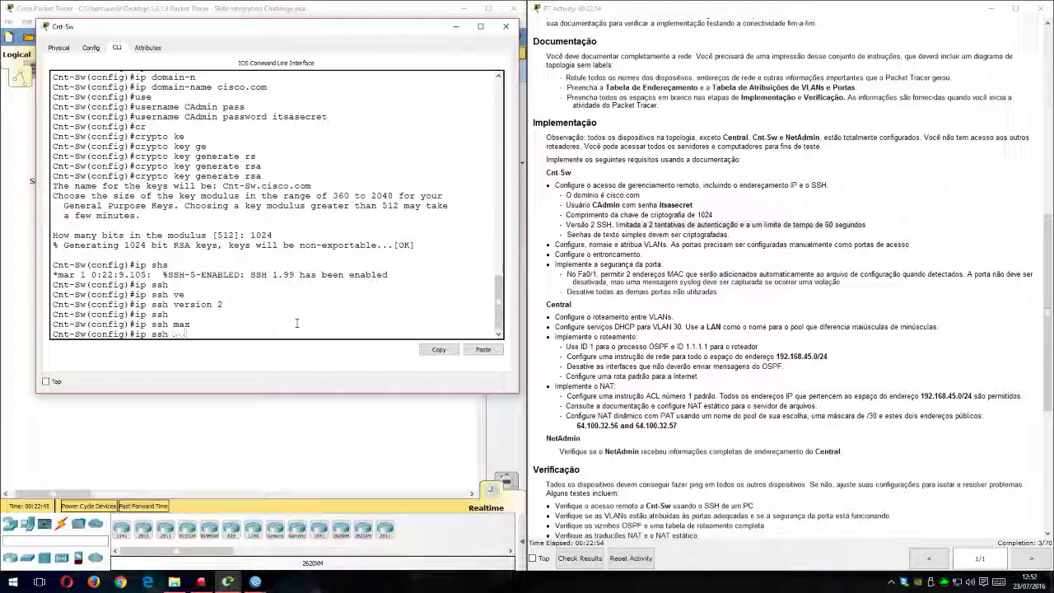
{"action": "type", "text": "?"}
{"action": "type", "text": "atu"}
Step: Limit SSH authentication retries on the switch to 2
{"action": "key", "text": "Tab"}
{"action": "key", "text": "BackSpace"}
{"action": "key", "text": "BackSpace"}
{"action": "type", "text": "uthentication-retries 2"}
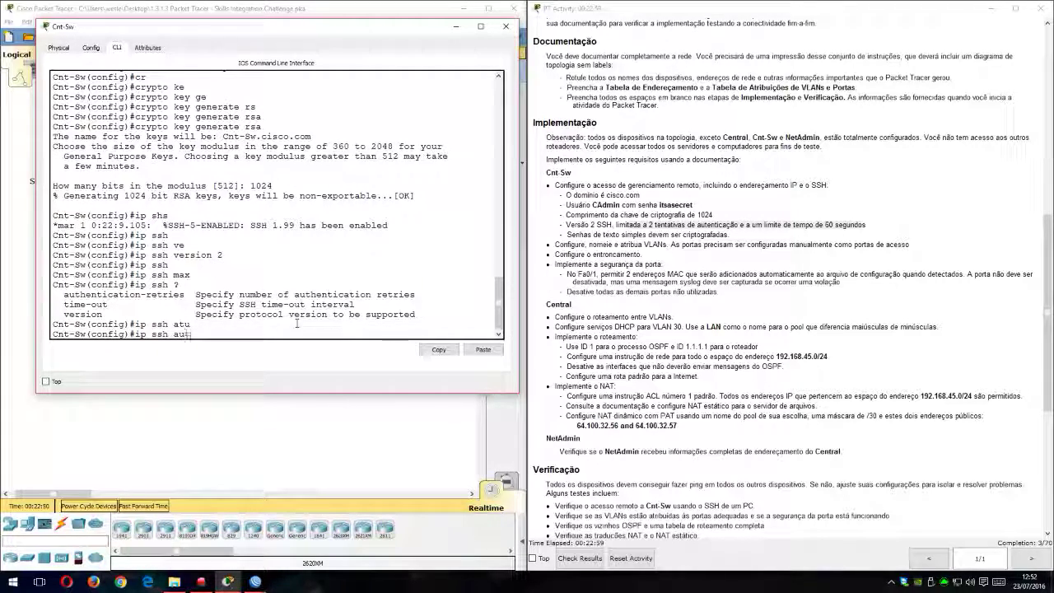
{"action": "key", "text": "Tab"}
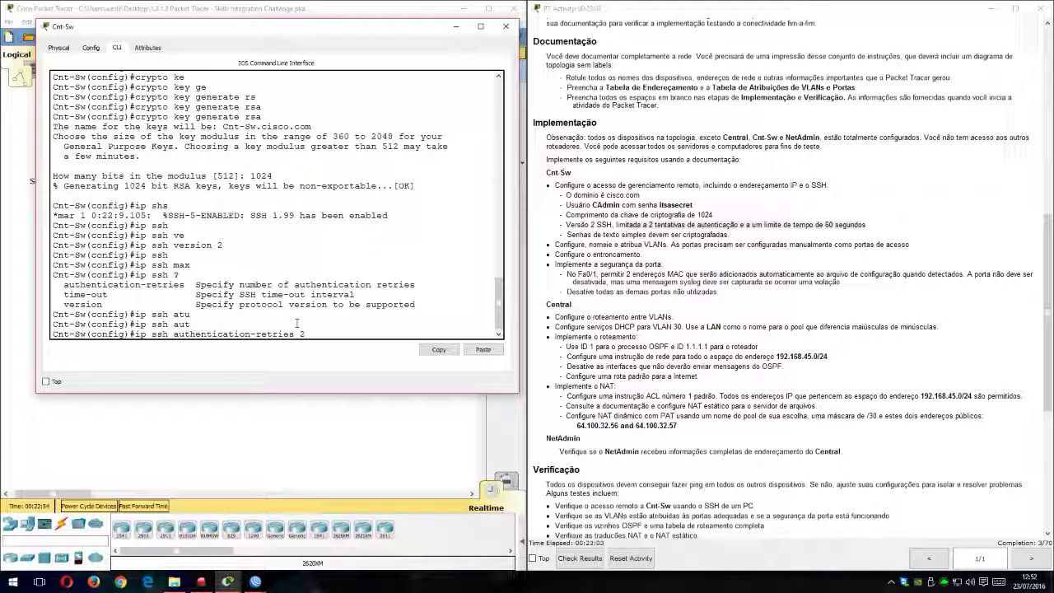
{"action": "key", "text": "Return"}
Step: Set the switch's SSH time-out to 60 seconds
{"action": "type", "text": "ip s"}
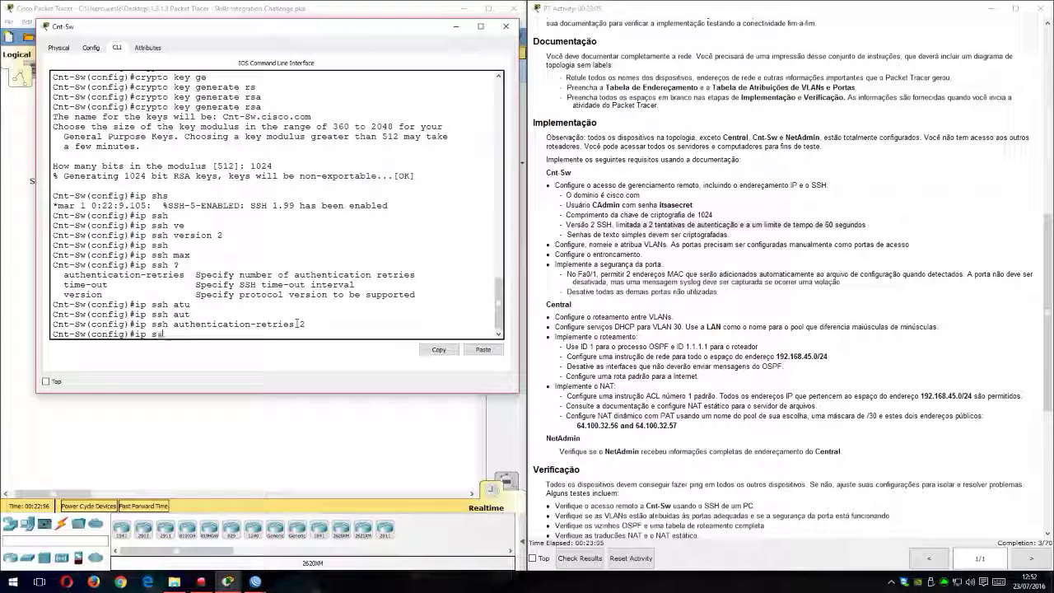
{"action": "type", "text": "sh"}
{"action": "key", "text": "Tab"}
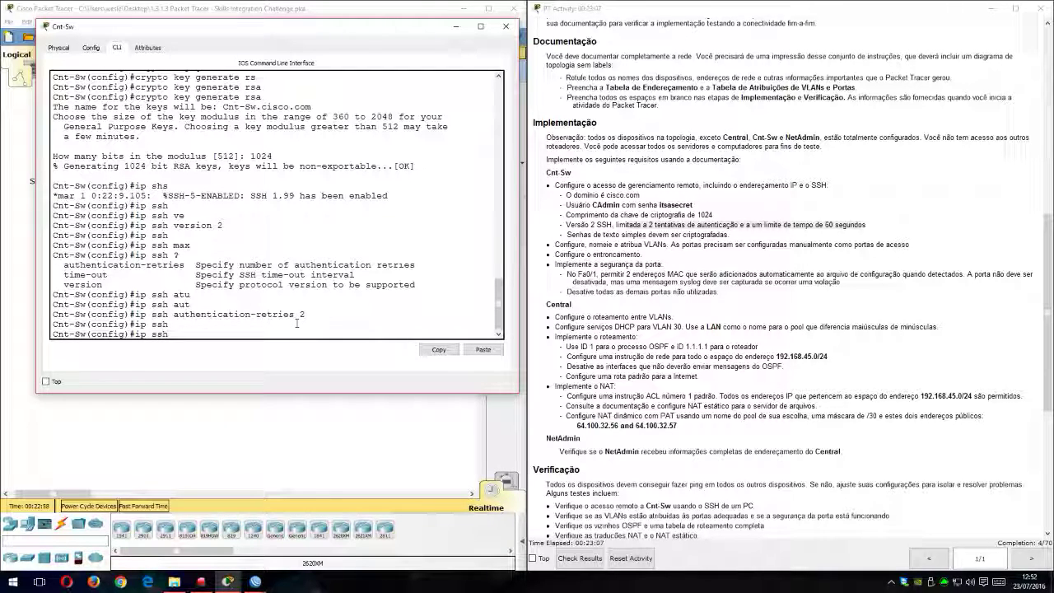
{"action": "type", "text": "ti"}
{"action": "key", "text": "Tab"}
{"action": "type", "text": "60"}
{"action": "key", "text": "Return"}
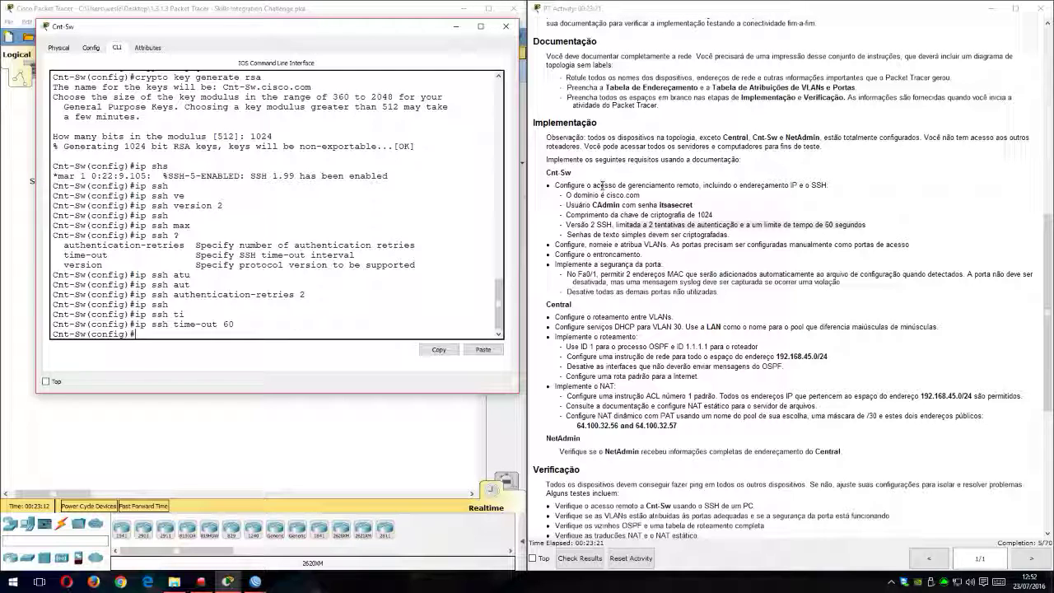
Step: Check the plain-text password requirement and enable the password-encryption service on the switch
{"action": "left_click_drag", "start_coordinate": [566, 236], "coordinate": [674, 230]}
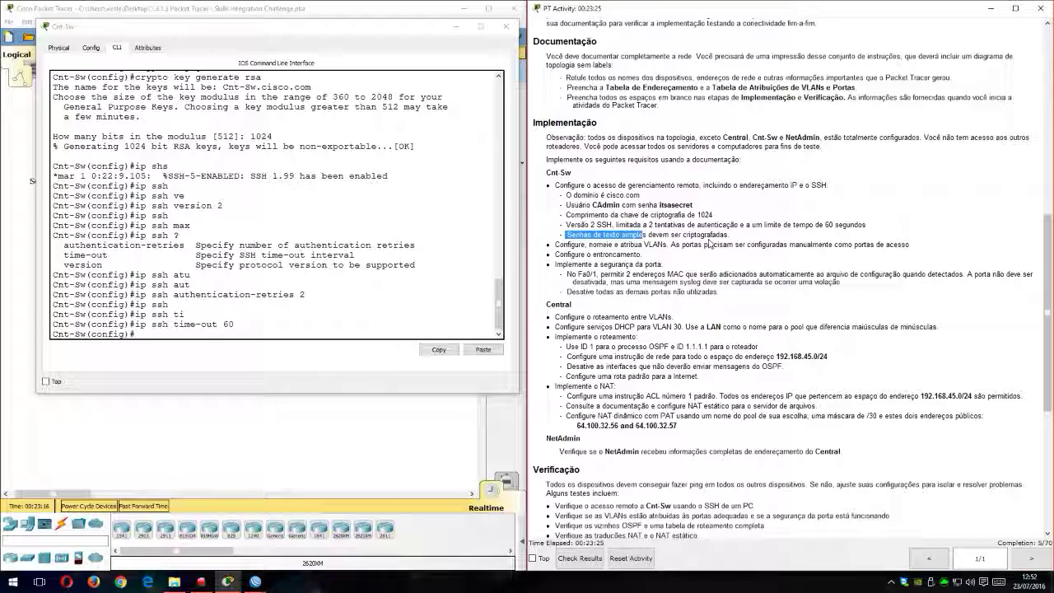
{"action": "left_click", "coordinate": [310, 329]}
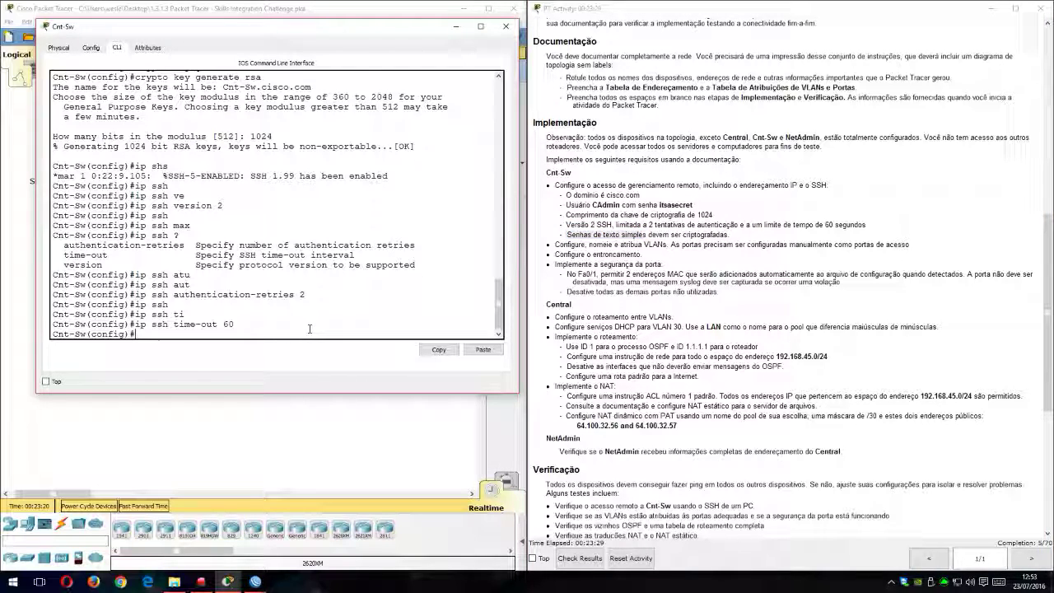
{"action": "type", "text": "ser"}
{"action": "key", "text": "Tab"}
{"action": "type", "text": "pas"}
{"action": "key", "text": "Tab"}
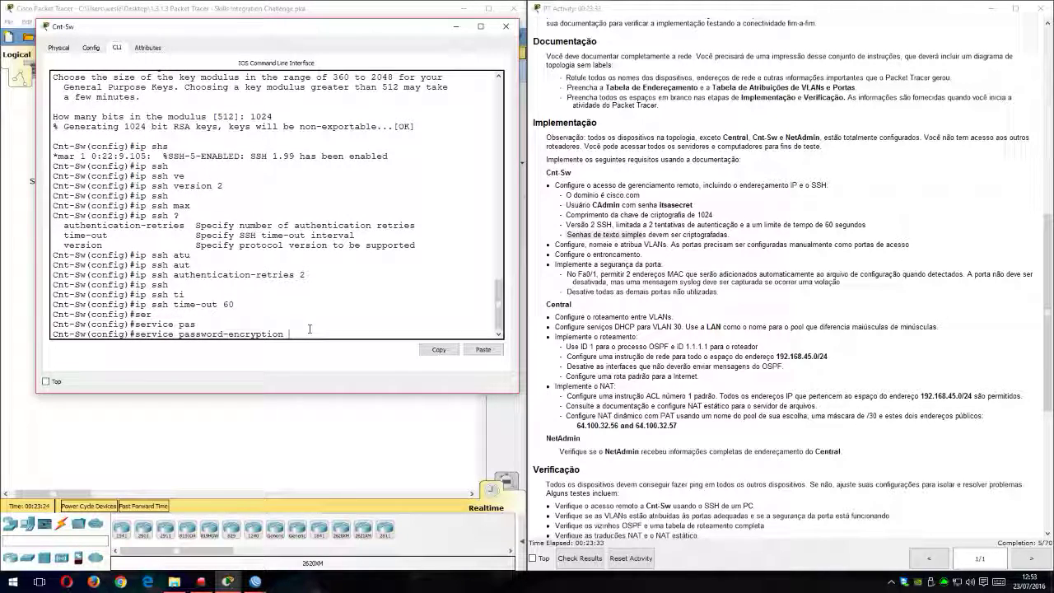
{"action": "key", "text": "Return"}
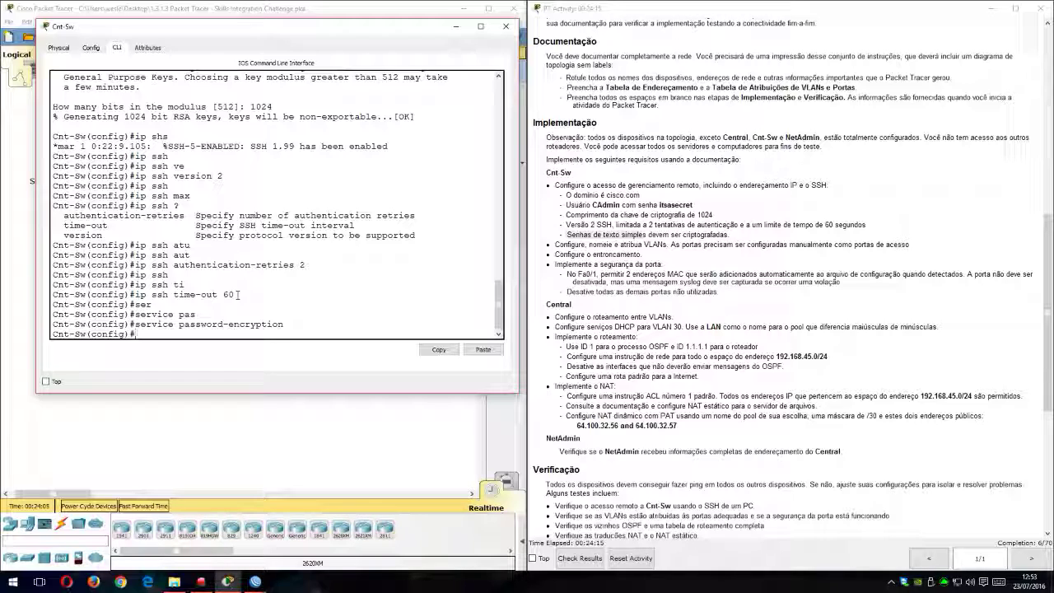
Step: Enter configuration of VTY lines 0 to 15 on the switch and restrict their incoming transport to SSH
{"action": "type", "text": "in"}
{"action": "type", "text": "li"}
{"action": "key", "text": "Tab"}
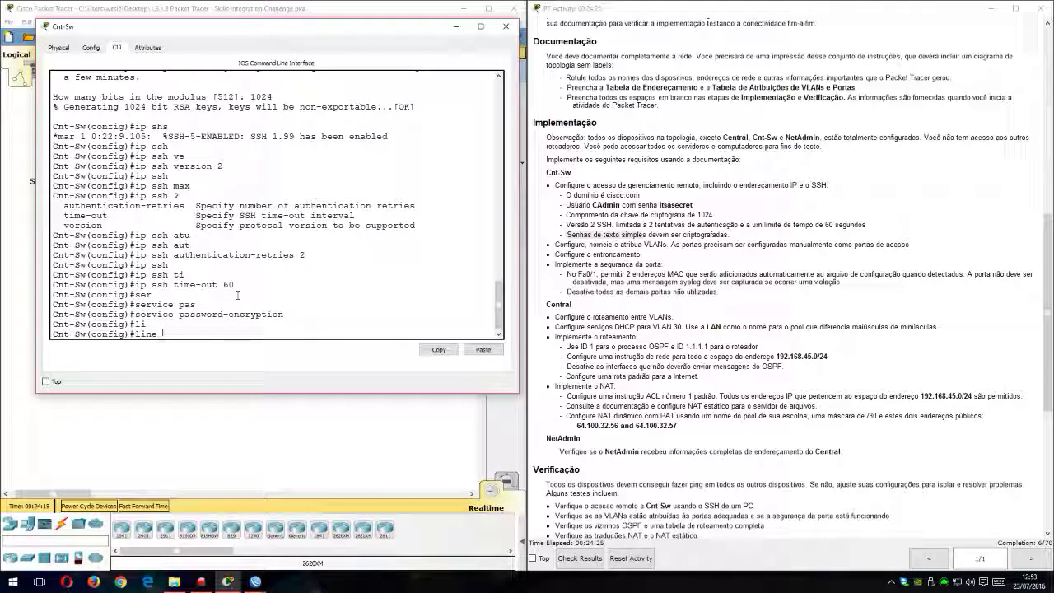
{"action": "type", "text": "vt"}
{"action": "key", "text": "Tab"}
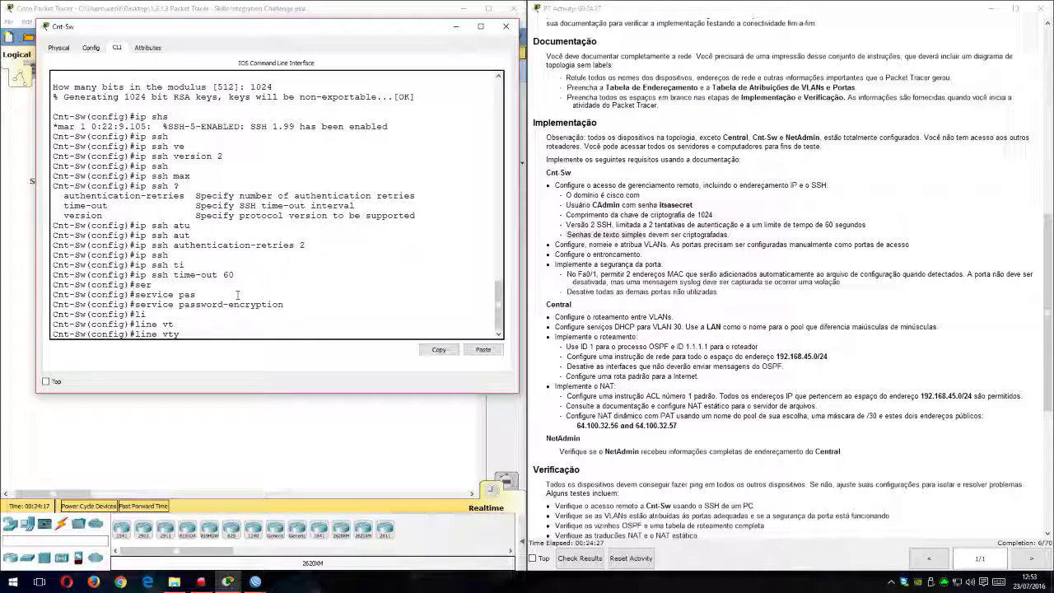
{"action": "type", "text": "0 15"}
{"action": "key", "text": "Return"}
{"action": "type", "text": "tran"}
{"action": "key", "text": "Tab"}
{"action": "type", "text": "in"}
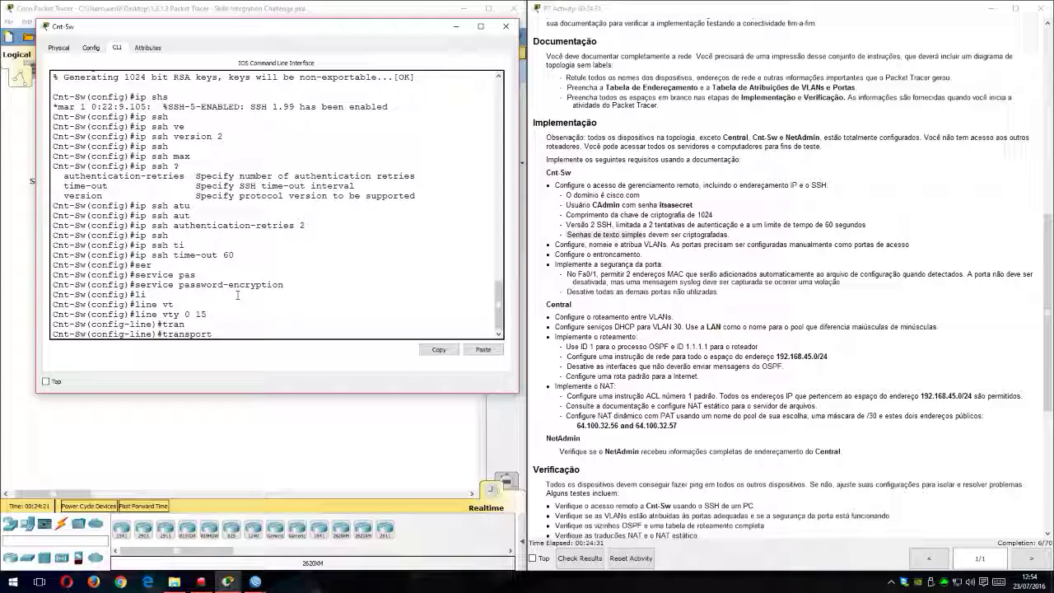
{"action": "key", "text": "Tab"}
{"action": "type", "text": "ssh"}
{"action": "key", "text": "Tab"}
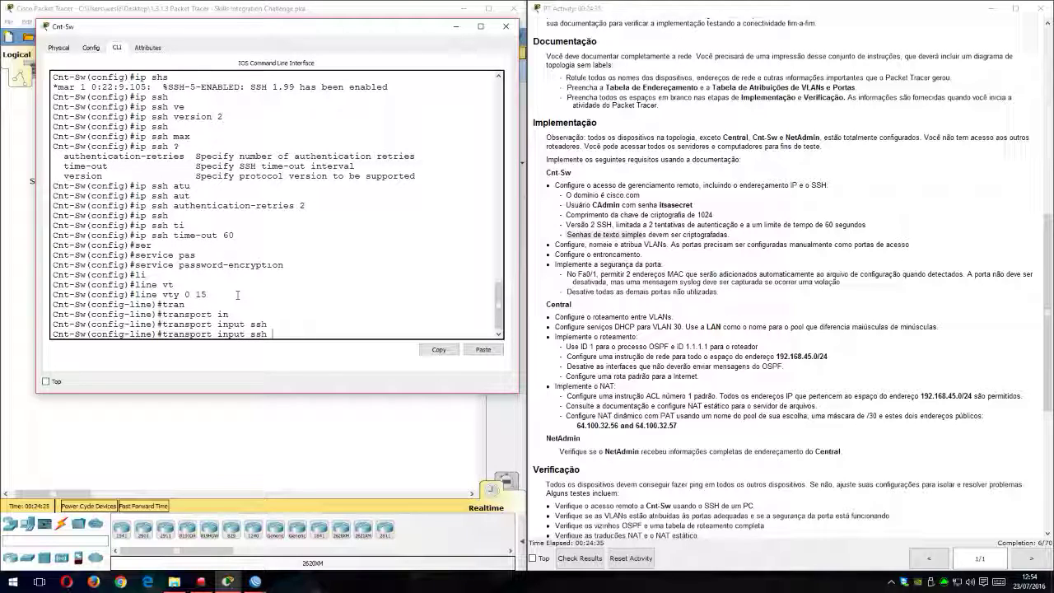
{"action": "key", "text": "Return"}
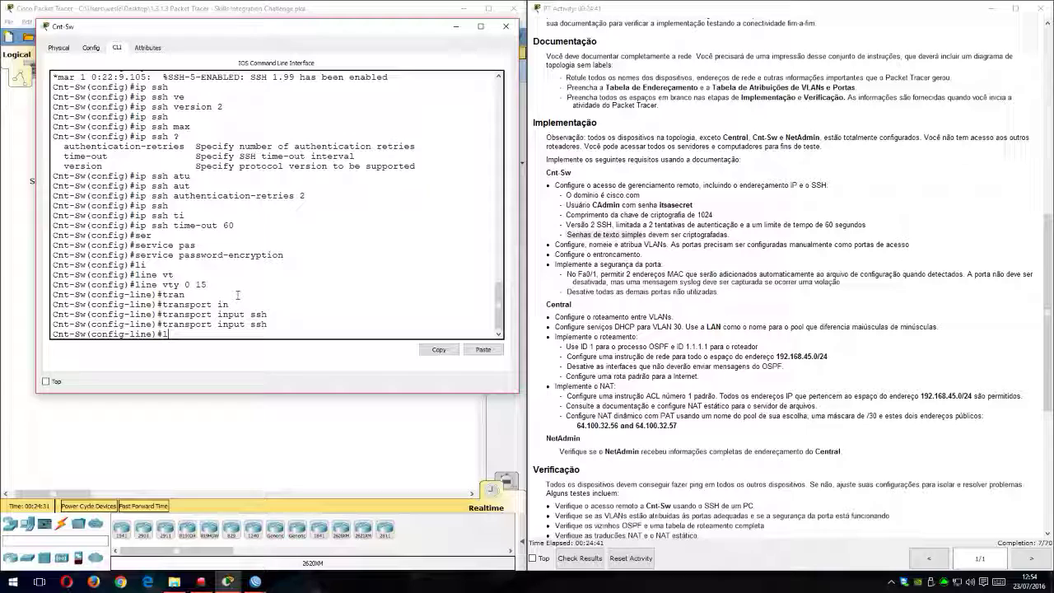
Step: Enable local login authentication on the VTY lines and return to global configuration mode
{"action": "type", "text": "ogi"}
{"action": "key", "text": "Tab"}
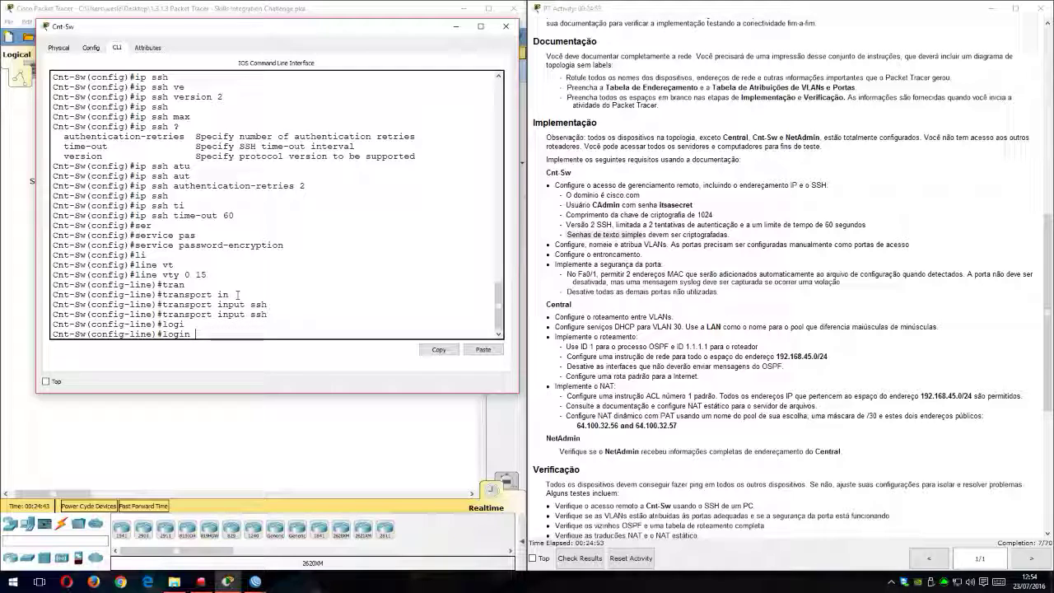
{"action": "type", "text": "loc"}
{"action": "key", "text": "Tab"}
{"action": "key", "text": "Return"}
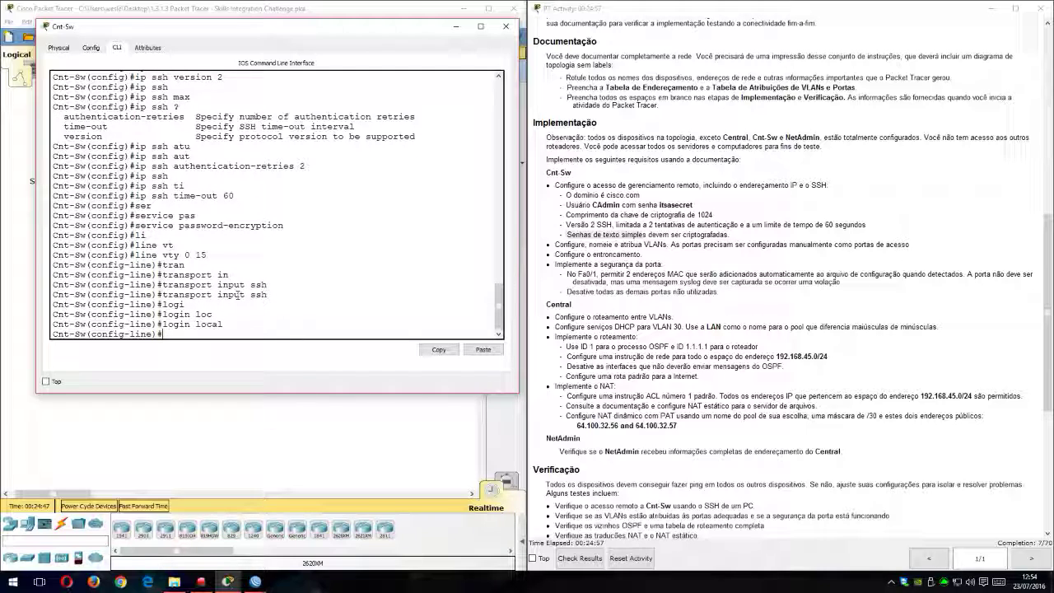
{"action": "type", "text": "exit"}
{"action": "key", "text": "Return"}
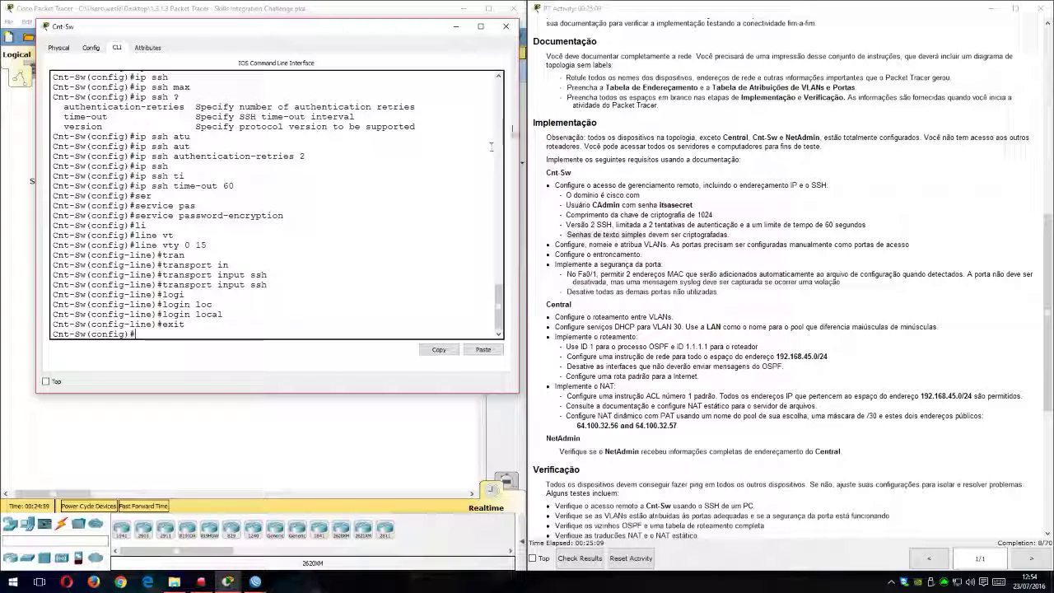
Step: Check the topology and the VLAN and port assignment table, and create VLAN 15 on the switch
{"action": "left_click_drag", "start_coordinate": [396, 32], "coordinate": [793, 98]}
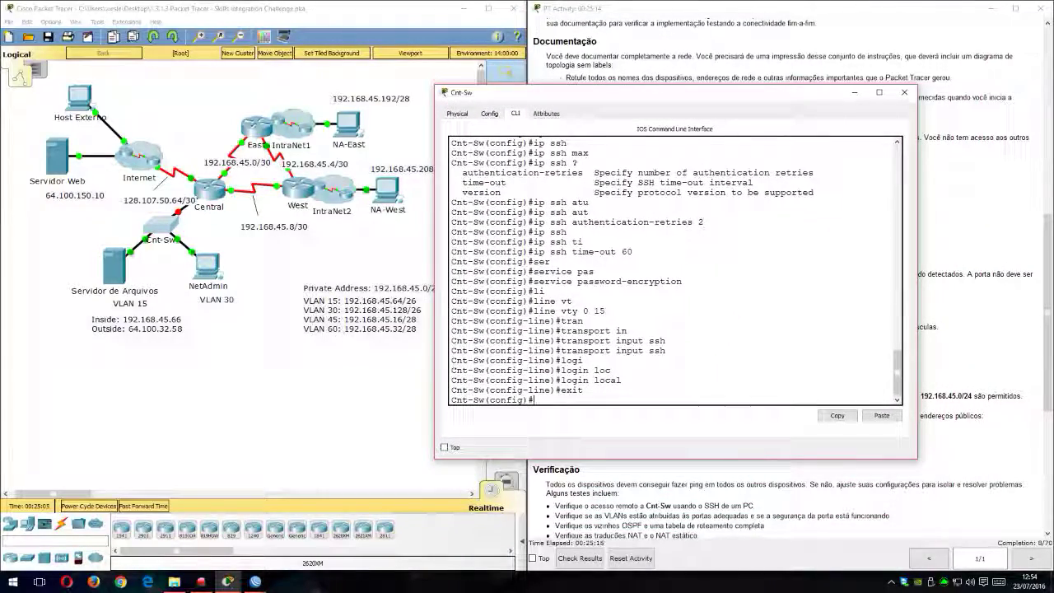
{"action": "left_click_drag", "start_coordinate": [628, 94], "coordinate": [226, 33]}
{"action": "scroll", "coordinate": [753, 226], "scroll_direction": "up", "scroll_amount": 10}
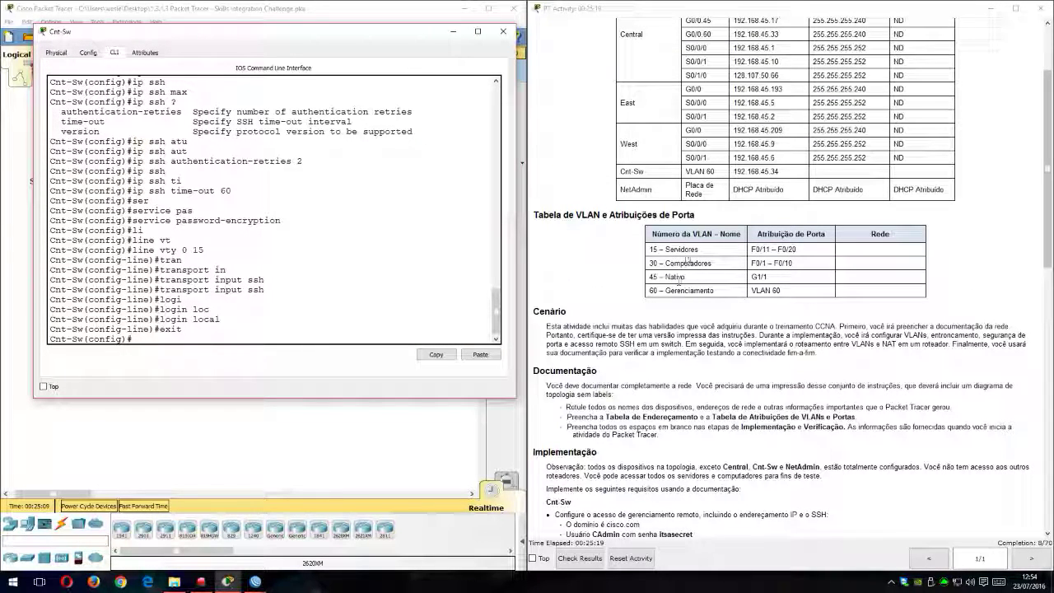
{"action": "type", "text": "vl"}
{"action": "key", "text": "Tab"}
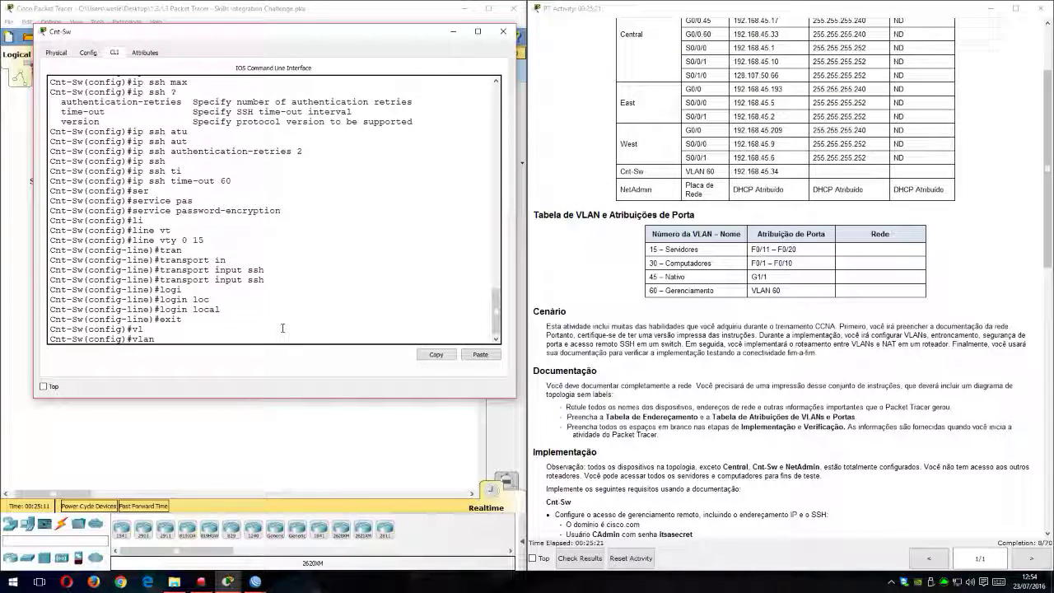
{"action": "type", "text": "15"}
{"action": "key", "text": "Return"}
Step: Name VLAN 15 Servers and return to global configuration mode
{"action": "type", "text": "nam"}
{"action": "key", "text": "Tab"}
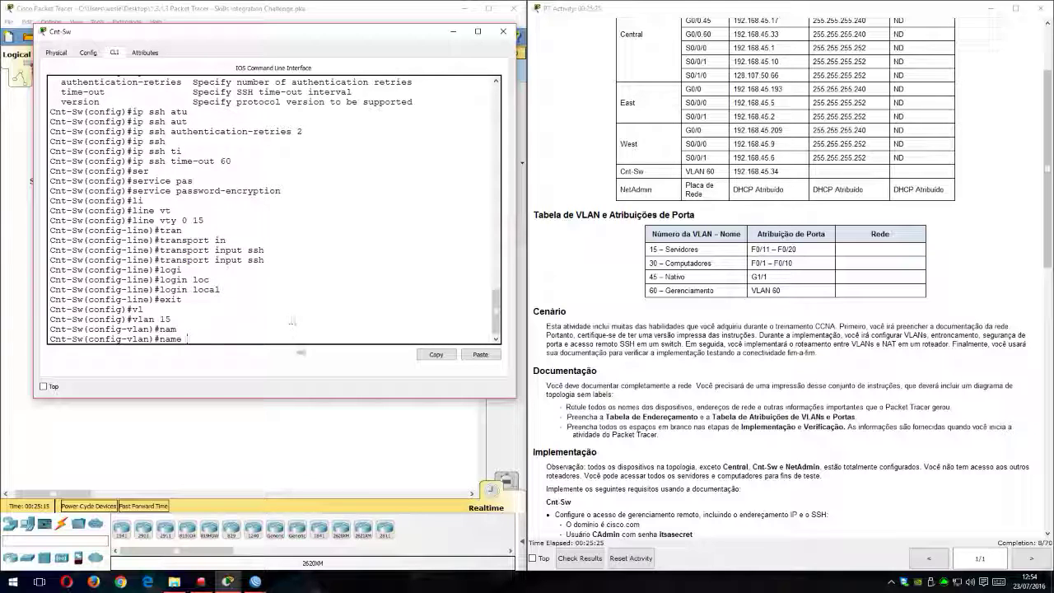
{"action": "scroll", "coordinate": [715, 461], "scroll_direction": "down", "scroll_amount": 5}
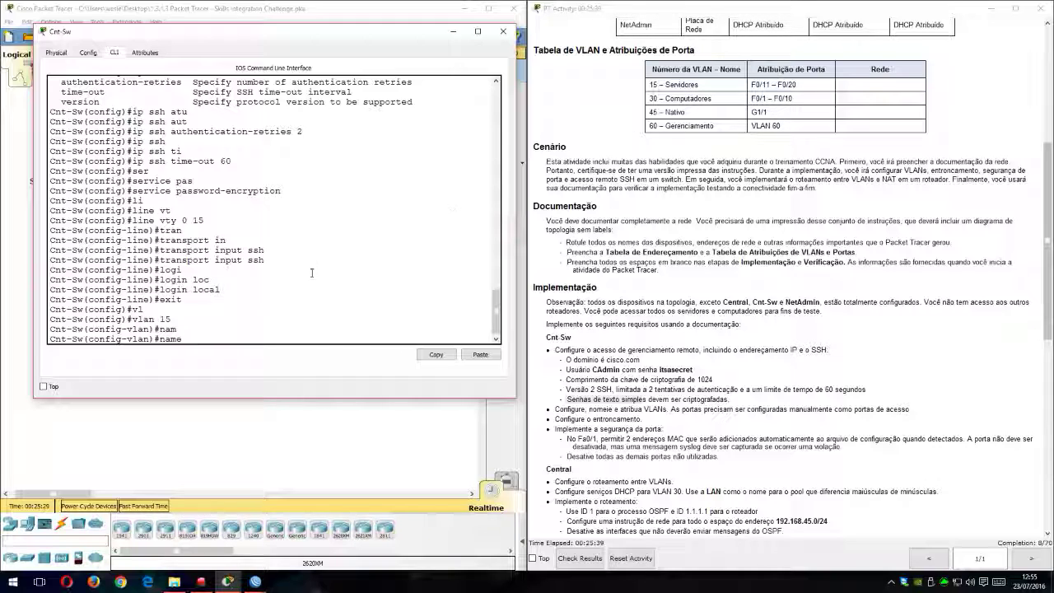
{"action": "type", "text": "rv"}
{"action": "type", "text": "vers"}
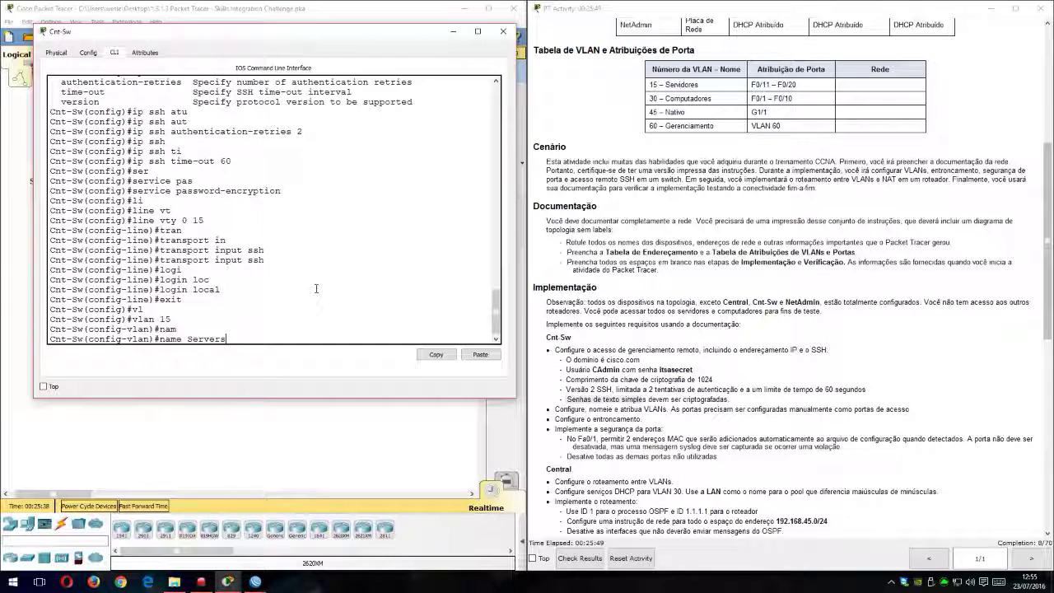
{"action": "key", "text": "Return"}
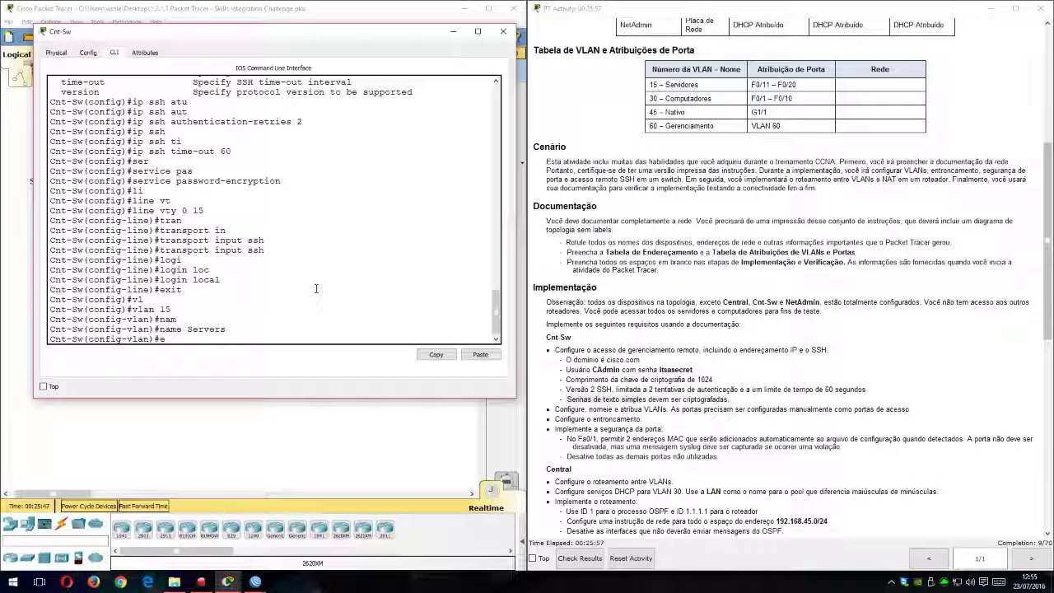
{"action": "type", "text": "exit"}
{"action": "key", "text": "Return"}
Step: Create VLAN 30 on the switch with the name Computeres
{"action": "type", "text": "vl"}
{"action": "key", "text": "Tab"}
{"action": "type", "text": "30"}
{"action": "key", "text": "Return"}
{"action": "type", "text": "nam"}
{"action": "key", "text": "Tab"}
{"action": "type", "text": "Computeres"}
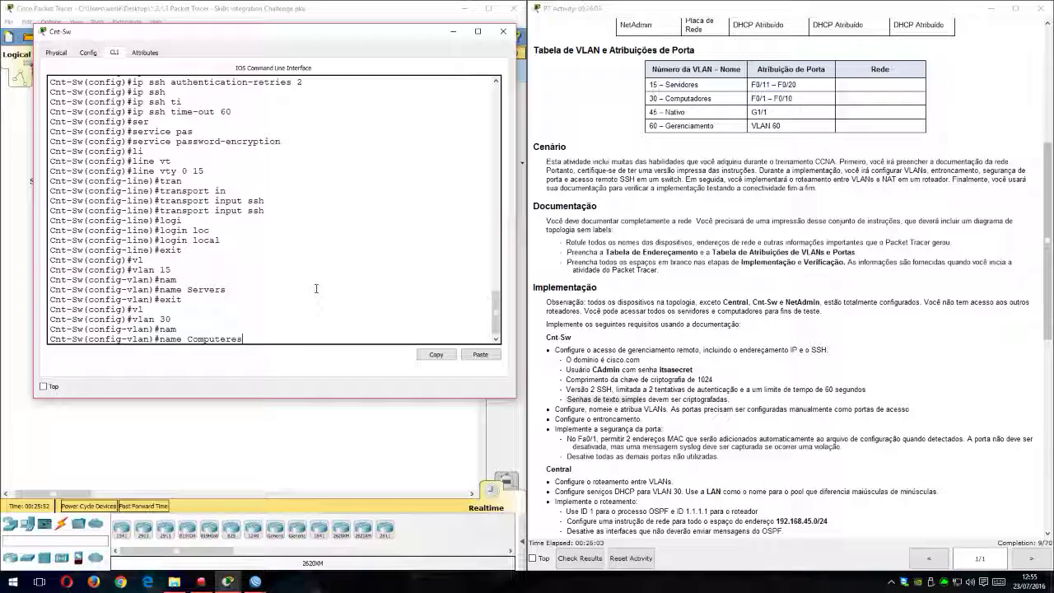
{"action": "key", "text": "Return"}
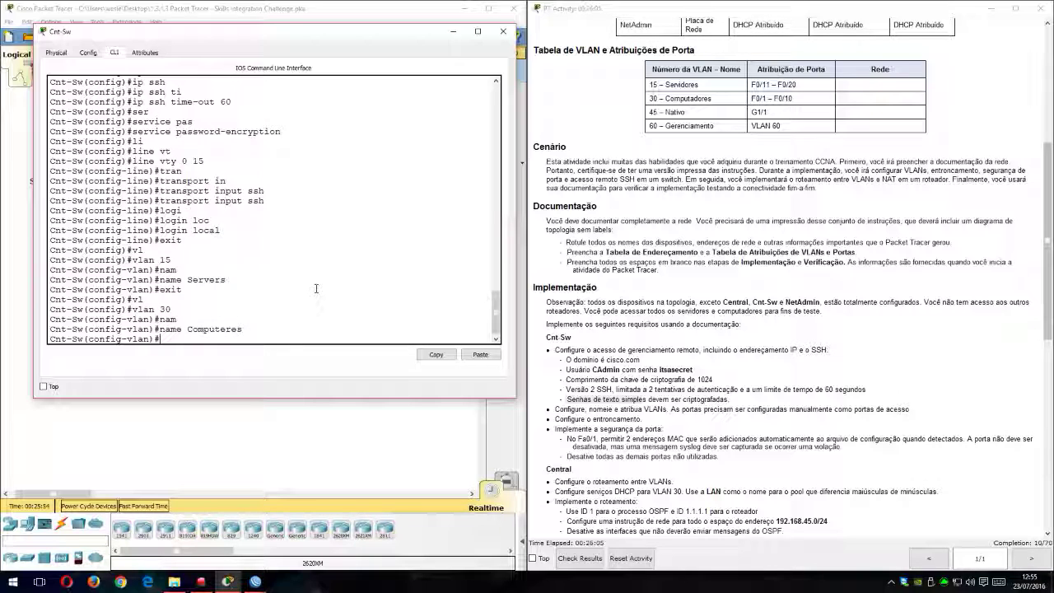
Step: Remove the misspelled name of VLAN 30, rename it Computers and leave its configuration
{"action": "key", "text": "BackSpace"}
{"action": "key", "text": "BackSpace"}
{"action": "key", "text": "Tab"}
{"action": "key", "text": "Return"}
{"action": "type", "text": "nam"}
{"action": "key", "text": "Tab"}
{"action": "type", "text": "Co"}
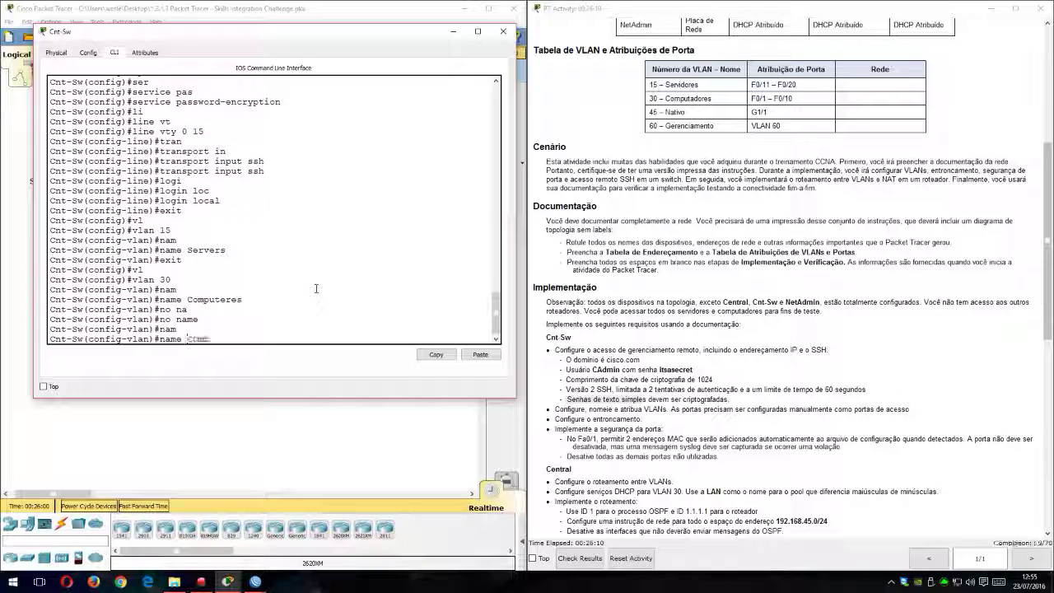
{"action": "type", "text": "mputers"}
{"action": "key", "text": "Return"}
{"action": "type", "text": "exit"}
{"action": "key", "text": "Return"}
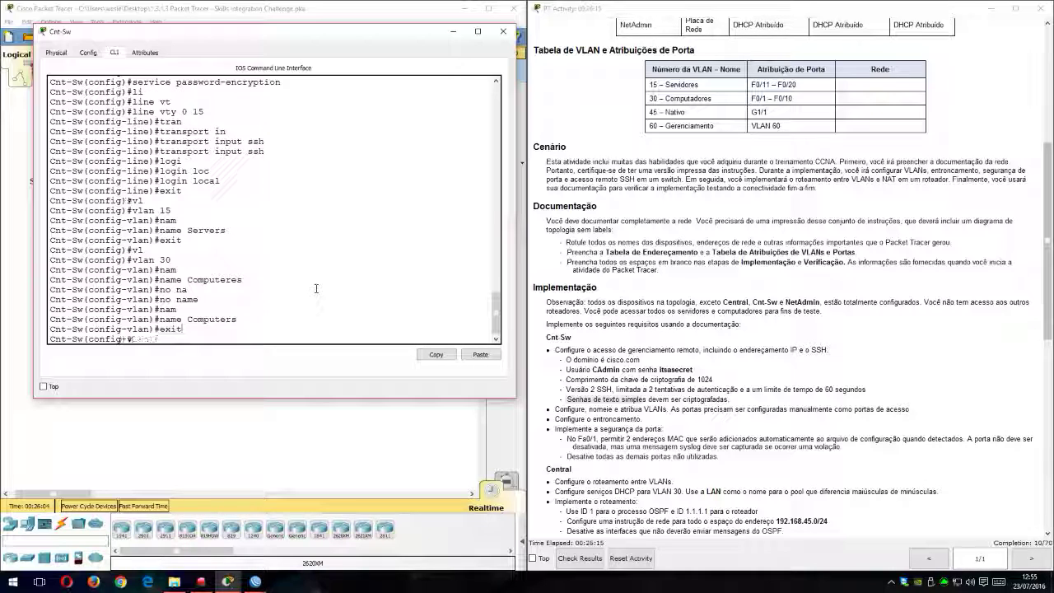
Step: Create VLAN 45 on the switch, name it Native and leave its configuration
{"action": "type", "text": "vl"}
{"action": "key", "text": "Tab"}
{"action": "type", "text": "45"}
{"action": "key", "text": "Return"}
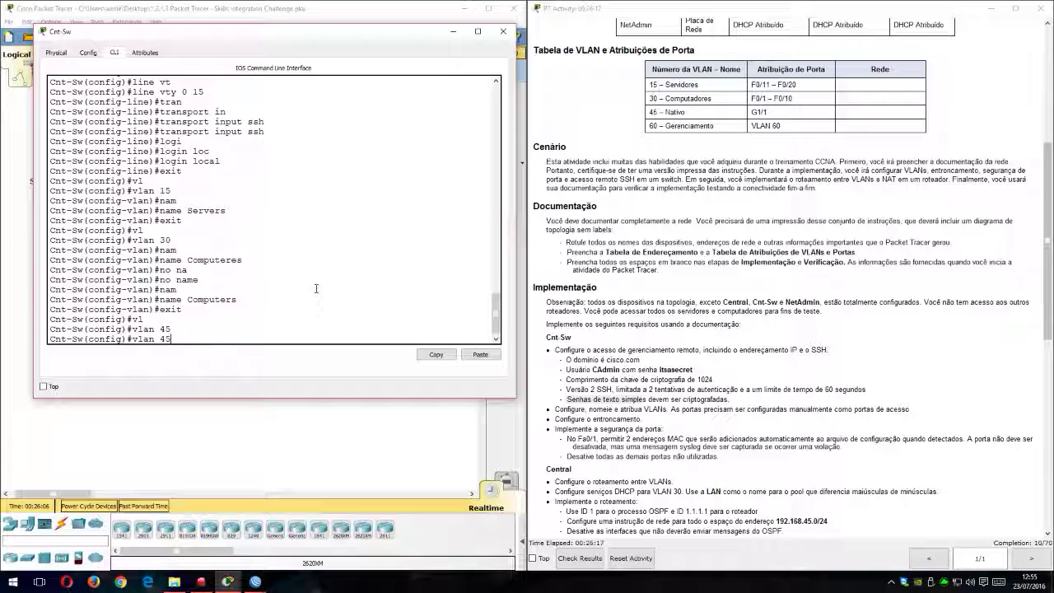
{"action": "type", "text": "nam"}
{"action": "key", "text": "Tab"}
{"action": "type", "text": "Na"}
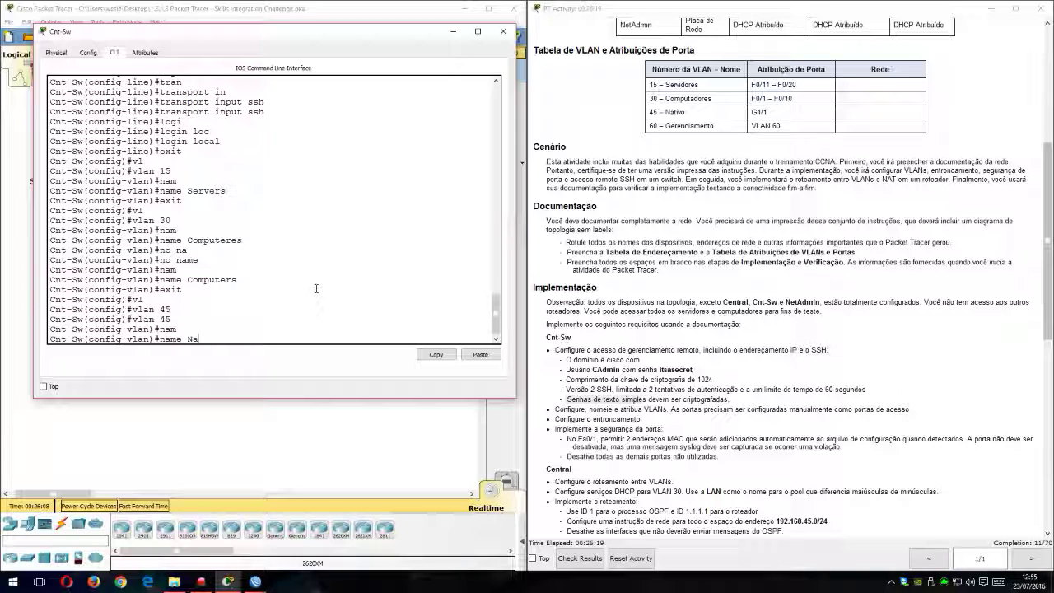
{"action": "type", "text": "tive"}
{"action": "key", "text": "Return"}
{"action": "type", "text": "exit"}
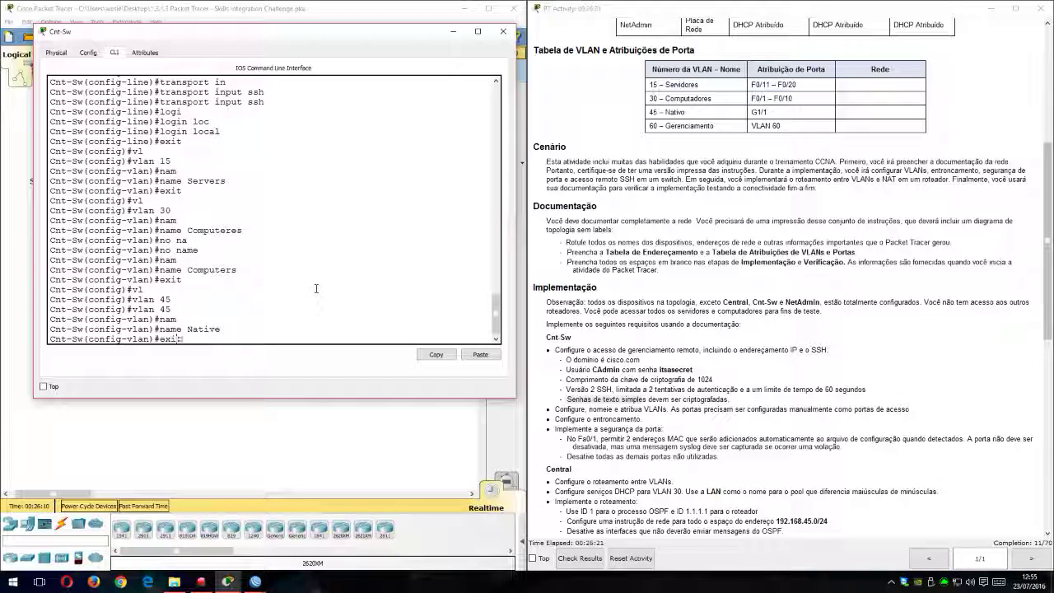
{"action": "key", "text": "Return"}
Step: Create VLAN 60 on the switch, name it Management and leave its configuration
{"action": "type", "text": "vl"}
{"action": "key", "text": "Tab"}
{"action": "type", "text": "60"}
{"action": "key", "text": "Return"}
{"action": "type", "text": "nam"}
{"action": "key", "text": "Tab"}
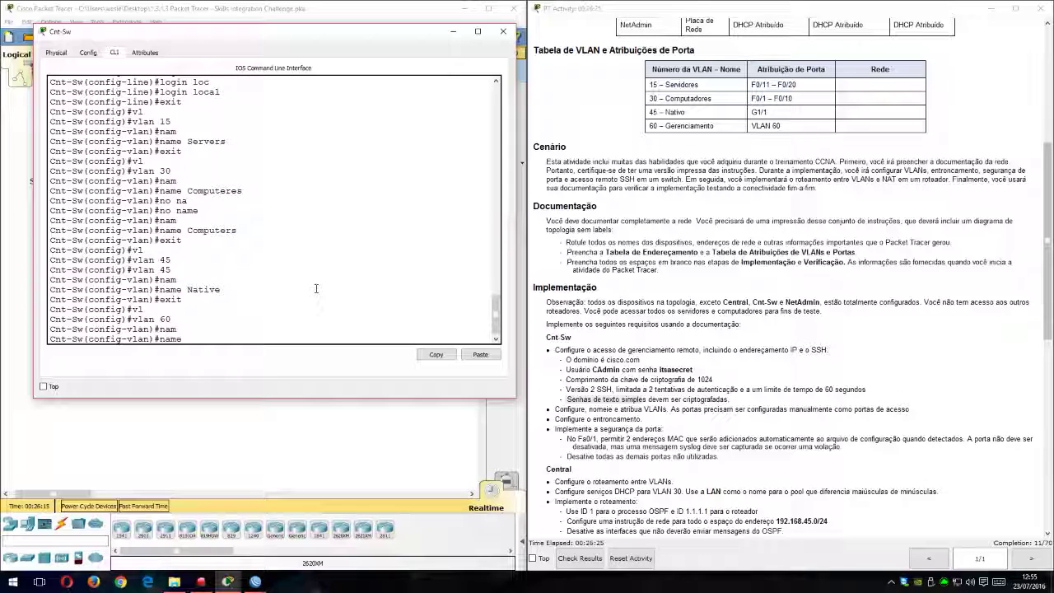
{"action": "type", "text": "Management"}
{"action": "key", "text": "Return"}
{"action": "type", "text": "exit"}
{"action": "key", "text": "Return"}
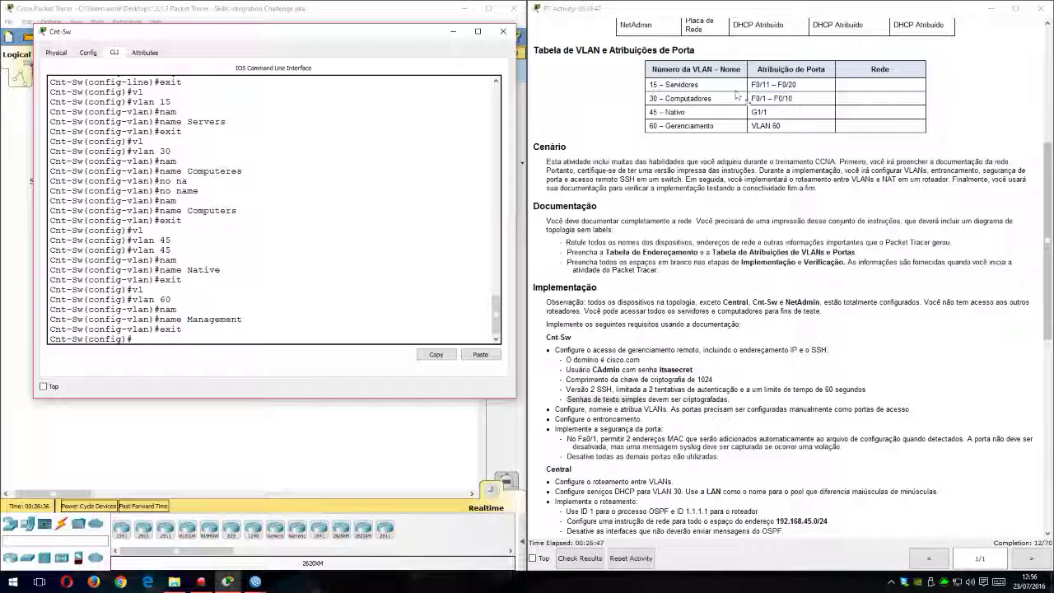
Step: Check the ports assigned to VLAN 30 in the table and enter configuration of interface range f0/1-10
{"action": "left_click", "coordinate": [659, 98]}
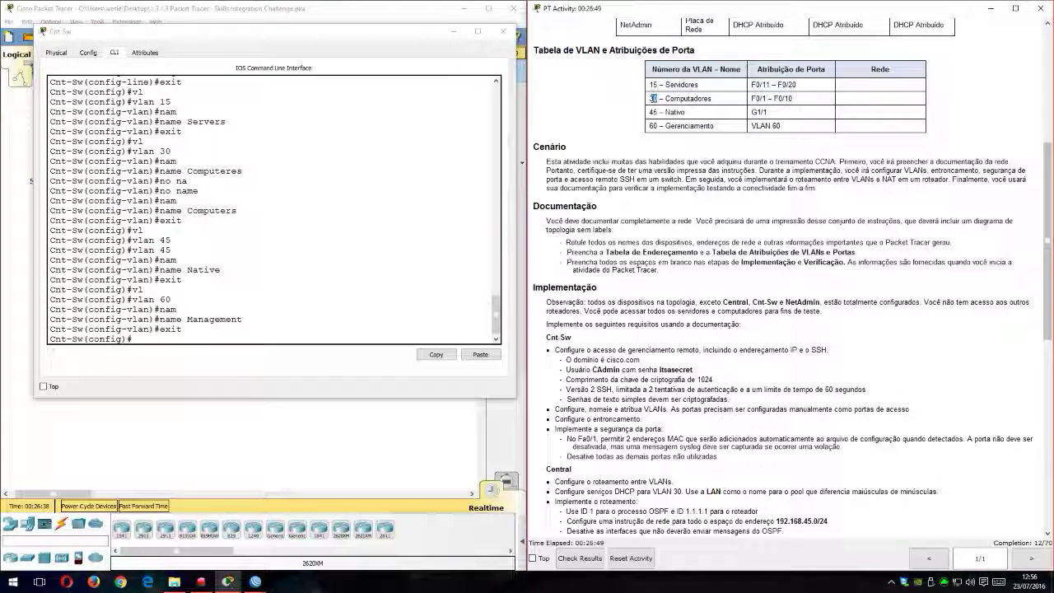
{"action": "left_click_drag", "start_coordinate": [751, 98], "coordinate": [793, 99]}
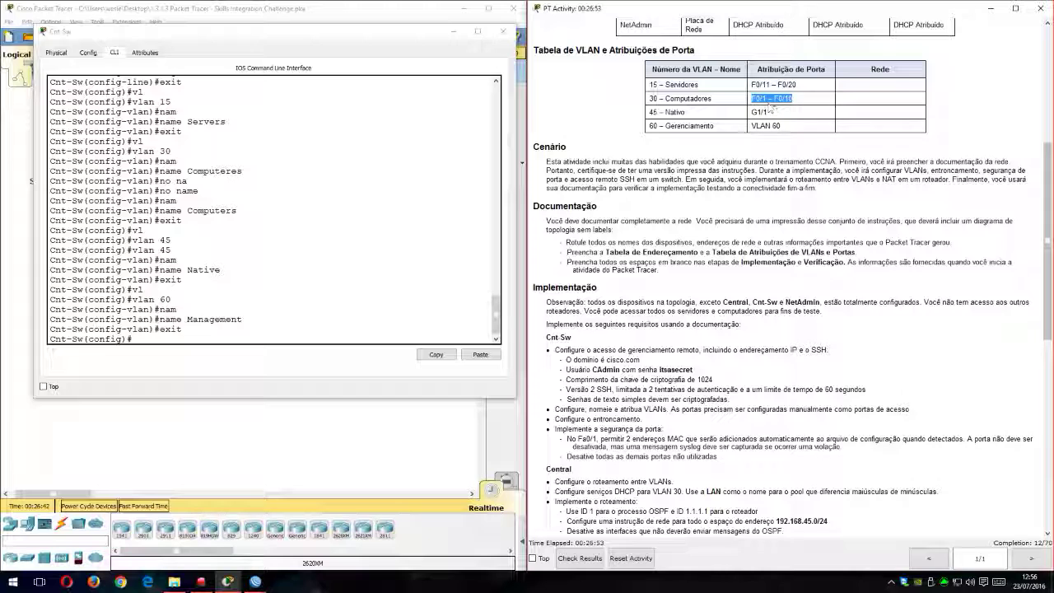
{"action": "left_click", "coordinate": [268, 336]}
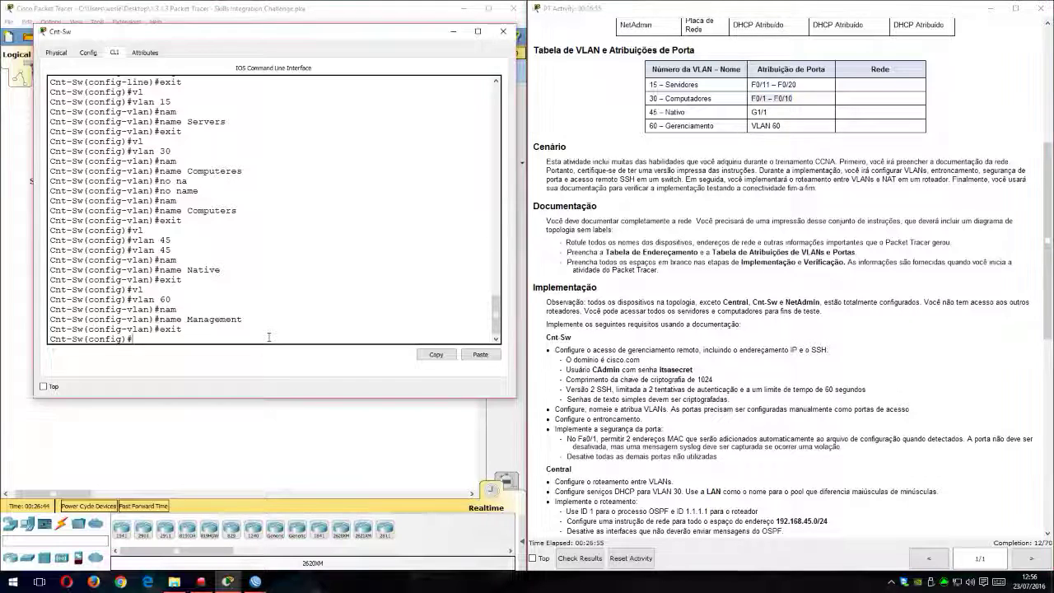
{"action": "type", "text": "in"}
{"action": "key", "text": "Tab"}
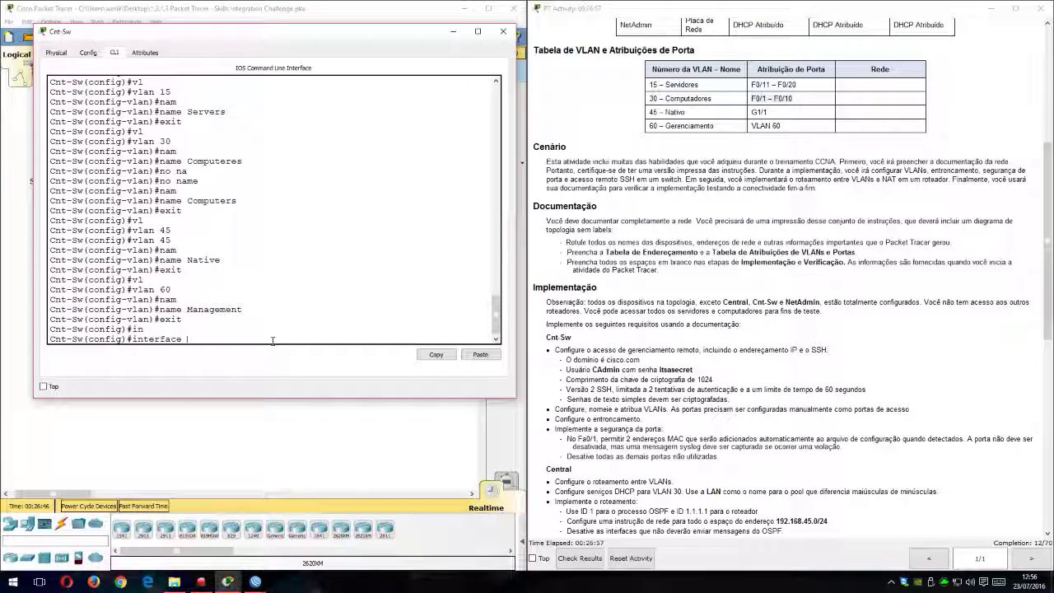
{"action": "type", "text": "ran"}
{"action": "key", "text": "Tab"}
{"action": "type", "text": "f0/1-10"}
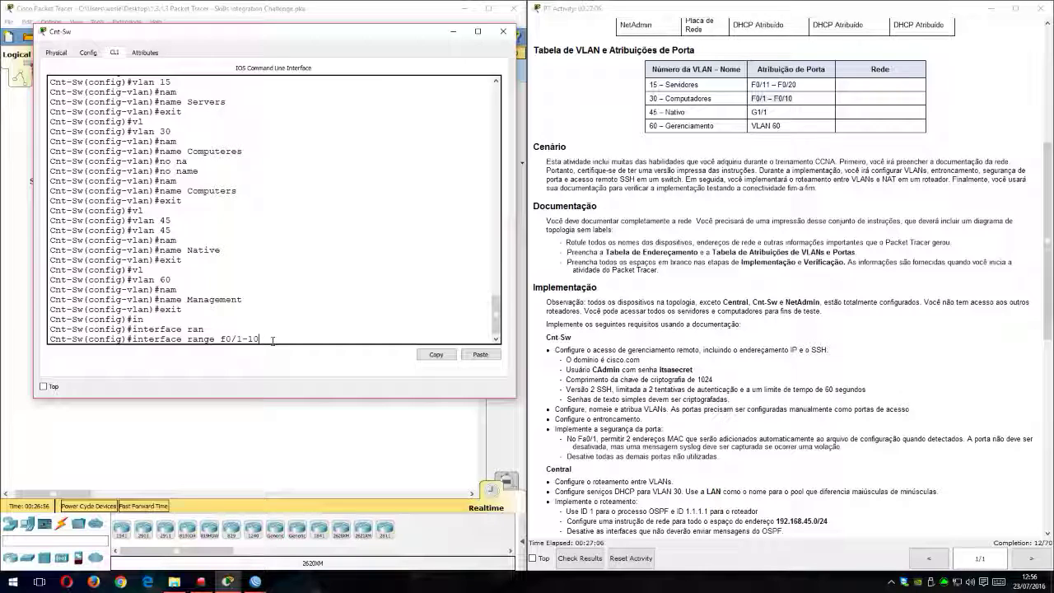
{"action": "key", "text": "Return"}
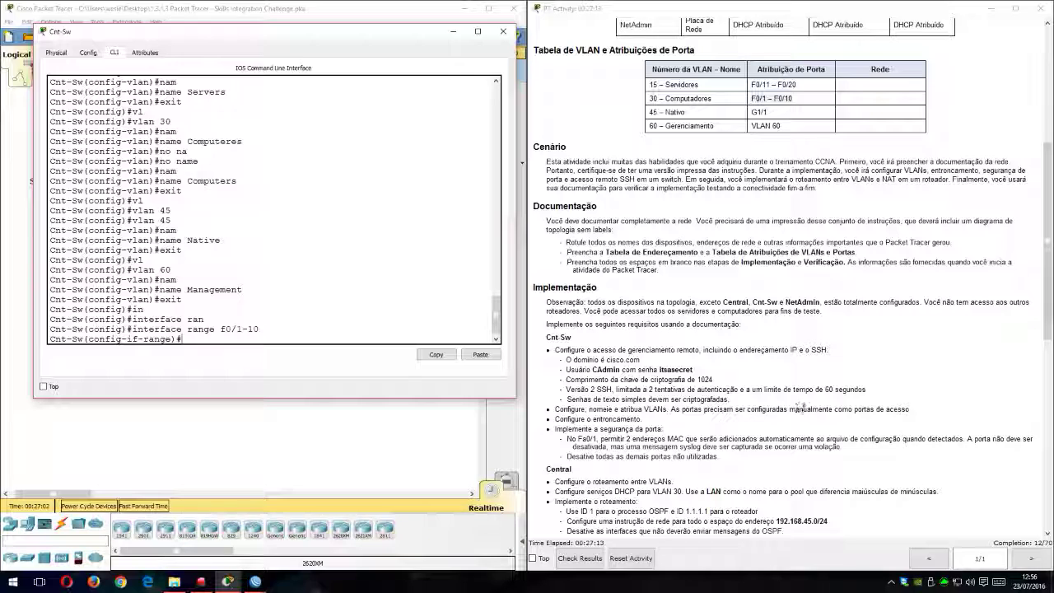
Step: Check the manual port configuration requirement and set the interfaces in range f0/1-10 to switchport access mode
{"action": "left_click_drag", "start_coordinate": [910, 409], "coordinate": [856, 418]}
{"action": "left_click_drag", "start_coordinate": [683, 410], "coordinate": [671, 410]}
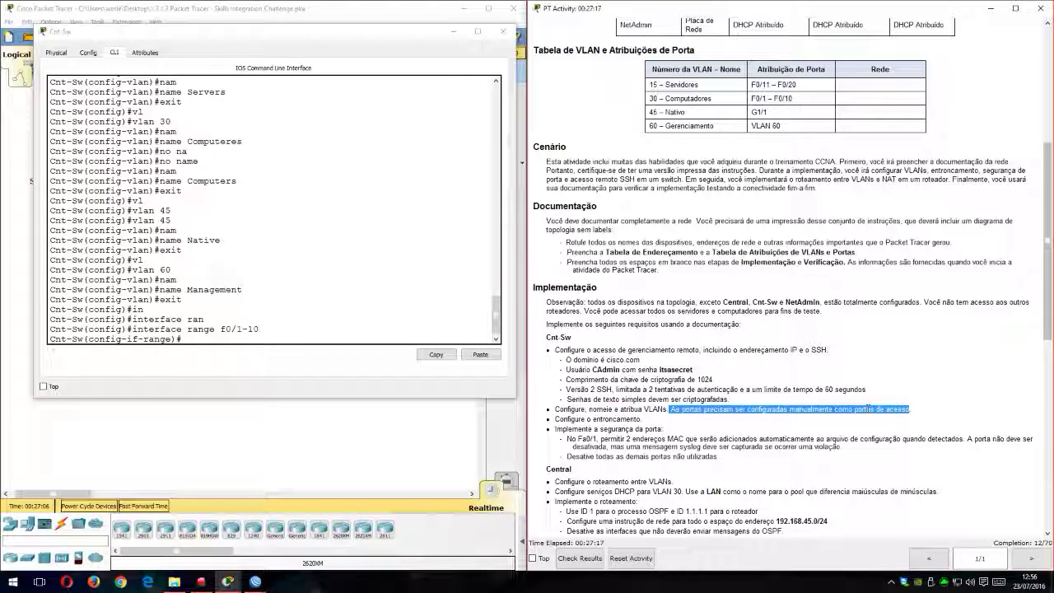
{"action": "left_click", "coordinate": [366, 358]}
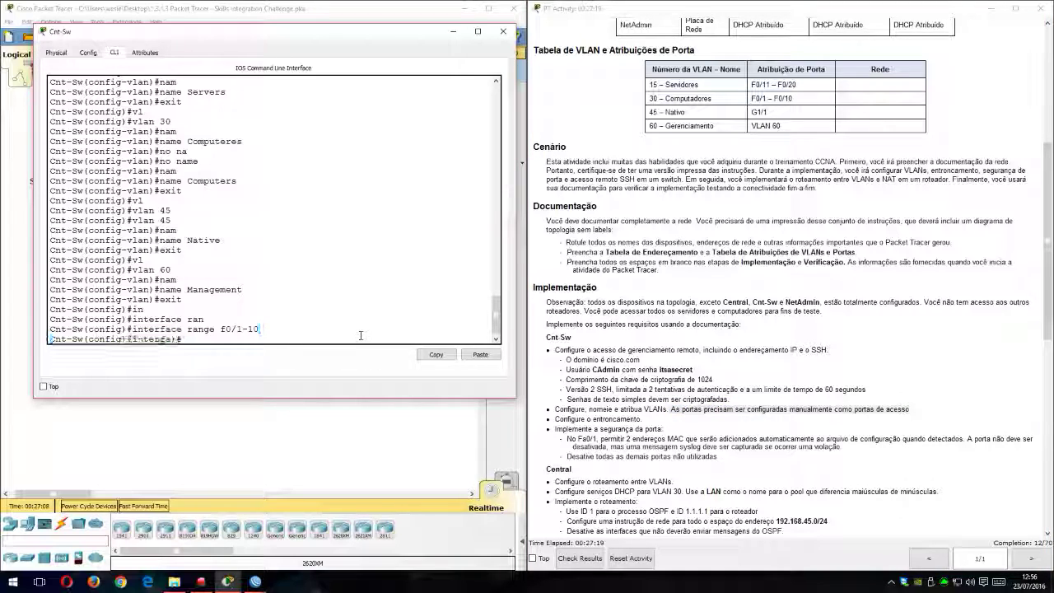
{"action": "type", "text": "sw"}
{"action": "key", "text": "Tab"}
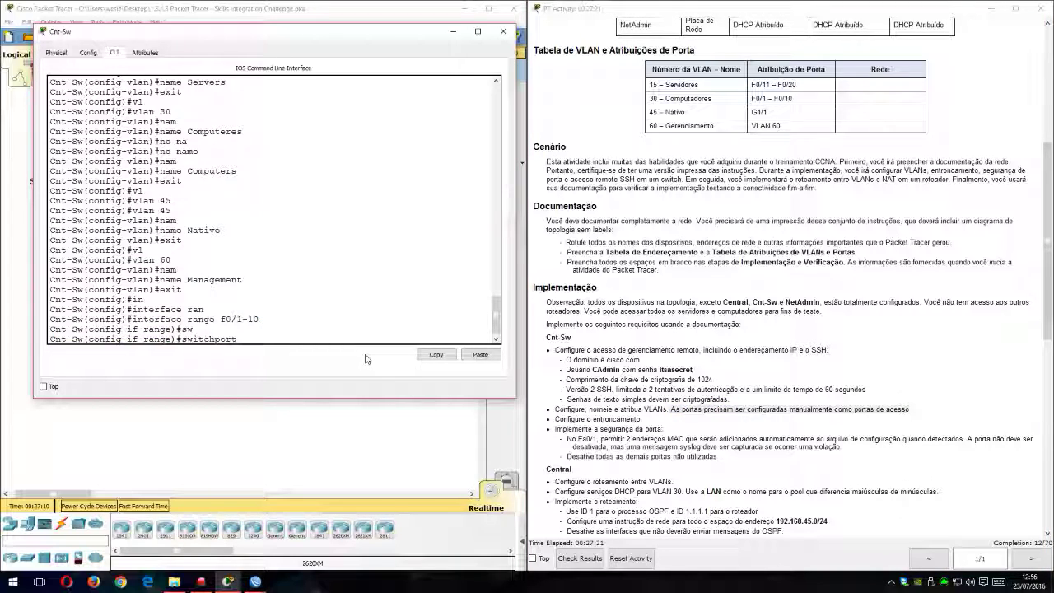
{"action": "type", "text": "mo"}
{"action": "key", "text": "Tab"}
{"action": "type", "text": "acc"}
{"action": "key", "text": "Tab"}
{"action": "key", "text": "Return"}
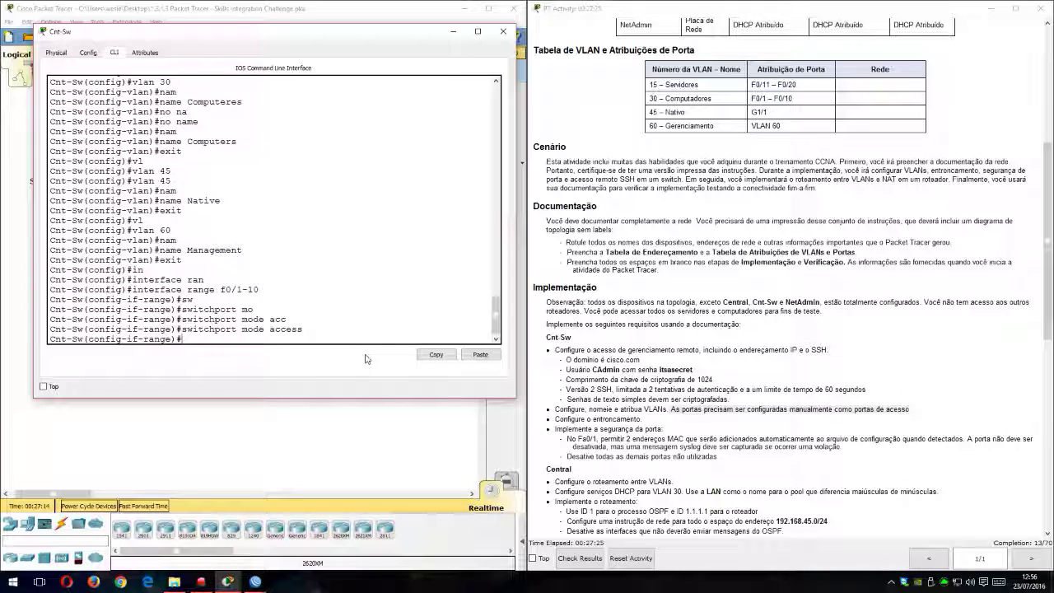
Step: Assign the interfaces in range f0/1-10 to access VLAN 30 and leave the range configuration
{"action": "type", "text": "sw"}
{"action": "key", "text": "Tab"}
{"action": "type", "text": "ac"}
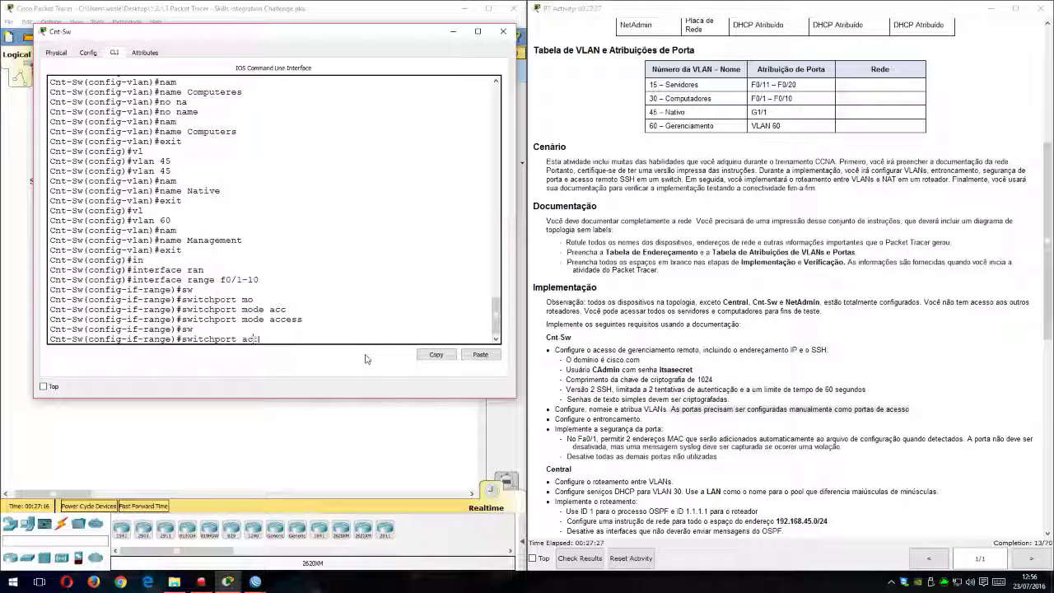
{"action": "type", "text": "cess v"}
{"action": "key", "text": "Tab"}
{"action": "type", "text": "vl"}
{"action": "key", "text": "Tab"}
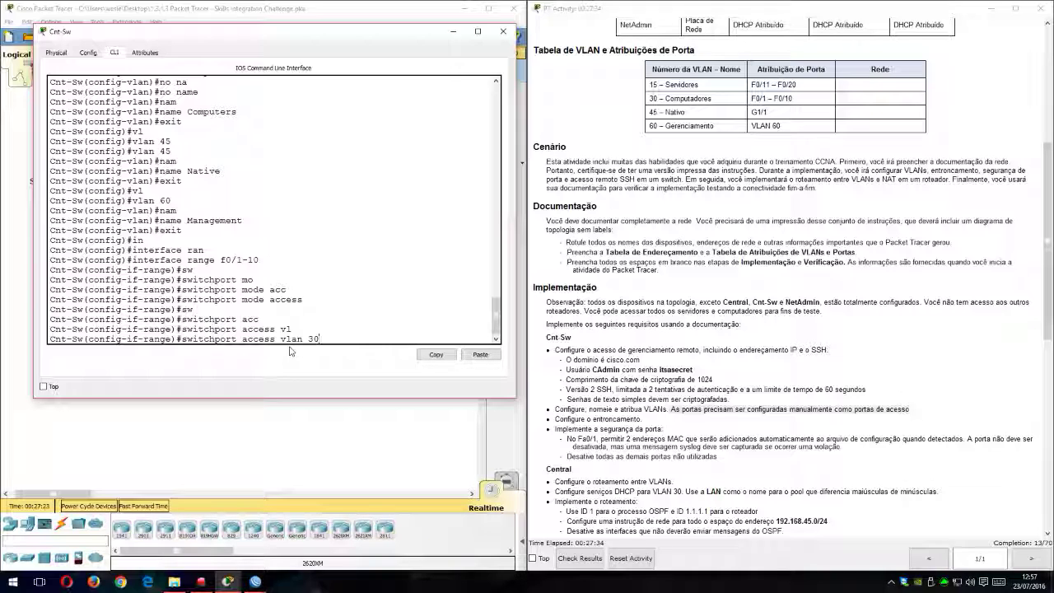
{"action": "key", "text": "Return"}
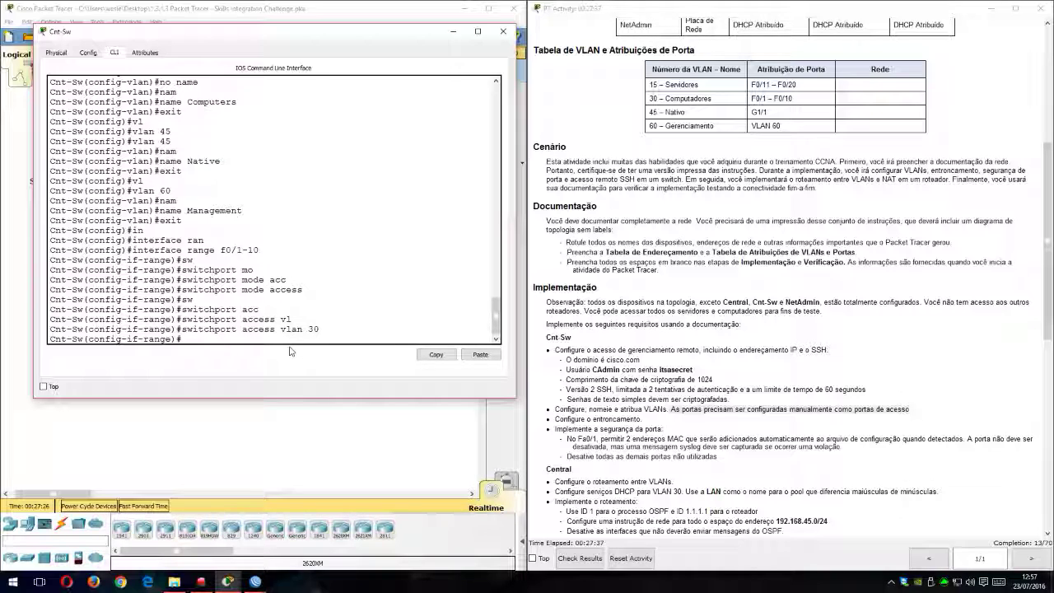
{"action": "type", "text": "exit"}
{"action": "key", "text": "Return"}
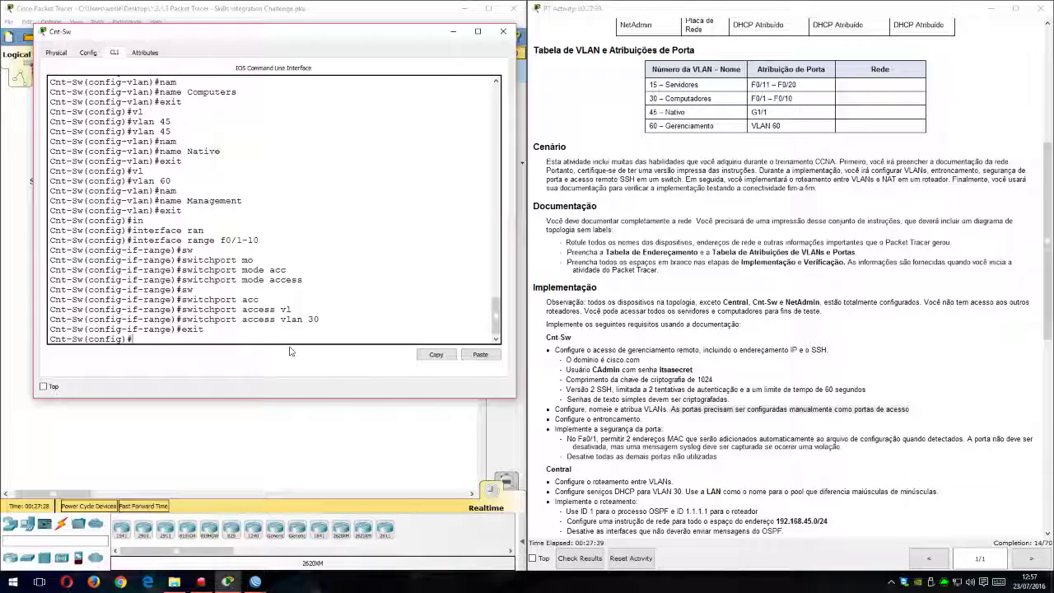
Step: Enter configuration of interface range f0/11-20 by reusing the earlier interface range command
{"action": "key", "text": "Up"}
{"action": "key", "text": "Up"}
{"action": "key", "text": "Up"}
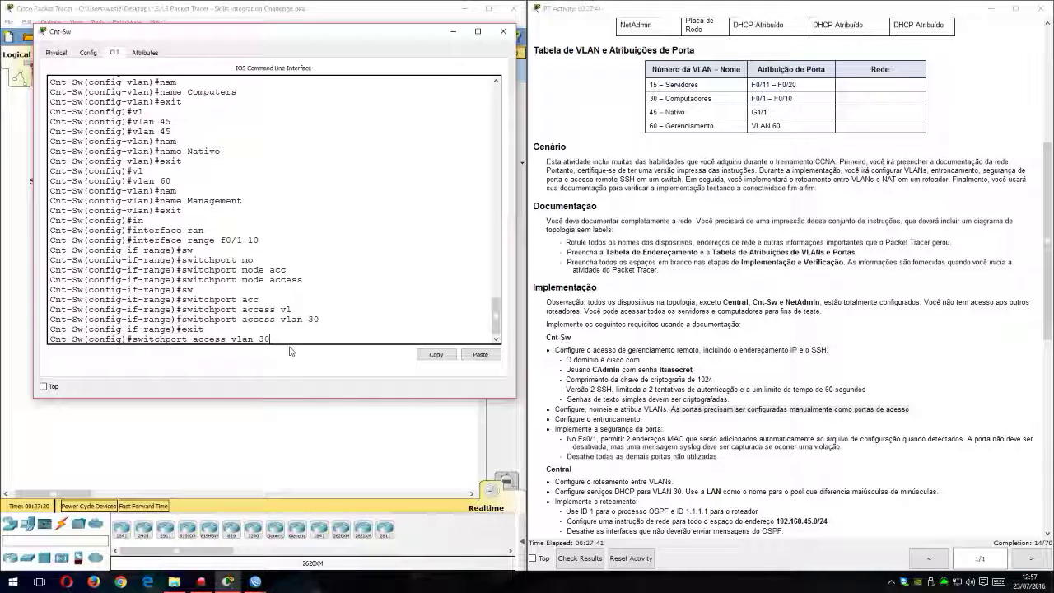
{"action": "key", "text": "Up"}
{"action": "key", "text": "Up"}
{"action": "key", "text": "Up"}
{"action": "key", "text": "Up"}
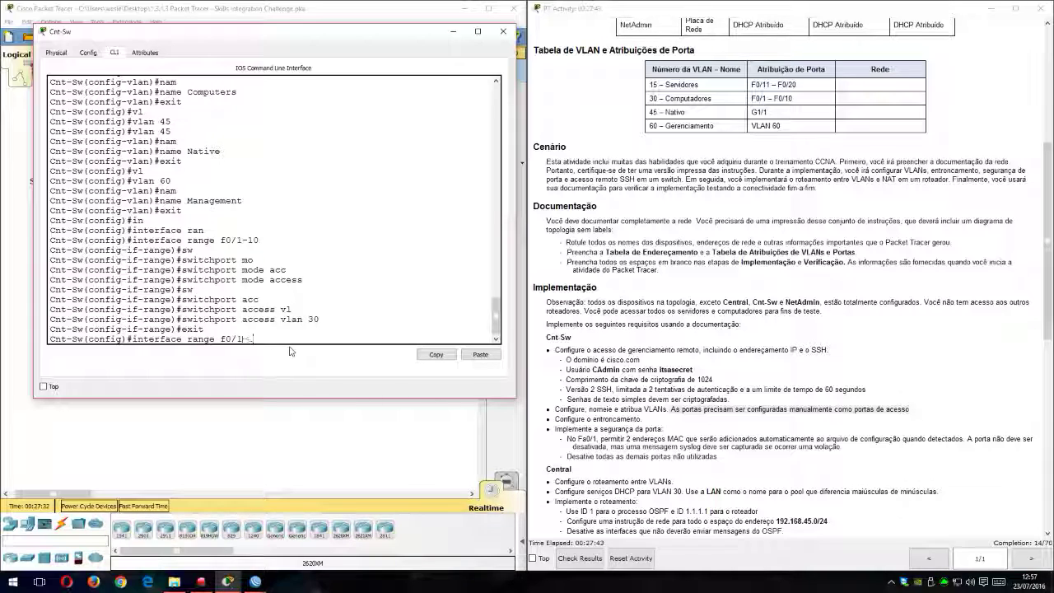
{"action": "type", "text": "11-20"}
{"action": "key", "text": "Return"}
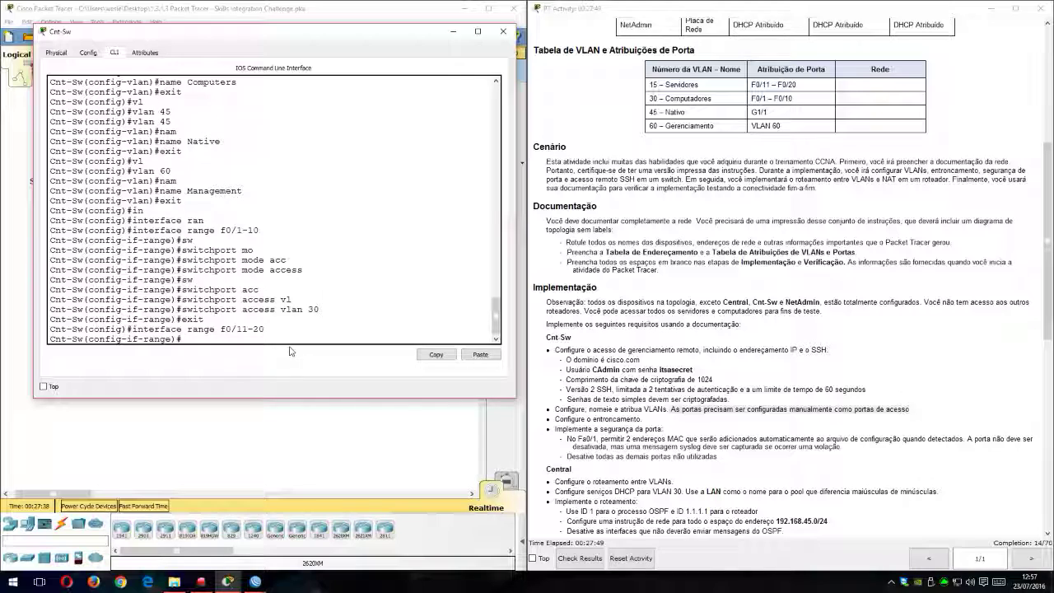
Step: Set the interfaces in range f0/11-20 to switchport access mode
{"action": "type", "text": "sw"}
{"action": "key", "text": "Tab"}
{"action": "type", "text": "mo"}
{"action": "key", "text": "Tab"}
{"action": "type", "text": "acc"}
{"action": "key", "text": "Tab"}
{"action": "key", "text": "Return"}
Step: Assign the interfaces in range f0/11-20 to access VLAN 15 and leave the range configuration
{"action": "type", "text": "sw"}
{"action": "key", "text": "Tab"}
{"action": "type", "text": "acc"}
{"action": "key", "text": "Tab"}
{"action": "type", "text": "vl"}
{"action": "key", "text": "Tab"}
{"action": "type", "text": "15"}
{"action": "key", "text": "Return"}
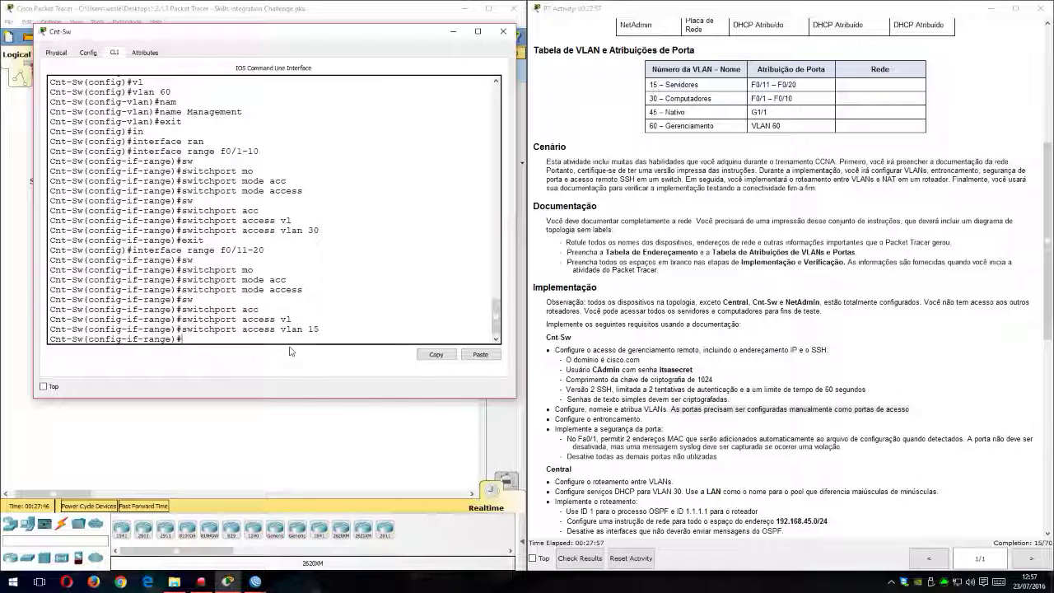
{"action": "type", "text": "exit"}
{"action": "key", "text": "Return"}
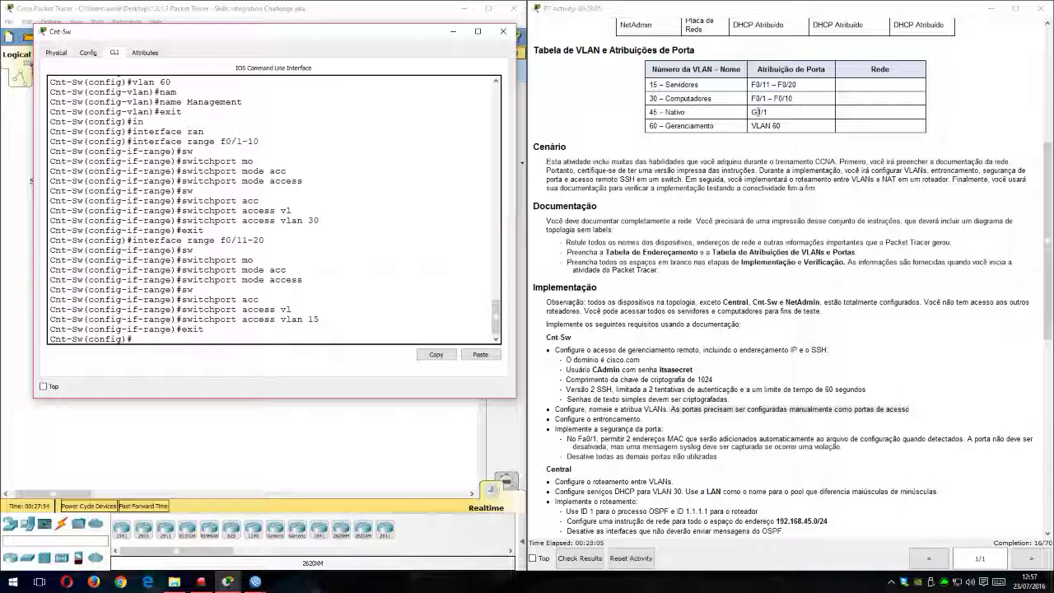
Step: Move the Cnt-Sw window clear of the topology and enter configuration of interface g0/1
{"action": "left_click_drag", "start_coordinate": [417, 38], "coordinate": [913, 165]}
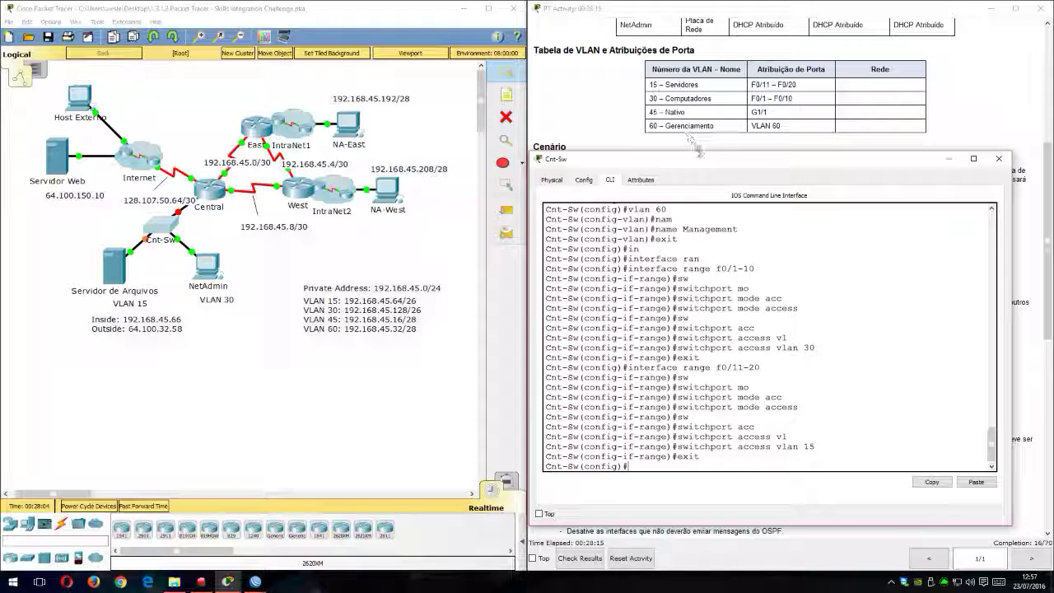
{"action": "left_click_drag", "start_coordinate": [718, 165], "coordinate": [735, 150]}
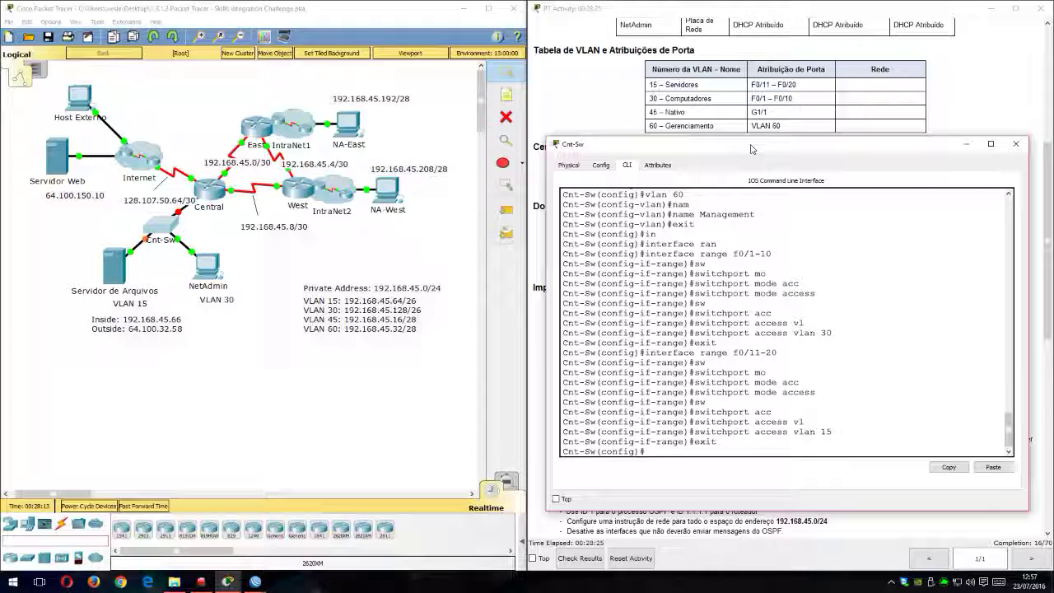
{"action": "left_click_drag", "start_coordinate": [749, 149], "coordinate": [714, 117]}
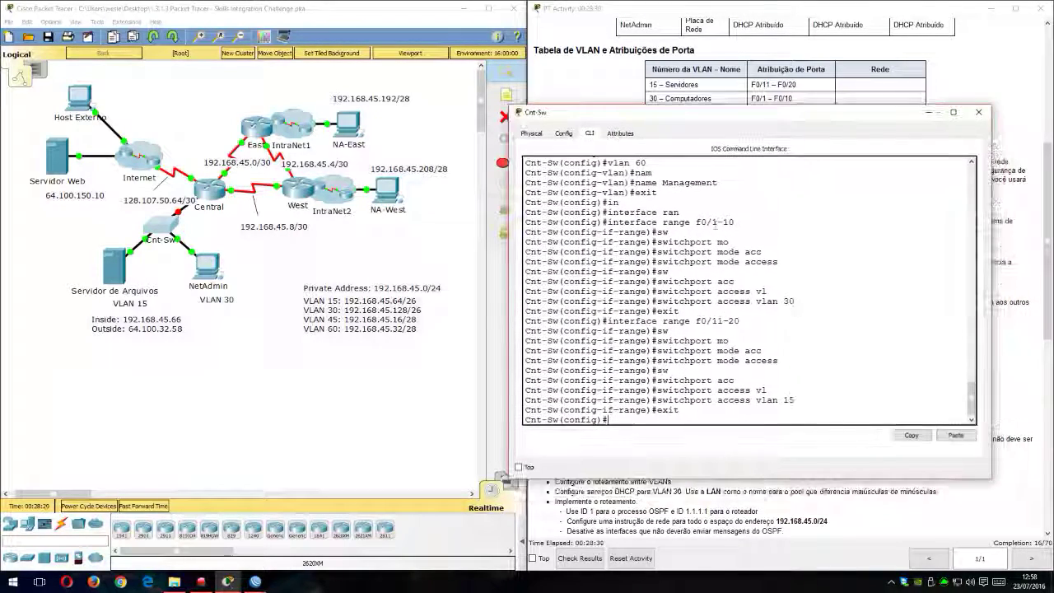
{"action": "type", "text": "in"}
{"action": "key", "text": "Tab"}
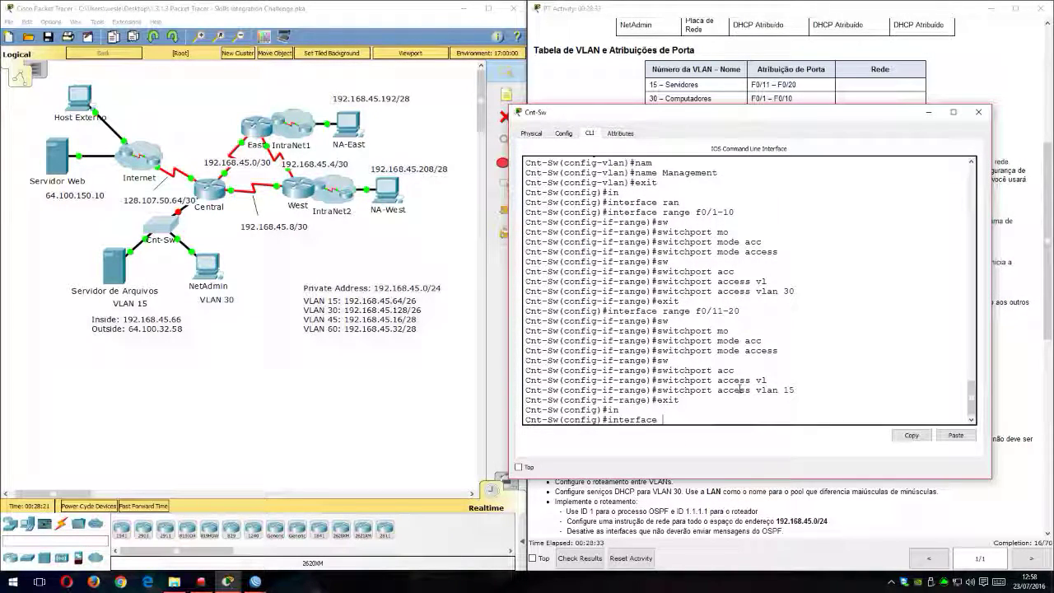
{"action": "type", "text": "g0/1"}
{"action": "key", "text": "Return"}
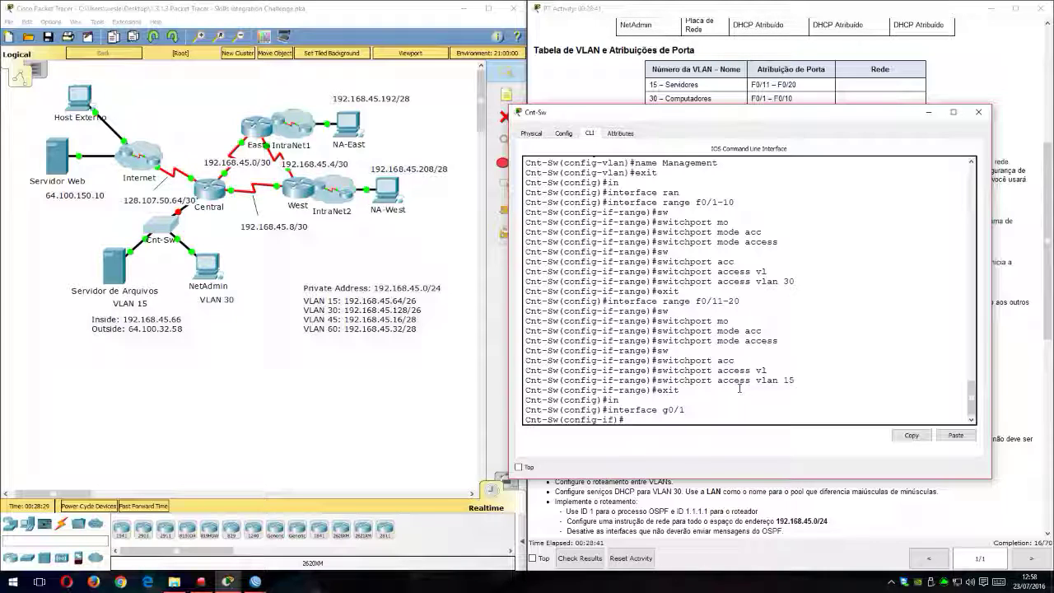
Step: Set the switch's g0/1 interface to switchport trunk mode
{"action": "type", "text": "switchport"}
{"action": "key", "text": "Tab"}
{"action": "type", "text": "mo"}
{"action": "key", "text": "Tab"}
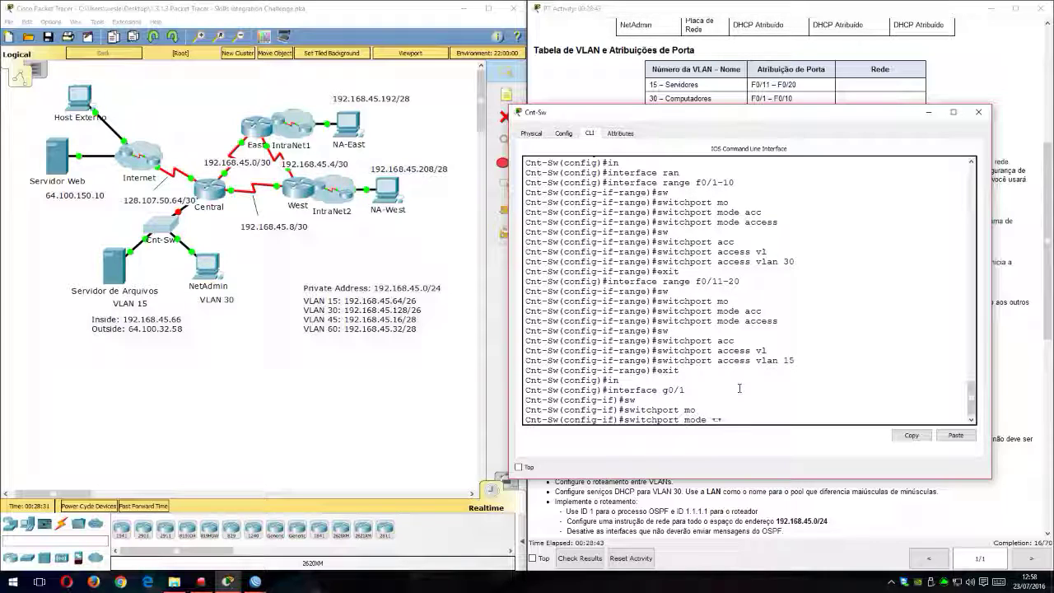
{"action": "type", "text": "trunk"}
{"action": "key", "text": "Tab"}
{"action": "key", "text": "Return"}
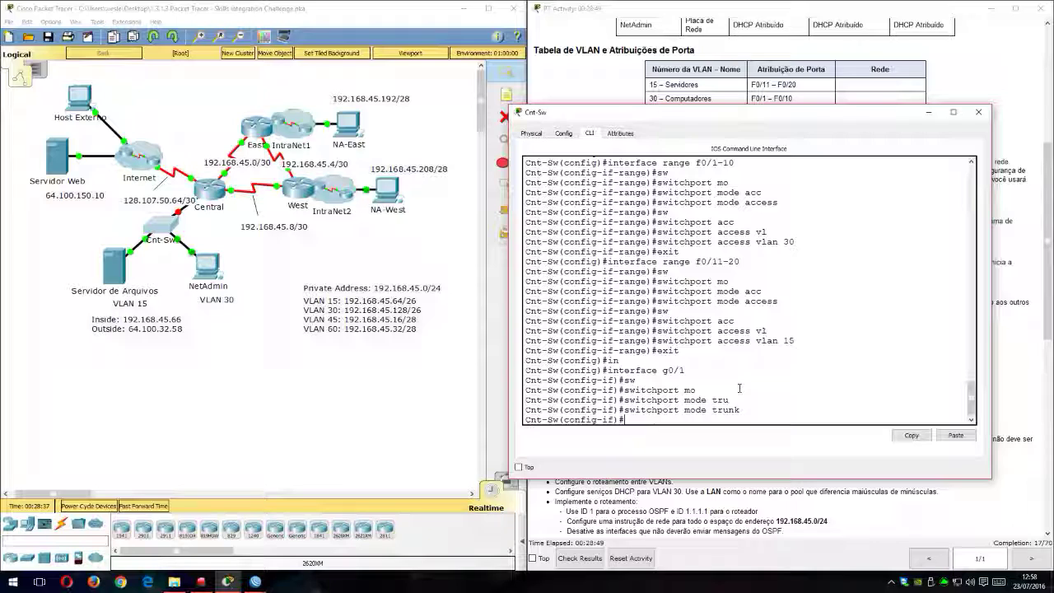
Step: Check the native VLAN in the table and set VLAN 45 as the trunk native VLAN on g0/1
{"action": "type", "text": "switchport"}
{"action": "key", "text": "Tab"}
{"action": "type", "text": "tru"}
{"action": "key", "text": "Tab"}
{"action": "type", "text": "na"}
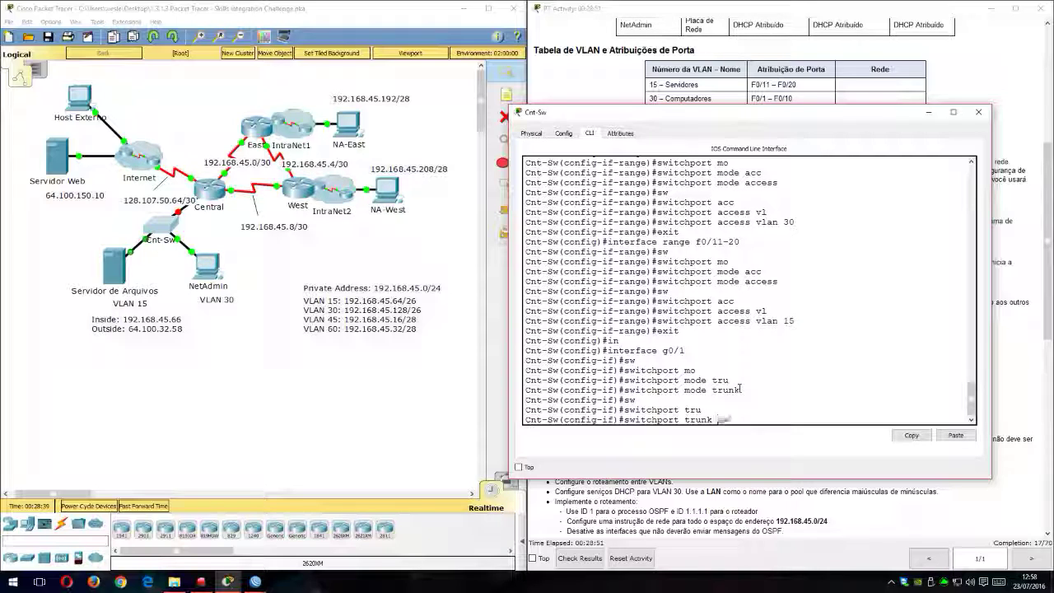
{"action": "key", "text": "Tab"}
{"action": "type", "text": "vl"}
{"action": "key", "text": "Tab"}
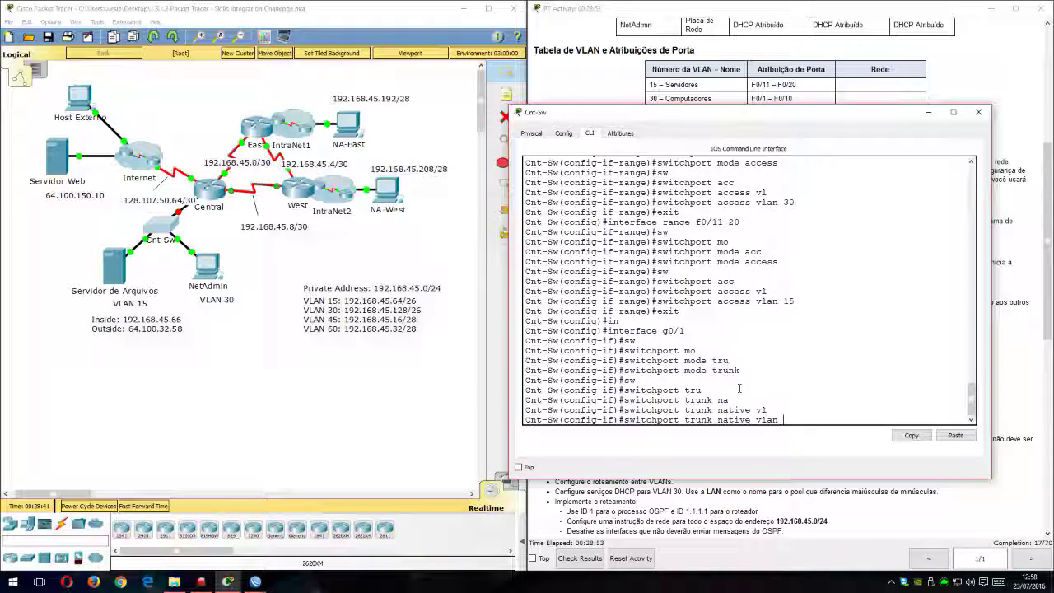
{"action": "left_click_drag", "start_coordinate": [767, 128], "coordinate": [784, 182]}
{"action": "type", "text": "45"}
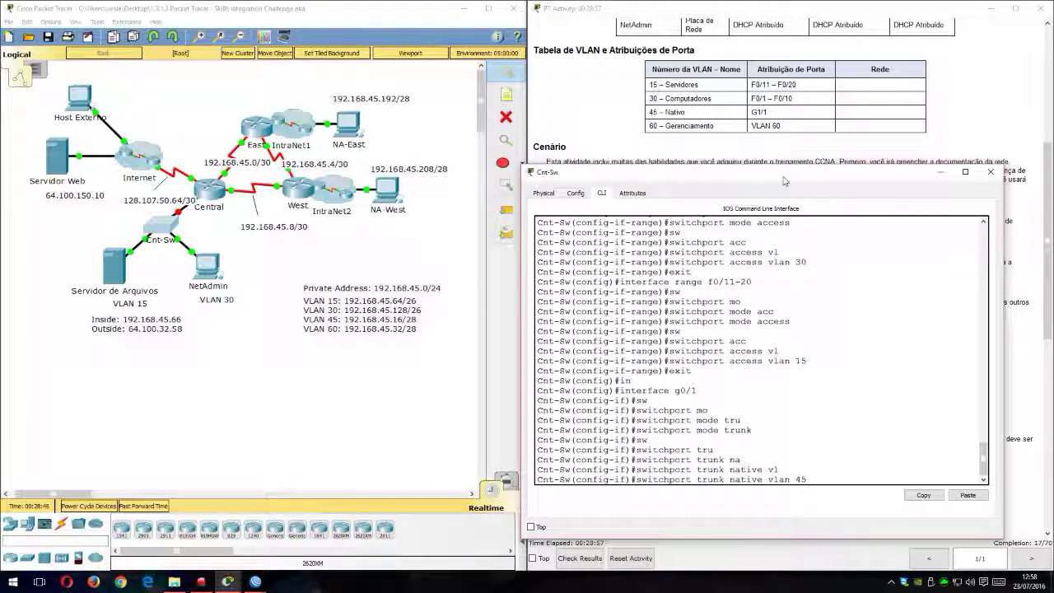
{"action": "key", "text": "Return"}
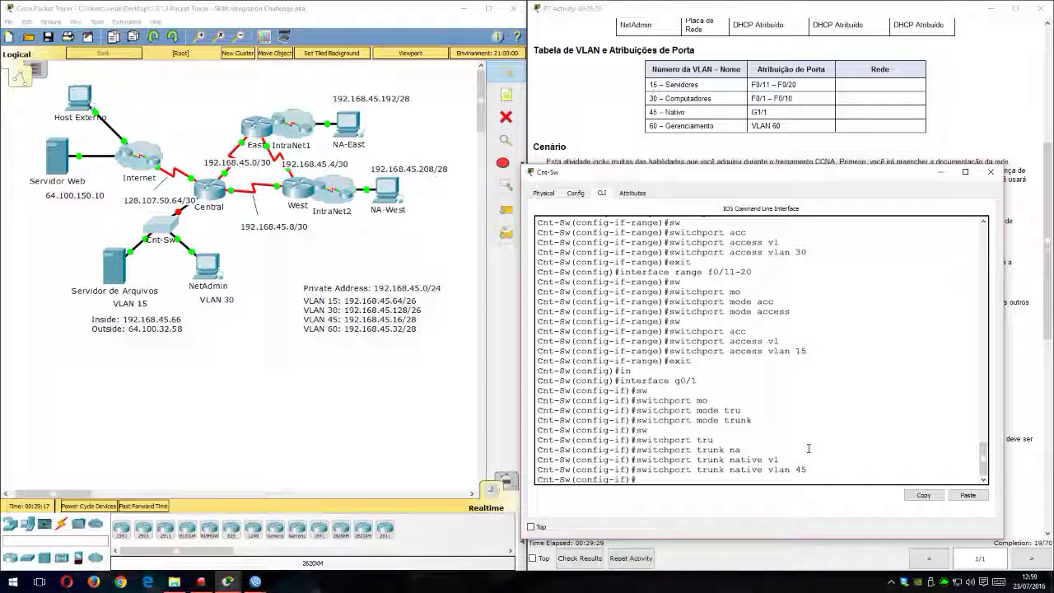
Step: Query the switch's trunk interfaces with do show inter trunk
{"action": "type", "text": "do show inter trunk"}
{"action": "key", "text": "Return"}
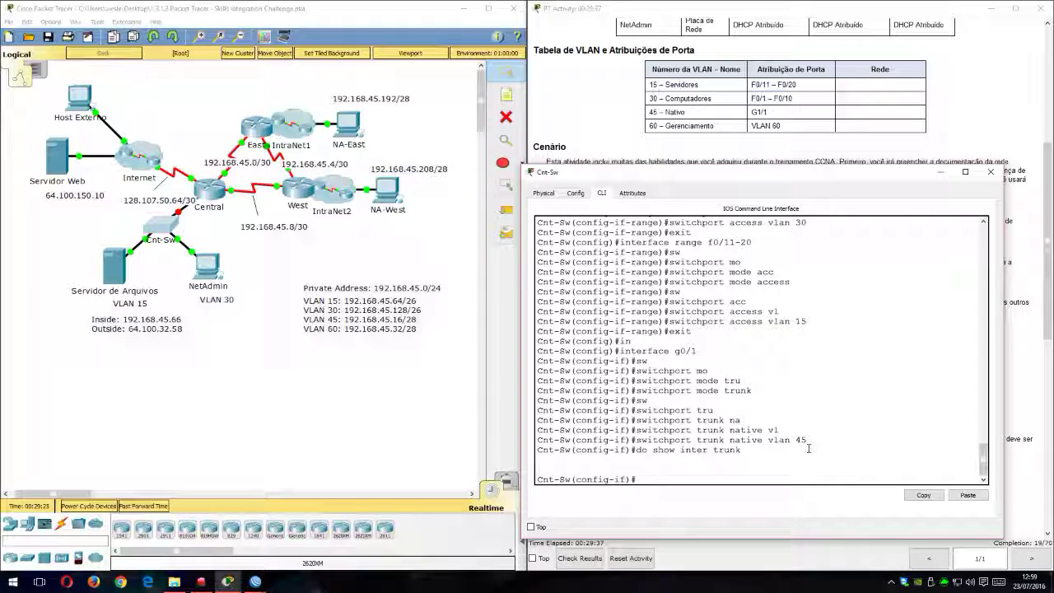
{"action": "key", "text": "Return"}
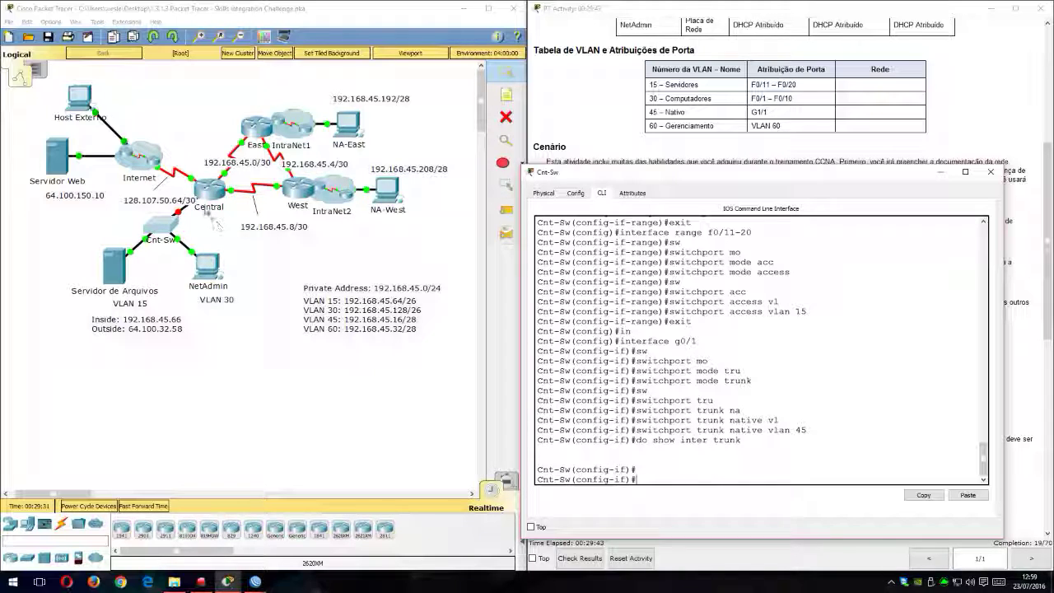
Step: Open the Central router's command line, check its interfaces in the addressing table and enter configuration of interface g0/0
{"action": "left_click", "coordinate": [990, 171]}
{"action": "left_click", "coordinate": [208, 191]}
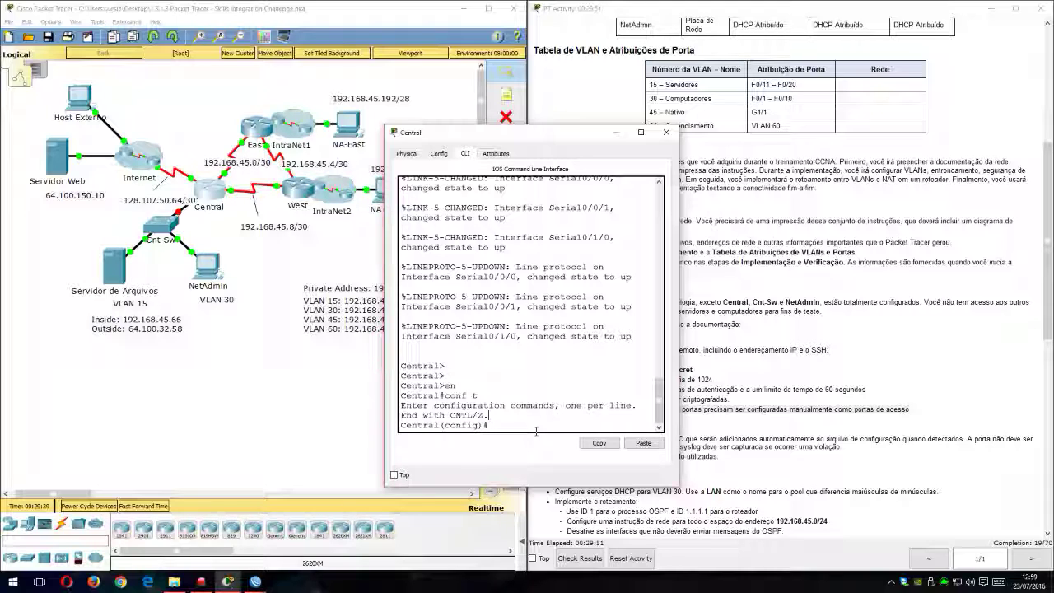
{"action": "type", "text": "in"}
{"action": "key", "text": "Tab"}
{"action": "type", "text": "g0"}
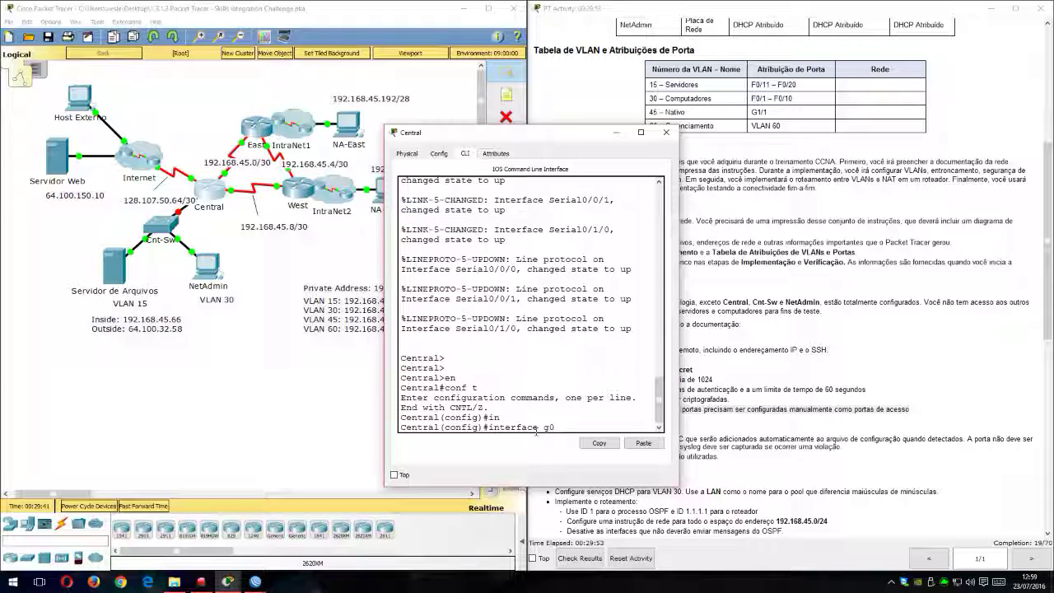
{"action": "type", "text": "/0"}
{"action": "scroll", "coordinate": [600, 494], "scroll_direction": "up", "scroll_amount": 5}
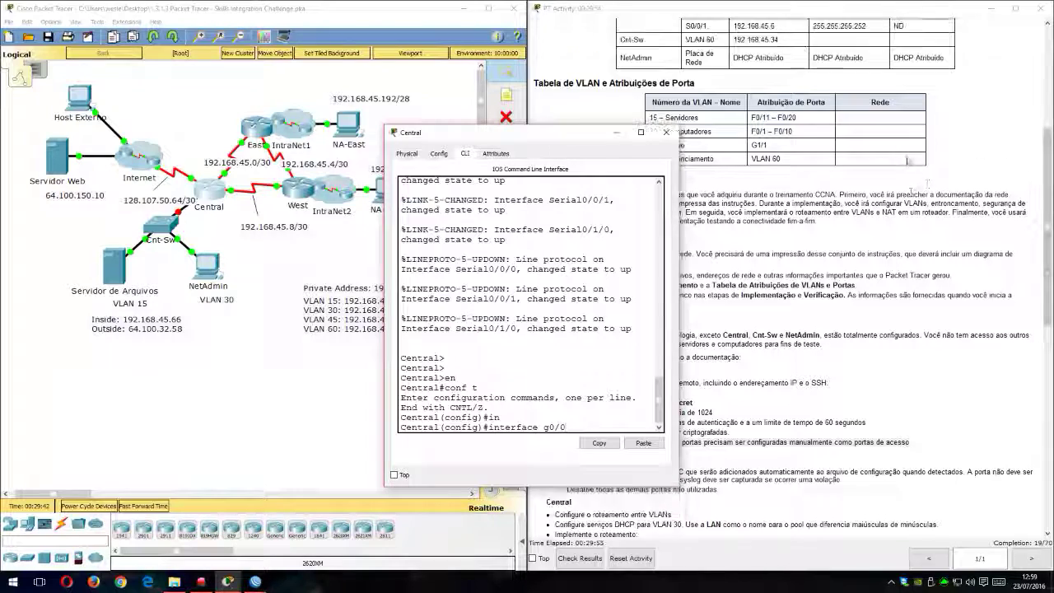
{"action": "scroll", "coordinate": [739, 138], "scroll_direction": "up", "scroll_amount": 1}
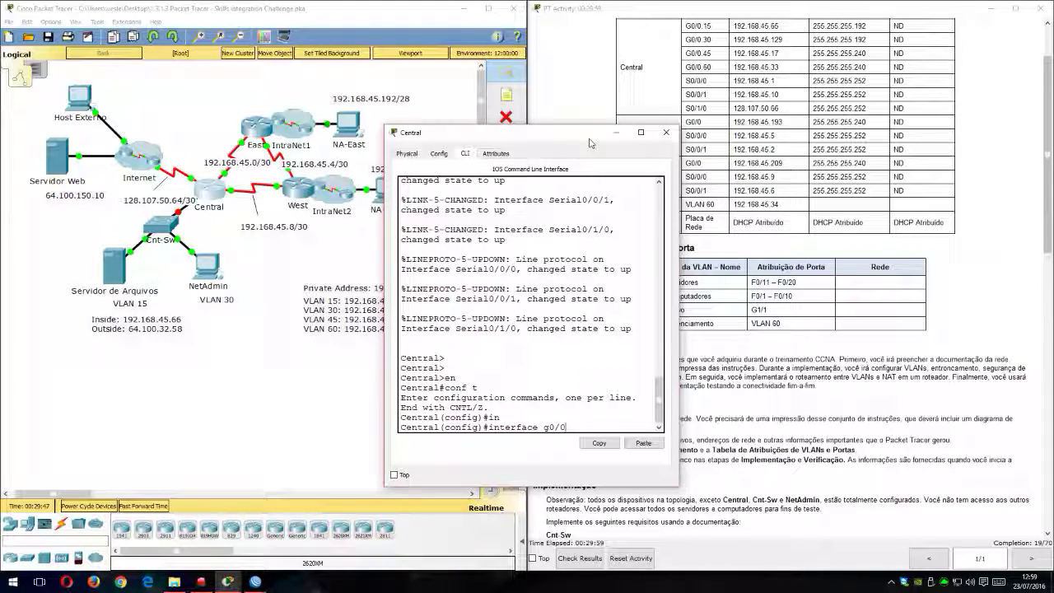
{"action": "left_click_drag", "start_coordinate": [594, 139], "coordinate": [492, 135]}
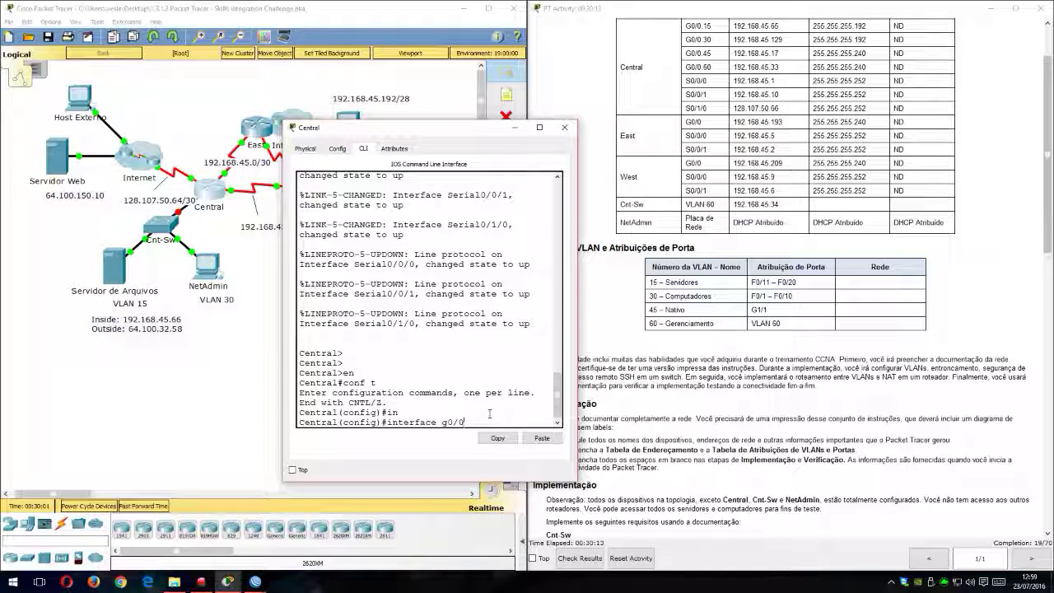
{"action": "key", "text": "Return"}
Step: Enable Central's g0/0 interface with no shutdown, keeping the topology link in view
{"action": "left_click_drag", "start_coordinate": [451, 132], "coordinate": [784, 96]}
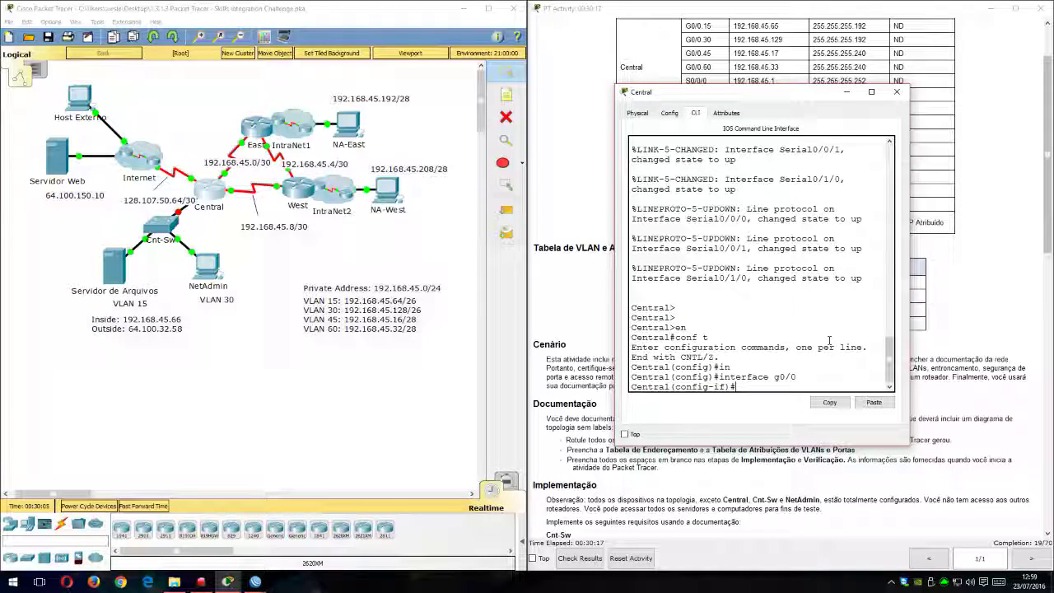
{"action": "type", "text": "no shu"}
{"action": "key", "text": "Tab"}
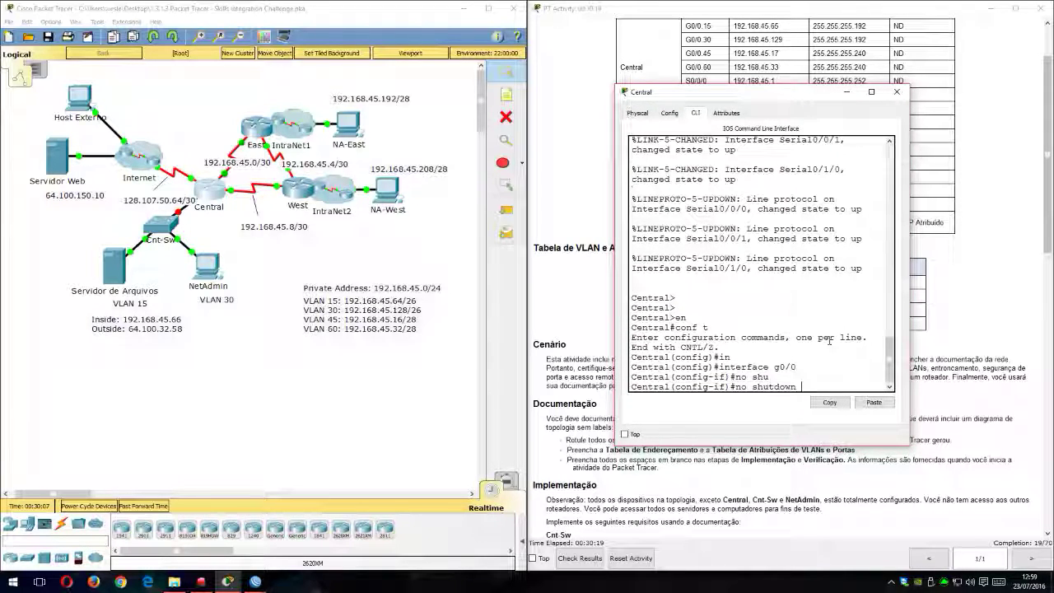
{"action": "key", "text": "Return"}
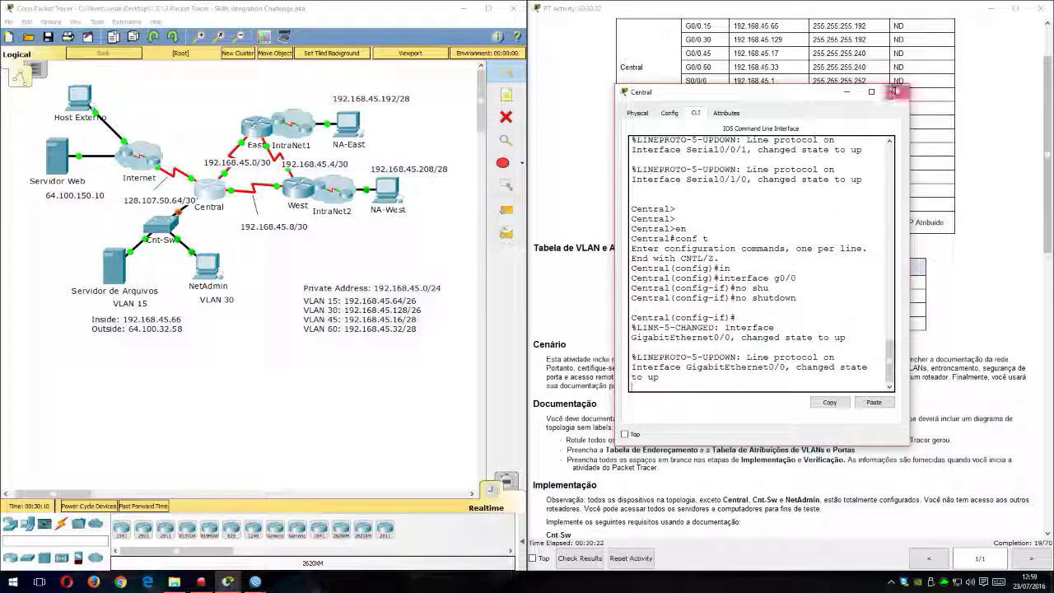
Step: Return to Cnt-Sw's command line, widen its window and run do show inter trunk again to check the g0/1 trunk
{"action": "left_click", "coordinate": [896, 91]}
{"action": "left_click", "coordinate": [160, 224]}
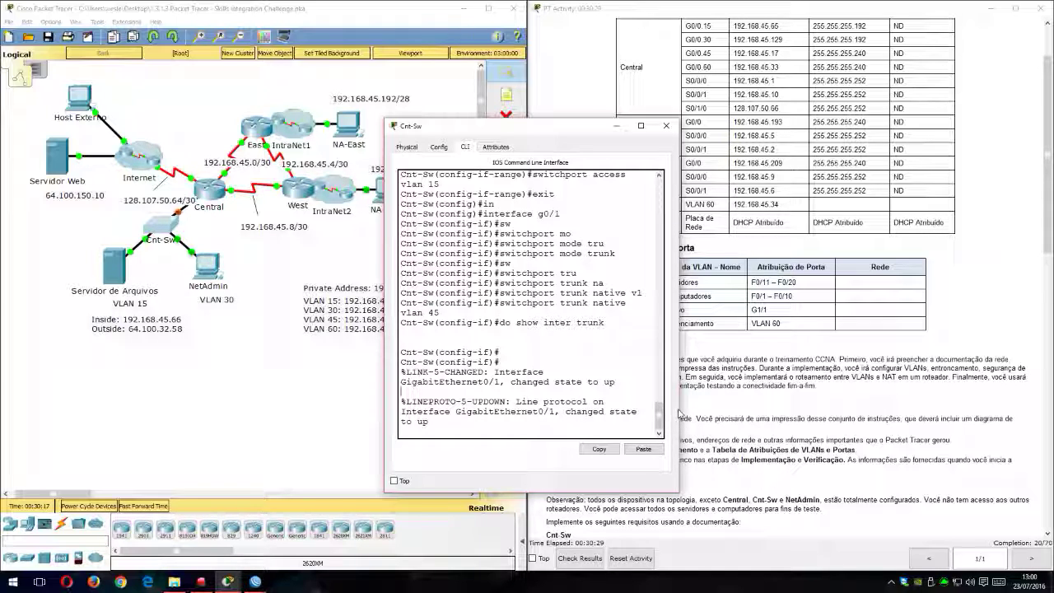
{"action": "left_click_drag", "start_coordinate": [679, 412], "coordinate": [838, 411]}
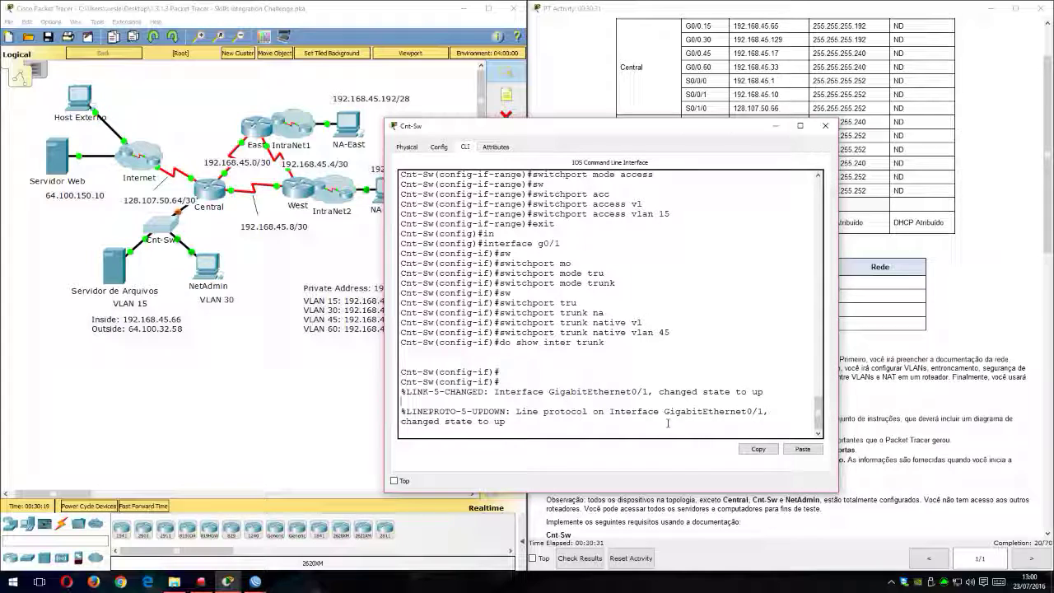
{"action": "key", "text": "Return"}
{"action": "key", "text": "Return"}
{"action": "key", "text": "Return"}
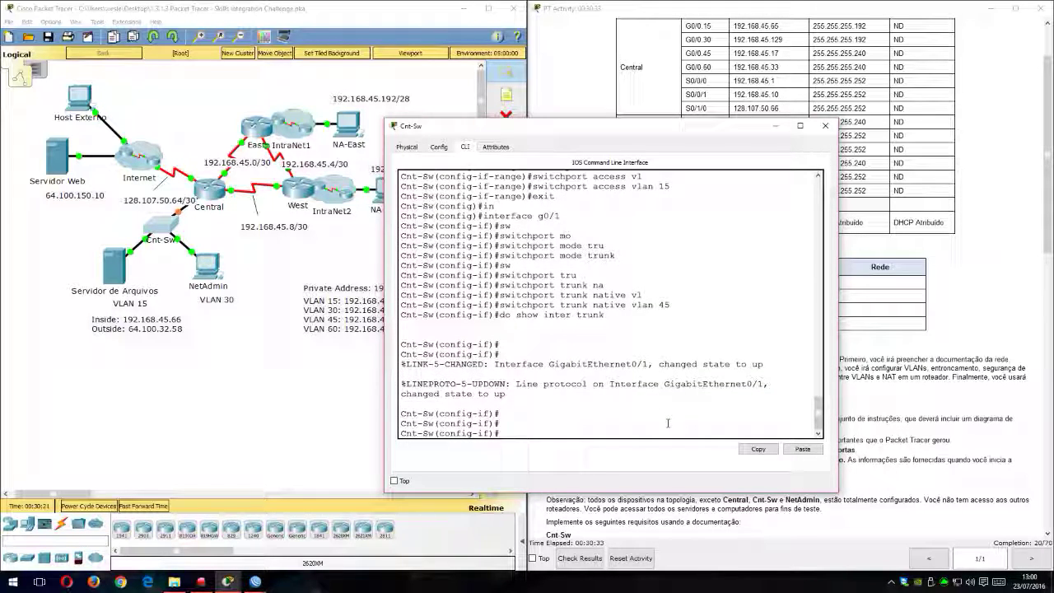
{"action": "left_click_drag", "start_coordinate": [712, 134], "coordinate": [779, 73]}
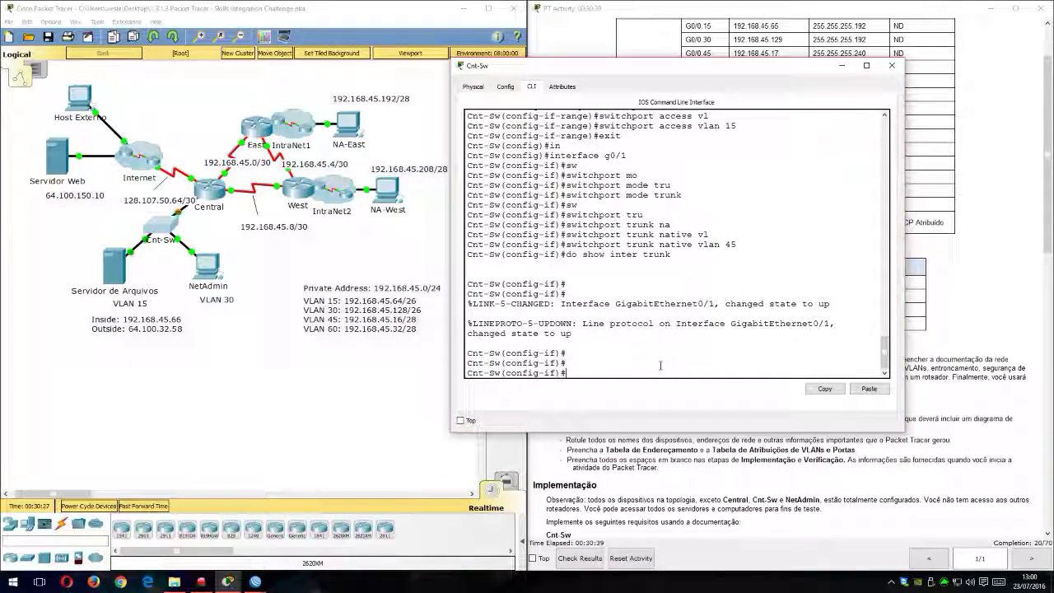
{"action": "key", "text": "Up"}
{"action": "key", "text": "Up"}
{"action": "key", "text": "Down"}
{"action": "key", "text": "Return"}
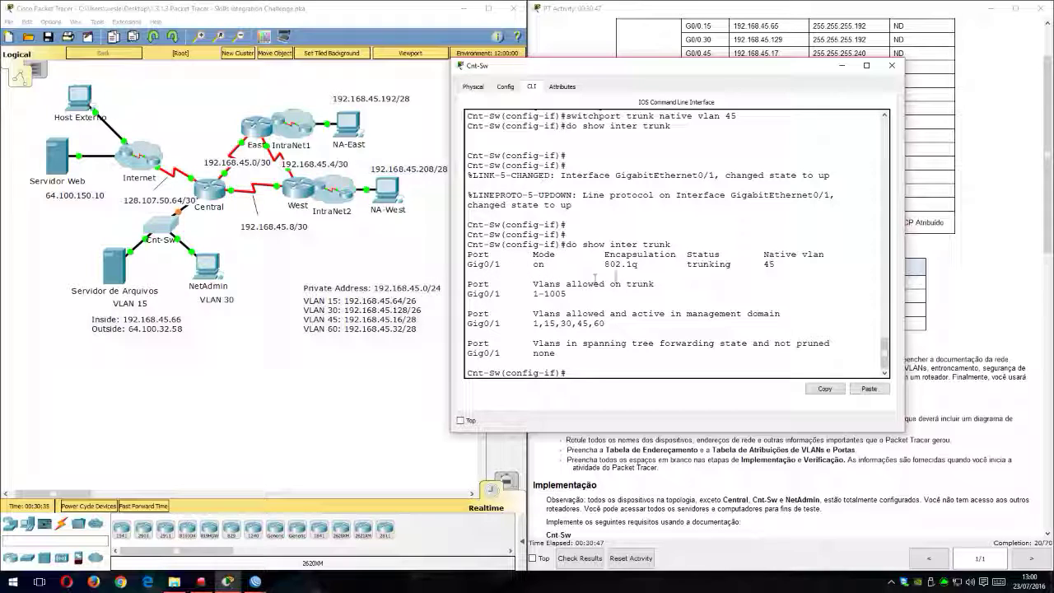
Step: Examine the encapsulation, native VLAN and active VLAN list of Gig0/1 in the trunk output
{"action": "left_click_drag", "start_coordinate": [605, 265], "coordinate": [642, 264]}
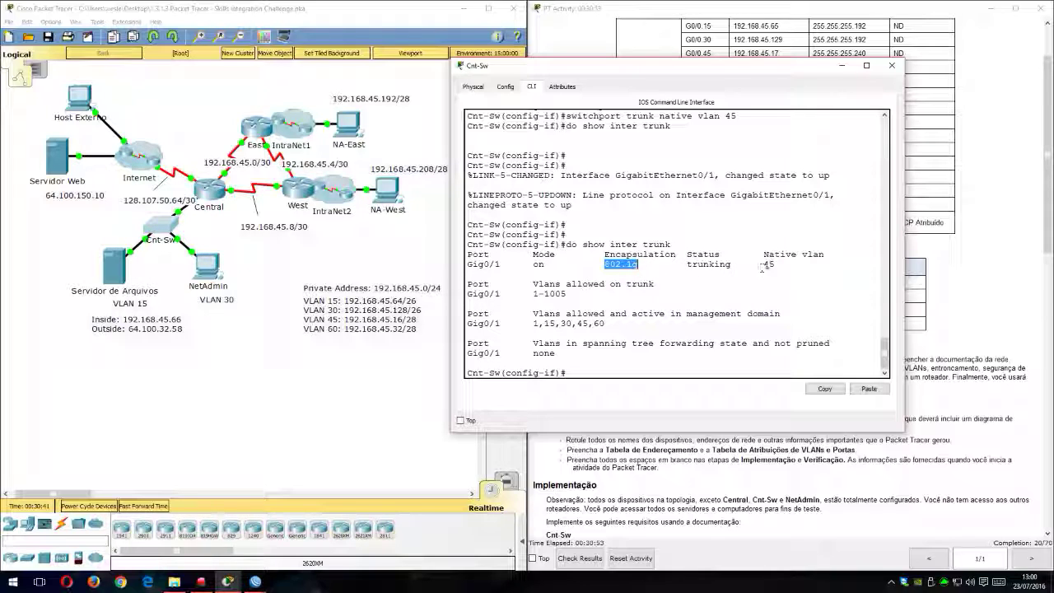
{"action": "left_click_drag", "start_coordinate": [761, 264], "coordinate": [781, 265]}
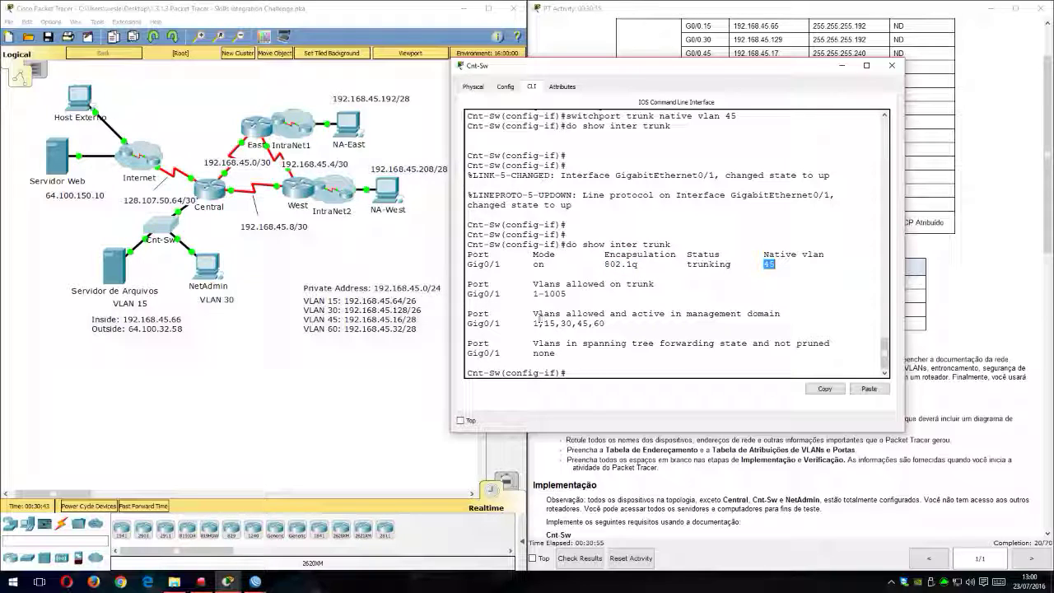
{"action": "left_click_drag", "start_coordinate": [533, 324], "coordinate": [607, 324]}
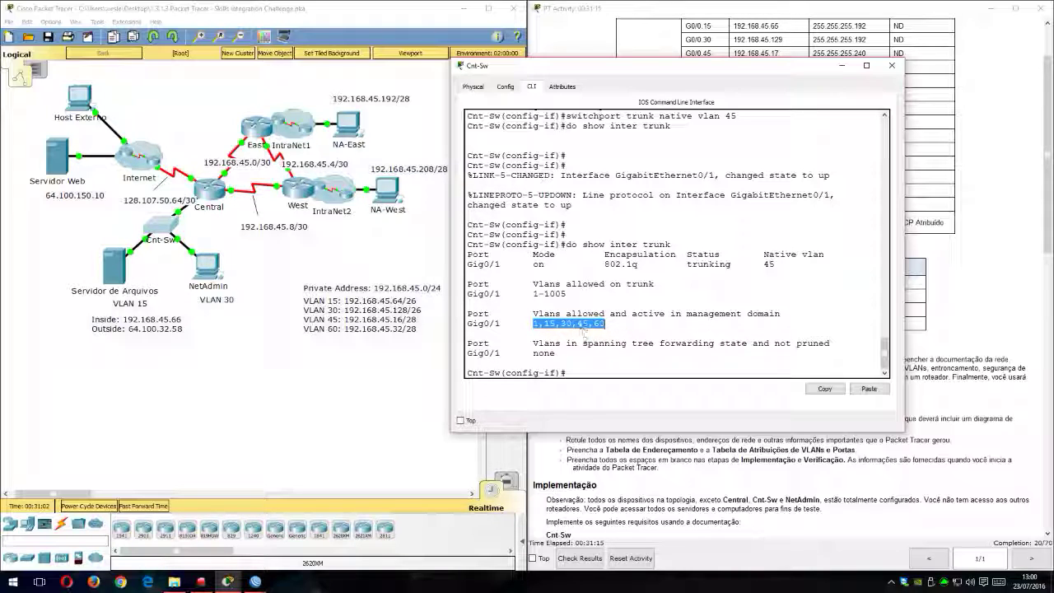
{"action": "left_click_drag", "start_coordinate": [544, 323], "coordinate": [591, 322]}
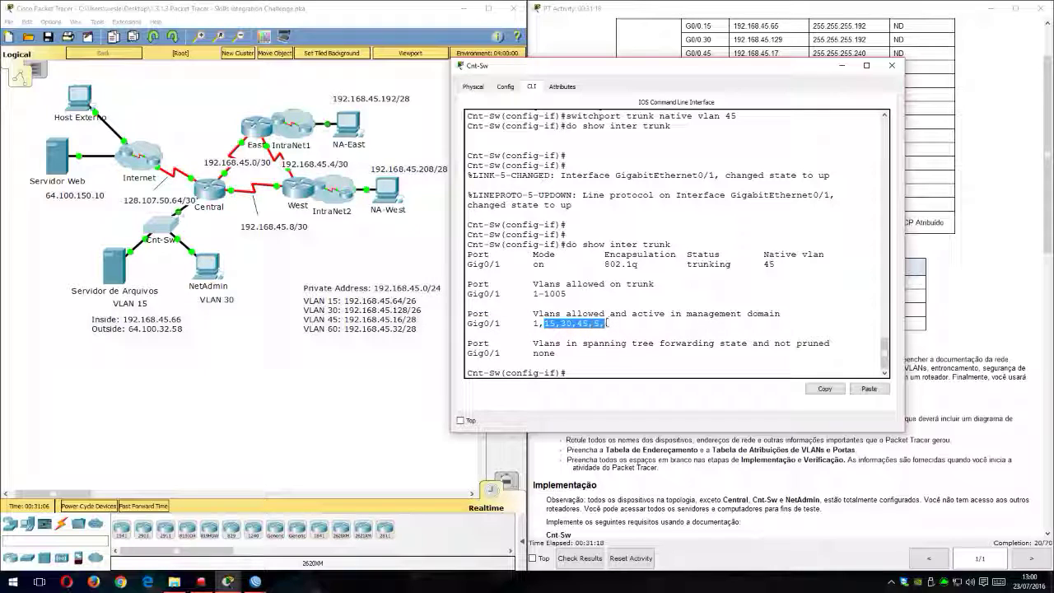
{"action": "left_click", "coordinate": [603, 366]}
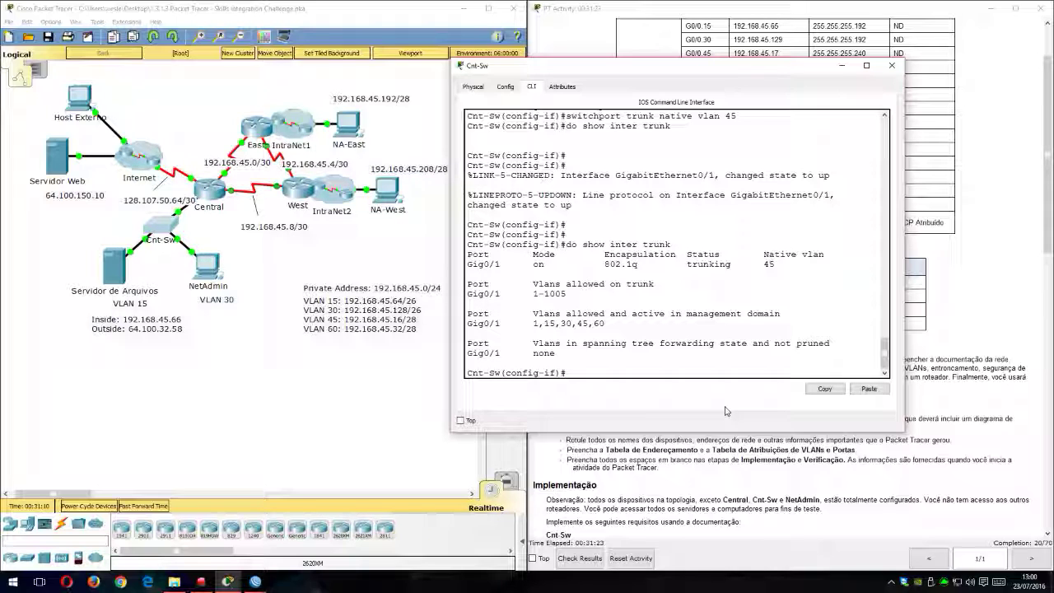
Step: Begin a switchport trunk allowed vlan command for g0/1 and list its available options with the ? help
{"action": "type", "text": "sw"}
{"action": "key", "text": "Tab"}
{"action": "type", "text": "tr"}
{"action": "key", "text": "Tab"}
{"action": "type", "text": "all"}
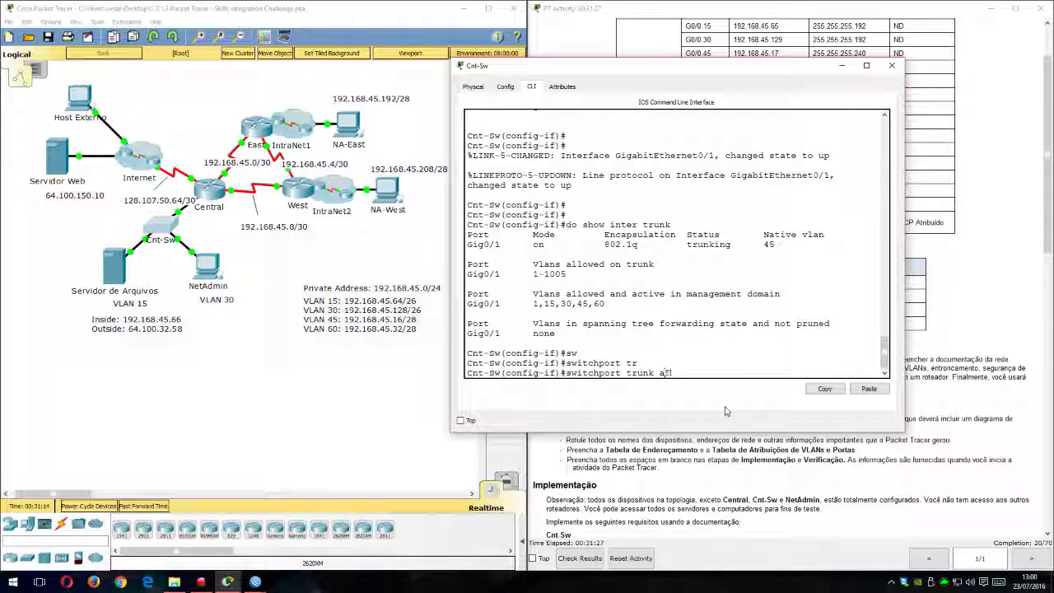
{"action": "key", "text": "Tab"}
{"action": "key", "text": "Tab"}
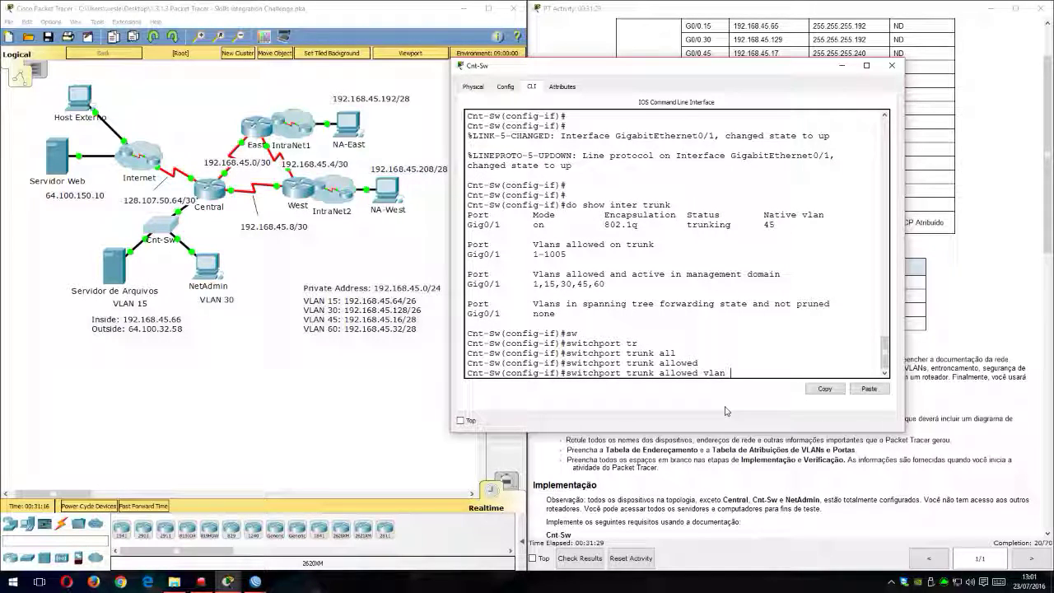
{"action": "key", "text": "BackSpace"}
{"action": "type", "text": "?"}
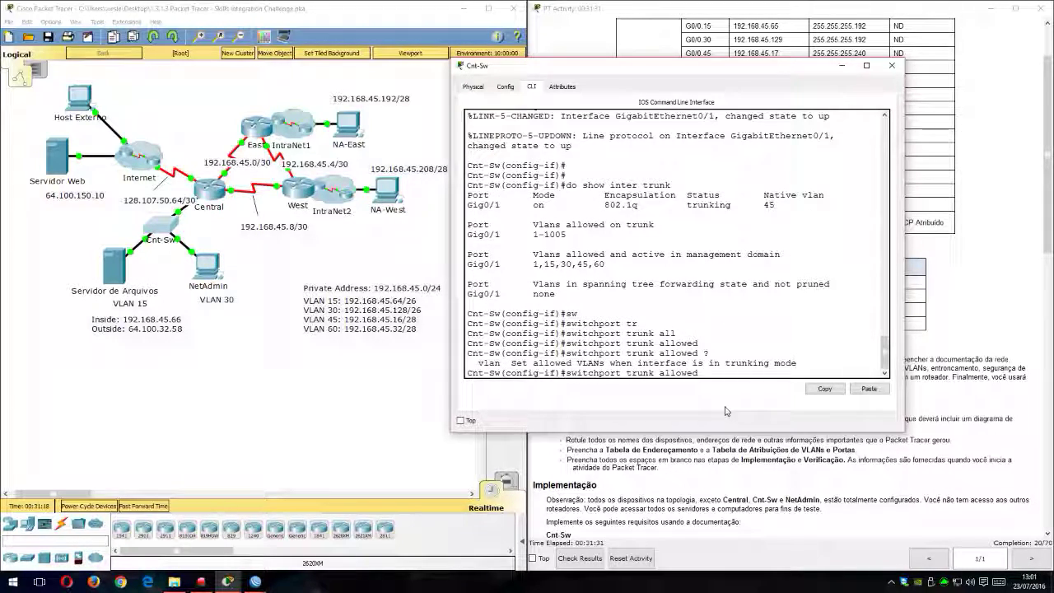
{"action": "type", "text": "vl"}
{"action": "key", "text": "Tab"}
{"action": "type", "text": "?"}
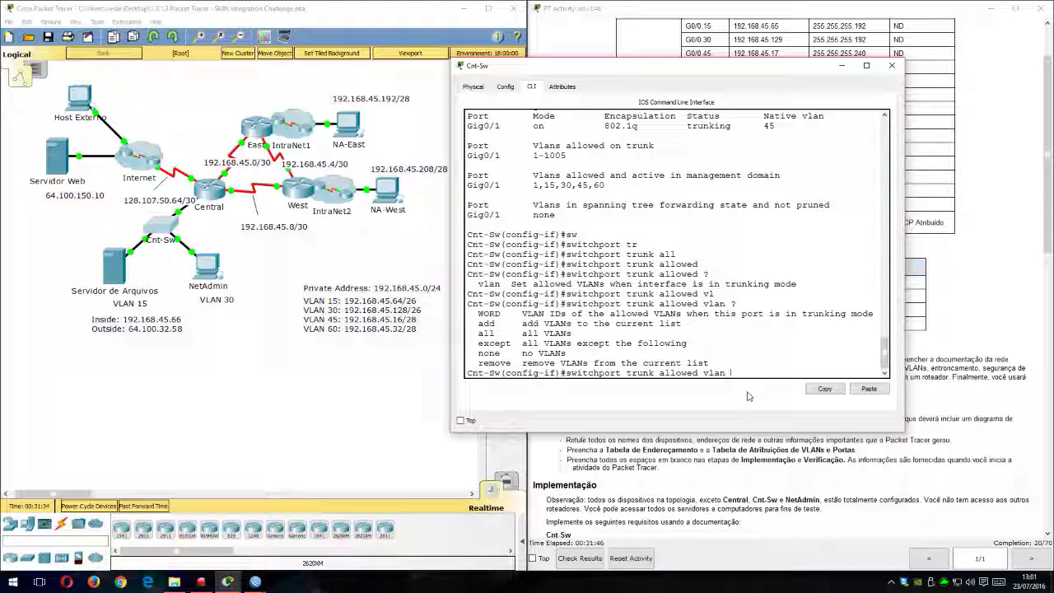
Step: Try the allowed-VLAN command with the list 15,30,45,60 and with the add, remove and except keywords, without running it
{"action": "type", "text": ",30,45,60"}
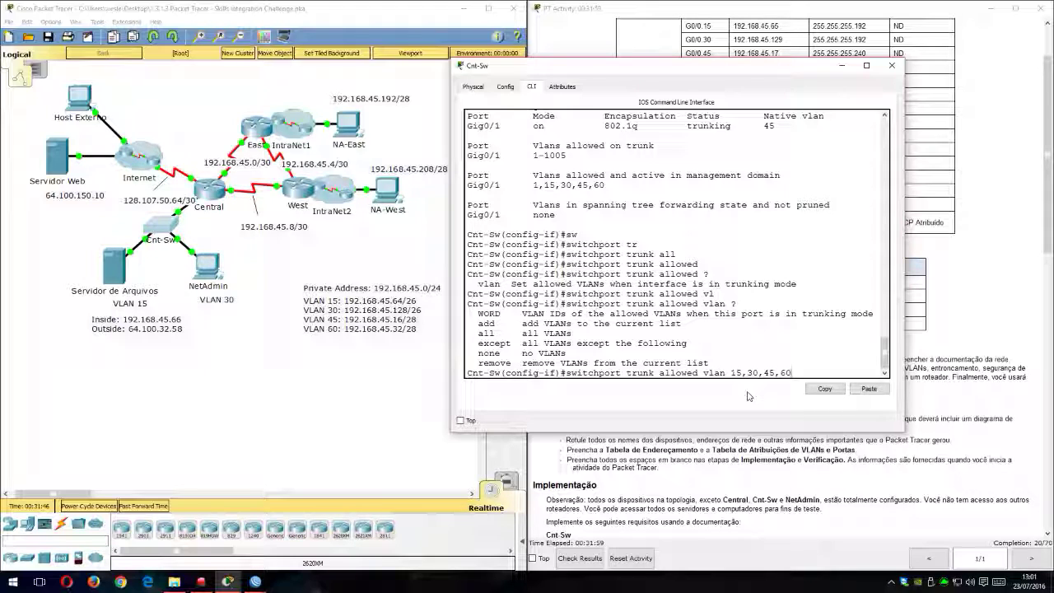
{"action": "key", "text": "BackSpace"}
{"action": "key", "text": "BackSpace"}
{"action": "key", "text": "BackSpace"}
{"action": "key", "text": "BackSpace"}
{"action": "key", "text": "BackSpace"}
{"action": "type", "text": "add"}
{"action": "key", "text": "Tab"}
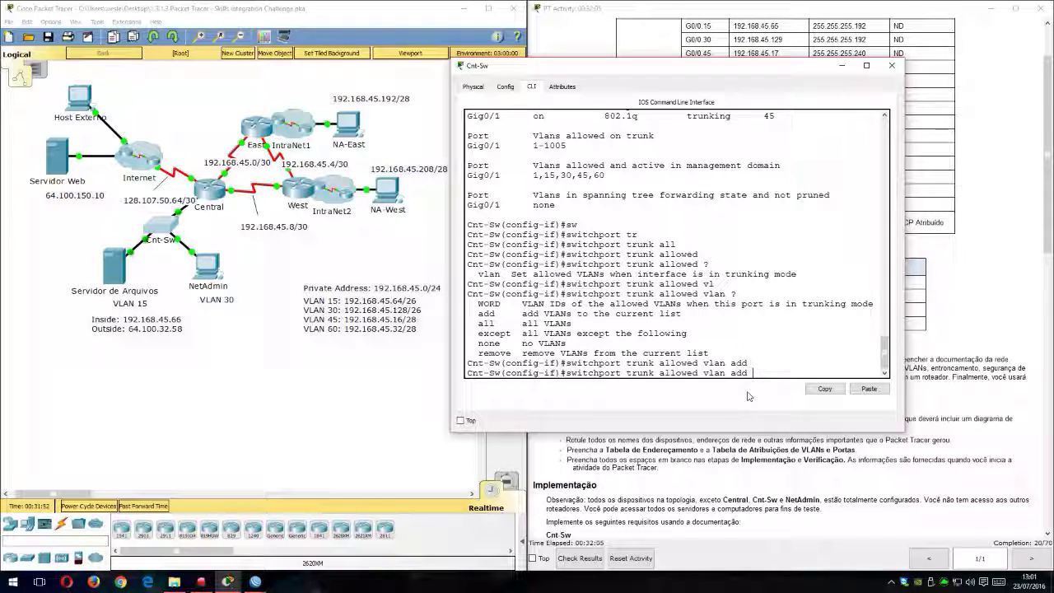
{"action": "key", "text": "BackSpace"}
{"action": "key", "text": "BackSpace"}
{"action": "key", "text": "BackSpace"}
{"action": "key", "text": "BackSpace"}
{"action": "type", "text": "re"}
{"action": "key", "text": "Tab"}
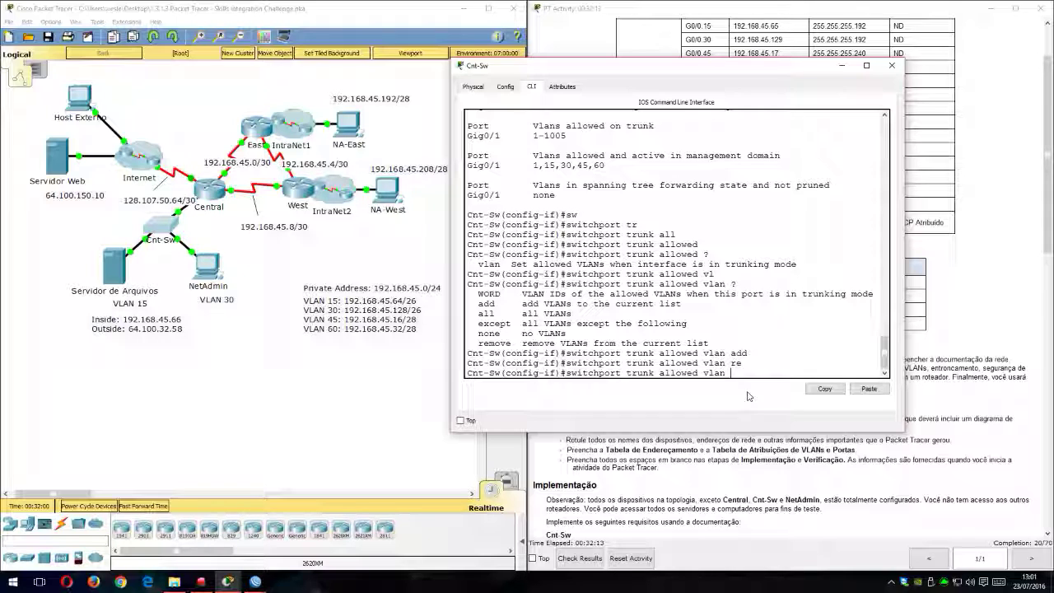
{"action": "type", "text": "exe"}
{"action": "key", "text": "Tab"}
{"action": "key", "text": "BackSpace"}
{"action": "type", "text": "c"}
{"action": "key", "text": "Tab"}
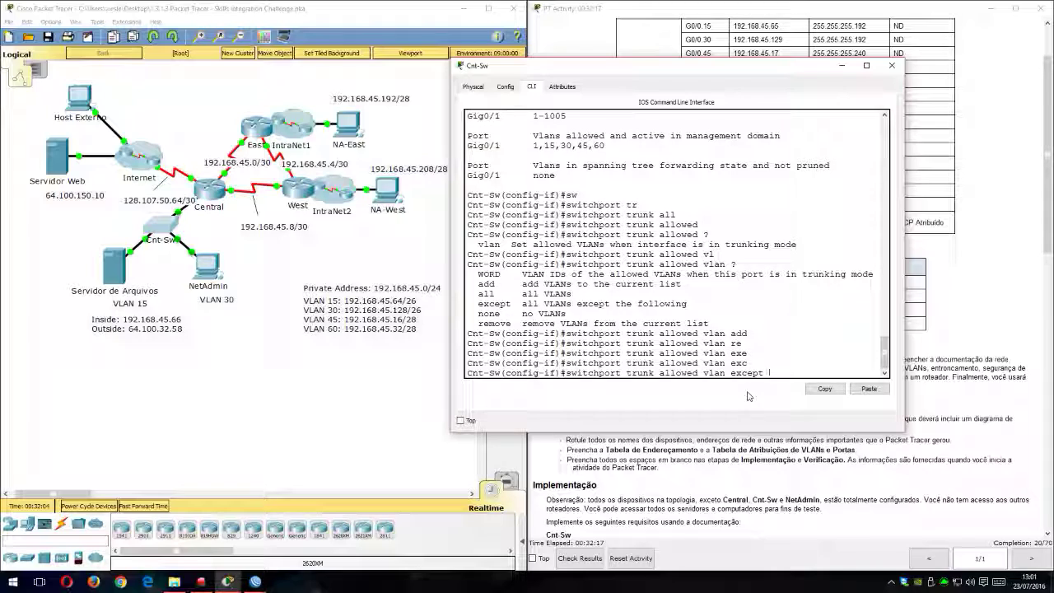
{"action": "key", "text": "Tab"}
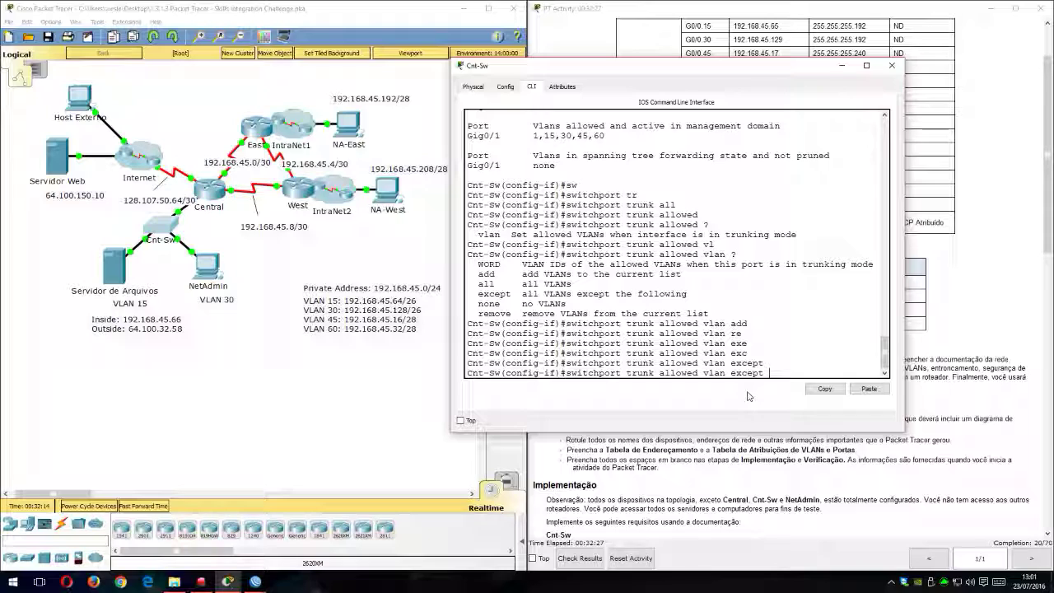
Step: Restrict the g0/1 trunk to VLANs 15,30,45,60 with switchport trunk allowed vlan
{"action": "key", "text": "BackSpace"}
{"action": "key", "text": "BackSpace"}
{"action": "key", "text": "BackSpace"}
{"action": "key", "text": "BackSpace"}
{"action": "key", "text": "BackSpace"}
{"action": "type", "text": "30,45,60"}
{"action": "key", "text": "Return"}
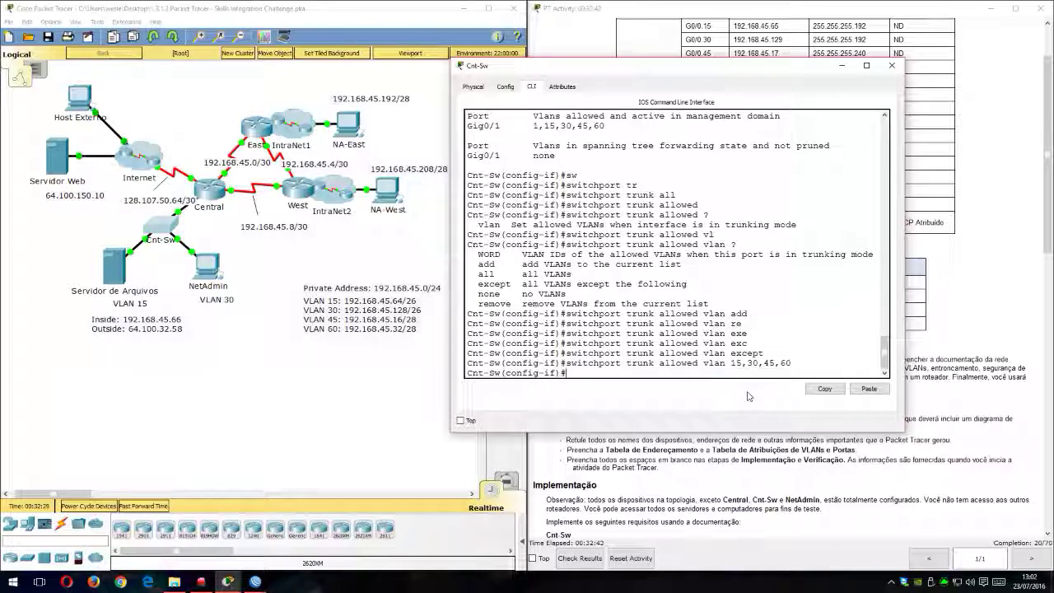
Step: Check the allowed VLANs with do show inter trunk and exit the g0/1 interface configuration
{"action": "type", "text": "do show inter trunk"}
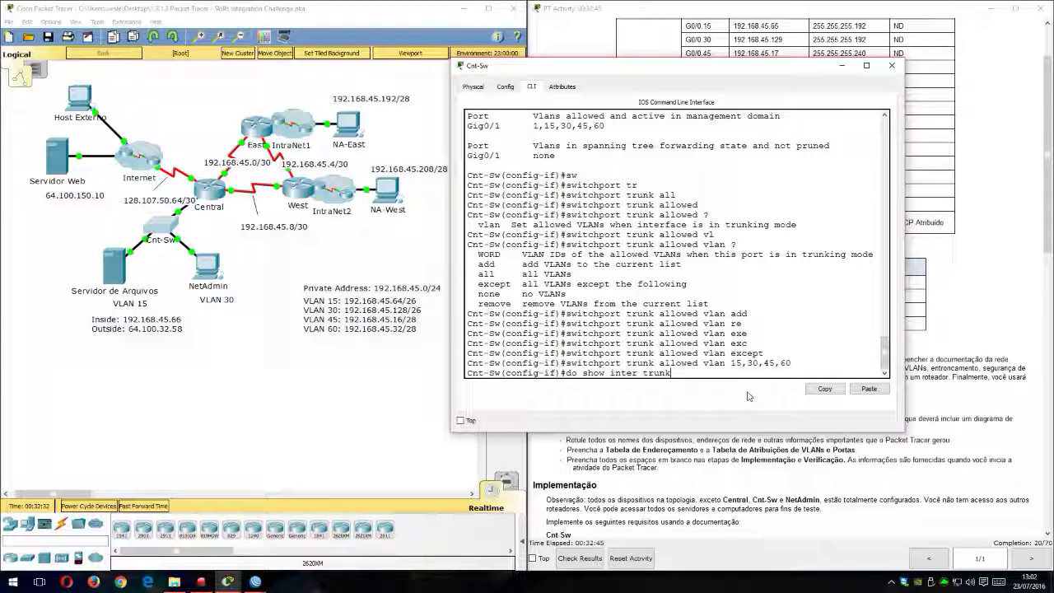
{"action": "key", "text": "Return"}
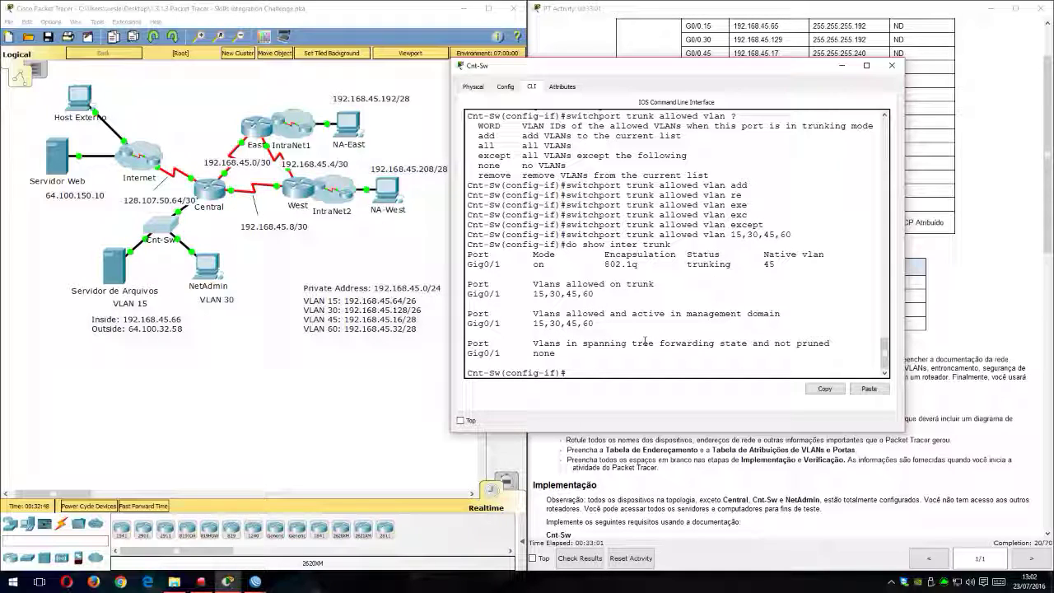
{"action": "type", "text": "xit"}
{"action": "key", "text": "Return"}
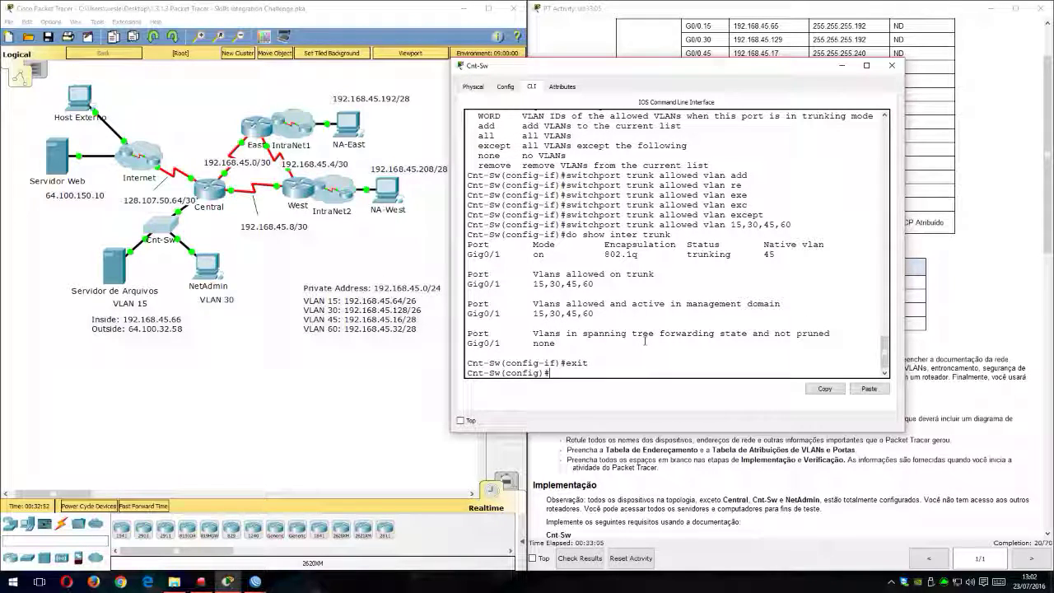
Step: Move the Cnt-Sw window off the instructions and read the Cnt-Sw trunking and port security requirements for Fa0/1
{"action": "left_click_drag", "start_coordinate": [722, 67], "coordinate": [373, 43]}
{"action": "scroll", "coordinate": [748, 387], "scroll_direction": "down", "scroll_amount": 1}
{"action": "scroll", "coordinate": [646, 383], "scroll_direction": "down", "scroll_amount": 2}
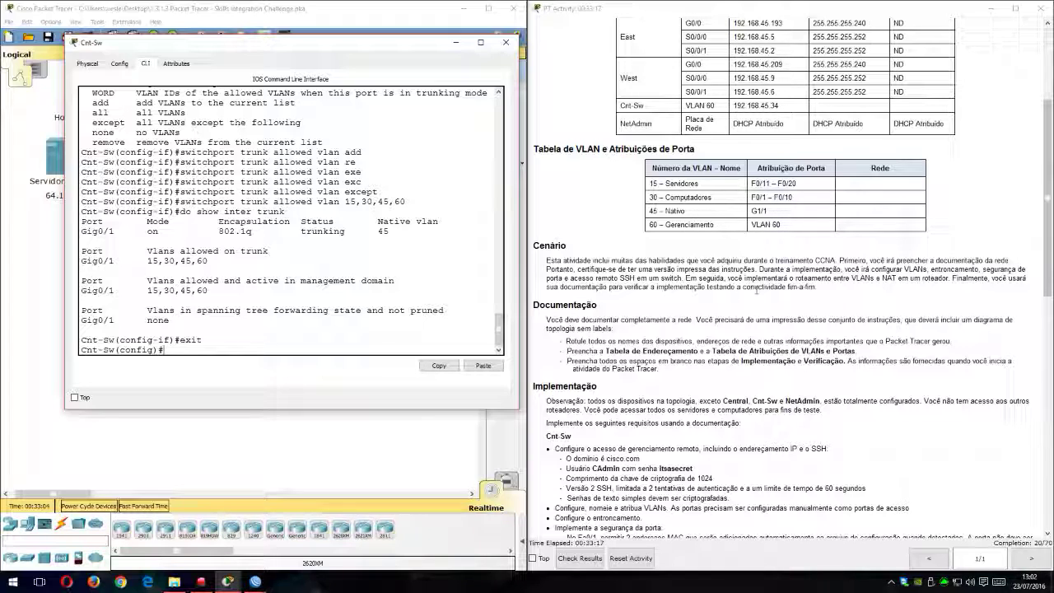
{"action": "scroll", "coordinate": [757, 226], "scroll_direction": "down", "scroll_amount": 4}
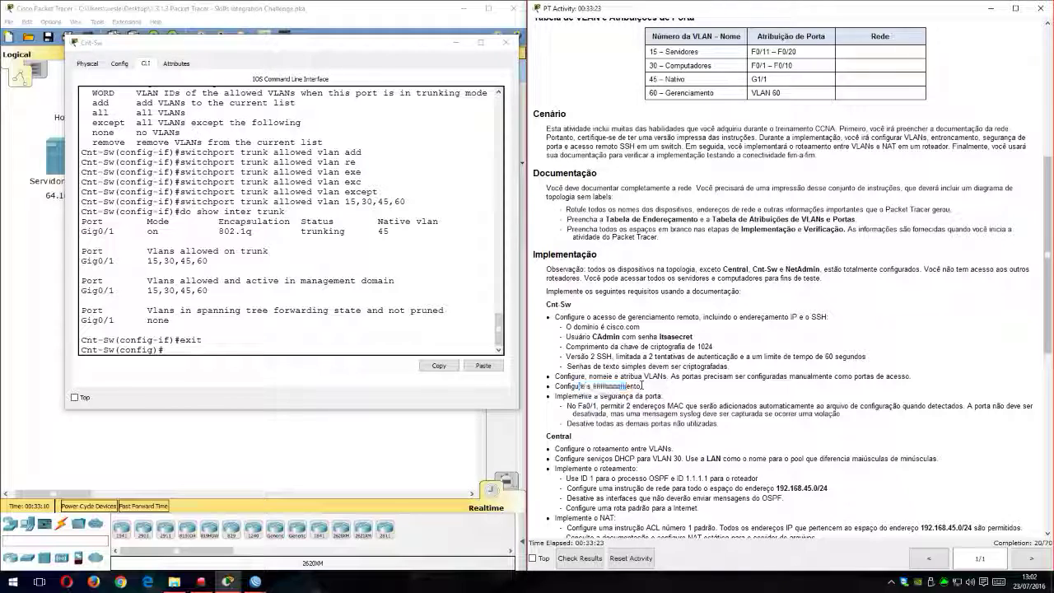
{"action": "left_click_drag", "start_coordinate": [554, 386], "coordinate": [598, 387]}
{"action": "left_click", "coordinate": [605, 396]}
{"action": "left_click_drag", "start_coordinate": [562, 396], "coordinate": [662, 394]}
{"action": "left_click", "coordinate": [574, 409]}
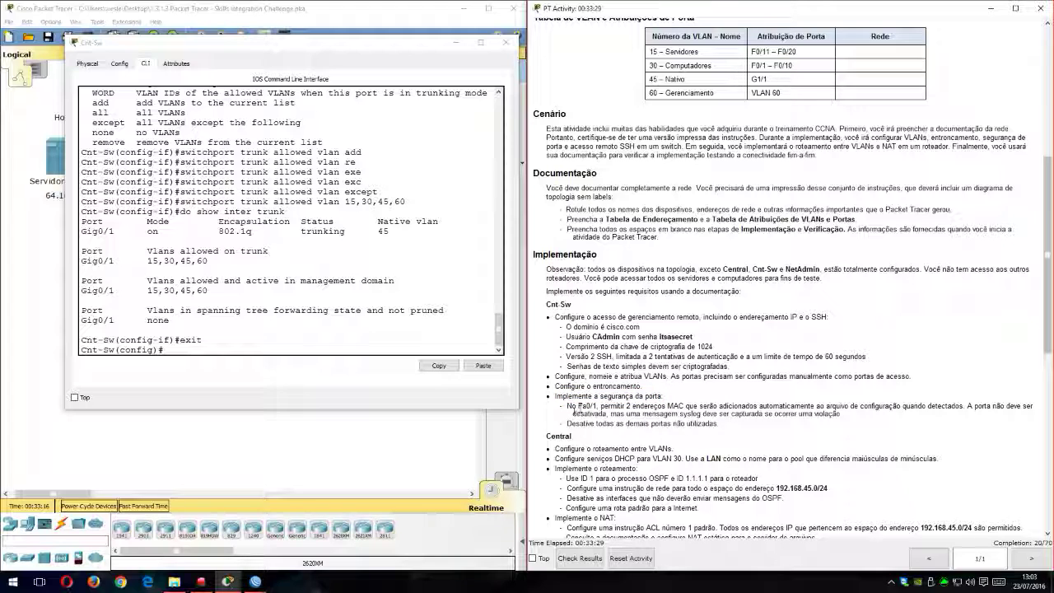
Step: Enter configuration of Cnt-Sw's interface f0/1 and enable port security with switchport port-security
{"action": "left_click", "coordinate": [293, 347]}
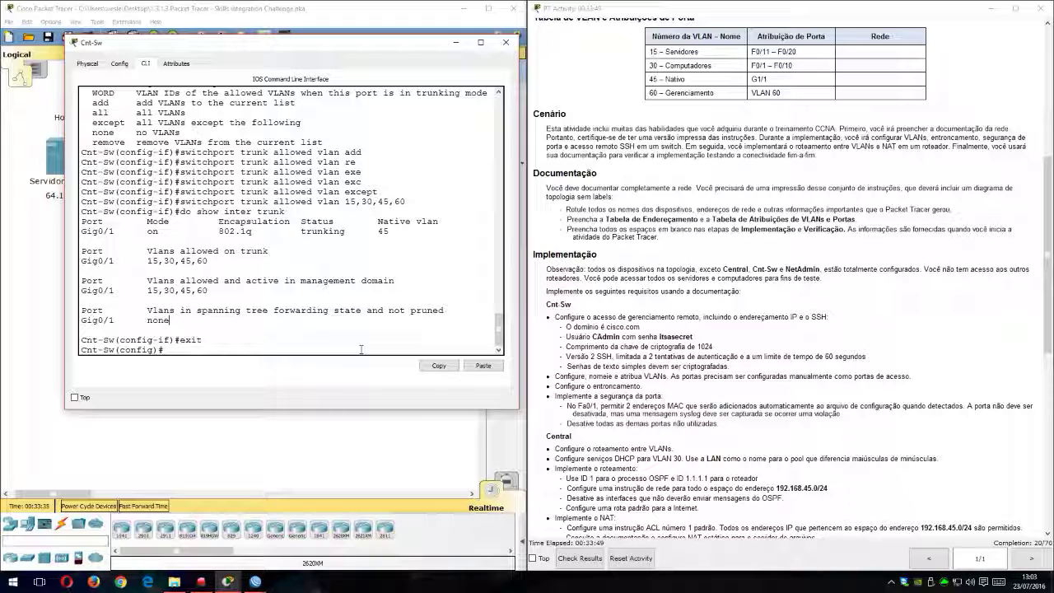
{"action": "type", "text": "in"}
{"action": "key", "text": "Tab"}
{"action": "type", "text": "f0/1"}
{"action": "key", "text": "Return"}
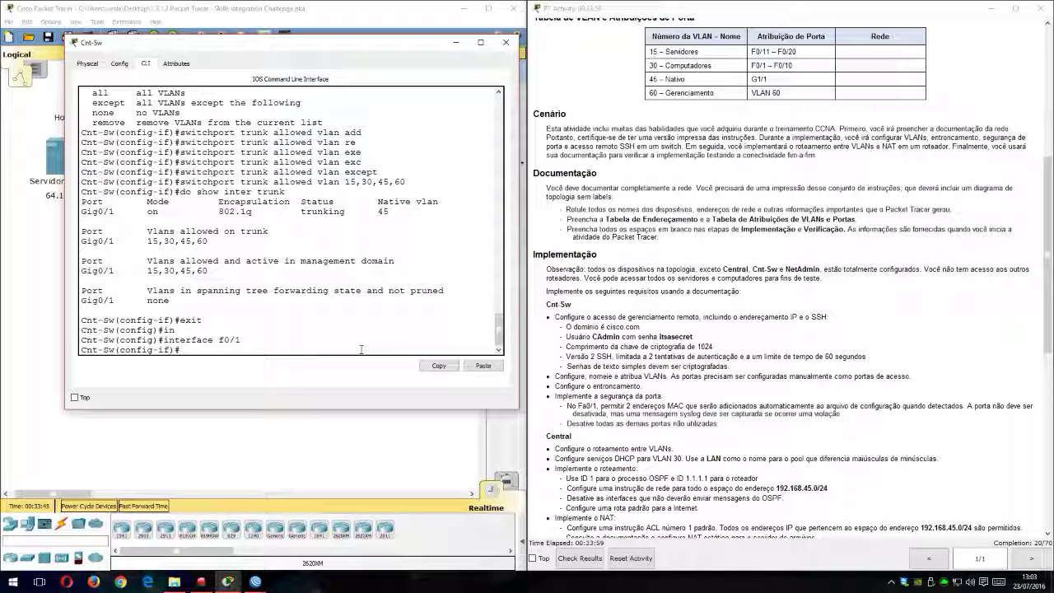
{"action": "type", "text": "sw"}
{"action": "key", "text": "Tab"}
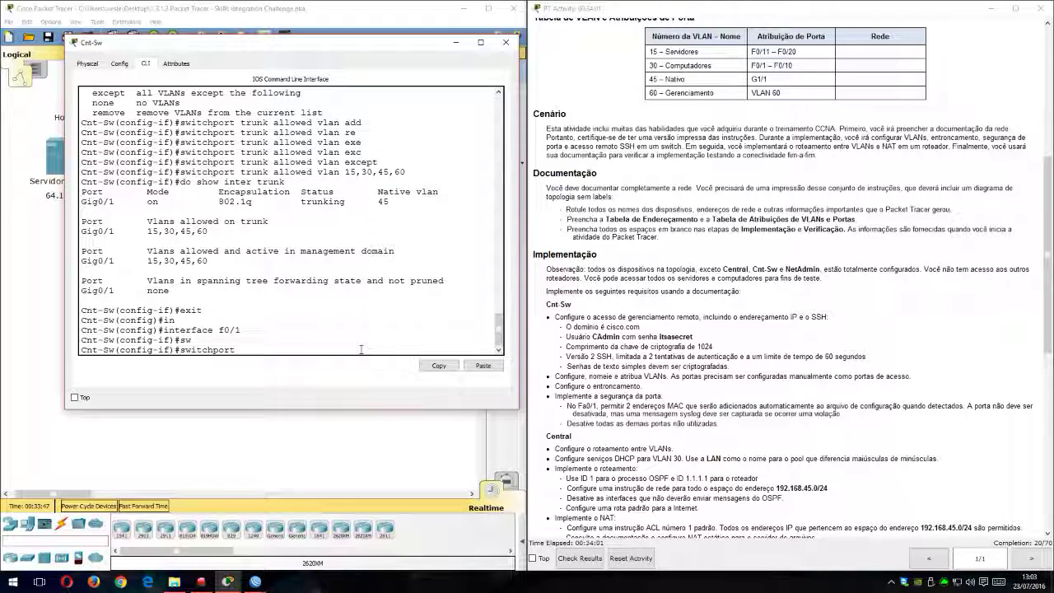
{"action": "type", "text": "po"}
{"action": "key", "text": "Tab"}
{"action": "key", "text": "Return"}
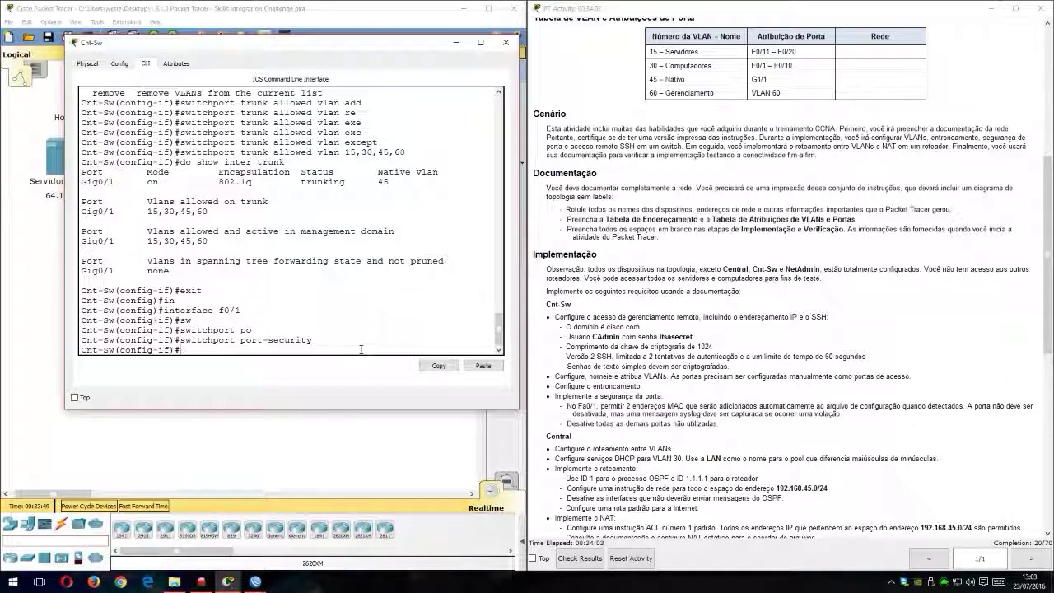
Step: Make f0/1 learn secure addresses automatically with switchport port-security mac-address sticky
{"action": "key", "text": "Up"}
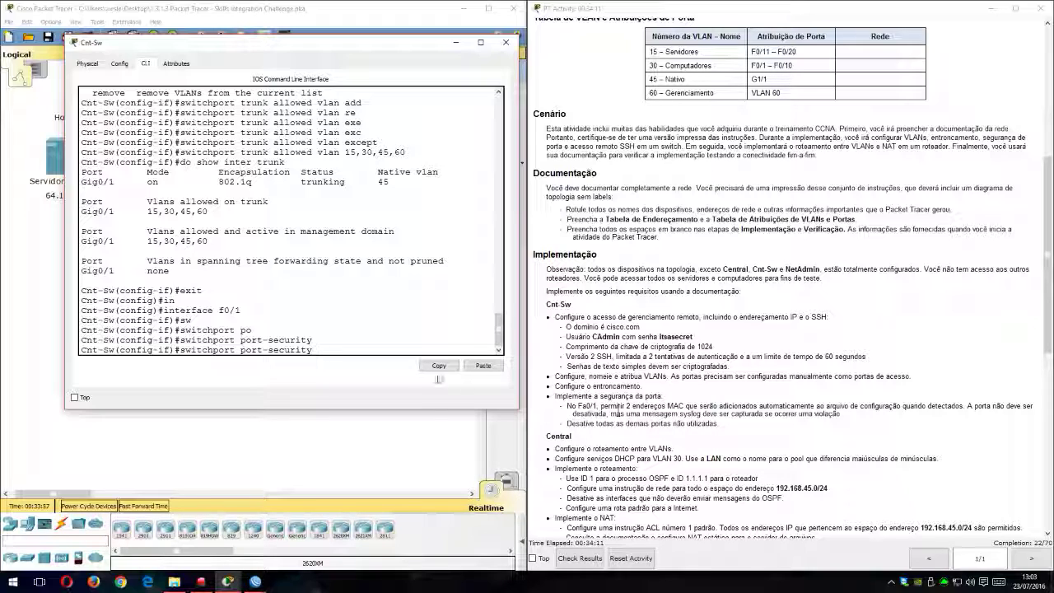
{"action": "type", "text": "mac-"}
{"action": "key", "text": "Tab"}
{"action": "key", "text": "Tab"}
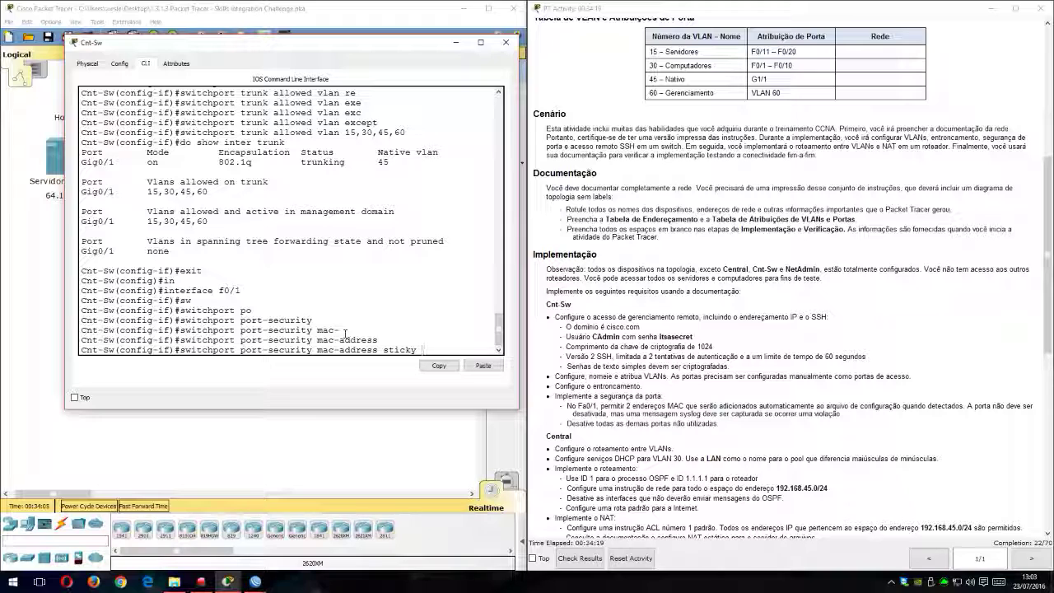
{"action": "key", "text": "Return"}
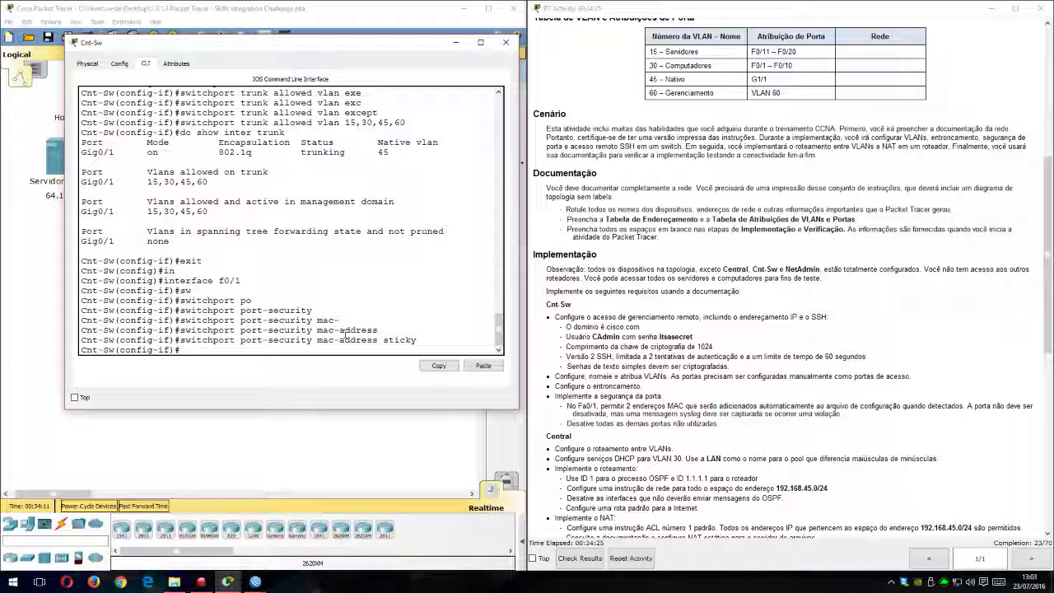
Step: Limit f0/1 to two secure MAC addresses with switchport port-security maximum 2
{"action": "key", "text": "Up"}
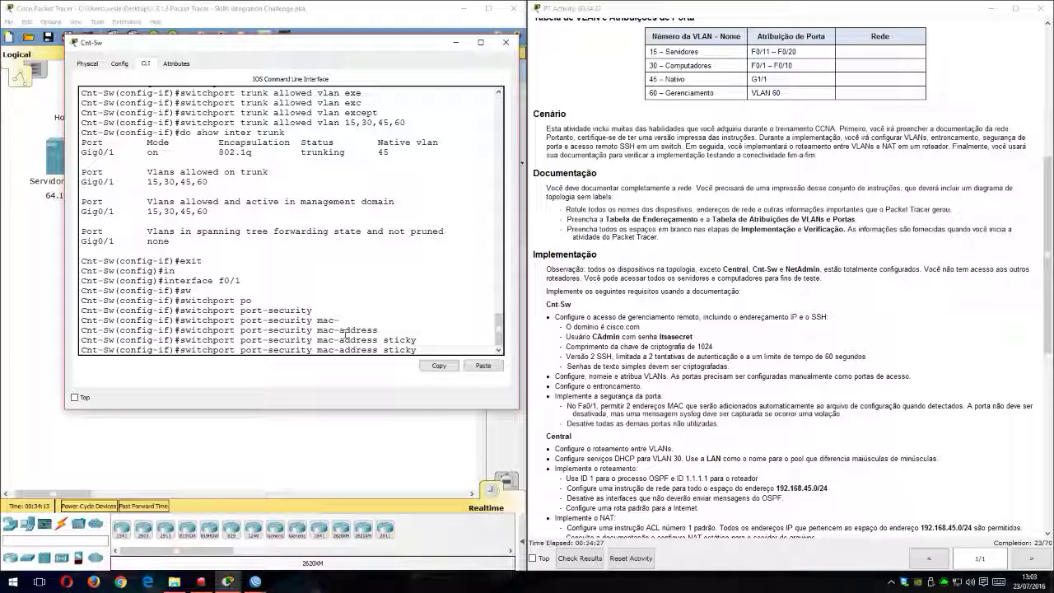
{"action": "key", "text": "BackSpace"}
{"action": "key", "text": "BackSpace"}
{"action": "key", "text": "BackSpace"}
{"action": "key", "text": "BackSpace"}
{"action": "key", "text": "BackSpace"}
{"action": "key", "text": "BackSpace"}
{"action": "key", "text": "BackSpace"}
{"action": "key", "text": "BackSpace"}
{"action": "key", "text": "BackSpace"}
{"action": "key", "text": "BackSpace"}
{"action": "key", "text": "BackSpace"}
{"action": "key", "text": "BackSpace"}
{"action": "key", "text": "BackSpace"}
{"action": "key", "text": "BackSpace"}
{"action": "key", "text": "BackSpace"}
{"action": "key", "text": "BackSpace"}
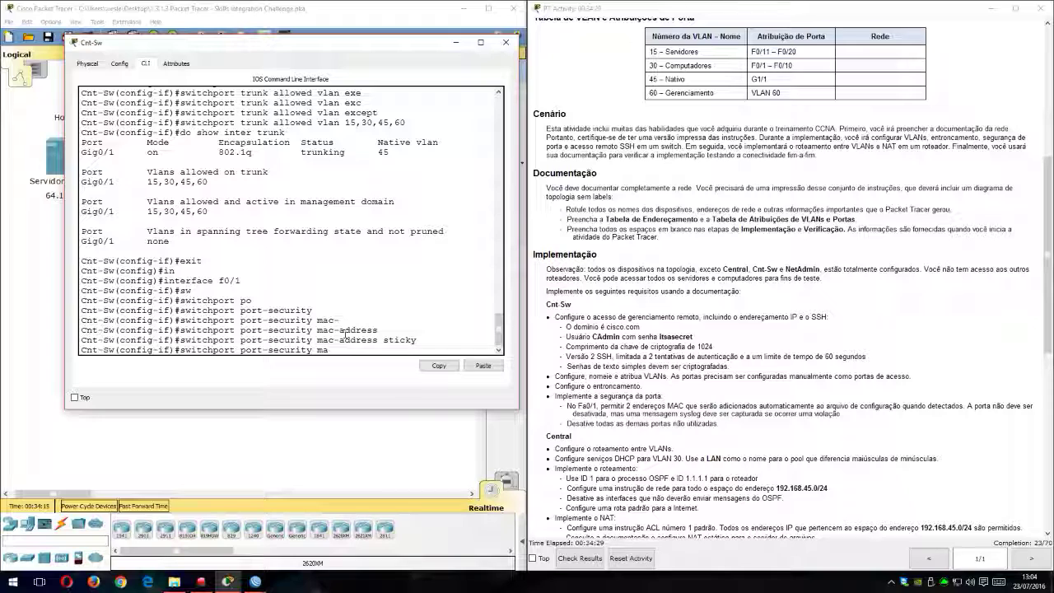
{"action": "type", "text": "x"}
{"action": "key", "text": "Tab"}
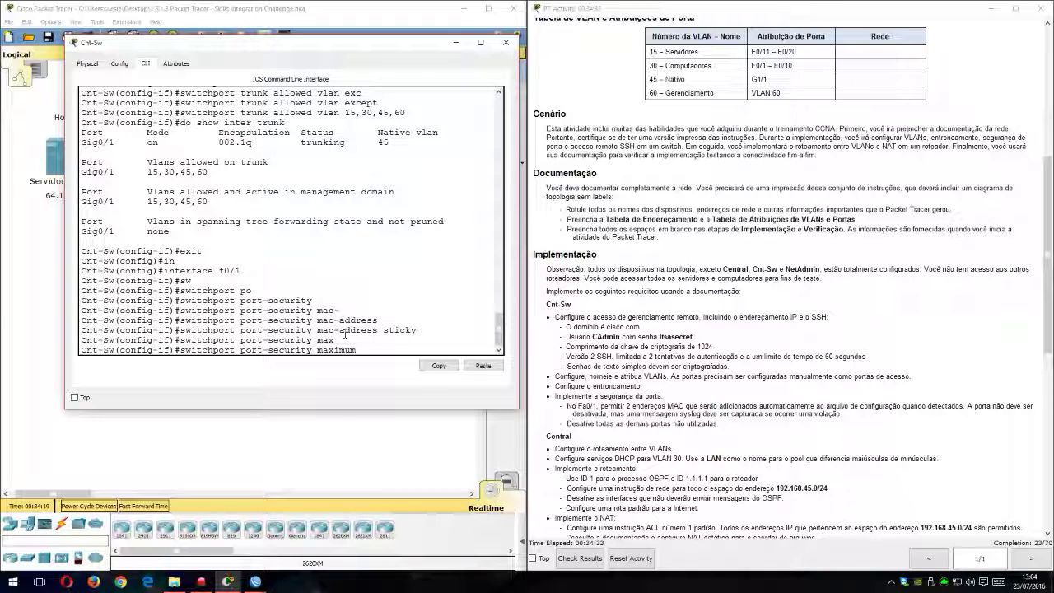
{"action": "type", "text": "2"}
{"action": "key", "text": "Tab"}
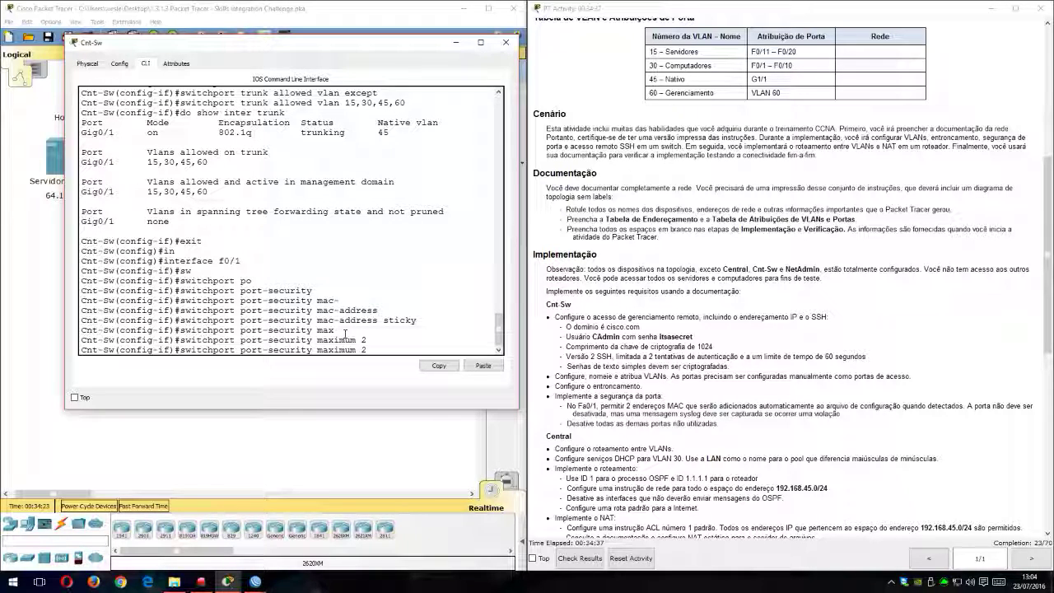
{"action": "key", "text": "Return"}
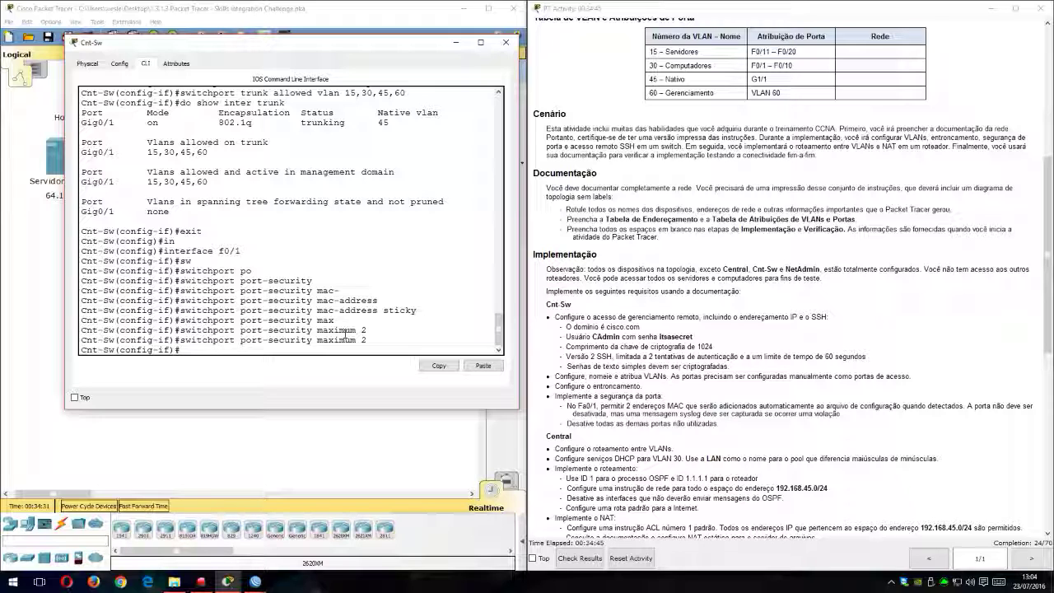
Step: Set f0/1's violation mode with switchport port-security violation restrict, checking the available modes first, and exit the interface configuration
{"action": "type", "text": "switchport"}
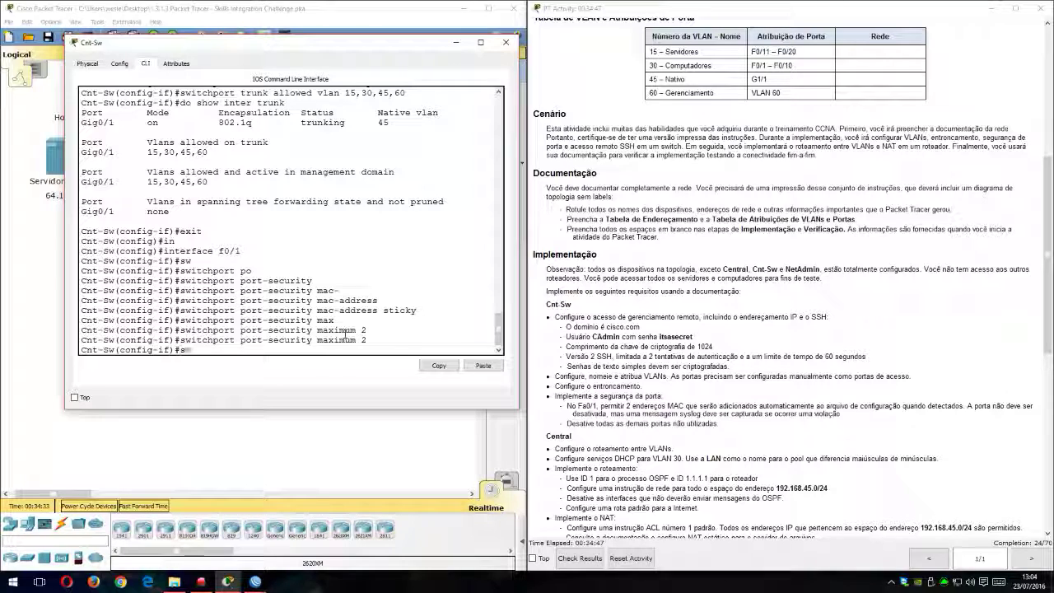
{"action": "key", "text": "Tab"}
{"action": "type", "text": "po"}
{"action": "key", "text": "Tab"}
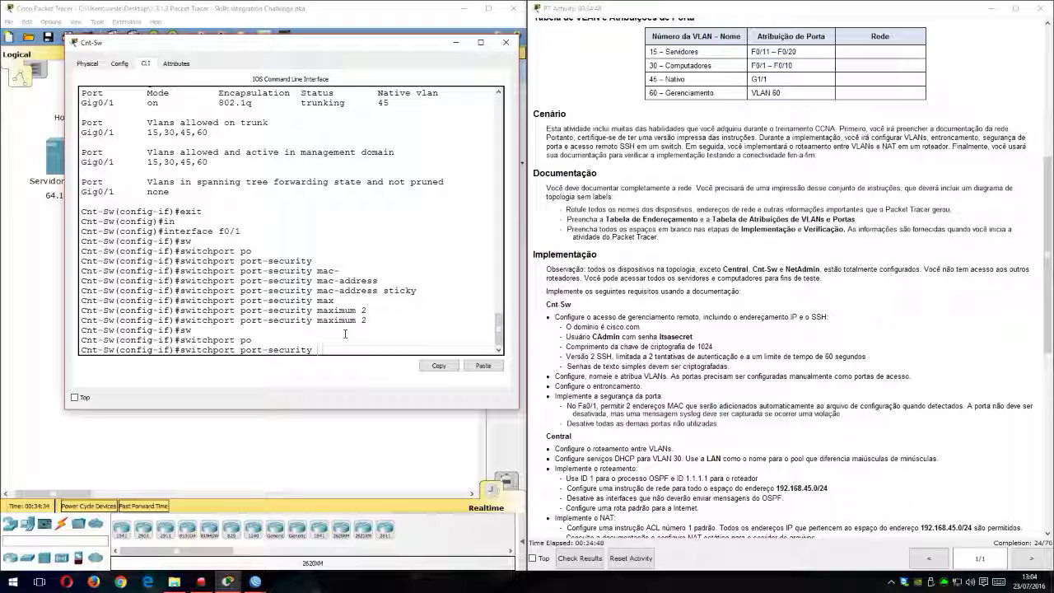
{"action": "type", "text": "vio"}
{"action": "key", "text": "Tab"}
{"action": "key", "text": "Tab"}
{"action": "type", "text": "?"}
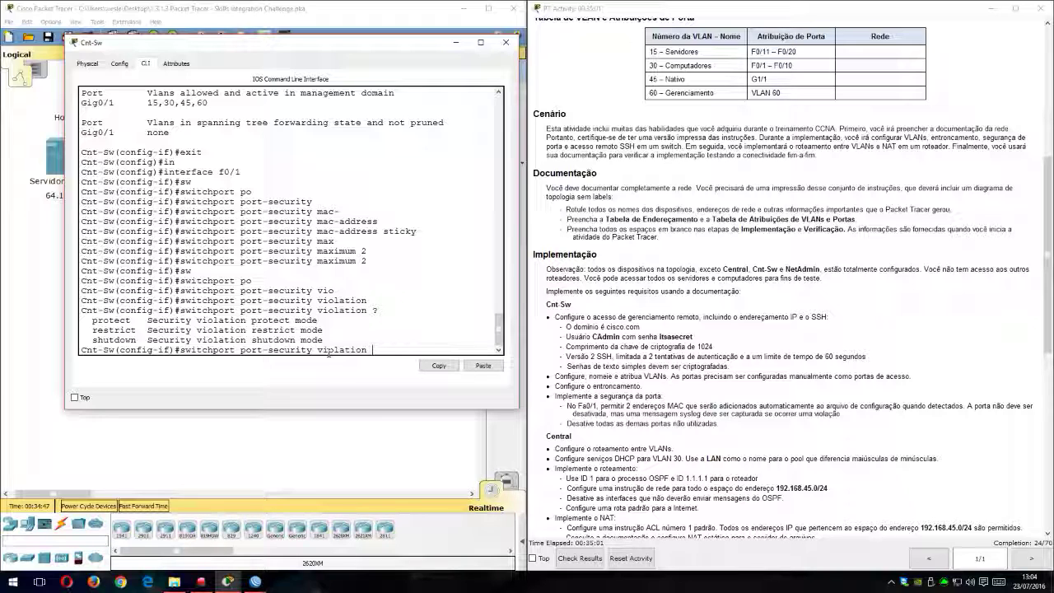
{"action": "type", "text": "res"}
{"action": "key", "text": "Tab"}
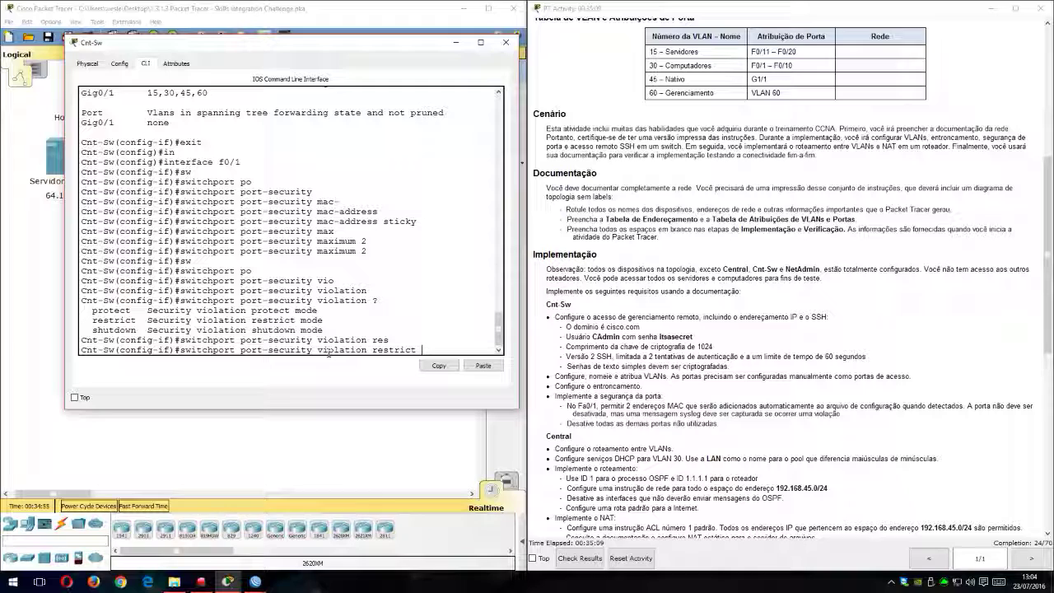
{"action": "key", "text": "Return"}
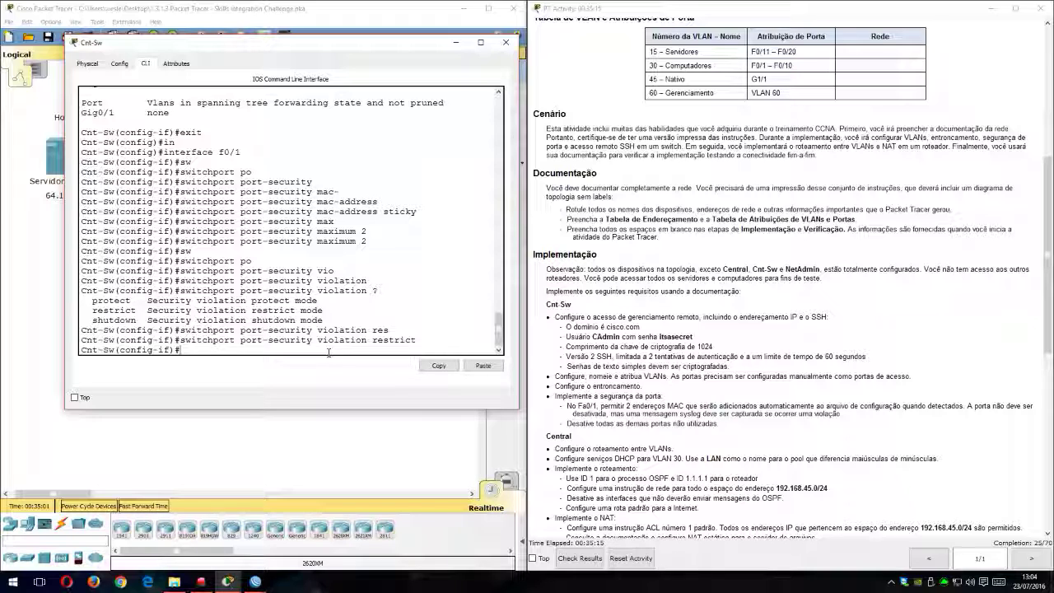
{"action": "type", "text": "exit"}
{"action": "key", "text": "Return"}
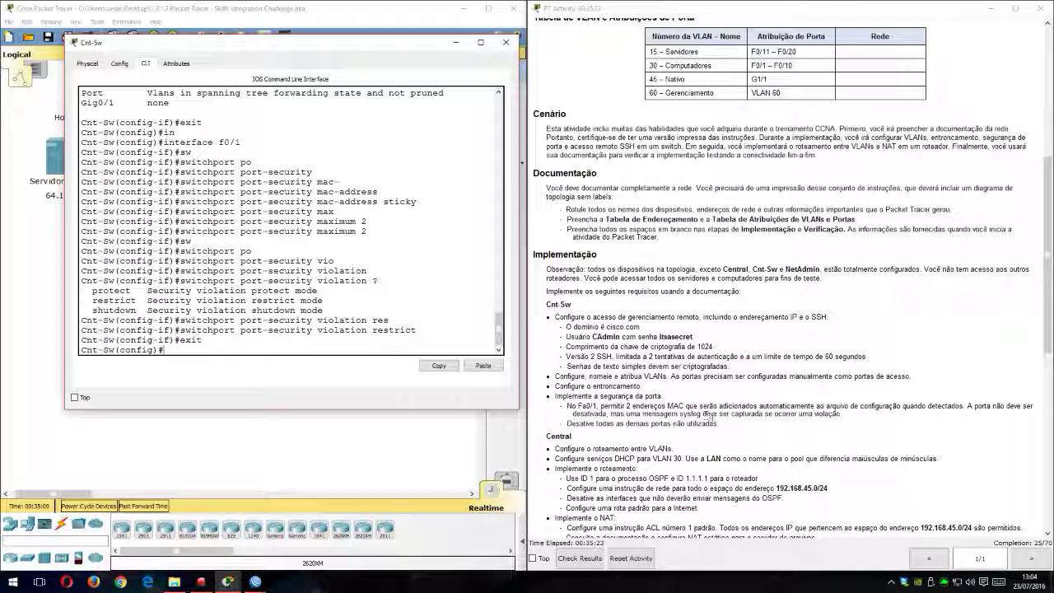
Step: Check the port assignment table and shut down the unused ports with interface range f0/21-24 and shutdown
{"action": "scroll", "coordinate": [790, 286], "scroll_direction": "up", "scroll_amount": 1}
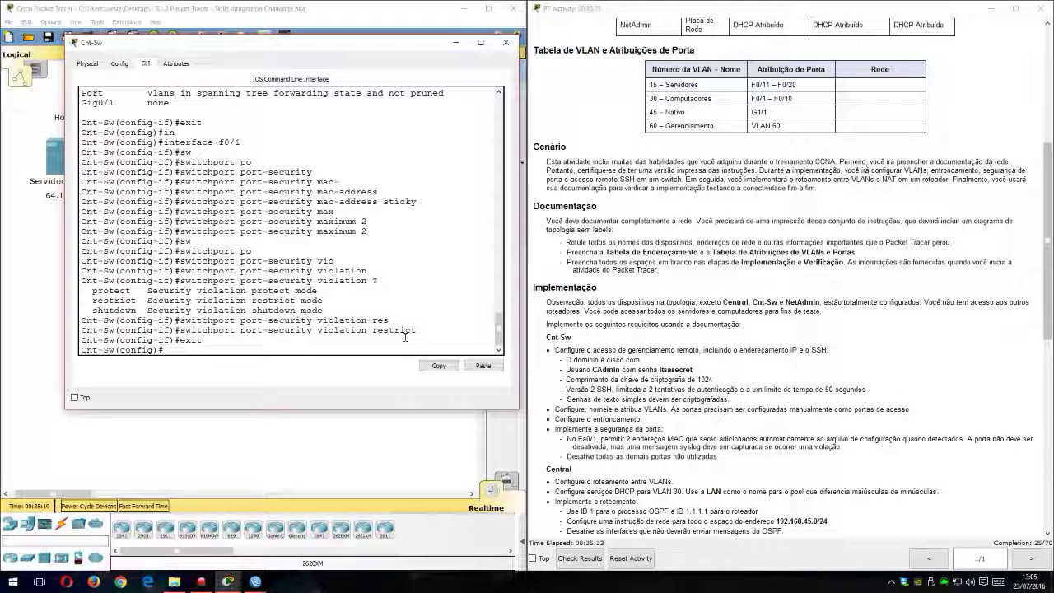
{"action": "type", "text": "in"}
{"action": "key", "text": "Tab"}
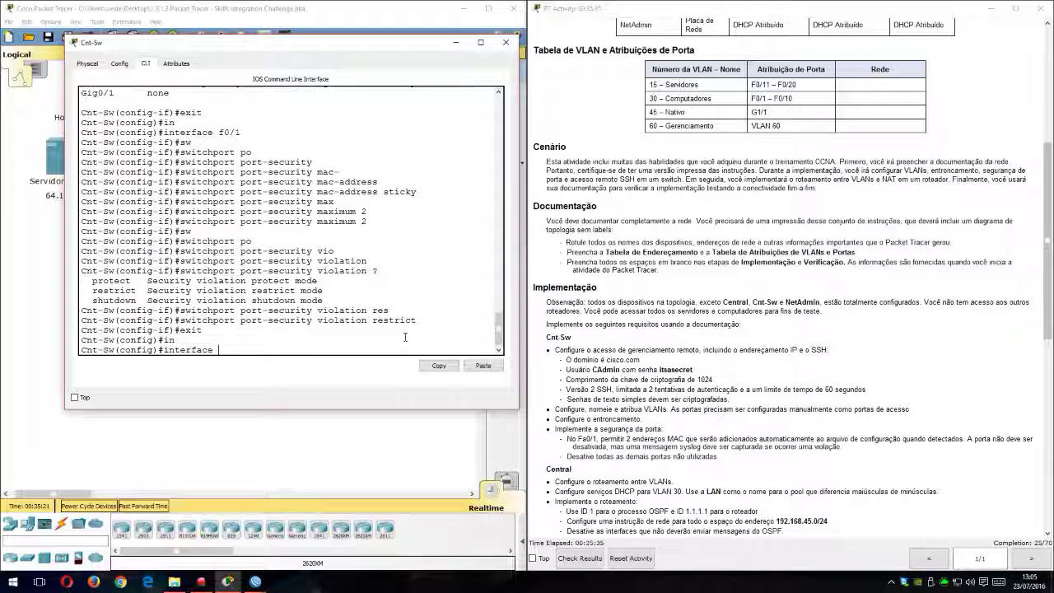
{"action": "type", "text": "ran"}
{"action": "key", "text": "Tab"}
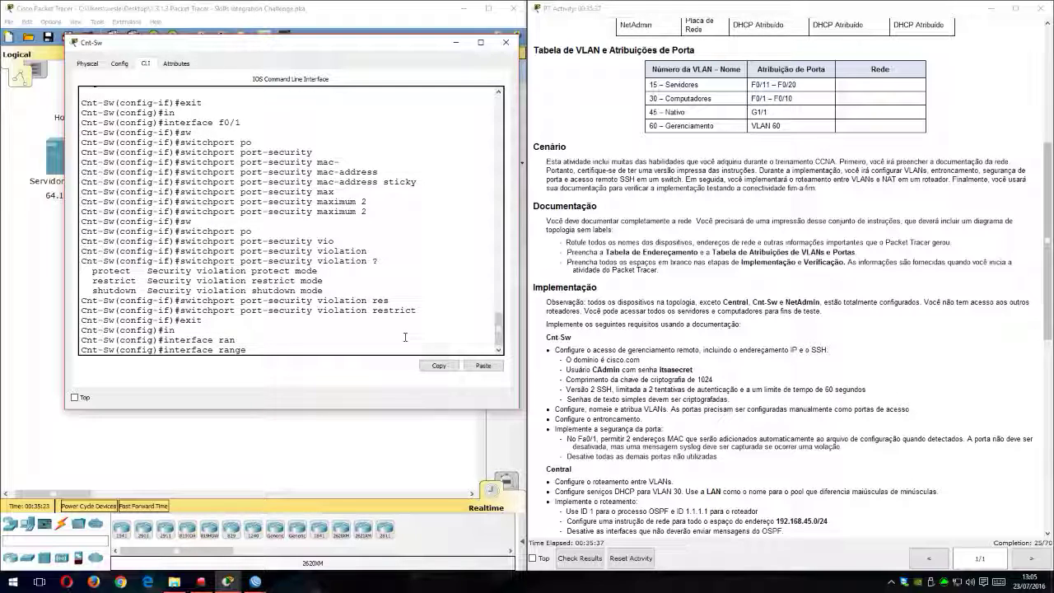
{"action": "type", "text": "f0/21-24"}
{"action": "key", "text": "Return"}
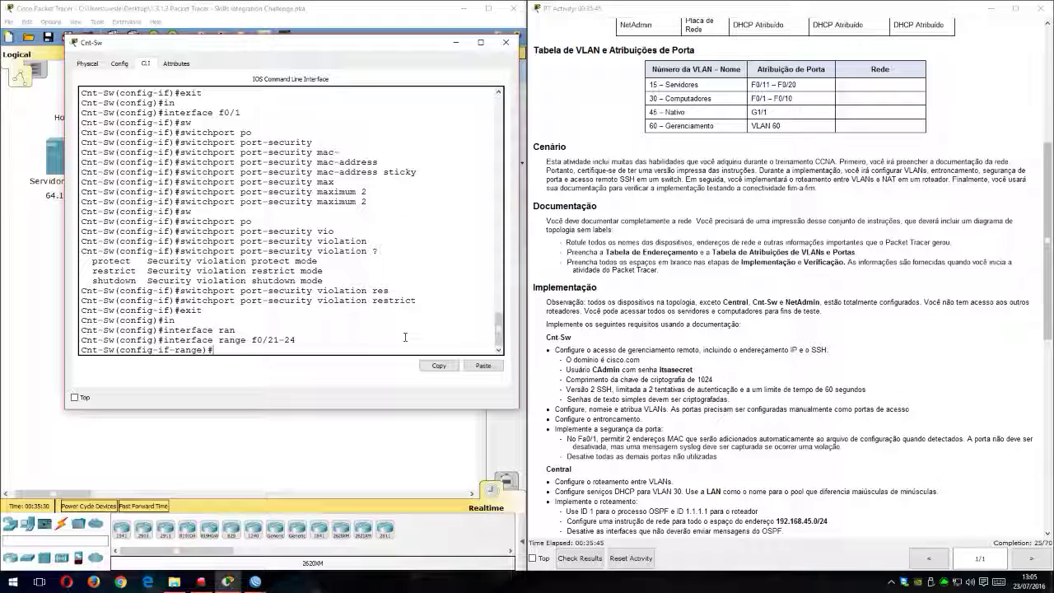
{"action": "type", "text": "shu"}
{"action": "key", "text": "Tab"}
{"action": "key", "text": "Return"}
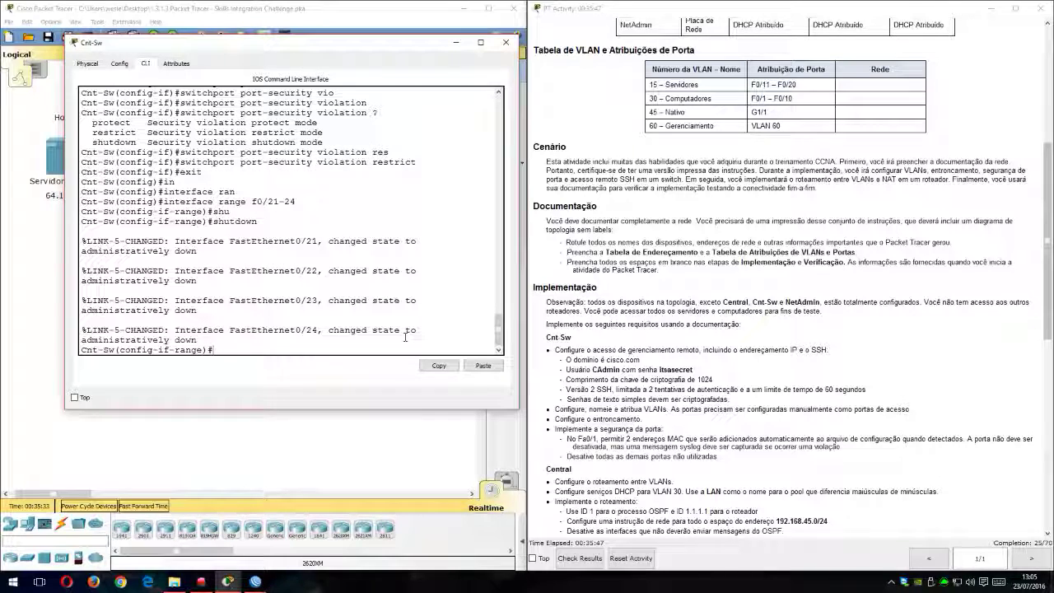
{"action": "key", "text": "Return"}
{"action": "key", "text": "Return"}
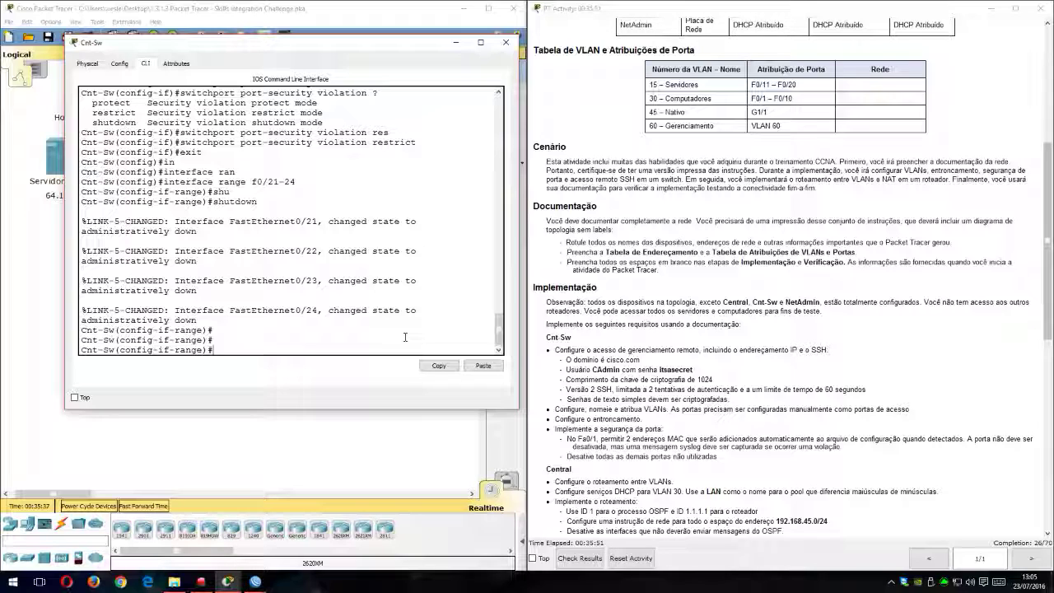
Step: Shut down the unused interface g0/2 and return to global configuration mode
{"action": "type", "text": "int g0/2"}
{"action": "key", "text": "Return"}
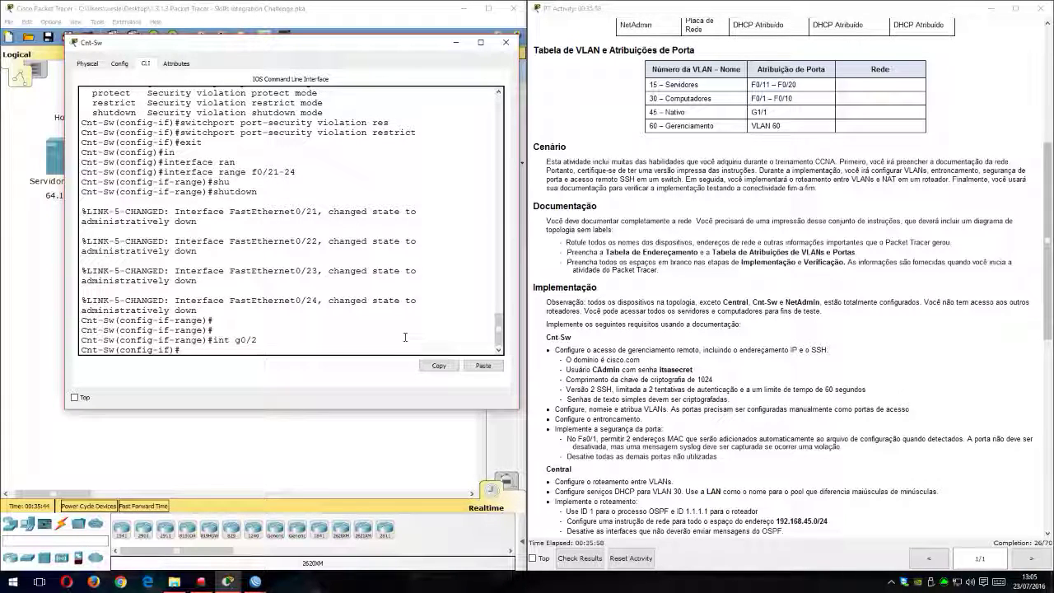
{"action": "type", "text": "sw"}
{"action": "key", "text": "Tab"}
{"action": "key", "text": "BackSpace"}
{"action": "key", "text": "BackSpace"}
{"action": "key", "text": "BackSpace"}
{"action": "key", "text": "BackSpace"}
{"action": "key", "text": "BackSpace"}
{"action": "key", "text": "BackSpace"}
{"action": "key", "text": "BackSpace"}
{"action": "key", "text": "BackSpace"}
{"action": "key", "text": "BackSpace"}
{"action": "type", "text": "sh"}
{"action": "key", "text": "Tab"}
{"action": "key", "text": "Return"}
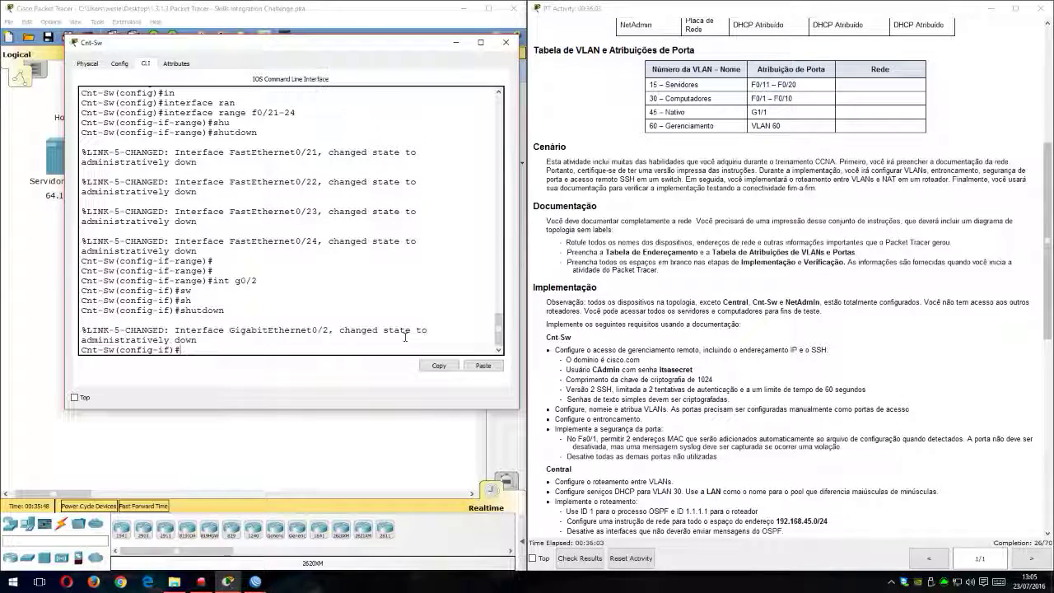
{"action": "key", "text": "Return"}
{"action": "key", "text": "Return"}
{"action": "type", "text": "exit"}
{"action": "key", "text": "Return"}
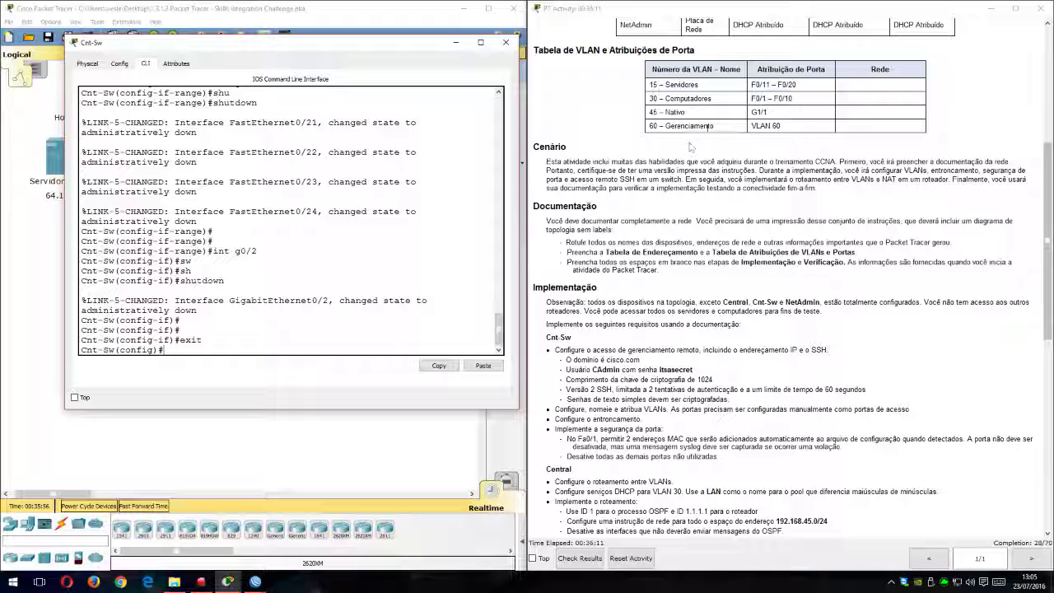
Step: Check the Gerenciamento row of the VLAN table and enter configuration of interface vlan 60 on Cnt-Sw
{"action": "left_click_drag", "start_coordinate": [784, 128], "coordinate": [650, 127]}
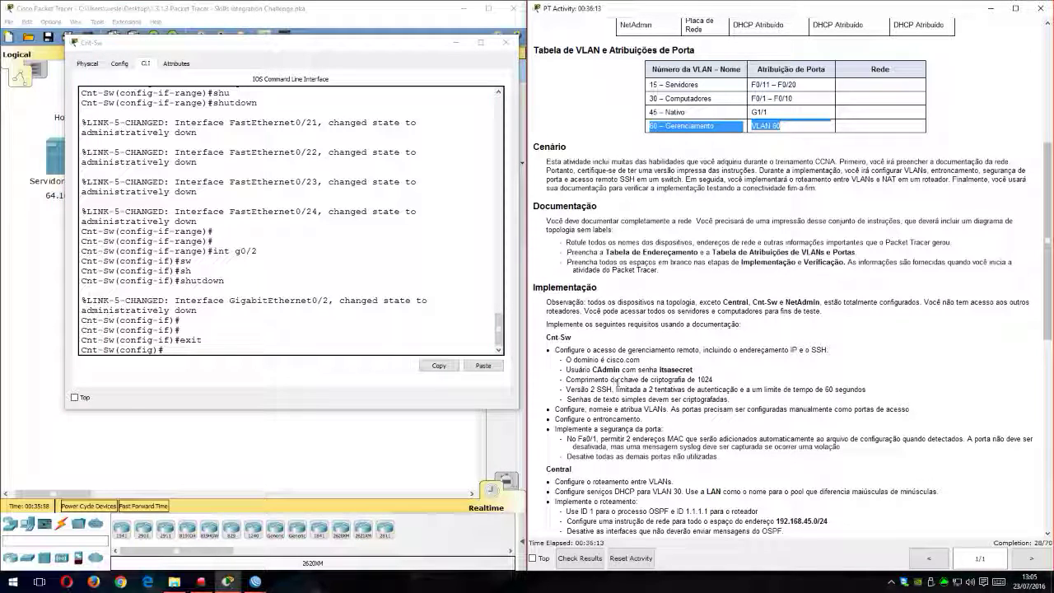
{"action": "left_click", "coordinate": [686, 127]}
{"action": "triple_click", "coordinate": [686, 127]}
{"action": "triple_click", "coordinate": [686, 127]}
{"action": "double_click", "coordinate": [777, 126]}
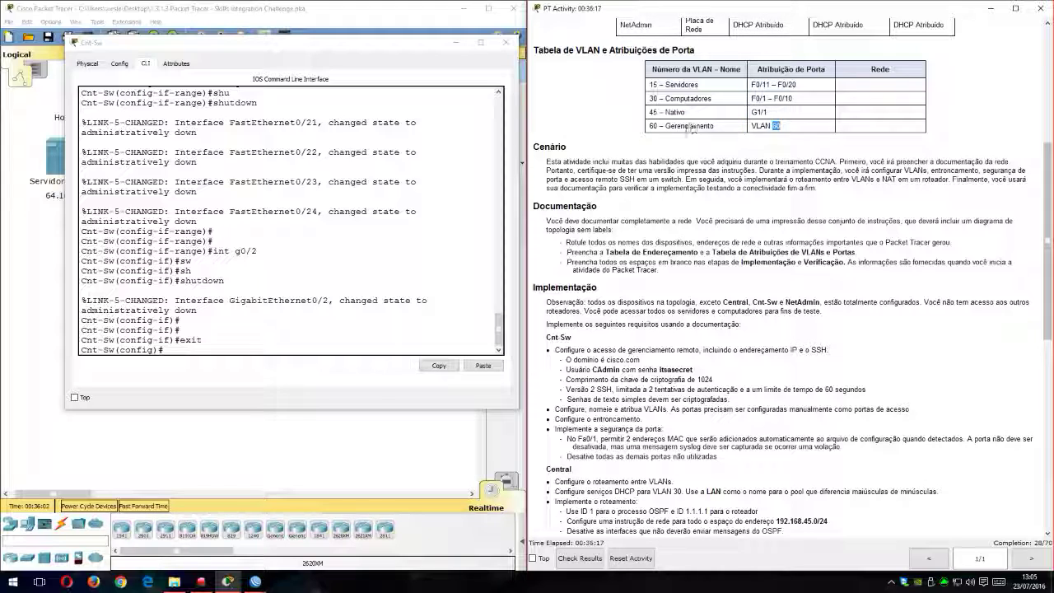
{"action": "triple_click", "coordinate": [683, 128]}
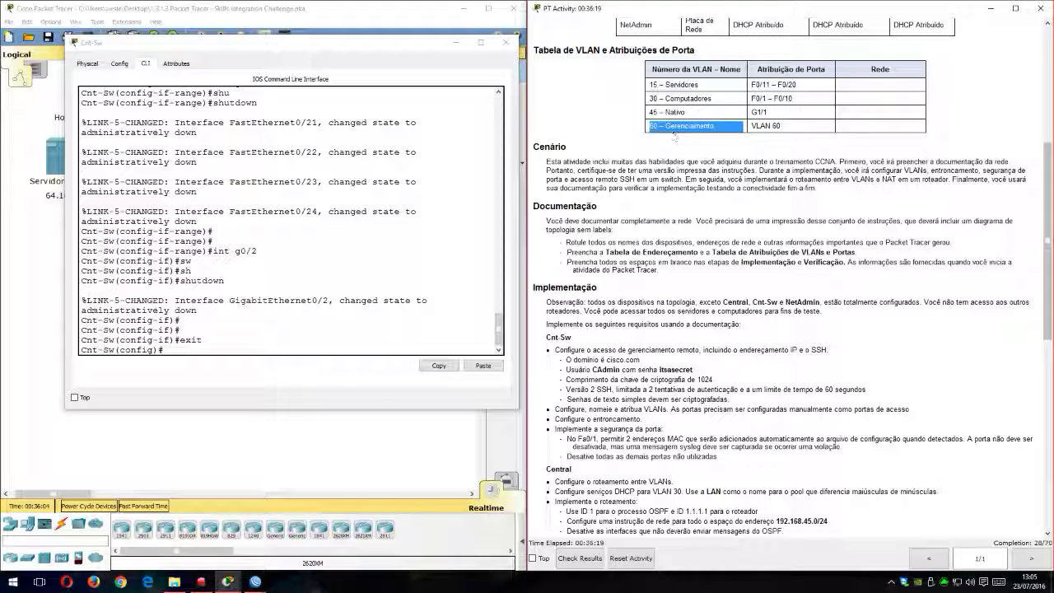
{"action": "left_click", "coordinate": [350, 347]}
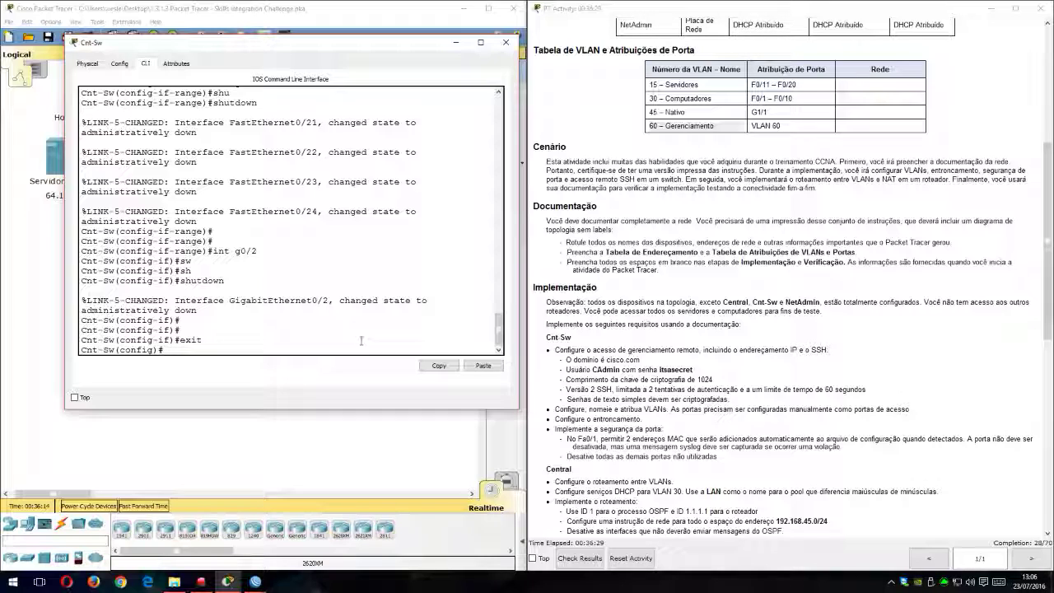
{"action": "type", "text": "in"}
{"action": "key", "text": "Tab"}
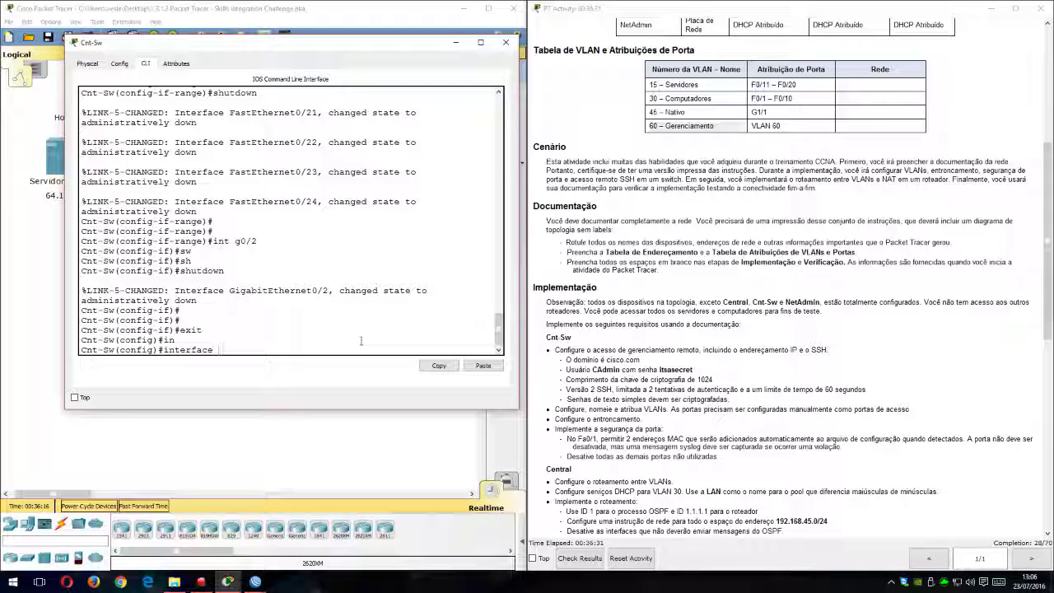
{"action": "type", "text": "vlan 6"}
{"action": "key", "text": "Tab"}
{"action": "type", "text": "60"}
{"action": "key", "text": "Return"}
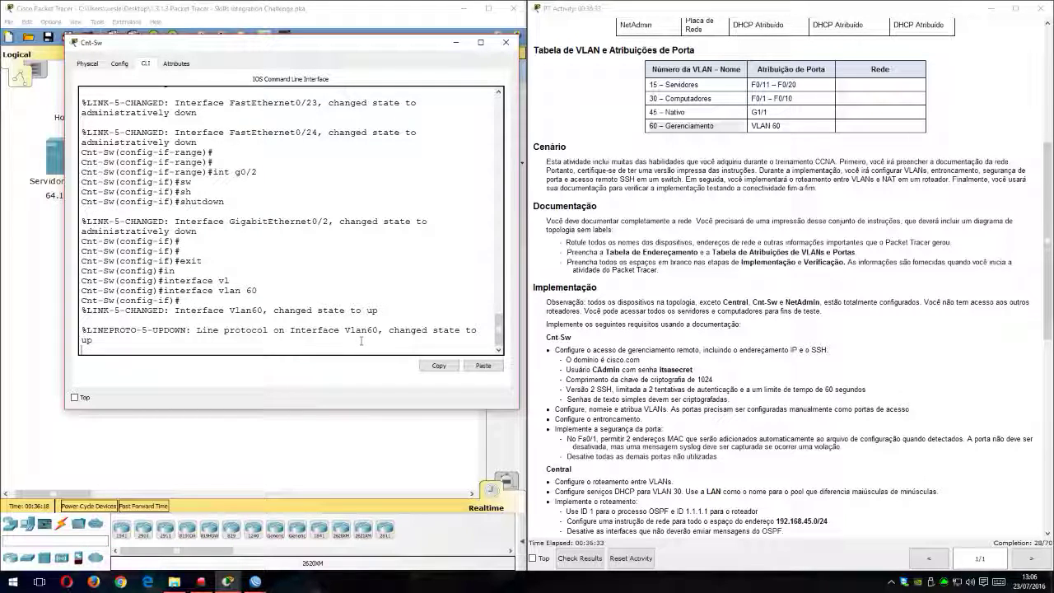
{"action": "key", "text": "Return"}
{"action": "key", "text": "Return"}
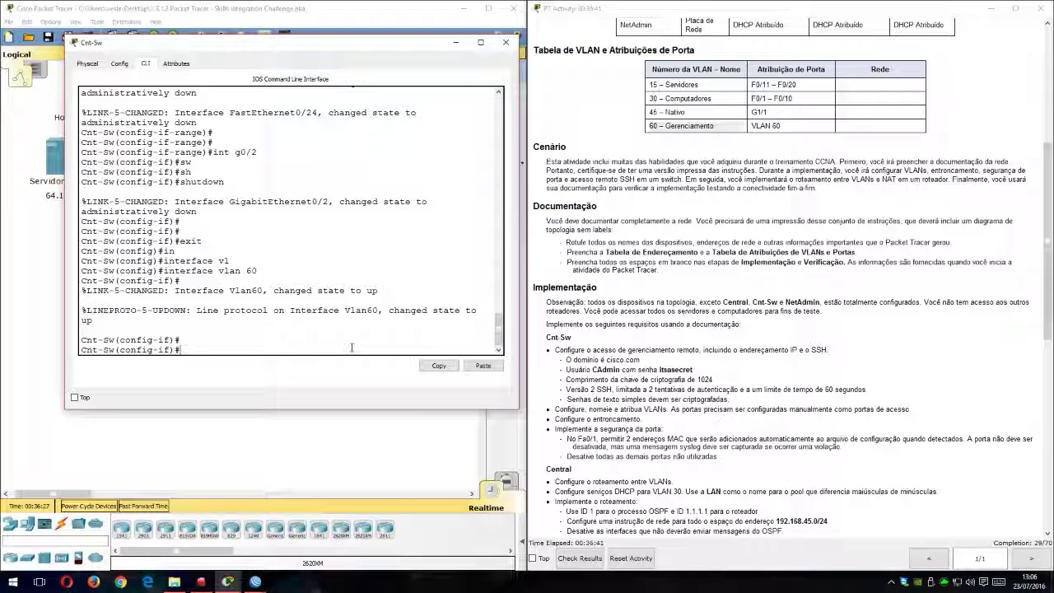
Step: Look up Cnt-Sw's VLAN 60 address in the addressing table and begin the command ip address 192.168.45.34
{"action": "scroll", "coordinate": [794, 175], "scroll_direction": "up", "scroll_amount": 4}
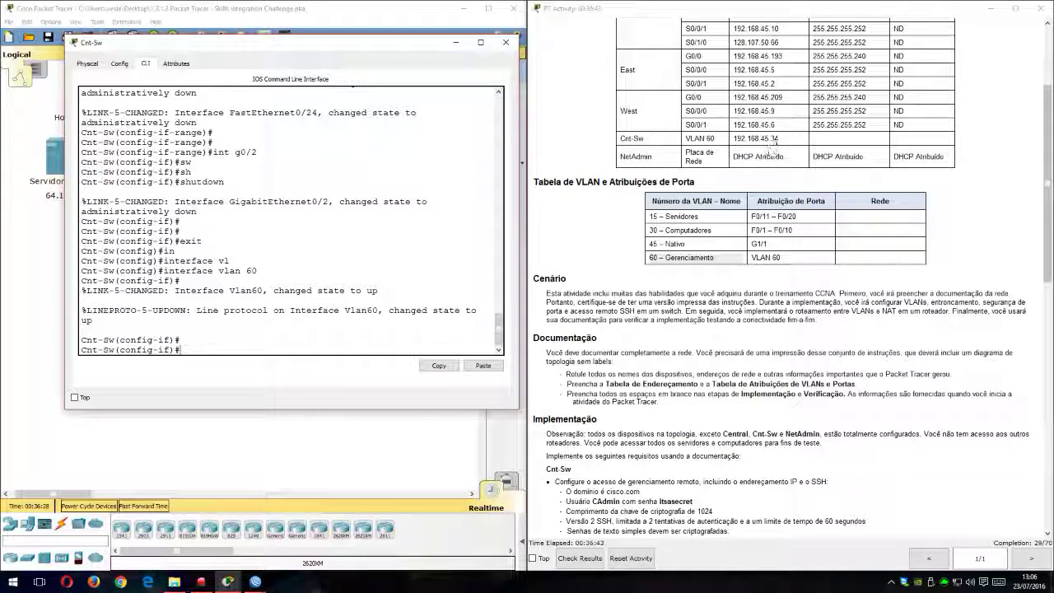
{"action": "left_click_drag", "start_coordinate": [623, 138], "coordinate": [752, 134]}
{"action": "left_click", "coordinate": [772, 138]}
{"action": "double_click", "coordinate": [772, 138]}
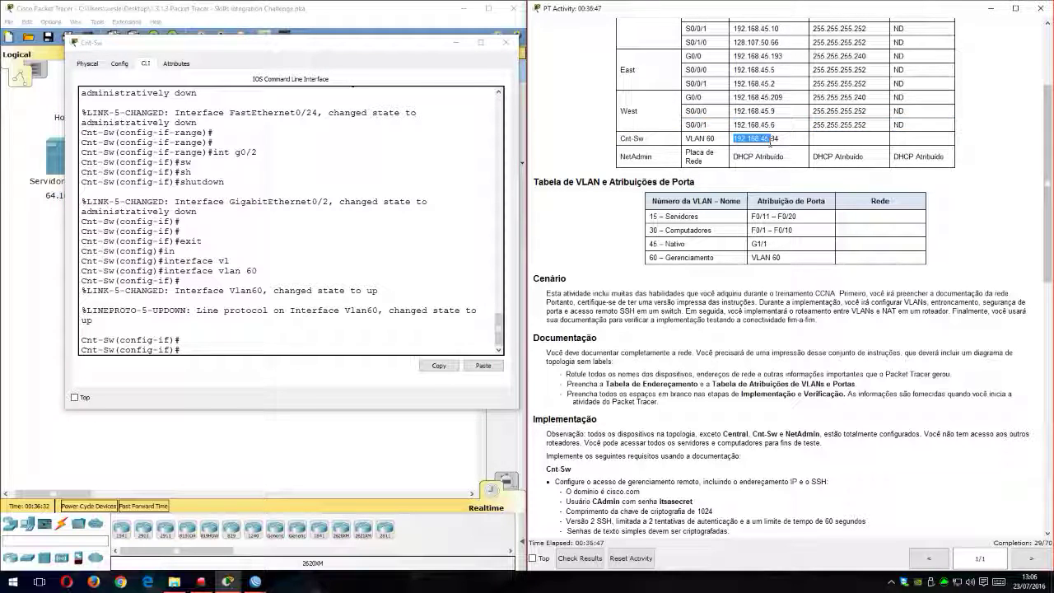
{"action": "left_click", "coordinate": [324, 344]}
{"action": "type", "text": "ip add"}
{"action": "key", "text": "Tab"}
{"action": "type", "text": "192.168.45.34"}
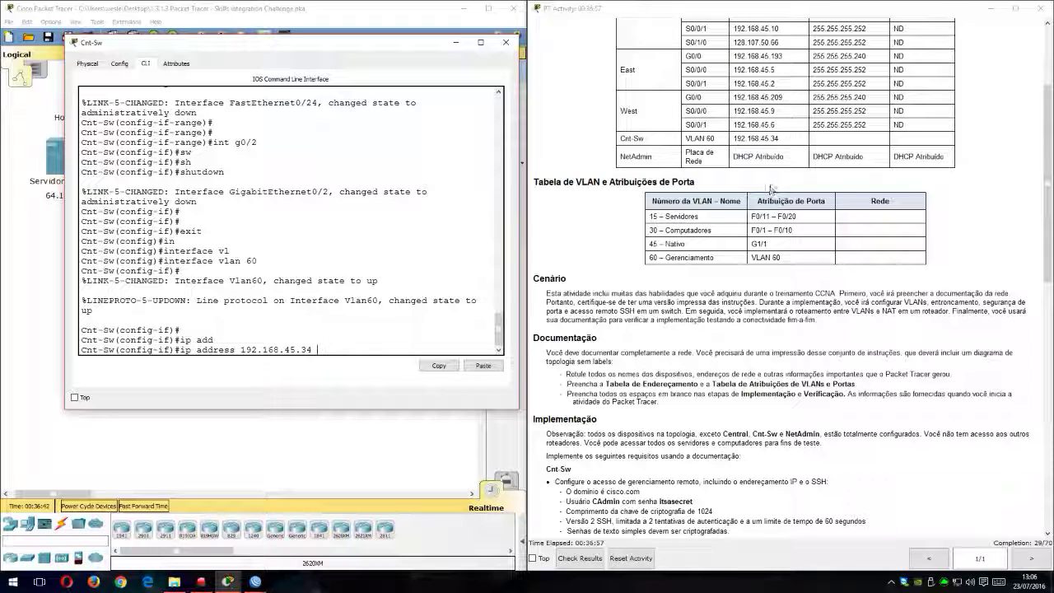
Step: Complete the VLAN 60 address command with subnet mask 255.255.255.240, consulting the addressing table, and exit the interface configuration
{"action": "scroll", "coordinate": [772, 184], "scroll_direction": "up", "scroll_amount": 1}
{"action": "scroll", "coordinate": [773, 202], "scroll_direction": "up", "scroll_amount": 3}
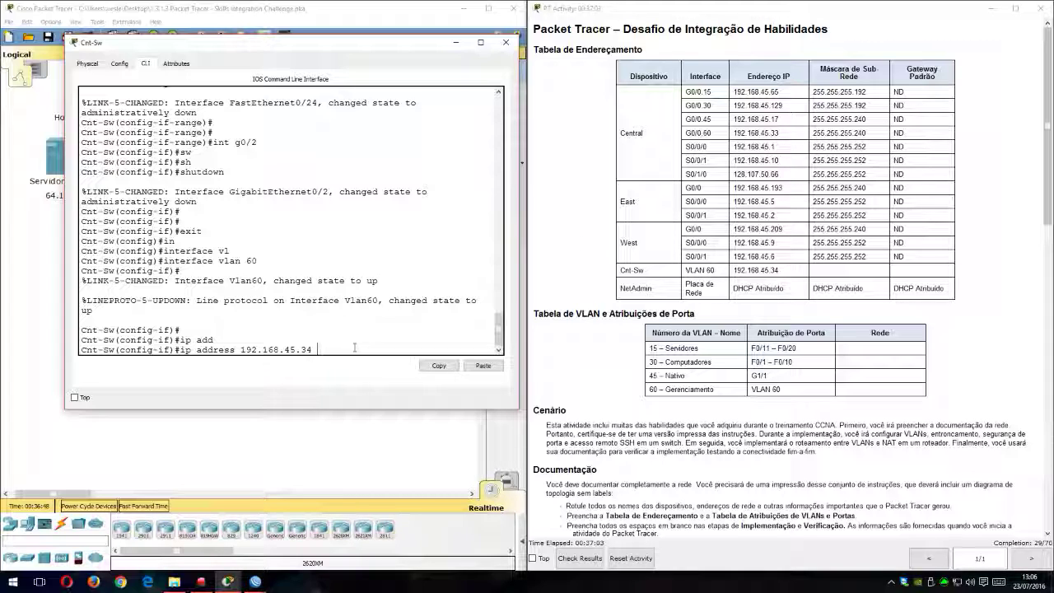
{"action": "type", "text": "255.255.255"}
{"action": "key", "text": "BackSpace"}
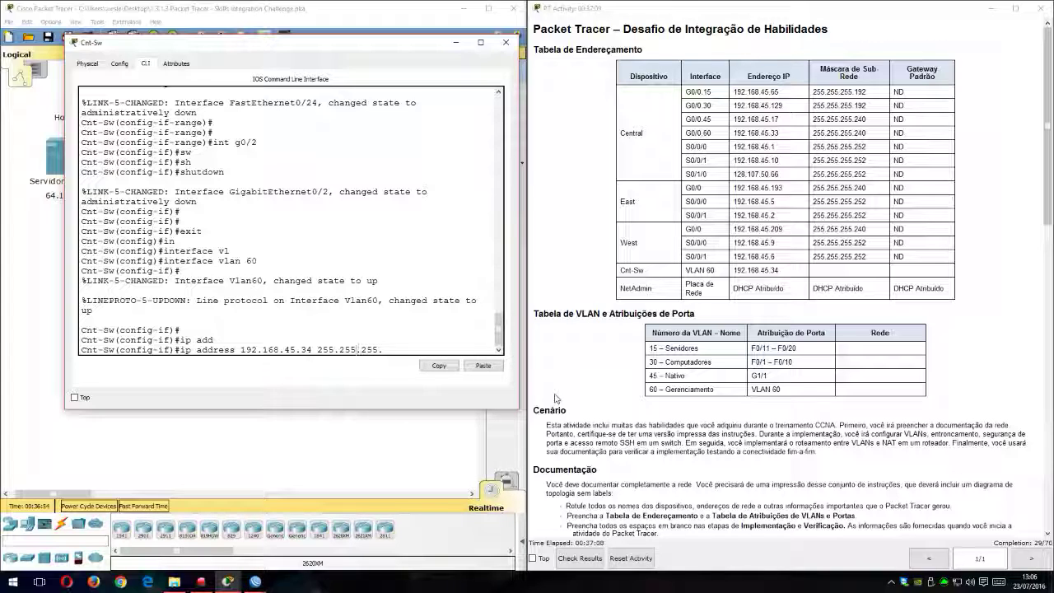
{"action": "key", "text": "Right"}
{"action": "key", "text": "Right"}
{"action": "key", "text": "Right"}
{"action": "type", "text": "240"}
{"action": "key", "text": "Return"}
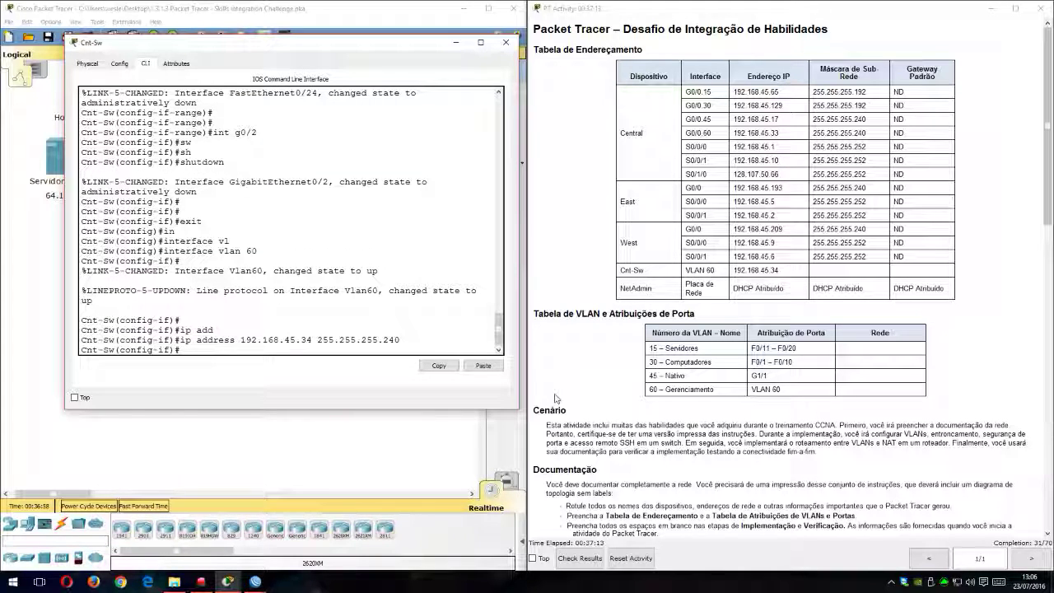
{"action": "type", "text": "exit"}
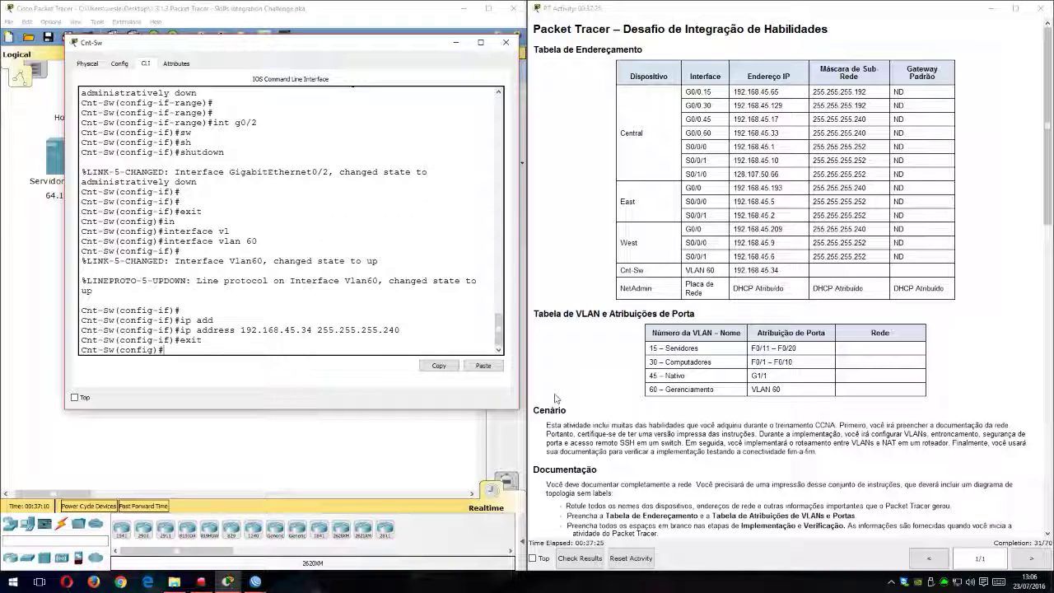
Step: List the ip commands available in Cnt-Sw's global configuration mode to find the default gateway command
{"action": "type", "text": "def"}
{"action": "key", "text": "Tab"}
{"action": "type", "text": "ip"}
{"action": "key", "text": "Tab"}
{"action": "key", "text": "Tab"}
{"action": "key", "text": "Tab"}
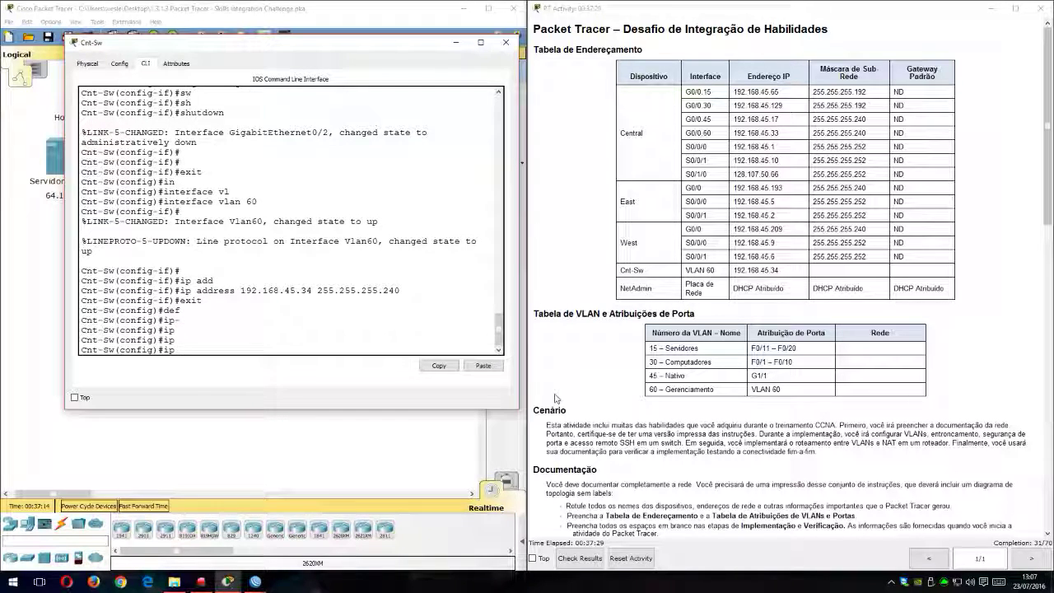
{"action": "type", "text": "?"}
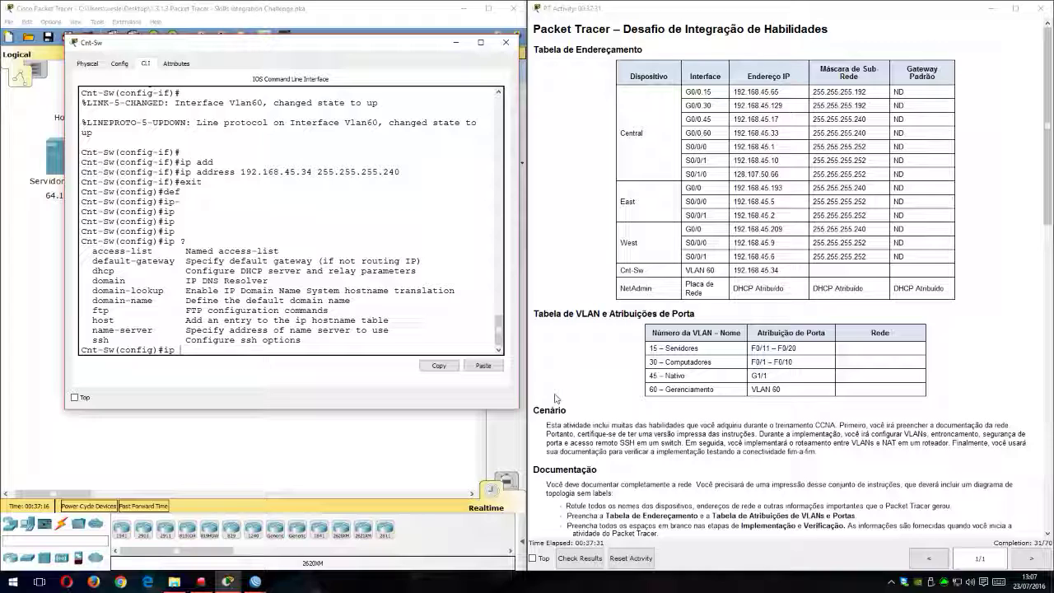
{"action": "type", "text": "def"}
{"action": "key", "text": "Tab"}
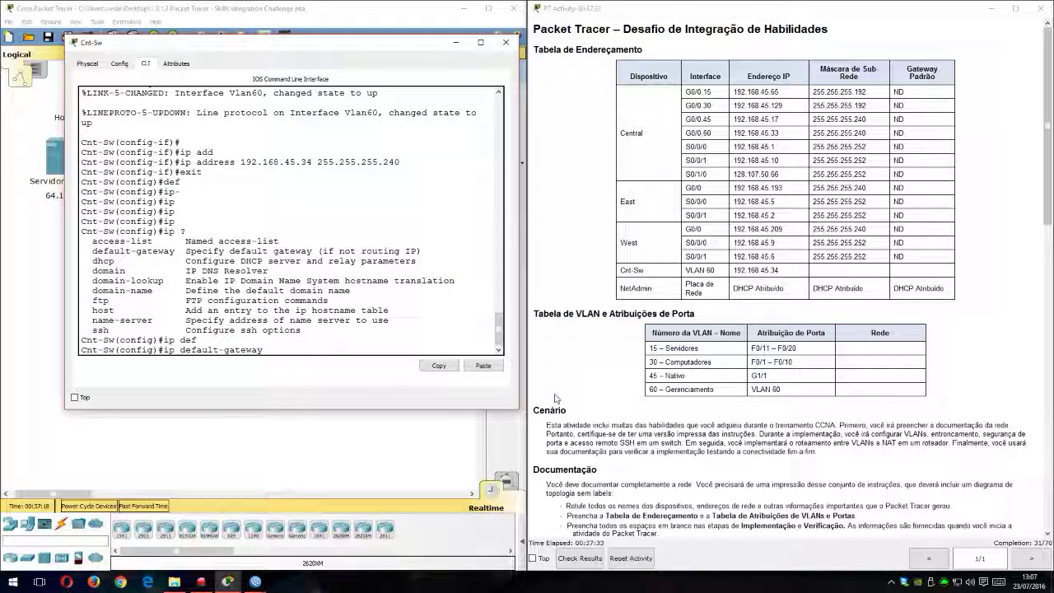
{"action": "type", "text": "192.168.45."}
{"action": "left_click_drag", "start_coordinate": [401, 347], "coordinate": [399, 340]}
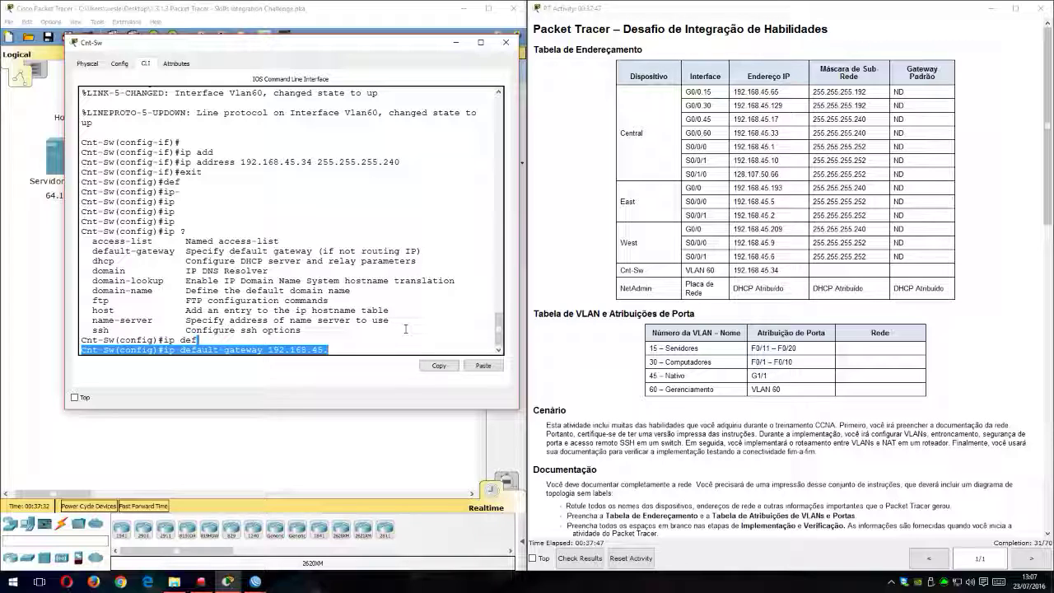
{"action": "key", "text": "BackSpace"}
{"action": "key", "text": "BackSpace"}
{"action": "key", "text": "BackSpace"}
{"action": "key", "text": "BackSpace"}
{"action": "key", "text": "BackSpace"}
{"action": "key", "text": "BackSpace"}
{"action": "key", "text": "BackSpace"}
{"action": "key", "text": "BackSpace"}
{"action": "key", "text": "BackSpace"}
{"action": "key", "text": "BackSpace"}
{"action": "key", "text": "BackSpace"}
{"action": "key", "text": "BackSpace"}
{"action": "key", "text": "BackSpace"}
{"action": "key", "text": "BackSpace"}
{"action": "key", "text": "BackSpace"}
{"action": "key", "text": "BackSpace"}
{"action": "key", "text": "BackSpace"}
{"action": "key", "text": "BackSpace"}
{"action": "key", "text": "BackSpace"}
{"action": "key", "text": "BackSpace"}
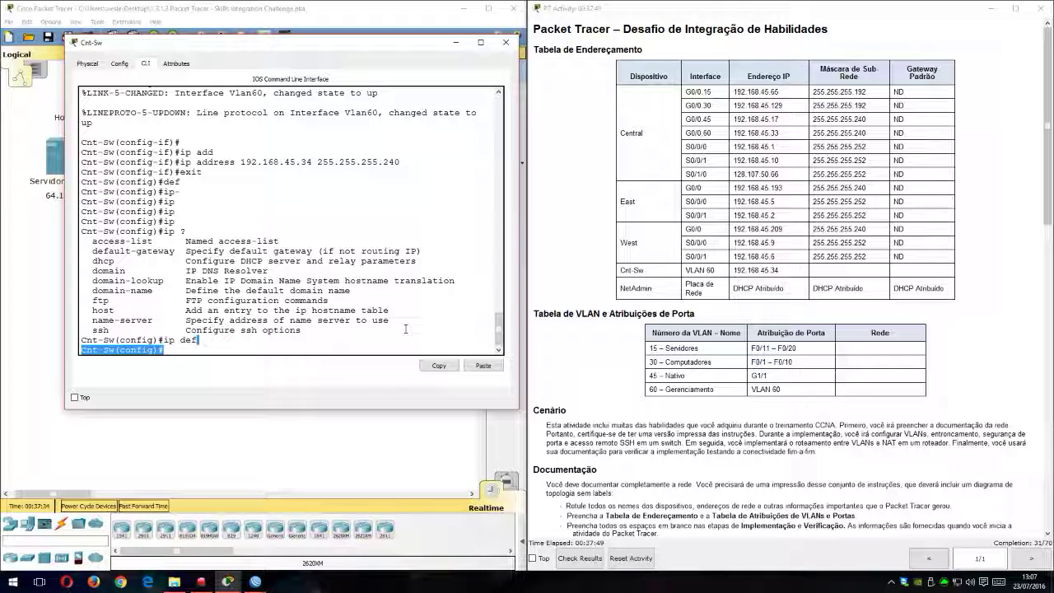
Step: Set Cnt-Sw's default gateway to 192.168.45.33
{"action": "type", "text": "ip def"}
{"action": "key", "text": "Tab"}
{"action": "type", "text": "192"}
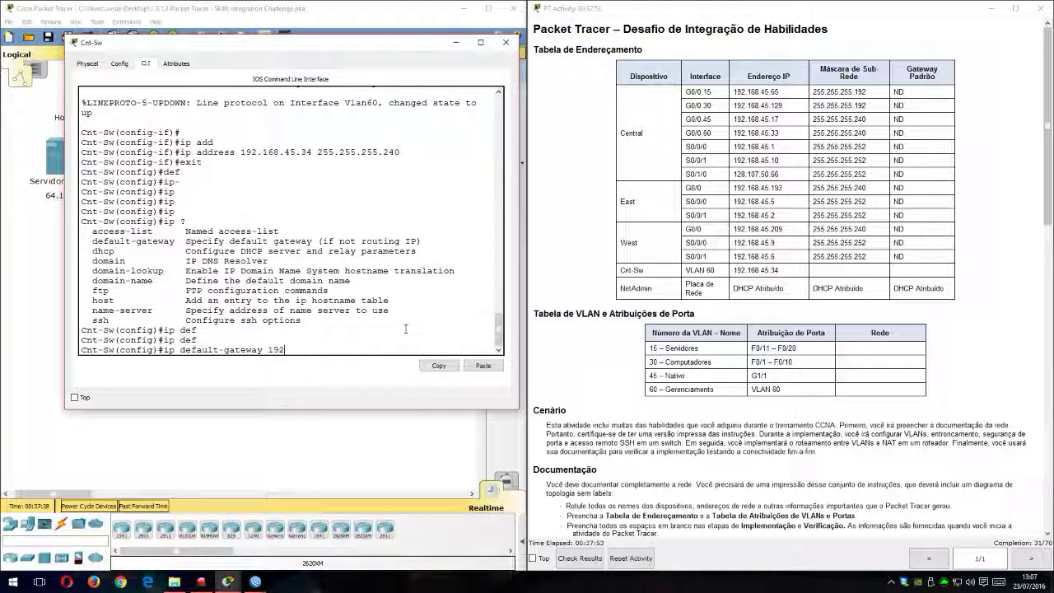
{"action": "type", "text": ".168.453.33"}
{"action": "key", "text": "Return"}
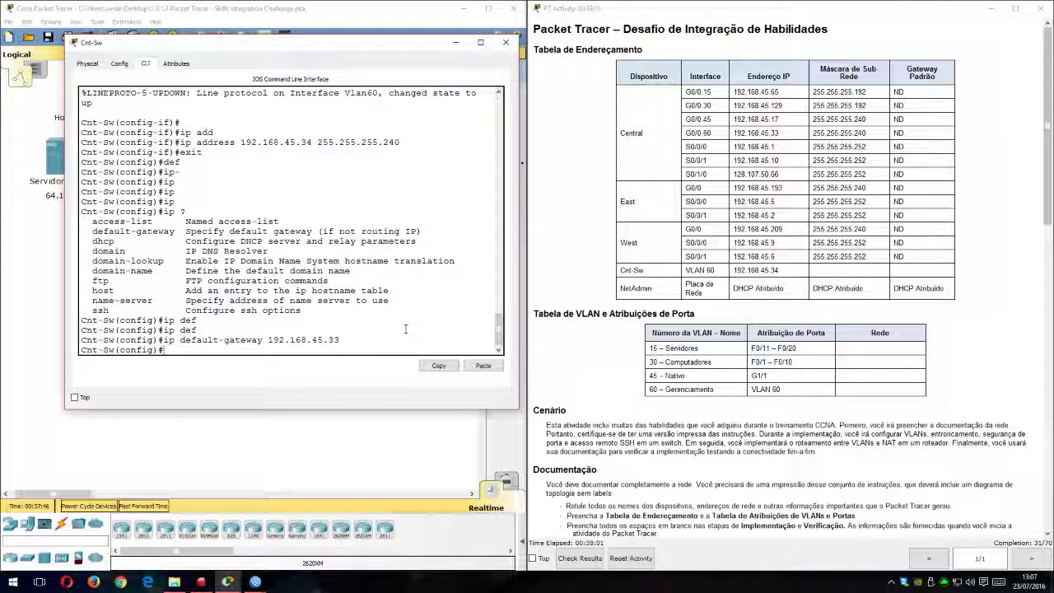
Step: Consult the Cnt-Sw requirements in the activity instructions and exit the switch's global configuration mode
{"action": "type", "text": "ex"}
{"action": "type", "text": "i"}
{"action": "key", "text": "BackSpace"}
{"action": "key", "text": "BackSpace"}
{"action": "key", "text": "BackSpace"}
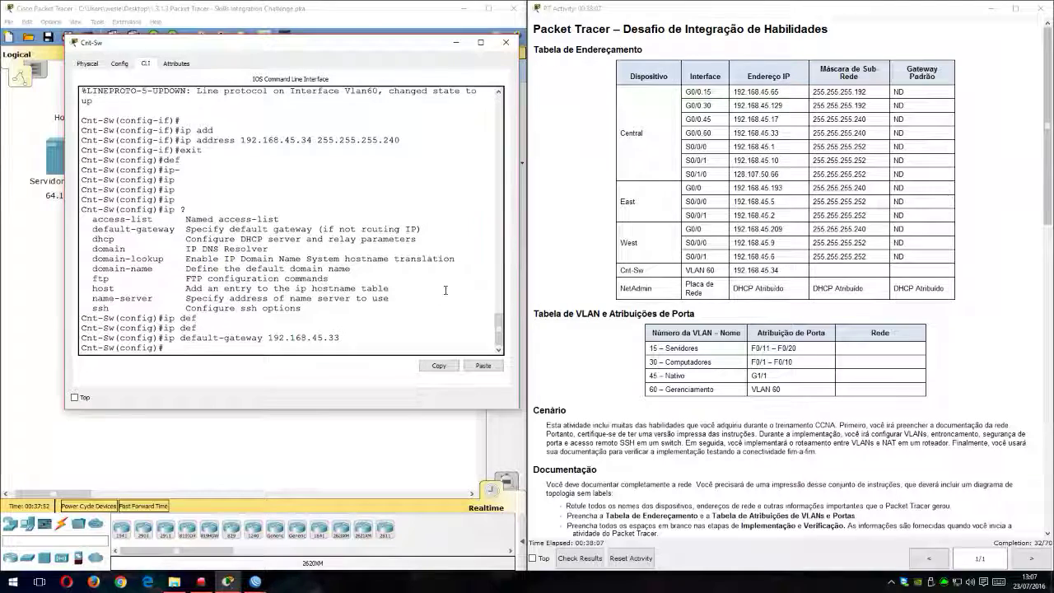
{"action": "scroll", "coordinate": [782, 330], "scroll_direction": "down", "scroll_amount": 4}
{"action": "scroll", "coordinate": [746, 332], "scroll_direction": "down", "scroll_amount": 3}
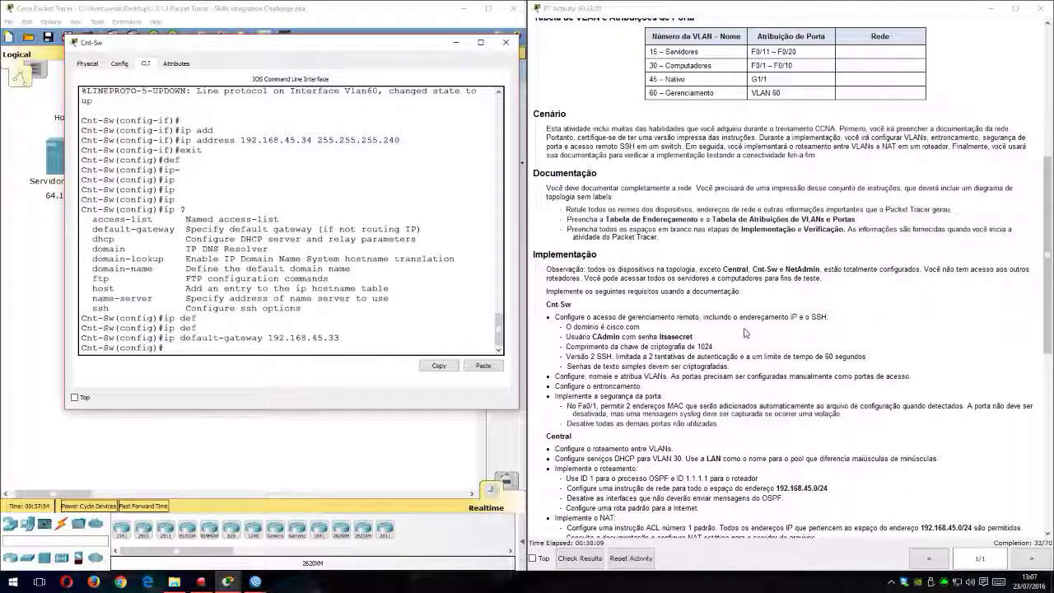
{"action": "type", "text": "exit"}
{"action": "key", "text": "Return"}
{"action": "key", "text": "Return"}
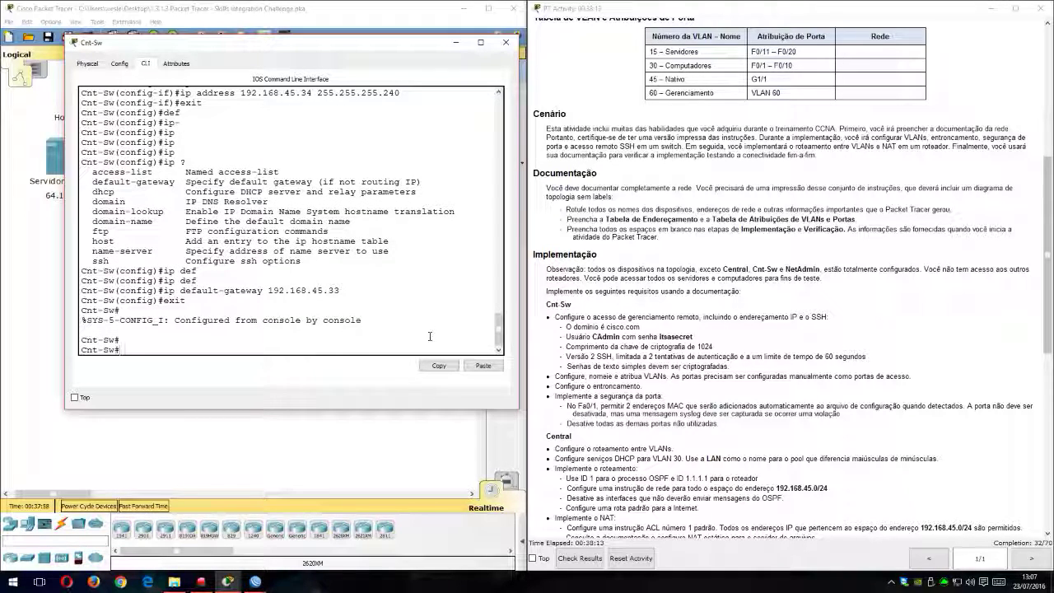
Step: Display Cnt-Sw's running configuration with show running-config
{"action": "type", "text": "sho"}
{"action": "key", "text": "Tab"}
{"action": "type", "text": "ru"}
{"action": "key", "text": "Tab"}
{"action": "key", "text": "Return"}
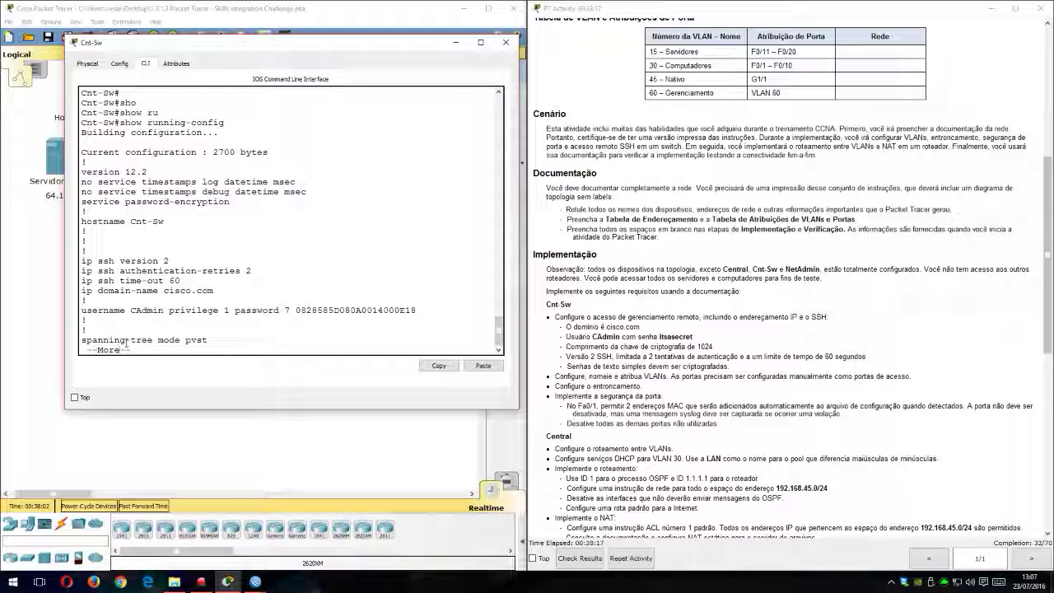
Step: Examine the SSH version, authentication retries, time-out, domain name and encrypted user password in Cnt-Sw's running configuration
{"action": "left_click_drag", "start_coordinate": [98, 264], "coordinate": [176, 270]}
{"action": "left_click", "coordinate": [107, 276]}
{"action": "left_click_drag", "start_coordinate": [99, 271], "coordinate": [215, 271]}
{"action": "left_click", "coordinate": [216, 270]}
{"action": "left_click_drag", "start_coordinate": [102, 282], "coordinate": [191, 284]}
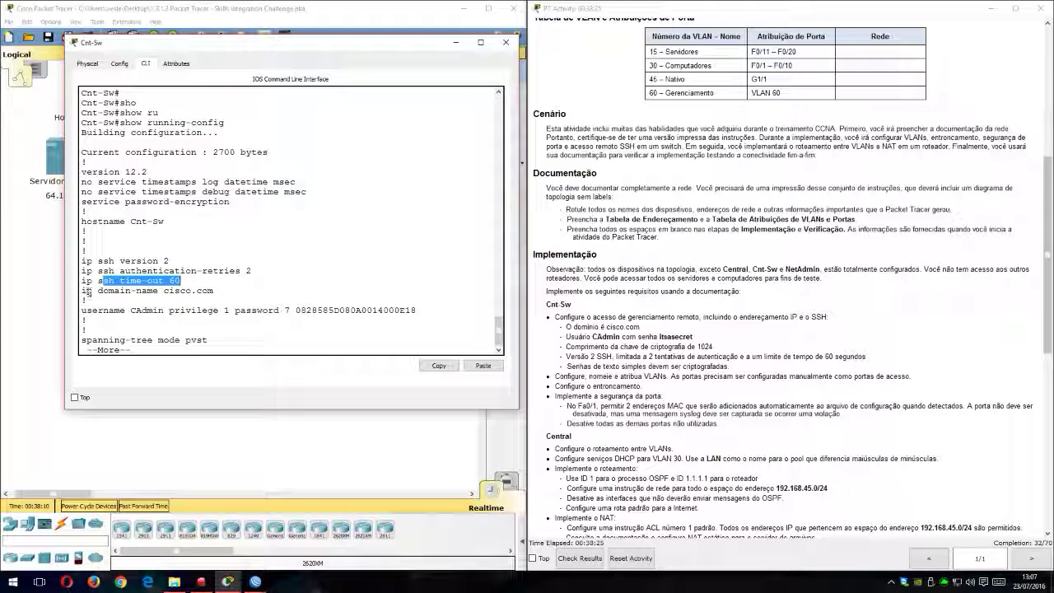
{"action": "left_click_drag", "start_coordinate": [85, 289], "coordinate": [222, 291]}
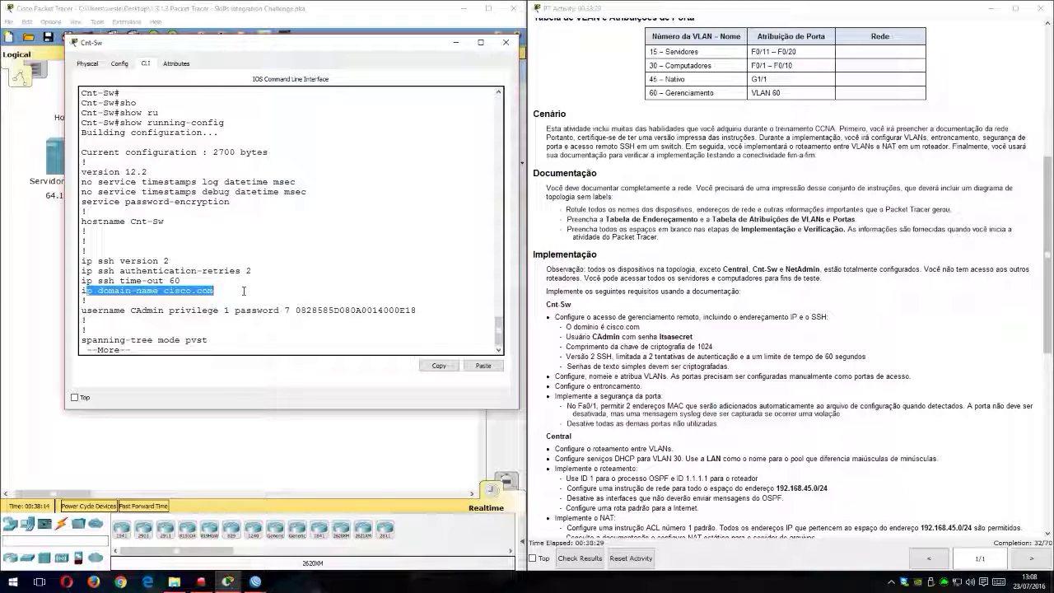
{"action": "left_click_drag", "start_coordinate": [93, 312], "coordinate": [126, 310]}
{"action": "left_click", "coordinate": [186, 310]}
{"action": "left_click", "coordinate": [237, 310]}
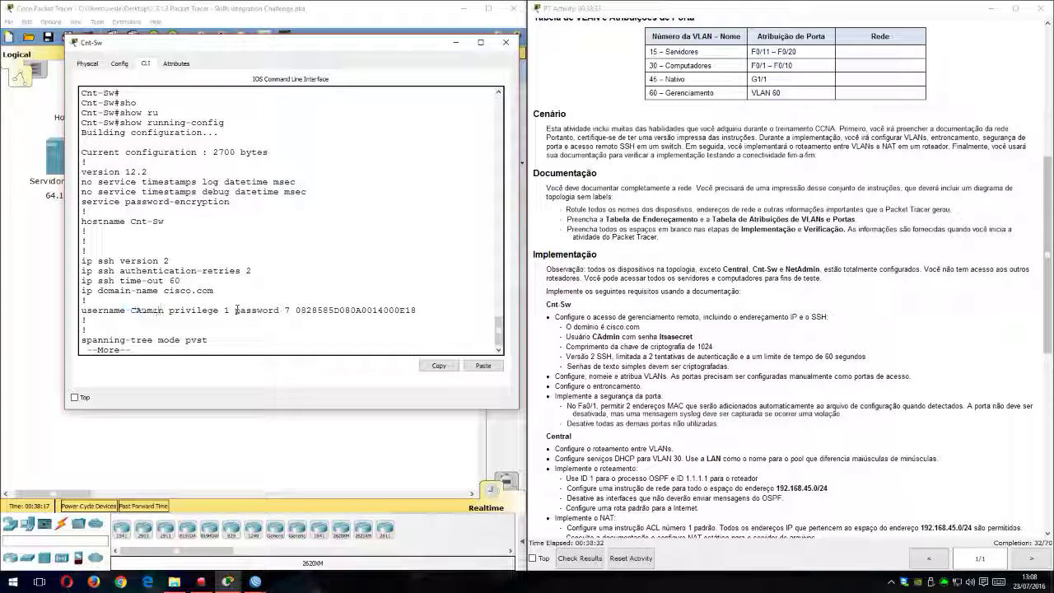
{"action": "left_click_drag", "start_coordinate": [227, 311], "coordinate": [417, 311]}
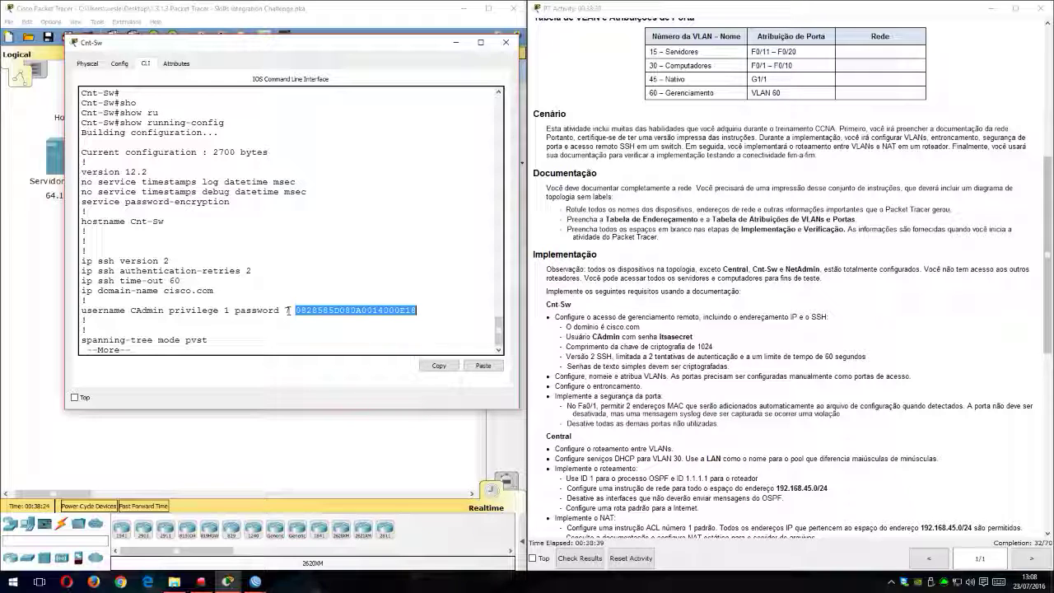
Step: Review the access VLAN and port-security settings of FastEthernet0/1 and page through the remaining access ports in the running configuration
{"action": "key", "text": "space"}
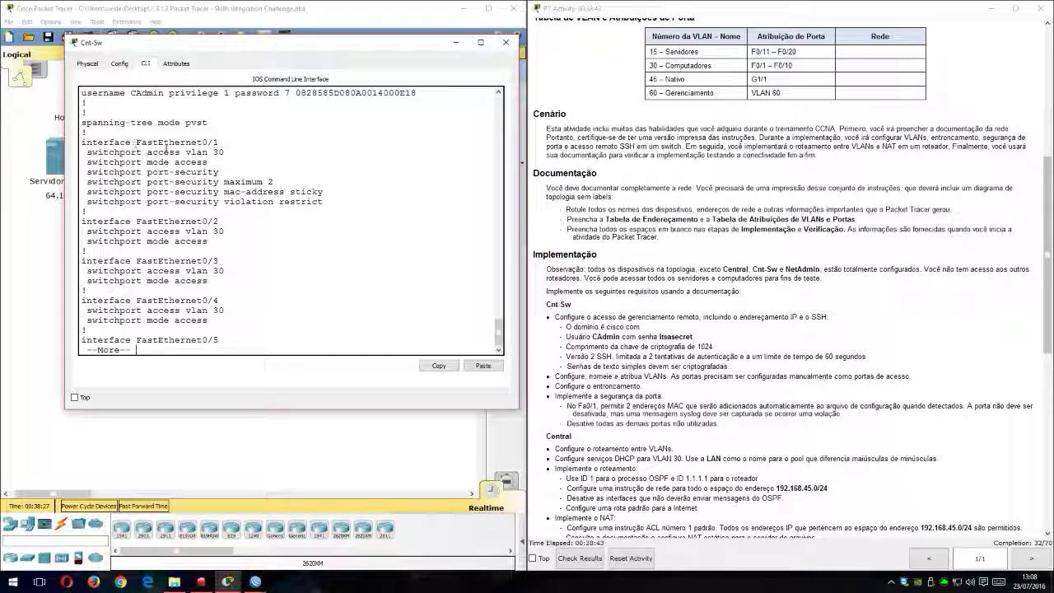
{"action": "left_click_drag", "start_coordinate": [102, 152], "coordinate": [226, 152]}
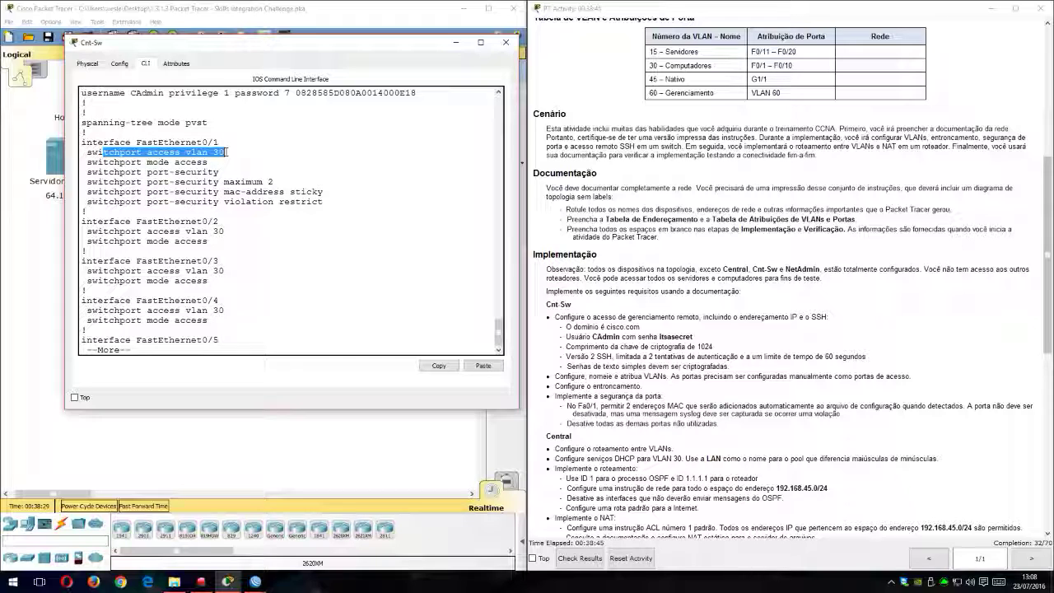
{"action": "left_click_drag", "start_coordinate": [137, 162], "coordinate": [206, 164]}
{"action": "left_click_drag", "start_coordinate": [122, 174], "coordinate": [302, 194]}
{"action": "left_click", "coordinate": [279, 214]}
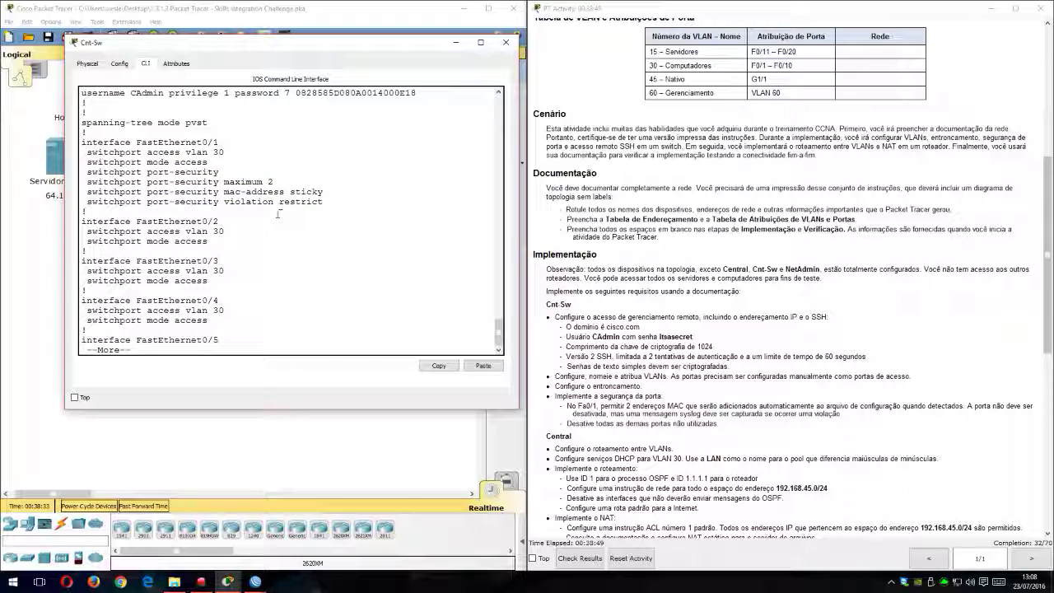
{"action": "key", "text": "space"}
{"action": "key", "text": "space"}
{"action": "key", "text": "space"}
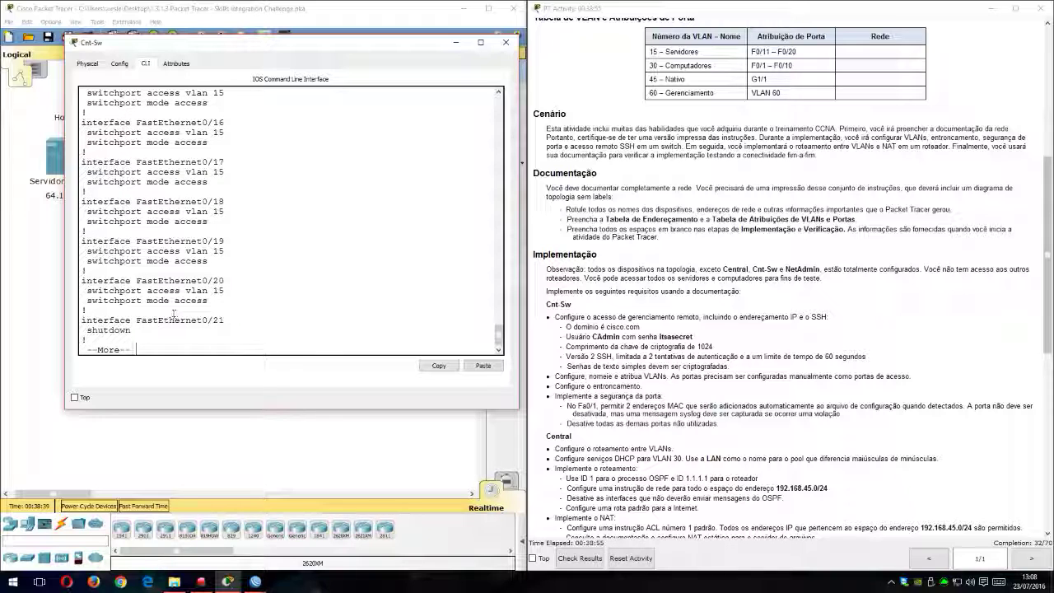
Step: Examine GigabitEthernet0/1's native VLAN, allowed VLANs and trunk mode in the running configuration
{"action": "key", "text": "space"}
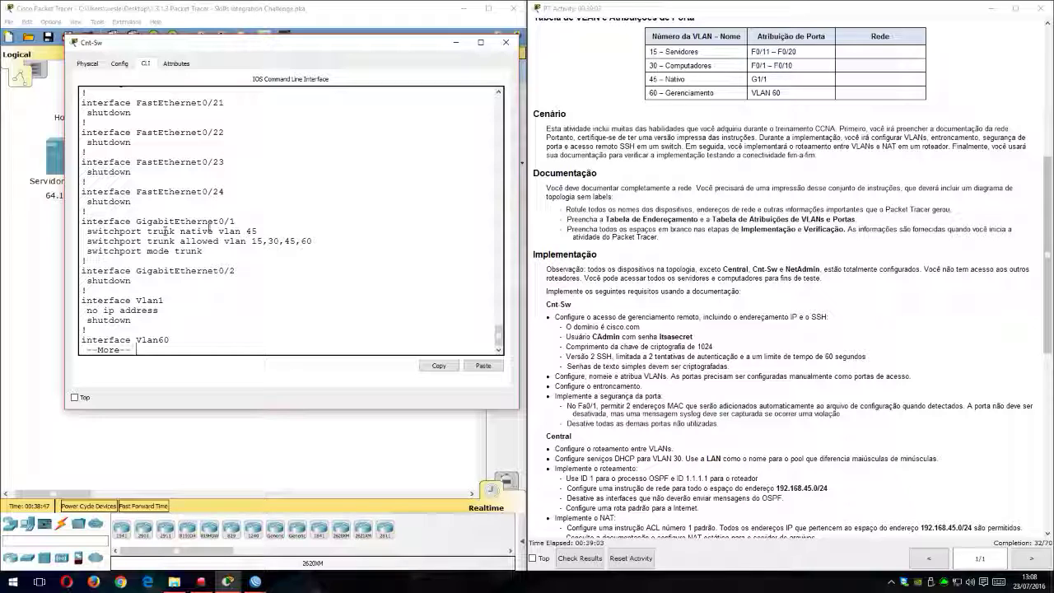
{"action": "left_click_drag", "start_coordinate": [185, 224], "coordinate": [219, 233]}
{"action": "left_click", "coordinate": [256, 233]}
{"action": "left_click_drag", "start_coordinate": [113, 242], "coordinate": [306, 242]}
{"action": "left_click", "coordinate": [306, 244]}
{"action": "left_click_drag", "start_coordinate": [98, 251], "coordinate": [225, 246]}
{"action": "left_click", "coordinate": [255, 237]}
{"action": "double_click", "coordinate": [199, 251]}
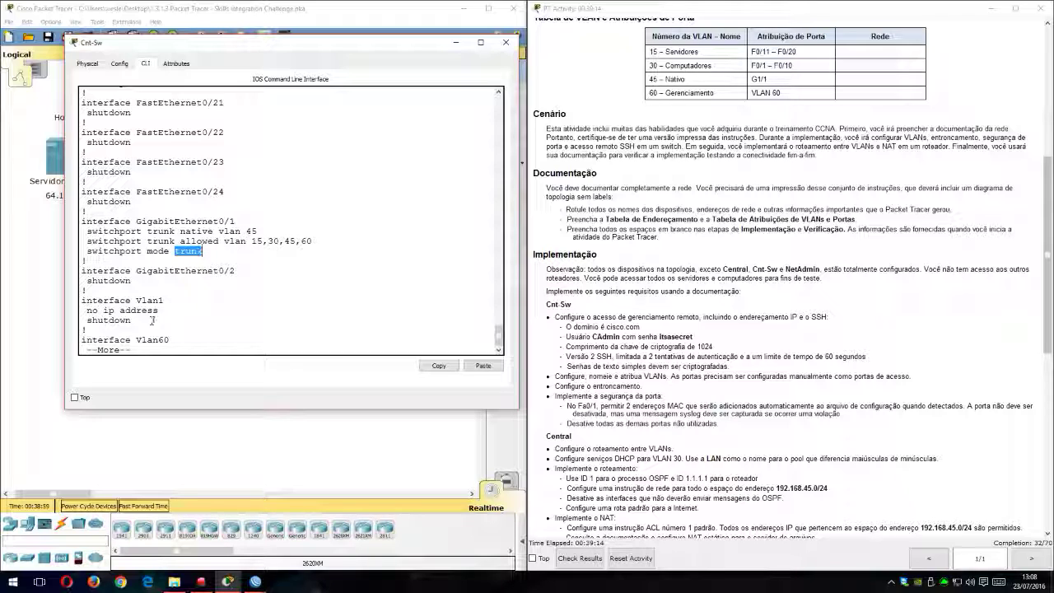
Step: Enlarge the Cnt-Sw window and check the Vlan60 interface address and default gateway at the end of the configuration
{"action": "left_click_drag", "start_coordinate": [200, 407], "coordinate": [200, 486]}
{"action": "key", "text": "space"}
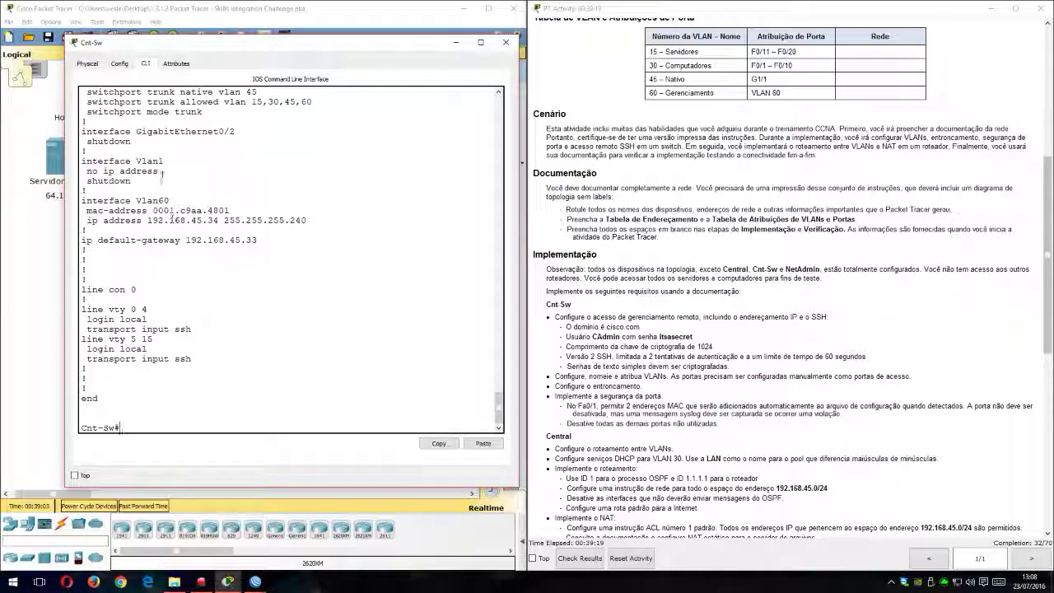
{"action": "left_click_drag", "start_coordinate": [93, 201], "coordinate": [181, 203]}
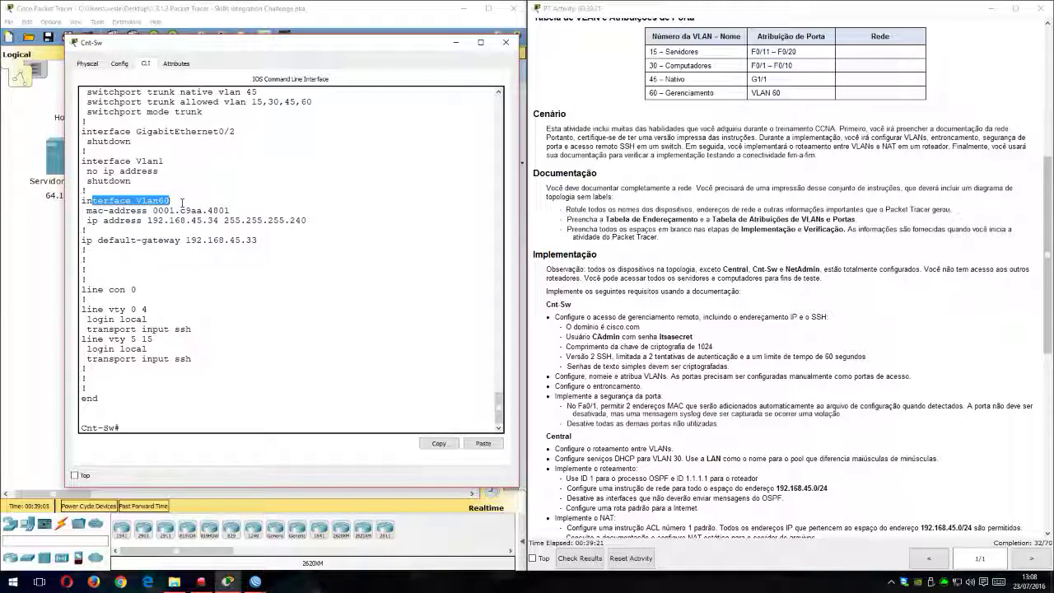
{"action": "left_click_drag", "start_coordinate": [96, 211], "coordinate": [235, 213]}
{"action": "left_click", "coordinate": [161, 162]}
{"action": "left_click_drag", "start_coordinate": [126, 222], "coordinate": [300, 224]}
{"action": "left_click_drag", "start_coordinate": [121, 241], "coordinate": [274, 246]}
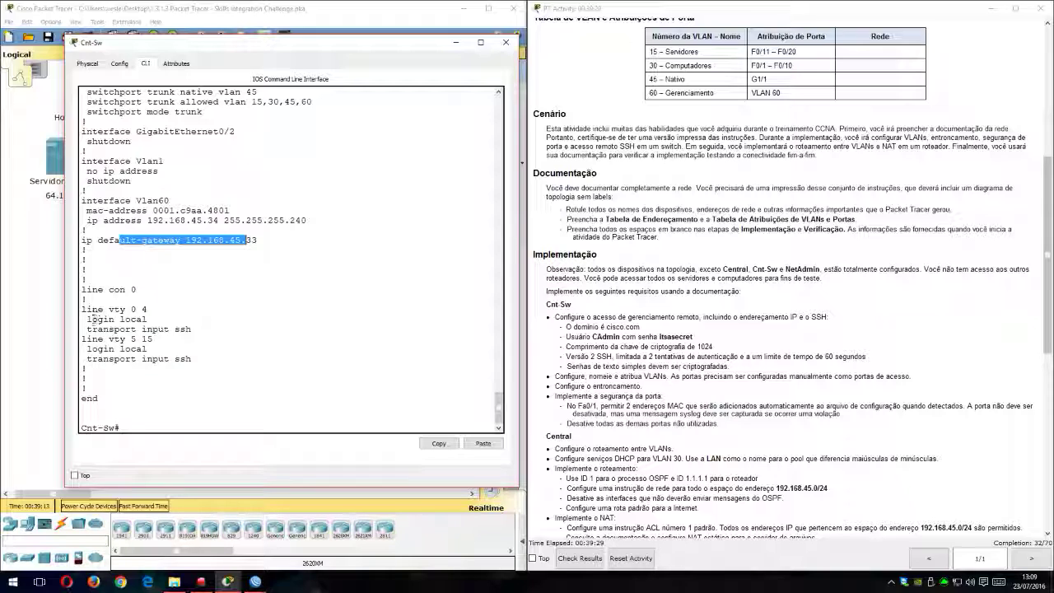
Step: Check the login local and transport input ssh settings of Cnt-Sw's vty lines
{"action": "left_click_drag", "start_coordinate": [87, 309], "coordinate": [146, 328]}
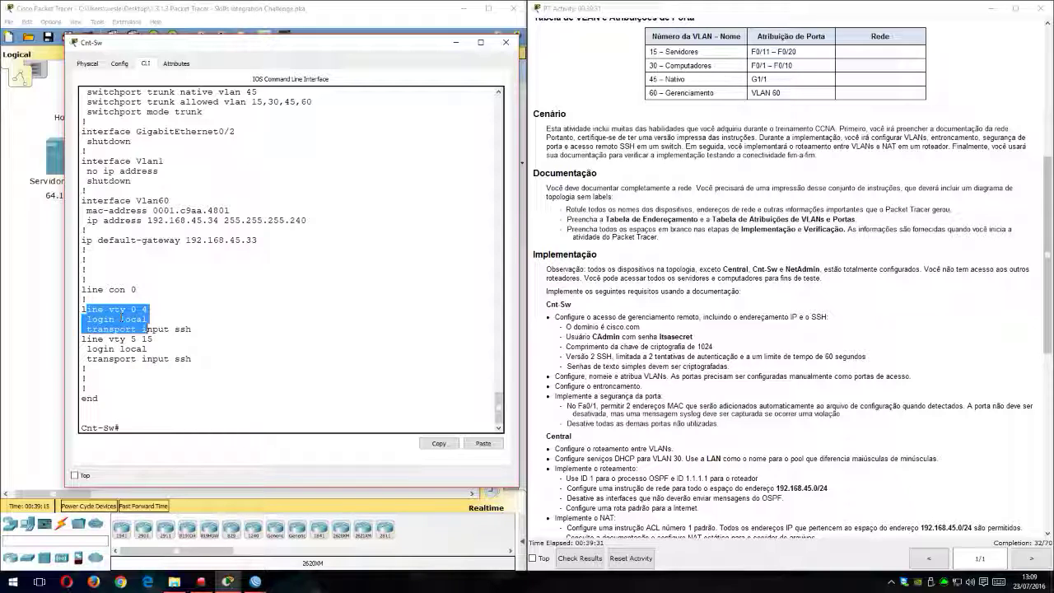
{"action": "left_click", "coordinate": [117, 310]}
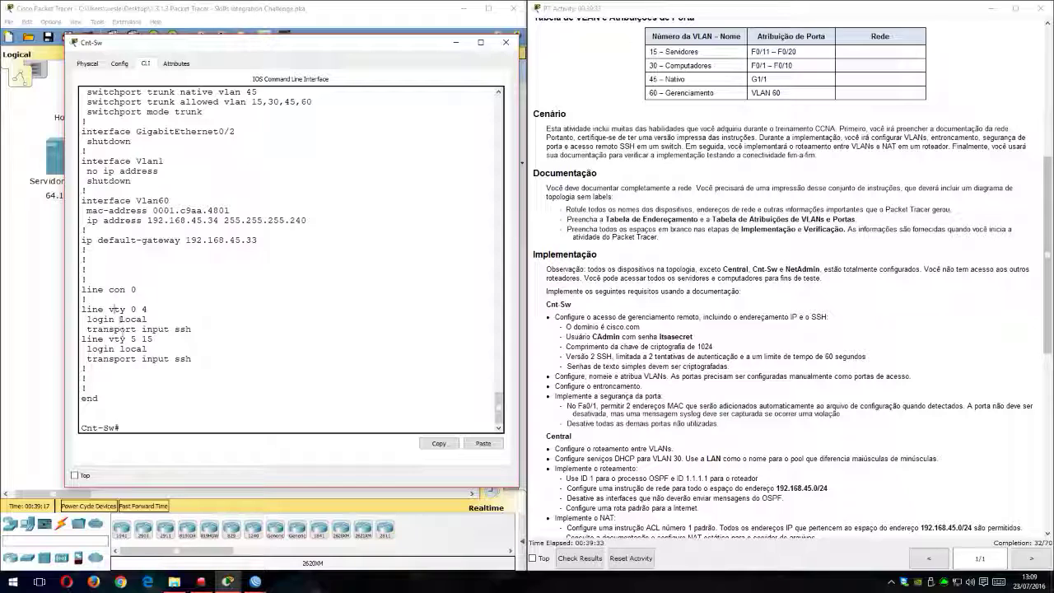
{"action": "left_click_drag", "start_coordinate": [115, 320], "coordinate": [137, 330]}
{"action": "left_click", "coordinate": [149, 331]}
{"action": "left_click_drag", "start_coordinate": [90, 332], "coordinate": [166, 330]}
{"action": "left_click", "coordinate": [168, 335]}
{"action": "left_click", "coordinate": [180, 331]}
{"action": "double_click", "coordinate": [181, 331]}
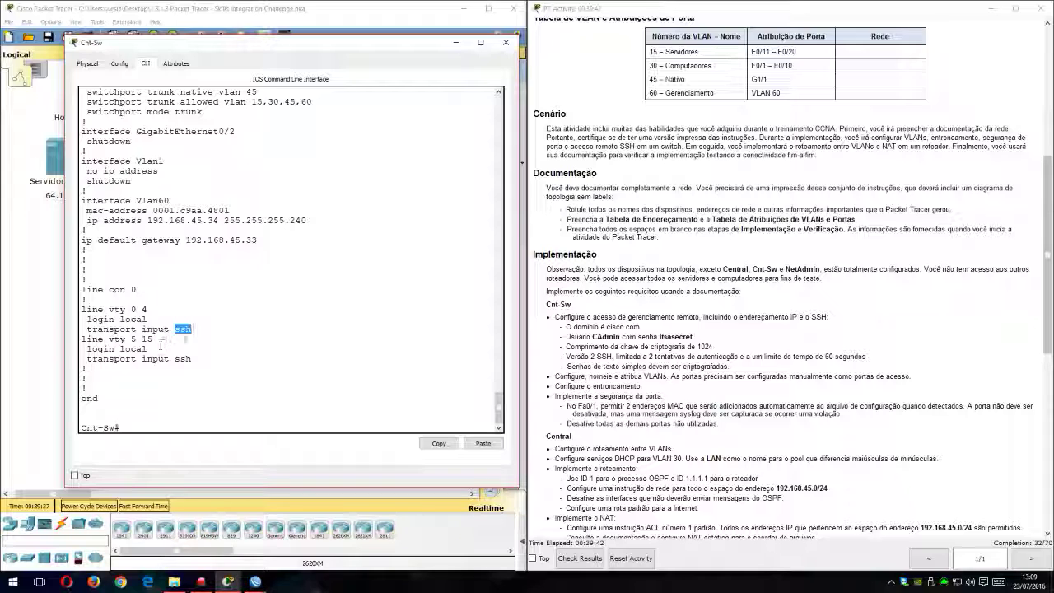
Step: Close Cnt-Sw, open the Central router's command line in a widened window and exit interface configuration to global configuration mode
{"action": "left_click", "coordinate": [505, 41]}
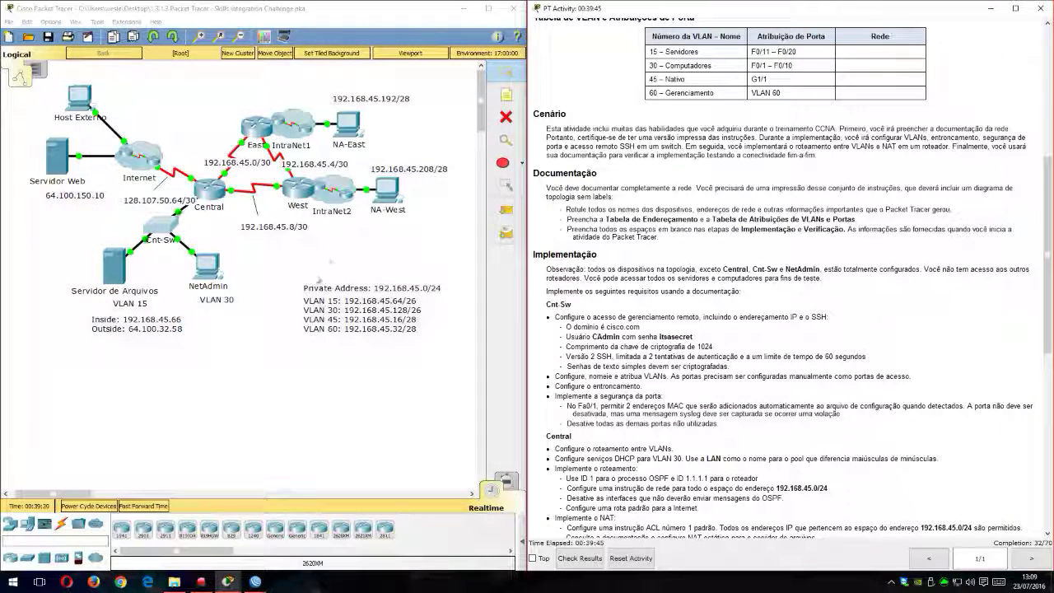
{"action": "left_click", "coordinate": [220, 187]}
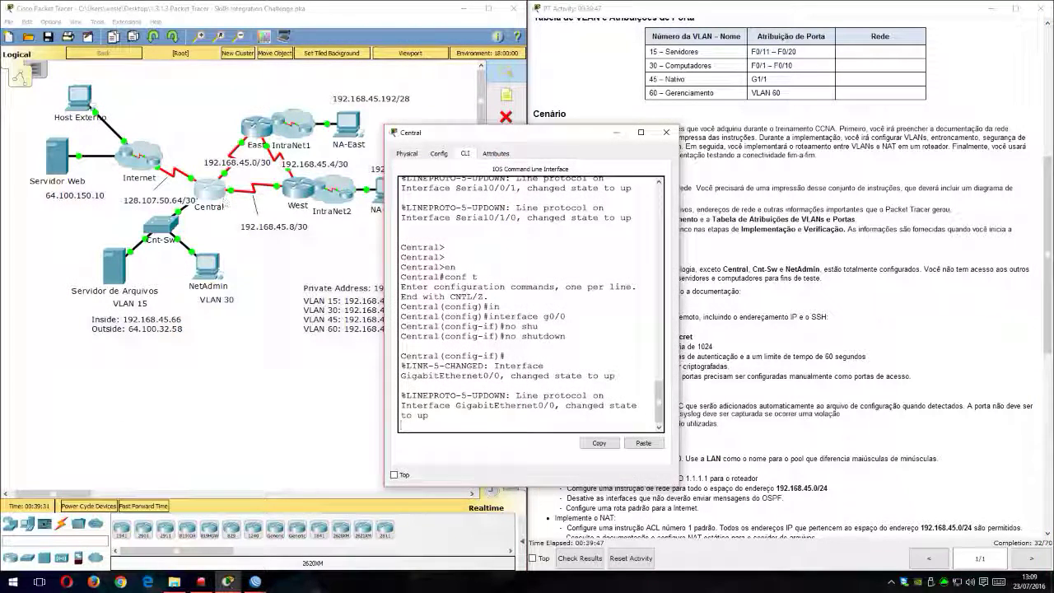
{"action": "key", "text": "Return"}
{"action": "key", "text": "Return"}
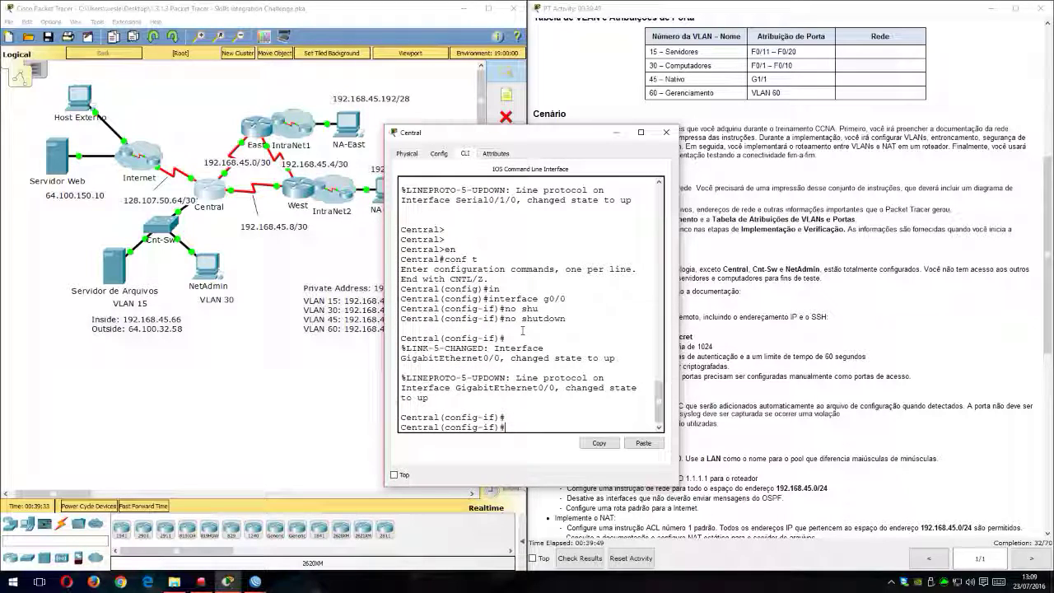
{"action": "type", "text": "exit"}
{"action": "key", "text": "Return"}
{"action": "key", "text": "Return"}
{"action": "key", "text": "Return"}
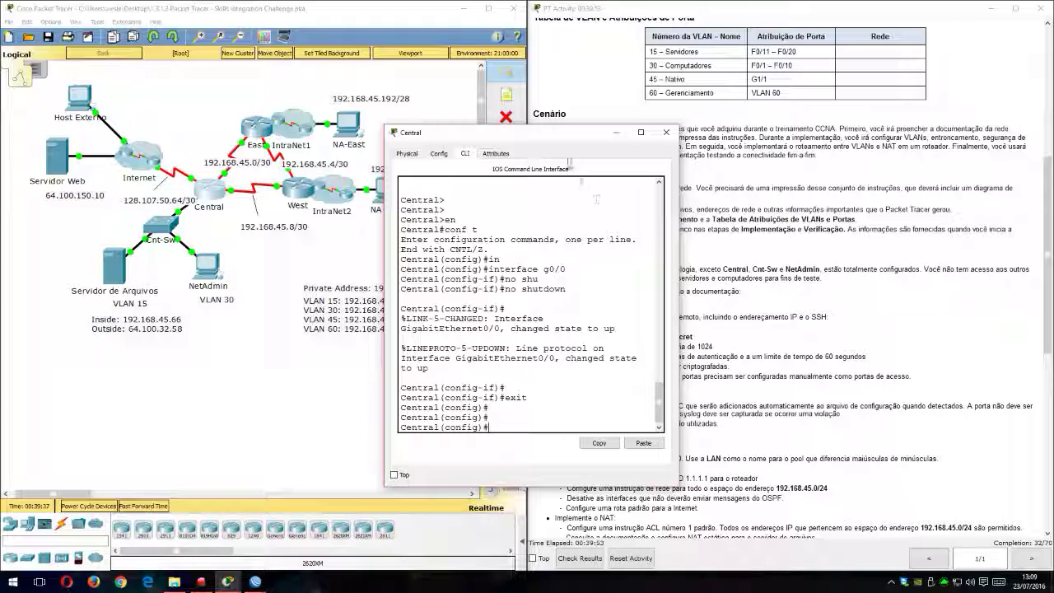
{"action": "left_click_drag", "start_coordinate": [508, 136], "coordinate": [195, 62]}
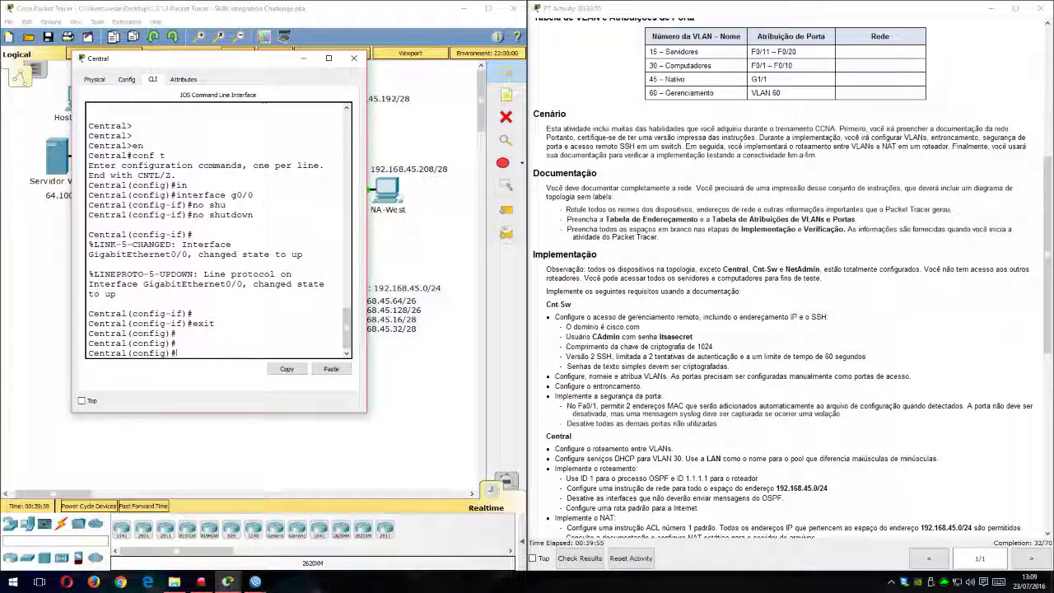
{"action": "left_click_drag", "start_coordinate": [366, 163], "coordinate": [489, 165]}
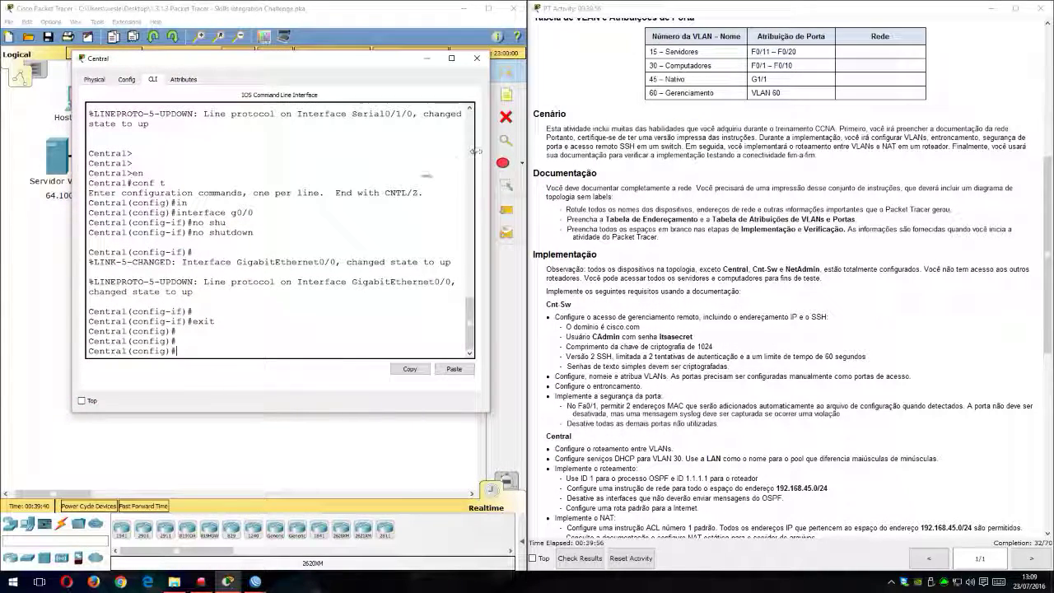
Step: Read Central's inter-VLAN routing requirement, then consult the topology and Central's subinterfaces in the addressing table
{"action": "scroll", "coordinate": [698, 395], "scroll_direction": "down", "scroll_amount": 5}
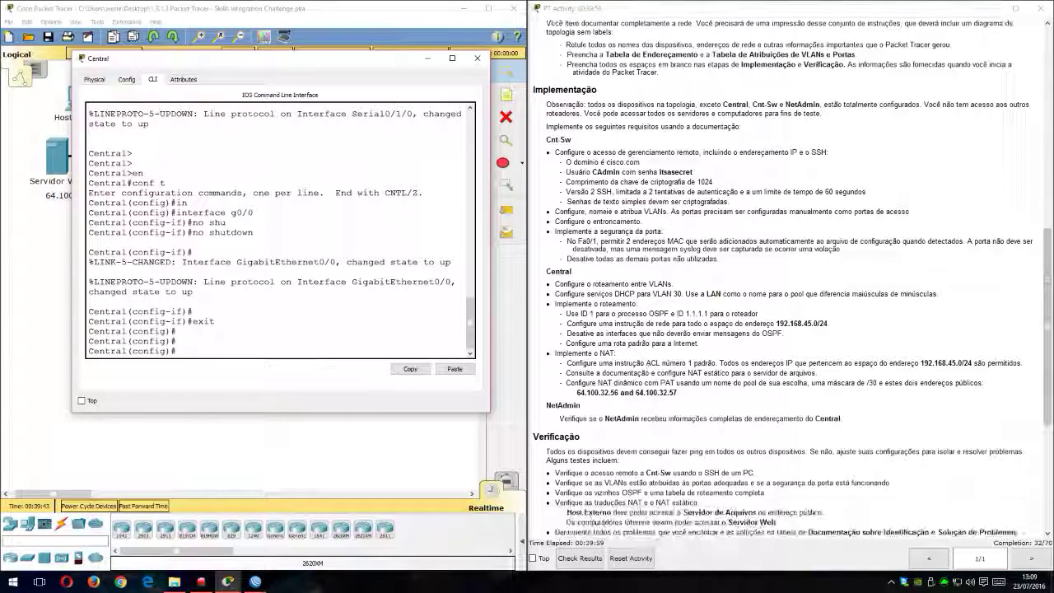
{"action": "left_click_drag", "start_coordinate": [574, 284], "coordinate": [658, 284]}
{"action": "left_click", "coordinate": [328, 354]}
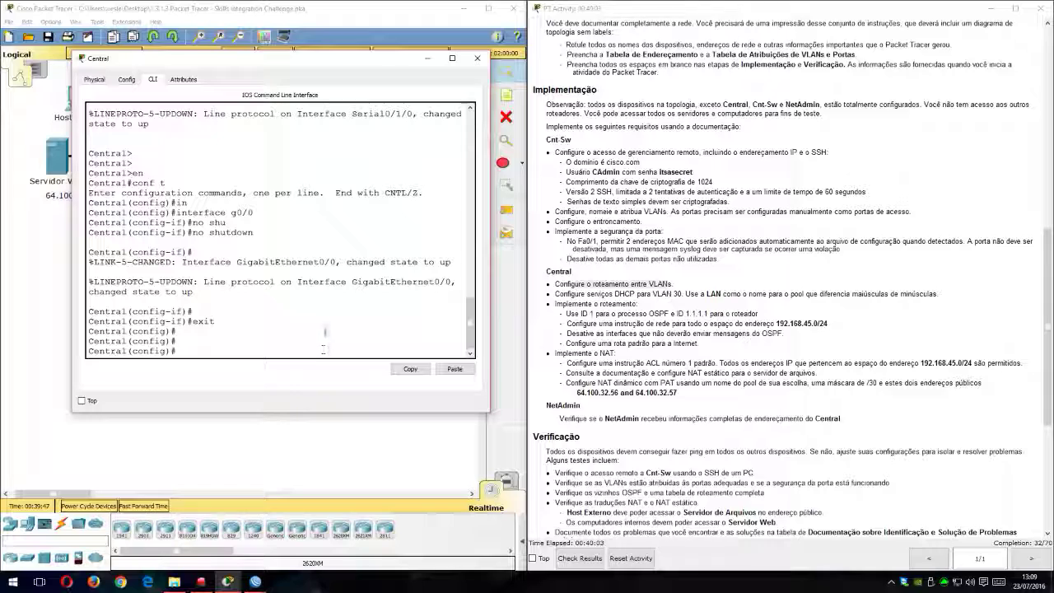
{"action": "left_click_drag", "start_coordinate": [369, 60], "coordinate": [752, 81]}
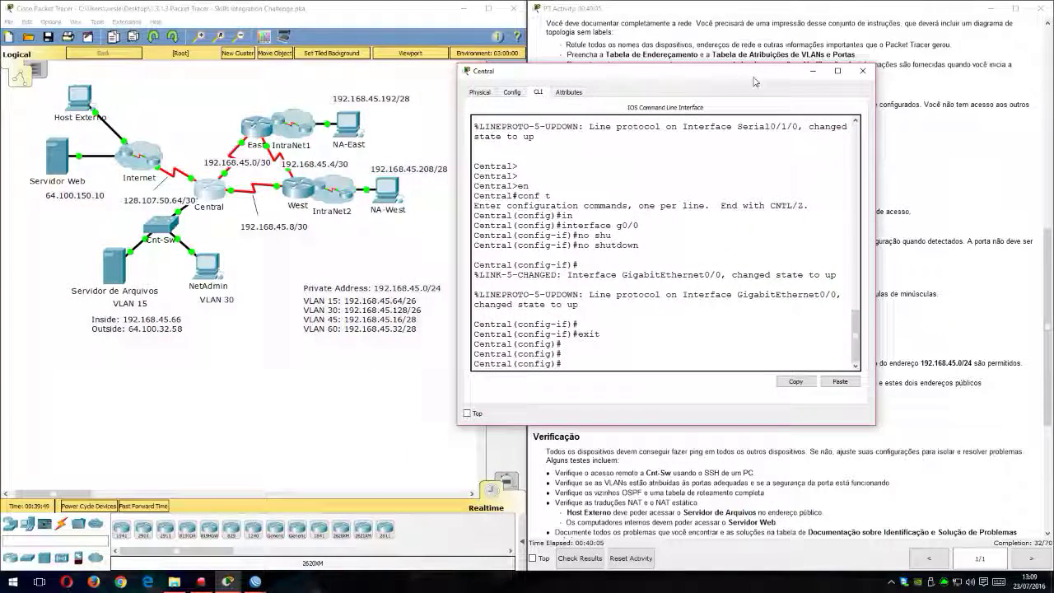
{"action": "left_click_drag", "start_coordinate": [656, 78], "coordinate": [351, 118]}
{"action": "scroll", "coordinate": [807, 239], "scroll_direction": "up", "scroll_amount": 4}
{"action": "scroll", "coordinate": [678, 250], "scroll_direction": "up", "scroll_amount": 2}
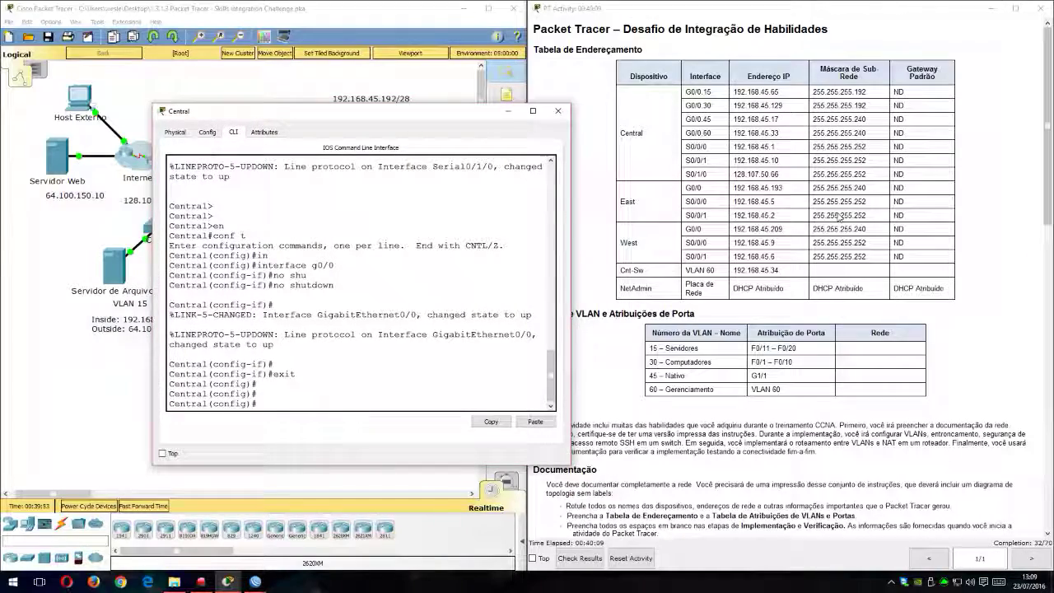
{"action": "left_click_drag", "start_coordinate": [432, 111], "coordinate": [569, 84]}
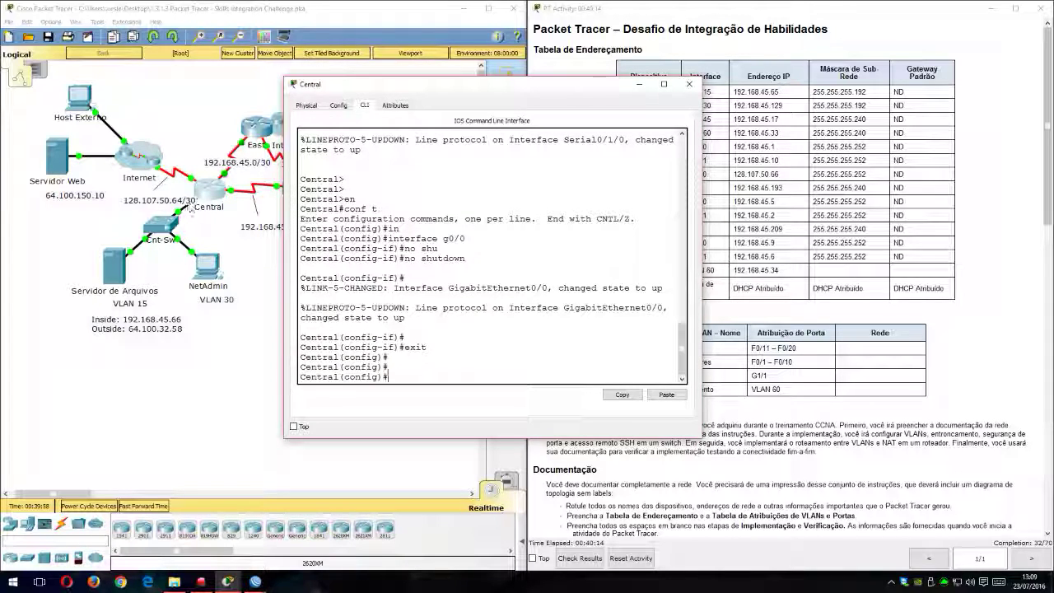
{"action": "left_click_drag", "start_coordinate": [549, 90], "coordinate": [371, 55]}
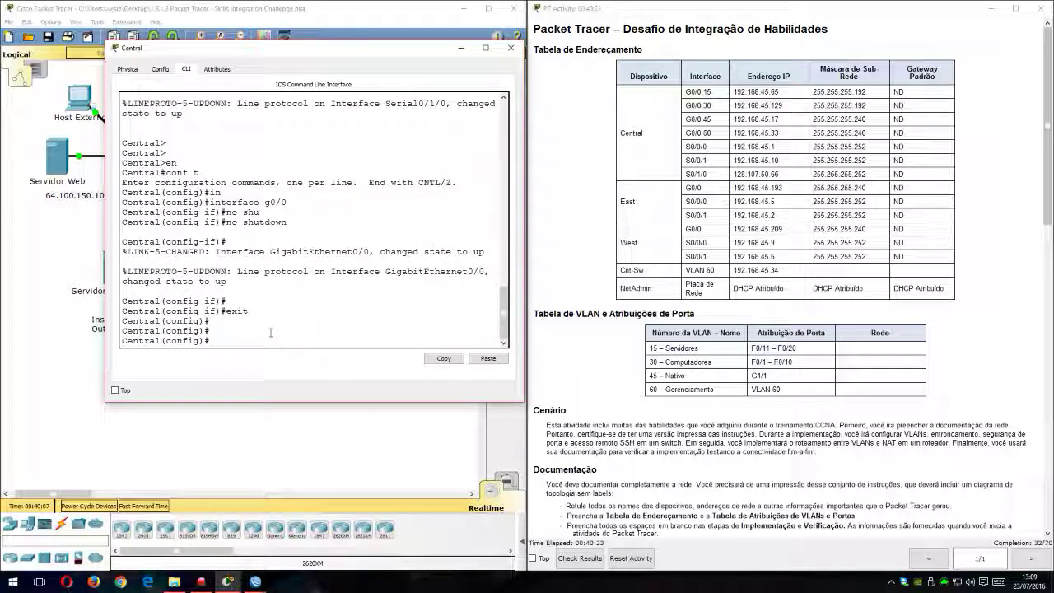
Step: Create subinterface g0/0.15 on Central and enter its configuration
{"action": "type", "text": "in"}
{"action": "key", "text": "Tab"}
{"action": "type", "text": "g"}
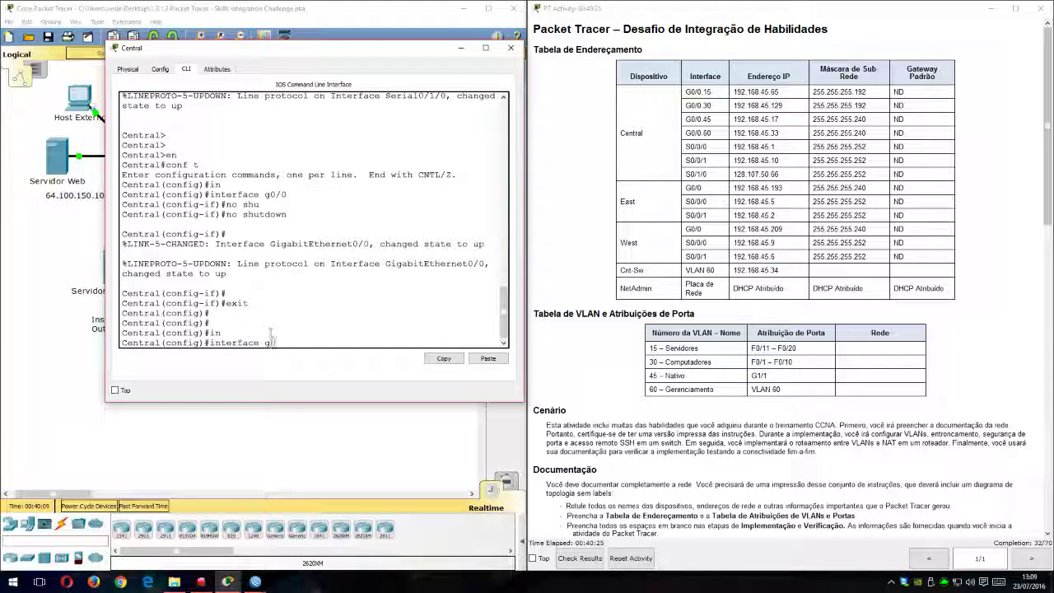
{"action": "type", "text": "0/0.15"}
{"action": "key", "text": "Return"}
{"action": "key", "text": "Return"}
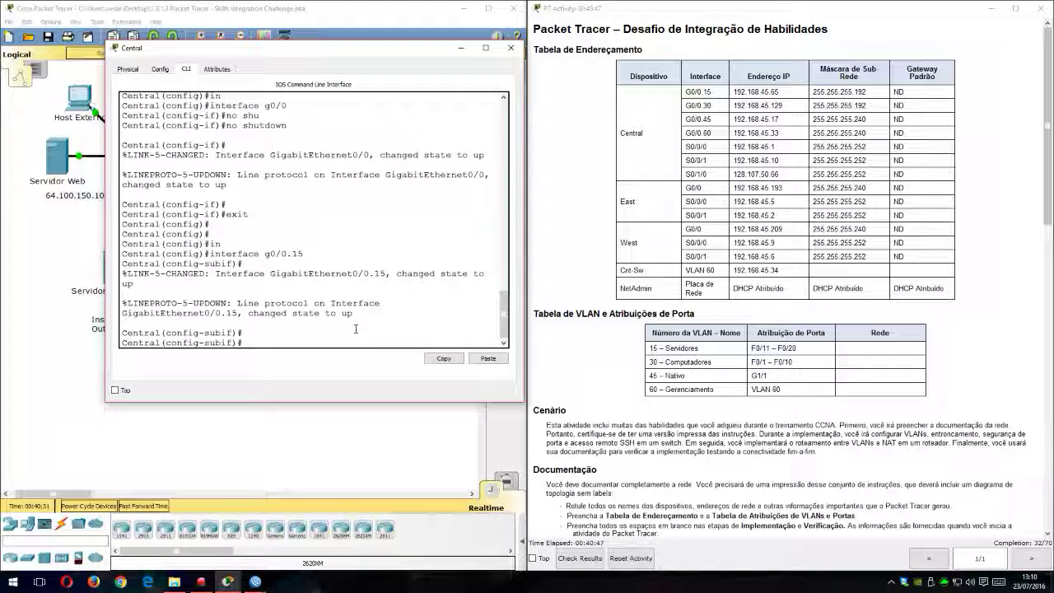
Step: Begin the encapsulation dot1Q command for Central's subinterface g0/0.15
{"action": "type", "text": "en"}
{"action": "key", "text": "Tab"}
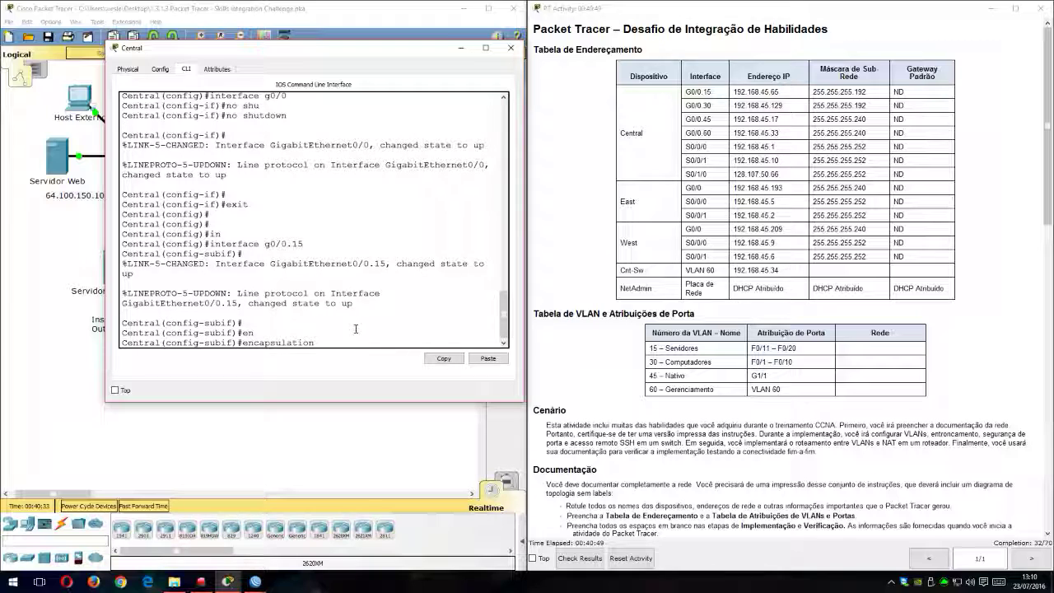
{"action": "type", "text": "do"}
{"action": "key", "text": "Tab"}
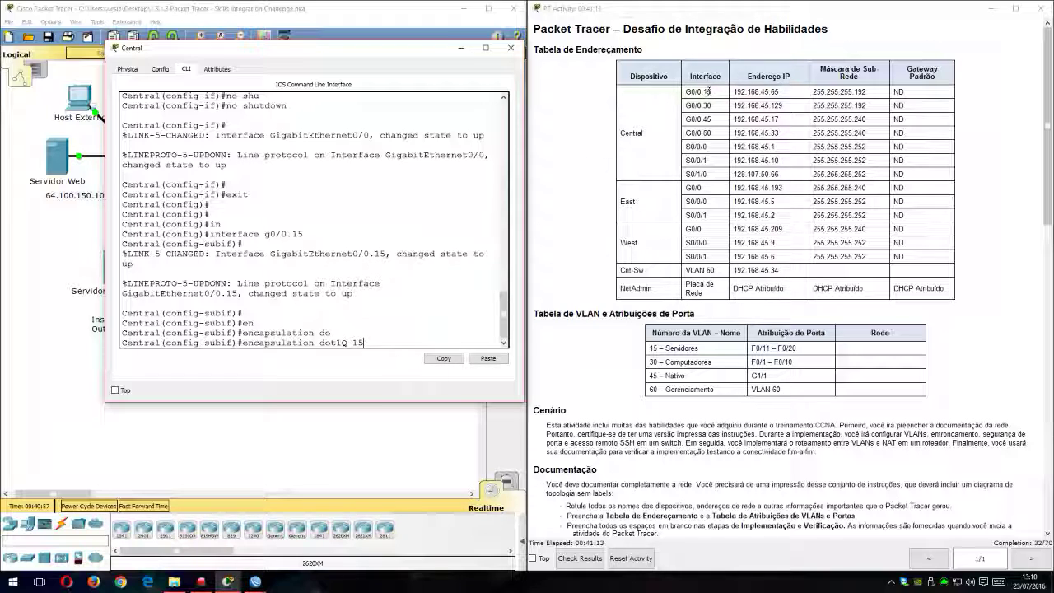
Step: Apply dot1Q encapsulation for VLAN 15 to Central's subinterface g0/0.15
{"action": "mouse_move", "coordinate": [386, 252]}
{"action": "left_mouse_down"}
{"action": "mouse_move", "coordinate": [383, 262]}
{"action": "mouse_move", "coordinate": [370, 254]}
{"action": "left_mouse_up"}
{"action": "left_click", "coordinate": [379, 257]}
{"action": "left_click_drag", "start_coordinate": [385, 254], "coordinate": [372, 254]}
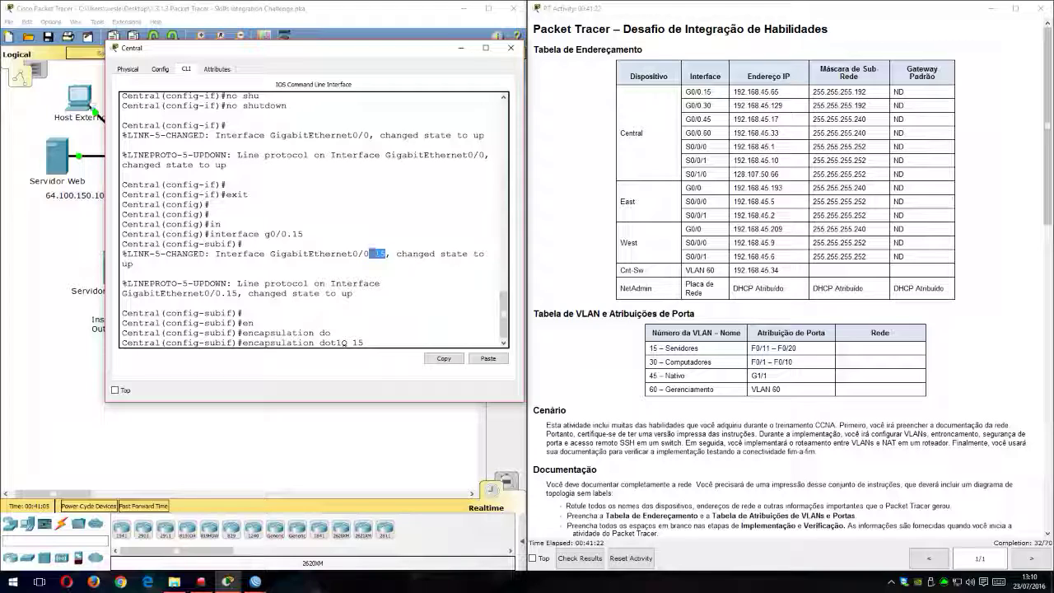
{"action": "left_click", "coordinate": [364, 338]}
{"action": "key", "text": "Return"}
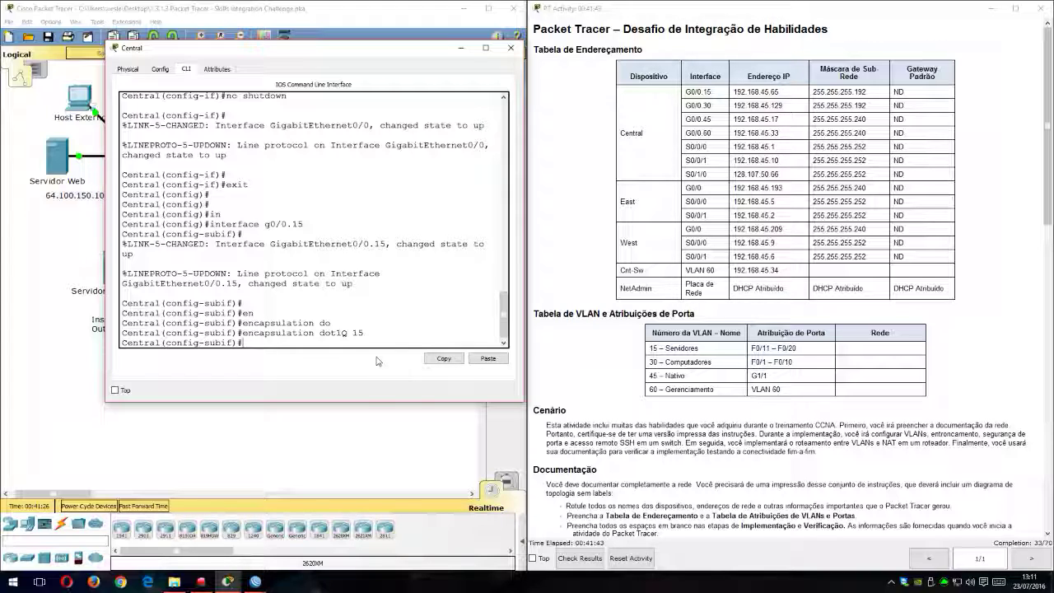
Step: Assign IP address 192.168.45.65 with mask 255.255.255.192 to Central's subinterface g0/0.15
{"action": "type", "text": "ip add"}
{"action": "key", "text": "Tab"}
{"action": "type", "text": "192.16"}
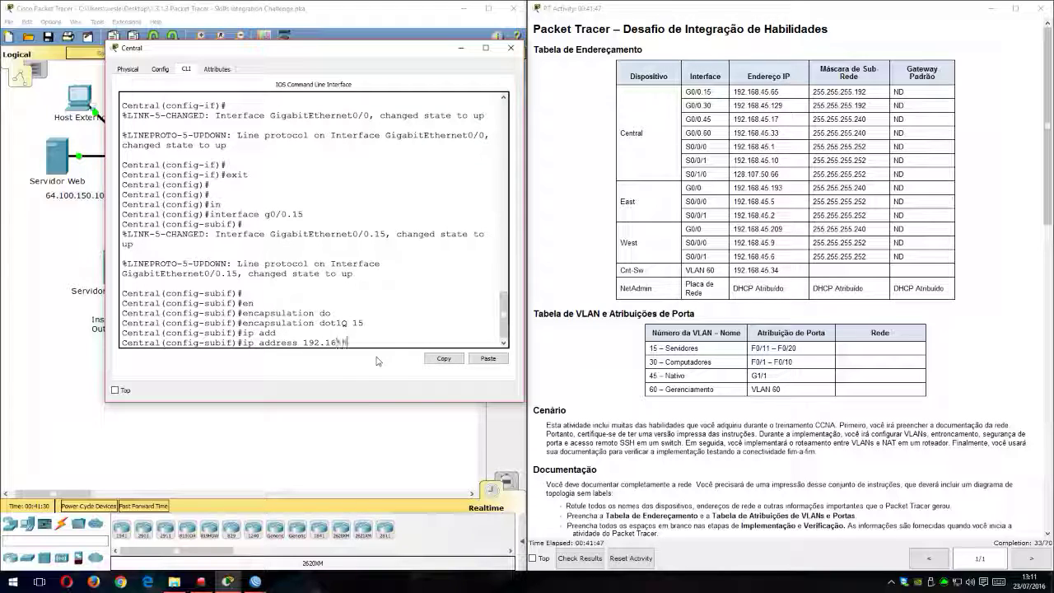
{"action": "type", "text": "8.45.65"}
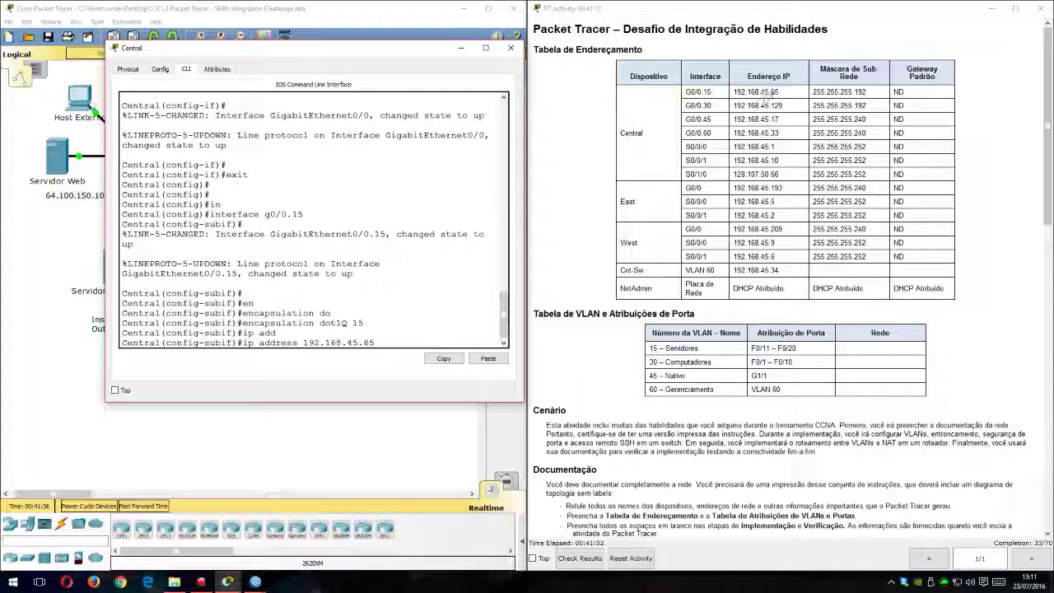
{"action": "type", "text": " 255.255.255.192"}
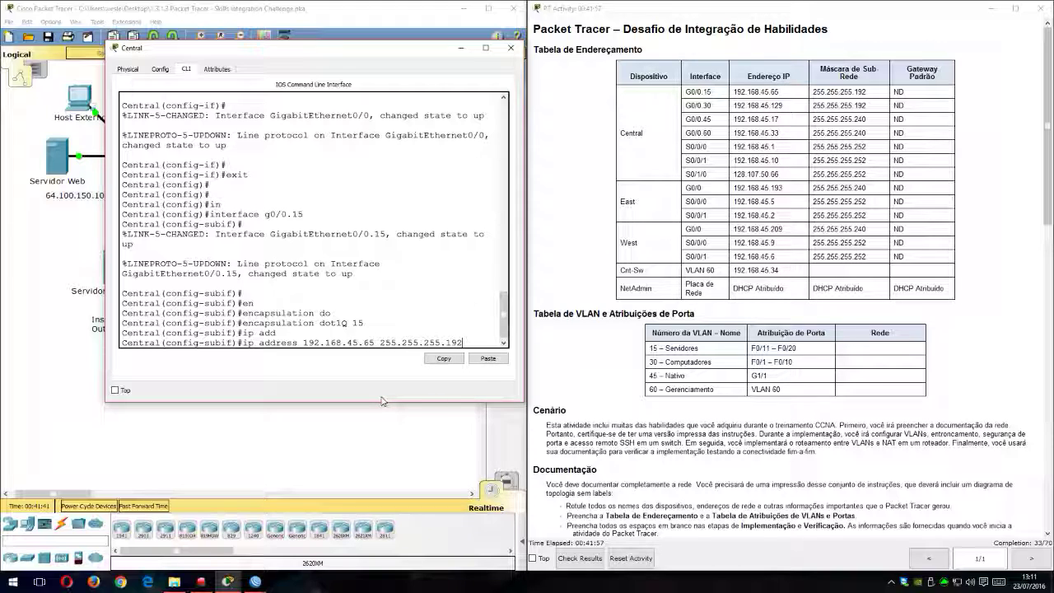
{"action": "key", "text": "Return"}
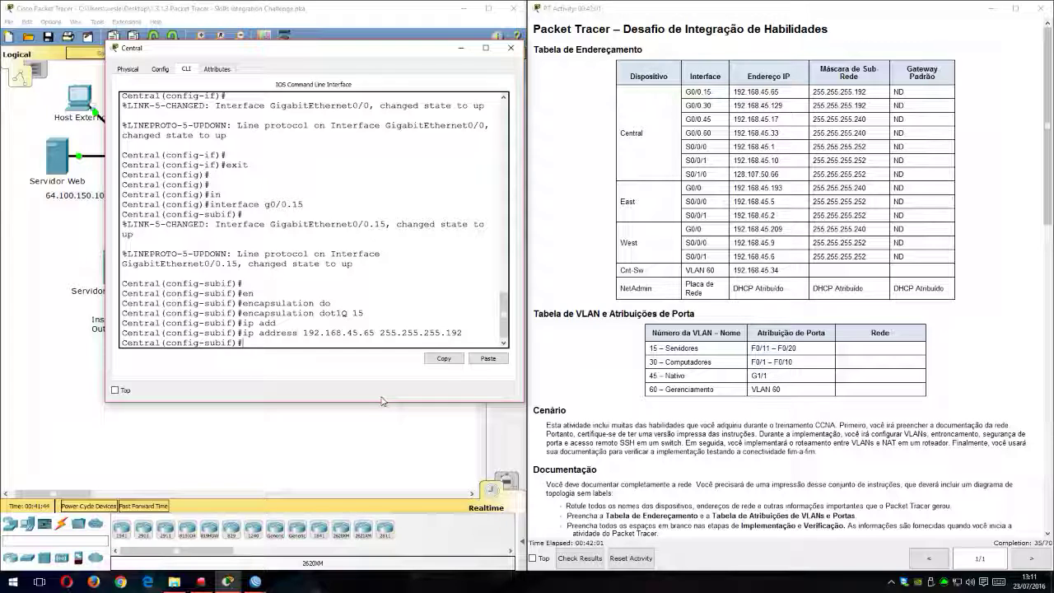
Step: List the available subinterface commands, check the topology behind the window, and mark g0/0.15 as a NAT inside interface
{"action": "type", "text": "?"}
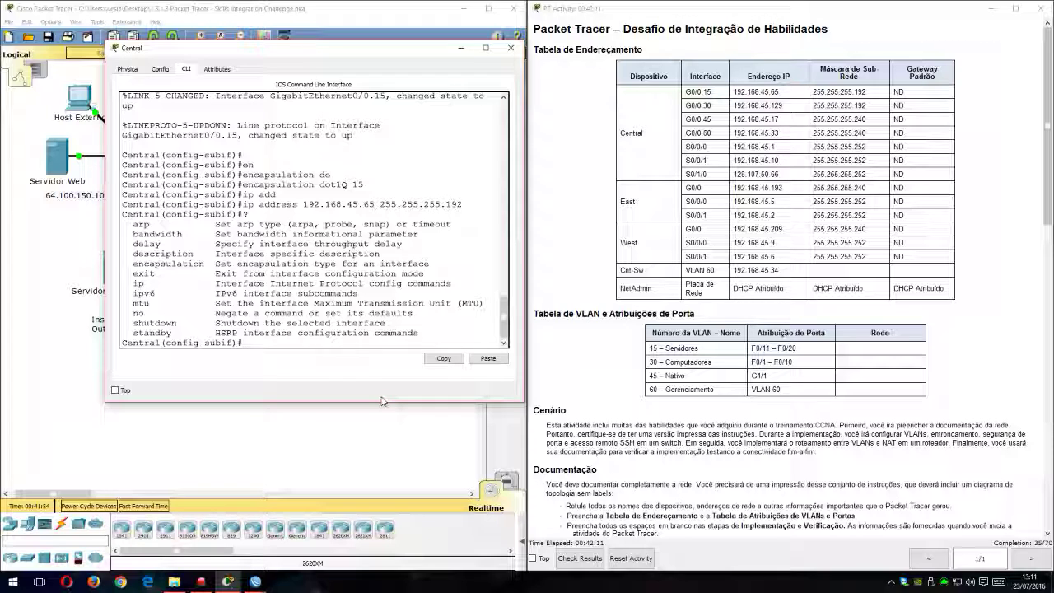
{"action": "left_click_drag", "start_coordinate": [387, 53], "coordinate": [813, 160]}
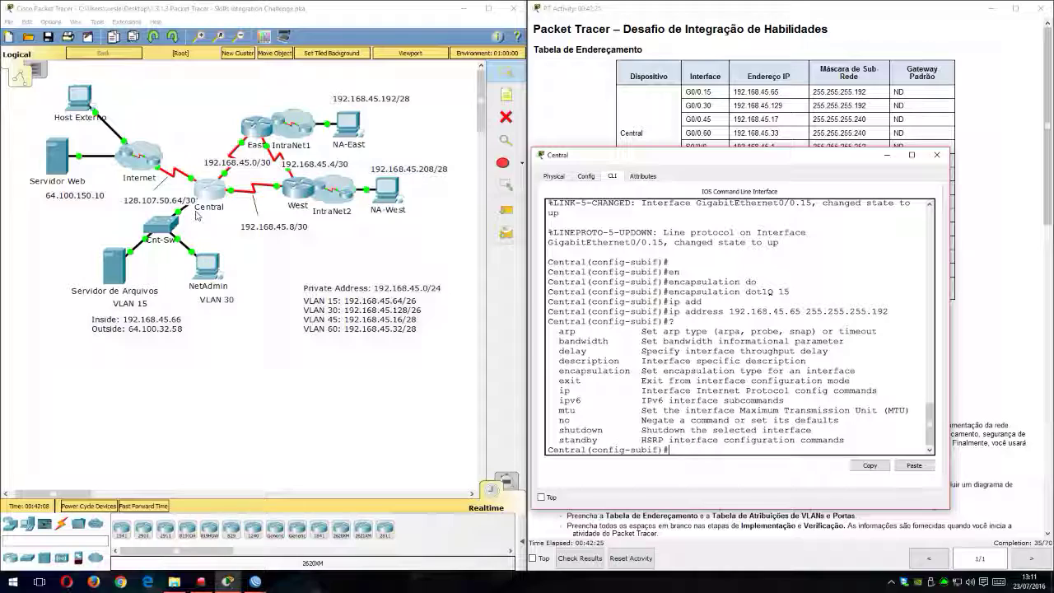
{"action": "left_click_drag", "start_coordinate": [767, 161], "coordinate": [454, 134]}
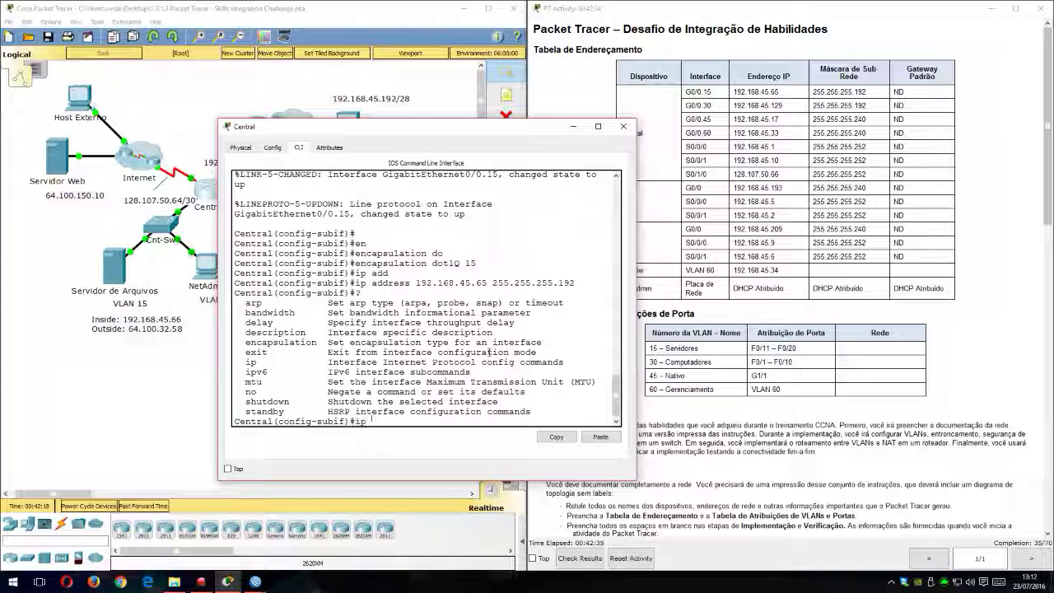
{"action": "type", "text": "na"}
{"action": "key", "text": "Tab"}
{"action": "type", "text": "in"}
{"action": "key", "text": "Tab"}
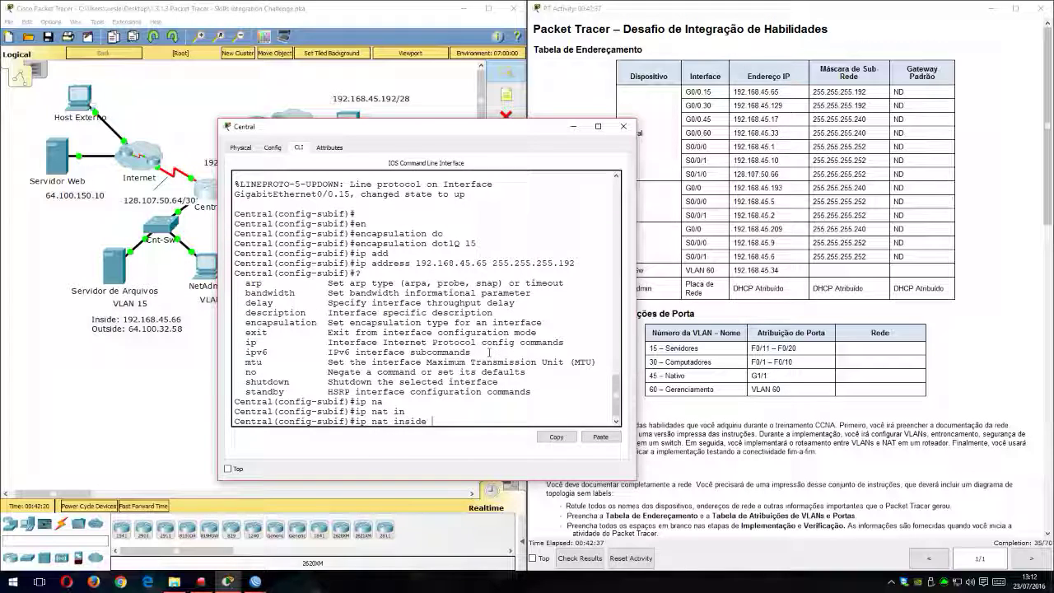
{"action": "key", "text": "Return"}
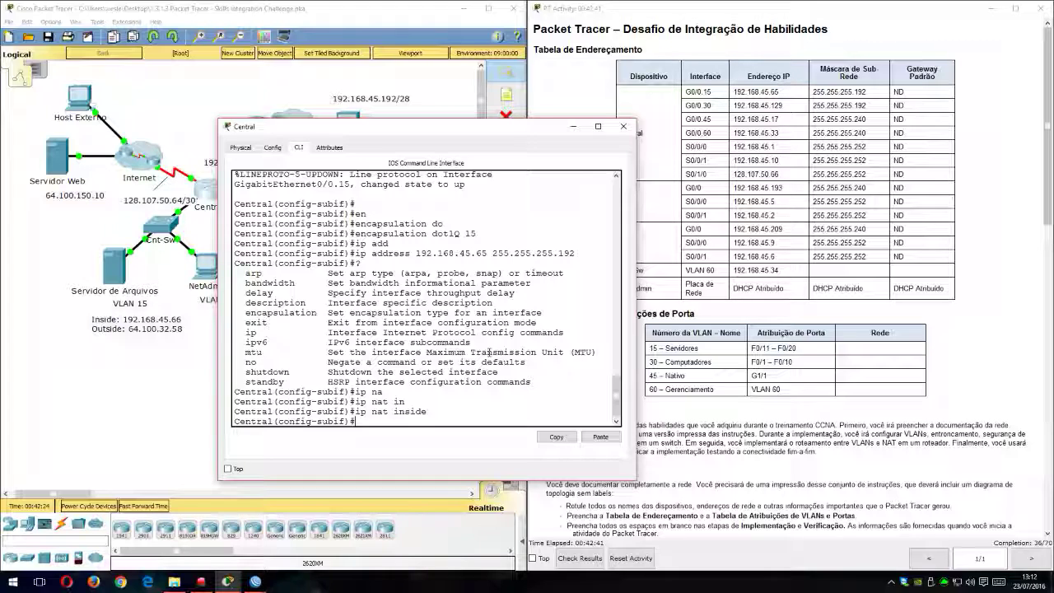
Step: Create subinterface g0/0.30 on Central and enter its configuration
{"action": "type", "text": "int g0/0.30"}
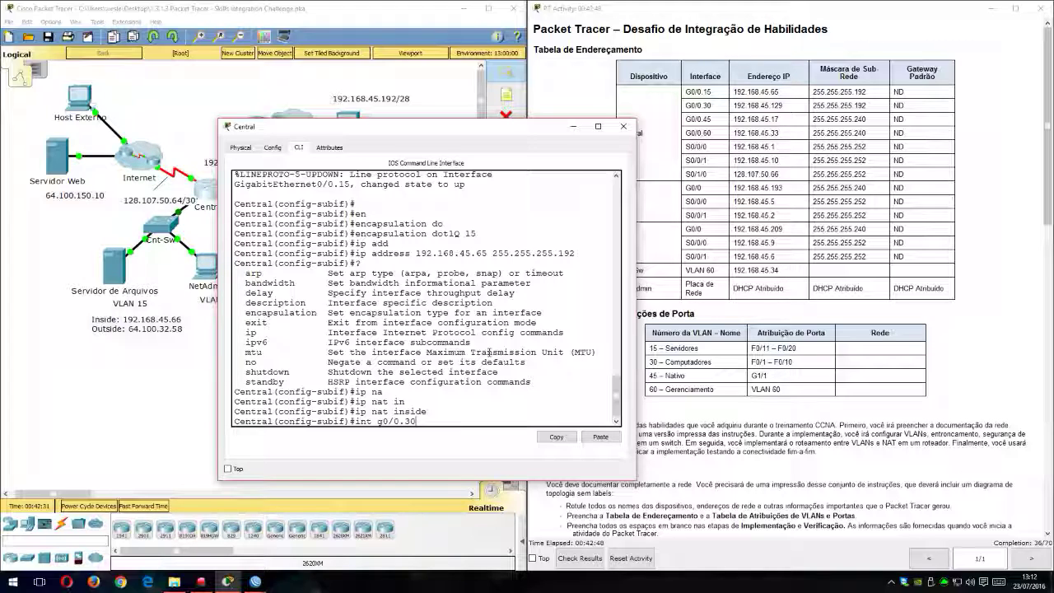
{"action": "key", "text": "Return"}
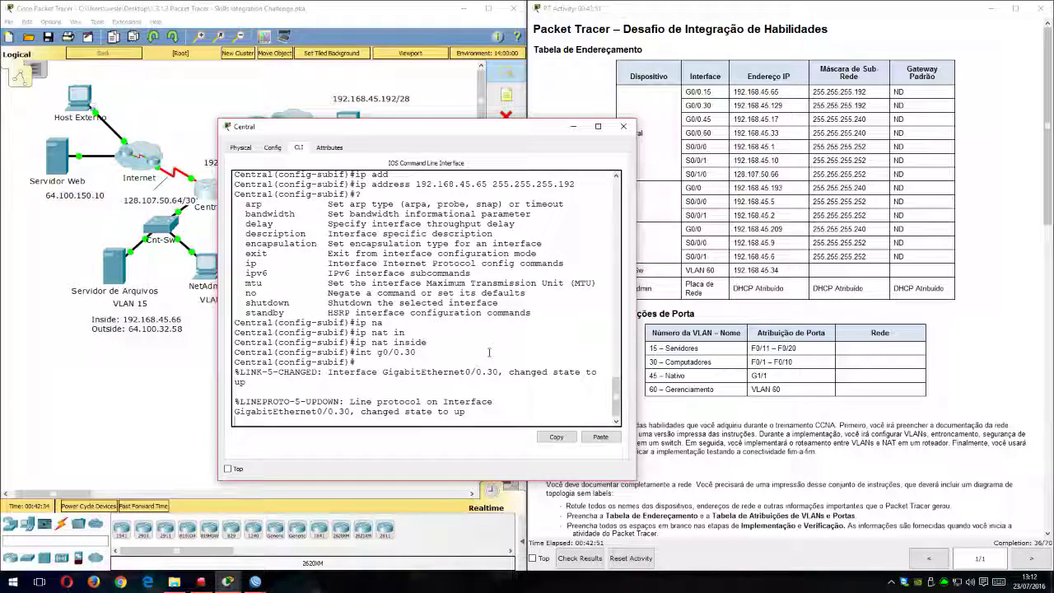
{"action": "key", "text": "Return"}
{"action": "key", "text": "Return"}
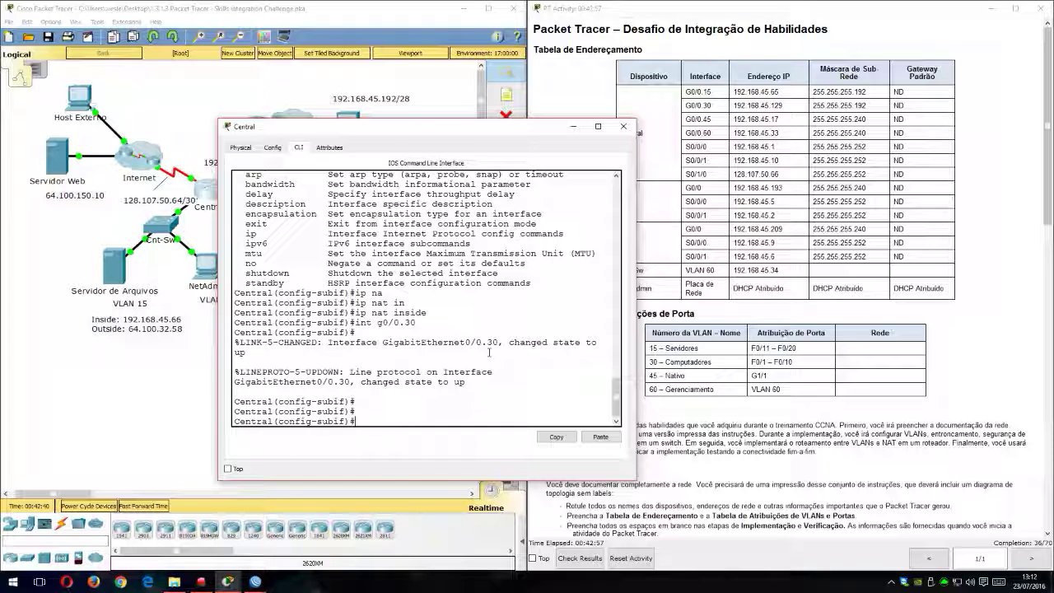
Step: Apply dot1Q encapsulation for VLAN 30 to Central's subinterface g0/0.30
{"action": "type", "text": "en"}
{"action": "key", "text": "Tab"}
{"action": "type", "text": "do"}
{"action": "key", "text": "Tab"}
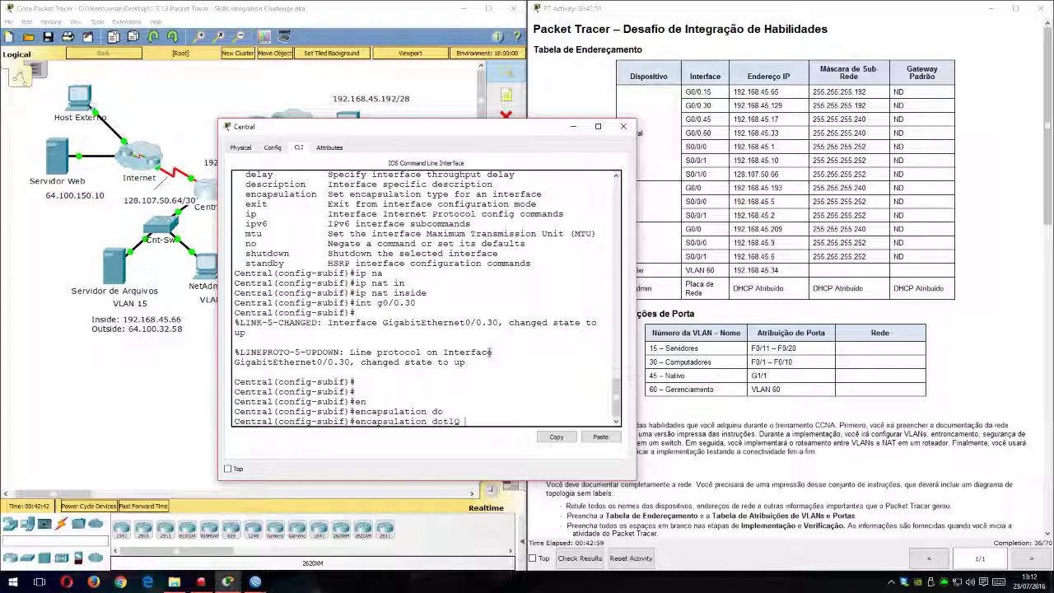
{"action": "type", "text": "30"}
{"action": "key", "text": "Return"}
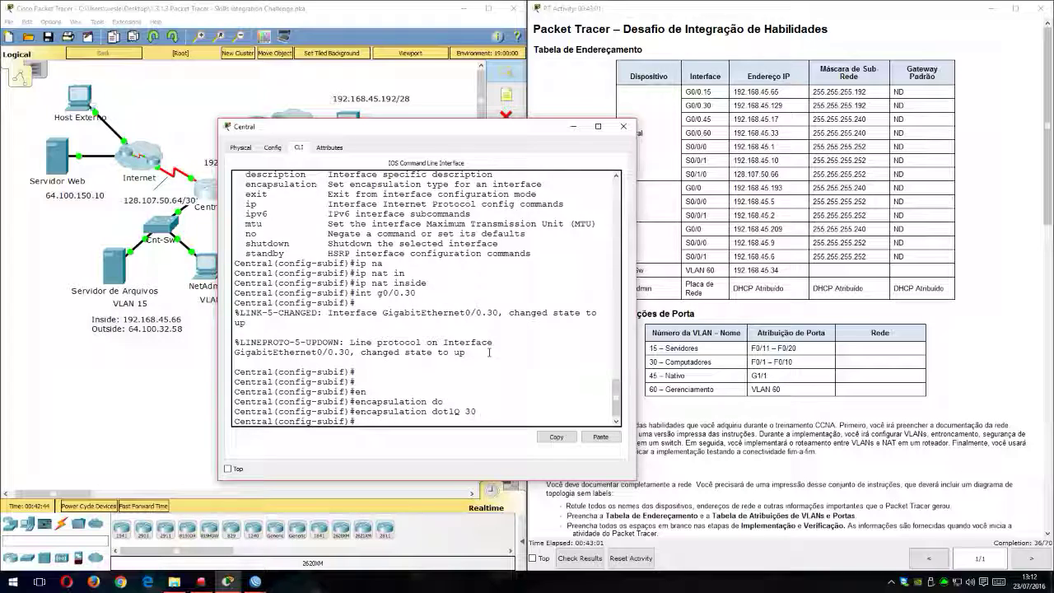
Step: Assign IP address 192.168.45.129 with mask 255.255.255.192 to Central's subinterface g0/0.30
{"action": "type", "text": "ip add"}
{"action": "key", "text": "Tab"}
{"action": "type", "text": "192.168.45."}
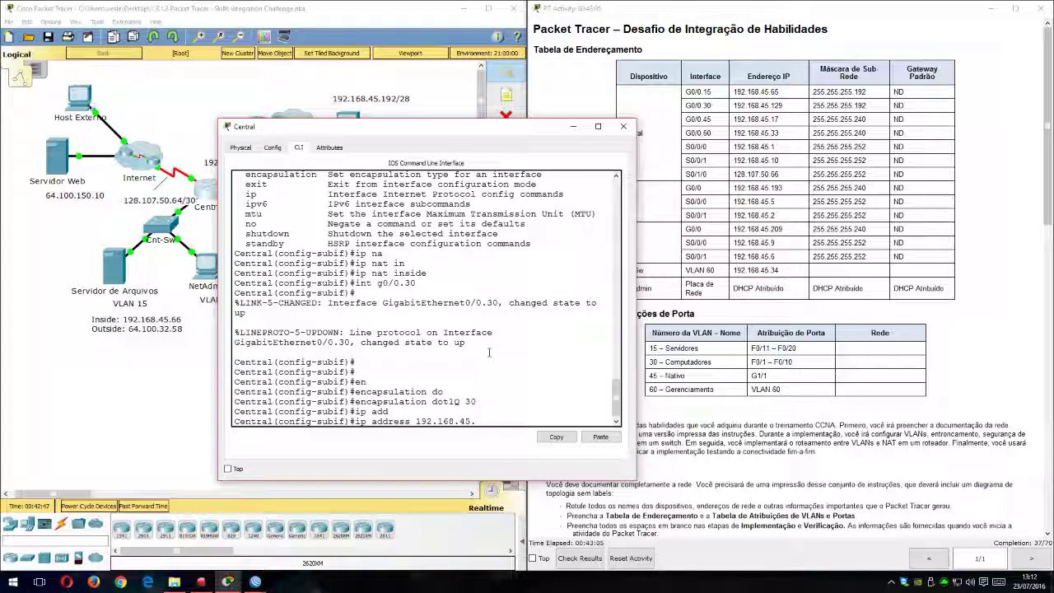
{"action": "type", "text": "129 255.255.255.192"}
{"action": "key", "text": "Return"}
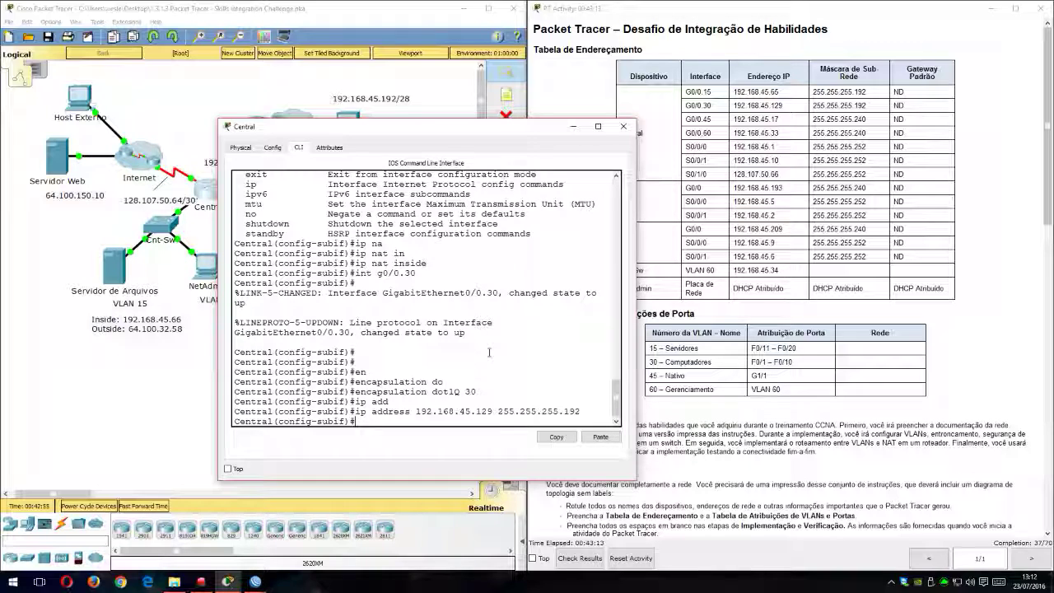
Step: Mark Central's subinterface g0/0.30 as a NAT inside interface
{"action": "type", "text": "ip na"}
{"action": "key", "text": "Tab"}
{"action": "type", "text": "in"}
{"action": "key", "text": "Tab"}
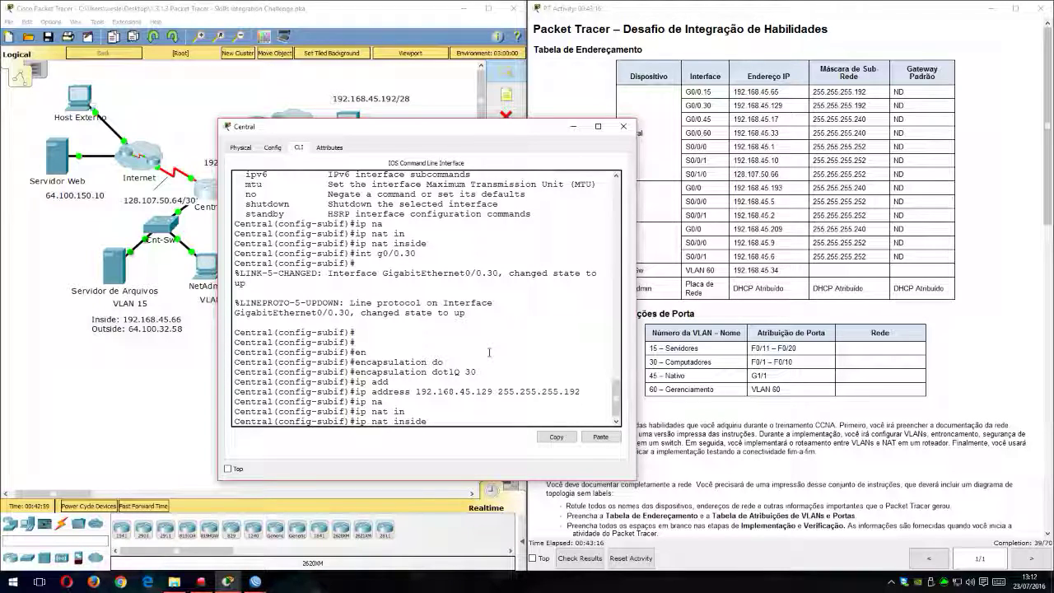
{"action": "key", "text": "Return"}
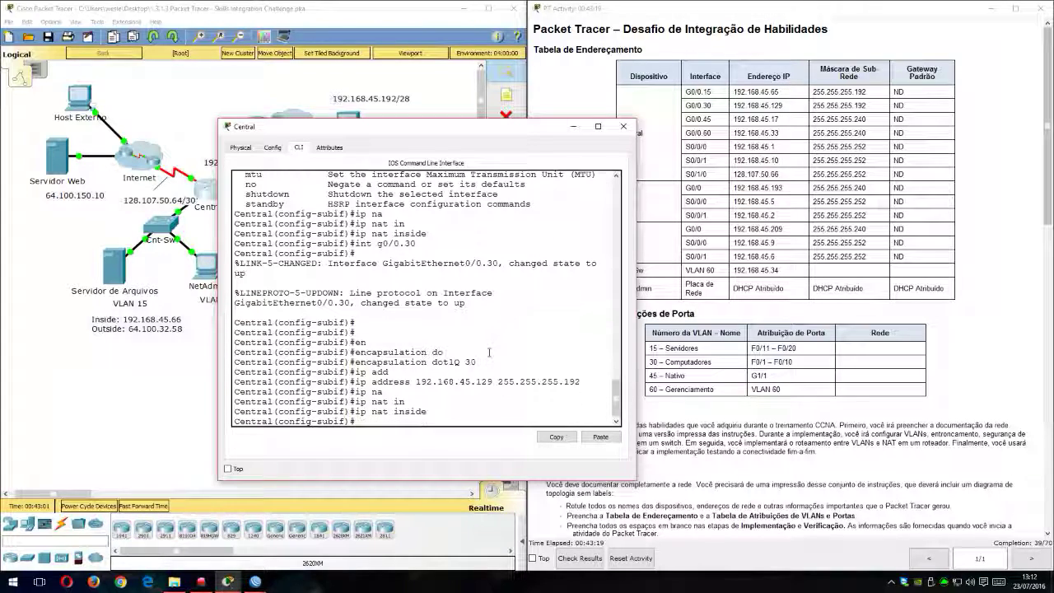
Step: Create subinterface g0/0.45 on Central and enter its configuration
{"action": "type", "text": "int "}
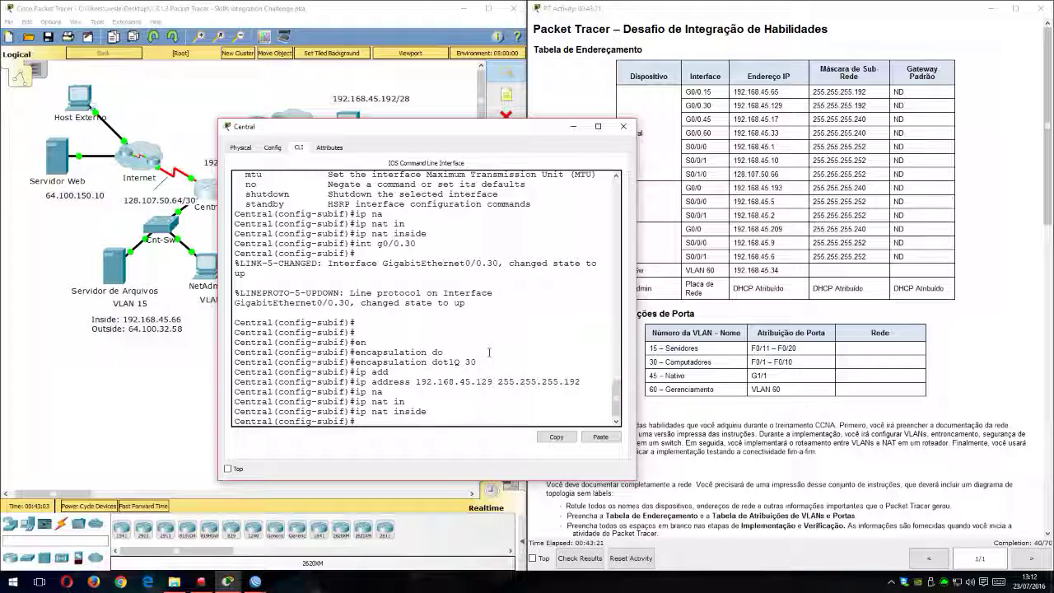
{"action": "type", "text": "f"}
{"action": "key", "text": "BackSpace"}
{"action": "type", "text": "g0/0.45"}
{"action": "key", "text": "Return"}
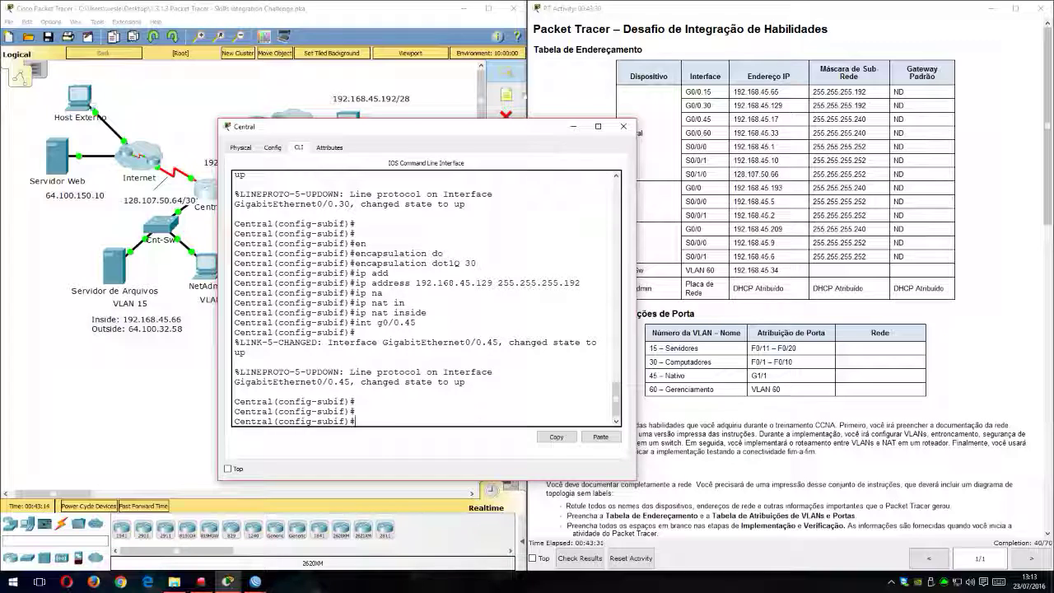
Step: Uncover the VLAN table and apply dot1Q encapsulation for VLAN 45 as the native VLAN on subinterface g0/0.45
{"action": "left_click_drag", "start_coordinate": [500, 127], "coordinate": [399, 127]}
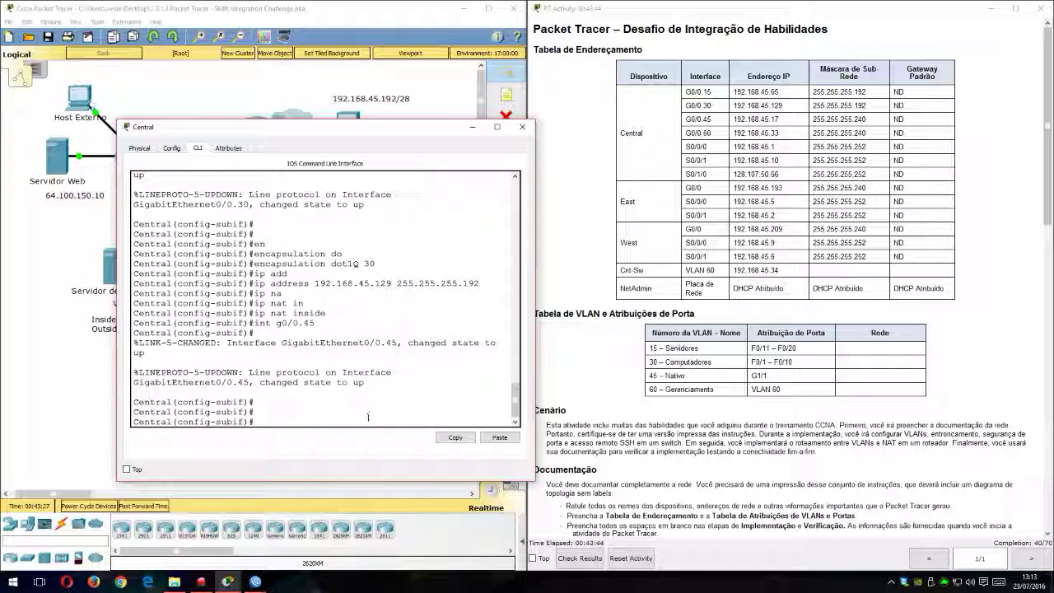
{"action": "type", "text": "en"}
{"action": "key", "text": "Tab"}
{"action": "type", "text": "do"}
{"action": "key", "text": "Tab"}
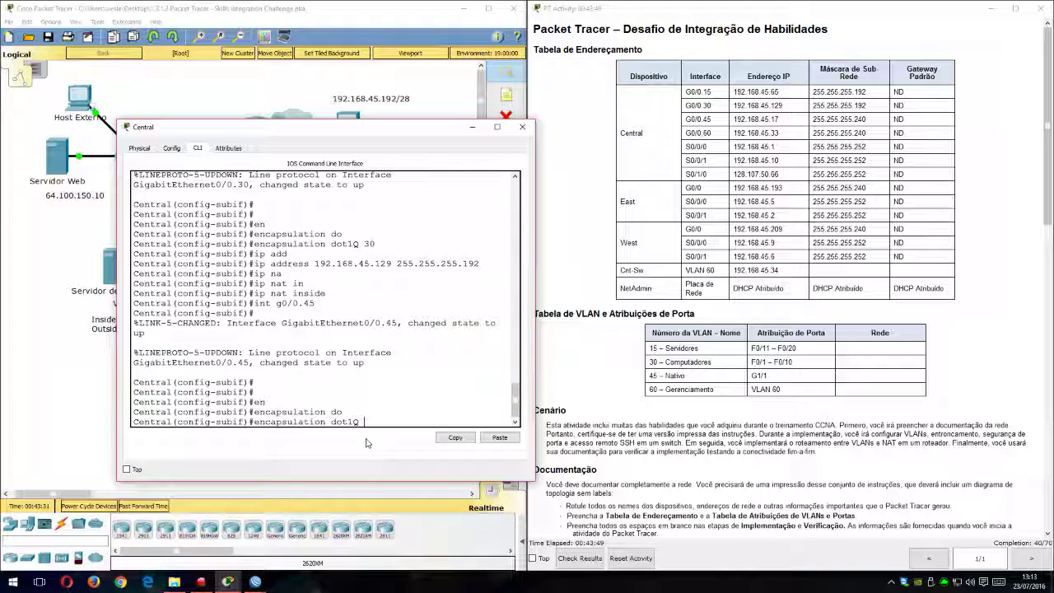
{"action": "type", "text": "45 na"}
{"action": "key", "text": "Tab"}
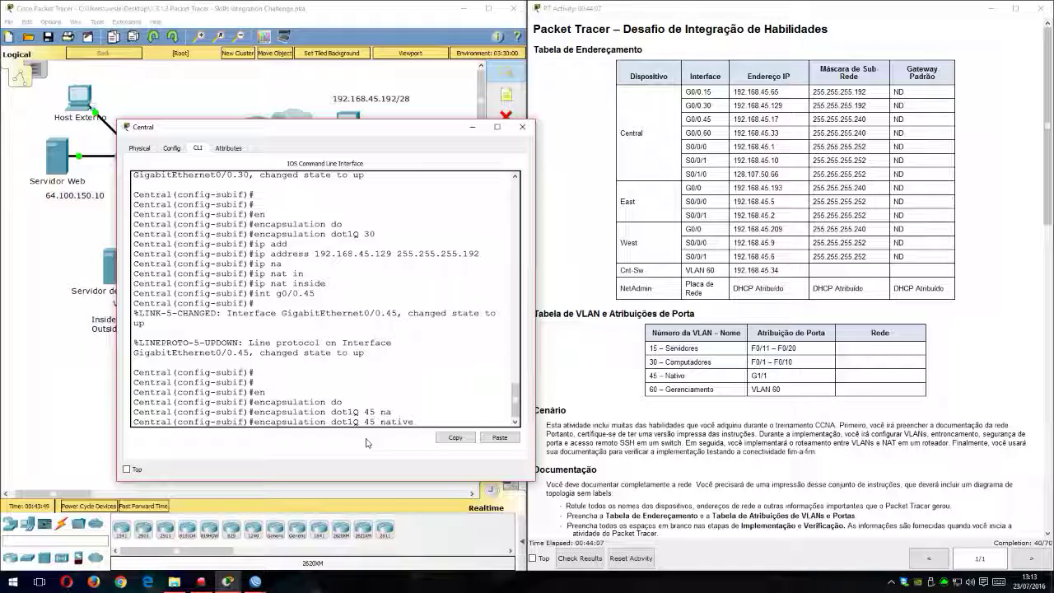
{"action": "key", "text": "Return"}
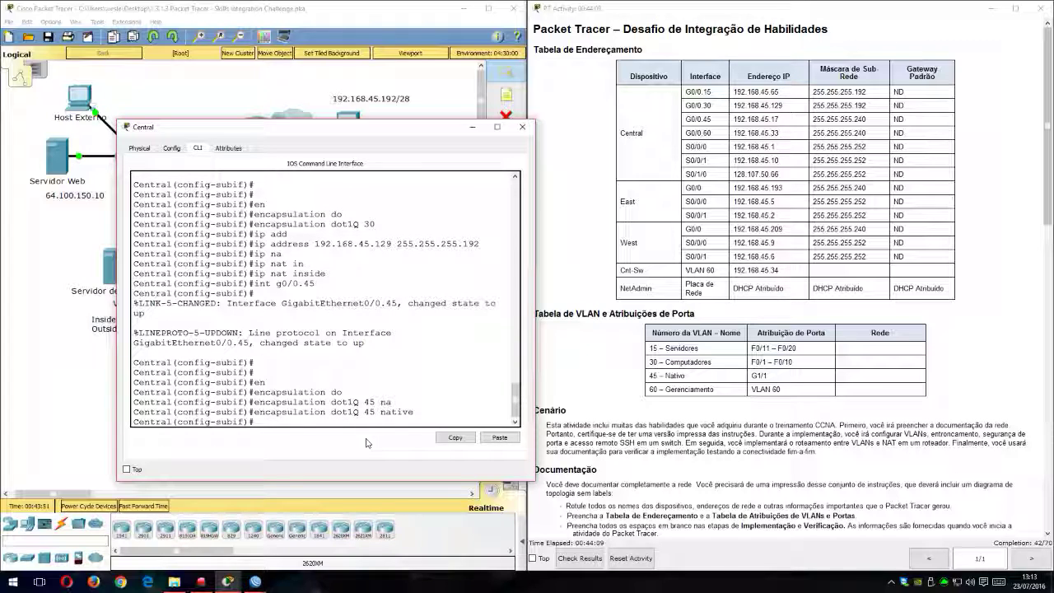
Step: Assign IP address 192.165.45.17 with mask 255.255.255.240 to Central's subinterface g0/0.45
{"action": "type", "text": "ip add"}
{"action": "key", "text": "Tab"}
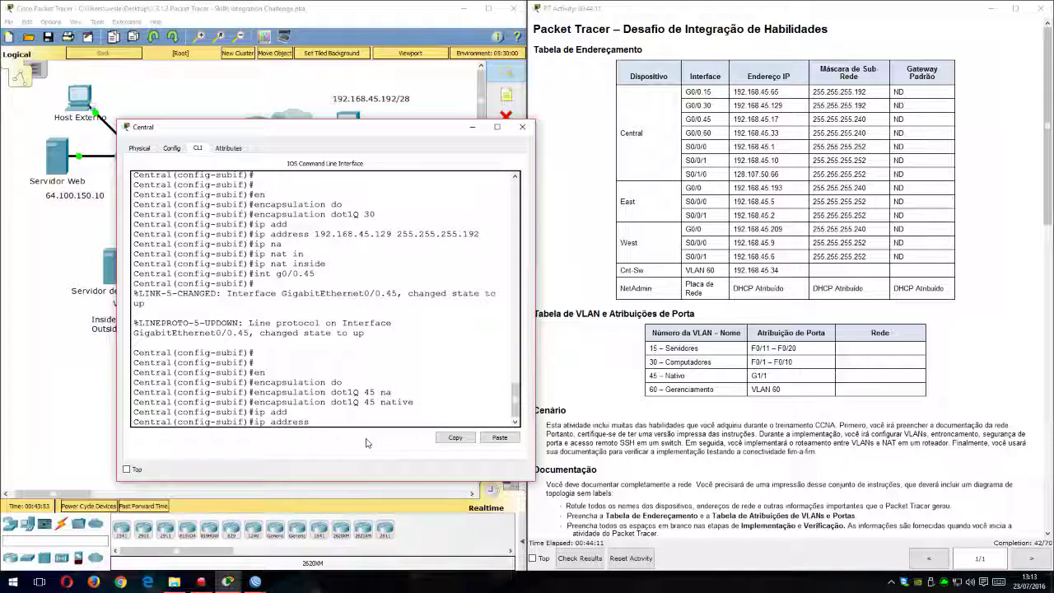
{"action": "type", "text": "192.165.4"}
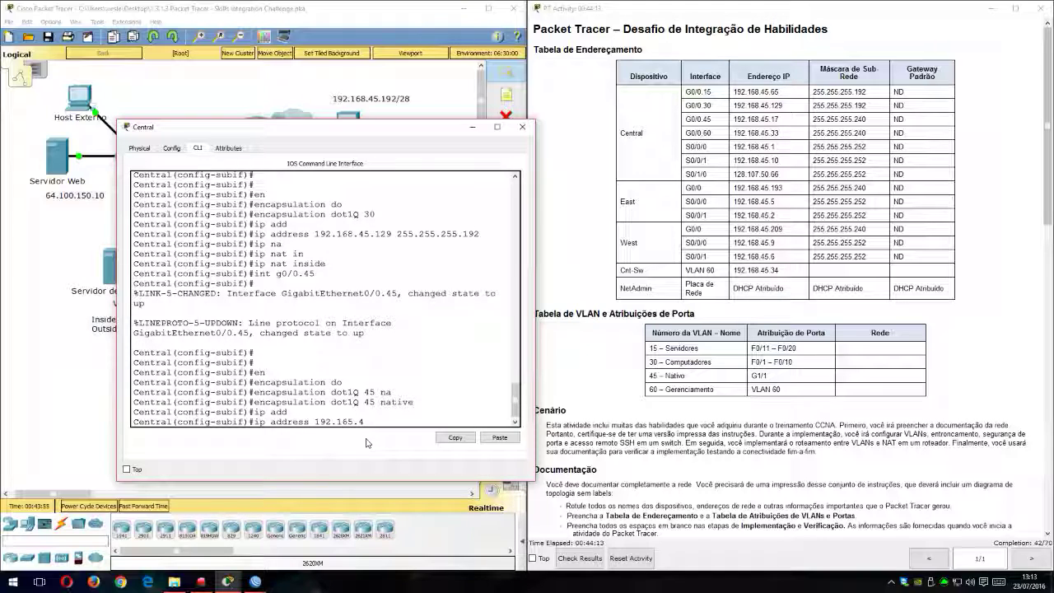
{"action": "type", "text": "5.17 255.255.255.240"}
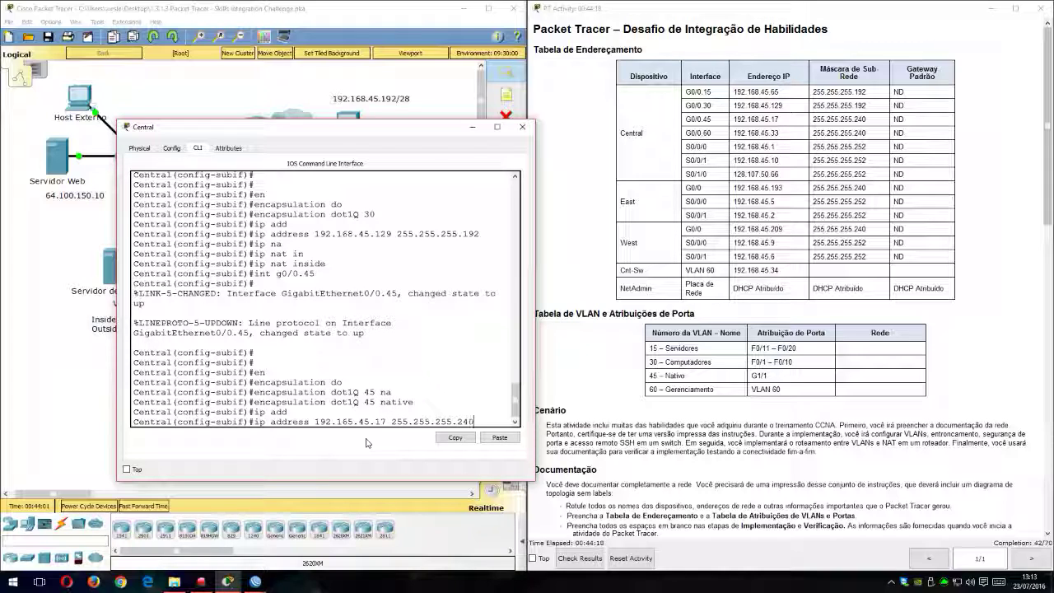
{"action": "key", "text": "Return"}
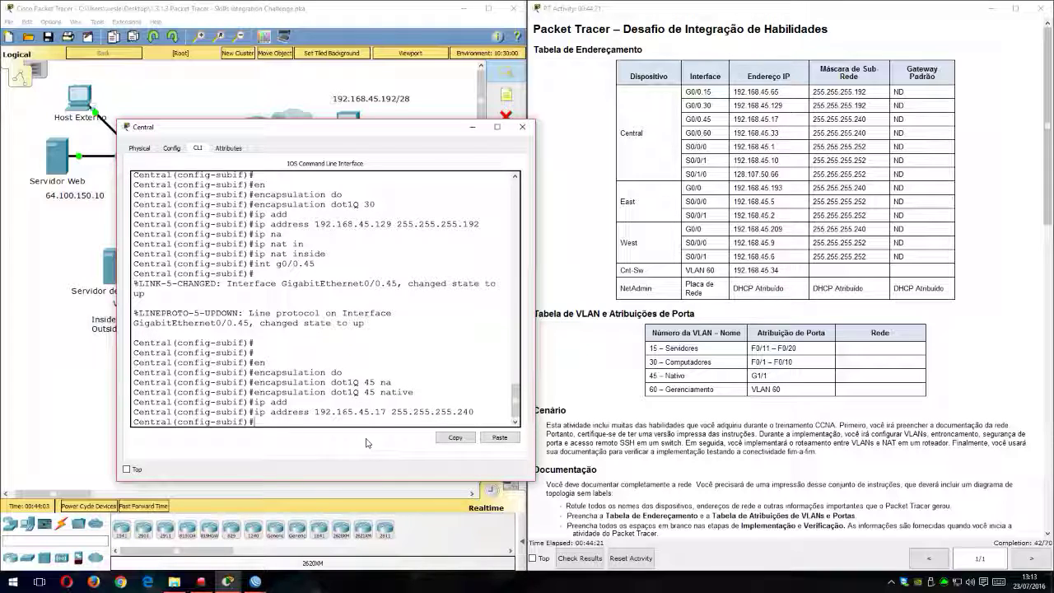
Step: Mark Central's subinterface g0/0.45 as a NAT inside interface
{"action": "type", "text": "i"}
{"action": "type", "text": "p in"}
{"action": "key", "text": "Tab"}
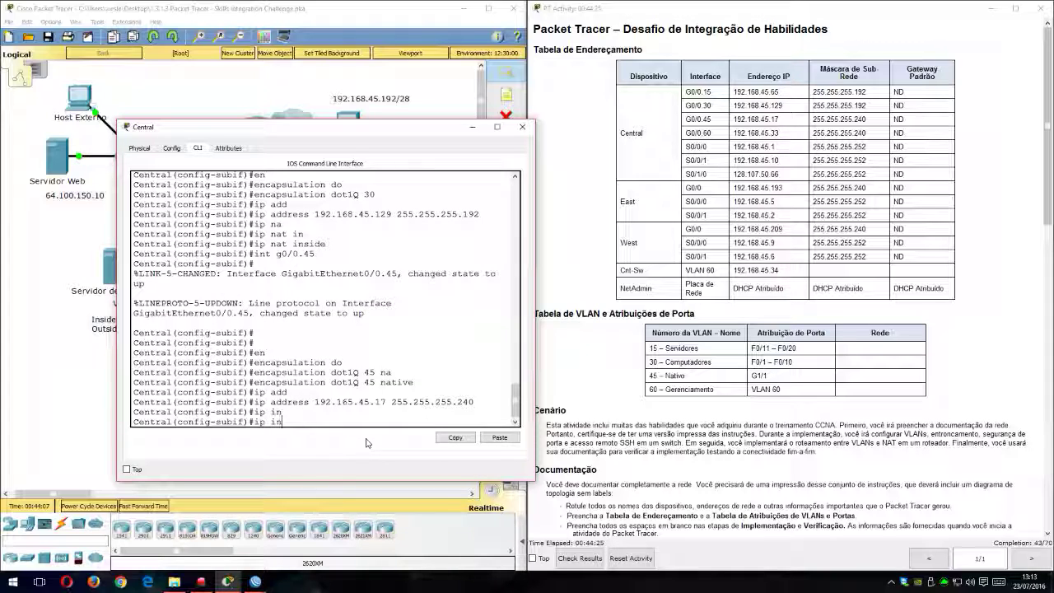
{"action": "key", "text": "BackSpace"}
{"action": "key", "text": "BackSpace"}
{"action": "type", "text": "na"}
{"action": "key", "text": "Tab"}
{"action": "type", "text": "in"}
{"action": "key", "text": "Tab"}
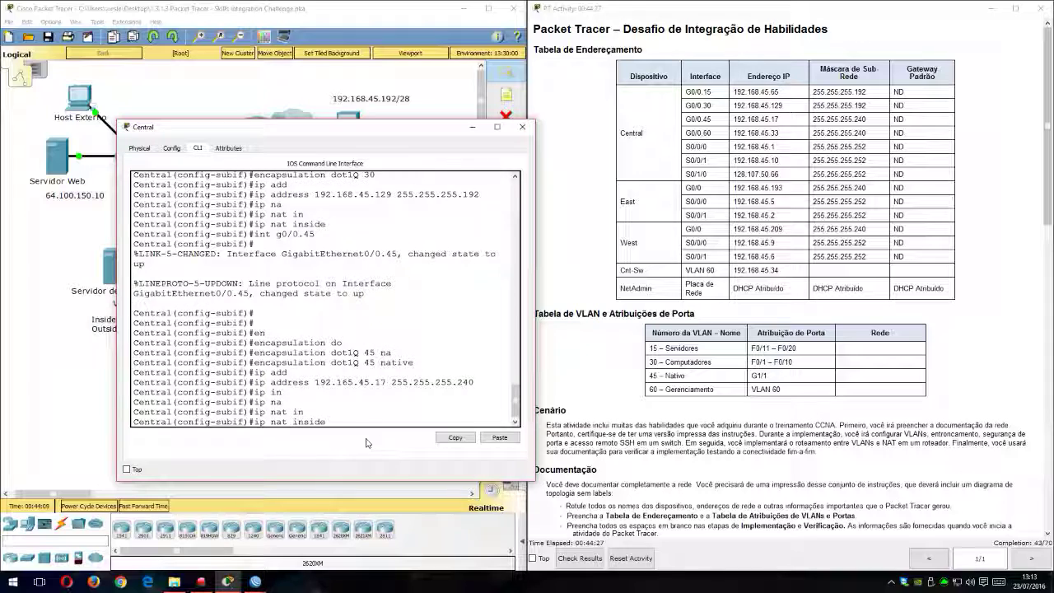
{"action": "key", "text": "Return"}
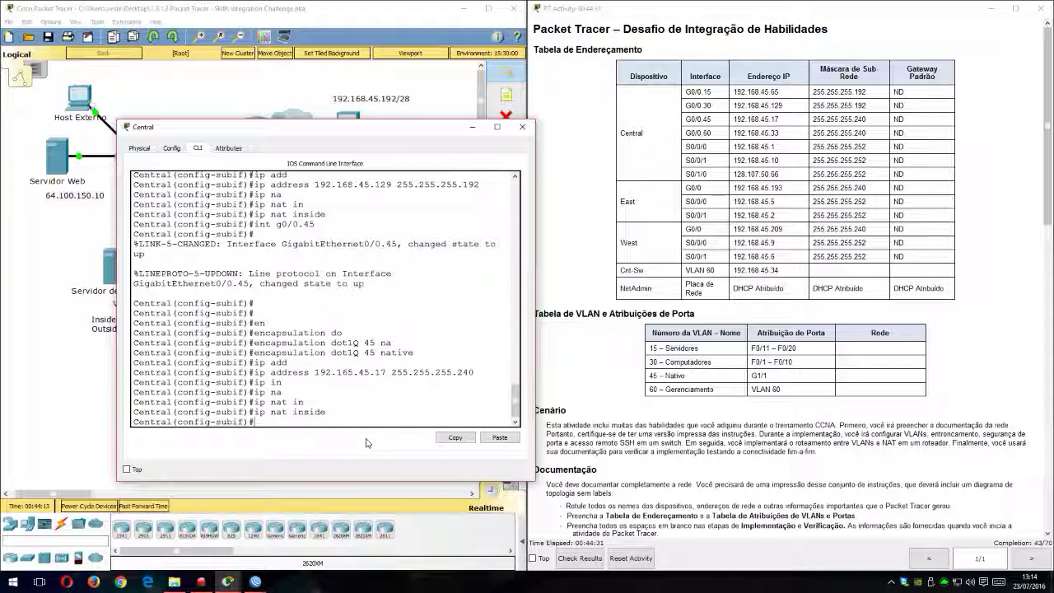
Step: Create subinterface g0/0.60 on Central and enter its configuration
{"action": "type", "text": "iny"}
{"action": "type", "text": " g0/0"}
{"action": "type", "text": ".60"}
{"action": "key", "text": "Return"}
{"action": "key", "text": "Return"}
{"action": "key", "text": "Return"}
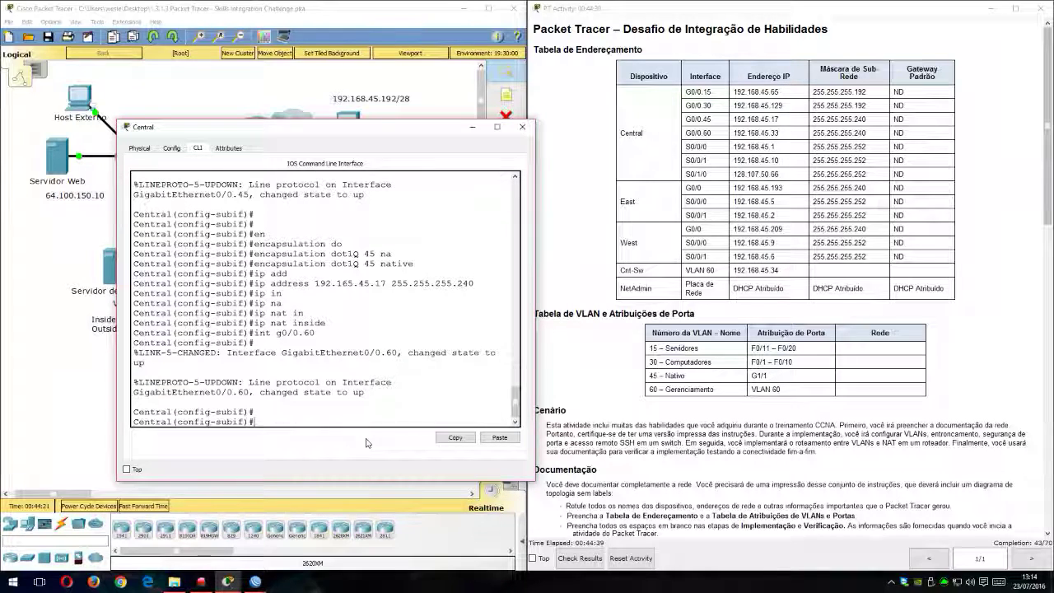
Step: Apply dot1Q encapsulation for VLAN 60 on Central's subinterface g0/0.60
{"action": "type", "text": "en"}
{"action": "key", "text": "Tab"}
{"action": "type", "text": "do"}
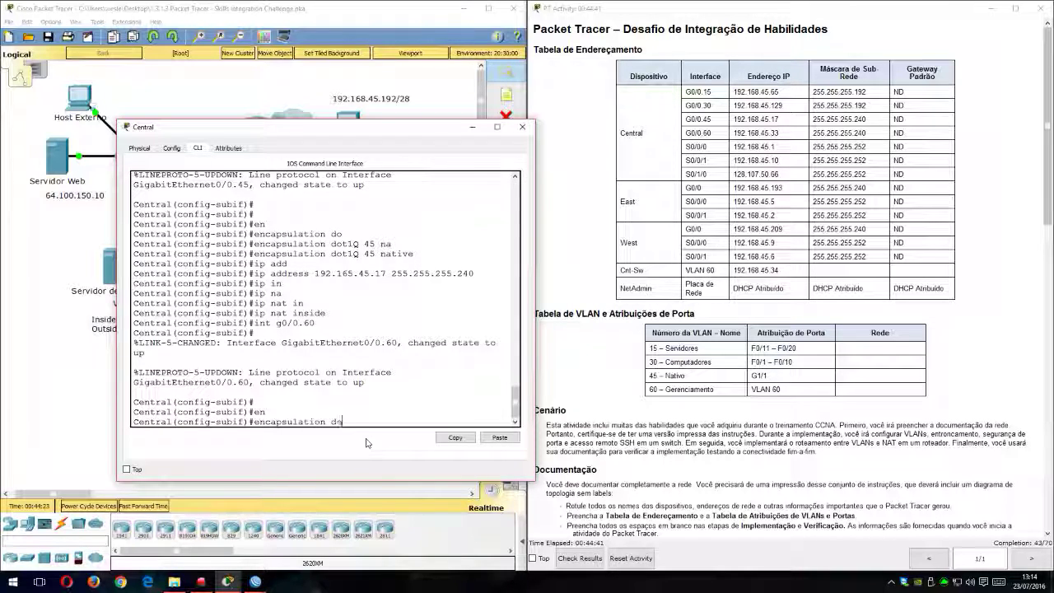
{"action": "key", "text": "Tab"}
{"action": "type", "text": "60"}
{"action": "key", "text": "Return"}
{"action": "key", "text": "Return"}
{"action": "key", "text": "Return"}
{"action": "key", "text": "Return"}
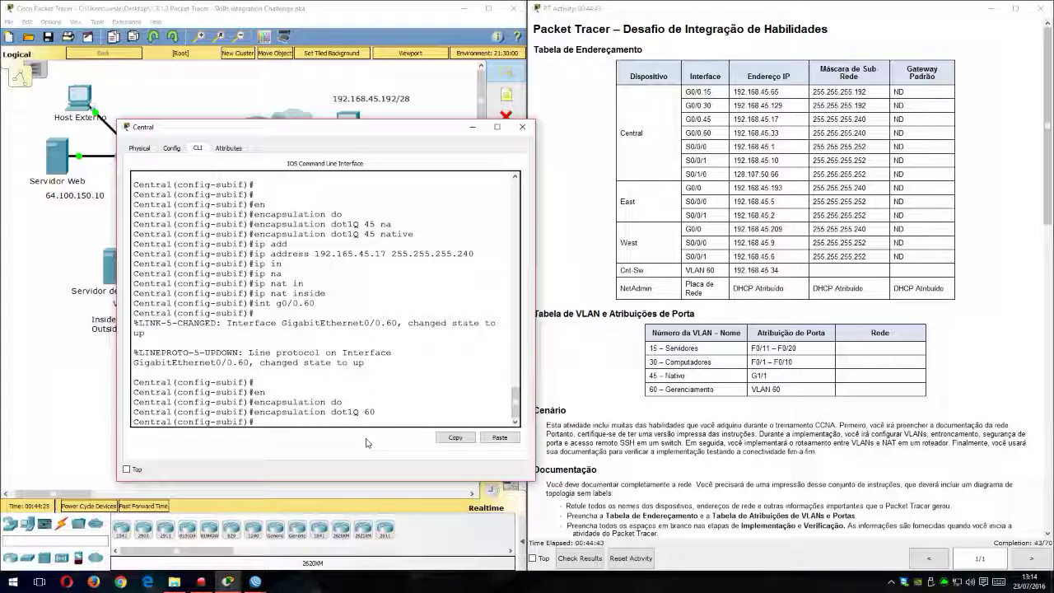
Step: Assign IP address 192.168.45.33 with mask 255.255.255.240 to subinterface g0/0.60 and return to global configuration
{"action": "type", "text": "ip add"}
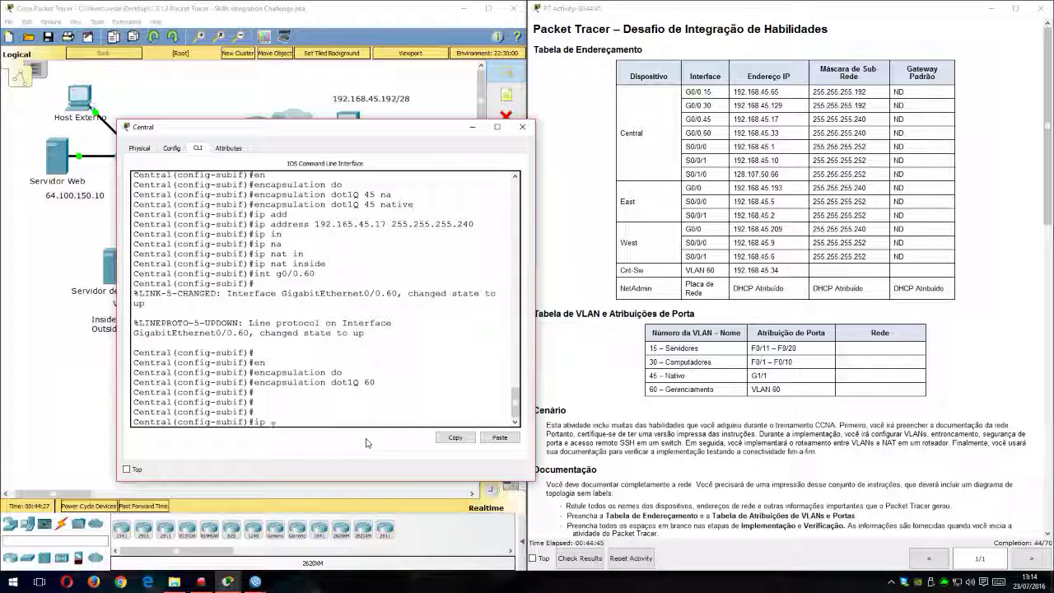
{"action": "key", "text": "Tab"}
{"action": "type", "text": "192.168.45"}
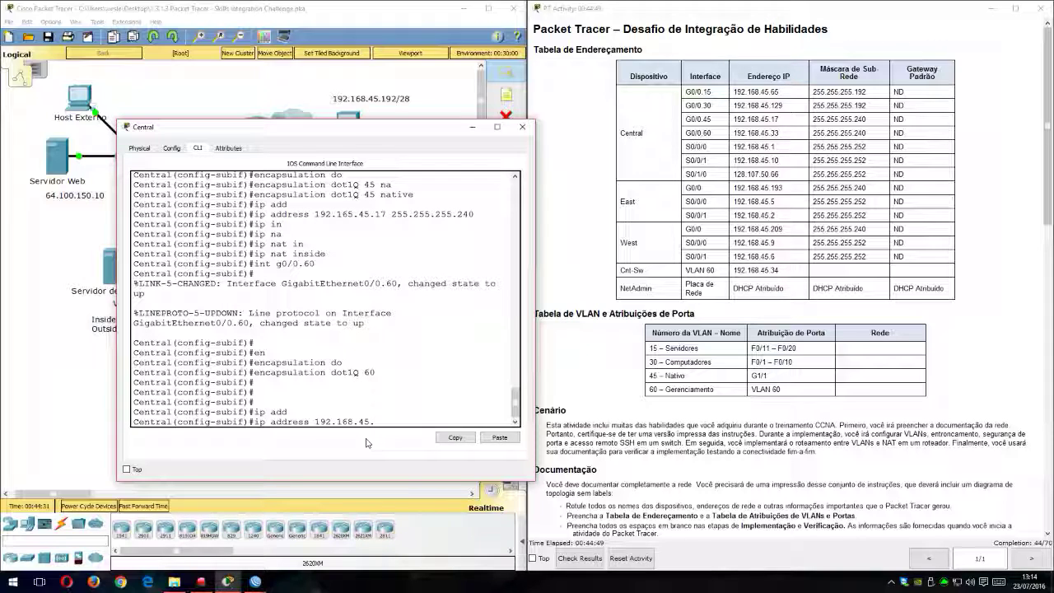
{"action": "type", "text": ".33 255.255.255.240"}
{"action": "key", "text": "Return"}
{"action": "type", "text": "exi"}
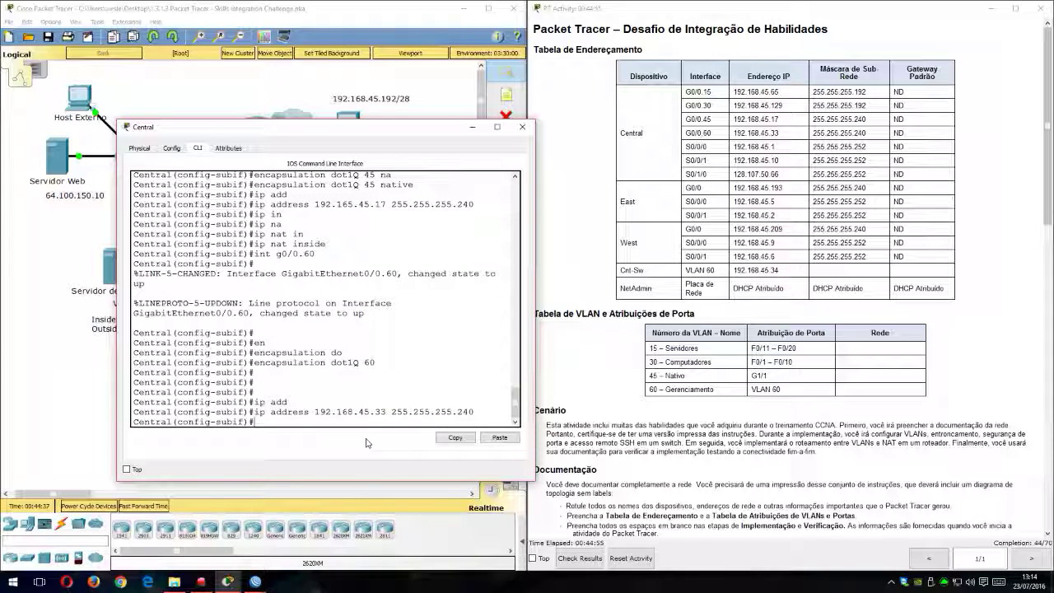
{"action": "type", "text": "t"}
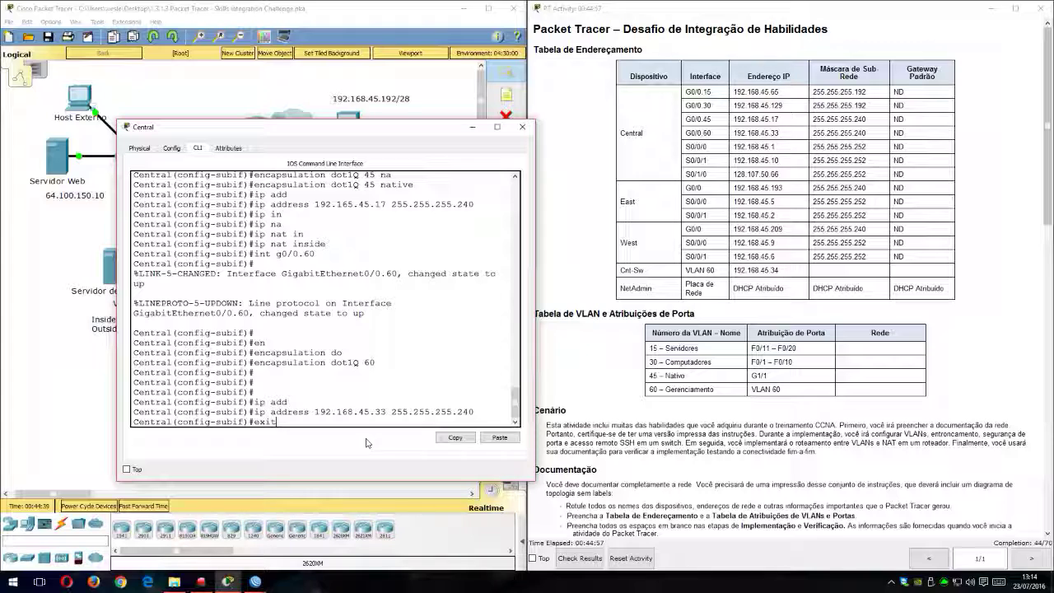
{"action": "key", "text": "Return"}
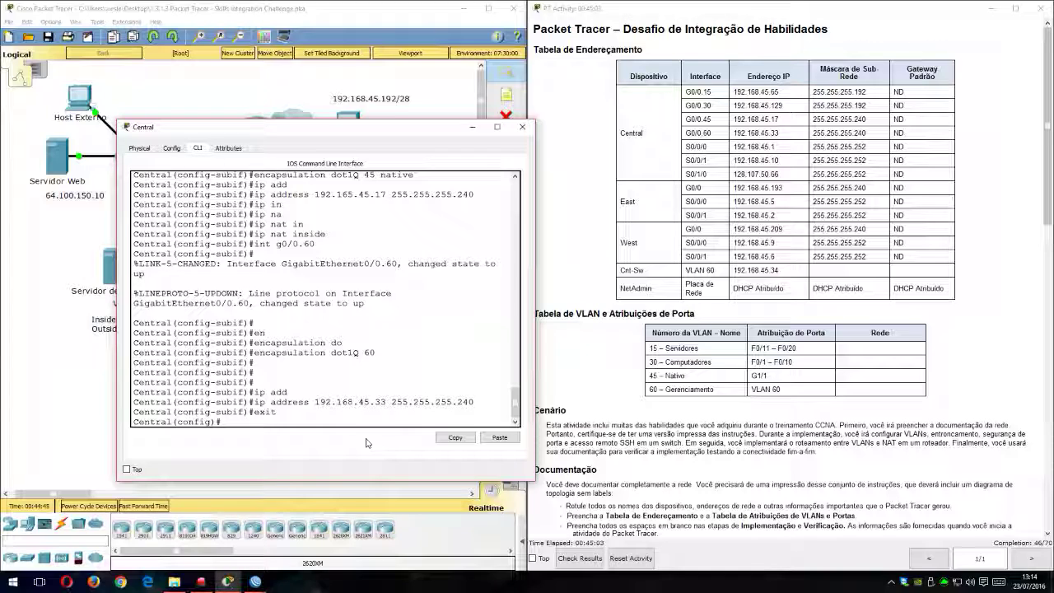
Step: Re-enter subinterface g0/0.60, mark it as a NAT inside interface, and return to global configuration
{"action": "key", "text": "Up"}
{"action": "key", "text": "Up"}
{"action": "key", "text": "Up"}
{"action": "key", "text": "Up"}
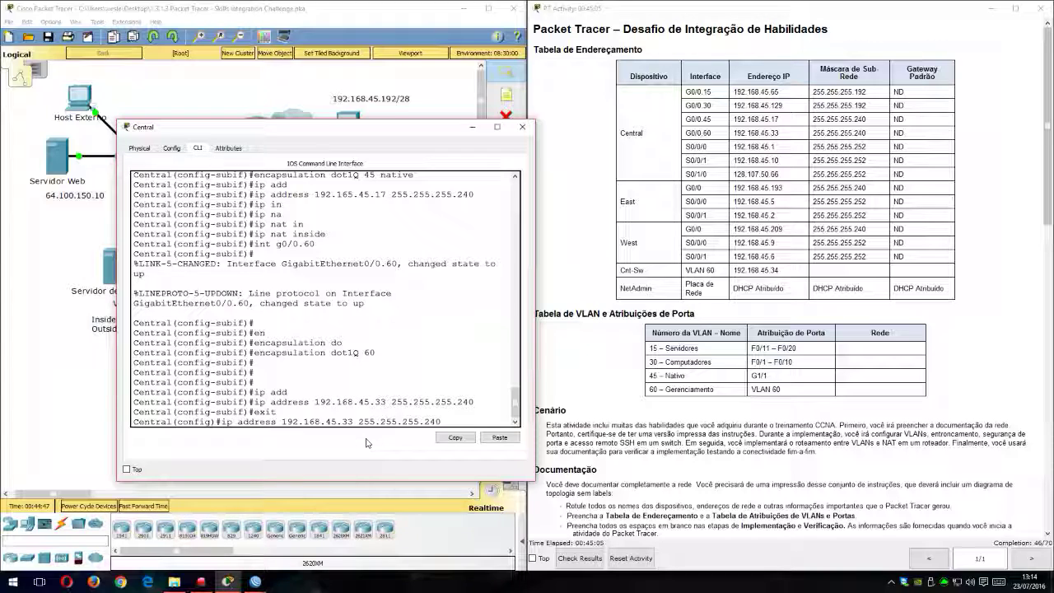
{"action": "key", "text": "Up"}
{"action": "key", "text": "Up"}
{"action": "key", "text": "Up"}
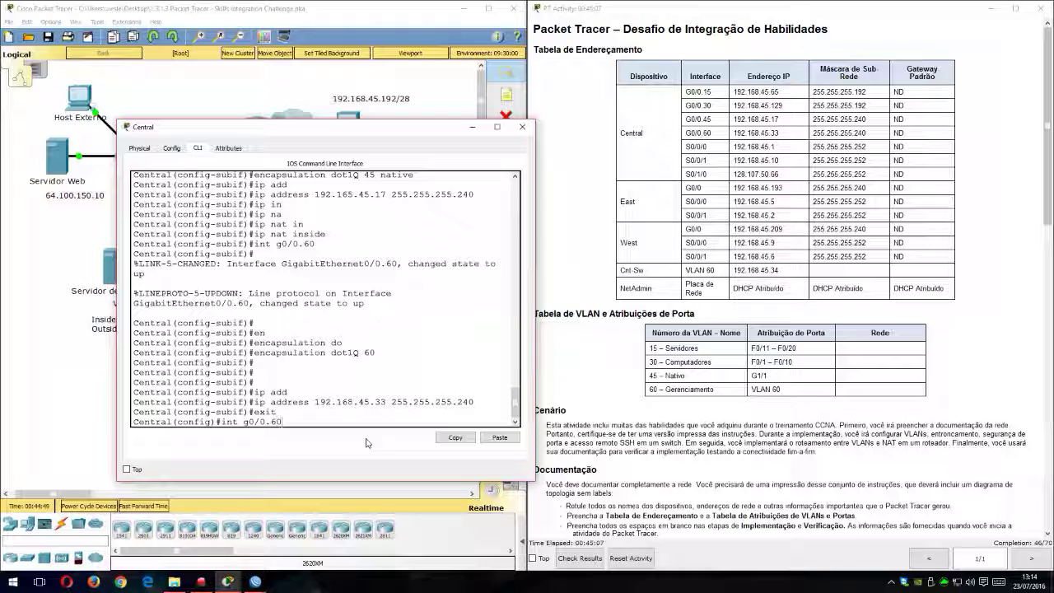
{"action": "key", "text": "Return"}
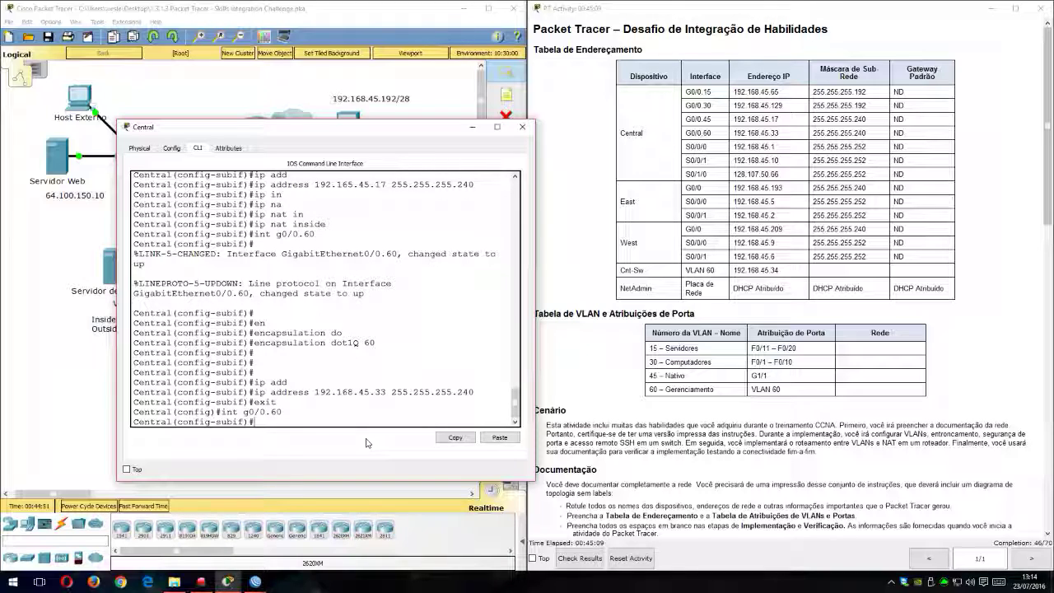
{"action": "type", "text": "ip na"}
{"action": "key", "text": "Tab"}
{"action": "type", "text": "in"}
{"action": "key", "text": "Tab"}
{"action": "key", "text": "Return"}
{"action": "type", "text": "exit"}
{"action": "key", "text": "Return"}
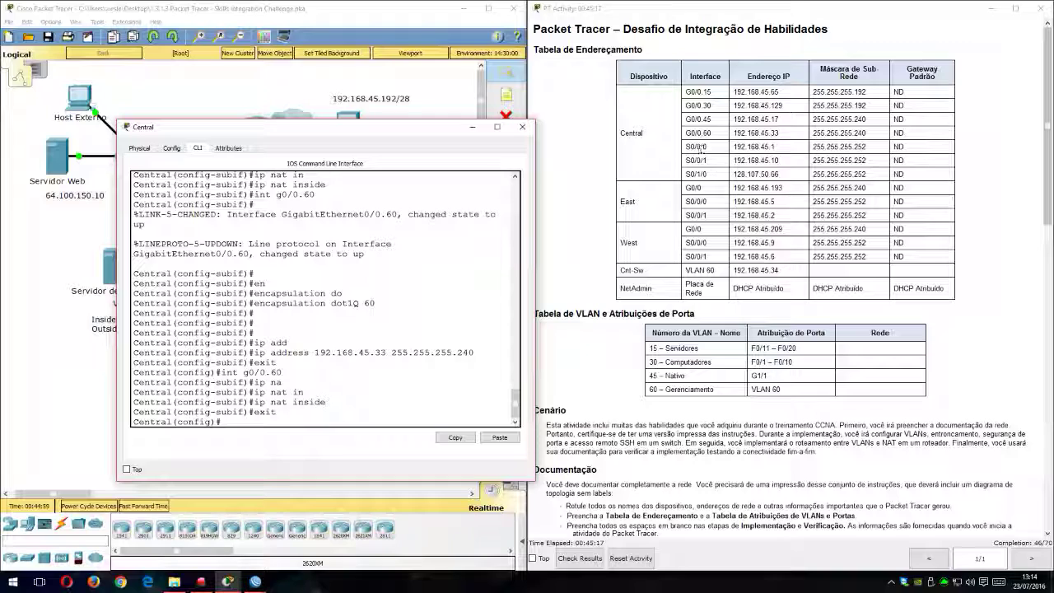
Step: Check the addressing table and the topology's serial links, and enter configuration of interface s0/0/0 on Central
{"action": "left_click_drag", "start_coordinate": [418, 131], "coordinate": [745, 230]}
{"action": "left_click_drag", "start_coordinate": [824, 225], "coordinate": [942, 221]}
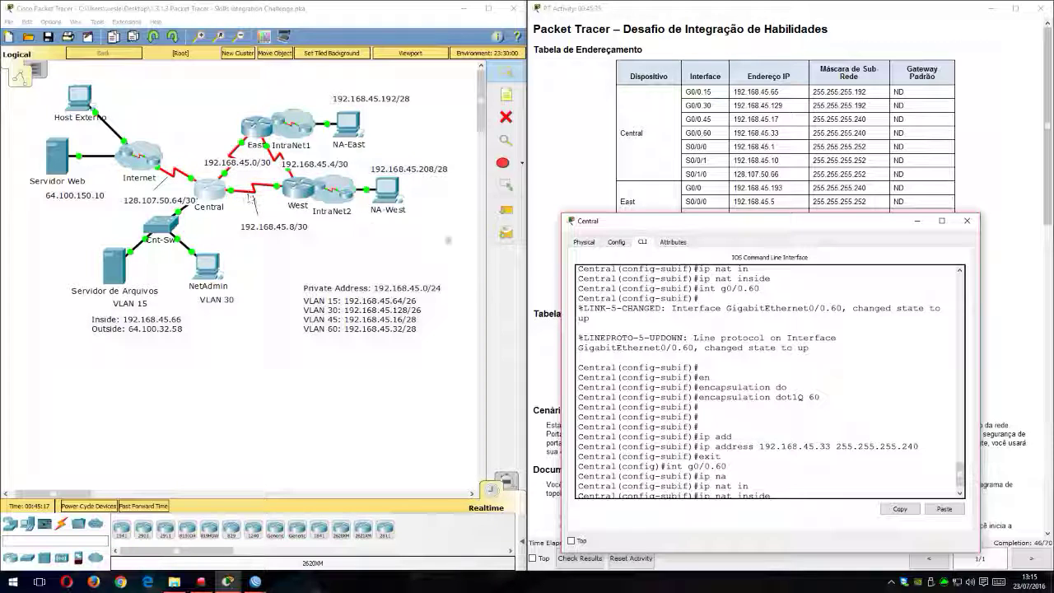
{"action": "left_click_drag", "start_coordinate": [731, 221], "coordinate": [239, 17]}
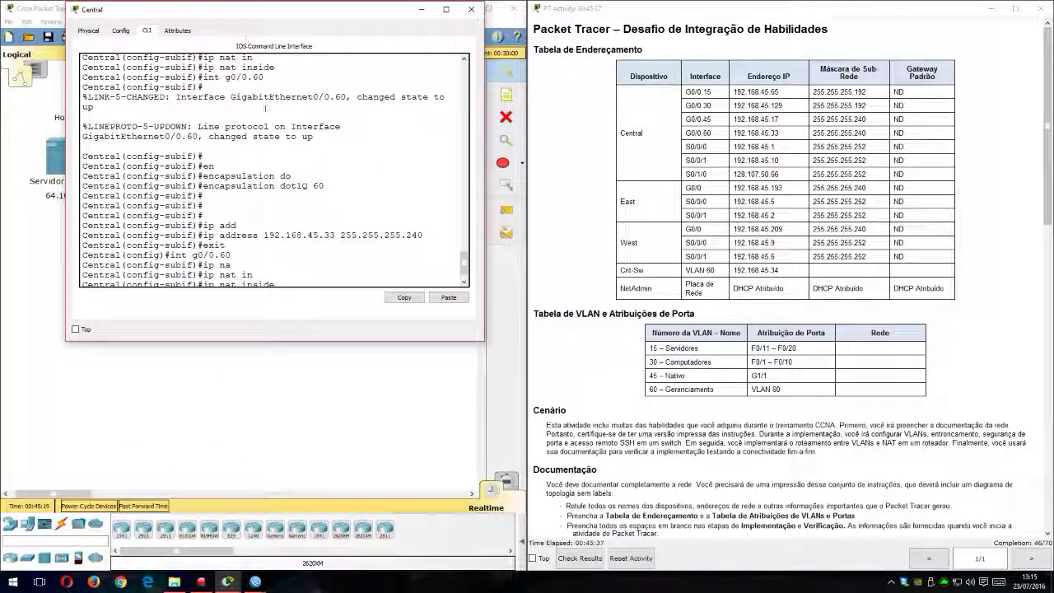
{"action": "left_click_drag", "start_coordinate": [417, 339], "coordinate": [417, 412]}
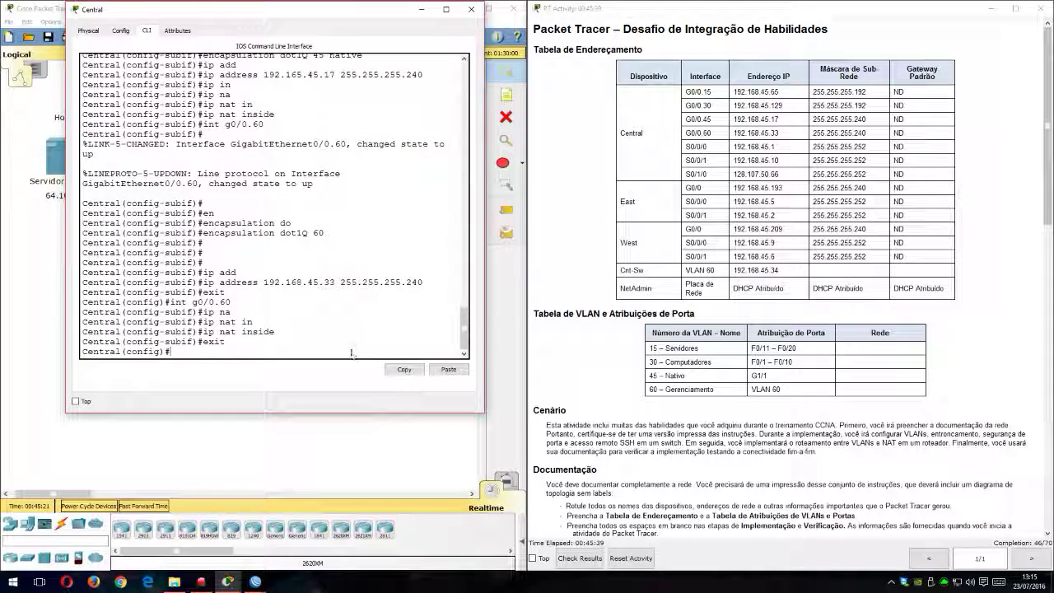
{"action": "left_click", "coordinate": [362, 346]}
{"action": "type", "text": "1"}
{"action": "type", "text": "0/0/0"}
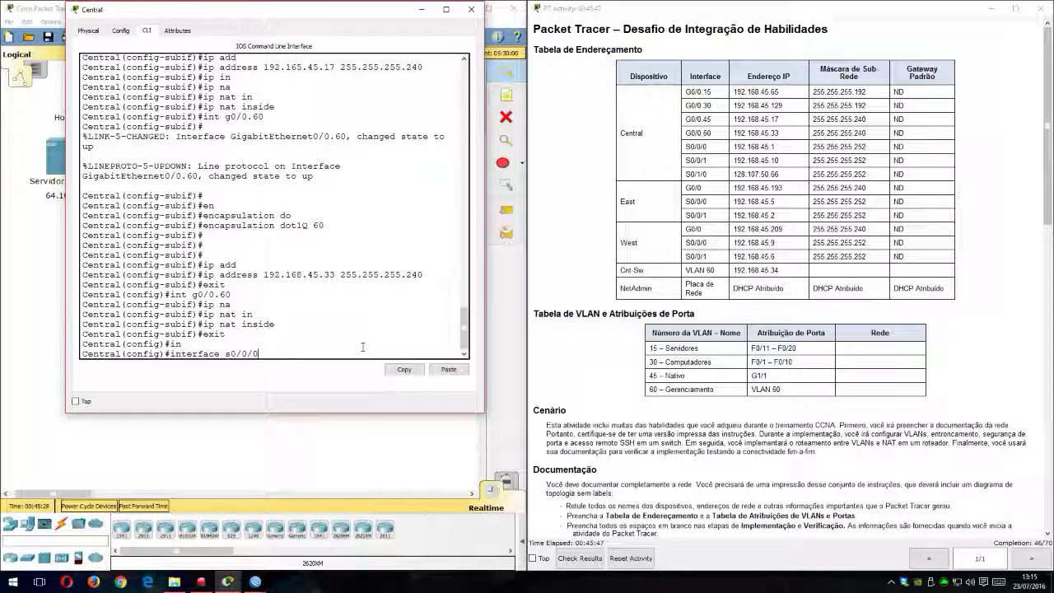
{"action": "key", "text": "Return"}
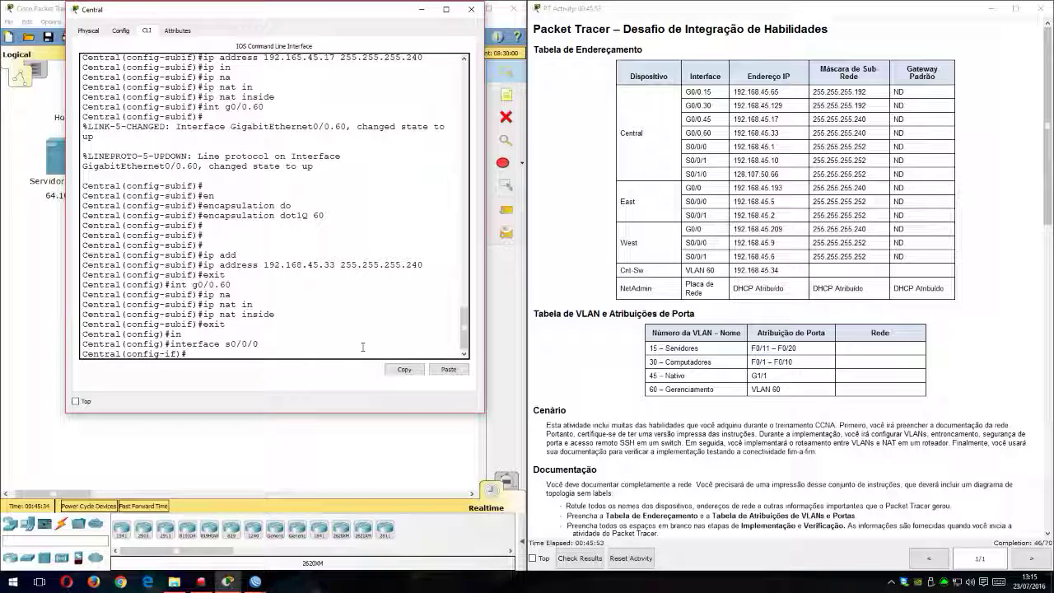
Step: Assign IP address 192.168.45.1 with mask 255.255.255.252 to Central's interface s0/0/0
{"action": "type", "text": "ip"}
{"action": "type", "text": "add"}
{"action": "key", "text": "Tab"}
{"action": "type", "text": "192.168."}
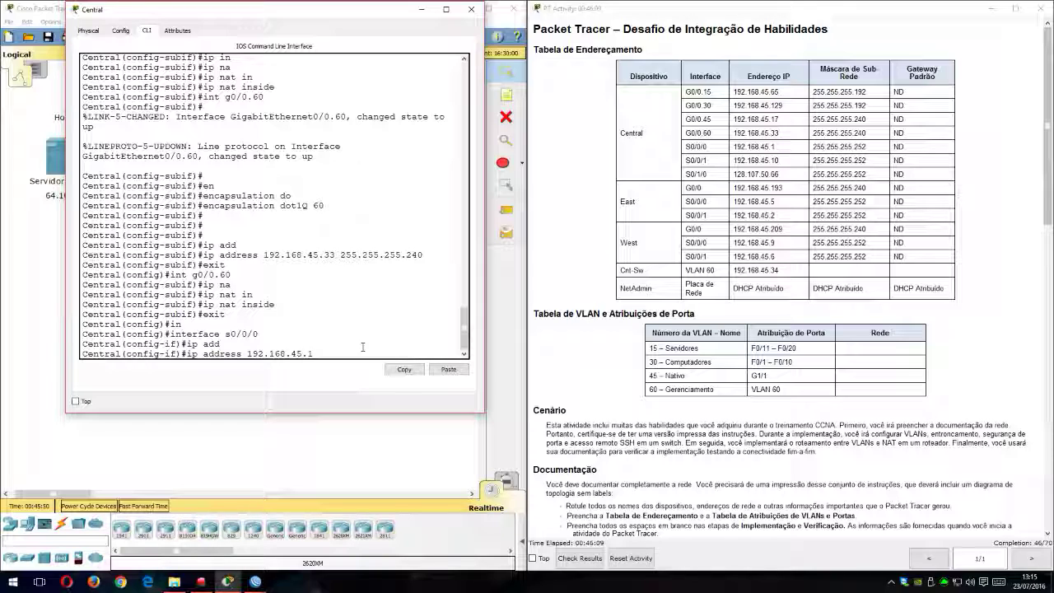
{"action": "type", "text": "45.1 255.255.255.252"}
{"action": "key", "text": "Return"}
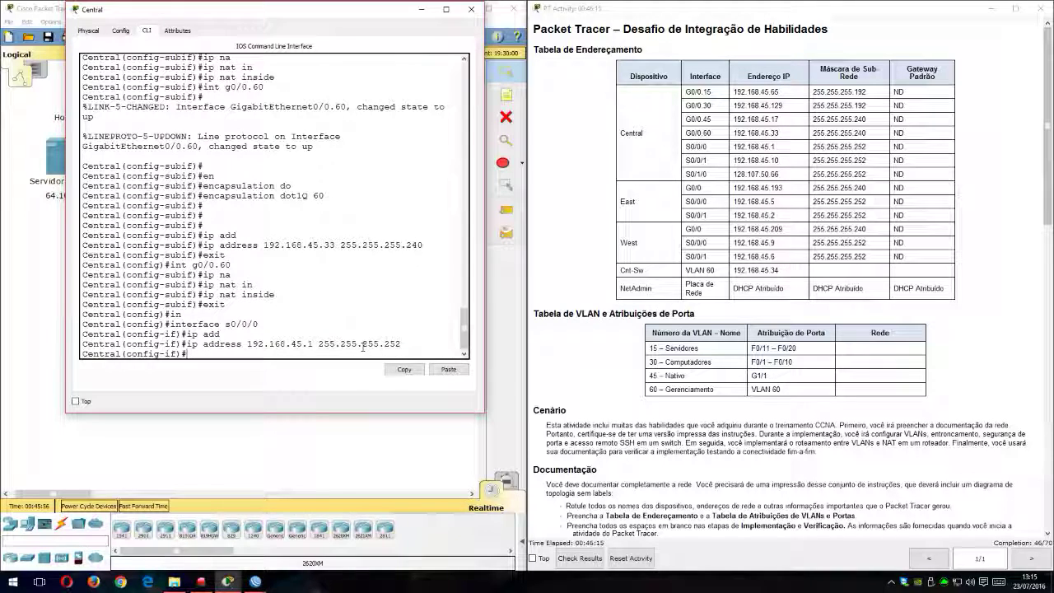
Step: Mark Central's interface s0/0/0 as a NAT inside interface
{"action": "type", "text": "ip na"}
{"action": "key", "text": "Tab"}
{"action": "type", "text": "in"}
{"action": "key", "text": "Tab"}
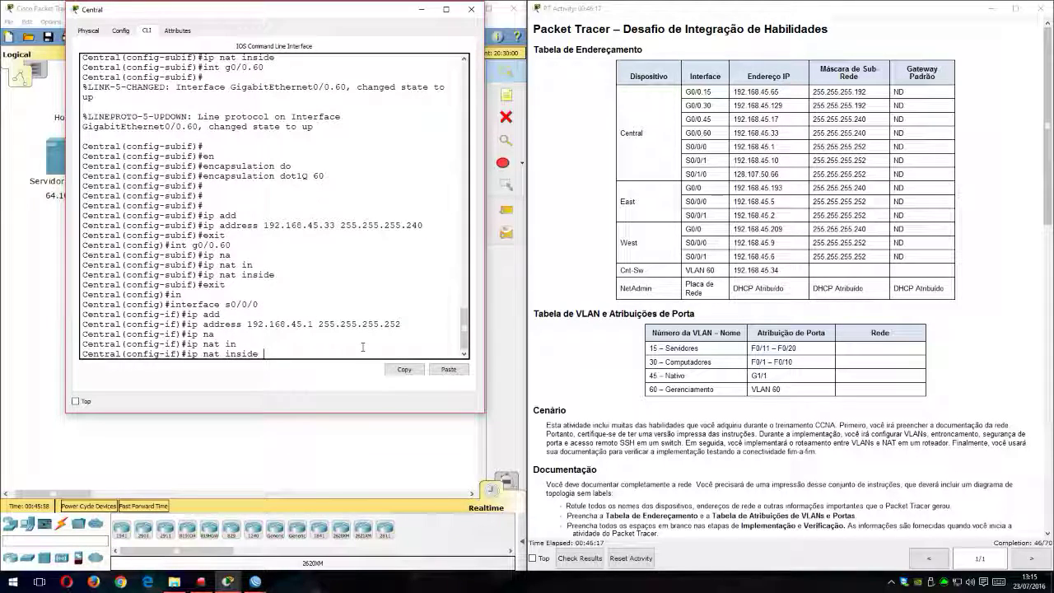
{"action": "key", "text": "Return"}
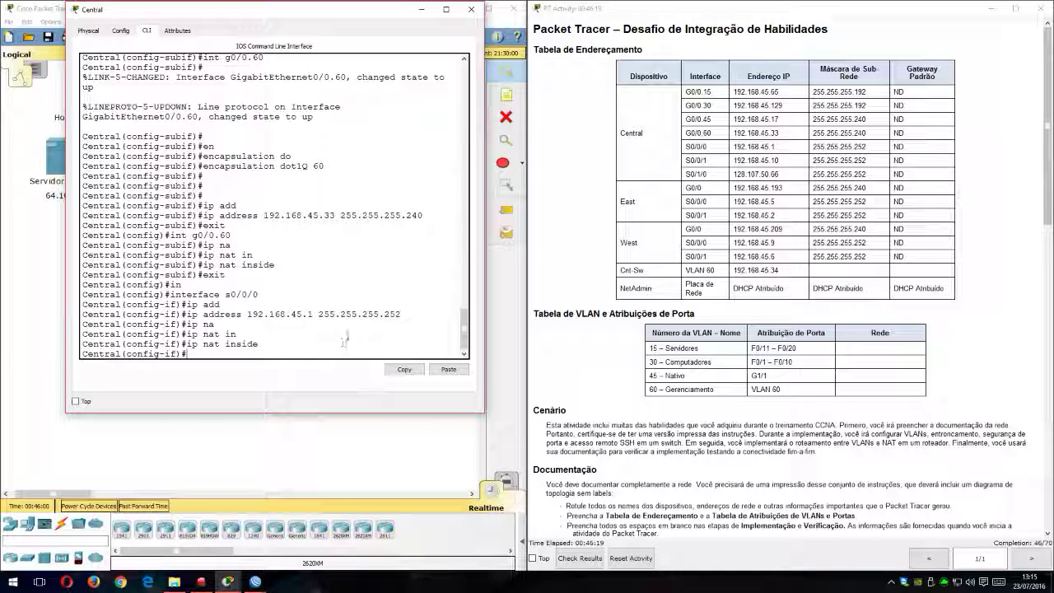
Step: Check the topology and the addressing table, and enter configuration of interface s0/0/1 on Central
{"action": "left_click_drag", "start_coordinate": [393, 21], "coordinate": [744, 173]}
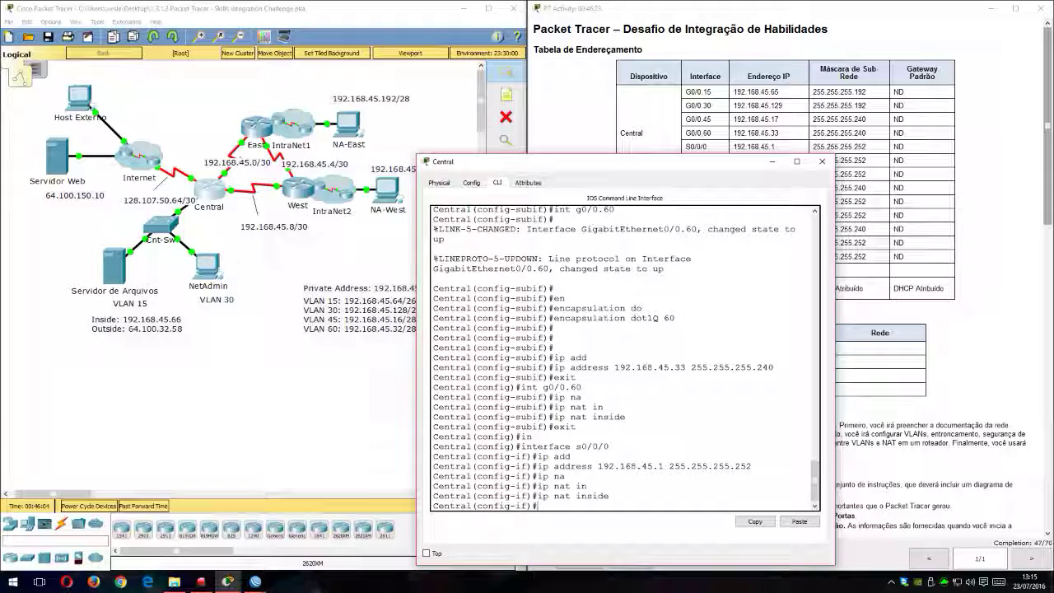
{"action": "left_click_drag", "start_coordinate": [641, 200], "coordinate": [458, 125]}
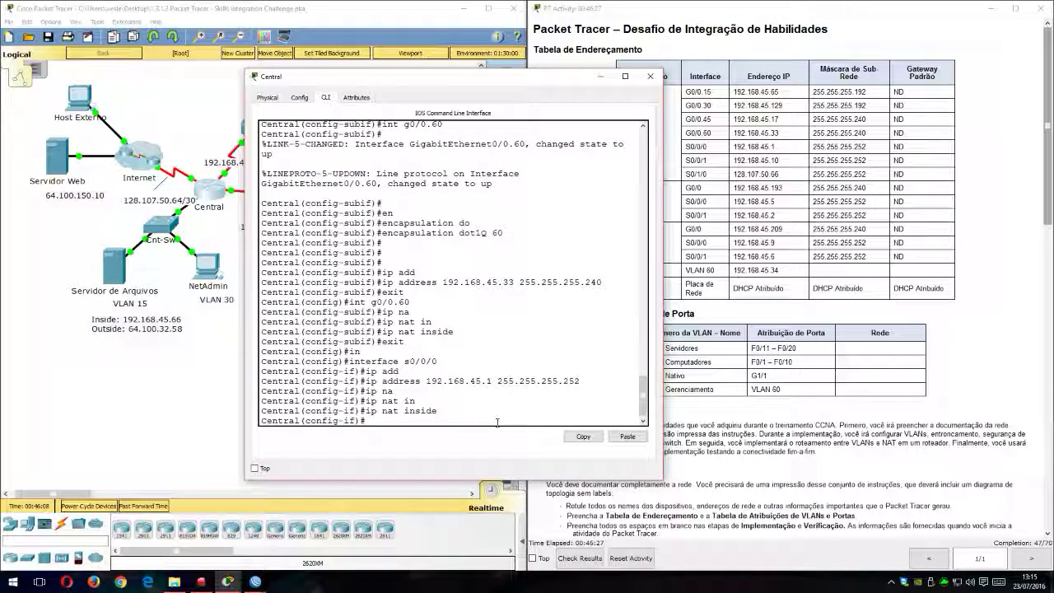
{"action": "type", "text": "s0"}
{"action": "type", "text": "/0/"}
{"action": "left_click_drag", "start_coordinate": [494, 76], "coordinate": [364, 44]}
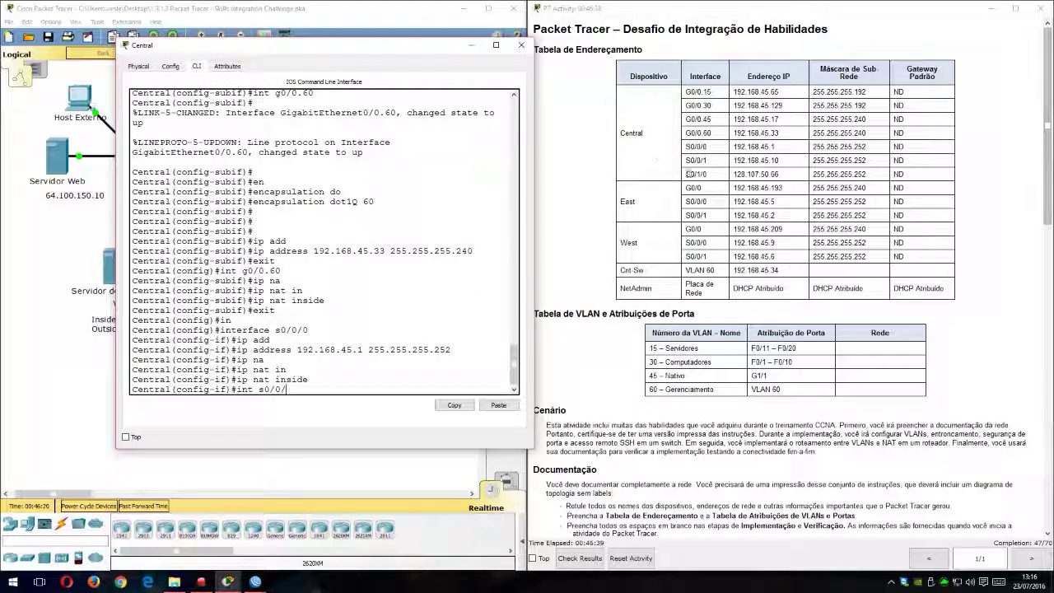
{"action": "type", "text": "1"}
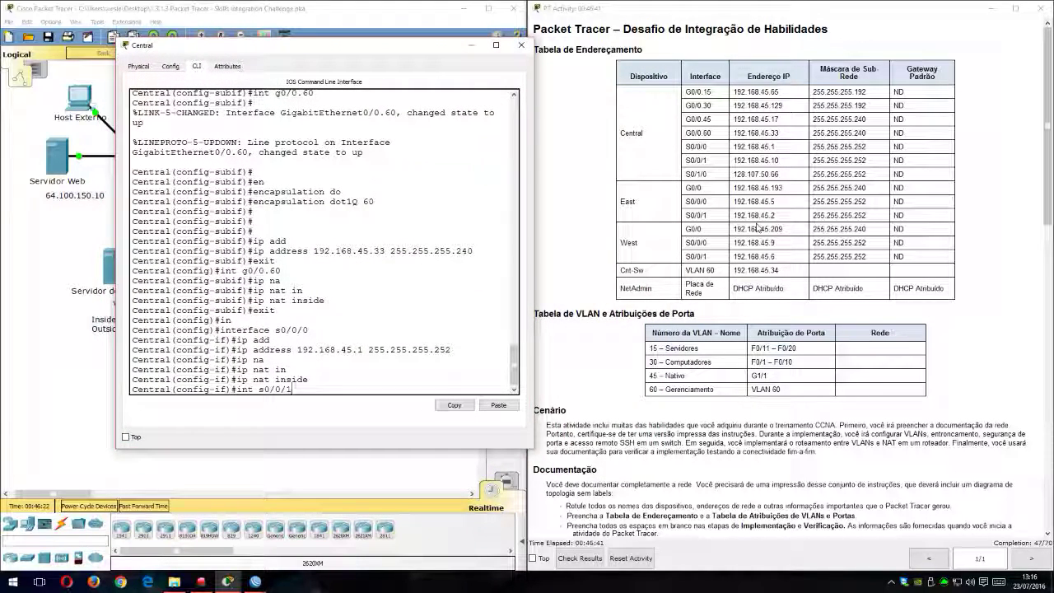
{"action": "key", "text": "Return"}
{"action": "key", "text": "Return"}
Step: Try to assign IP address 192.168.45.10 with mask 225.255.255.252 to Central's interface s0/0/1
{"action": "type", "text": "ip add"}
{"action": "key", "text": "Tab"}
{"action": "type", "text": "192.168.45."}
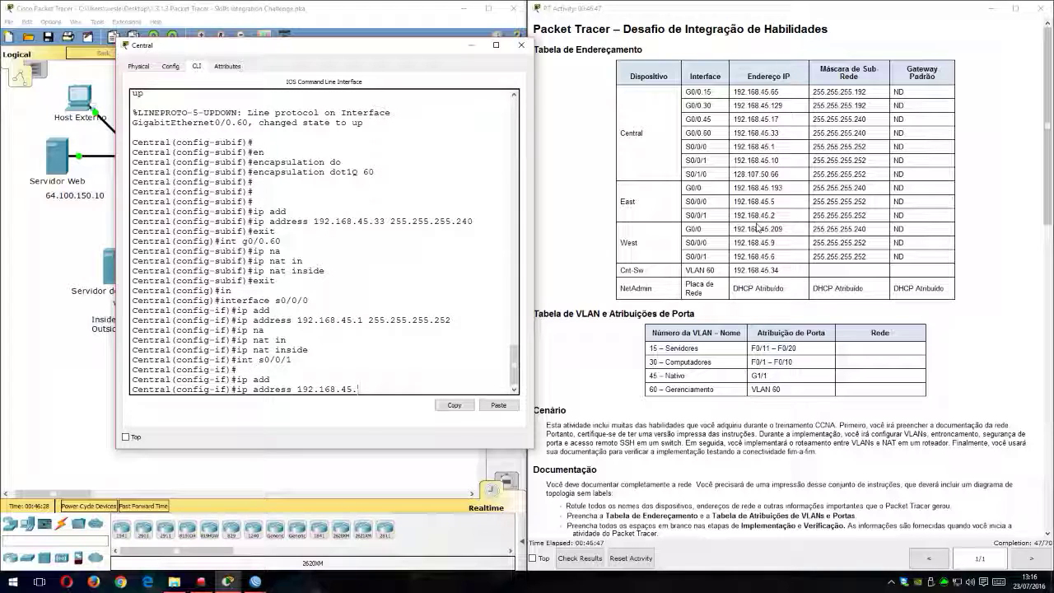
{"action": "type", "text": "10 225.255.255.25"}
{"action": "key", "text": "BackSpace"}
{"action": "type", "text": "2"}
{"action": "key", "text": "Return"}
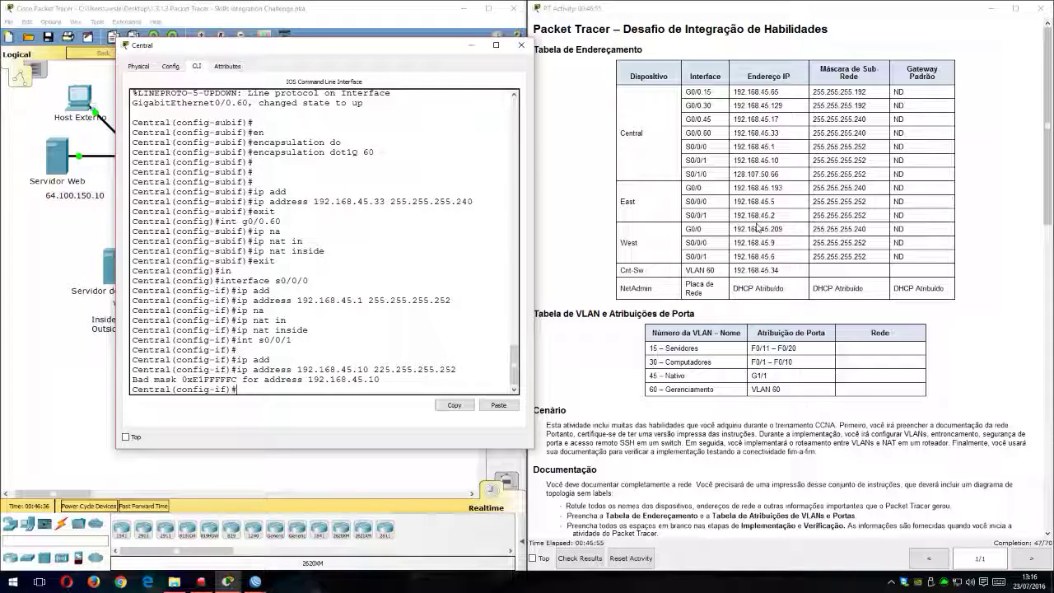
Step: Recall the s0/0/1 address command, examine the router's reply and the topology, and submit the same command again
{"action": "key", "text": "Up"}
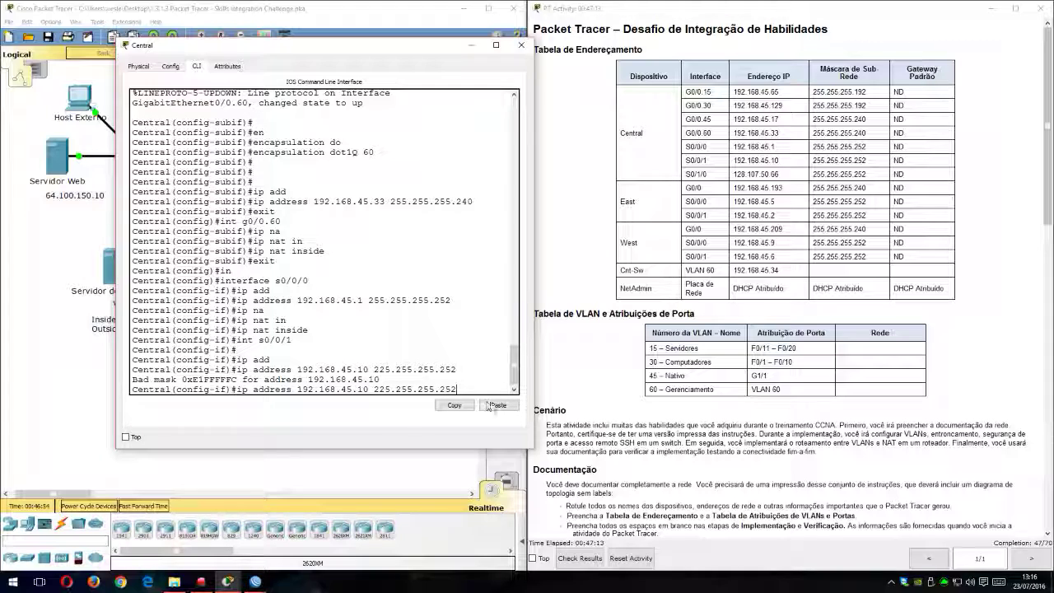
{"action": "left_click_drag", "start_coordinate": [154, 381], "coordinate": [238, 382]}
{"action": "left_click_drag", "start_coordinate": [318, 380], "coordinate": [394, 382]}
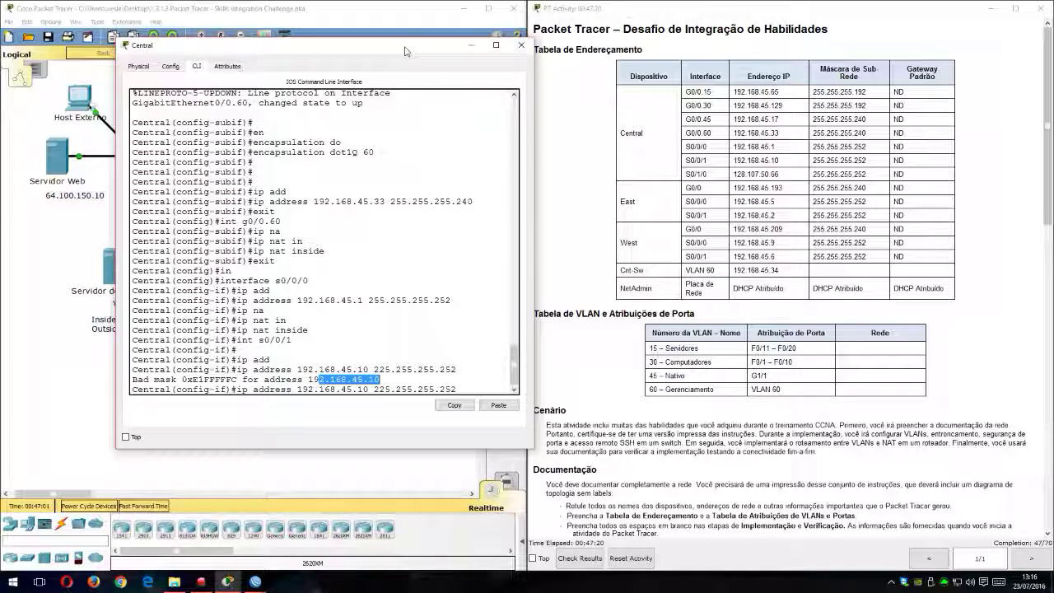
{"action": "left_click_drag", "start_coordinate": [404, 51], "coordinate": [797, 73]}
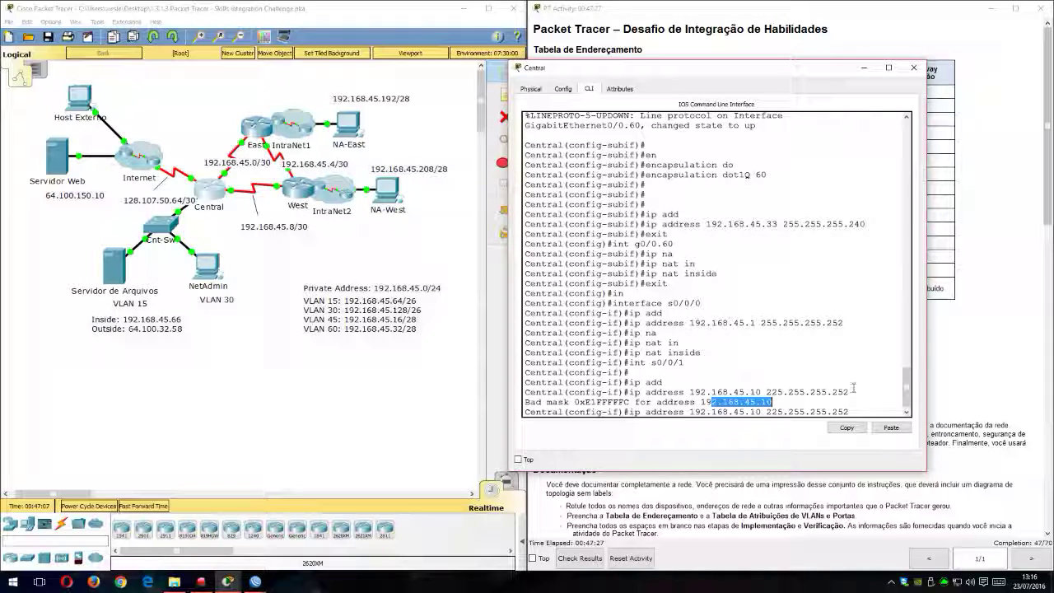
{"action": "scroll", "coordinate": [867, 395], "scroll_direction": "down", "scroll_amount": 1}
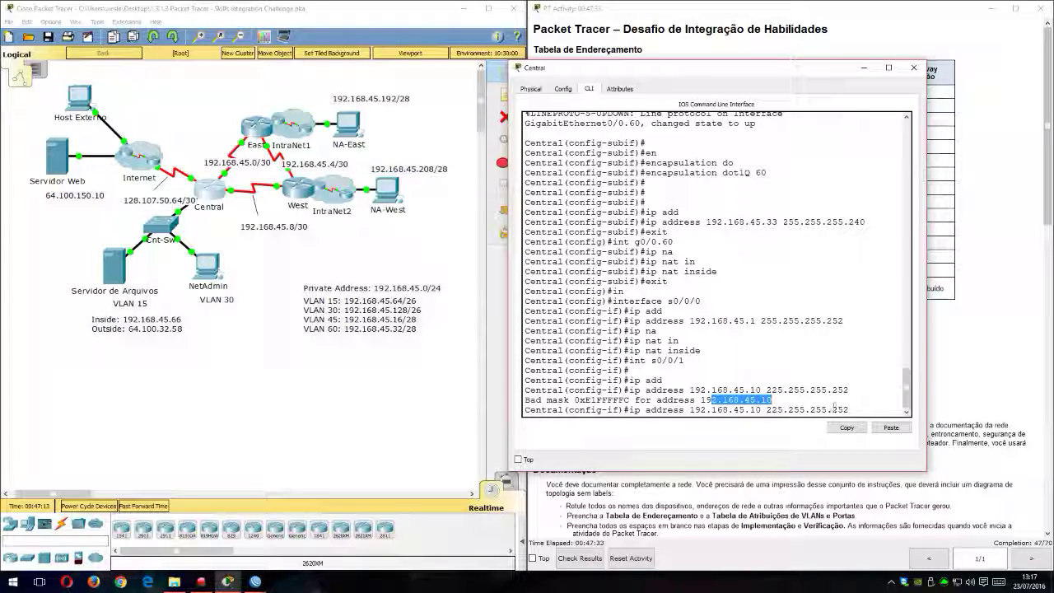
{"action": "left_click", "coordinate": [799, 402]}
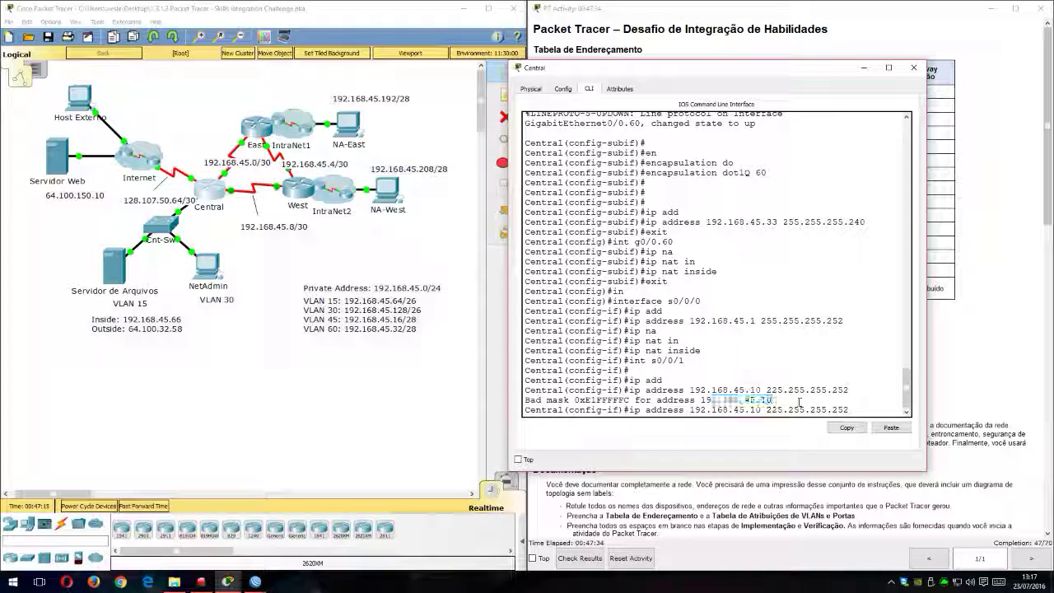
{"action": "key", "text": "Return"}
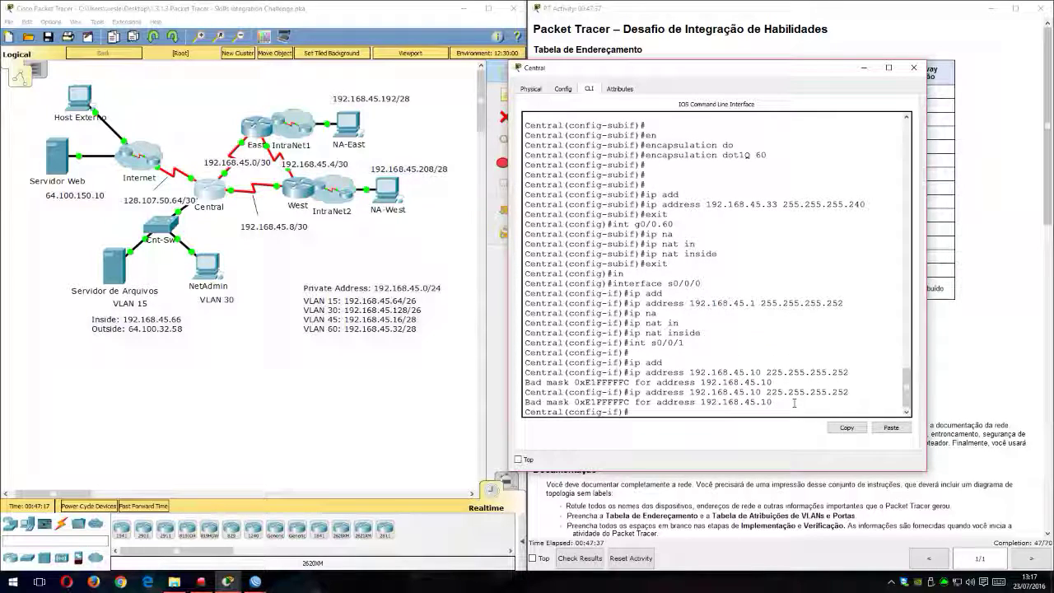
Step: Correct the mask to 255.255.255.252 for address 192.168.45.10 on interface s0/0/1 and uncover the addressing table
{"action": "key", "text": "Up"}
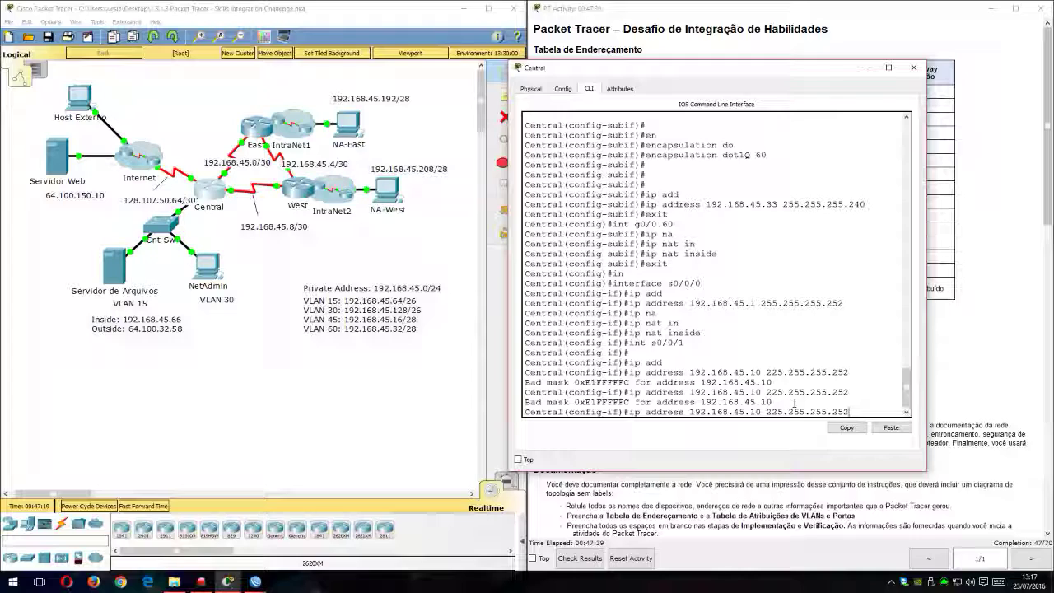
{"action": "left_click", "coordinate": [794, 402]}
{"action": "key", "text": "Delete"}
{"action": "type", "text": "5"}
{"action": "key", "text": "End"}
{"action": "key", "text": "Return"}
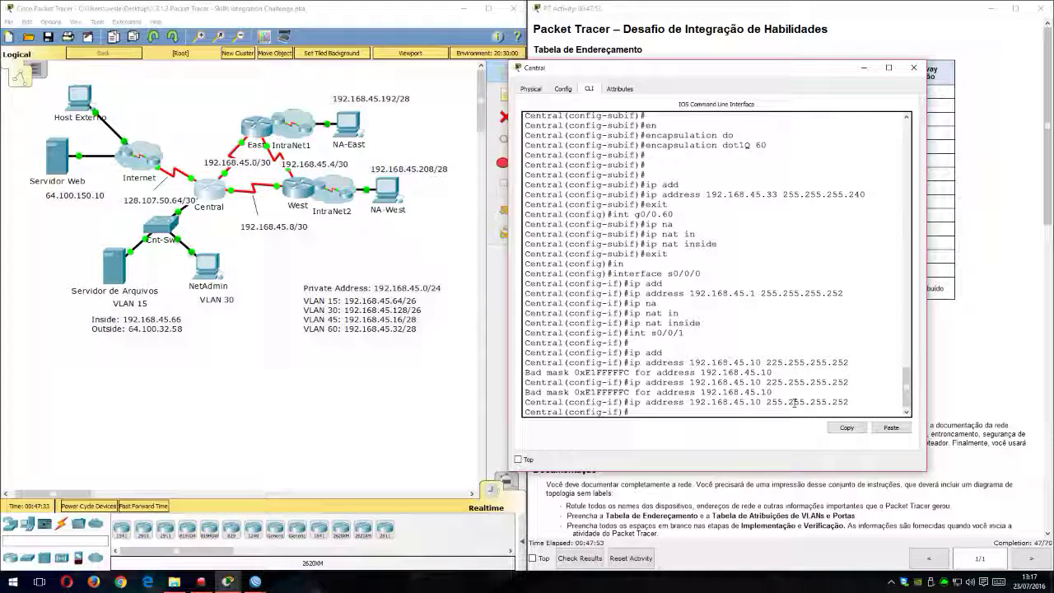
{"action": "left_click_drag", "start_coordinate": [688, 67], "coordinate": [235, 27]}
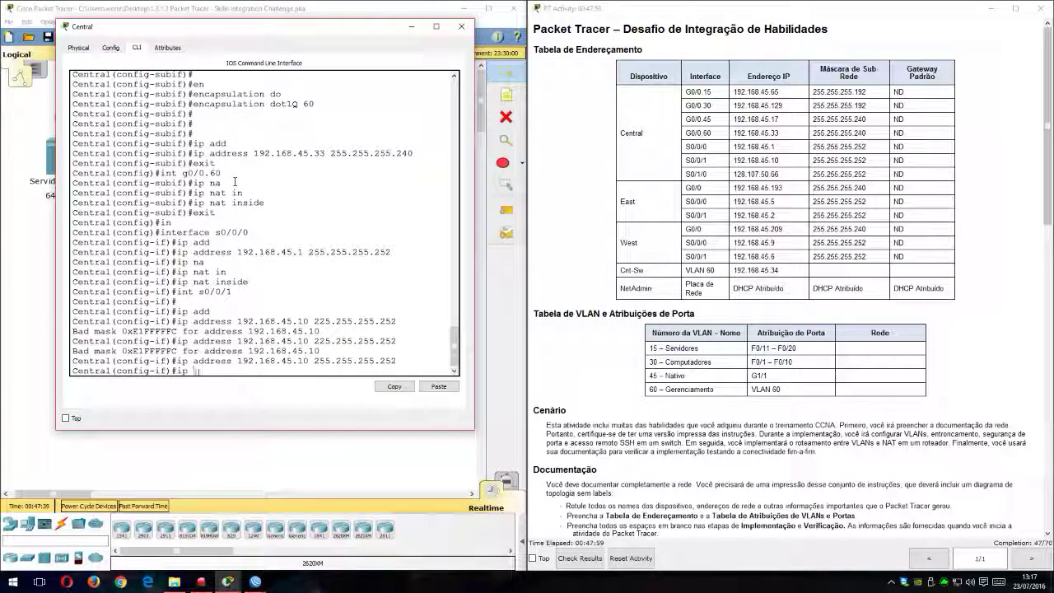
Step: Mark Central's serial interface s0/0/1 as a NAT inside interface
{"action": "type", "text": "n"}
{"action": "key", "text": "Tab"}
{"action": "type", "text": "iun"}
{"action": "key", "text": "Tab"}
{"action": "key", "text": "BackSpace"}
{"action": "key", "text": "BackSpace"}
{"action": "key", "text": "Tab"}
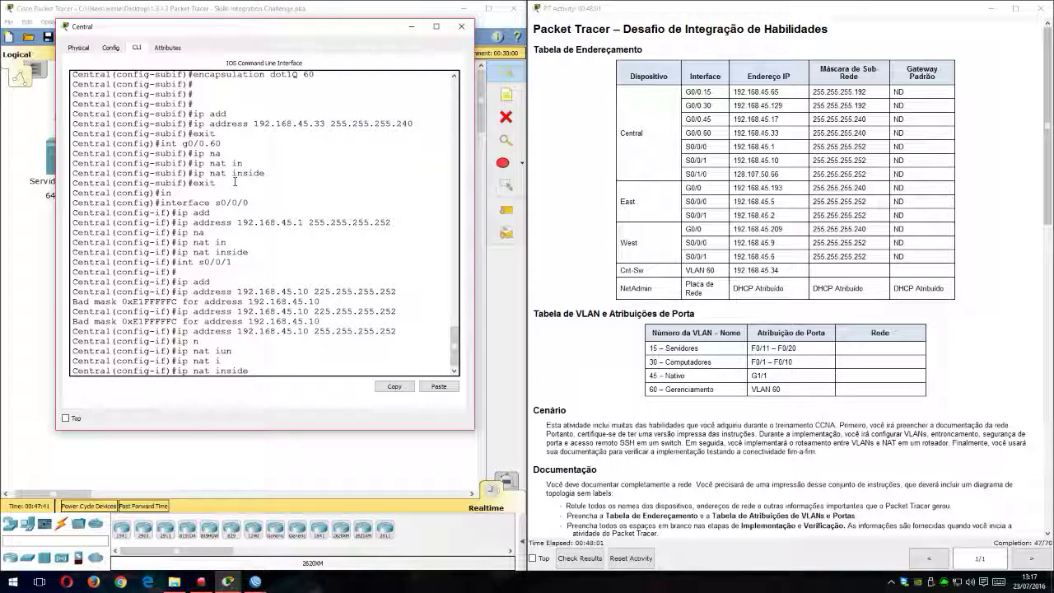
{"action": "key", "text": "Return"}
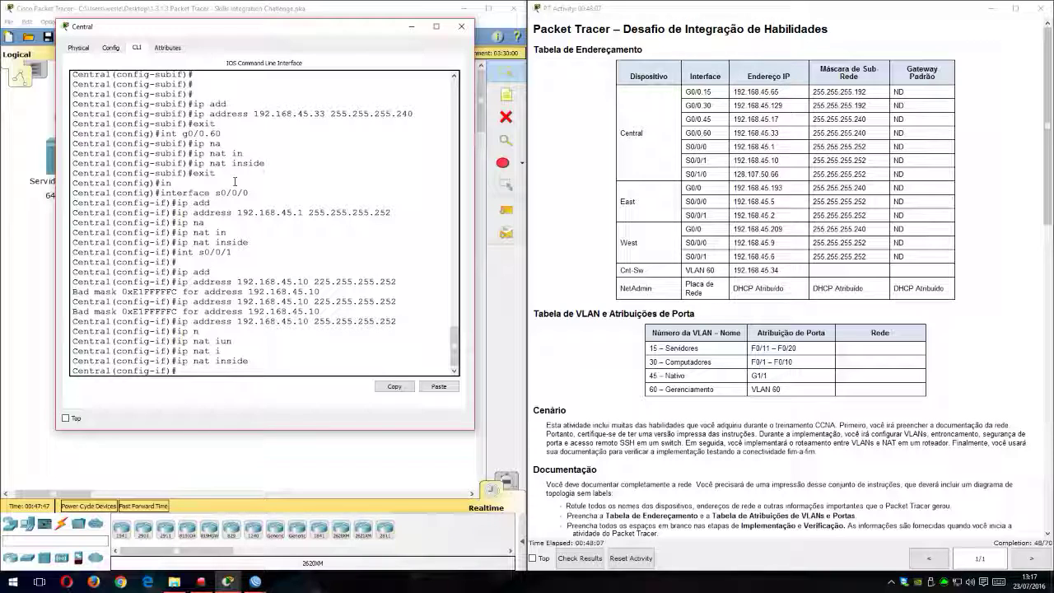
Step: Enter configuration of interface s0/1/0 on Central and assign it 128.107.50.66 with mask 255.255.255.252
{"action": "type", "text": "in t 0"}
{"action": "key", "text": "Return"}
{"action": "mouse_move", "coordinate": [308, 24]}
{"action": "left_mouse_down"}
{"action": "mouse_move", "coordinate": [756, 105]}
{"action": "mouse_move", "coordinate": [302, 36]}
{"action": "mouse_move", "coordinate": [312, 39]}
{"action": "left_mouse_up"}
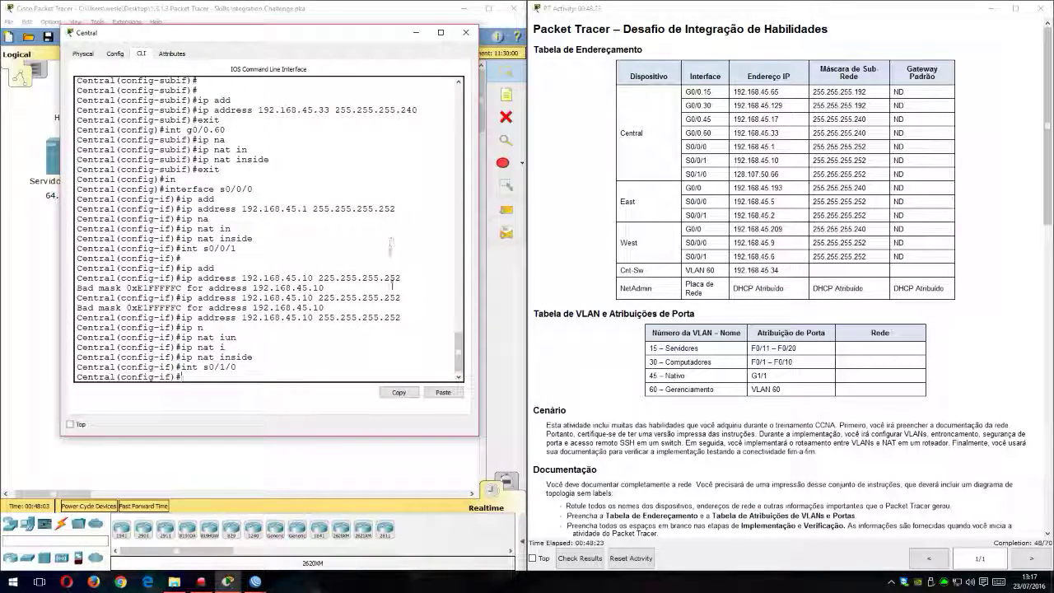
{"action": "type", "text": "ip ad"}
{"action": "key", "text": "Tab"}
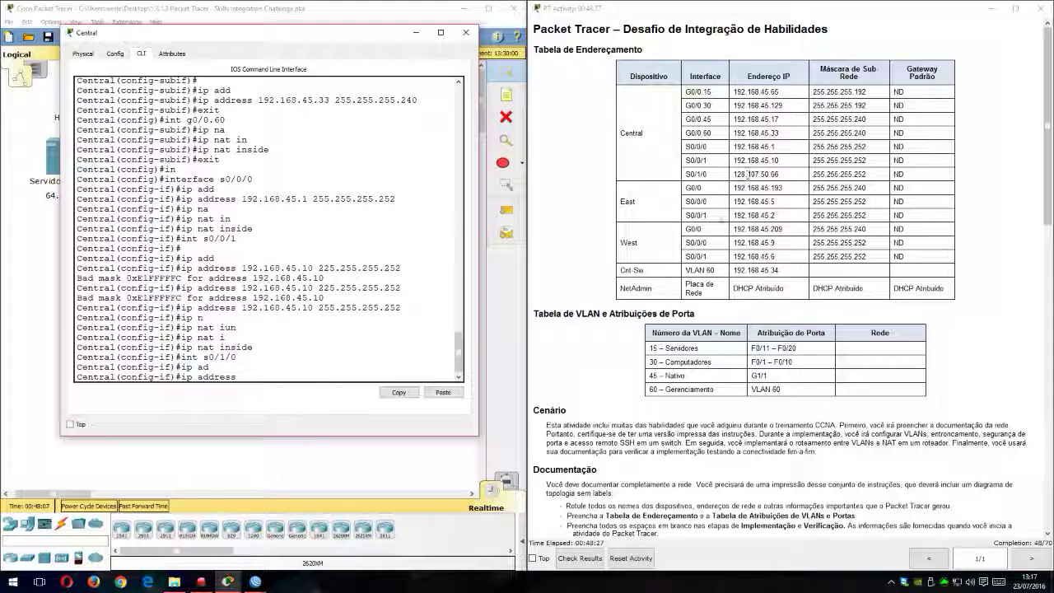
{"action": "type", "text": "128."}
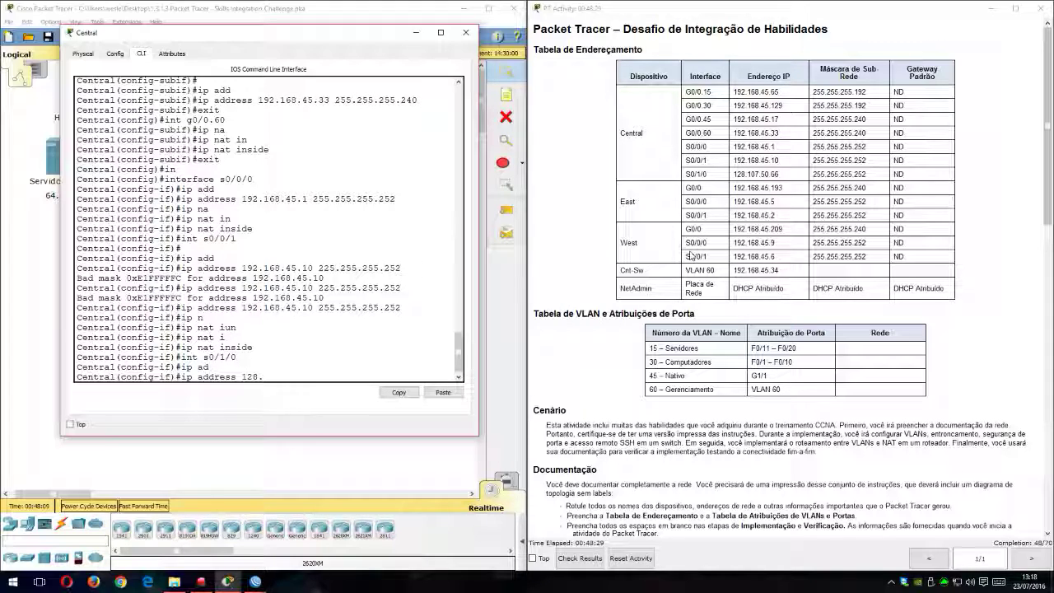
{"action": "type", "text": "107.50.66 25"}
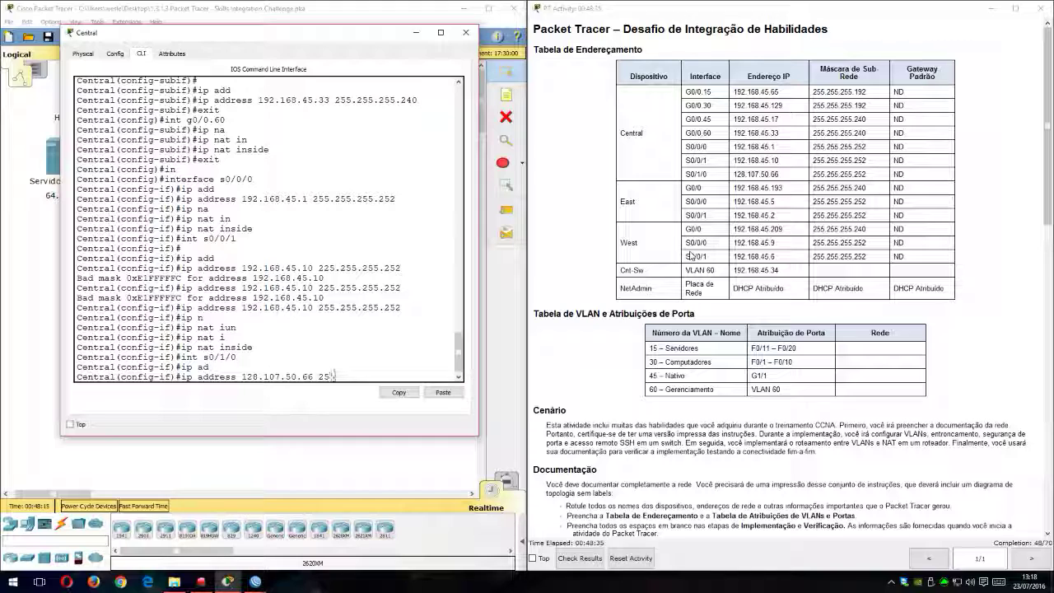
{"action": "type", "text": "5.255.255.252"}
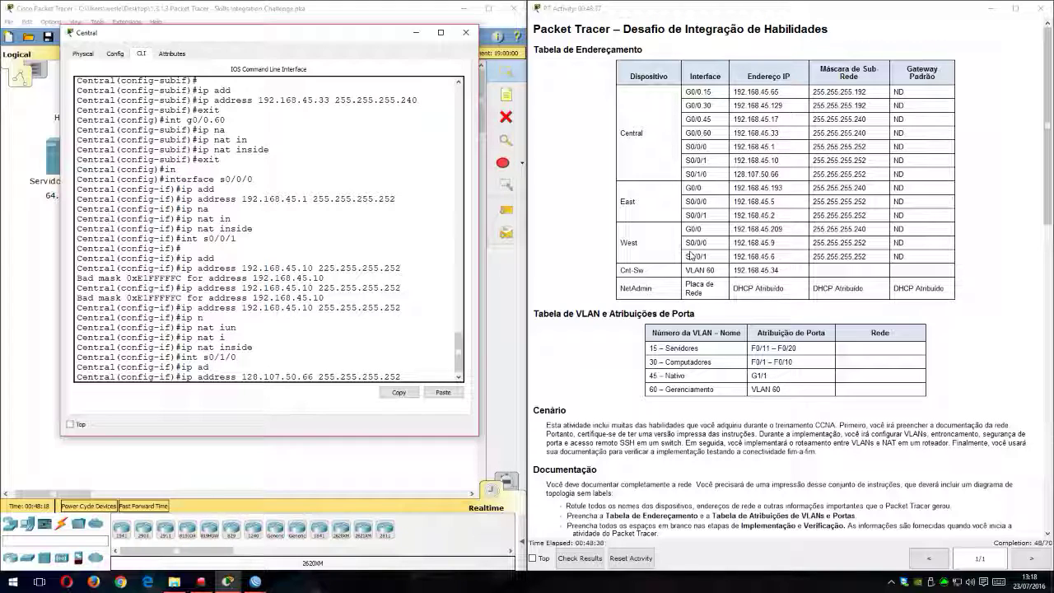
{"action": "key", "text": "Return"}
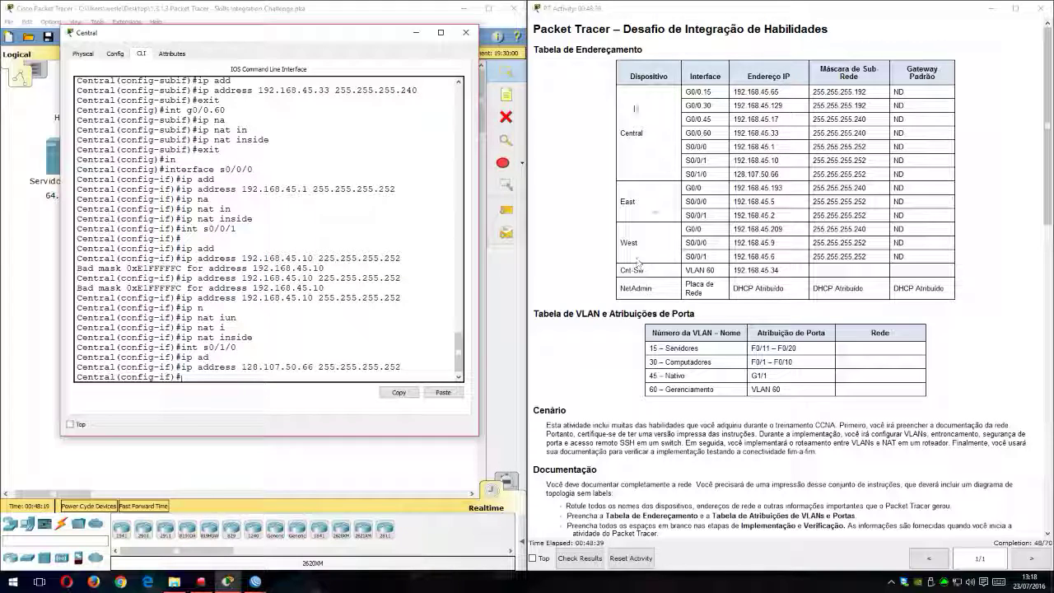
Step: Mark Central's interface s0/1/0 as NAT outside and return to global configuration mode
{"action": "left_click_drag", "start_coordinate": [382, 38], "coordinate": [815, 72]}
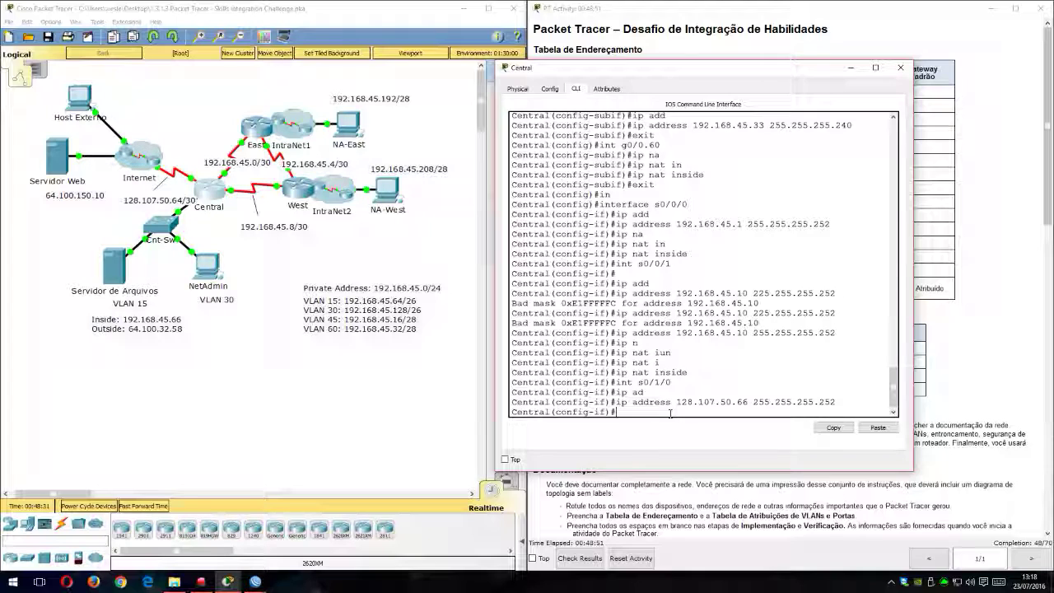
{"action": "type", "text": "ip na"}
{"action": "key", "text": "Tab"}
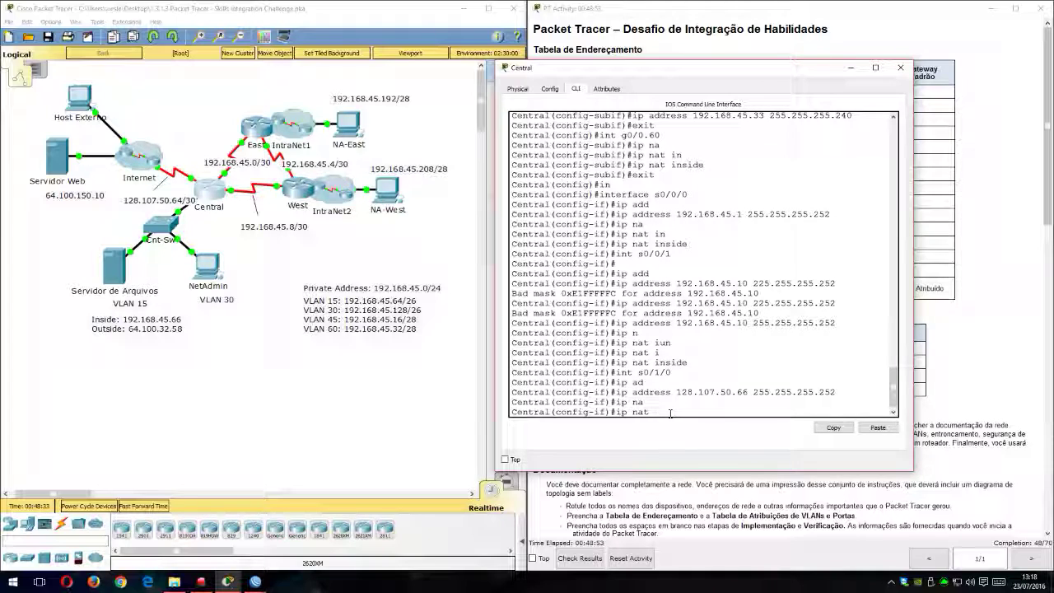
{"action": "type", "text": "ou"}
{"action": "key", "text": "Tab"}
{"action": "key", "text": "Return"}
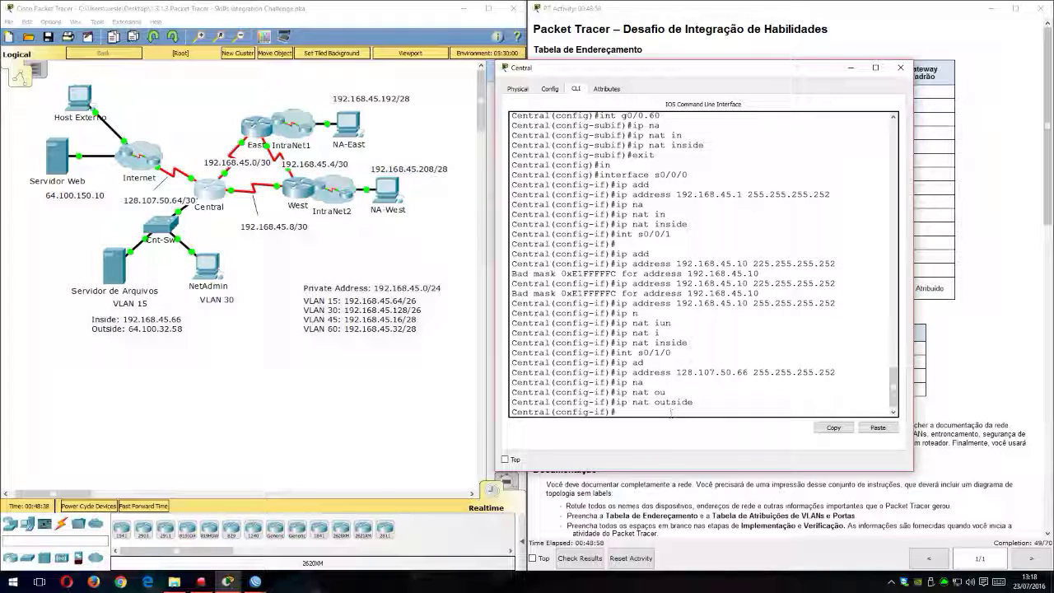
{"action": "left_click_drag", "start_coordinate": [720, 70], "coordinate": [346, 24]}
{"action": "type", "text": "e"}
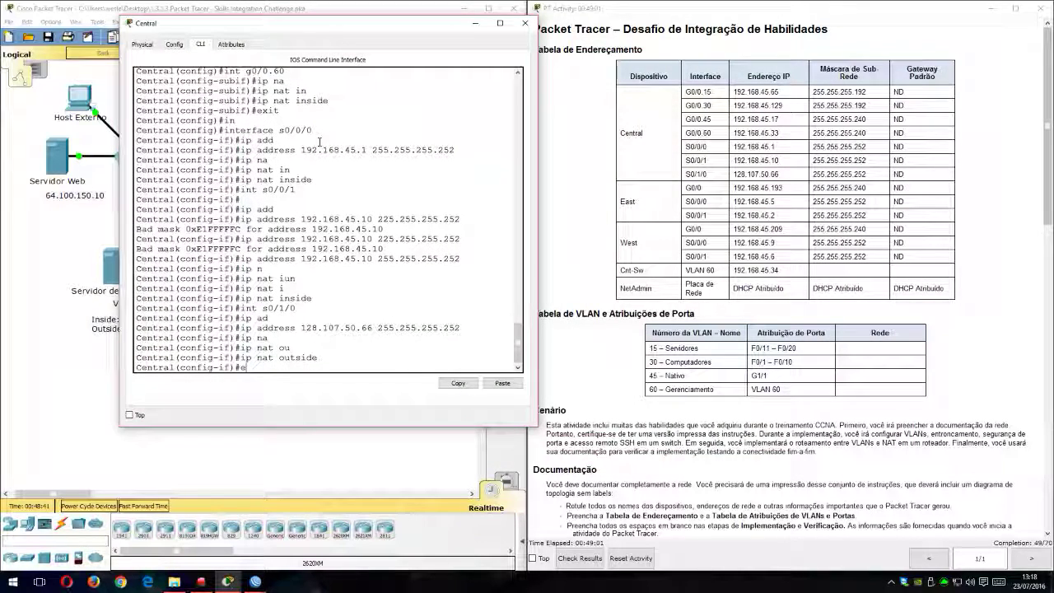
{"action": "type", "text": "xit"}
{"action": "key", "text": "Return"}
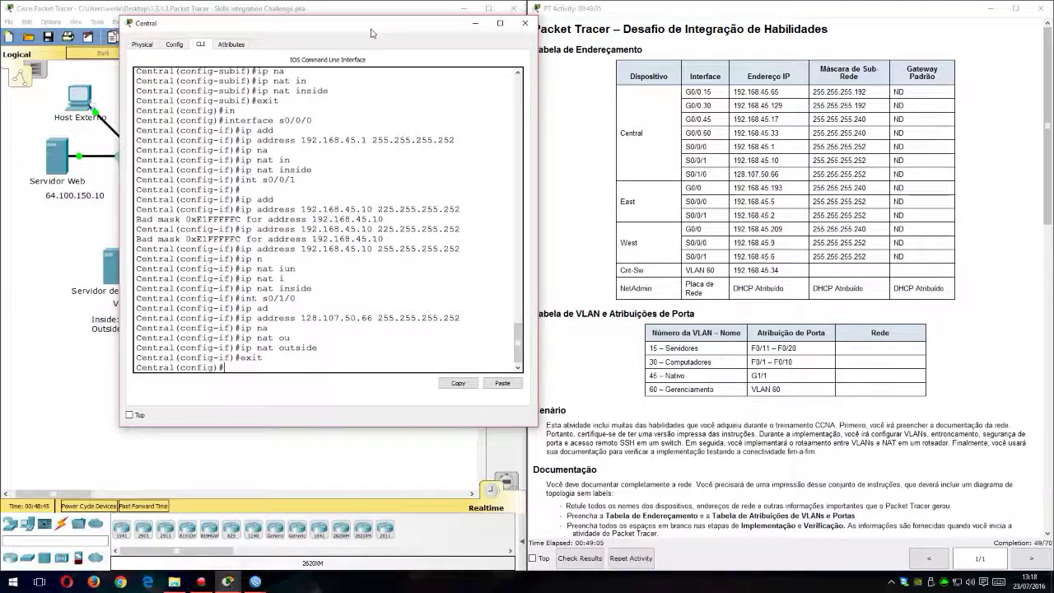
Step: Read the Central requirements in the activity instructions, focusing on inter-VLAN routing and the DHCP service for VLAN 30
{"action": "left_click_drag", "start_coordinate": [370, 23], "coordinate": [362, 23]}
{"action": "scroll", "coordinate": [705, 232], "scroll_direction": "down", "scroll_amount": 10}
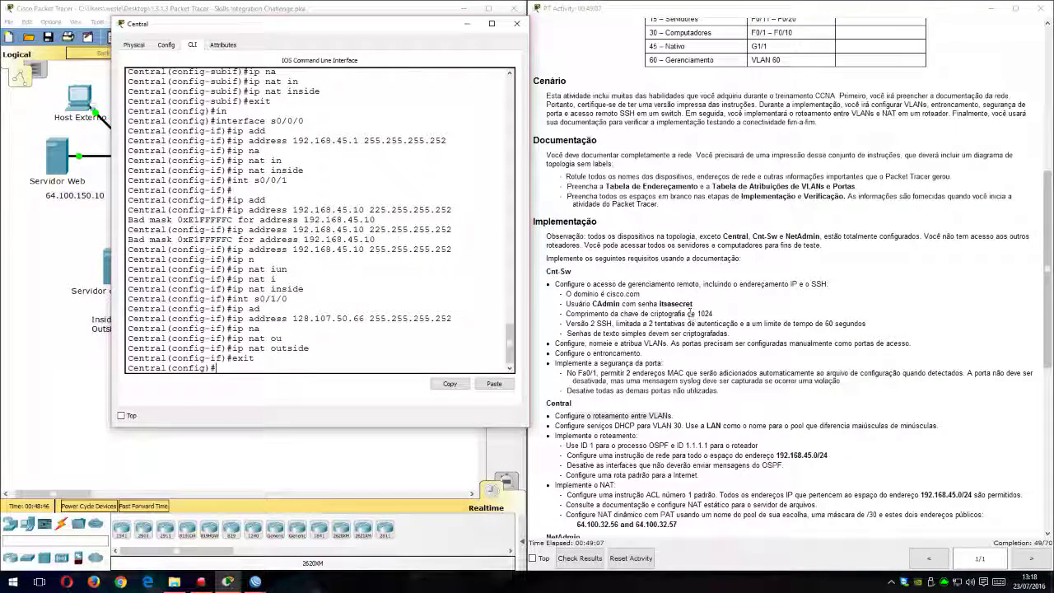
{"action": "scroll", "coordinate": [702, 308], "scroll_direction": "down", "scroll_amount": 2}
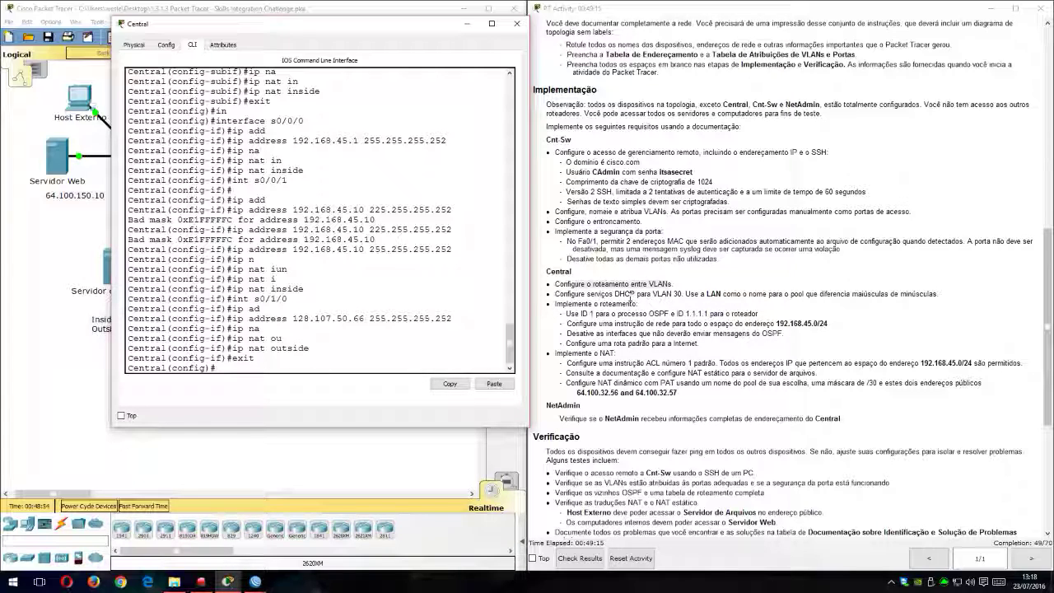
{"action": "left_click", "coordinate": [639, 287]}
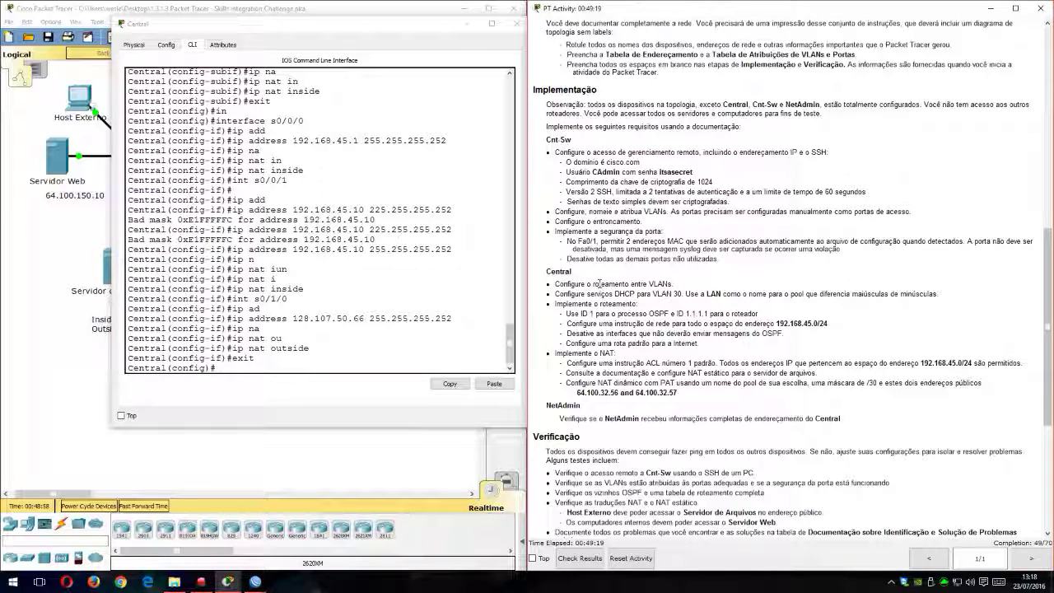
{"action": "left_click_drag", "start_coordinate": [550, 303], "coordinate": [722, 295]}
{"action": "left_click", "coordinate": [583, 297]}
{"action": "left_click", "coordinate": [724, 294]}
Step: Begin the ip dhcp excluded-address command on Central and display help for its arguments
{"action": "left_click", "coordinate": [346, 360]}
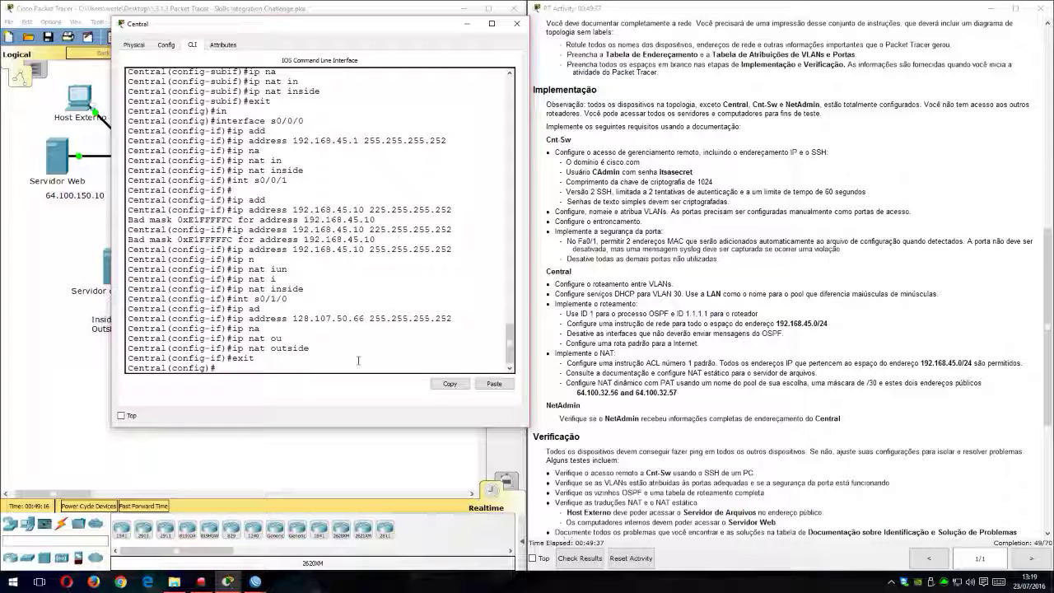
{"action": "type", "text": "dh"}
{"action": "key", "text": "Tab"}
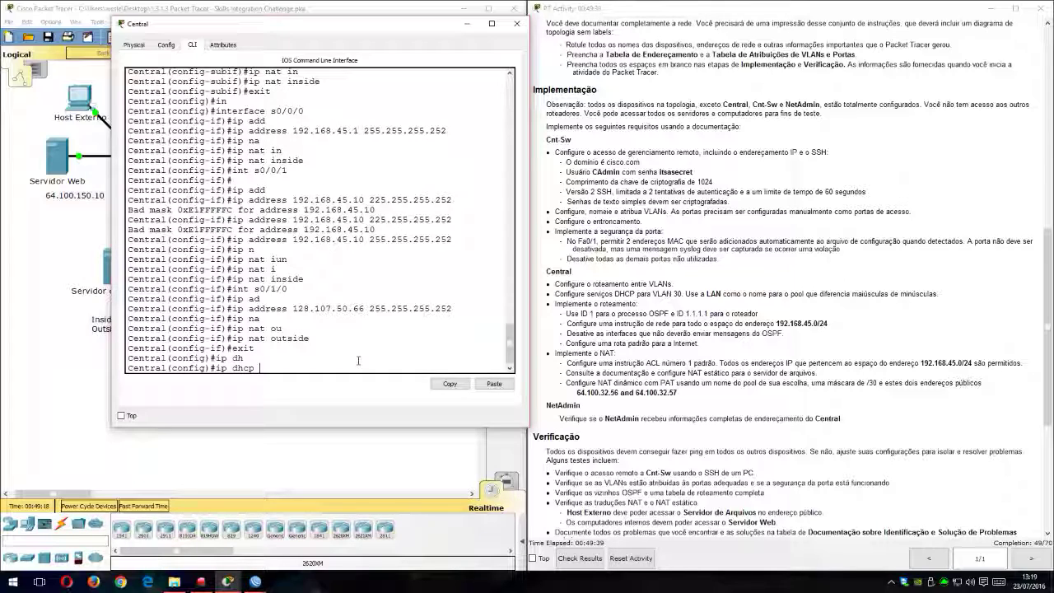
{"action": "type", "text": "ex"}
{"action": "key", "text": "Tab"}
{"action": "type", "text": "?"}
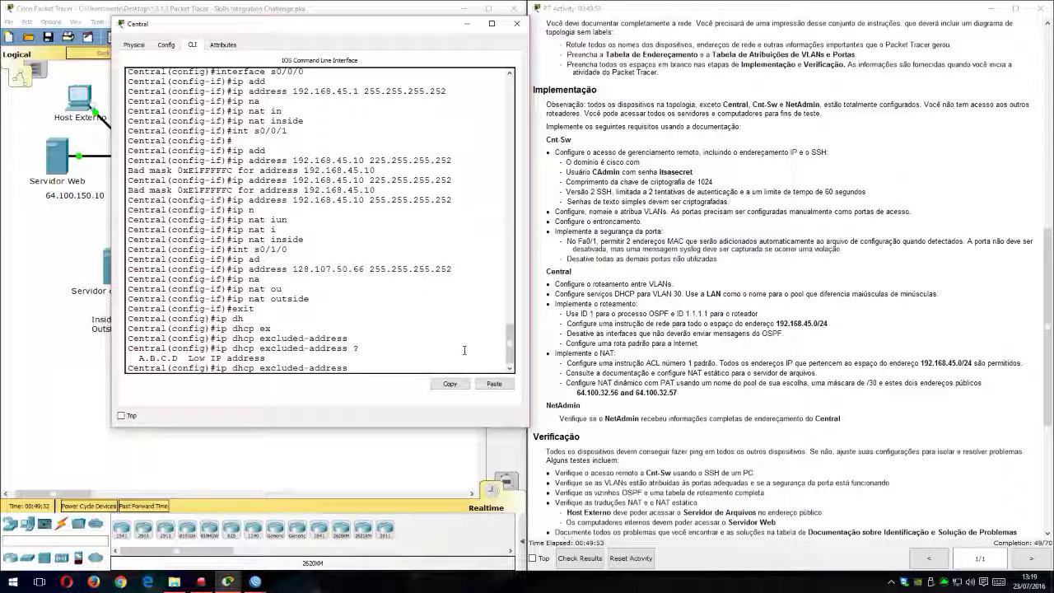
Step: Consult the addressing table for VLAN 30's gateway and exclude 192.168.45.129 from DHCP assignment on Central
{"action": "scroll", "coordinate": [721, 188], "scroll_direction": "up", "scroll_amount": 6}
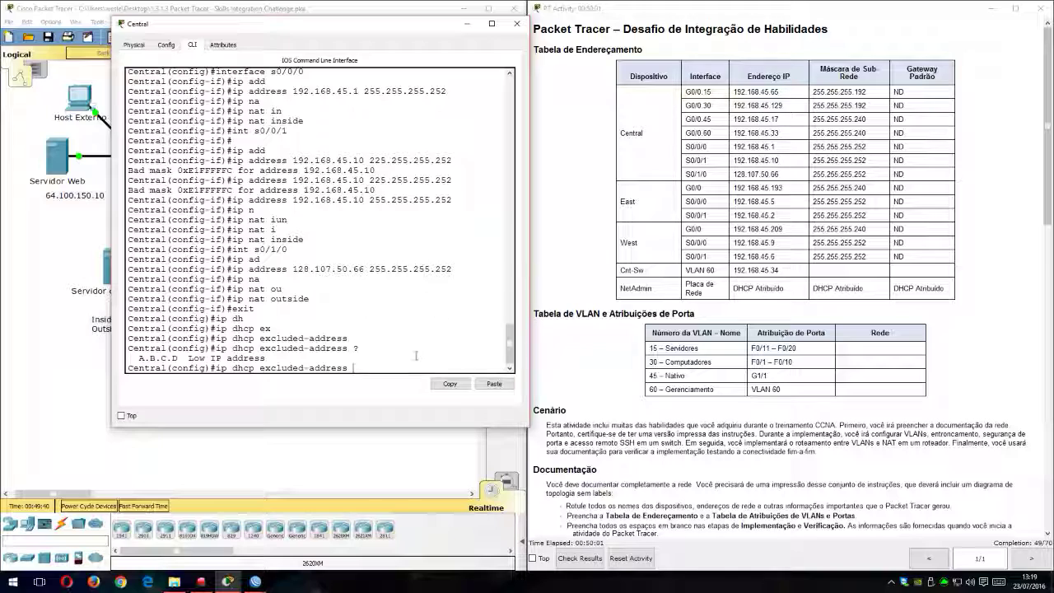
{"action": "type", "text": "1921."}
{"action": "scroll", "coordinate": [412, 362], "scroll_direction": "up", "scroll_amount": 1}
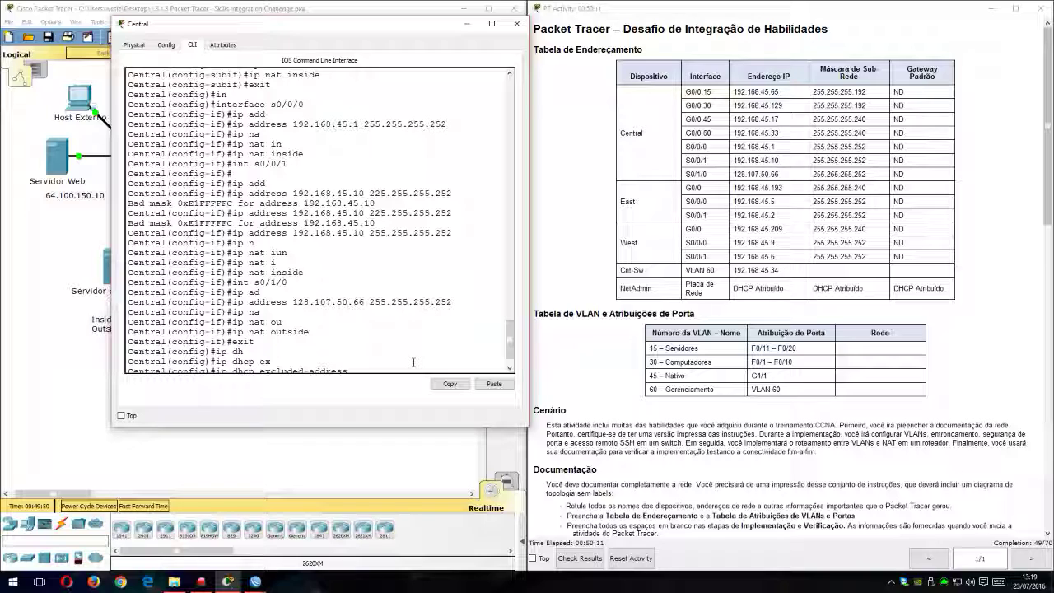
{"action": "type", "text": "?192."}
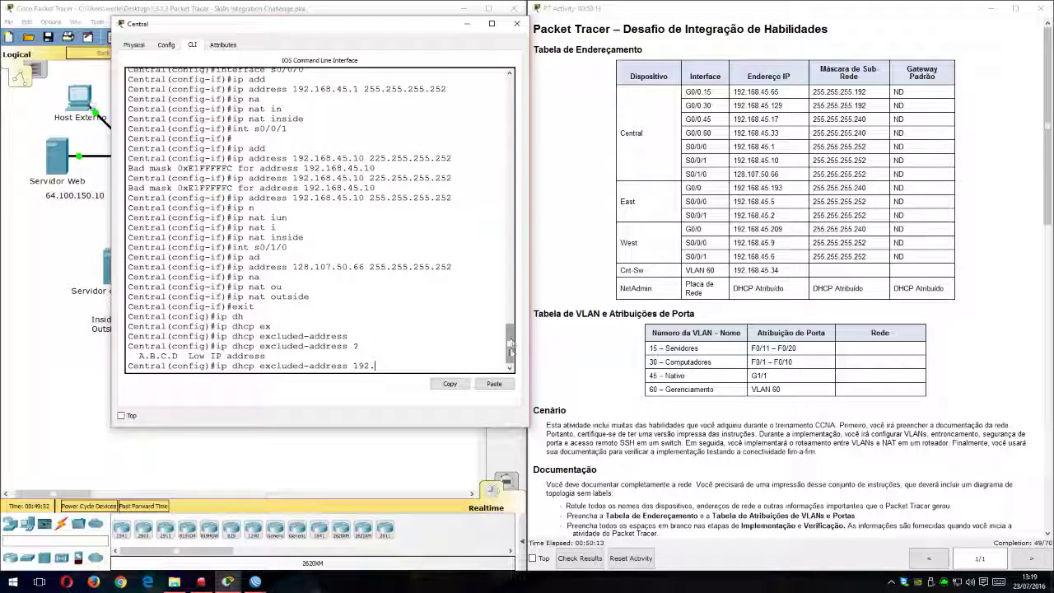
{"action": "type", "text": "1"}
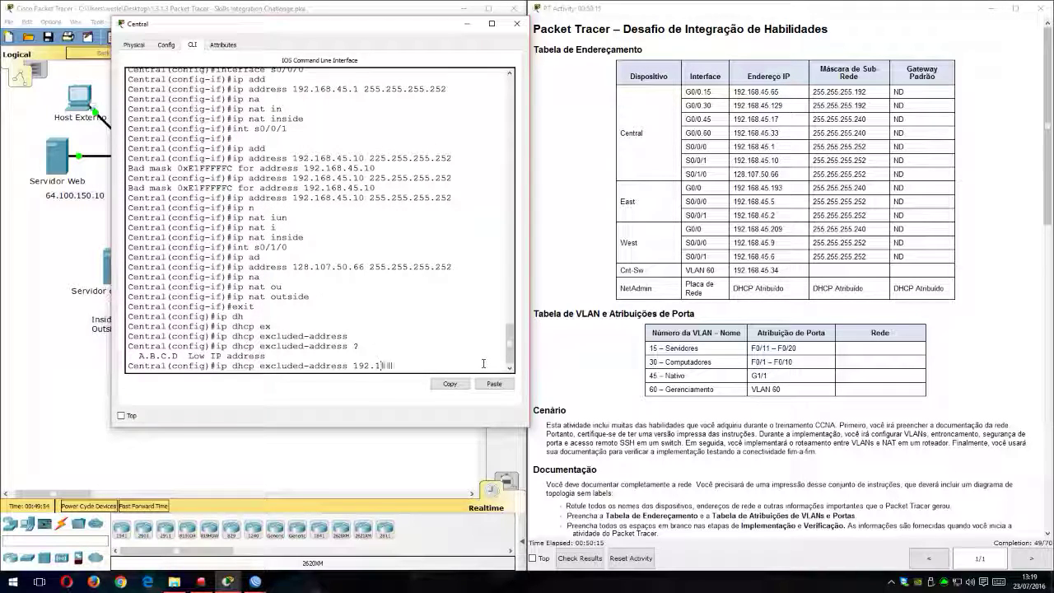
{"action": "type", "text": "68.45.19"}
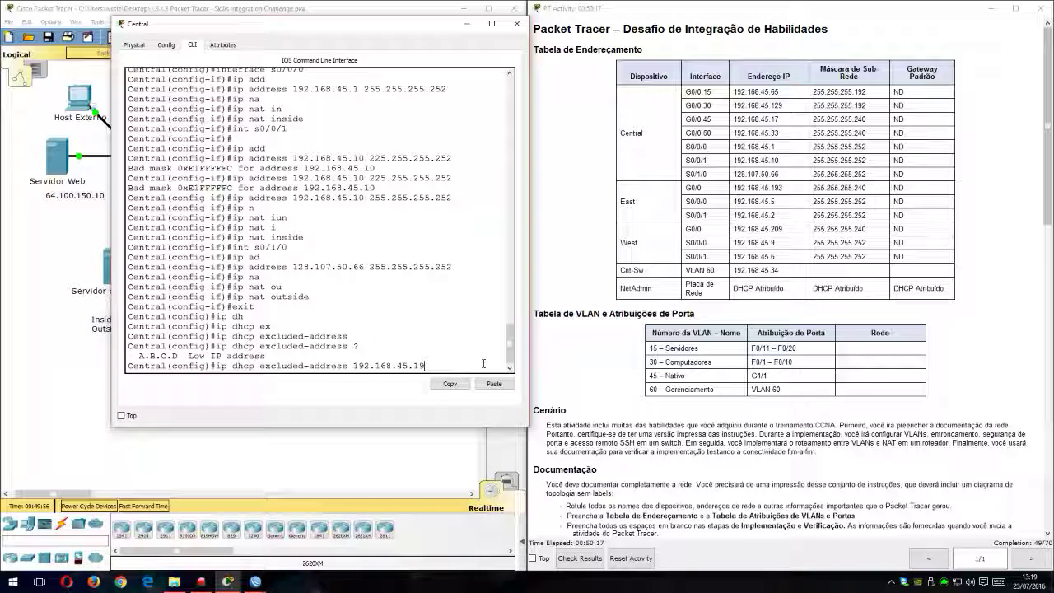
{"action": "type", "text": "29"}
{"action": "key", "text": "Return"}
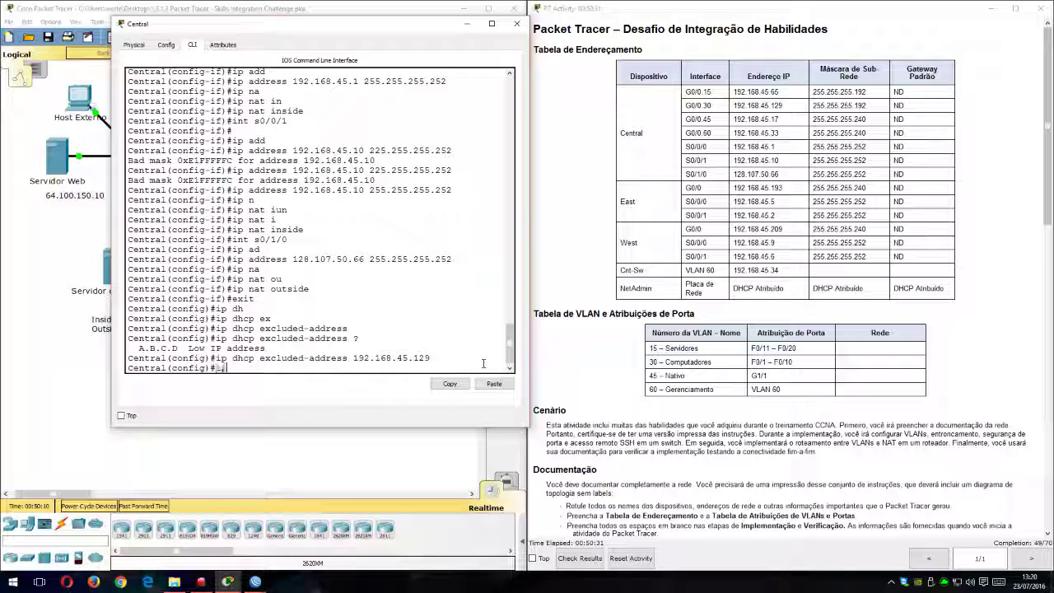
Step: Create a DHCP pool named LAN on Central, matching the pool name in the instructions
{"action": "type", "text": "dh"}
{"action": "key", "text": "Tab"}
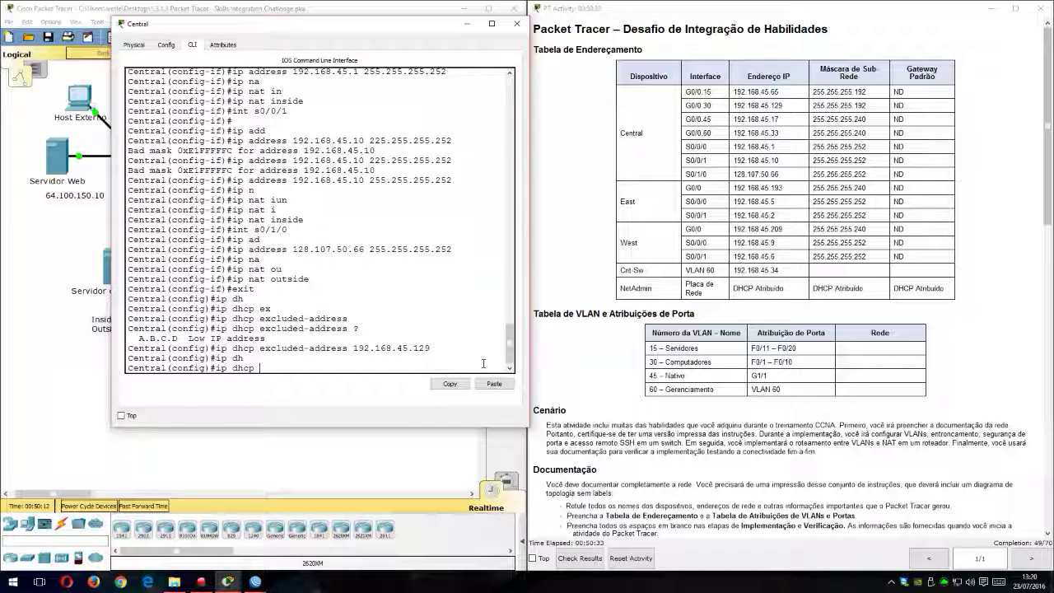
{"action": "type", "text": "po"}
{"action": "key", "text": "Tab"}
{"action": "key", "text": "Tab"}
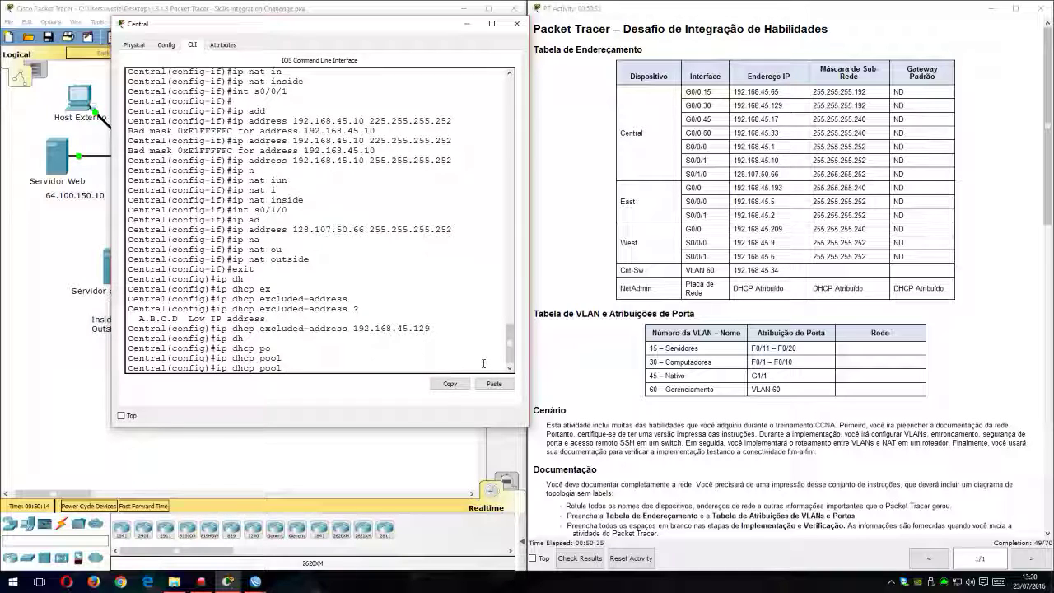
{"action": "scroll", "coordinate": [864, 405], "scroll_direction": "down", "scroll_amount": 5}
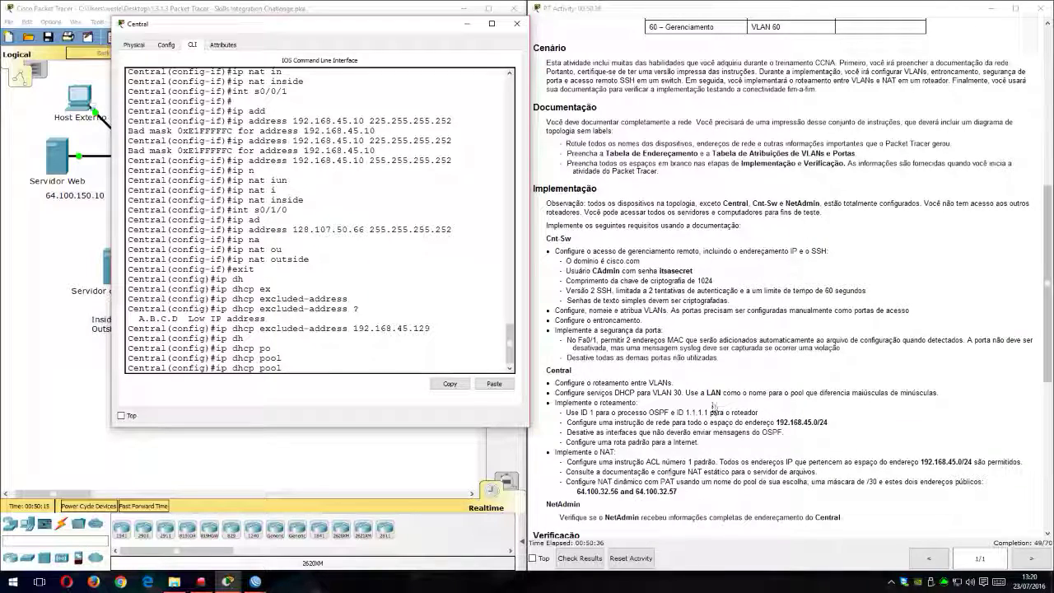
{"action": "type", "text": "LAN"}
{"action": "key", "text": "Return"}
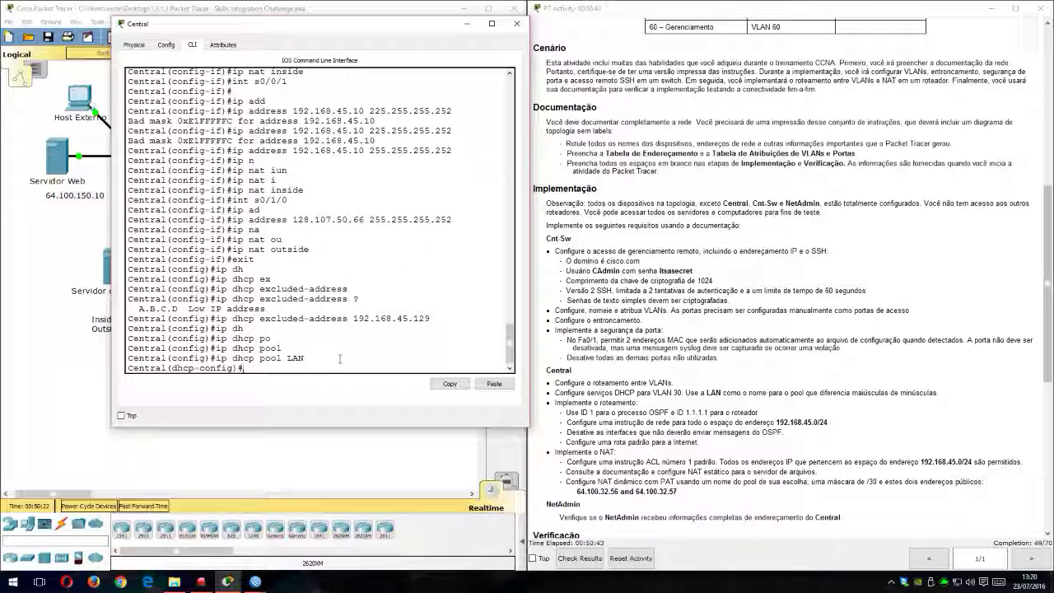
Step: List the DHCP pool commands and set the LAN pool's network to 192.168.45.128 with mask 255.255.255.192
{"action": "type", "text": "?"}
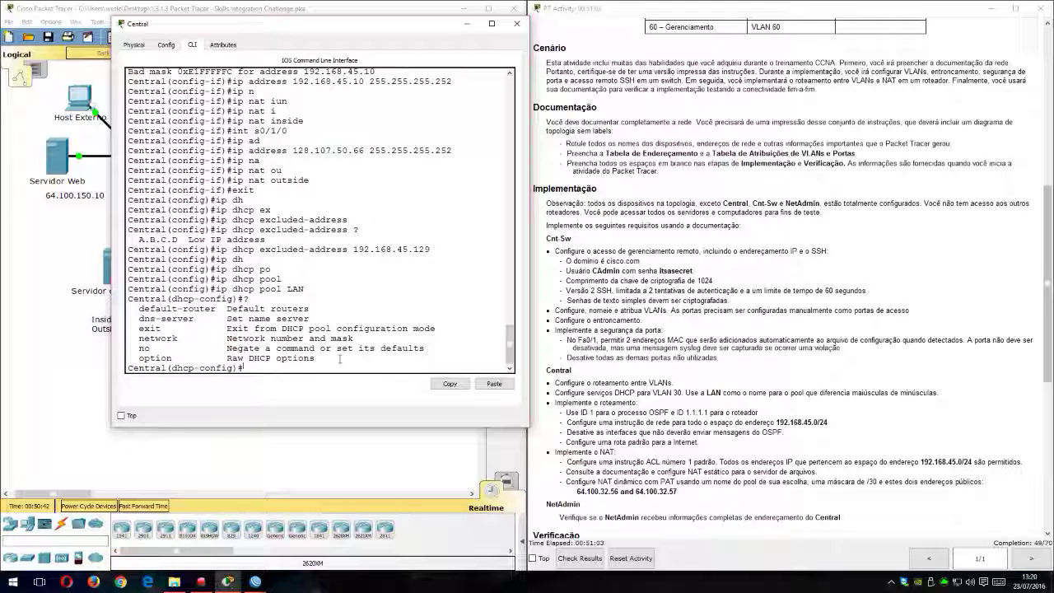
{"action": "key", "text": "Tab"}
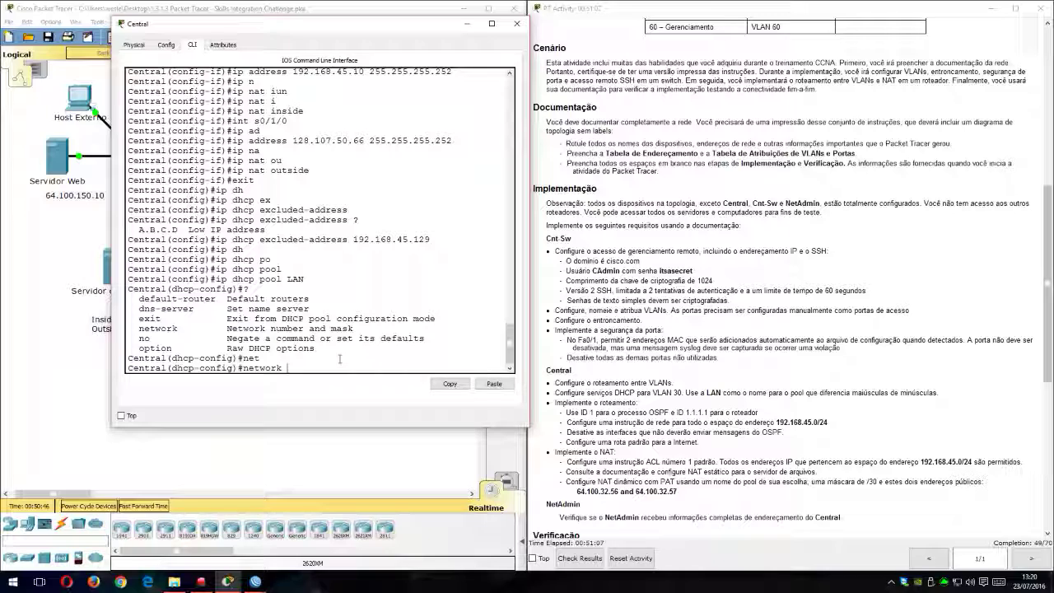
{"action": "type", "text": "192.168.45."}
{"action": "scroll", "coordinate": [717, 185], "scroll_direction": "up", "scroll_amount": 3}
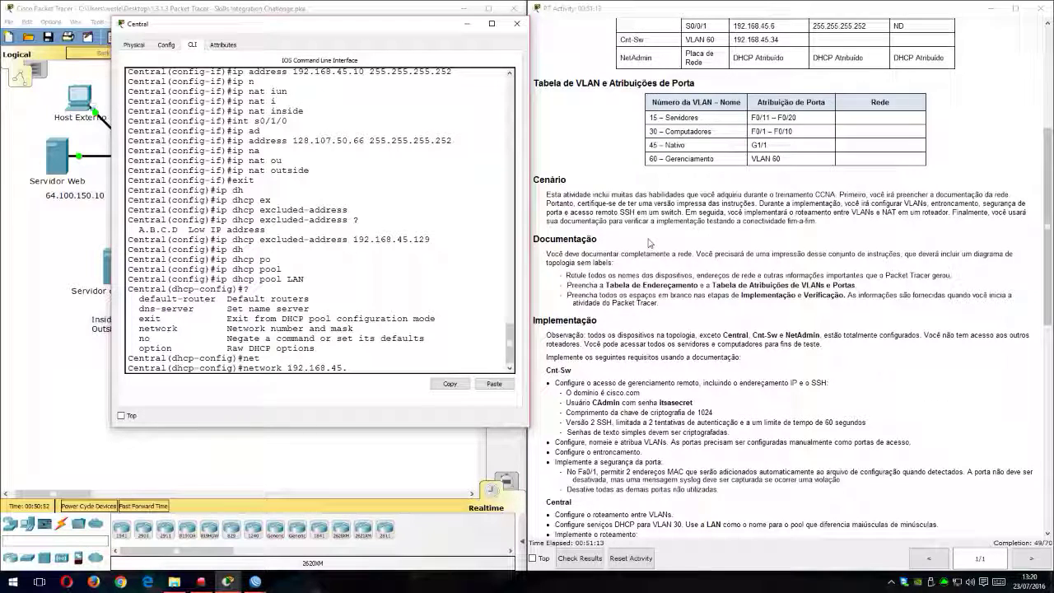
{"action": "scroll", "coordinate": [715, 184], "scroll_direction": "up", "scroll_amount": 2}
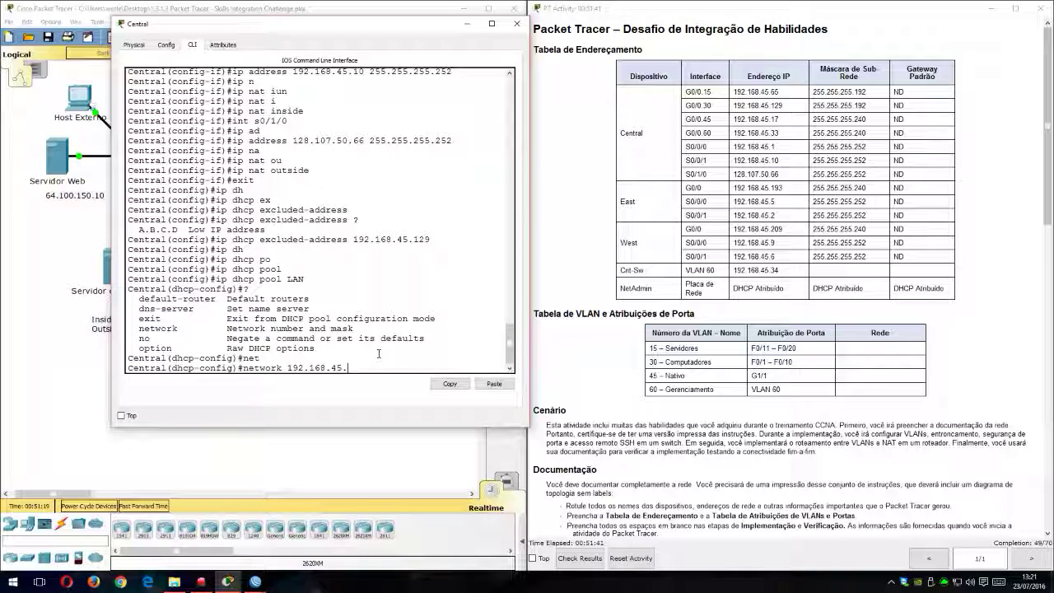
{"action": "type", "text": "8 255.255.255.192"}
{"action": "key", "text": "Return"}
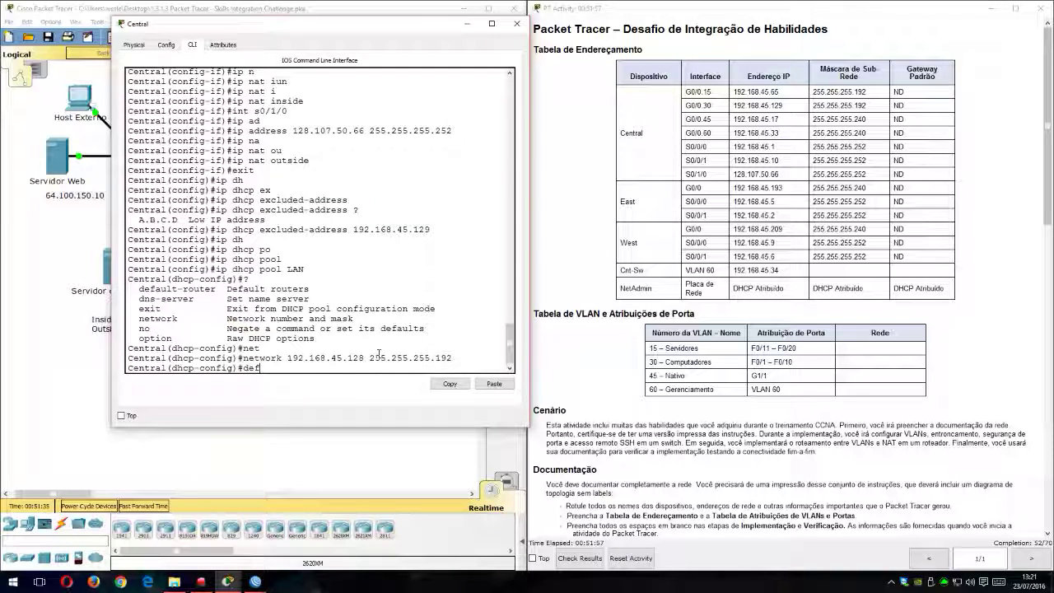
Step: Set the LAN pool's default router to 192.168.45.129 and leave DHCP pool configuration on Central
{"action": "type", "text": "def"}
{"action": "key", "text": "Tab"}
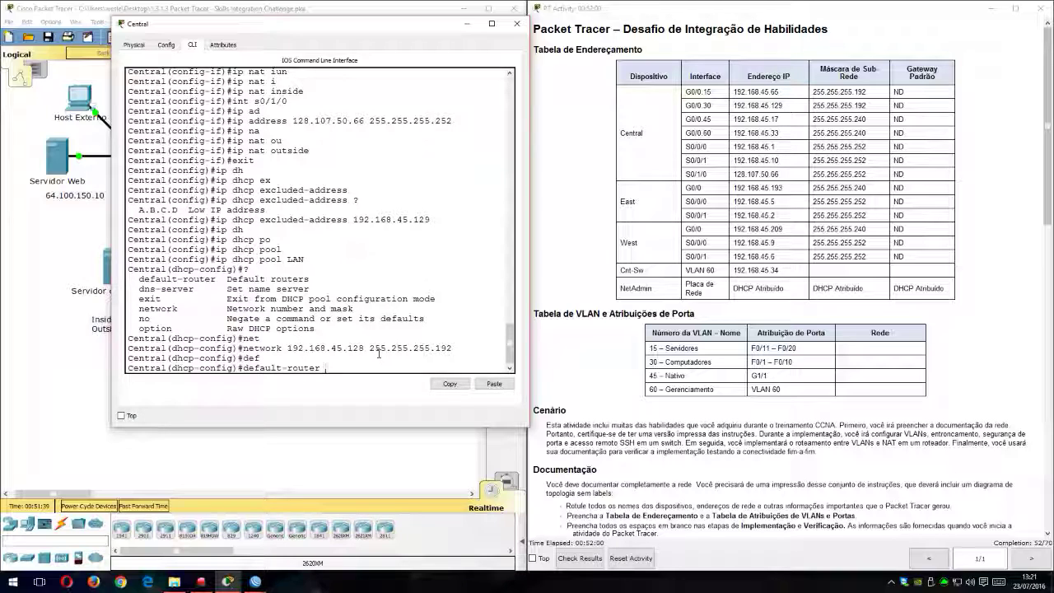
{"action": "type", "text": "192.168.45.129"}
{"action": "key", "text": "Return"}
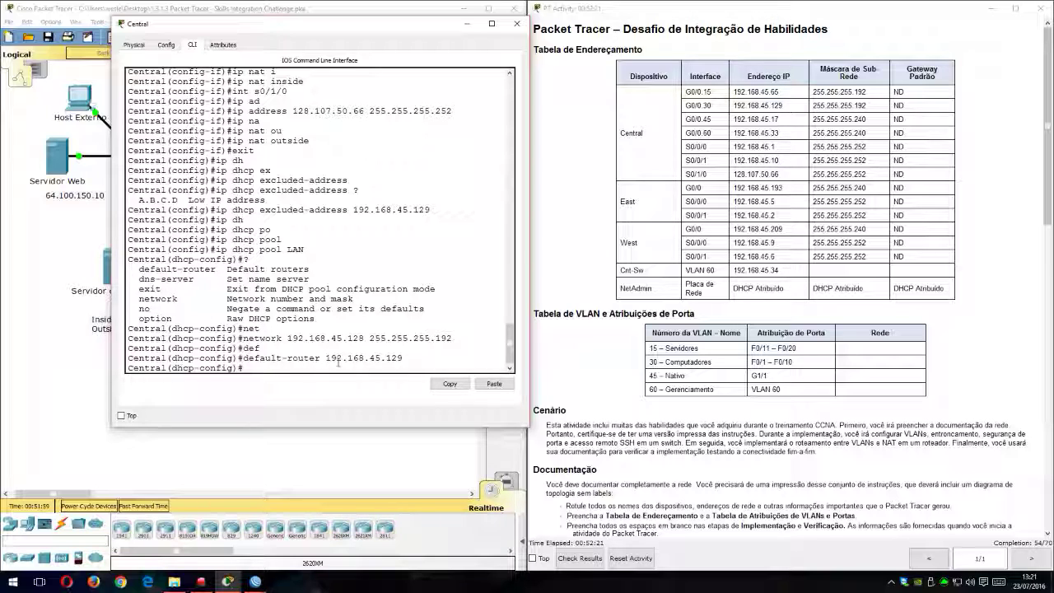
{"action": "type", "text": "t"}
{"action": "key", "text": "Return"}
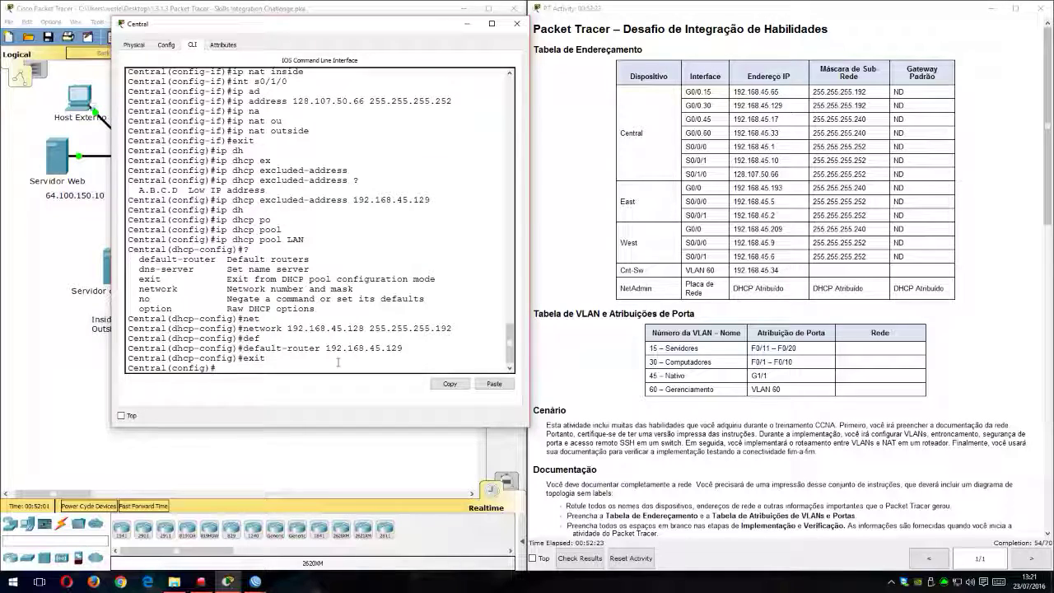
{"action": "key", "text": "Return"}
{"action": "key", "text": "Return"}
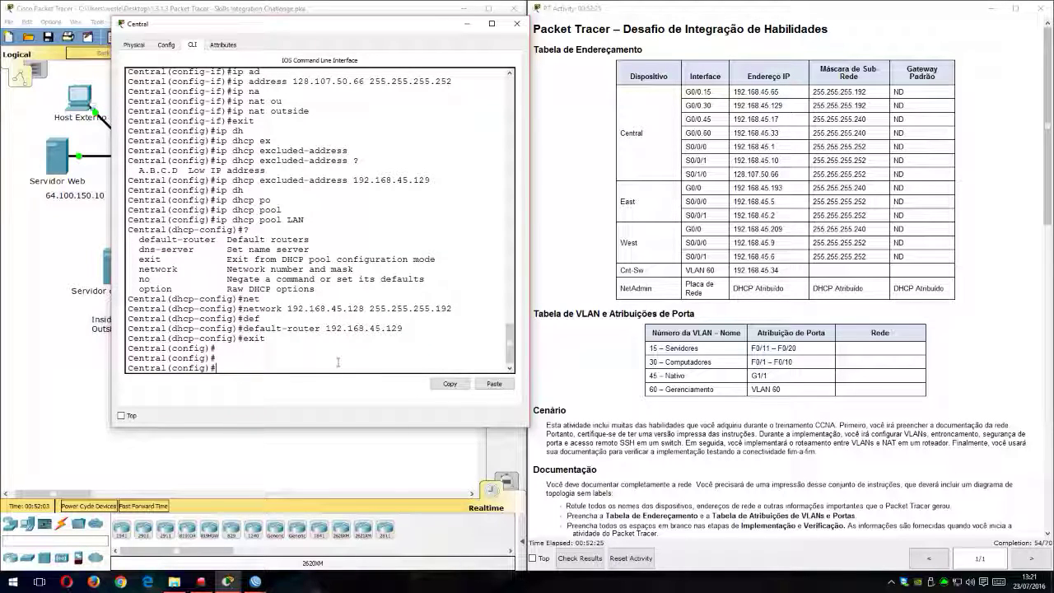
Step: Review Central's routing requirements in the activity instructions, focusing on the OSPF process ID and router ID
{"action": "left_click_drag", "start_coordinate": [374, 26], "coordinate": [420, 41]}
{"action": "scroll", "coordinate": [823, 362], "scroll_direction": "down", "scroll_amount": 9}
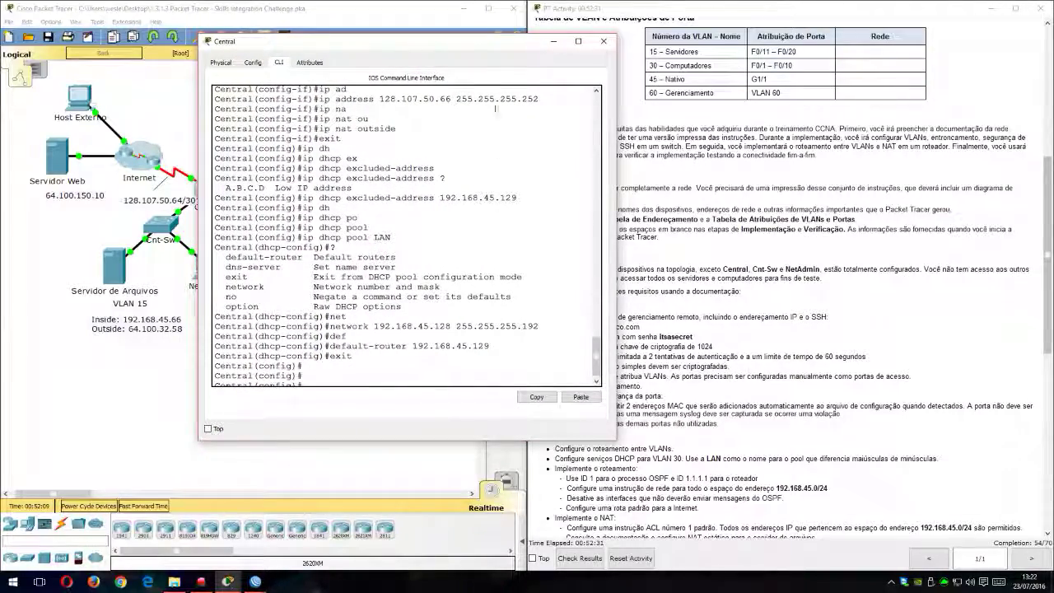
{"action": "left_click_drag", "start_coordinate": [497, 44], "coordinate": [391, 32]}
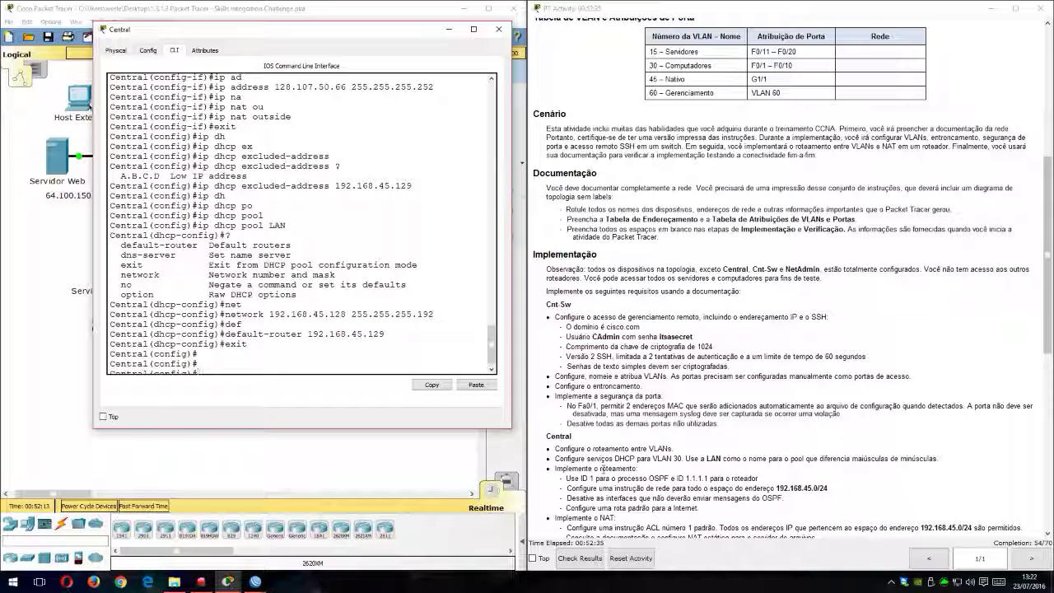
{"action": "scroll", "coordinate": [740, 471], "scroll_direction": "down", "scroll_amount": 5}
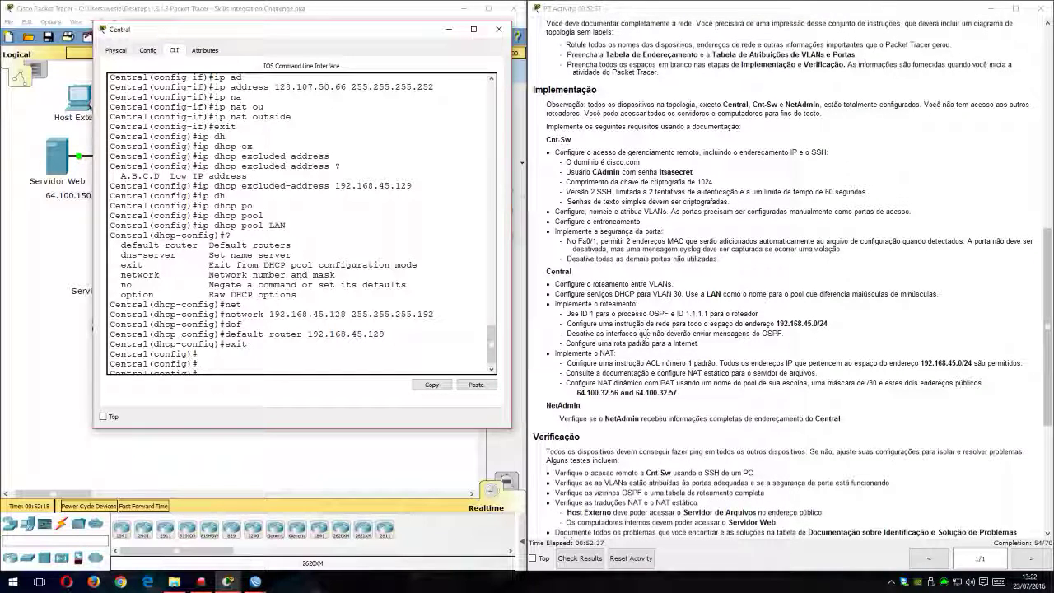
{"action": "left_click_drag", "start_coordinate": [571, 314], "coordinate": [726, 316]}
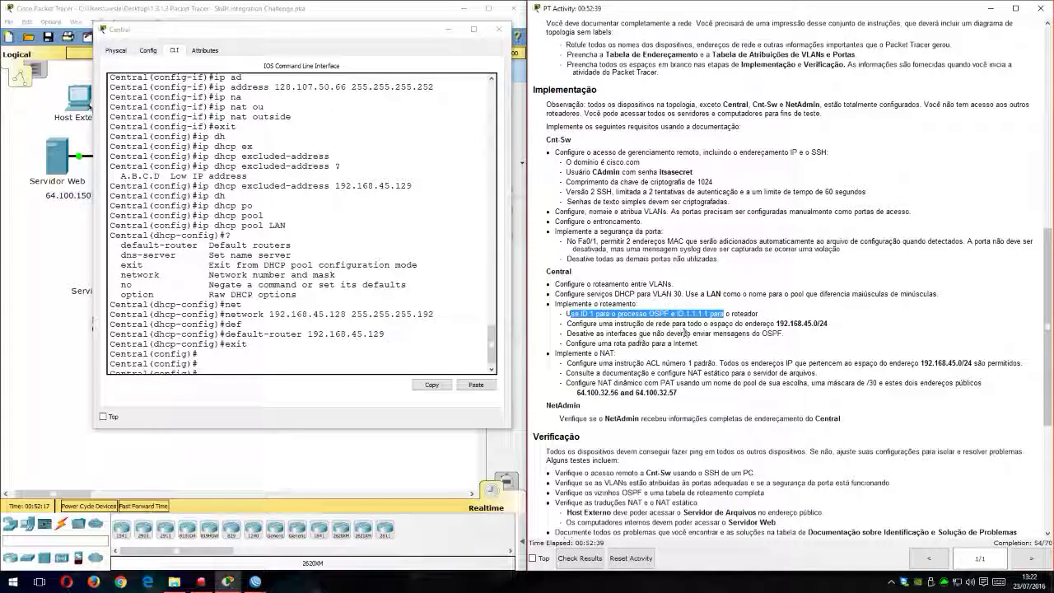
{"action": "left_click", "coordinate": [316, 354]}
{"action": "scroll", "coordinate": [471, 352], "scroll_direction": "down", "scroll_amount": 1}
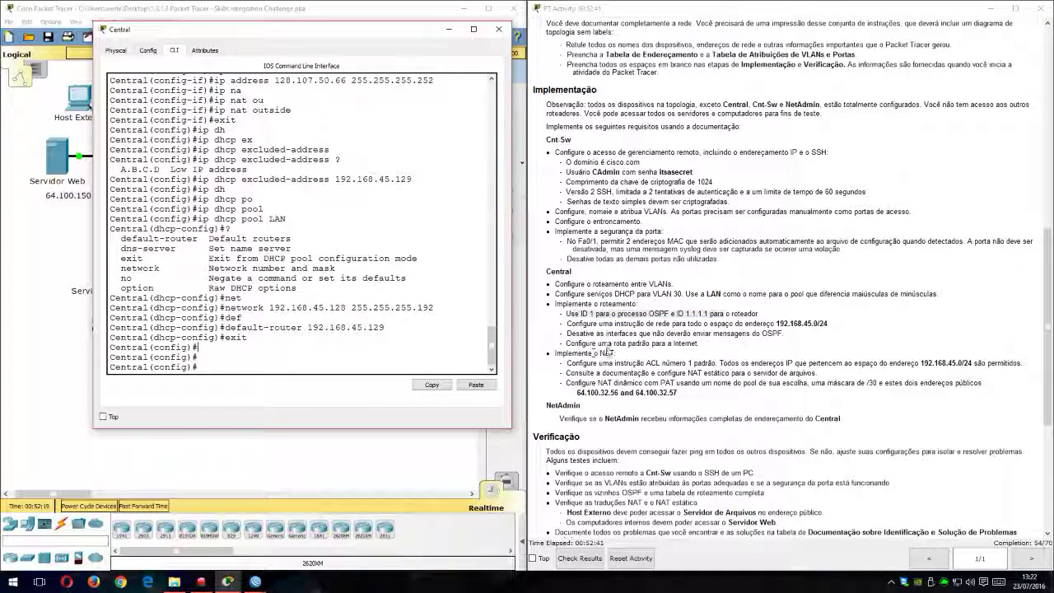
{"action": "left_click", "coordinate": [615, 319]}
{"action": "left_click_drag", "start_coordinate": [566, 313], "coordinate": [708, 316]}
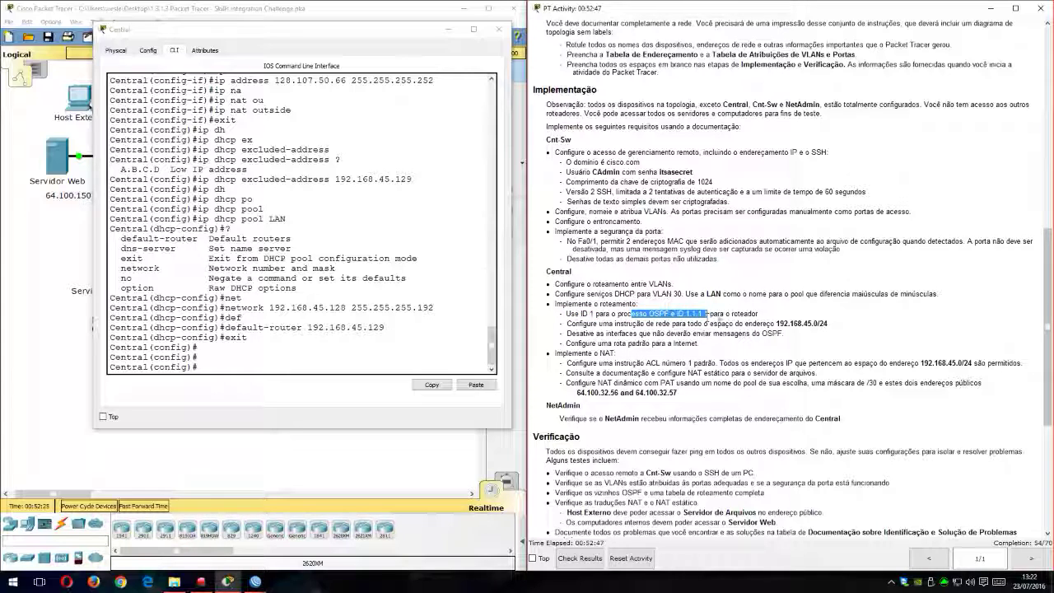
{"action": "left_click", "coordinate": [359, 370]}
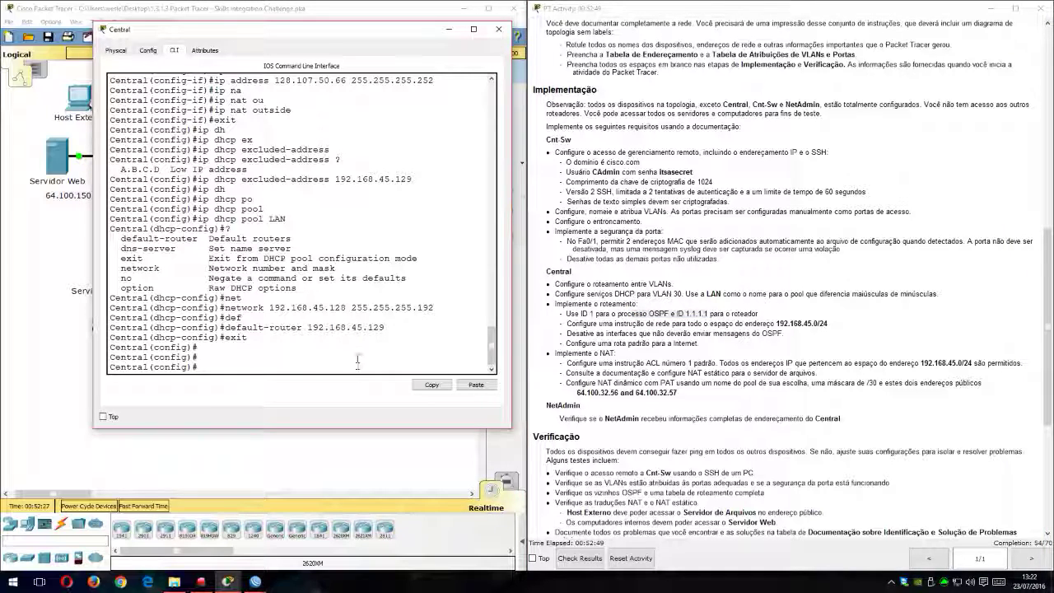
Step: Start OSPF routing process 1 on Central
{"action": "type", "text": "rout"}
{"action": "key", "text": "Tab"}
{"action": "type", "text": "os"}
{"action": "key", "text": "Tab"}
{"action": "type", "text": "1"}
{"action": "key", "text": "Return"}
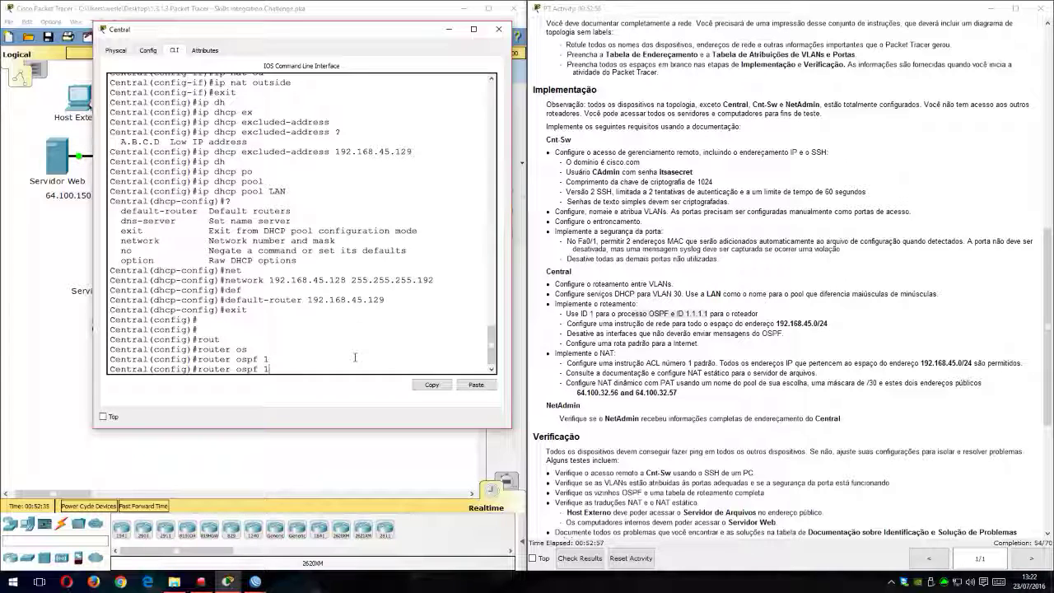
{"action": "key", "text": "Return"}
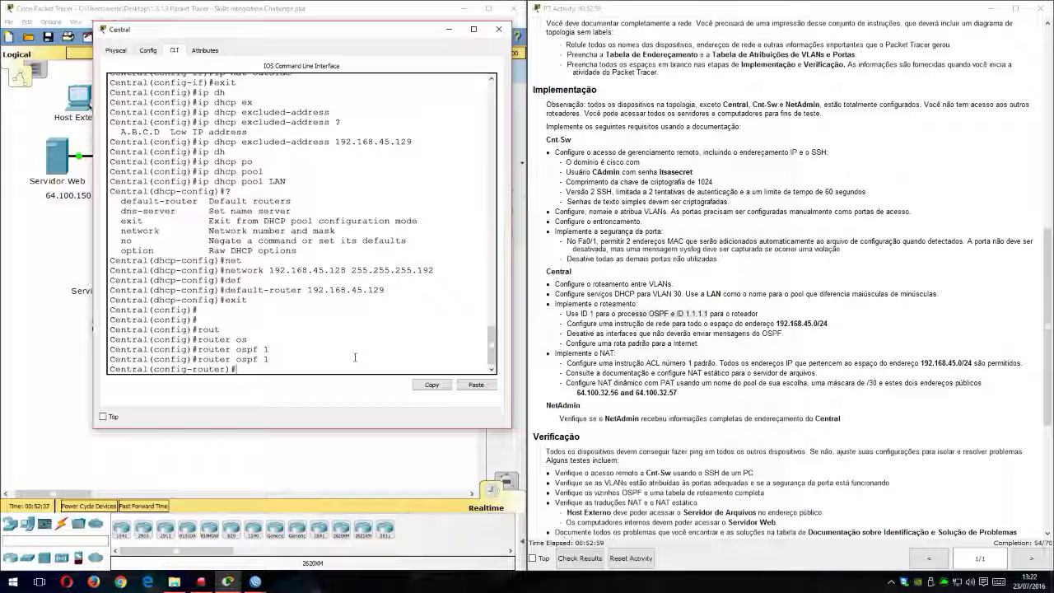
Step: Set the router ID of Central's OSPF process to 1.1.1.1
{"action": "type", "text": "id"}
{"action": "key", "text": "Return"}
{"action": "type", "text": "ig-rou"}
{"action": "key", "text": "Tab"}
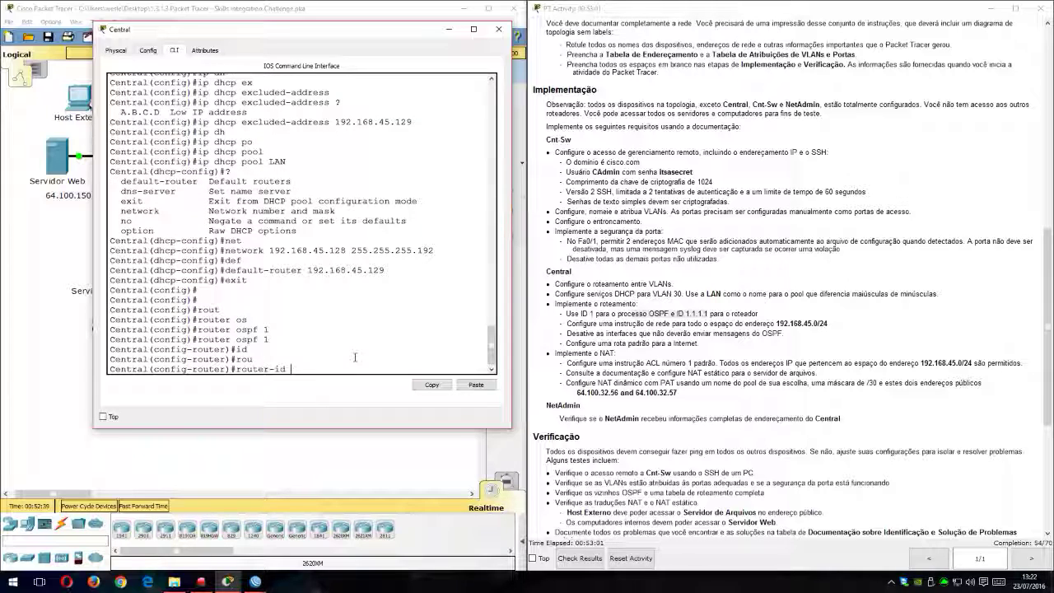
{"action": "type", "text": "1.1.1.1"}
{"action": "key", "text": "Return"}
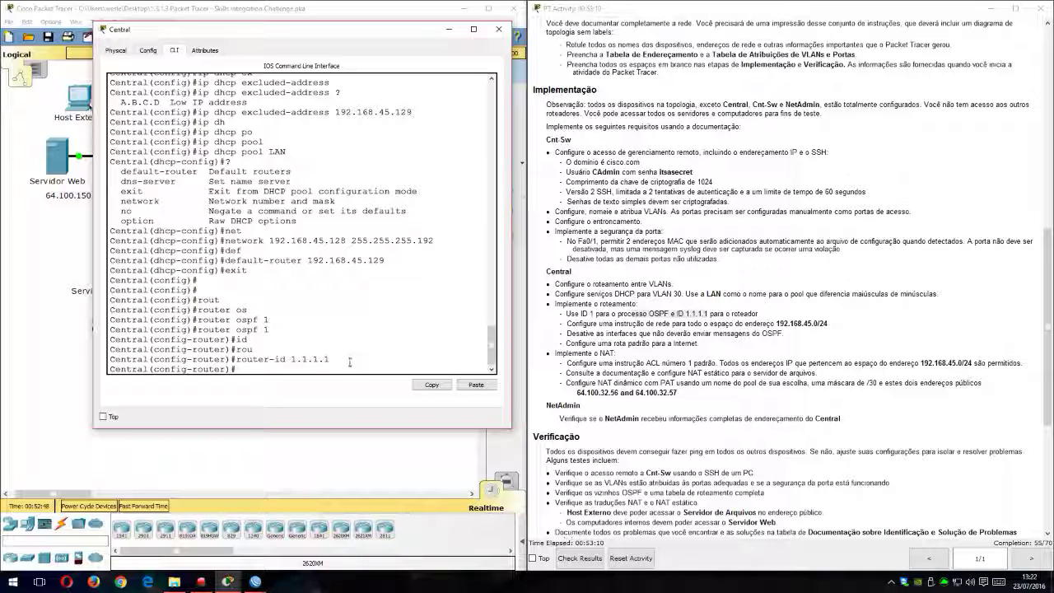
Step: Check the required private address space and advertise network 192.168.45.0 with wildcard 0.0.0.255 in OSPF area 0 on Central
{"action": "left_click_drag", "start_coordinate": [575, 323], "coordinate": [828, 323]}
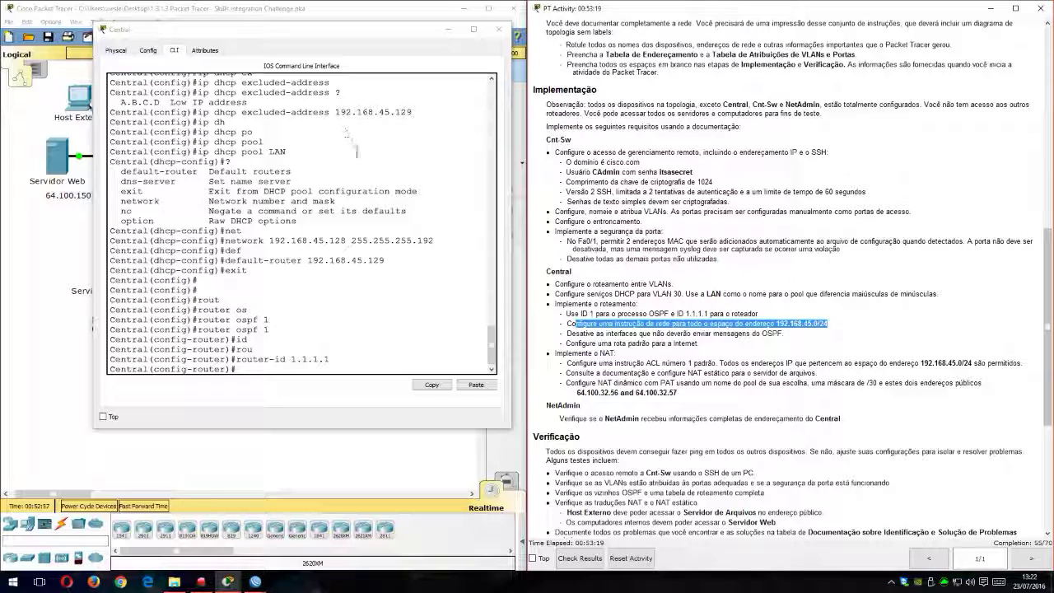
{"action": "left_click_drag", "start_coordinate": [368, 38], "coordinate": [817, 66]}
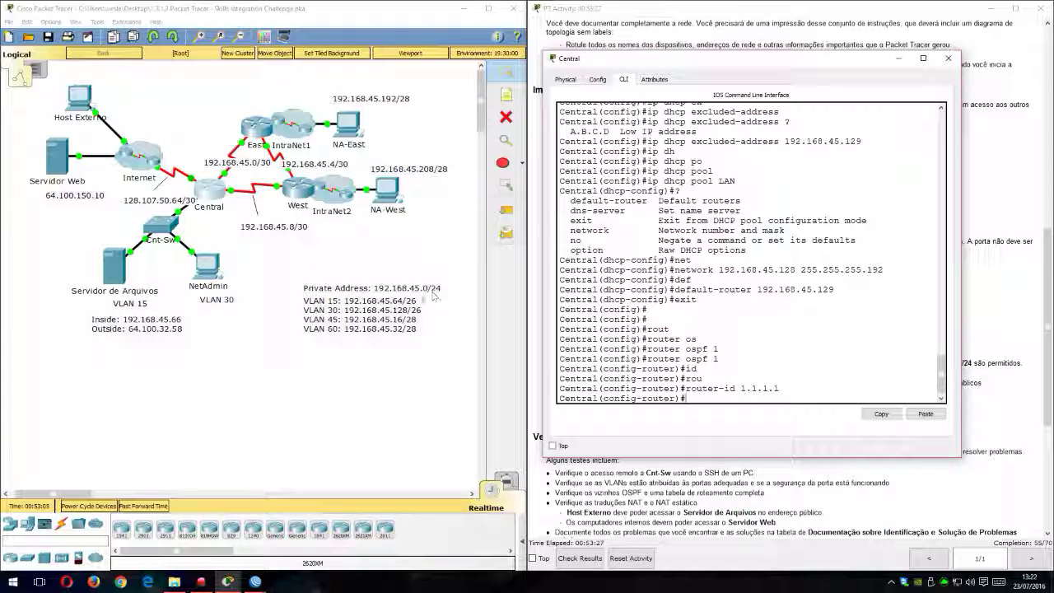
{"action": "left_click_drag", "start_coordinate": [718, 66], "coordinate": [317, 46]}
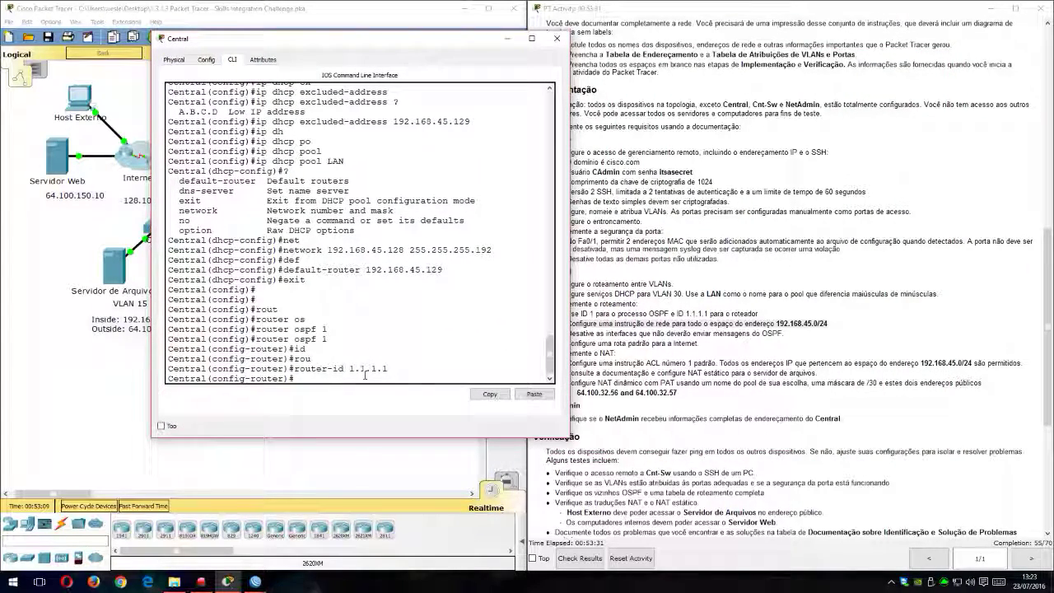
{"action": "type", "text": "net"}
{"action": "key", "text": "Tab"}
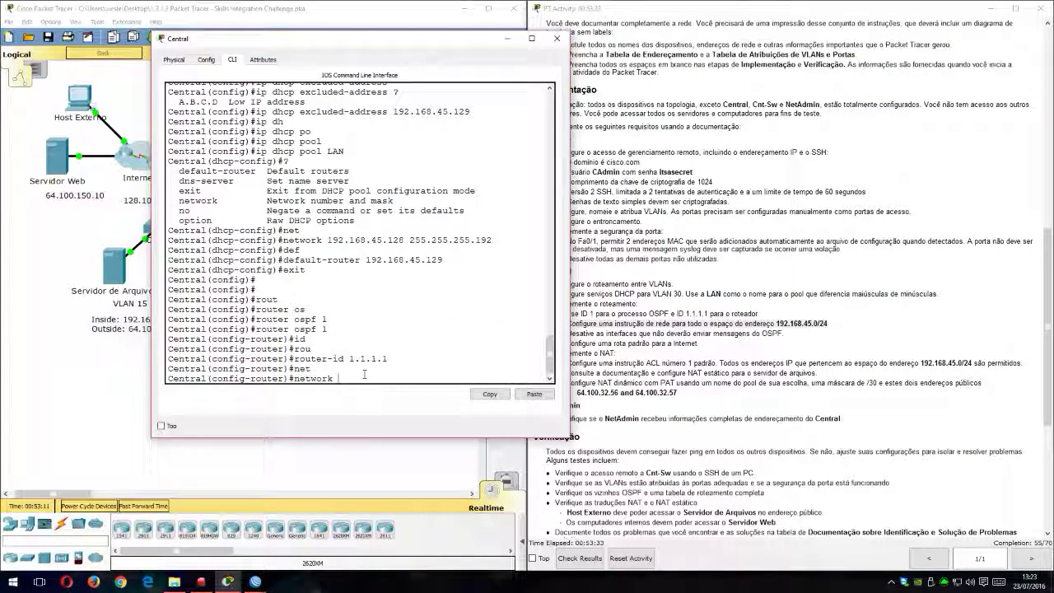
{"action": "type", "text": "192.168.45.0 ?"}
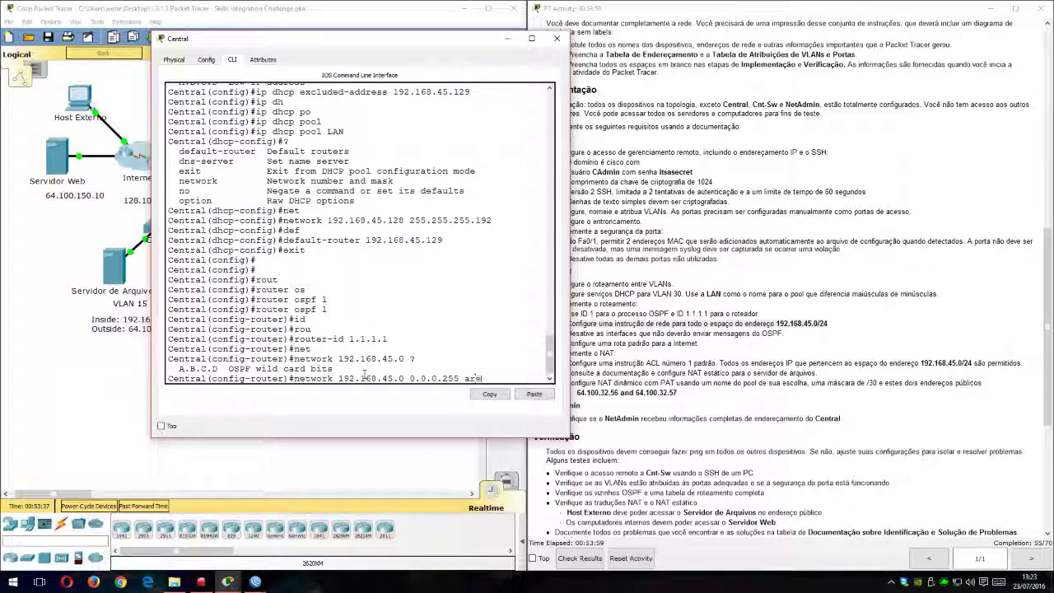
{"action": "type", "text": "are"}
{"action": "key", "text": "Tab"}
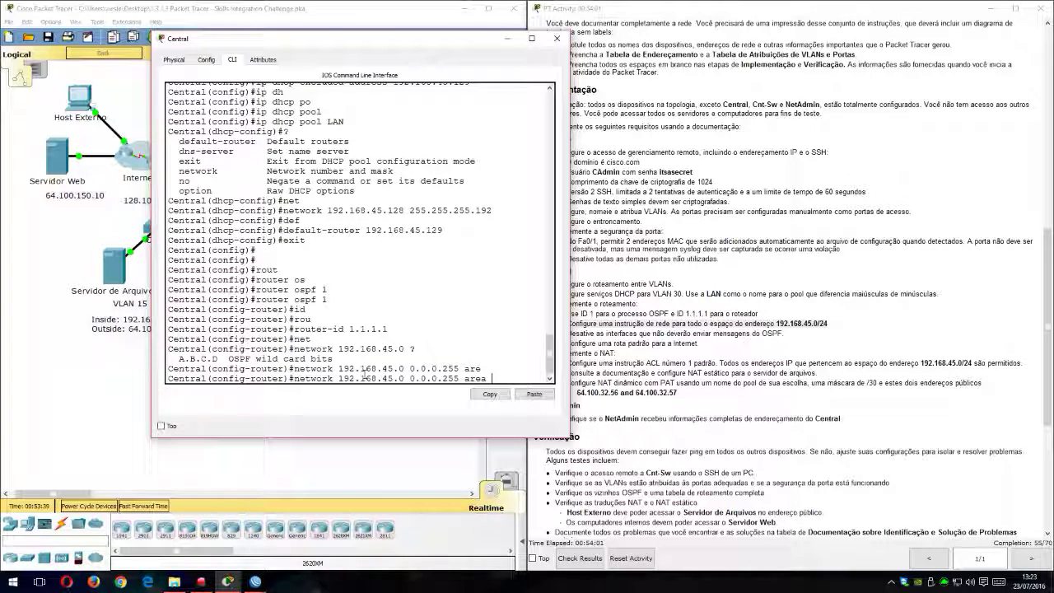
{"action": "type", "text": "0"}
{"action": "key", "text": "Return"}
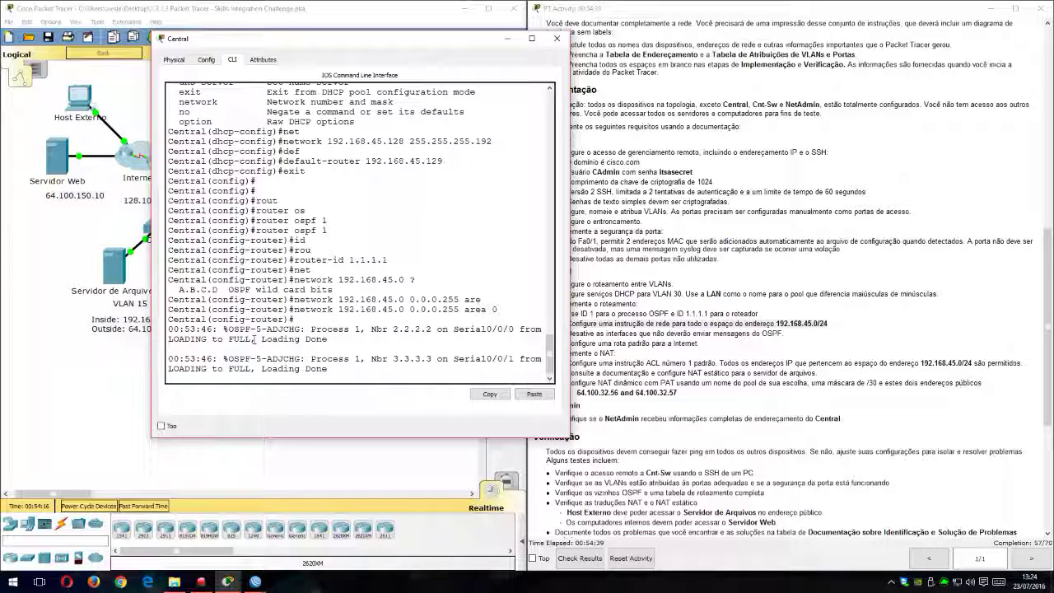
{"action": "key", "text": "Return"}
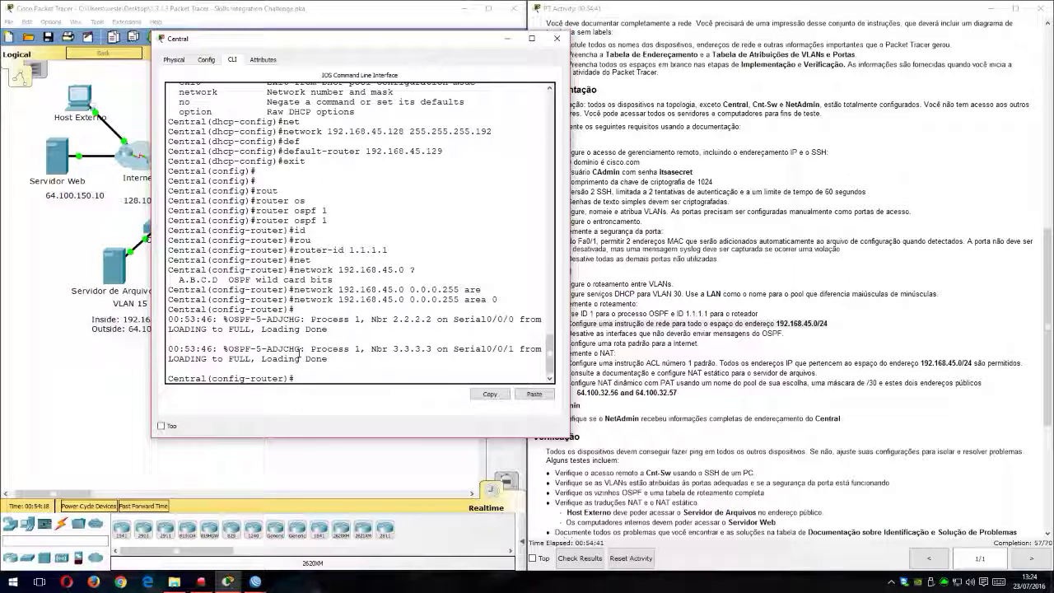
Step: Consult the topology and instructions for interfaces that must not send OSPF messages, and make s0/1/0 passive on Central
{"action": "left_click_drag", "start_coordinate": [419, 39], "coordinate": [769, 71]}
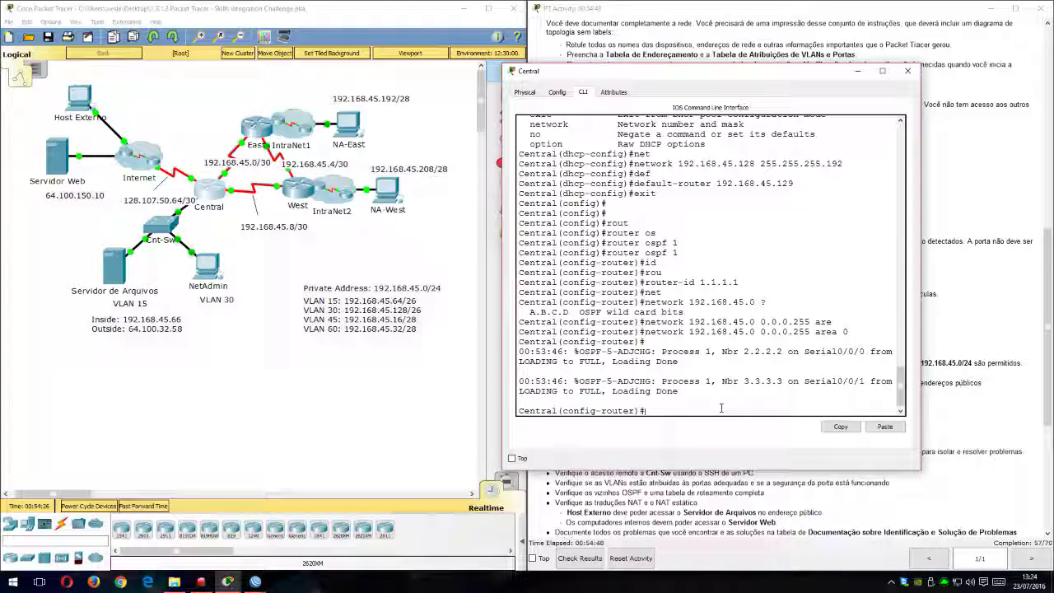
{"action": "left_click_drag", "start_coordinate": [802, 73], "coordinate": [392, 34]}
{"action": "left_click", "coordinate": [590, 332]}
{"action": "left_click_drag", "start_coordinate": [566, 332], "coordinate": [787, 334]}
{"action": "left_click_drag", "start_coordinate": [407, 27], "coordinate": [847, 51]}
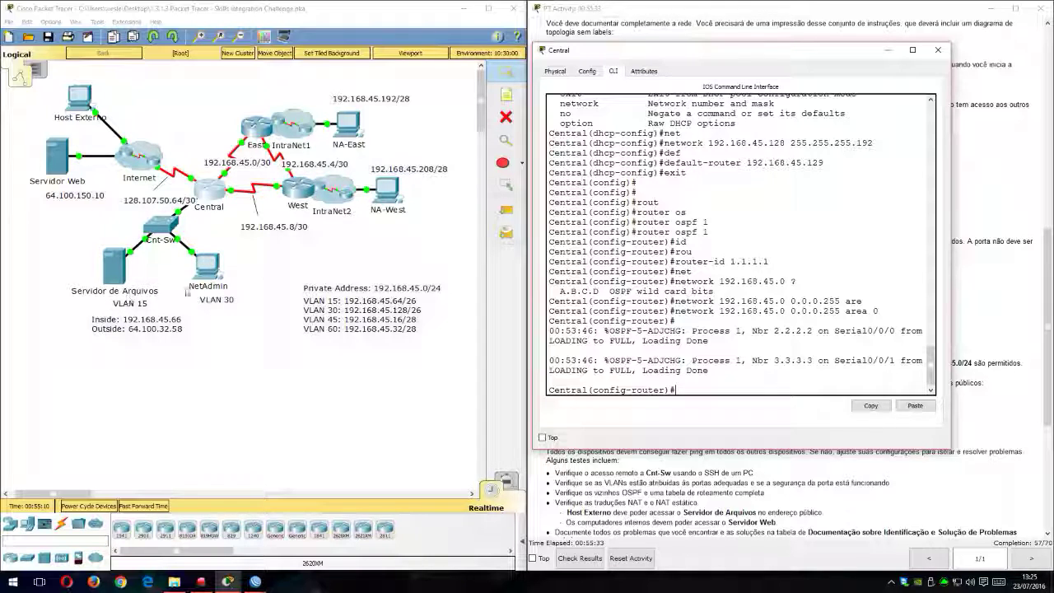
{"action": "left_click_drag", "start_coordinate": [752, 58], "coordinate": [231, 26]}
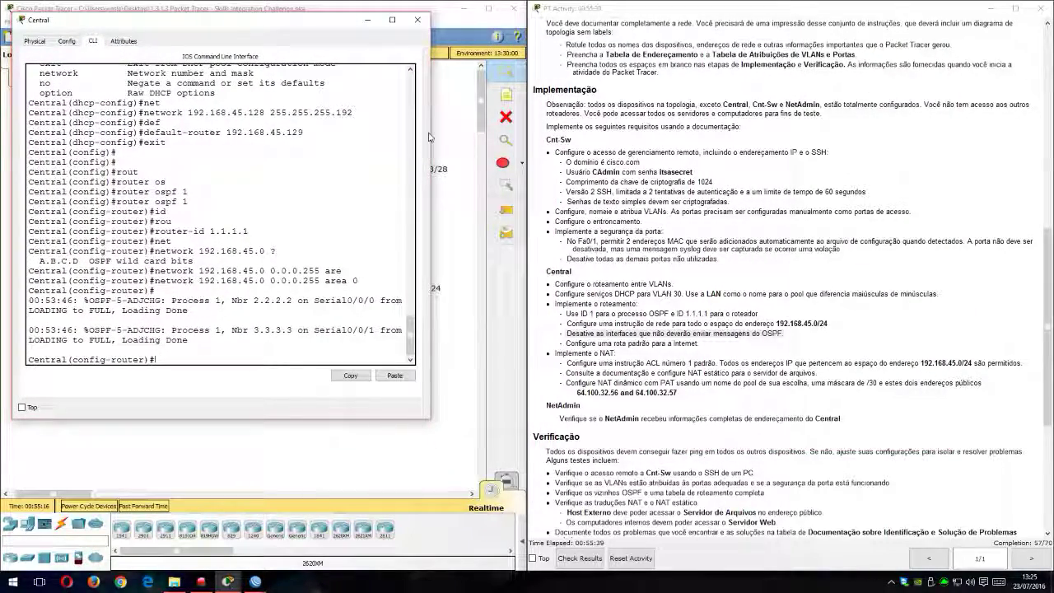
{"action": "left_click_drag", "start_coordinate": [429, 136], "coordinate": [484, 138]}
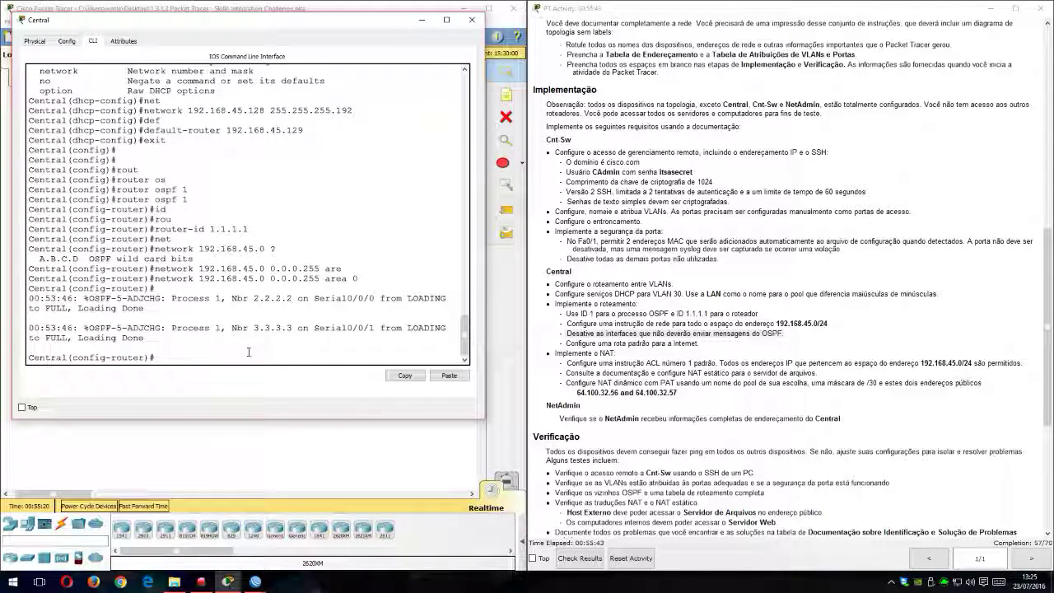
{"action": "type", "text": "pass"}
{"action": "key", "text": "Tab"}
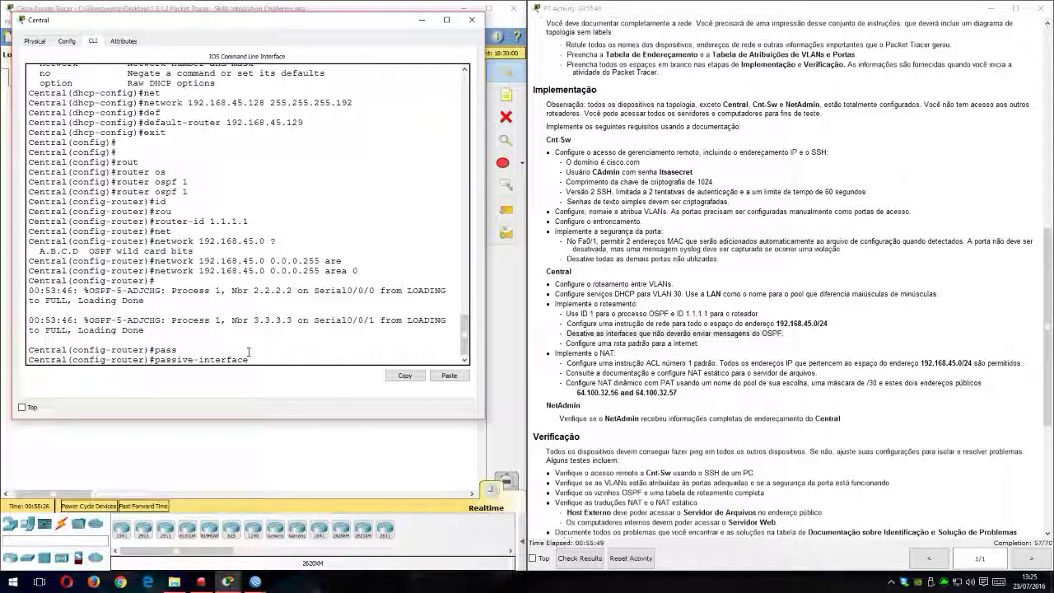
{"action": "type", "text": "s01/"}
{"action": "key", "text": "Return"}
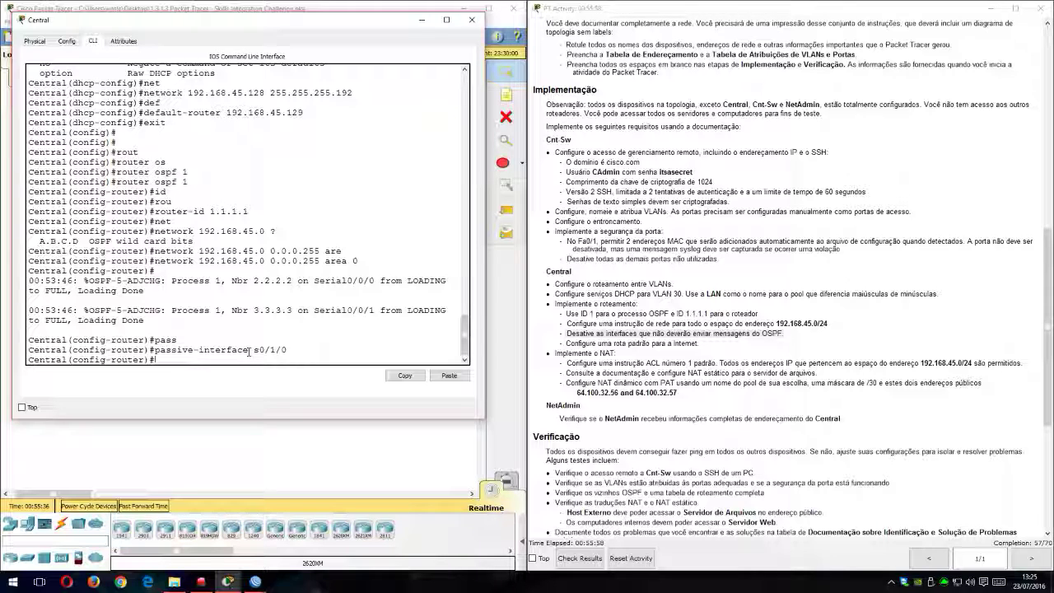
Step: Make subinterfaces g0/0.15 and g0/0.30 passive in Central's OSPF process
{"action": "type", "text": "pass"}
{"action": "key", "text": "Tab"}
{"action": "type", "text": "g0"}
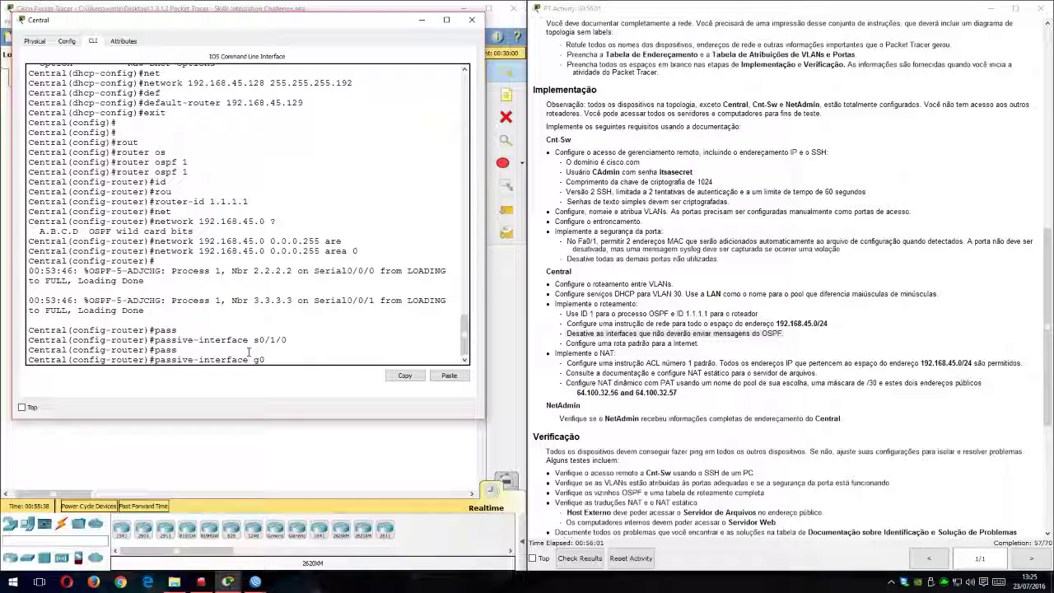
{"action": "type", "text": "/0.15"}
{"action": "key", "text": "Return"}
{"action": "key", "text": "Up"}
{"action": "key", "text": "BackSpace"}
{"action": "key", "text": "BackSpace"}
{"action": "type", "text": "30"}
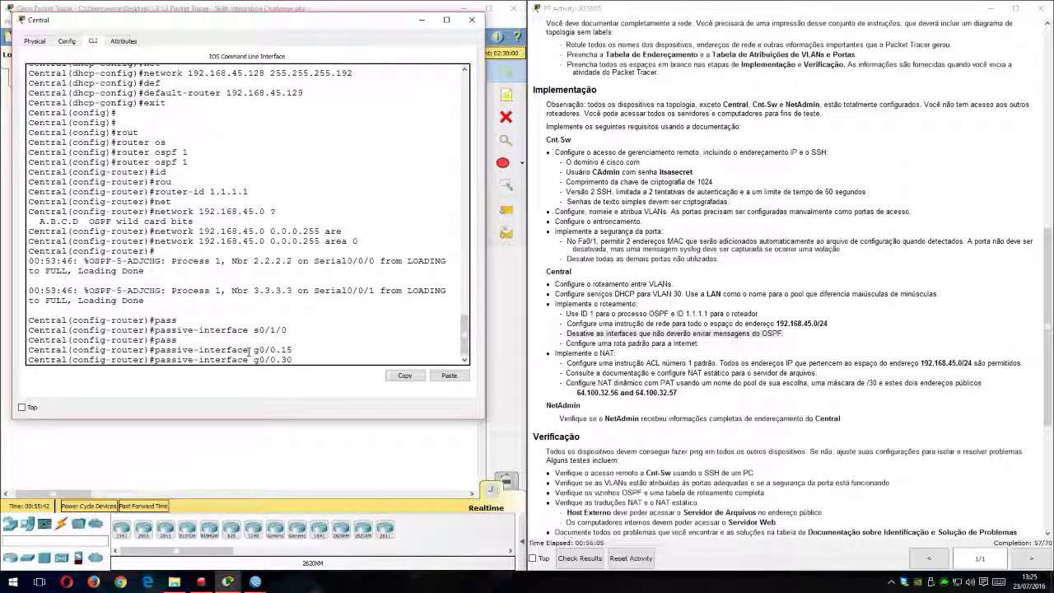
{"action": "key", "text": "Return"}
Step: Make subinterfaces g0/0.45 and g0/0.60 passive in Central's OSPF process
{"action": "key", "text": "Up"}
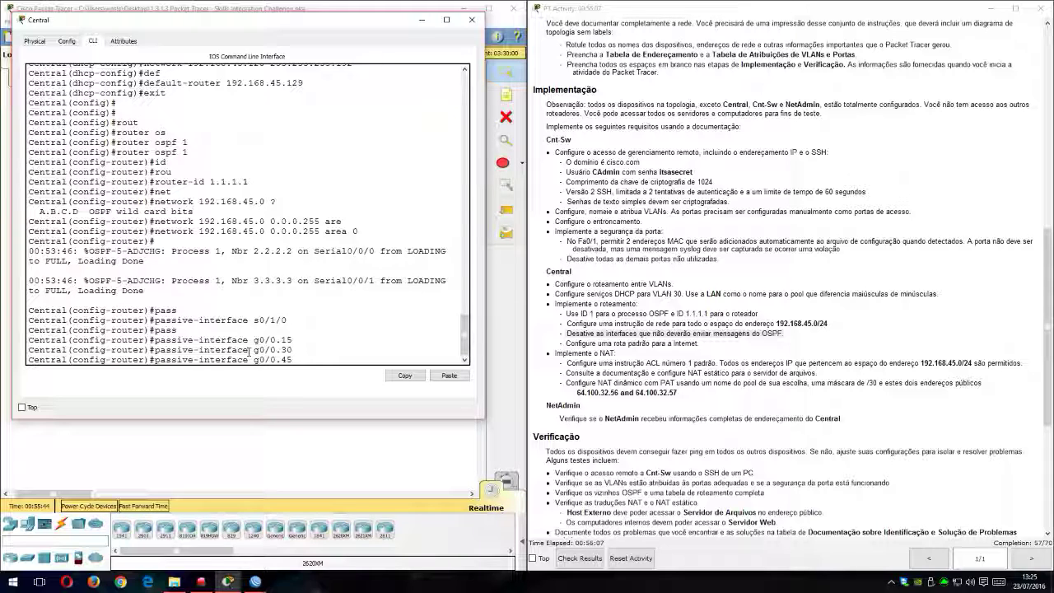
{"action": "type", "text": "45"}
{"action": "key", "text": "Return"}
{"action": "key", "text": "Up"}
{"action": "key", "text": "BackSpace"}
{"action": "key", "text": "BackSpace"}
{"action": "type", "text": "60"}
{"action": "key", "text": "Return"}
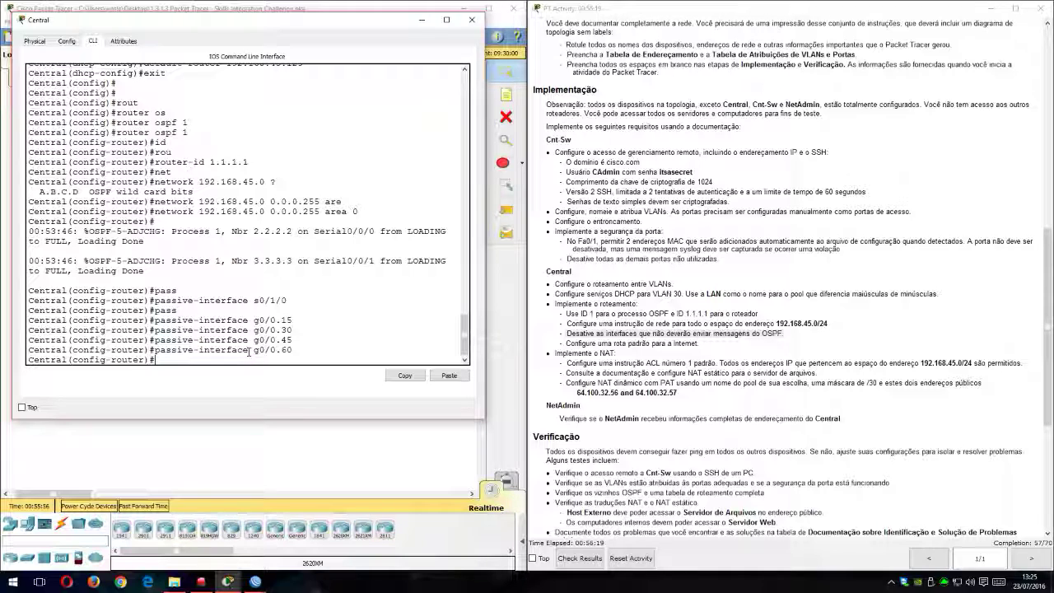
Step: Consult the Internet default route requirement and the topology, and list the commands available in Central's OSPF configuration mode
{"action": "type", "text": "xit"}
{"action": "double_click", "coordinate": [606, 353]}
{"action": "triple_click", "coordinate": [586, 345]}
{"action": "double_click", "coordinate": [622, 344]}
{"action": "left_click_drag", "start_coordinate": [566, 344], "coordinate": [699, 346]}
{"action": "left_click_drag", "start_coordinate": [384, 20], "coordinate": [914, 89]}
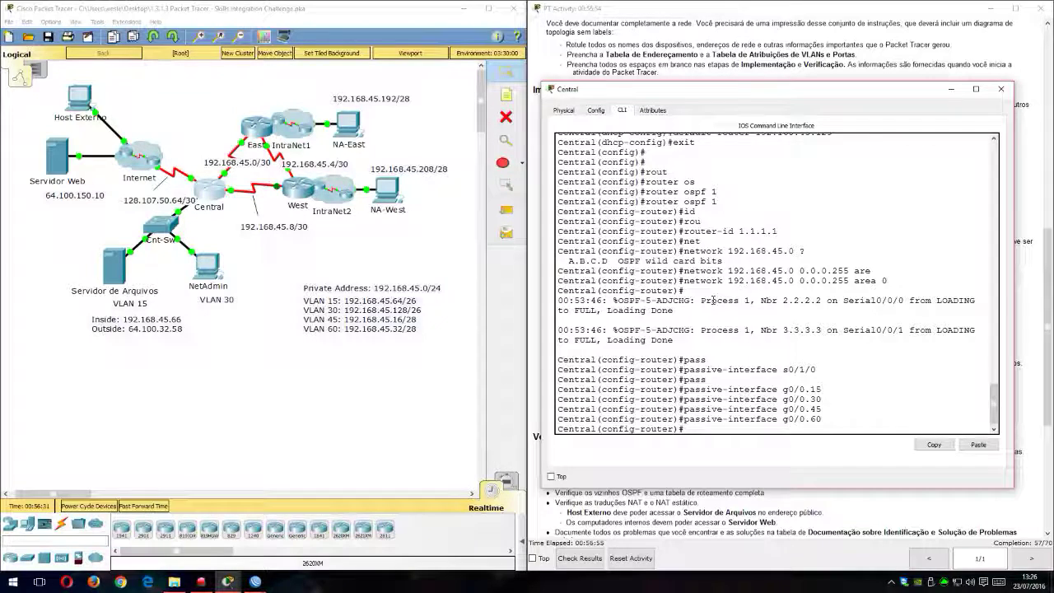
{"action": "type", "text": "?"}
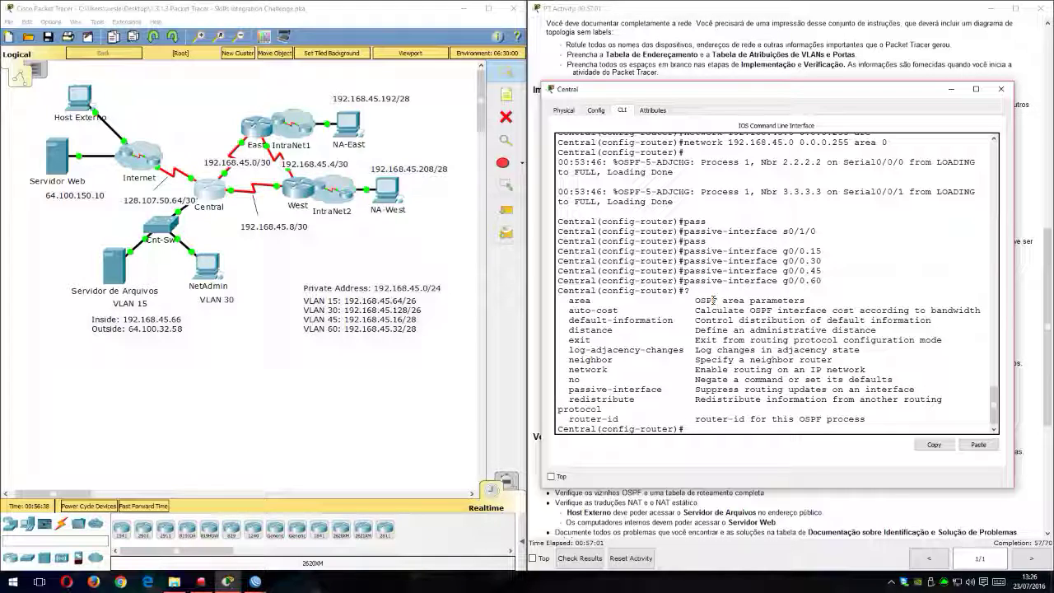
Step: Advertise the default route from Central's OSPF process with default-information originate, and return to global configuration mode
{"action": "key", "text": "Tab"}
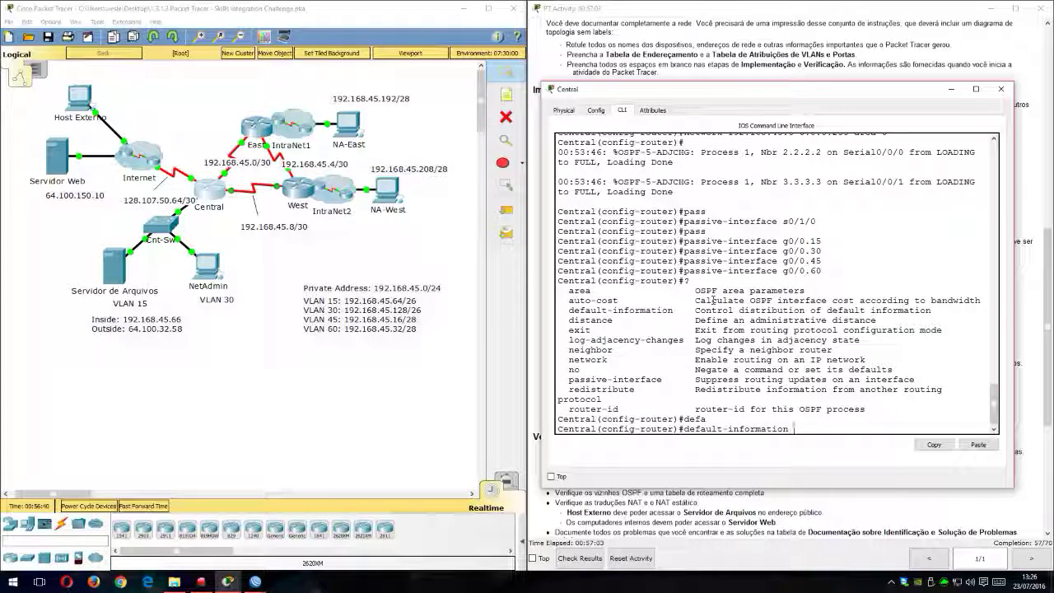
{"action": "type", "text": "o"}
{"action": "key", "text": "Tab"}
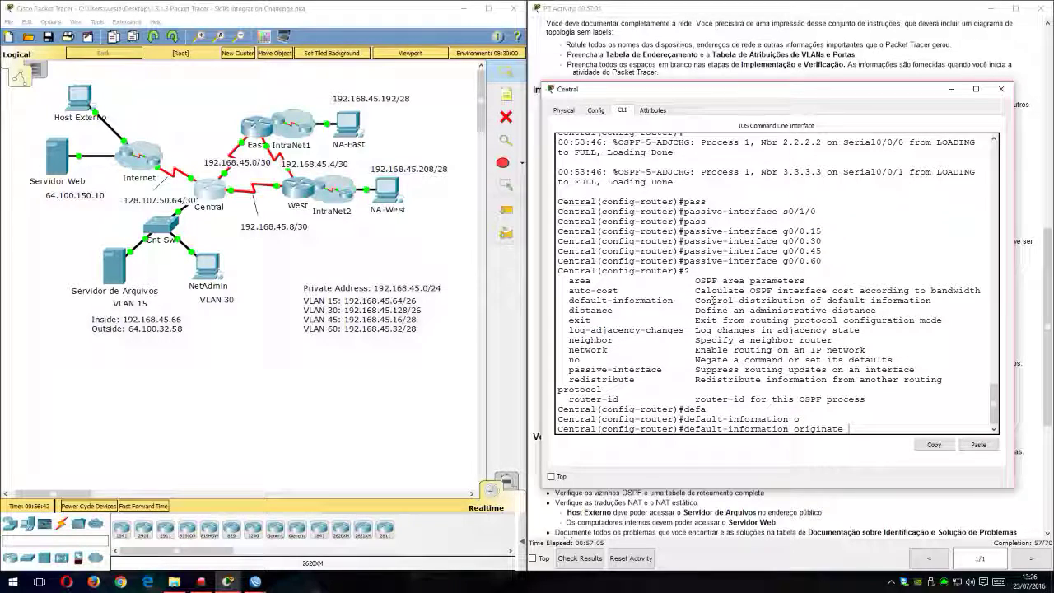
{"action": "type", "text": "?"}
{"action": "key", "text": "Return"}
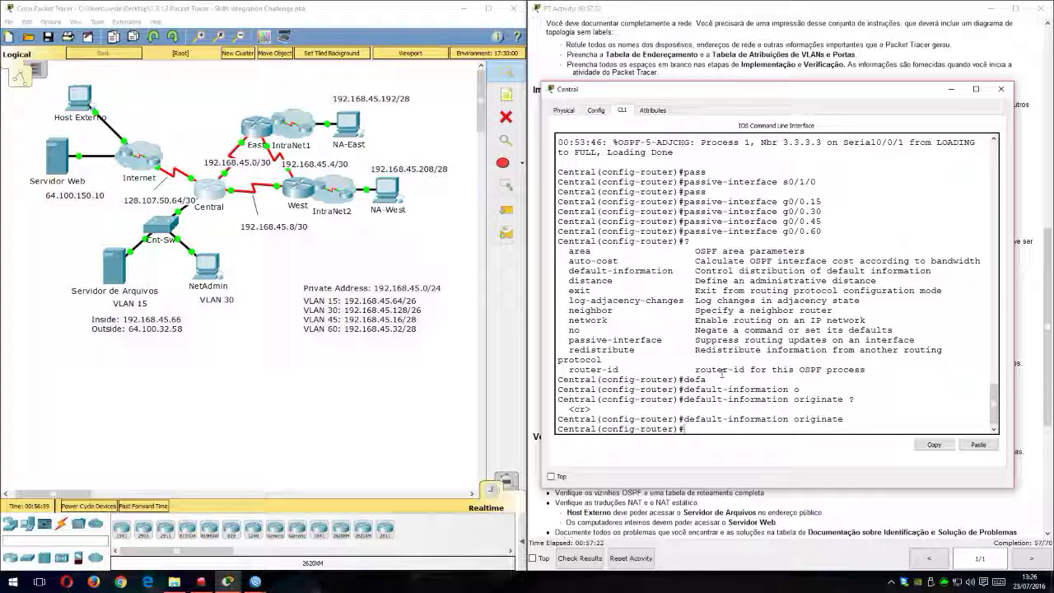
{"action": "type", "text": "exit"}
{"action": "key", "text": "Return"}
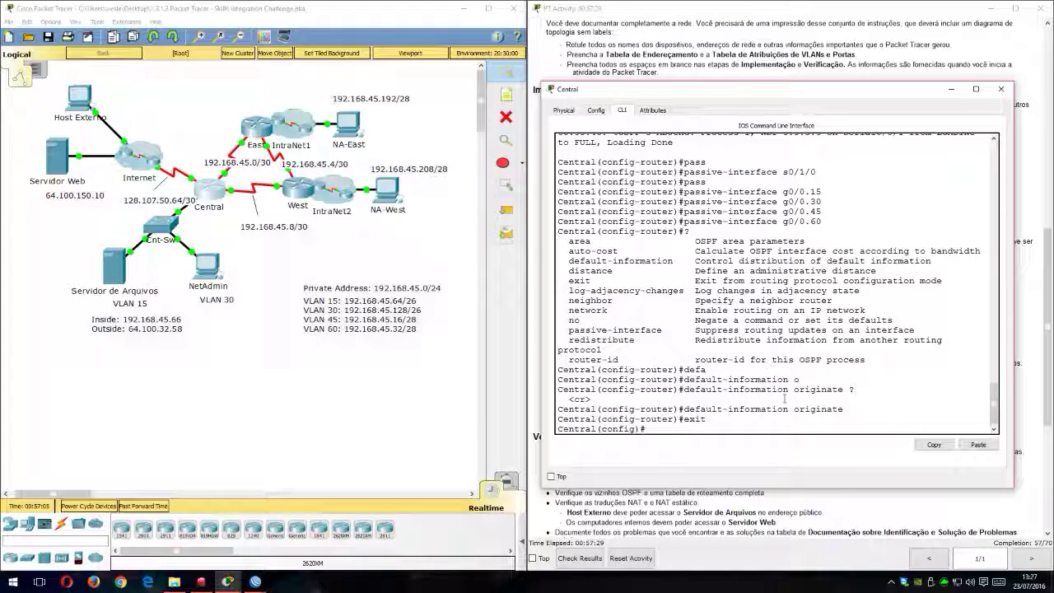
Step: Configure a default route 0.0.0.0 0.0.0.0 on Central with exit interface s0/1/0
{"action": "left_click_drag", "start_coordinate": [783, 89], "coordinate": [285, 33]}
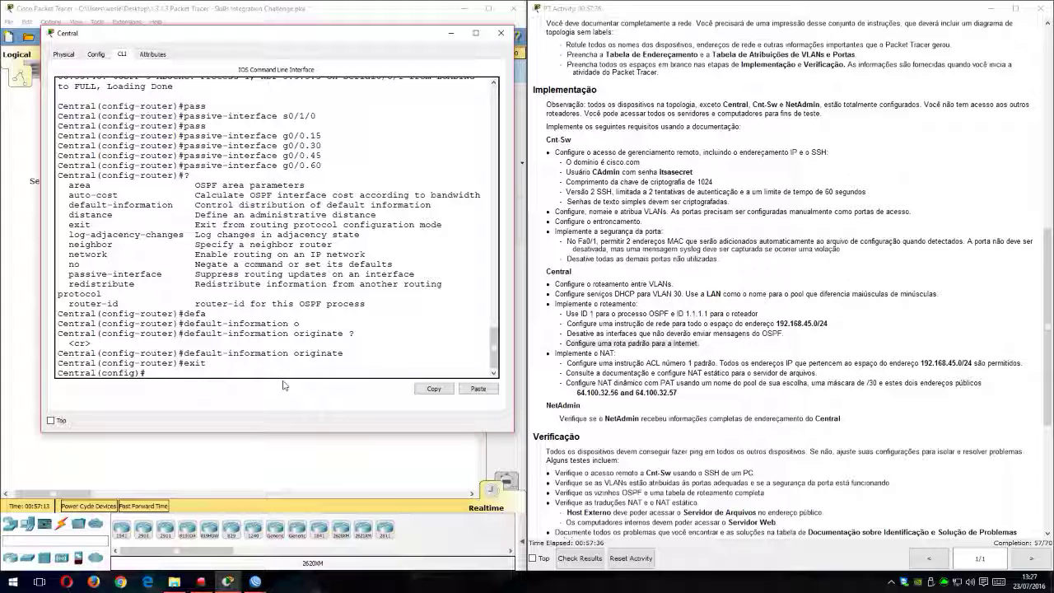
{"action": "type", "text": "i"}
{"action": "type", "text": "p route"}
{"action": "key", "text": "Tab"}
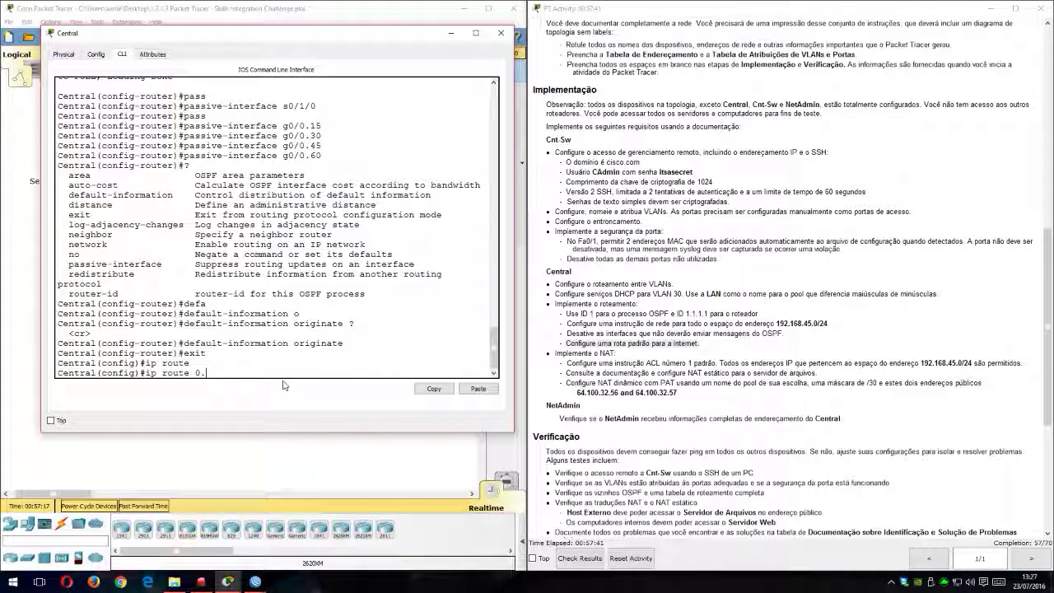
{"action": "type", "text": "0.0.0.0 0.0.0.0"}
{"action": "left_click_drag", "start_coordinate": [375, 34], "coordinate": [559, 76]}
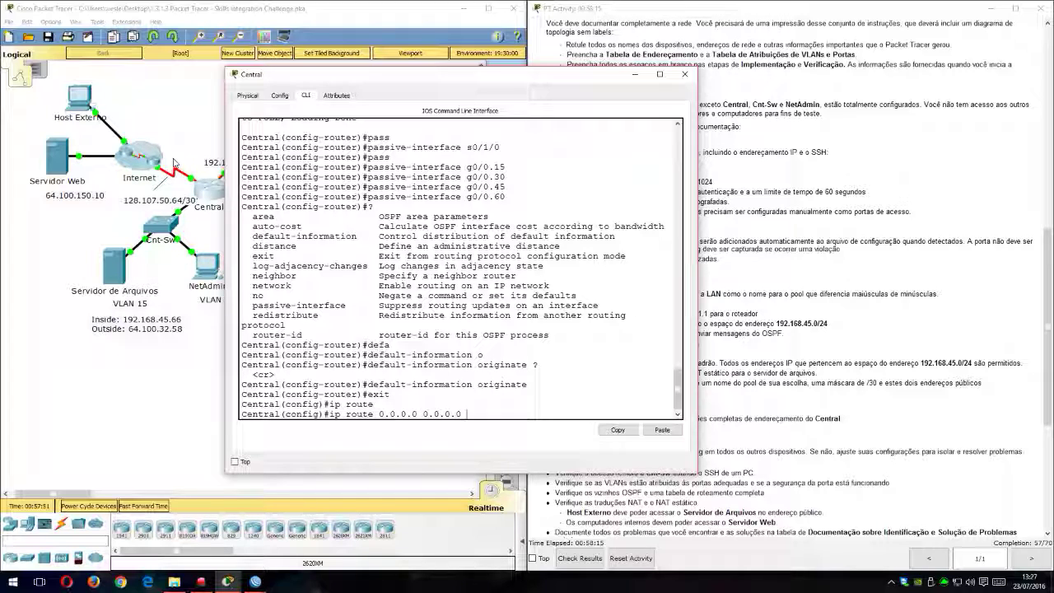
{"action": "type", "text": "s0/1/"}
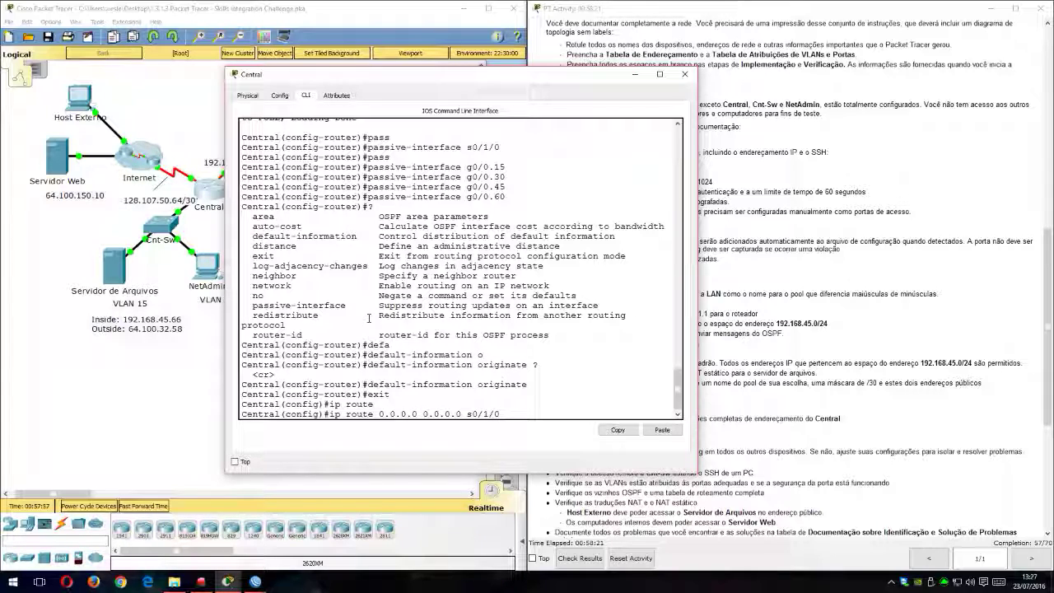
{"action": "type", "text": "0"}
{"action": "key", "text": "Return"}
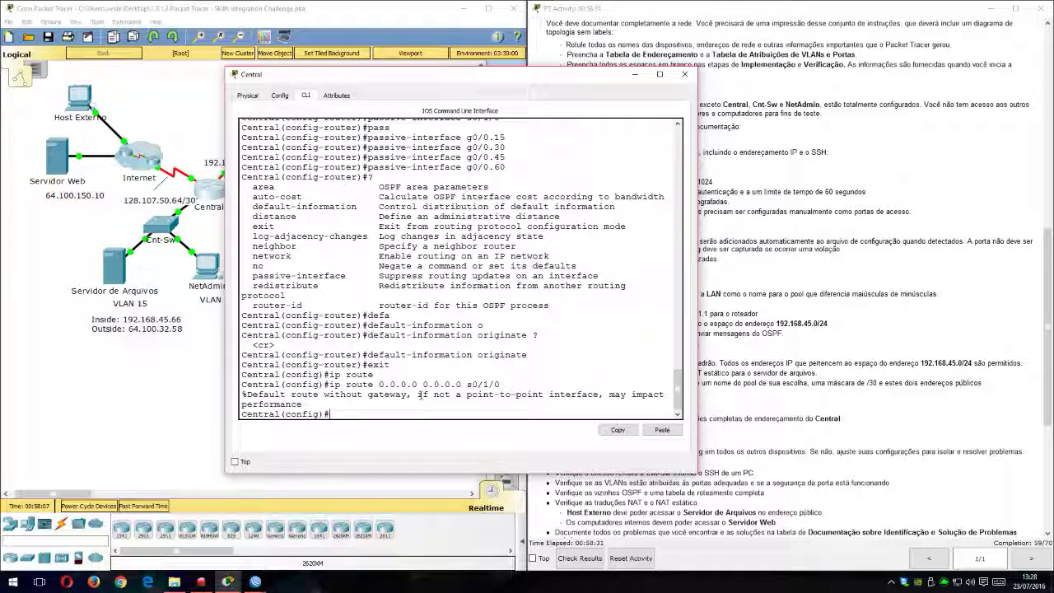
Step: Display Central's IP routing table from global configuration mode
{"action": "left_click_drag", "start_coordinate": [499, 75], "coordinate": [611, 35]}
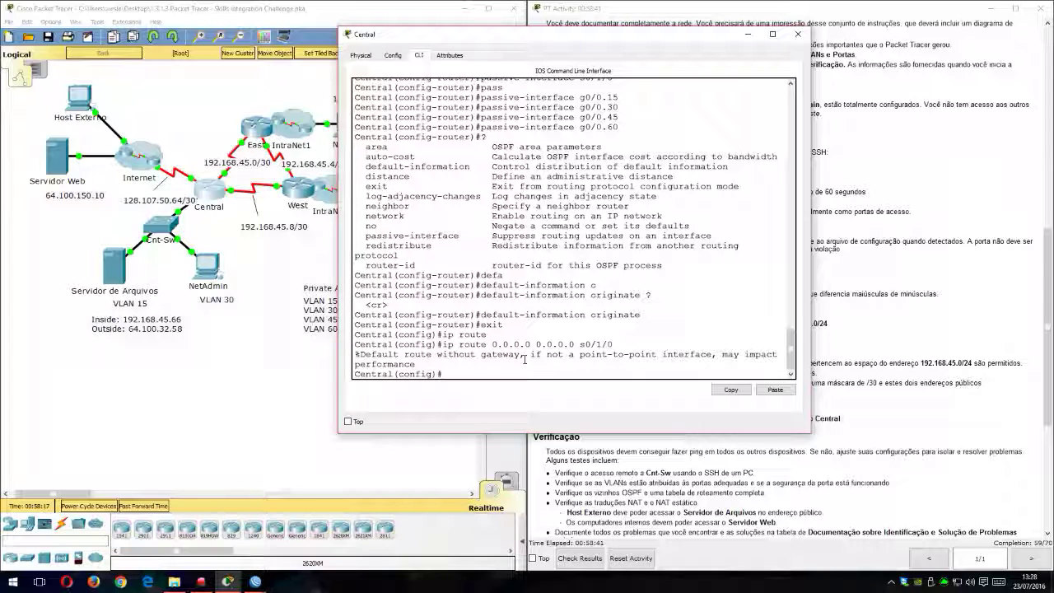
{"action": "type", "text": "sho"}
{"action": "key", "text": "Tab"}
{"action": "key", "text": "BackSpace"}
{"action": "key", "text": "BackSpace"}
{"action": "key", "text": "BackSpace"}
{"action": "type", "text": "do show ip route"}
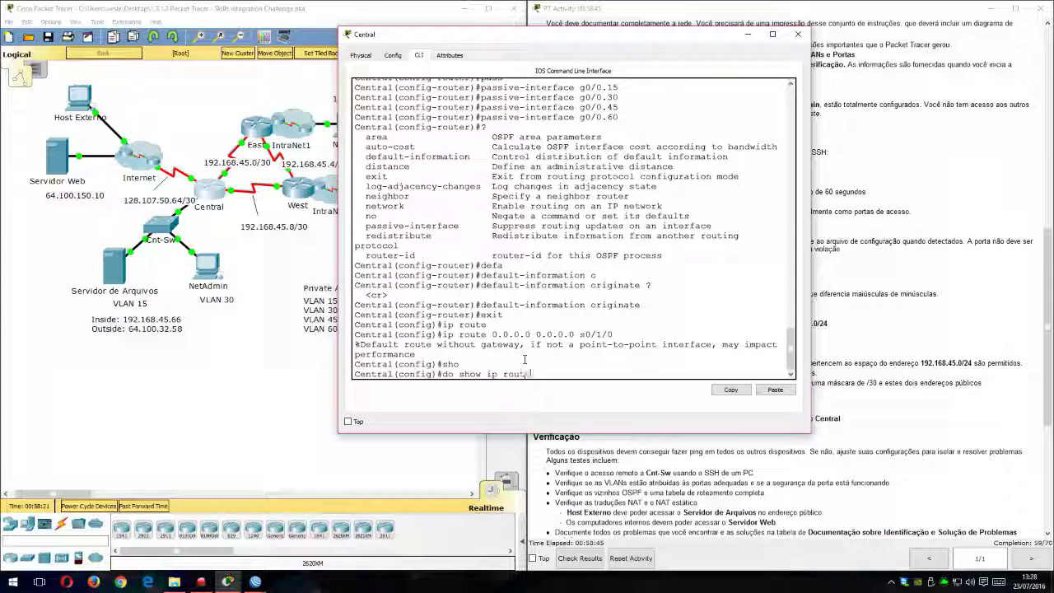
{"action": "key", "text": "Return"}
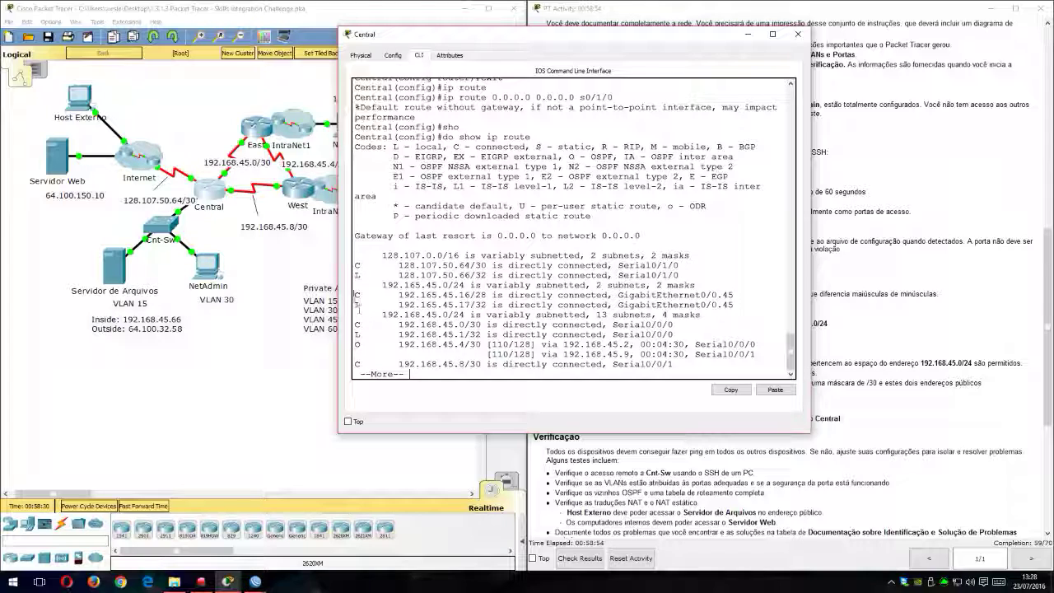
Step: Examine the full routing table for OSPF-learned networks and the static default route, comparing them with the topology
{"action": "left_click_drag", "start_coordinate": [356, 344], "coordinate": [491, 345]}
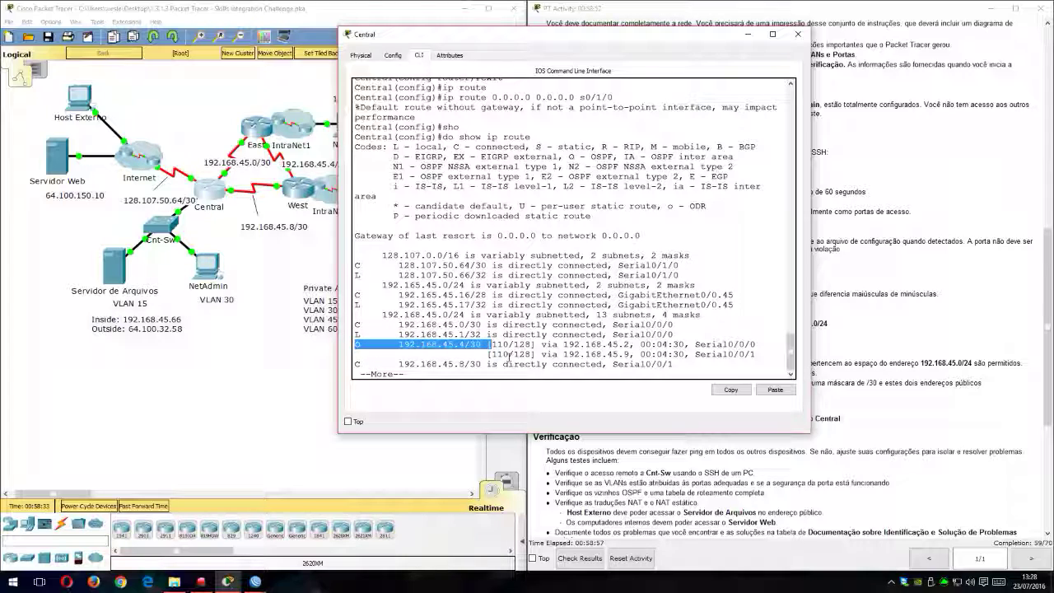
{"action": "left_click", "coordinate": [492, 352]}
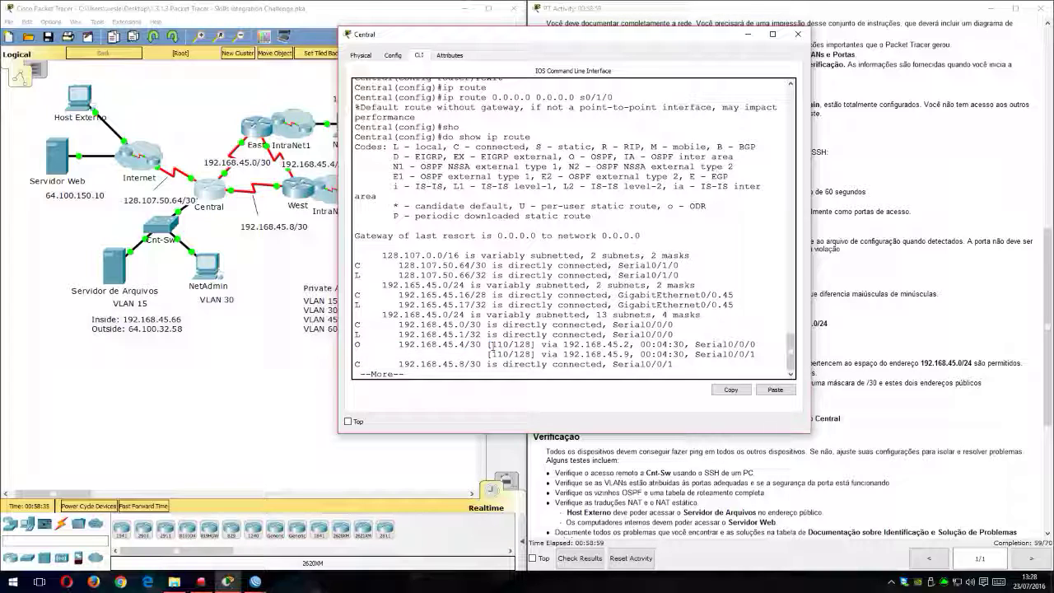
{"action": "triple_click", "coordinate": [447, 344]}
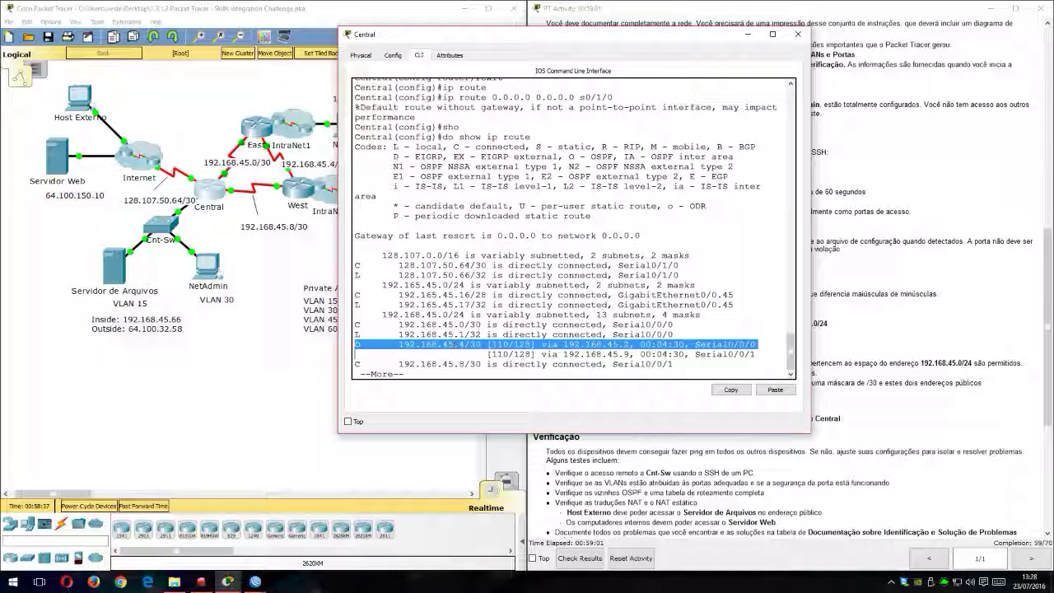
{"action": "scroll", "coordinate": [472, 334], "scroll_direction": "down", "scroll_amount": 1}
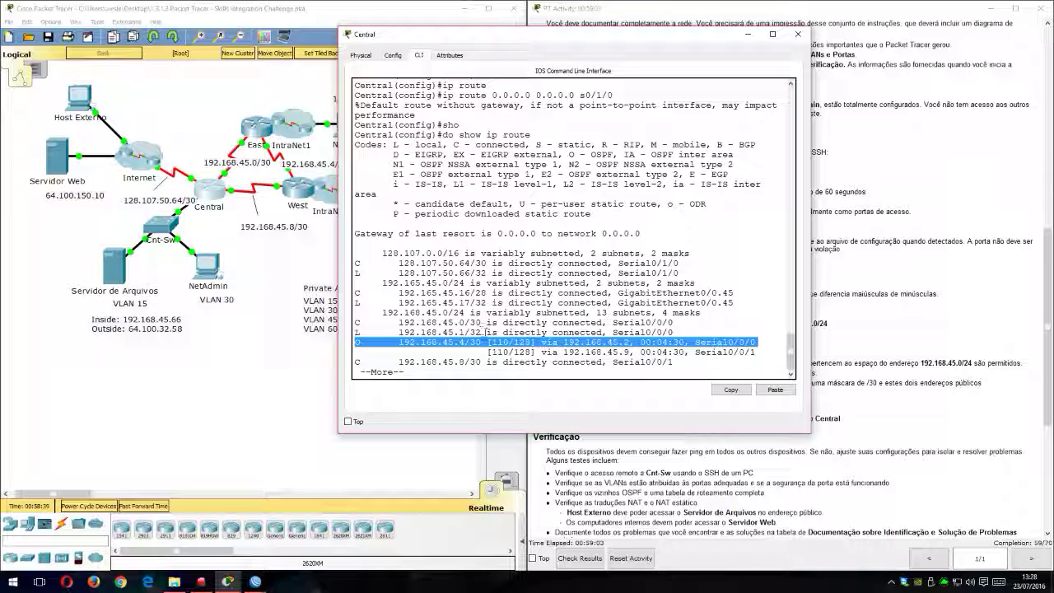
{"action": "key", "text": "space"}
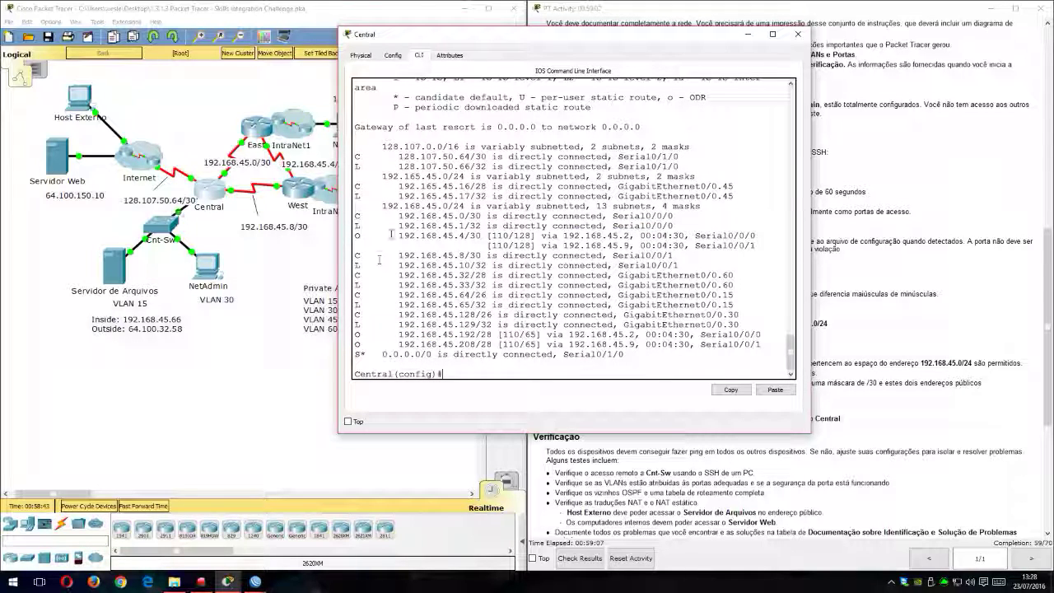
{"action": "left_click_drag", "start_coordinate": [399, 236], "coordinate": [479, 236]}
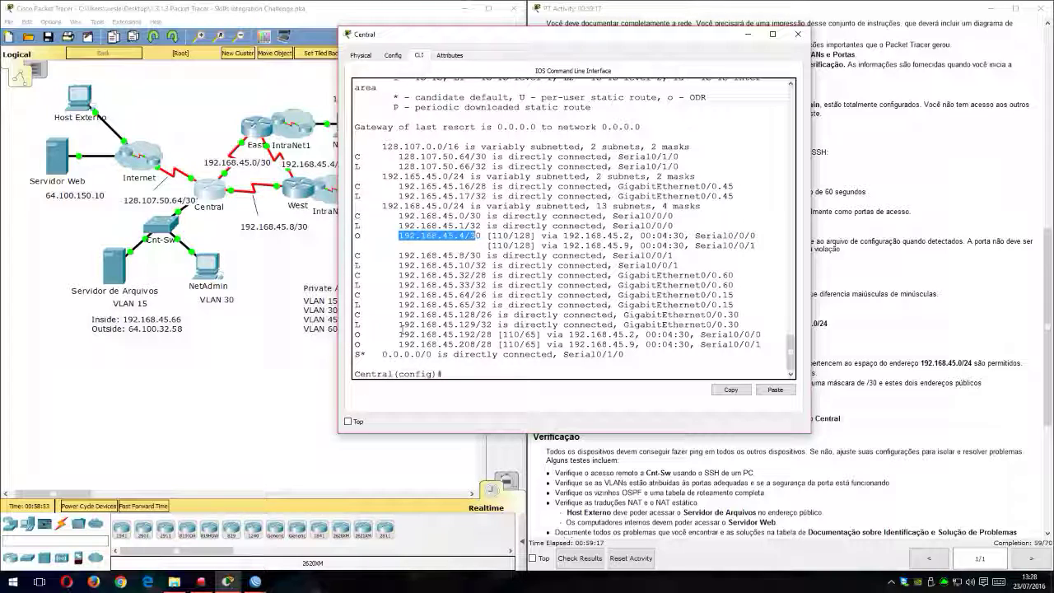
{"action": "left_click_drag", "start_coordinate": [401, 334], "coordinate": [477, 335]}
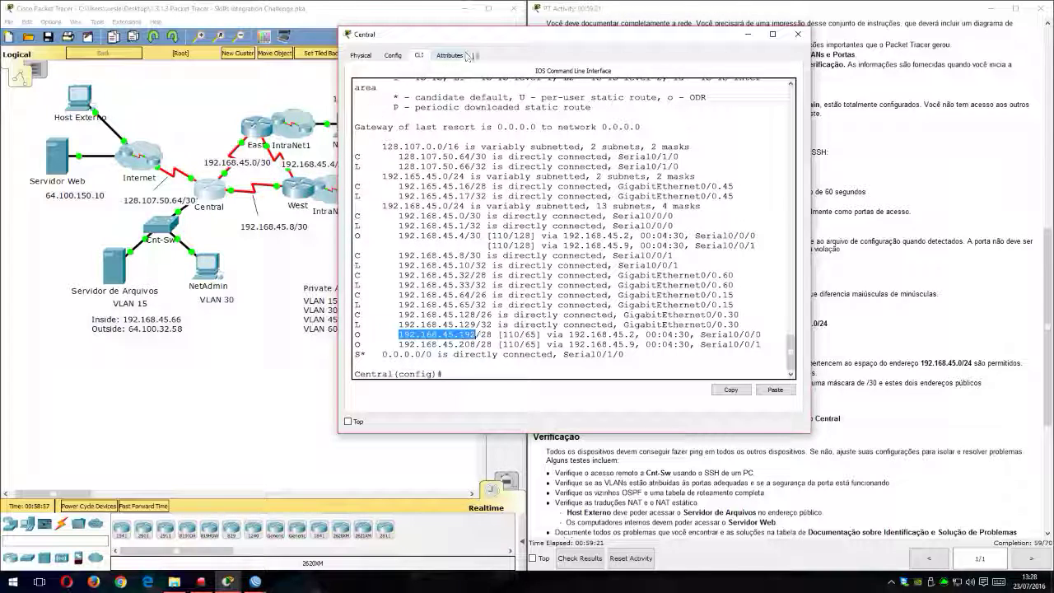
{"action": "left_click_drag", "start_coordinate": [489, 35], "coordinate": [648, 35]}
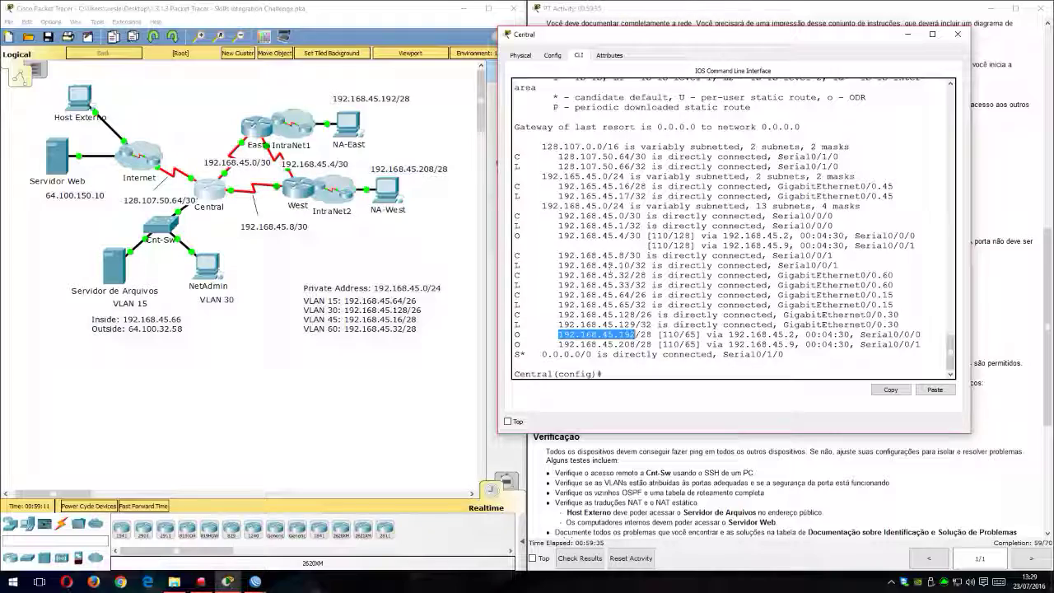
Step: Read the NAT requirement in the instructions for standard ACL number 1 and its permitted address space
{"action": "left_click_drag", "start_coordinate": [731, 40], "coordinate": [282, 20]}
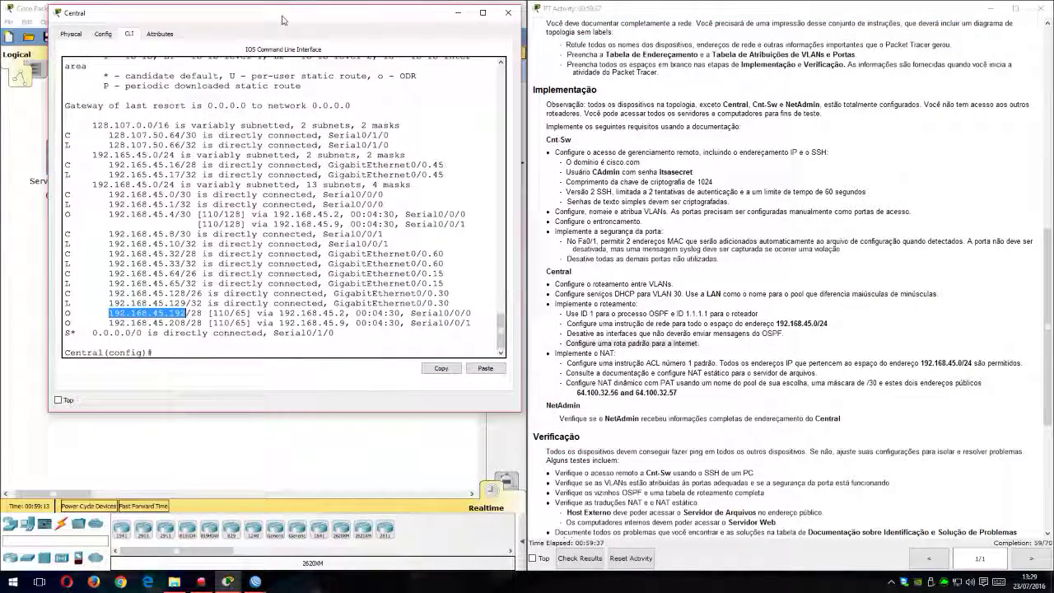
{"action": "left_click", "coordinate": [591, 352]}
{"action": "left_click", "coordinate": [352, 337]}
{"action": "left_click_drag", "start_coordinate": [582, 363], "coordinate": [705, 363]}
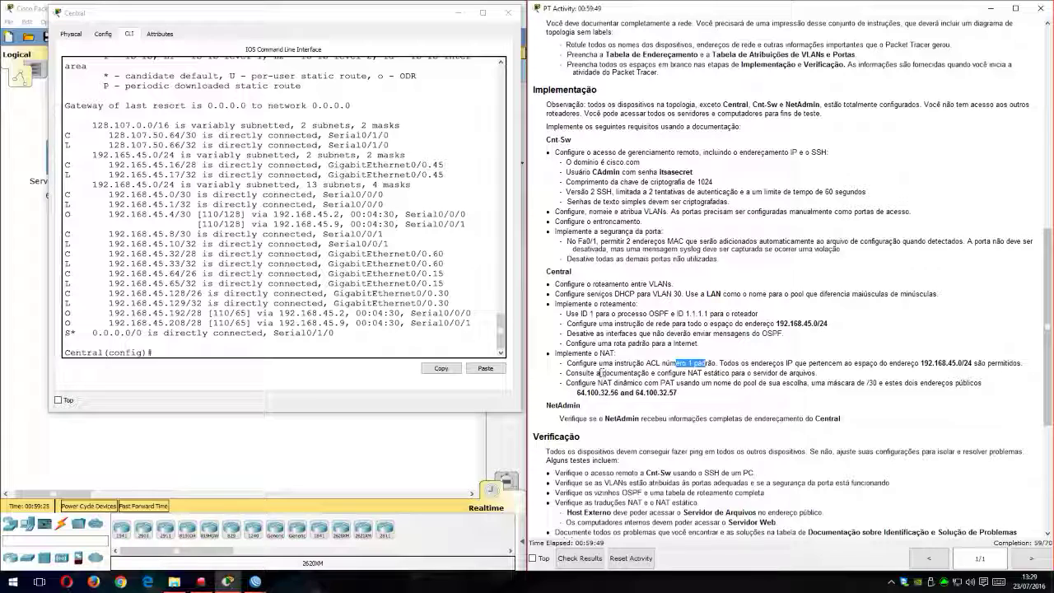
{"action": "left_click", "coordinate": [691, 364]}
{"action": "left_click_drag", "start_coordinate": [722, 363], "coordinate": [965, 364]}
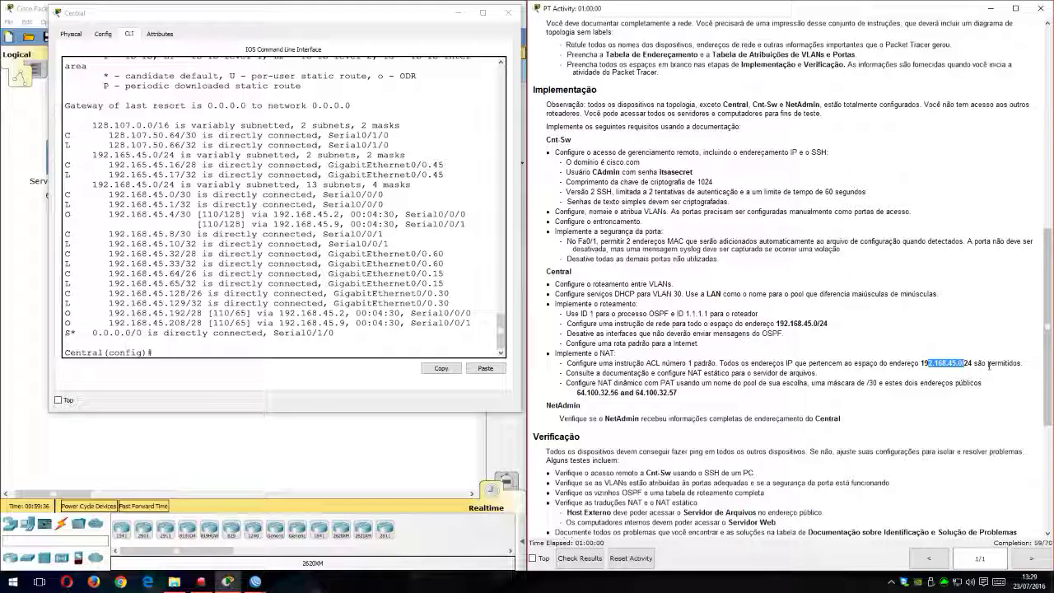
{"action": "left_click", "coordinate": [224, 348]}
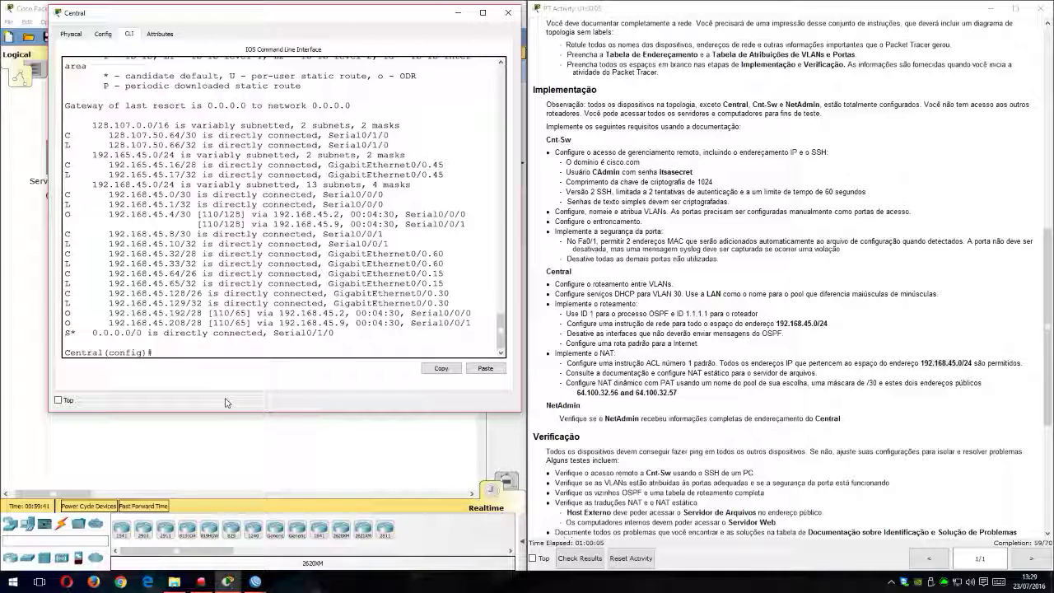
Step: Begin an access-list 1 statement on Central and list the options it accepts
{"action": "type", "text": "ac"}
{"action": "key", "text": "Tab"}
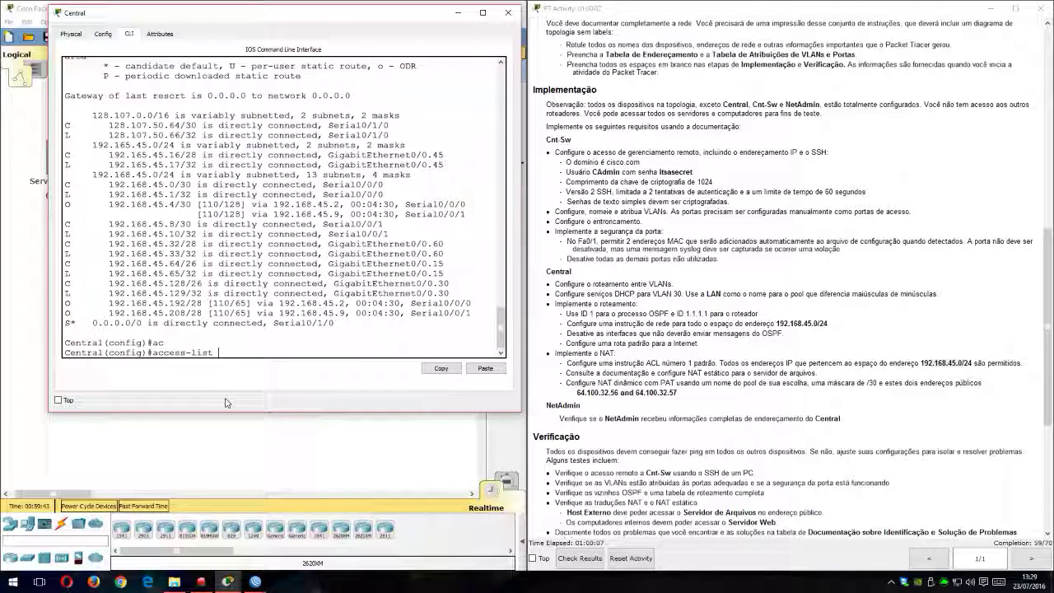
{"action": "type", "text": "?"}
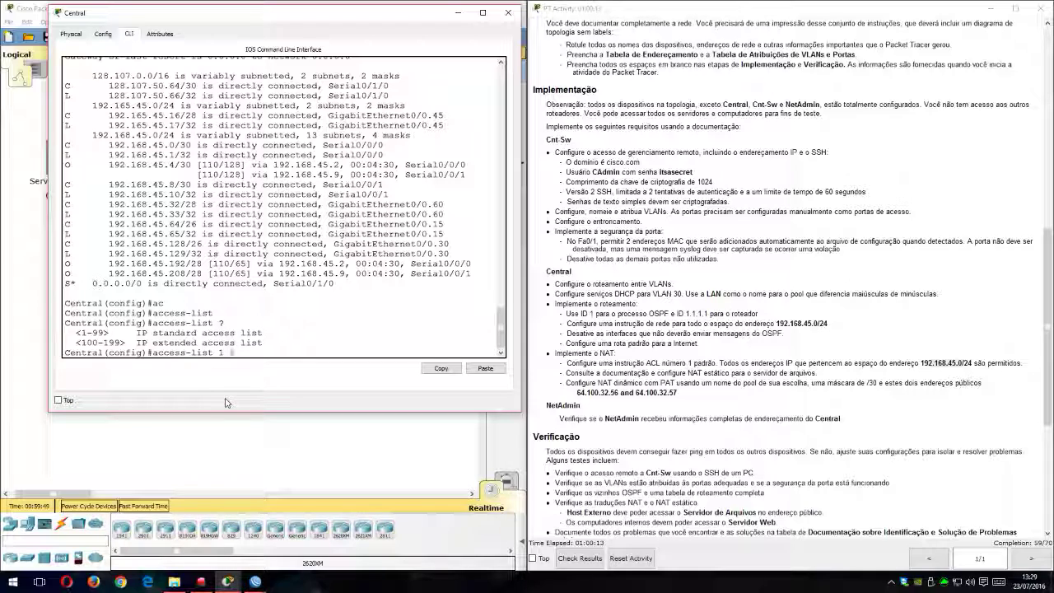
{"action": "type", "text": "s"}
{"action": "key", "text": "Tab"}
{"action": "key", "text": "BackSpace"}
{"action": "key", "text": "BackSpace"}
{"action": "type", "text": "? ?"}
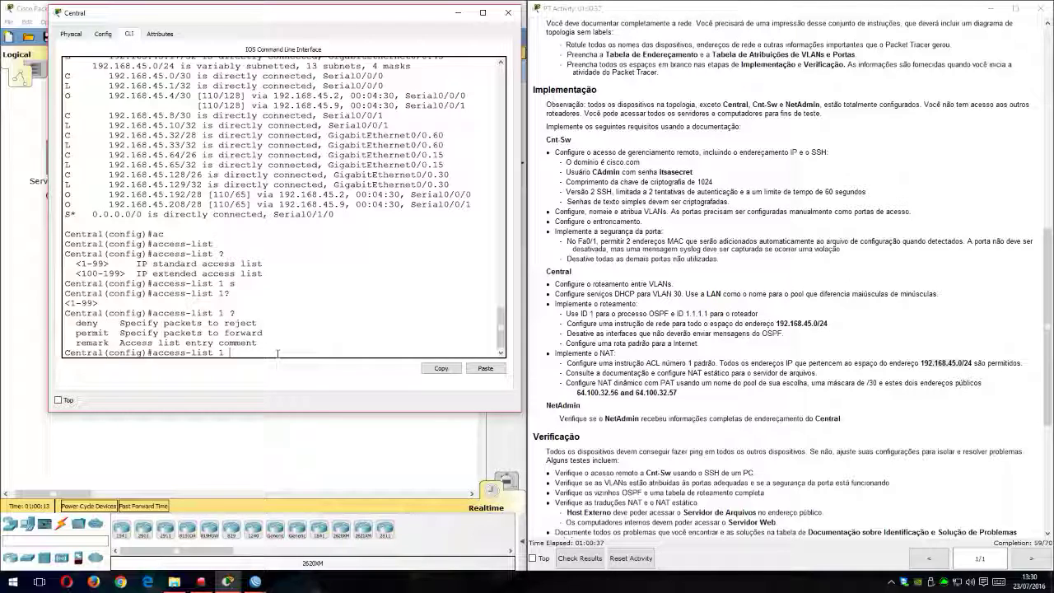
Step: Complete access list 1 on Central so it permits 192.168.45.0 with wildcard mask 0.0.0.255
{"action": "left_click_drag", "start_coordinate": [965, 363], "coordinate": [928, 363]}
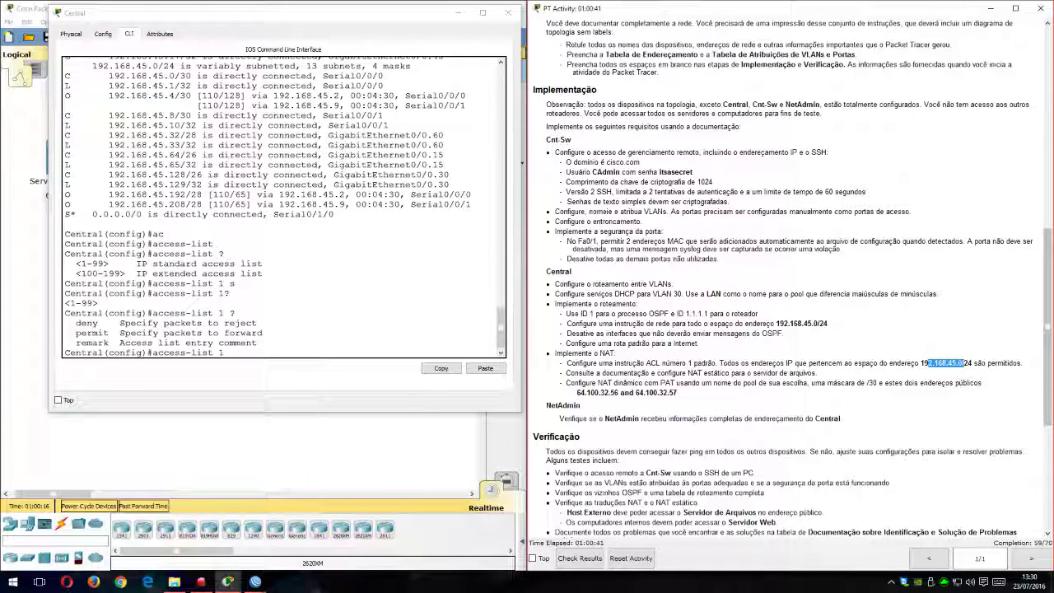
{"action": "left_click", "coordinate": [287, 362]}
{"action": "left_click", "coordinate": [287, 352]}
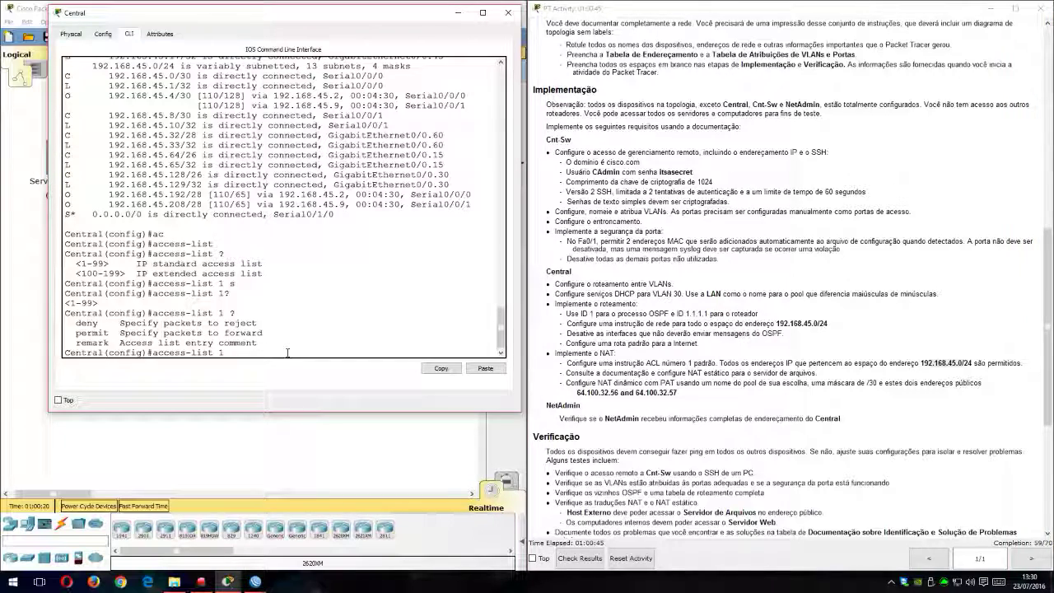
{"action": "type", "text": "per"}
{"action": "key", "text": "Tab"}
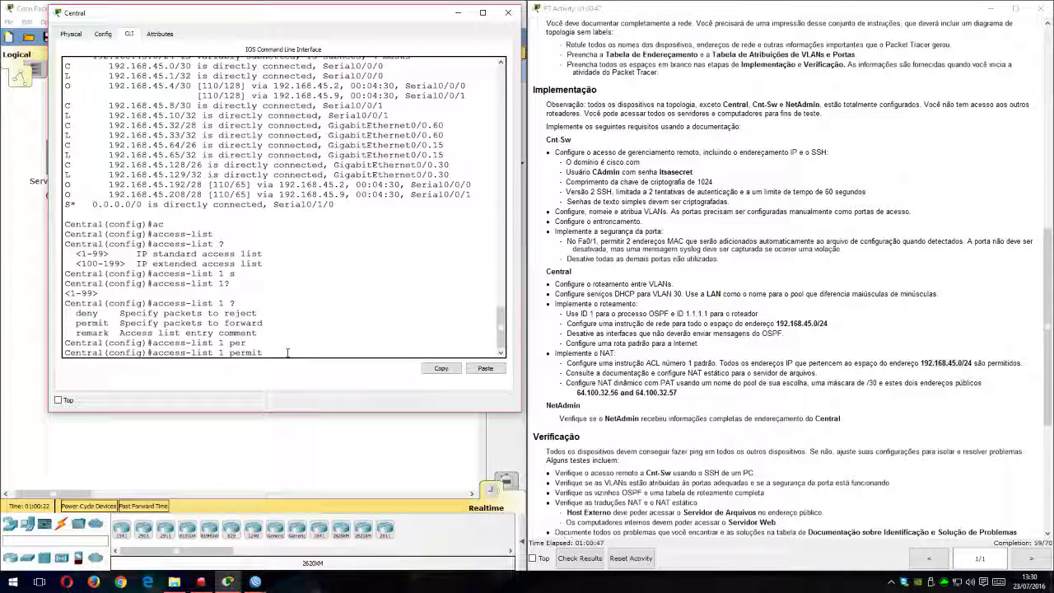
{"action": "type", "text": "192.168.45.0 ?"}
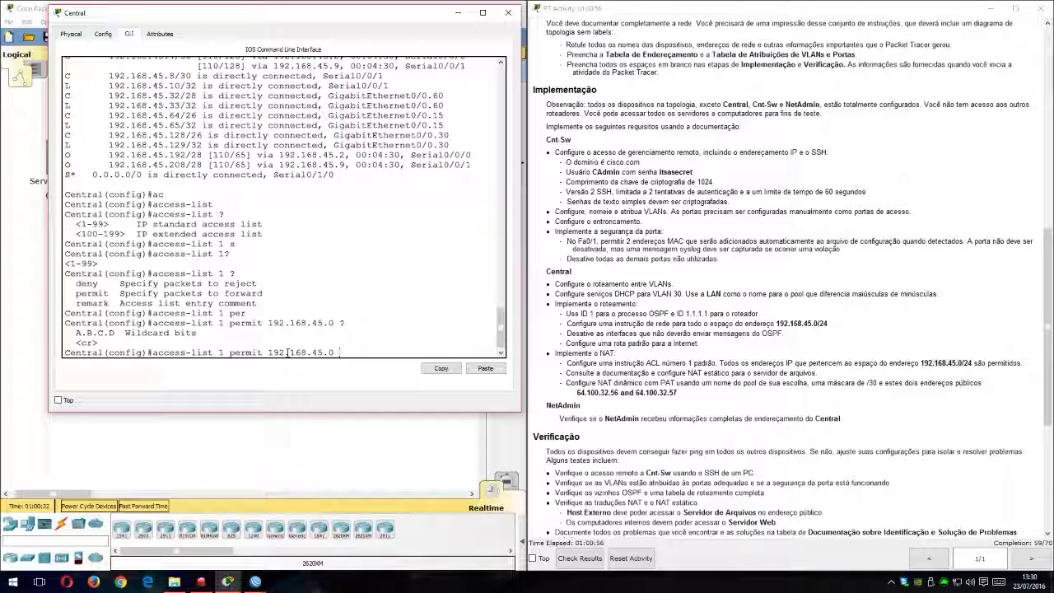
{"action": "type", "text": "0.0.0.255"}
{"action": "key", "text": "Return"}
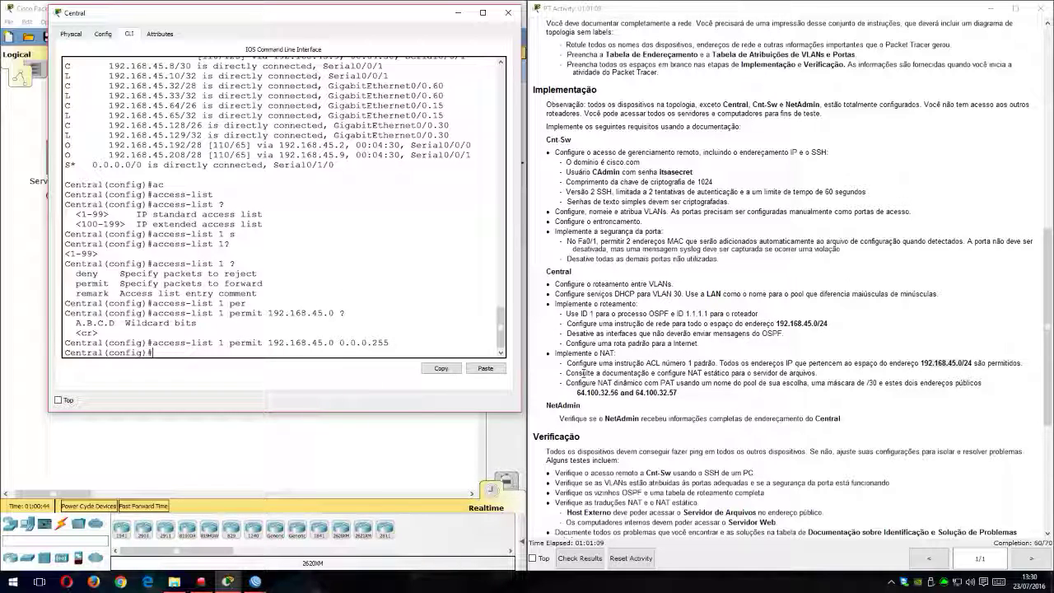
Step: Read the static NAT requirement for the file server and check the IP configuration of Servidor de Arquivos
{"action": "left_click_drag", "start_coordinate": [590, 373], "coordinate": [664, 373]}
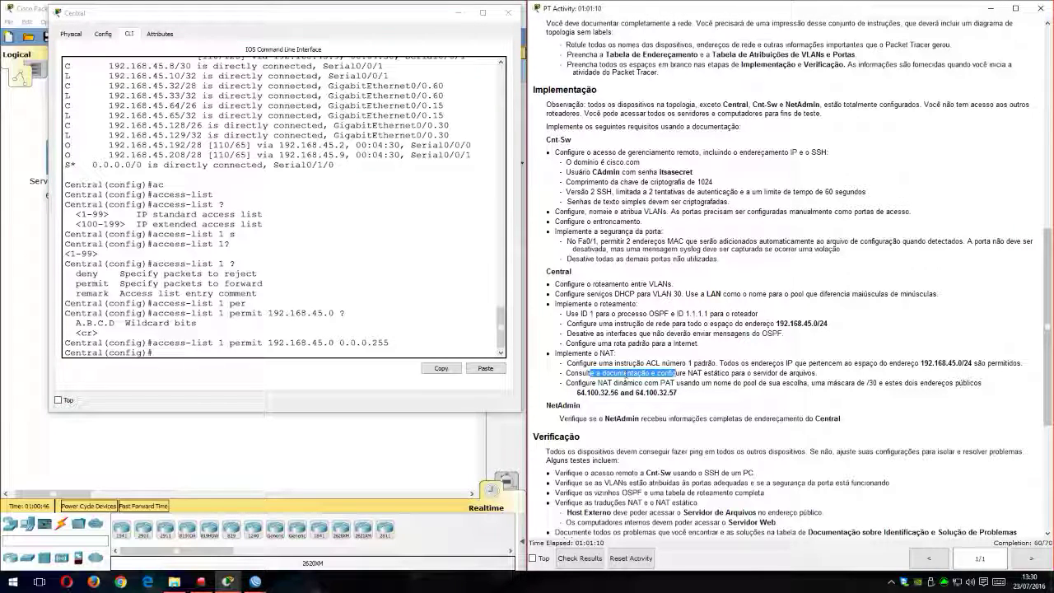
{"action": "left_click_drag", "start_coordinate": [379, 18], "coordinate": [866, 19]}
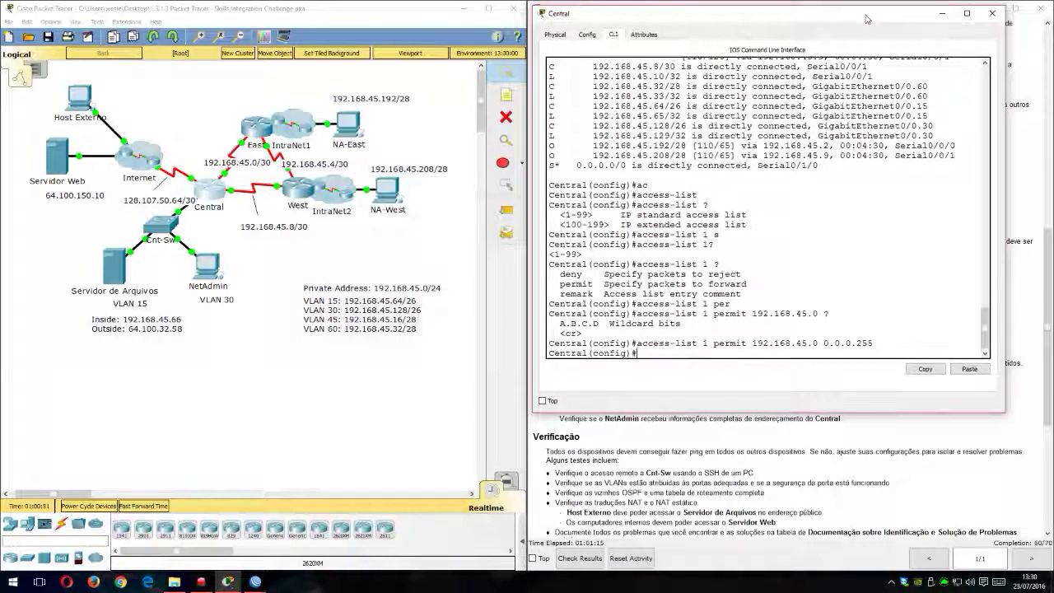
{"action": "left_click", "coordinate": [116, 274]}
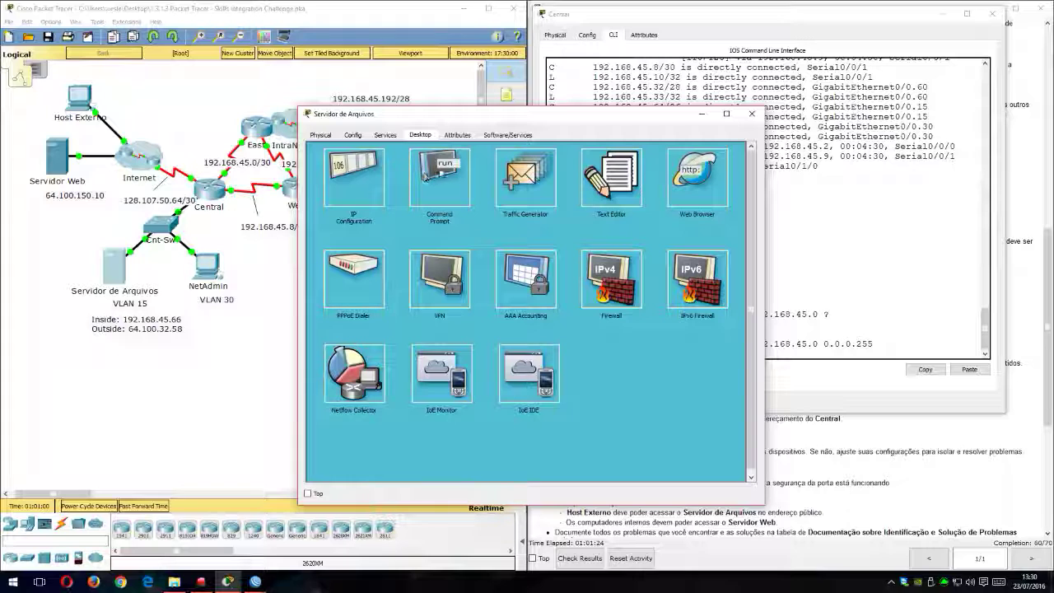
{"action": "left_click", "coordinate": [354, 180]}
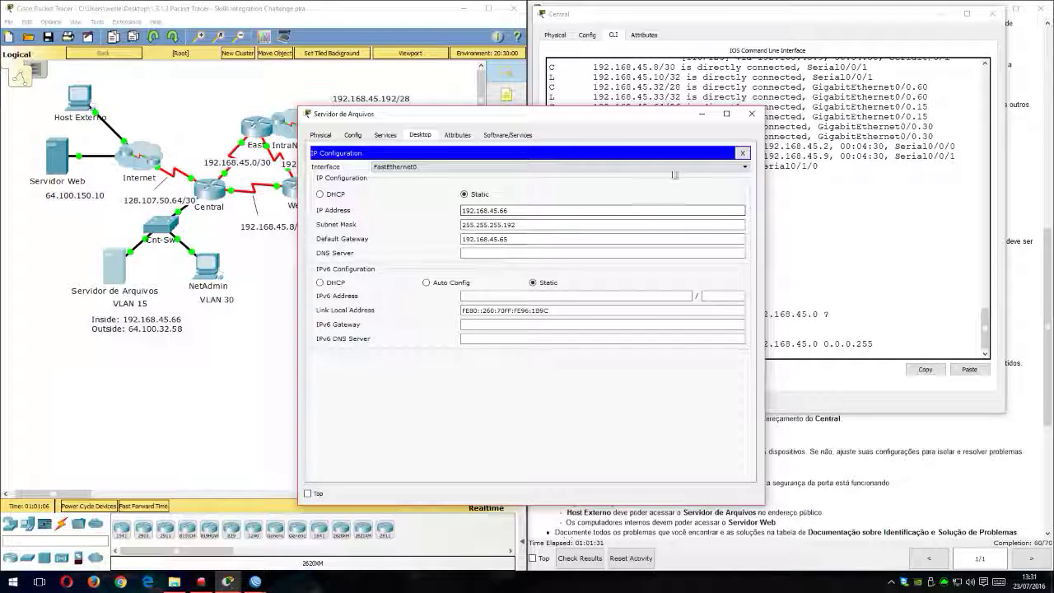
{"action": "left_click", "coordinate": [742, 152]}
Step: Ping Central's VLAN 15 gateway 192.168.45.65 from the Servidor de Arquivos command prompt
{"action": "left_click", "coordinate": [464, 276]}
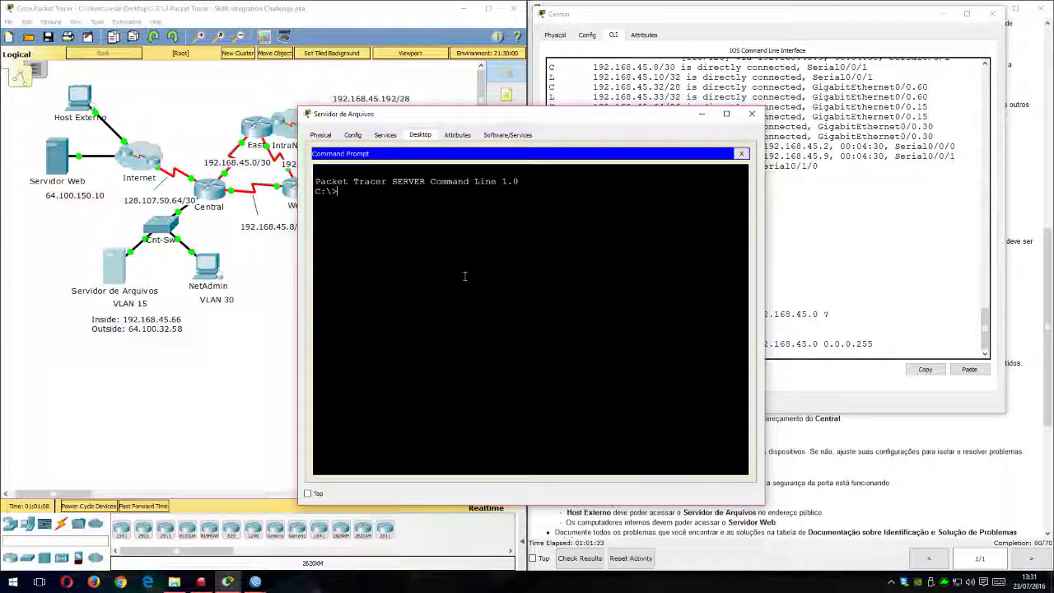
{"action": "type", "text": "ping 192.168.45."}
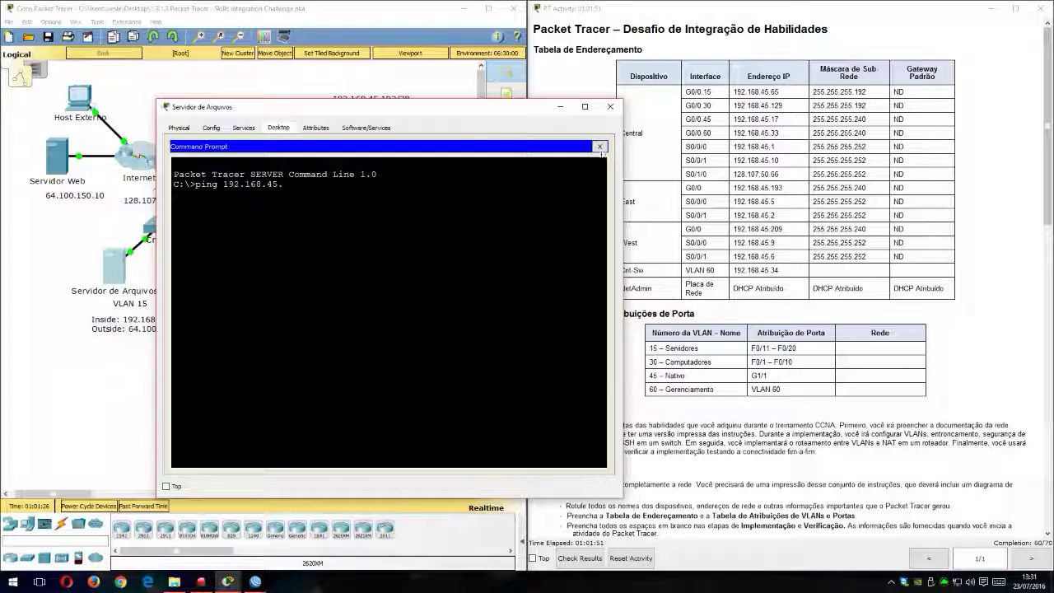
{"action": "type", "text": "65"}
{"action": "key", "text": "Return"}
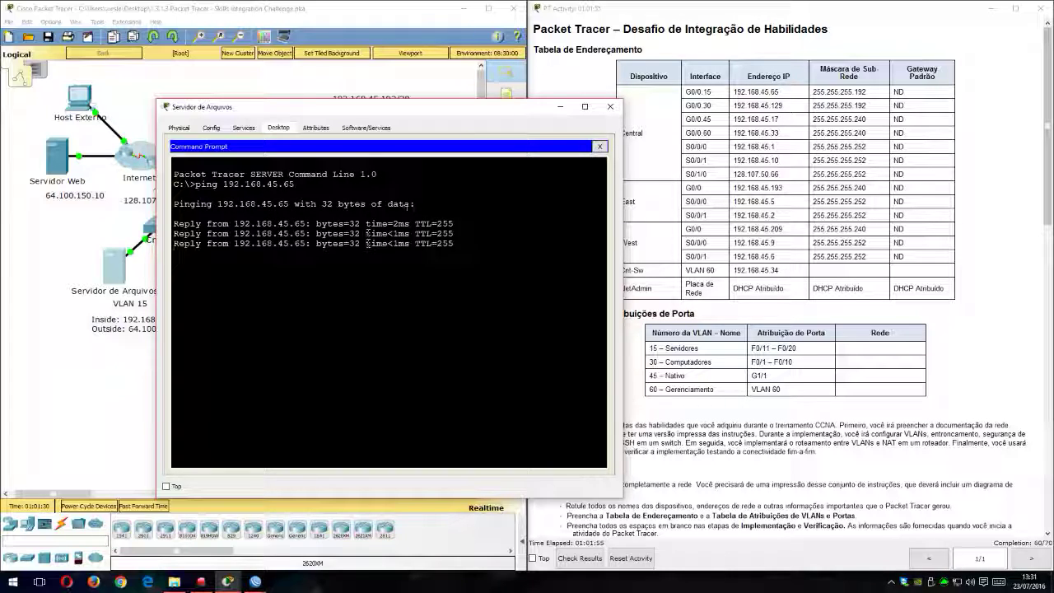
{"action": "left_click", "coordinate": [599, 147]}
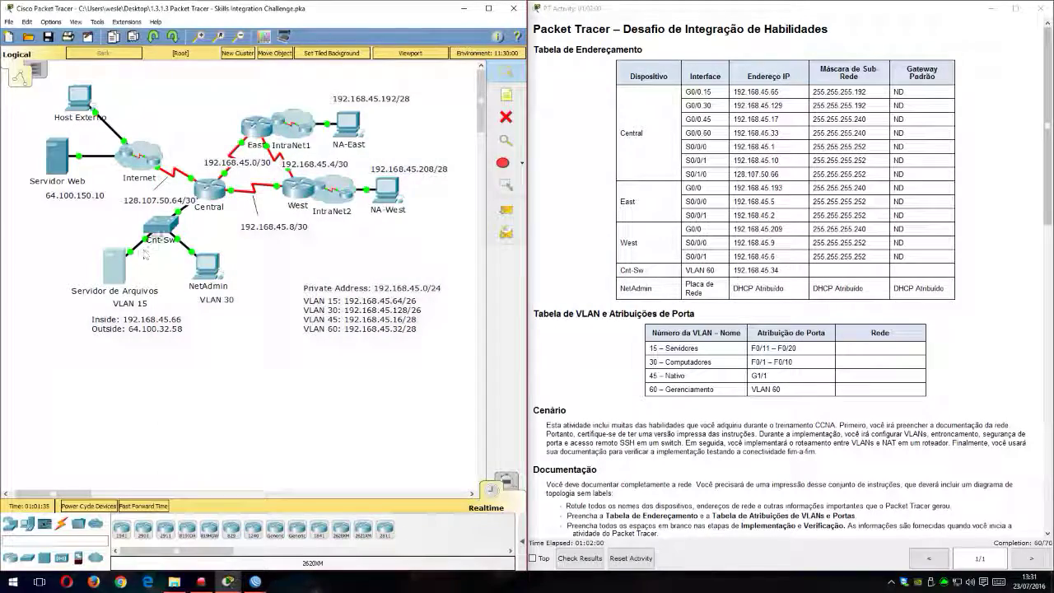
Step: Reopen Central's command line in a wider window and reread the static NAT requirement for the file server
{"action": "left_click", "coordinate": [203, 192]}
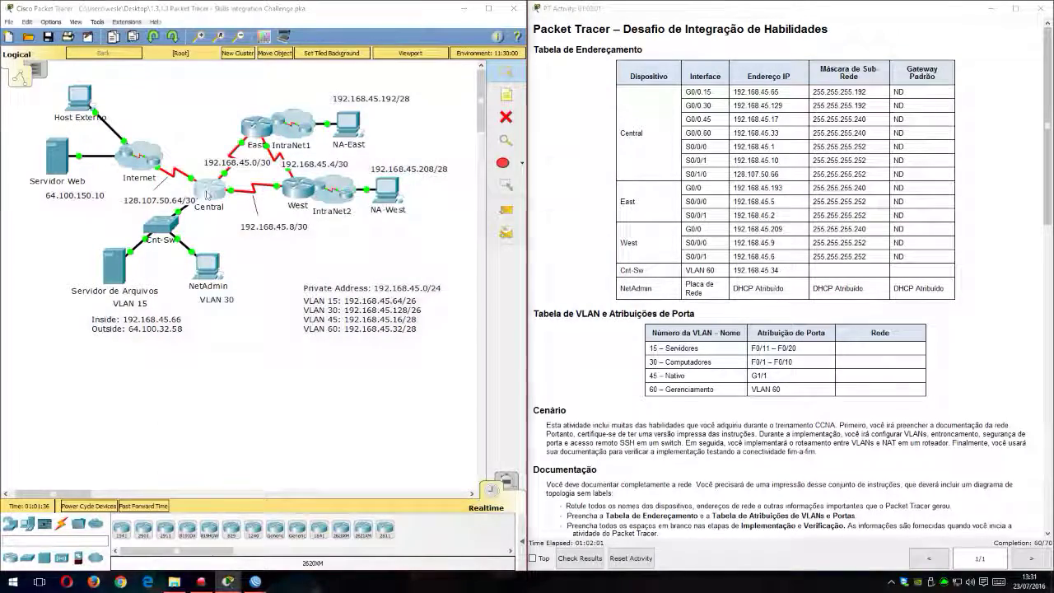
{"action": "left_click_drag", "start_coordinate": [576, 134], "coordinate": [371, 54]}
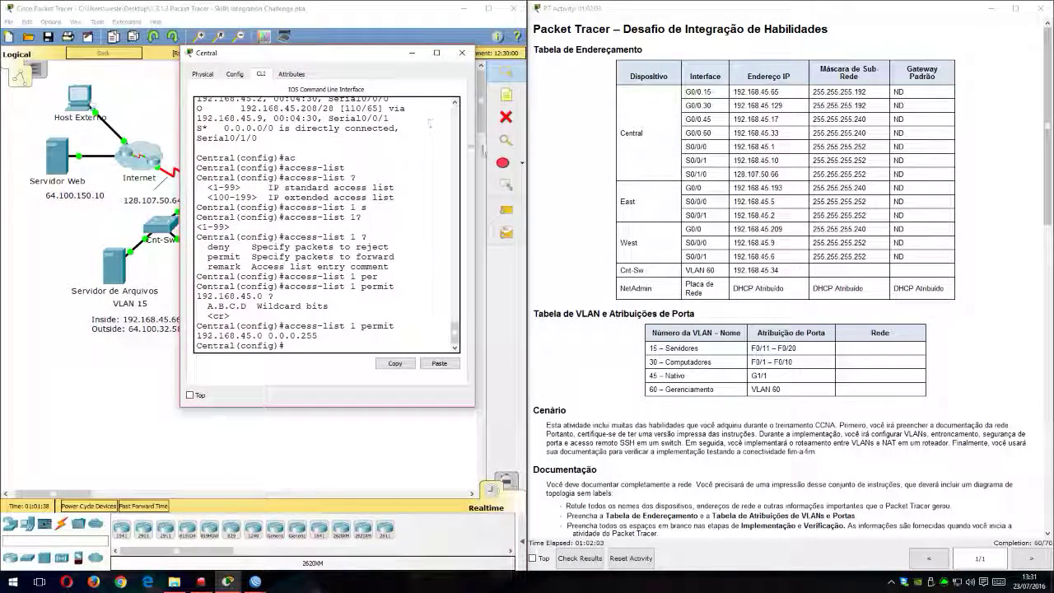
{"action": "left_click_drag", "start_coordinate": [475, 150], "coordinate": [625, 150]}
{"action": "left_click_drag", "start_coordinate": [494, 61], "coordinate": [559, 67]}
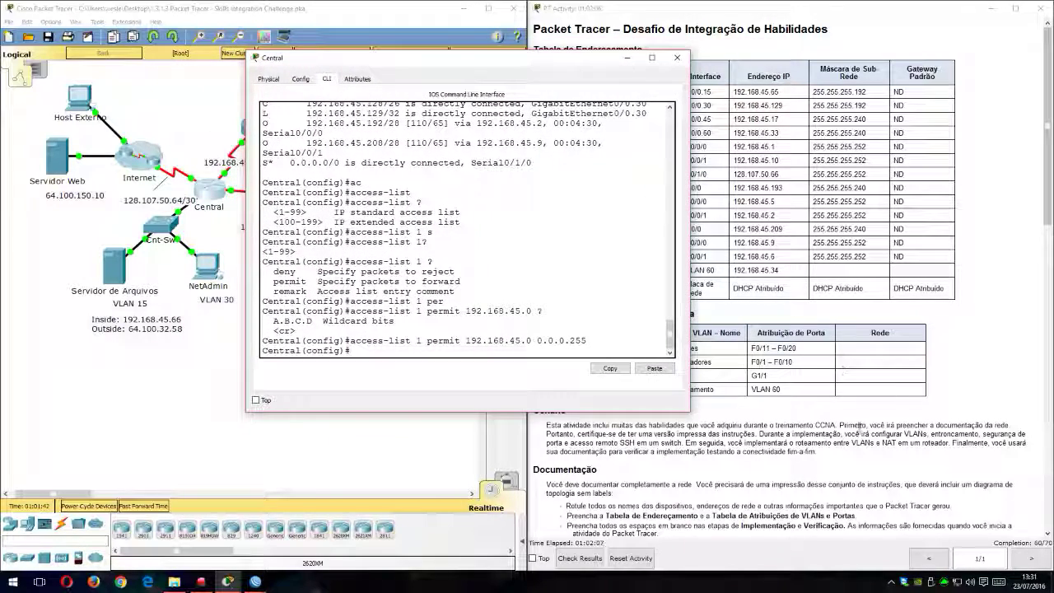
{"action": "scroll", "coordinate": [740, 329], "scroll_direction": "down", "scroll_amount": 3}
{"action": "scroll", "coordinate": [628, 442], "scroll_direction": "down", "scroll_amount": 5}
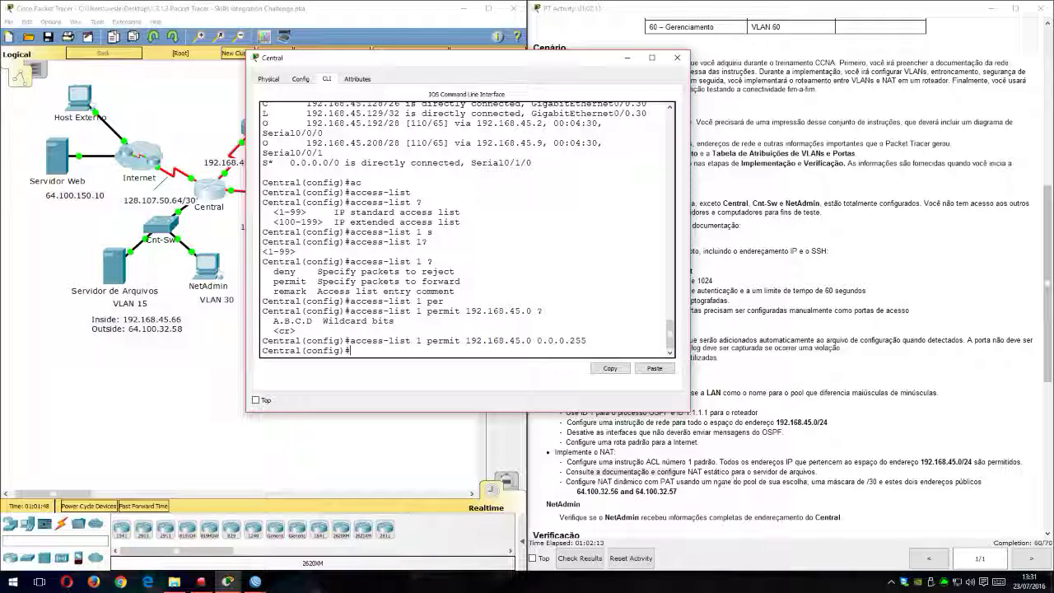
{"action": "left_click", "coordinate": [704, 474]}
{"action": "left_click_drag", "start_coordinate": [690, 471], "coordinate": [742, 470]}
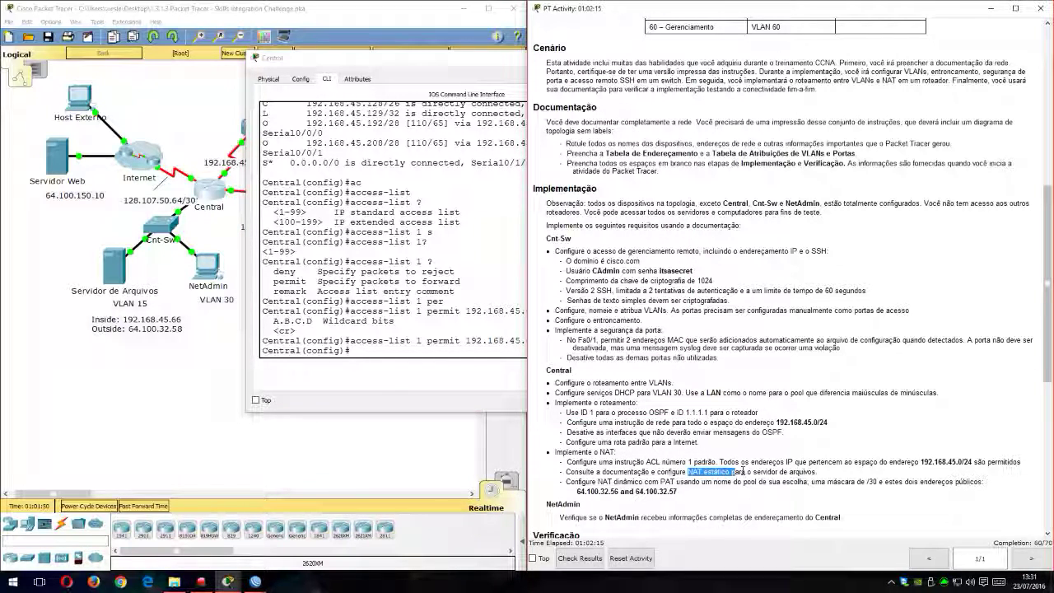
Step: Begin an ip nat inside source statement on Central and list the options it accepts
{"action": "left_click", "coordinate": [465, 164]}
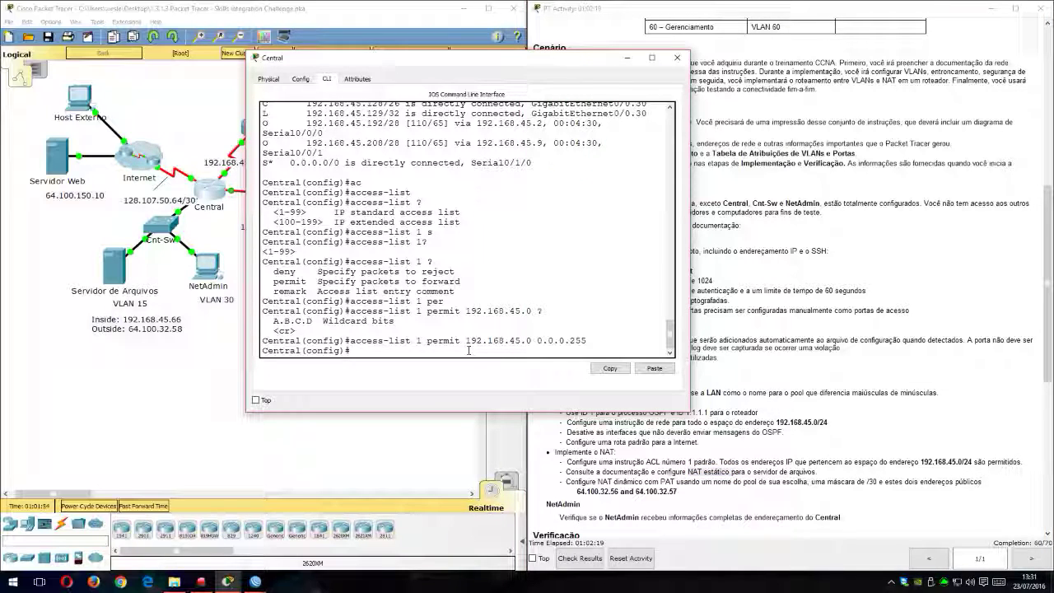
{"action": "type", "text": "ip na"}
{"action": "key", "text": "Tab"}
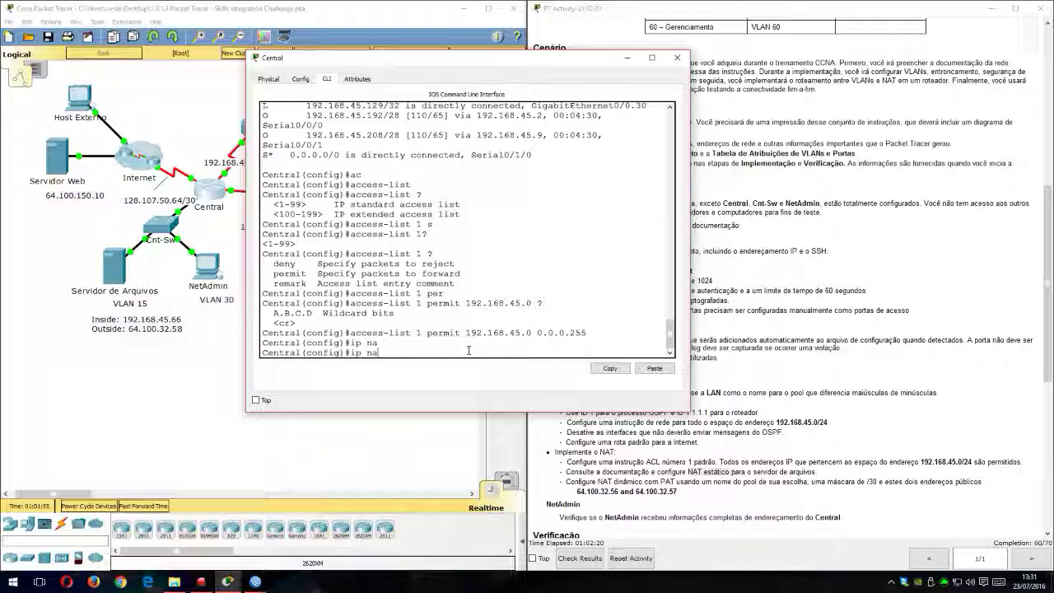
{"action": "type", "text": "t"}
{"action": "key", "text": "Tab"}
{"action": "type", "text": "in"}
{"action": "key", "text": "Tab"}
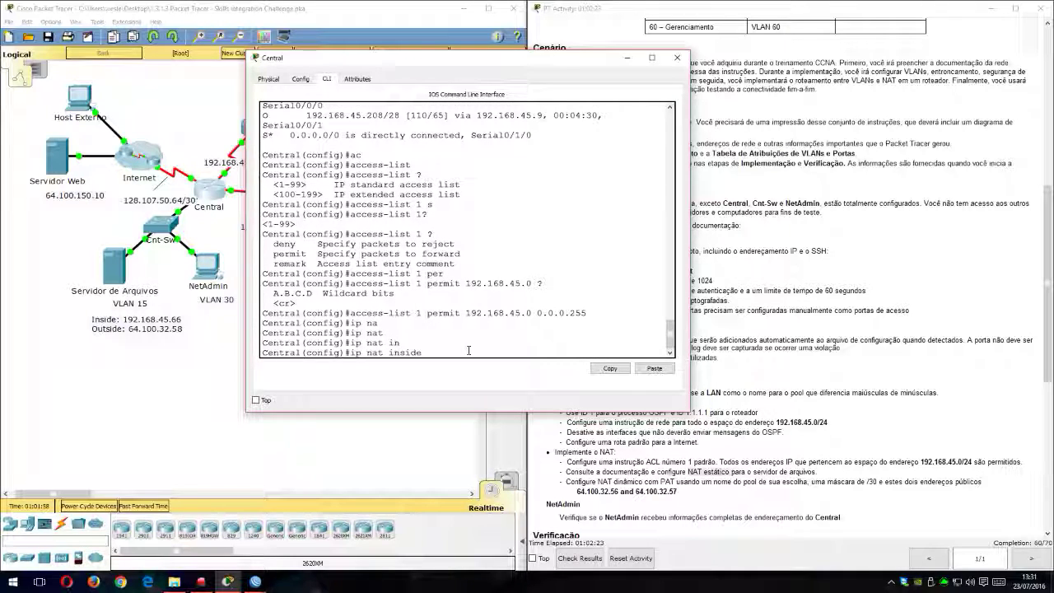
{"action": "left_click_drag", "start_coordinate": [552, 64], "coordinate": [719, 30]}
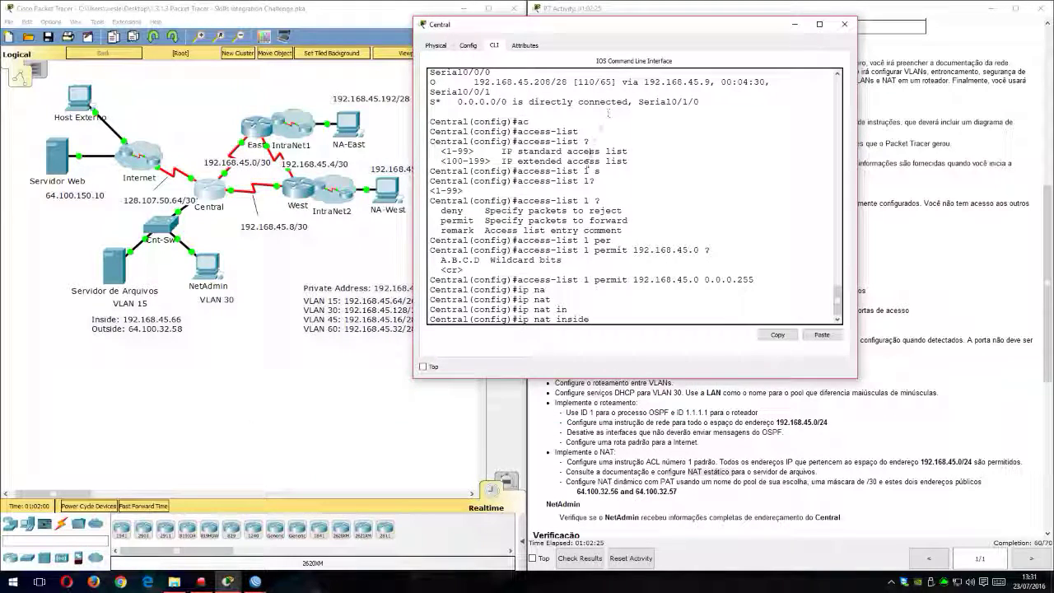
{"action": "type", "text": "?"}
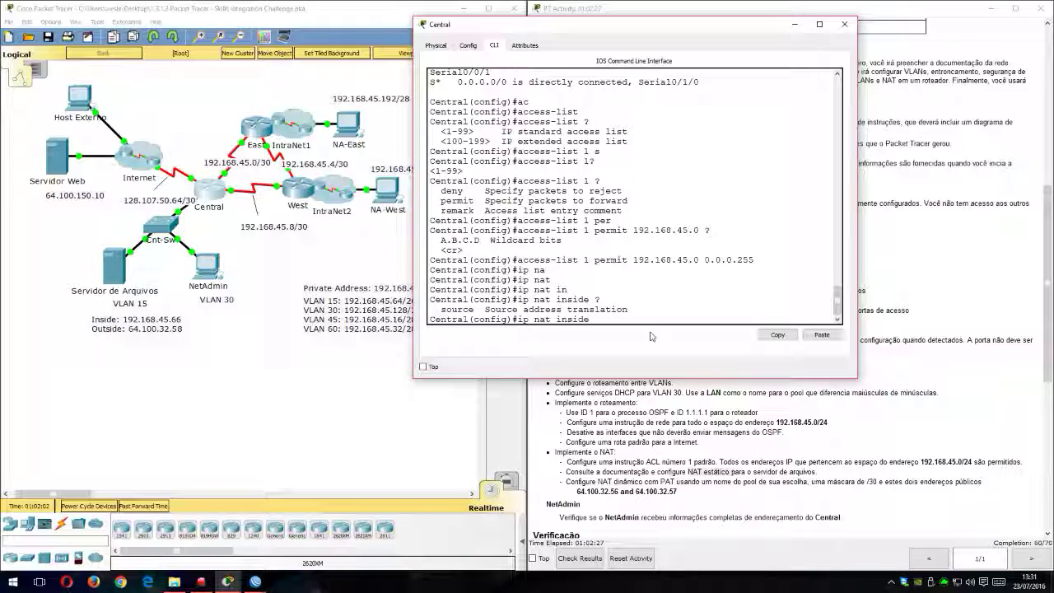
{"action": "type", "text": "source"}
{"action": "key", "text": "Tab"}
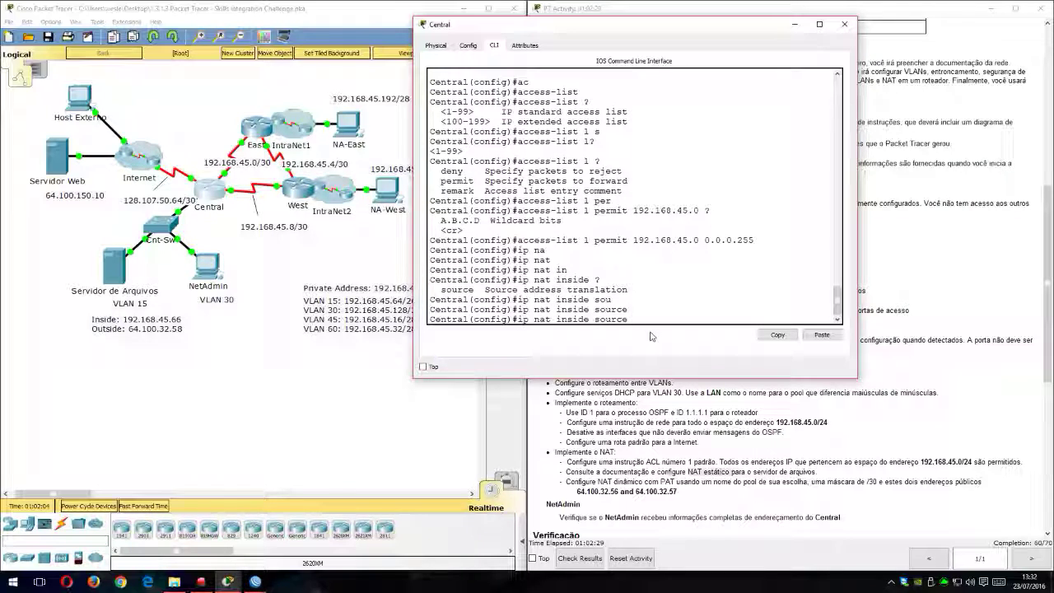
{"action": "type", "text": "?"}
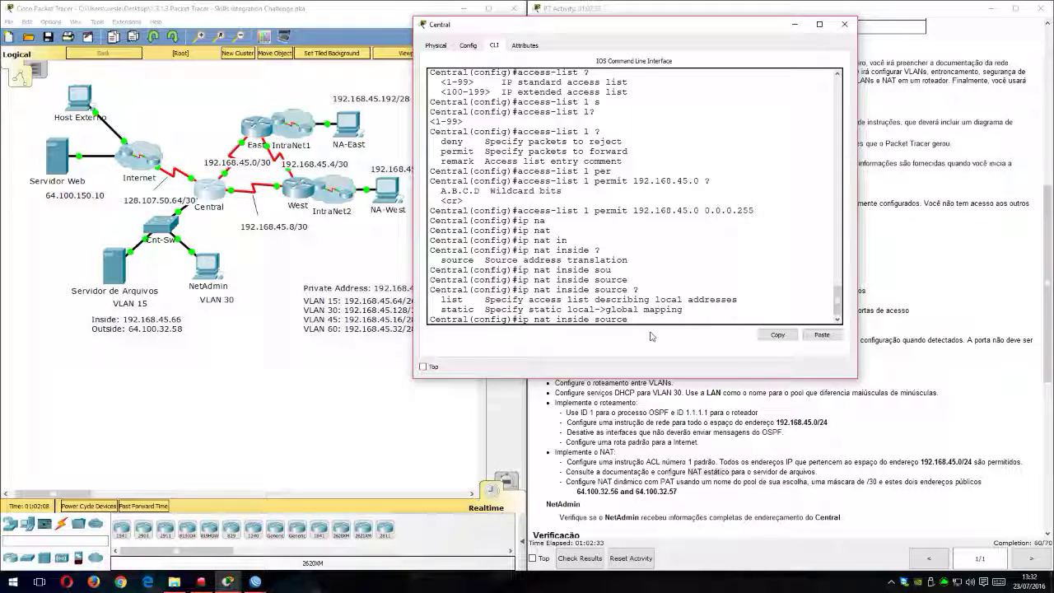
Step: Complete the static NAT statement on Central, mapping inside local address 192.168.45.66 to inside global address 64.100.32.58
{"action": "type", "text": "st"}
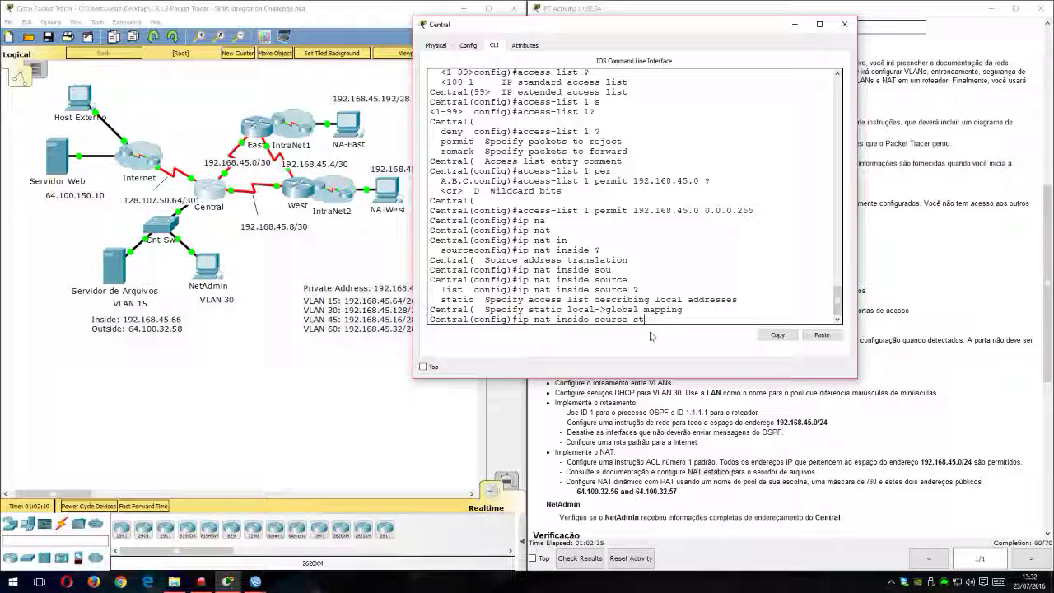
{"action": "type", "text": "a"}
{"action": "key", "text": "Tab"}
{"action": "type", "text": "?"}
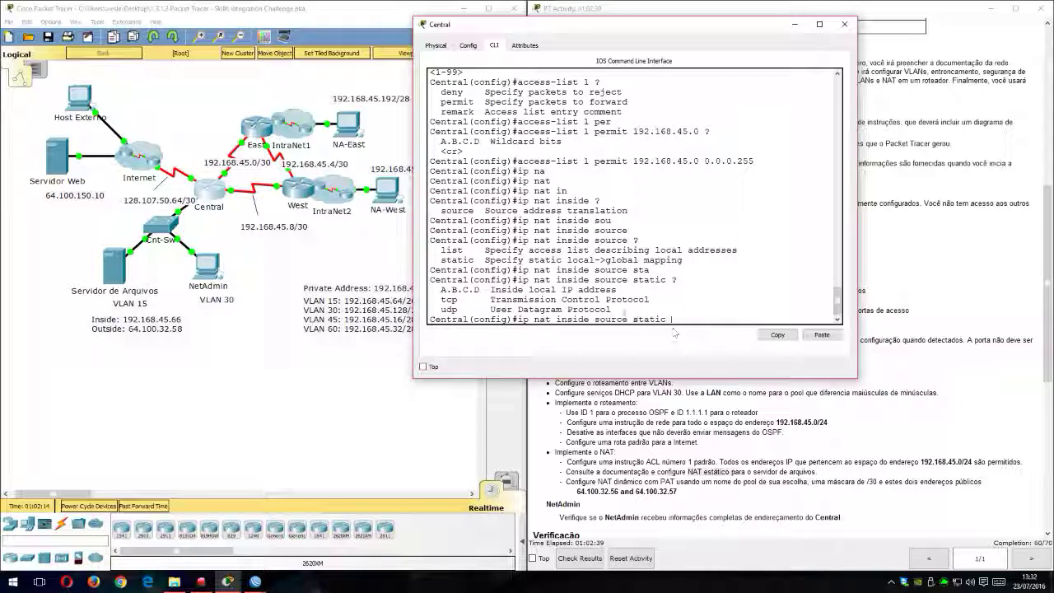
{"action": "left_click_drag", "start_coordinate": [528, 290], "coordinate": [619, 290]}
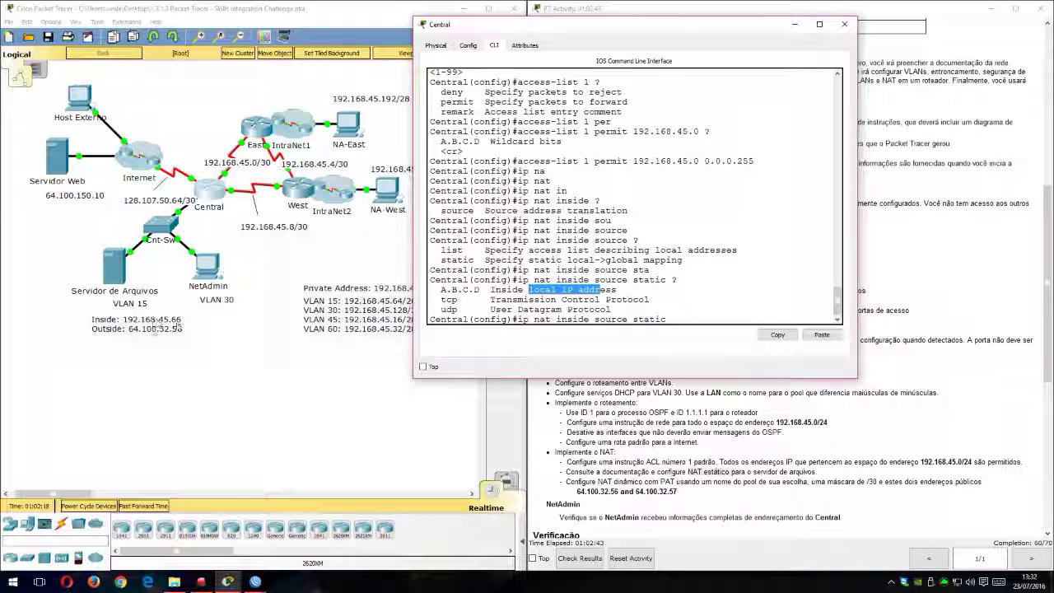
{"action": "left_click", "coordinate": [669, 314]}
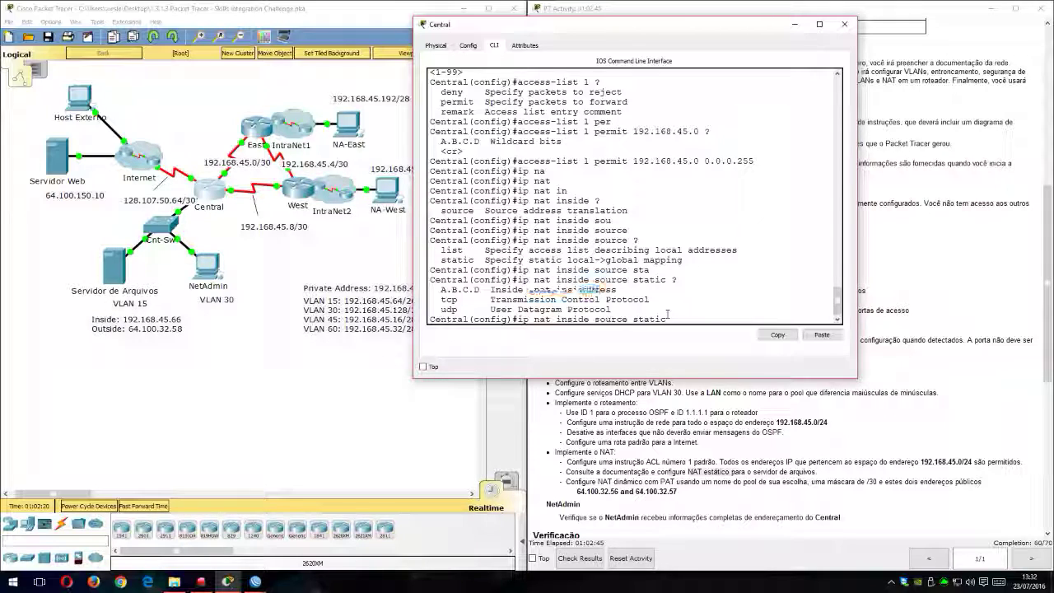
{"action": "type", "text": "192.168.45.66 ?"}
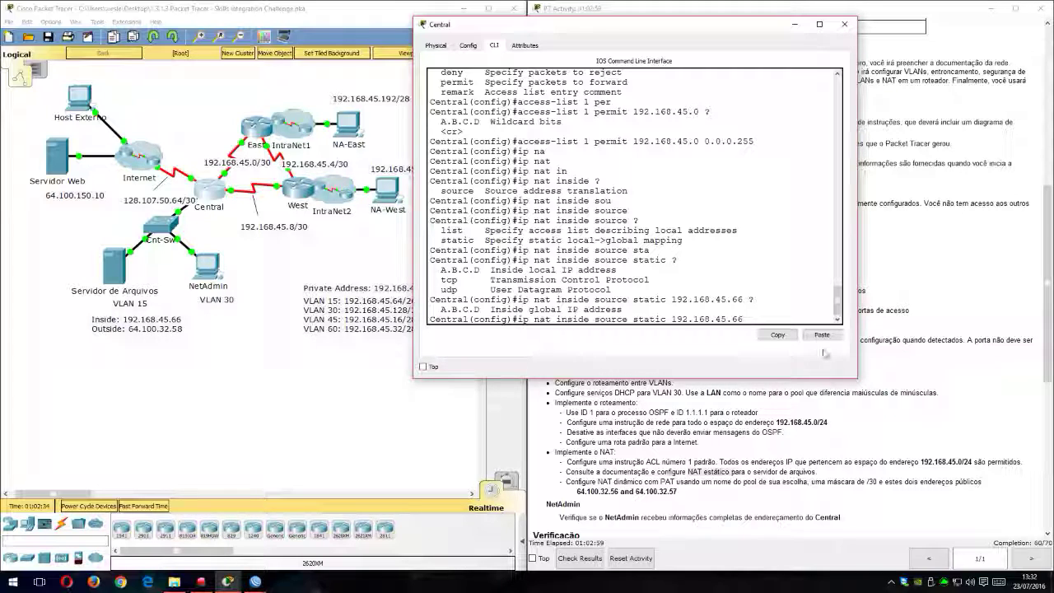
{"action": "type", "text": "64.100.3"}
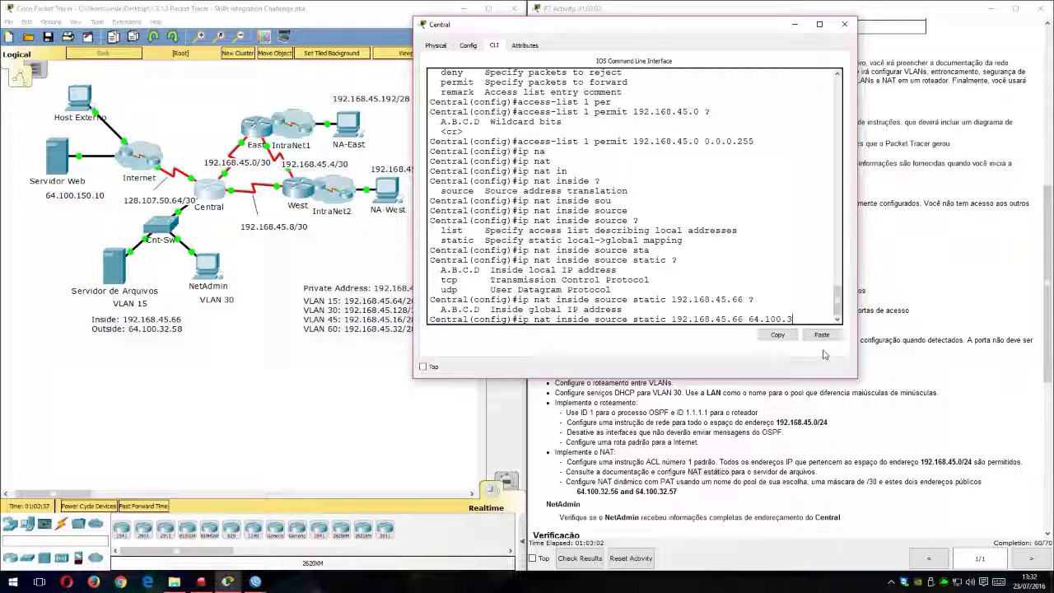
{"action": "type", "text": "2.58"}
{"action": "key", "text": "Return"}
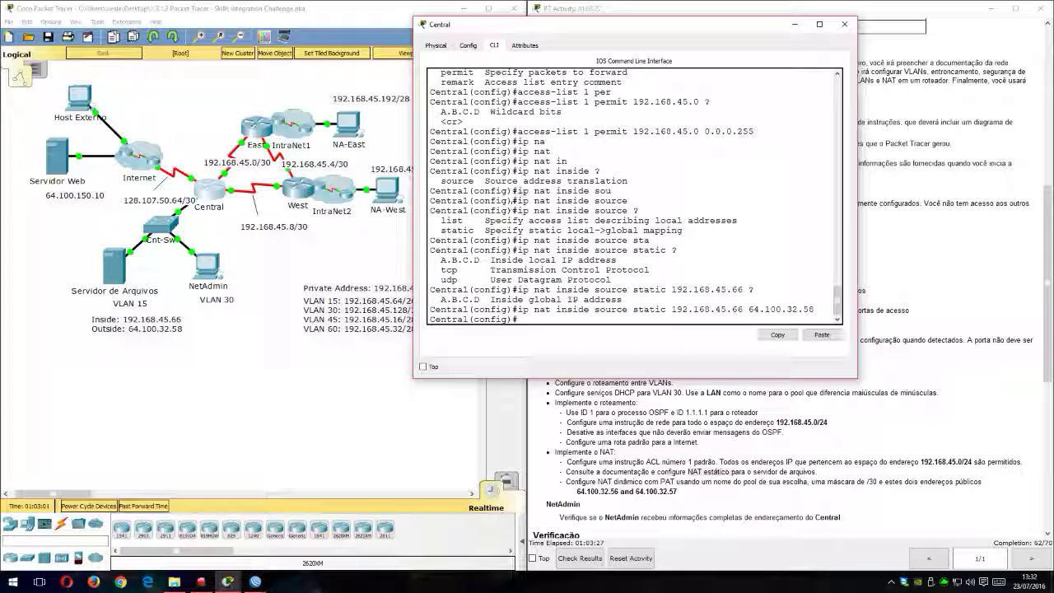
Step: Move Central's command line clear of the activity instructions and read the dynamic NAT with PAT requirement, including pool name, mask and public addresses
{"action": "left_click_drag", "start_coordinate": [668, 24], "coordinate": [369, 8]}
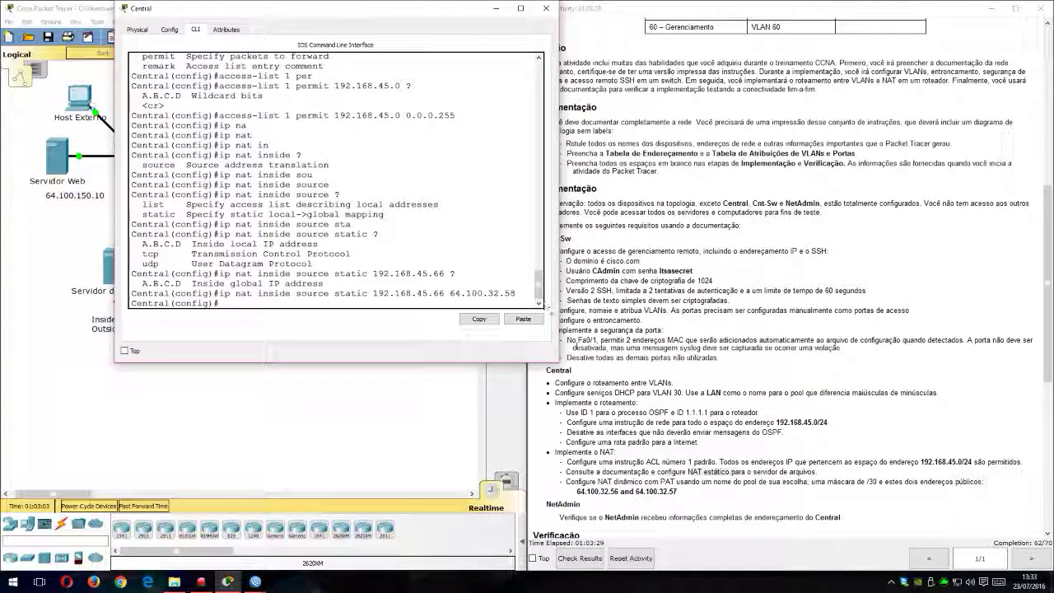
{"action": "scroll", "coordinate": [650, 397], "scroll_direction": "down", "scroll_amount": 3}
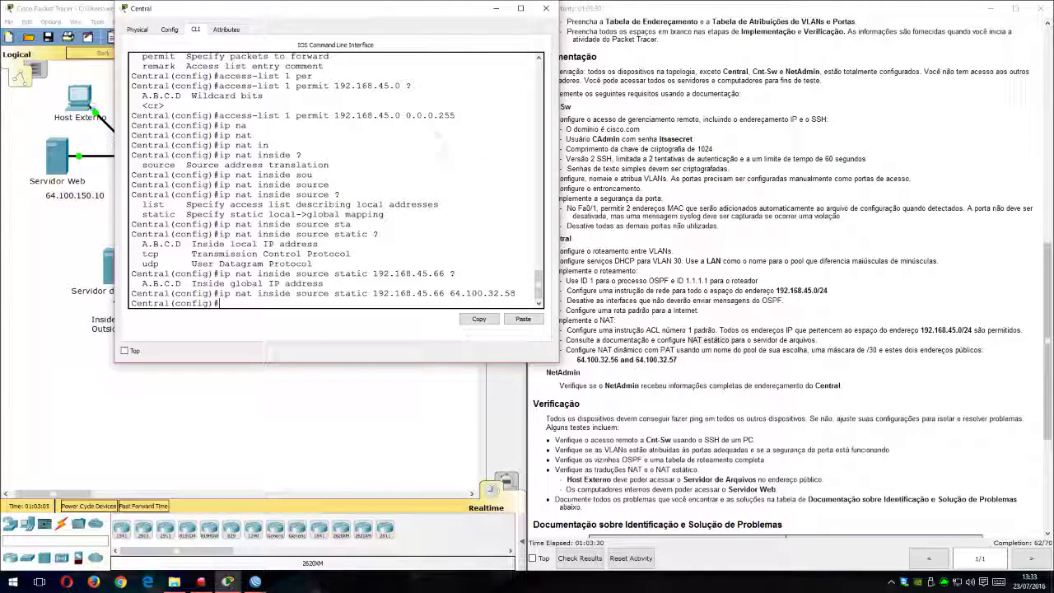
{"action": "left_click_drag", "start_coordinate": [581, 351], "coordinate": [746, 352]}
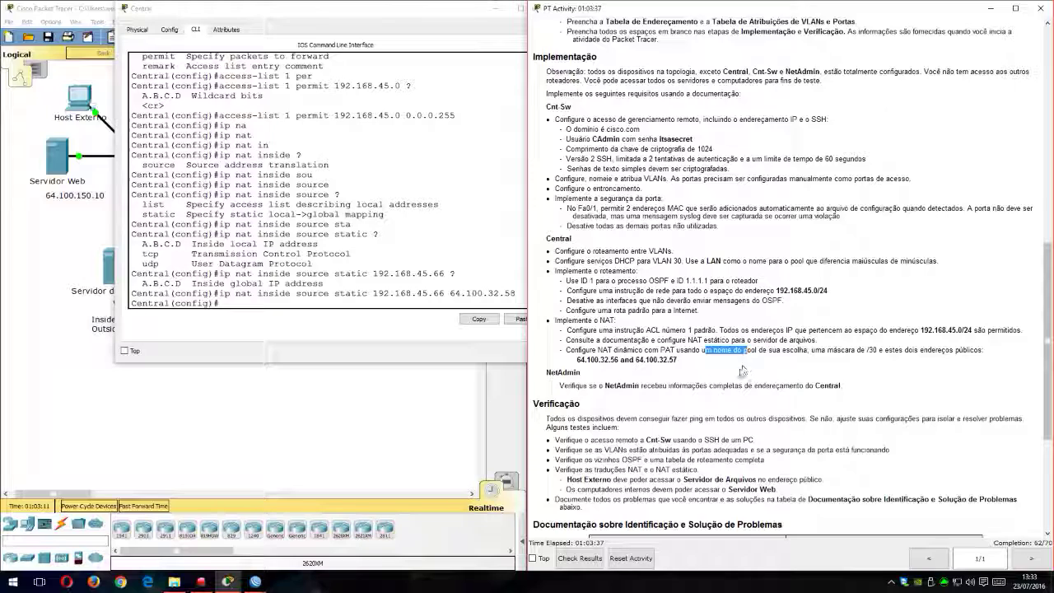
{"action": "left_click_drag", "start_coordinate": [812, 351], "coordinate": [879, 351]}
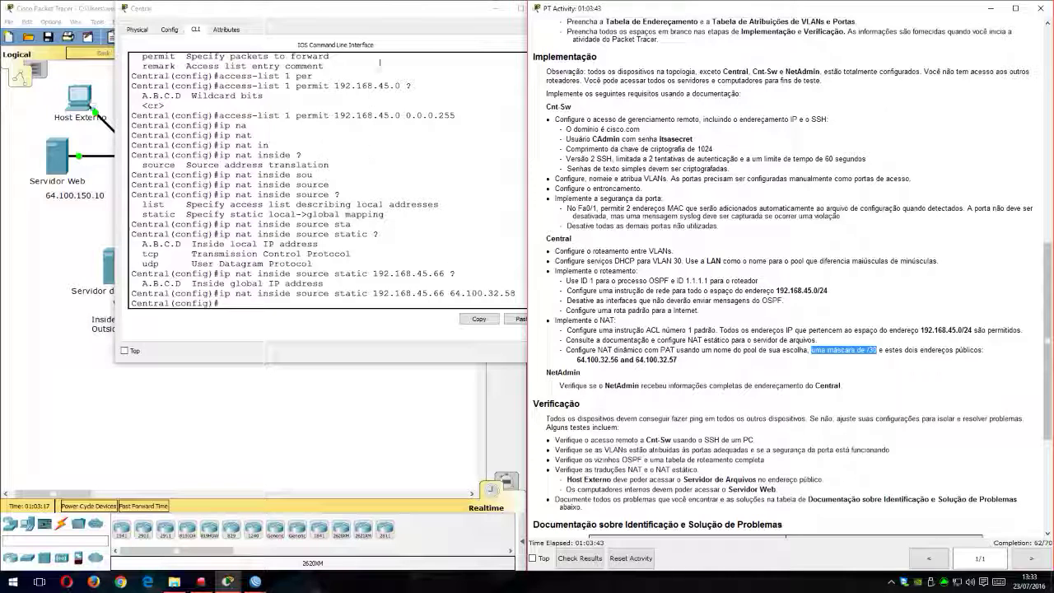
{"action": "left_click_drag", "start_coordinate": [363, 8], "coordinate": [323, 14]}
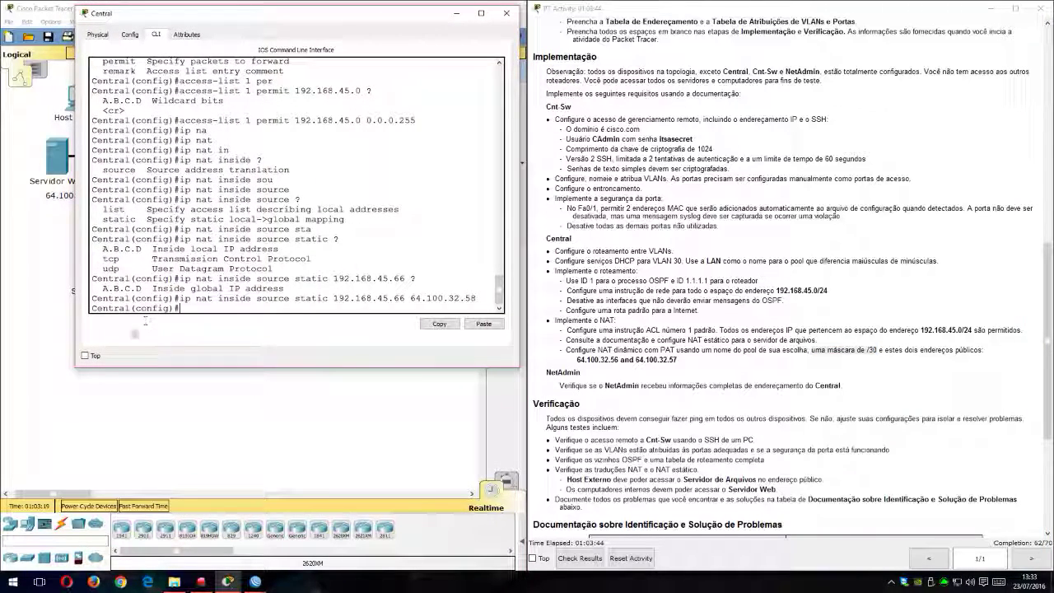
{"action": "left_click_drag", "start_coordinate": [73, 354], "coordinate": [35, 354]}
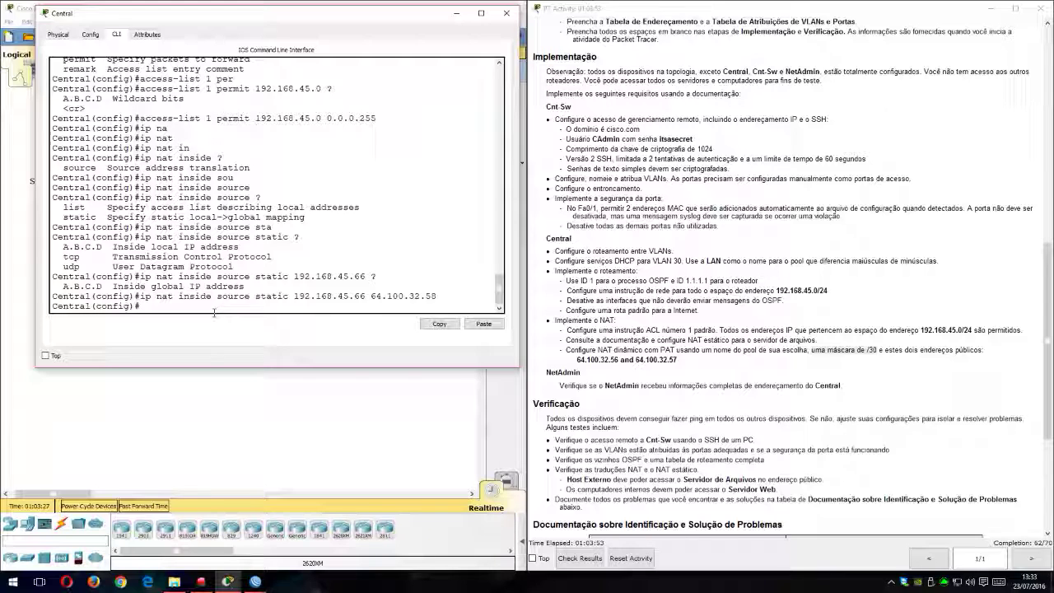
{"action": "type", "text": "na"}
{"action": "key", "text": "Tab"}
{"action": "type", "text": "t"}
{"action": "key", "text": "Tab"}
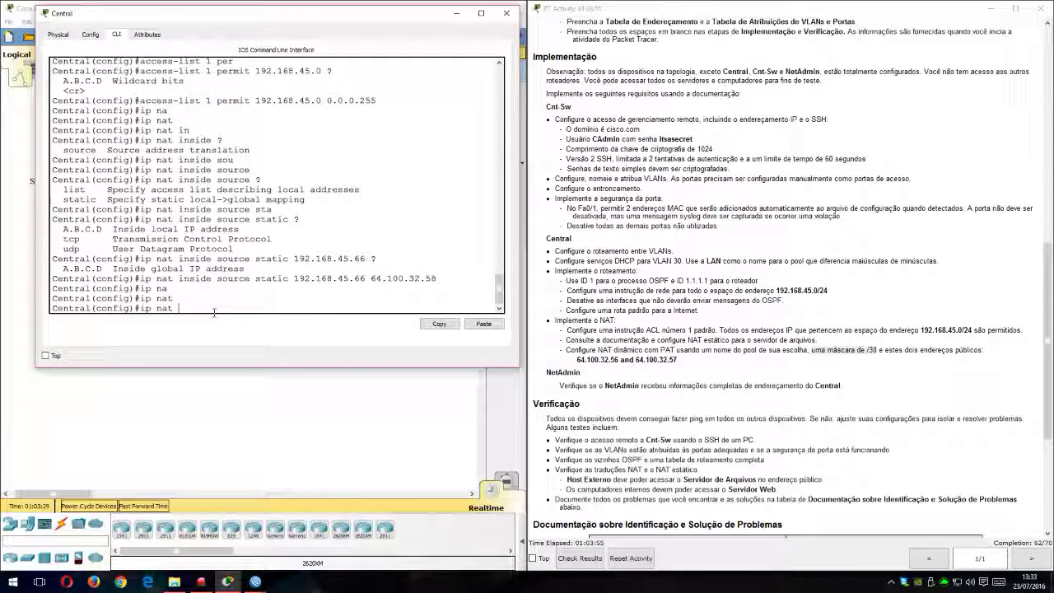
{"action": "type", "text": "in"}
{"action": "key", "text": "Tab"}
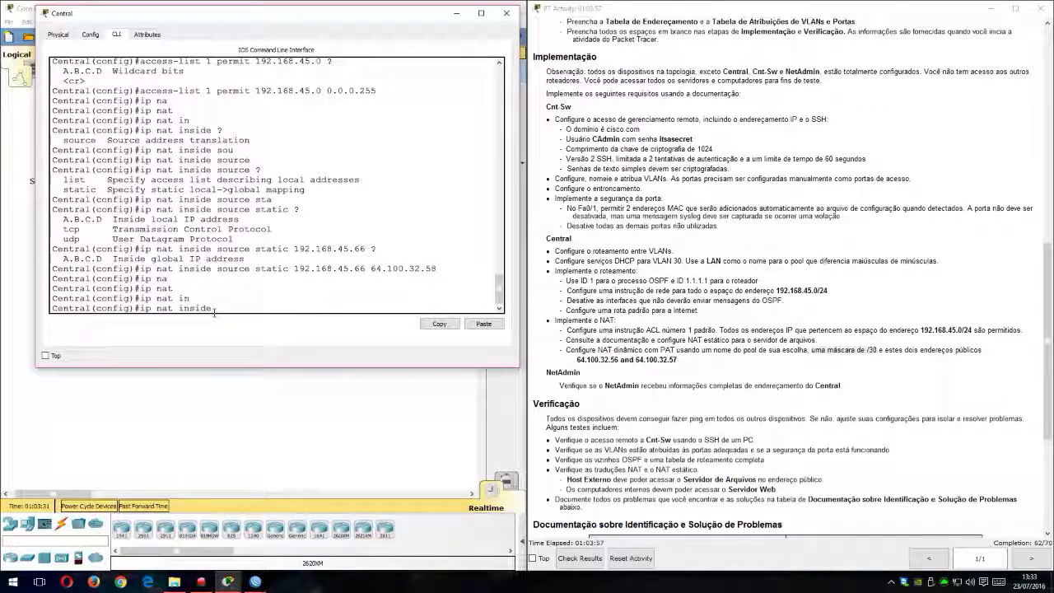
{"action": "type", "text": "?sou"}
{"action": "key", "text": "Tab"}
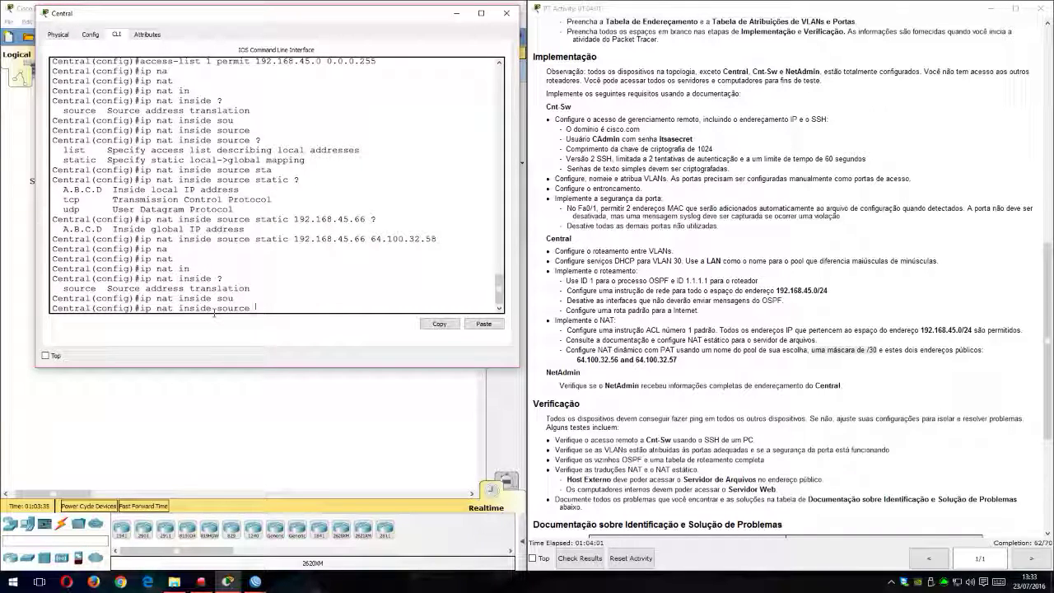
{"action": "type", "text": "?"}
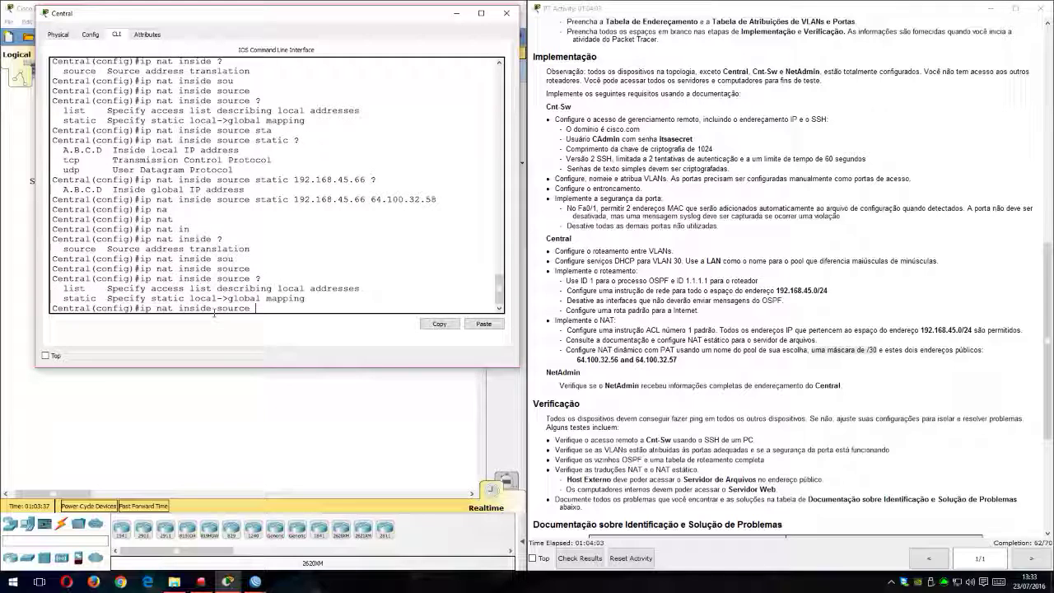
{"action": "type", "text": "lis"}
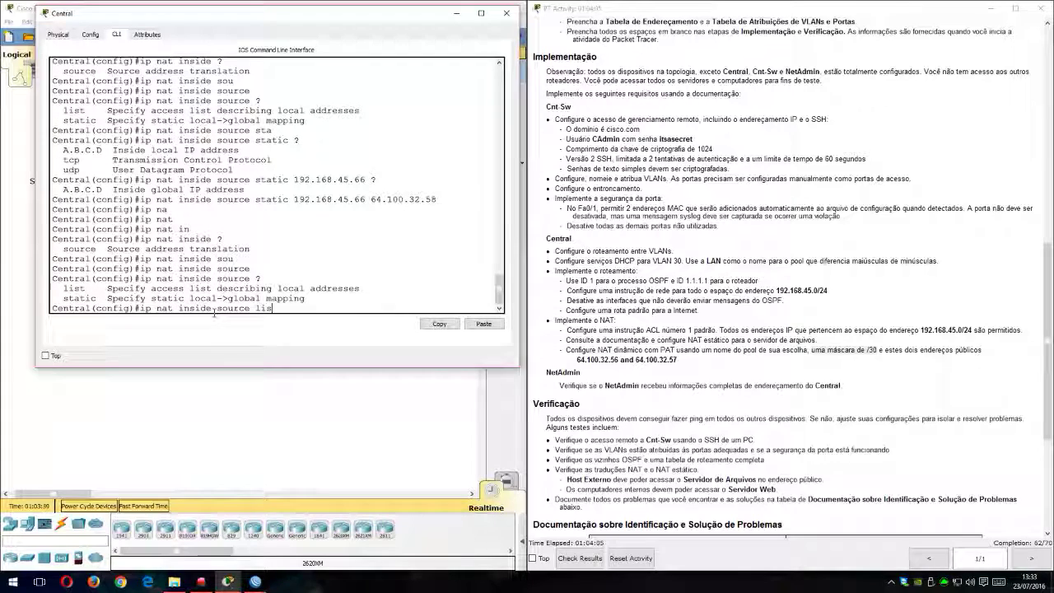
{"action": "key", "text": "Tab"}
{"action": "type", "text": "?"}
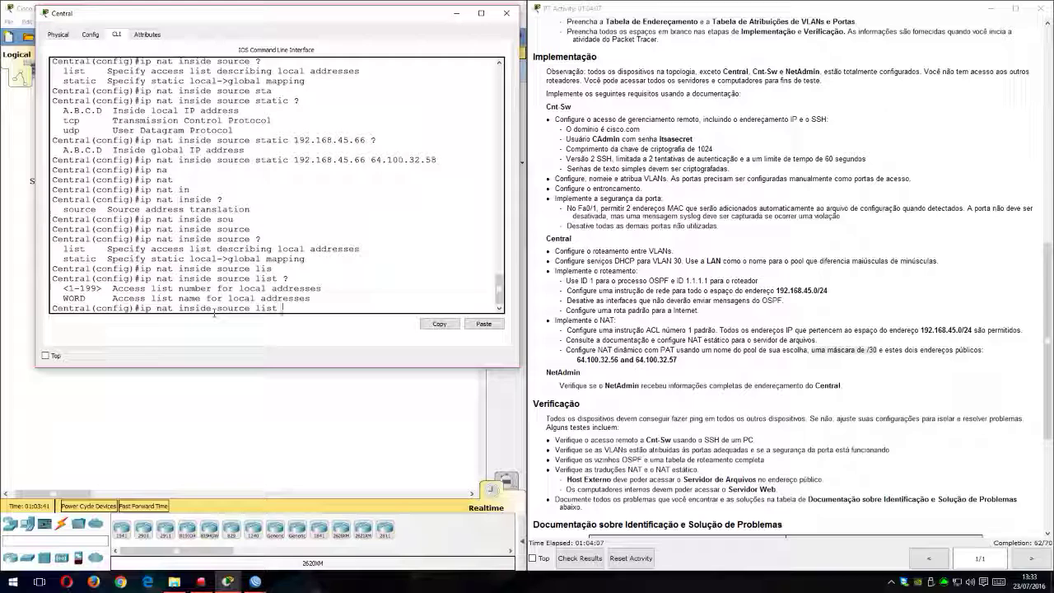
{"action": "key", "text": "BackSpace"}
{"action": "key", "text": "BackSpace"}
{"action": "key", "text": "BackSpace"}
{"action": "key", "text": "BackSpace"}
{"action": "key", "text": "BackSpace"}
{"action": "key", "text": "BackSpace"}
{"action": "key", "text": "BackSpace"}
{"action": "key", "text": "BackSpace"}
{"action": "key", "text": "BackSpace"}
{"action": "key", "text": "BackSpace"}
{"action": "key", "text": "BackSpace"}
{"action": "key", "text": "BackSpace"}
{"action": "key", "text": "BackSpace"}
{"action": "key", "text": "BackSpace"}
{"action": "key", "text": "BackSpace"}
{"action": "key", "text": "BackSpace"}
{"action": "key", "text": "BackSpace"}
{"action": "key", "text": "BackSpace"}
{"action": "key", "text": "BackSpace"}
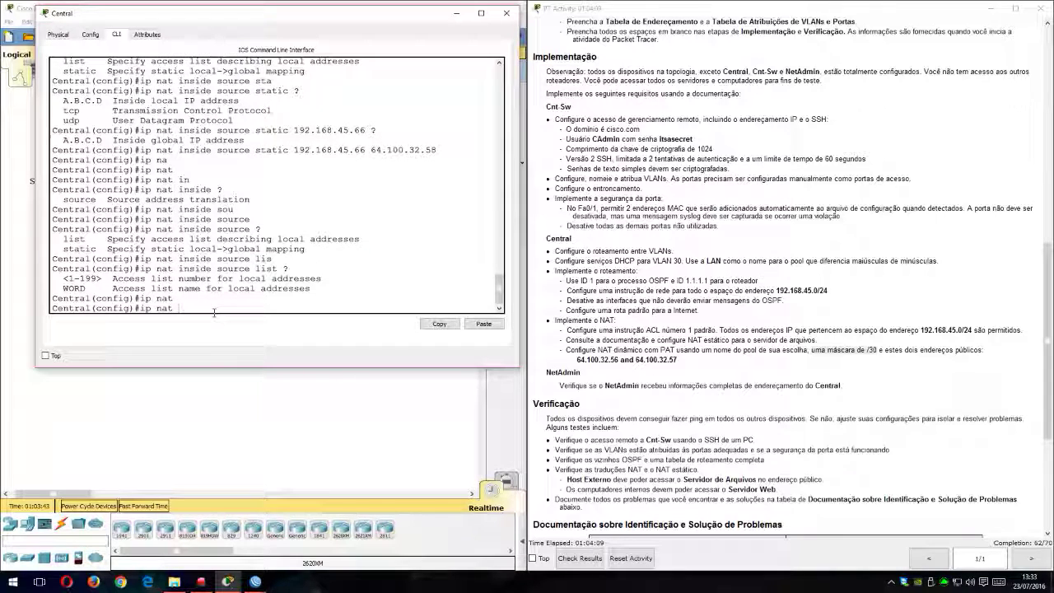
Step: Begin an ip nat pool statement on Central with the pool name INTERNET and list the parameter it expects after the name
{"action": "type", "text": "?"}
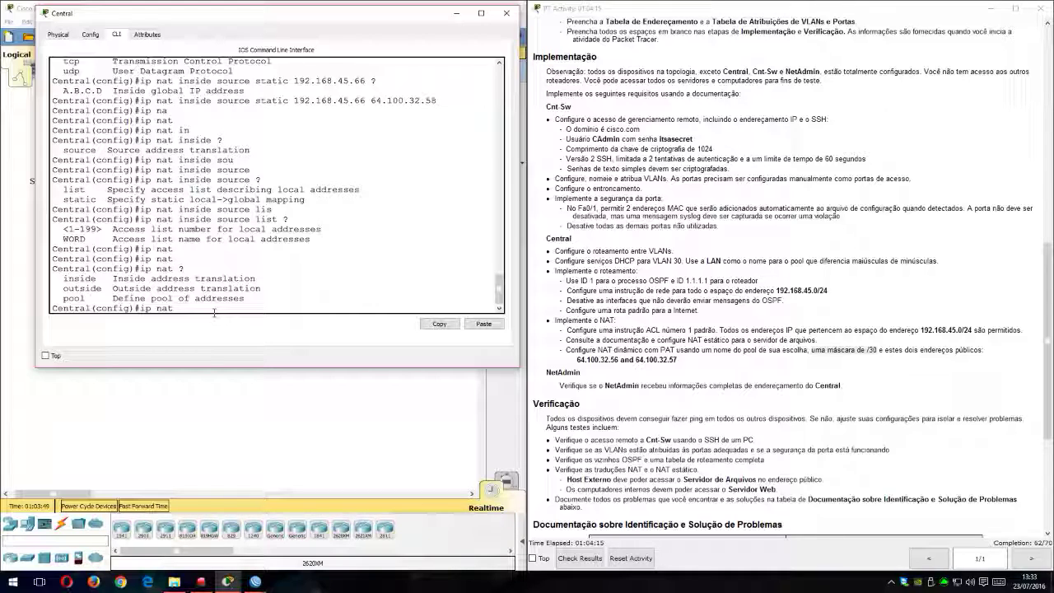
{"action": "type", "text": "po"}
{"action": "key", "text": "Tab"}
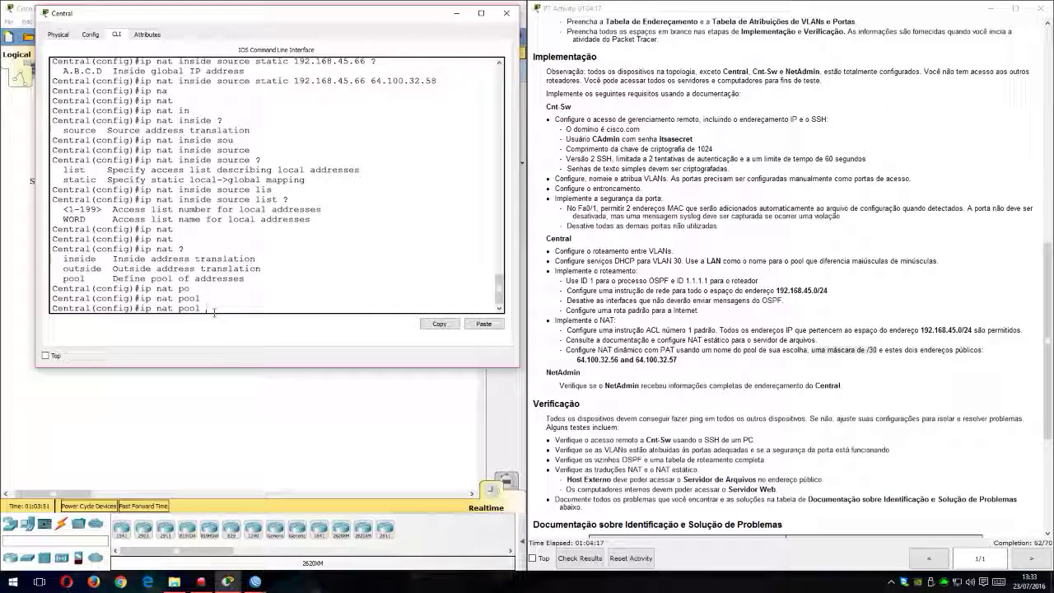
{"action": "type", "text": "?"}
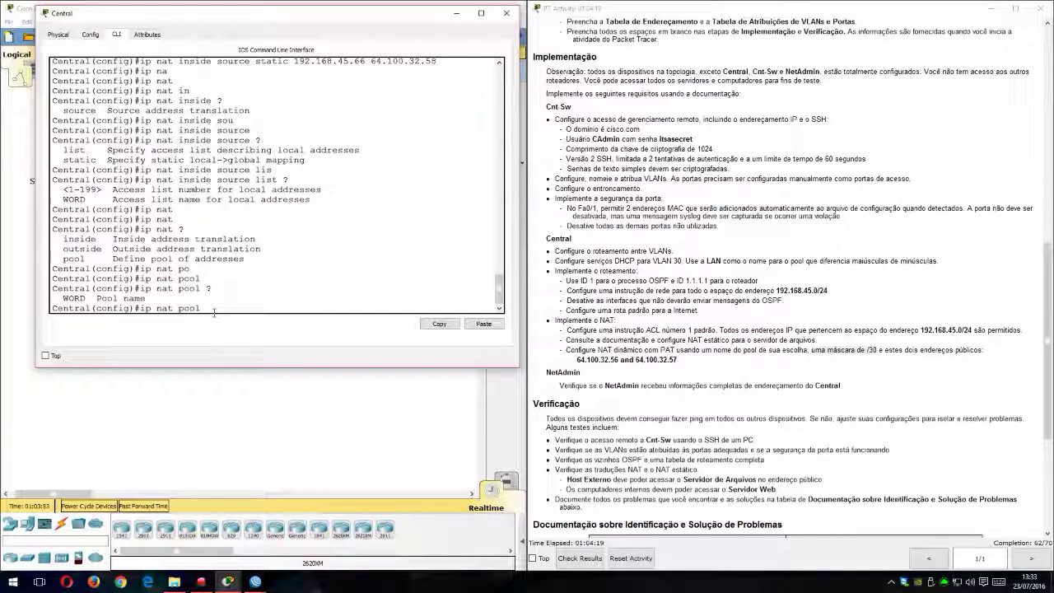
{"action": "type", "text": "INTERNET"}
{"action": "key", "text": "Return"}
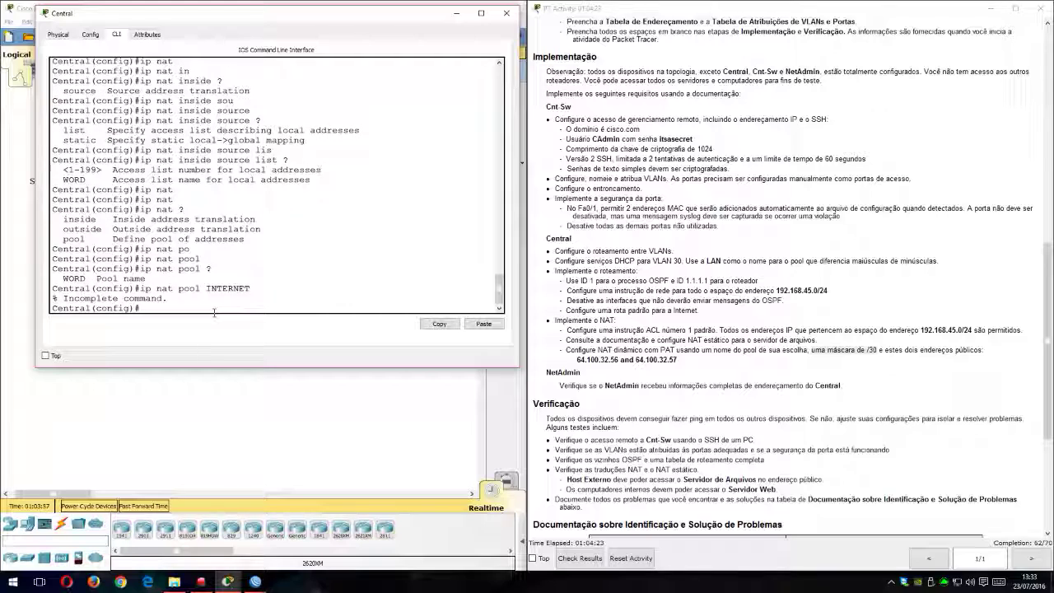
{"action": "key", "text": "Up"}
{"action": "type", "text": "?"}
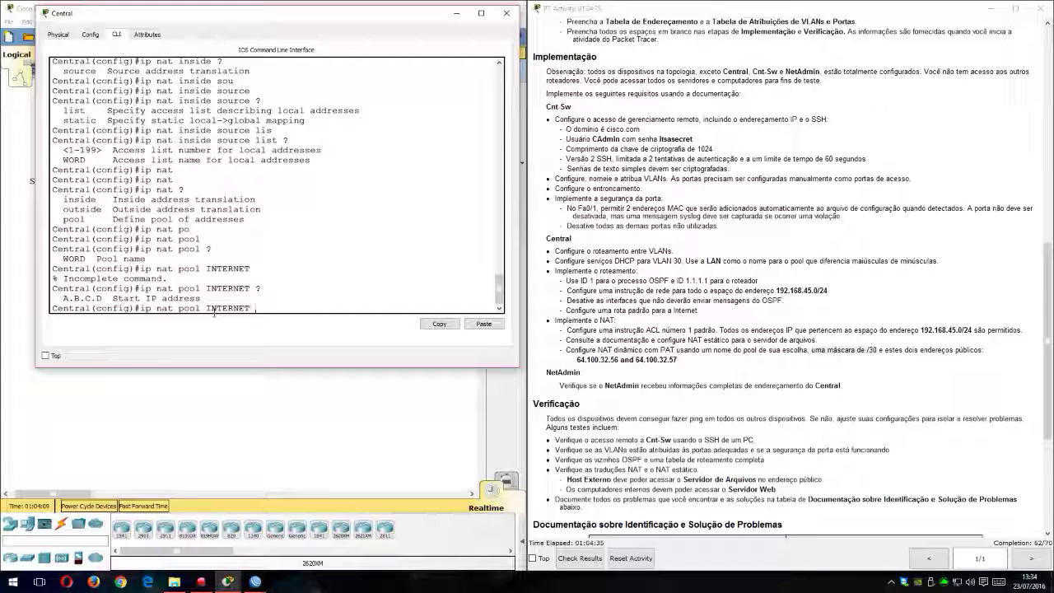
Step: Complete the INTERNET pool definition with start address 64.100.32.56, end address 64.100.32.57 and netmask 255.255.255.252
{"action": "type", "text": "64.100.32.56"}
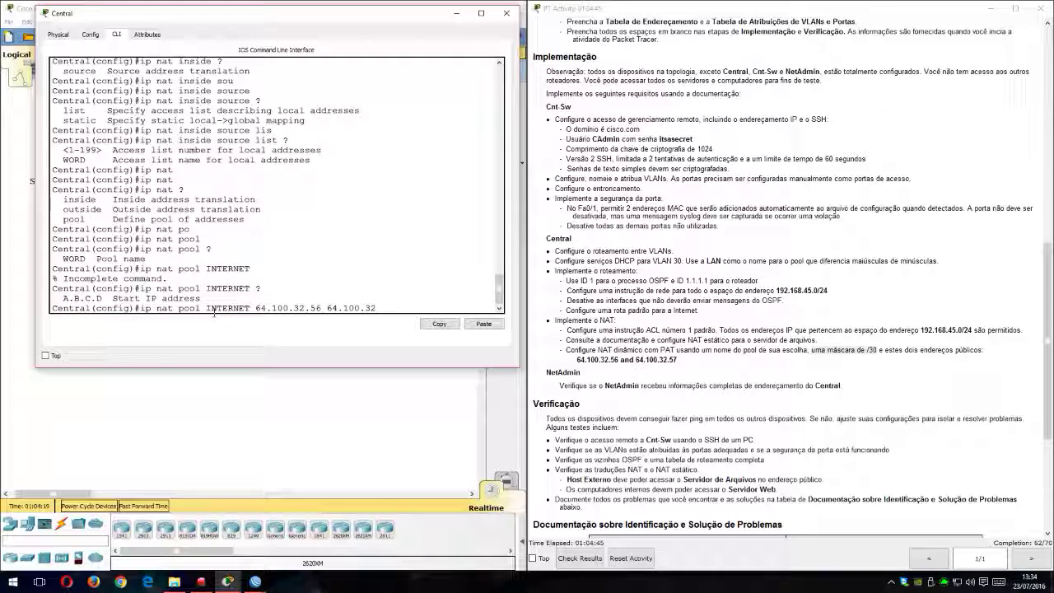
{"action": "type", "text": "64.100.32.57 n"}
{"action": "type", "text": "et"}
{"action": "key", "text": "Tab"}
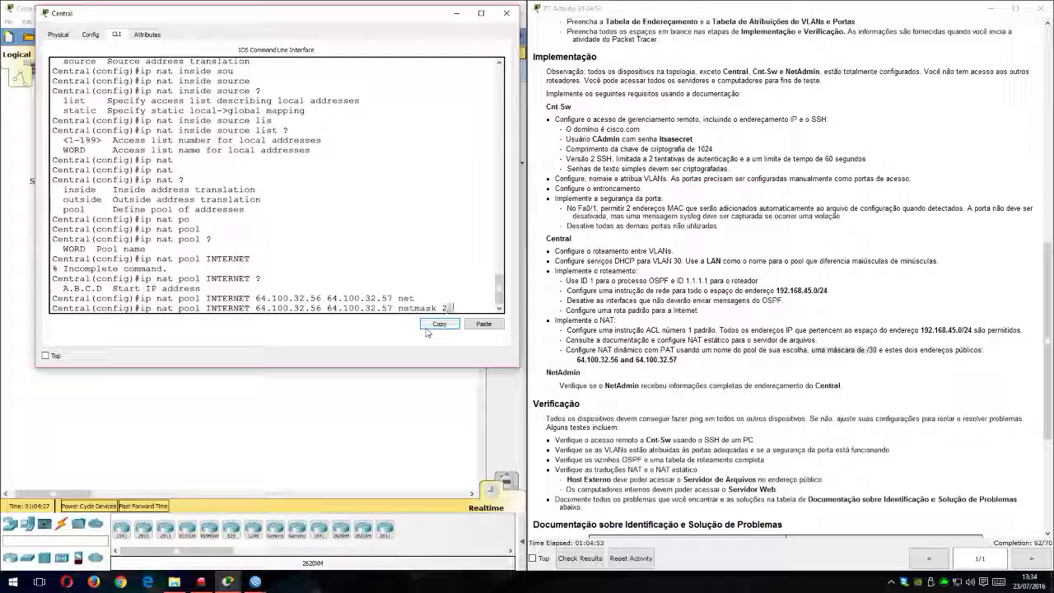
{"action": "type", "text": ".255.255.252"}
{"action": "key", "text": "Return"}
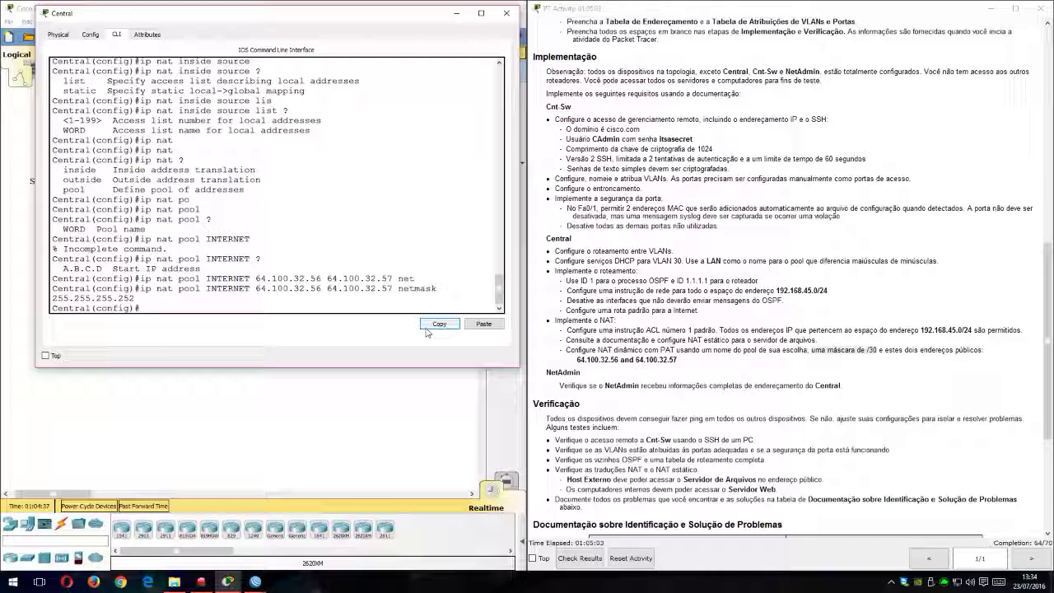
Step: Begin an ip nat inside source statement on Central that uses access list 1, and list the options that can follow
{"action": "type", "text": "ip na"}
{"action": "key", "text": "Tab"}
{"action": "key", "text": "Tab"}
{"action": "type", "text": "in"}
{"action": "key", "text": "Tab"}
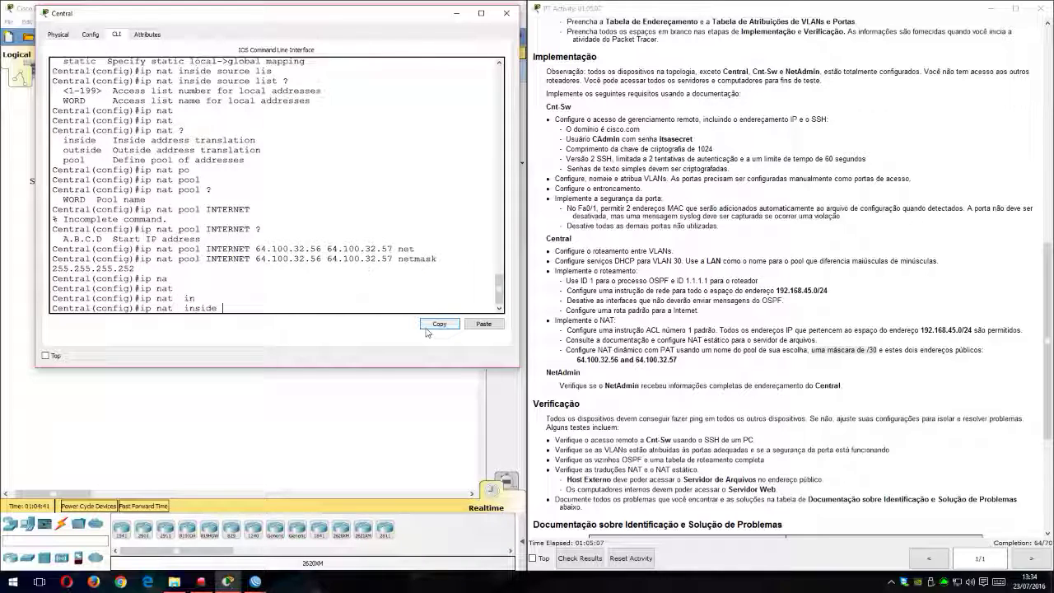
{"action": "key", "text": "BackSpace"}
{"action": "key", "text": "BackSpace"}
{"action": "key", "text": "BackSpace"}
{"action": "key", "text": "BackSpace"}
{"action": "key", "text": "BackSpace"}
{"action": "key", "text": "BackSpace"}
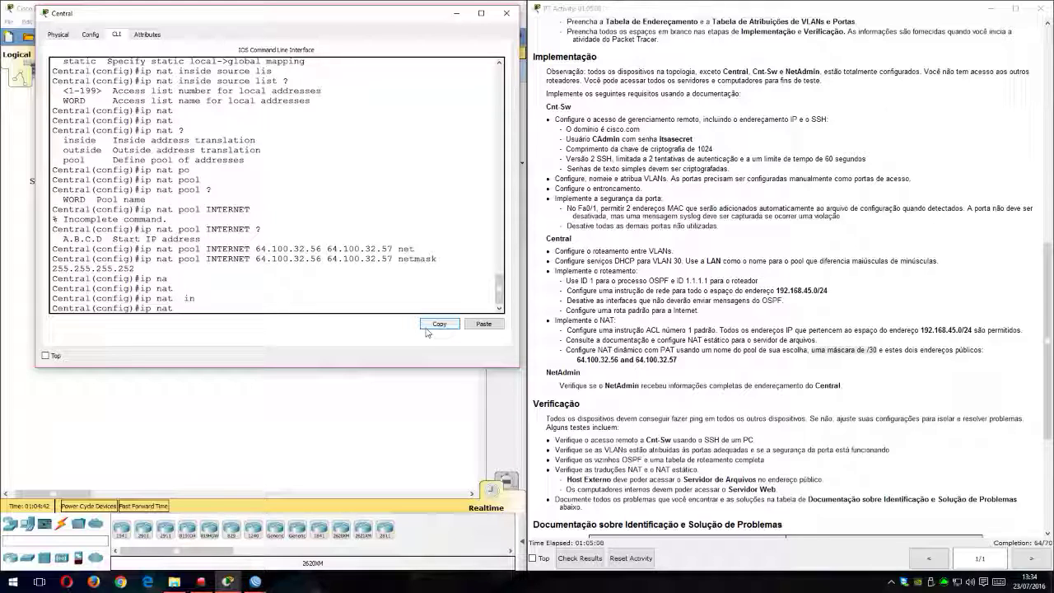
{"action": "type", "text": "in"}
{"action": "key", "text": "Tab"}
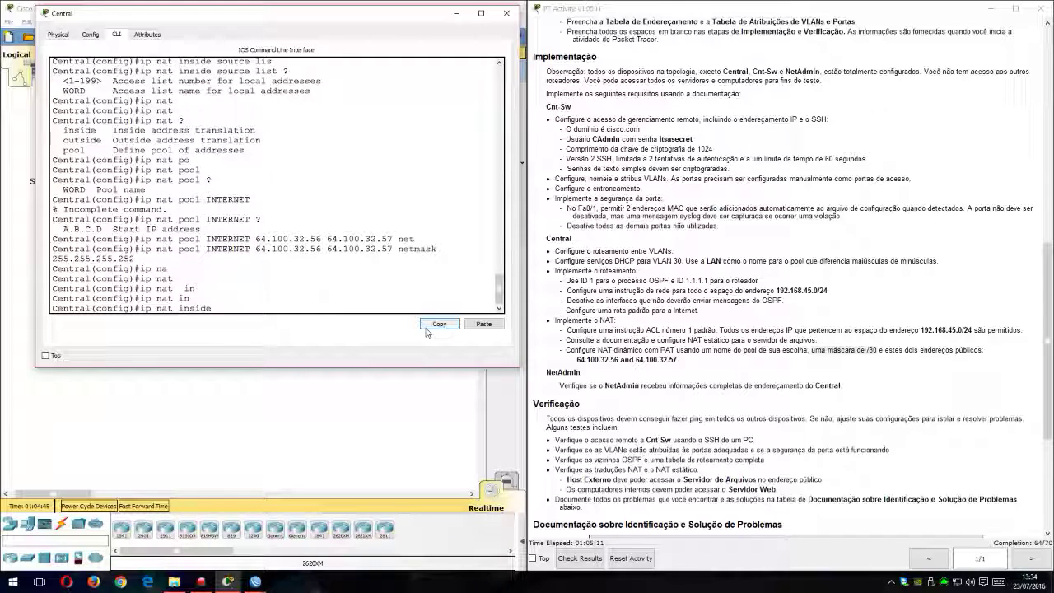
{"action": "key", "text": "Tab"}
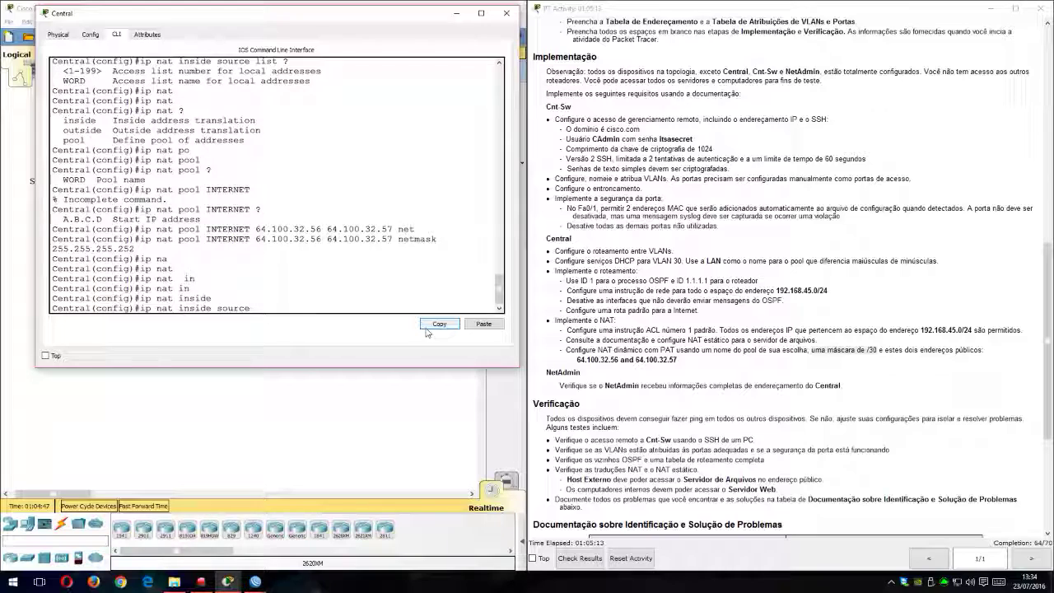
{"action": "type", "text": "li"}
{"action": "key", "text": "Tab"}
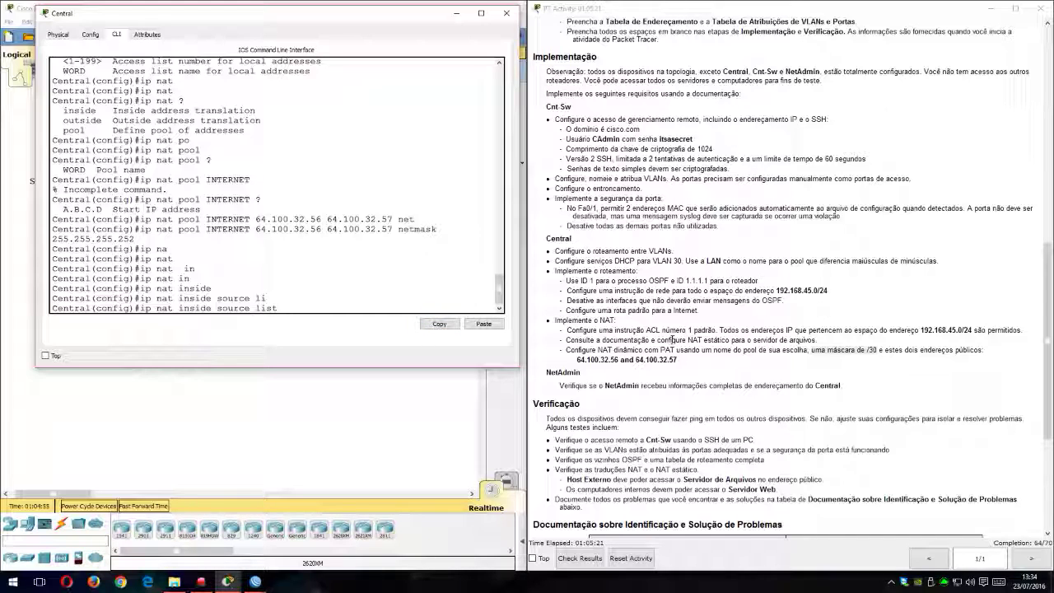
{"action": "key", "text": "Tab"}
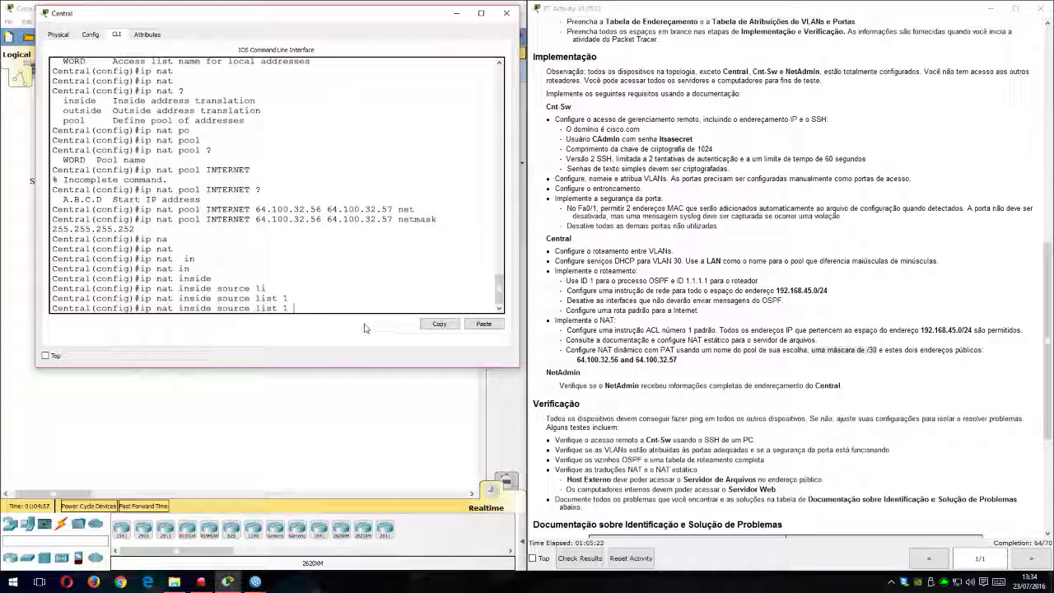
{"action": "type", "text": "?"}
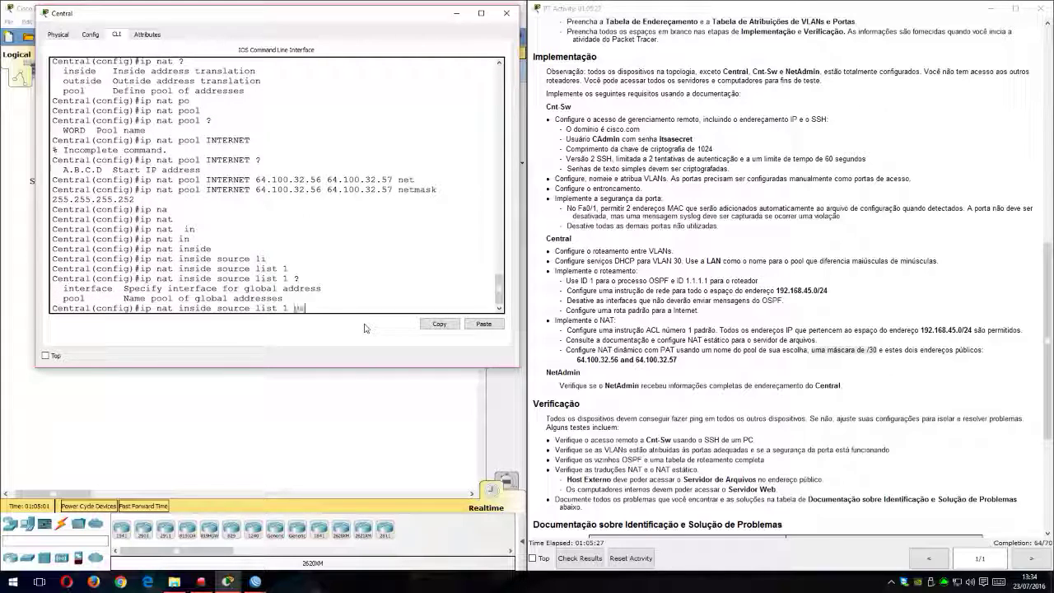
{"action": "type", "text": "po"}
Step: Complete the dynamic NAT statement by linking list 1 to pool INTERNET with the overload option for PAT
{"action": "key", "text": "Tab"}
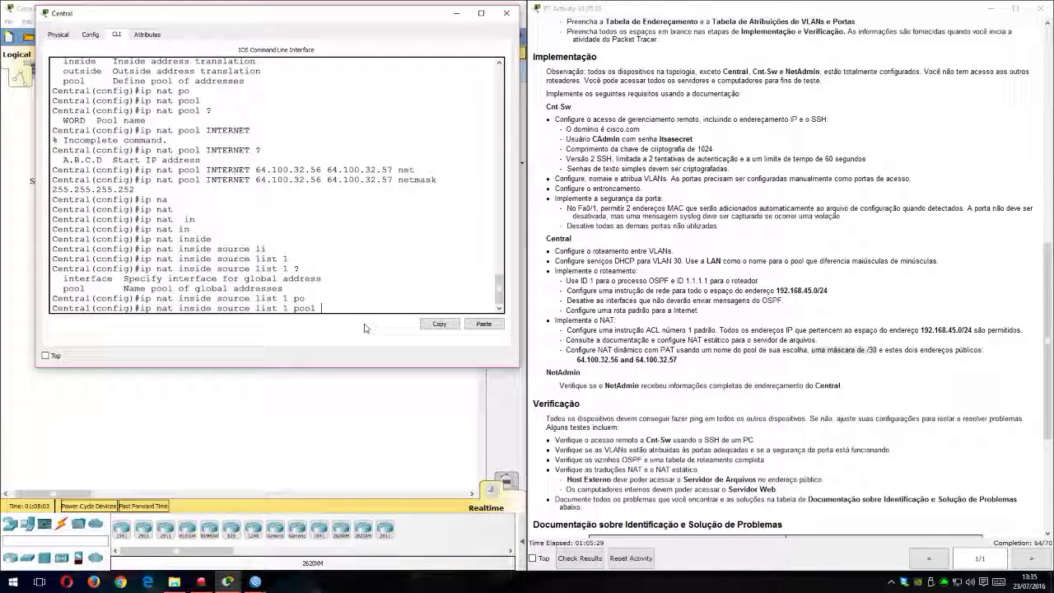
{"action": "type", "text": "INTERNET ?"}
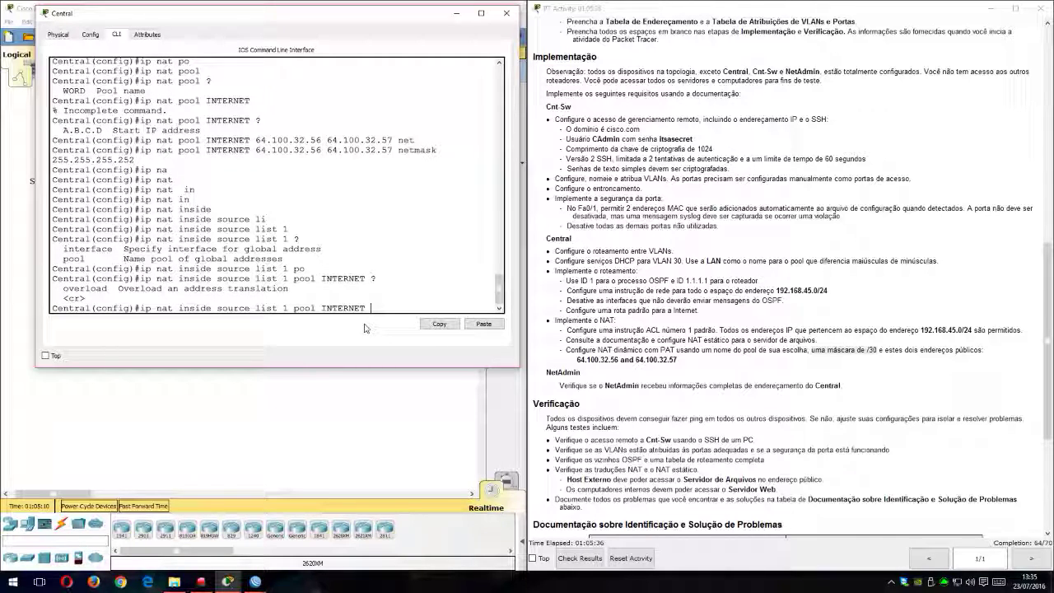
{"action": "left_click_drag", "start_coordinate": [673, 350], "coordinate": [652, 350]}
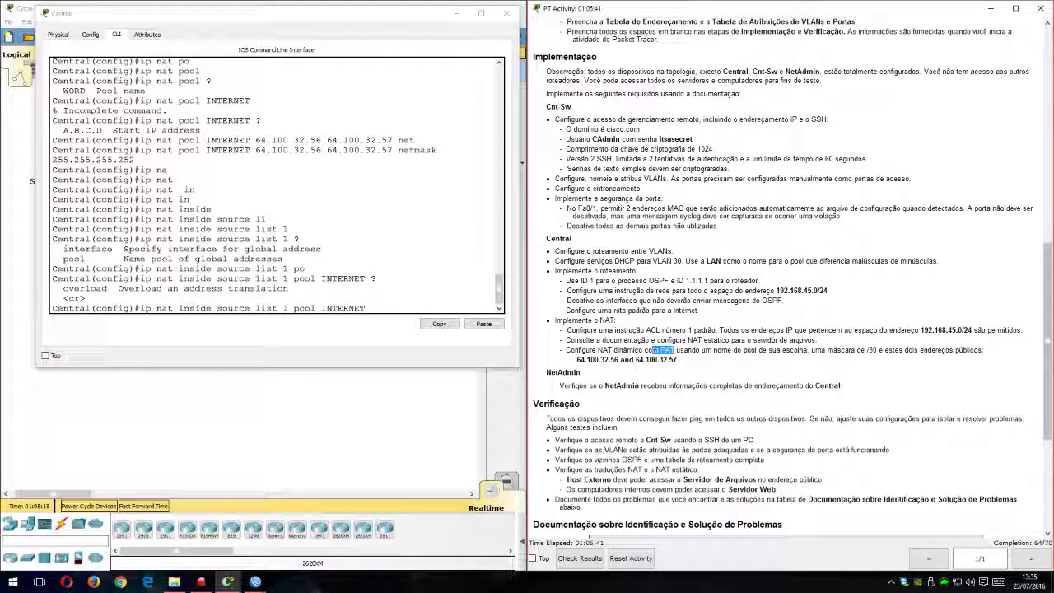
{"action": "left_click", "coordinate": [441, 307]}
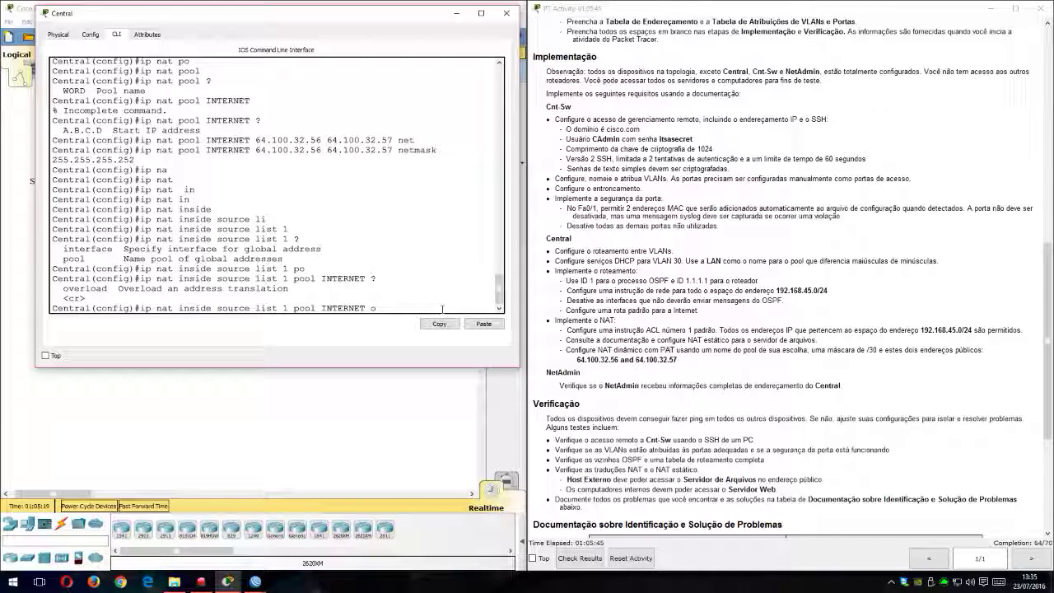
{"action": "type", "text": "over"}
{"action": "key", "text": "Tab"}
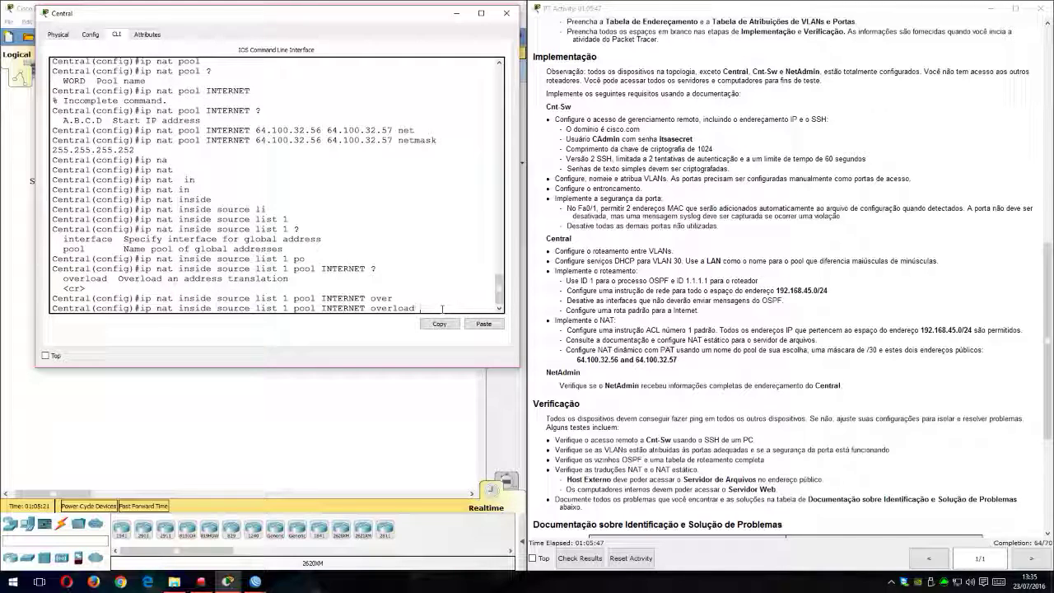
{"action": "type", "text": "?"}
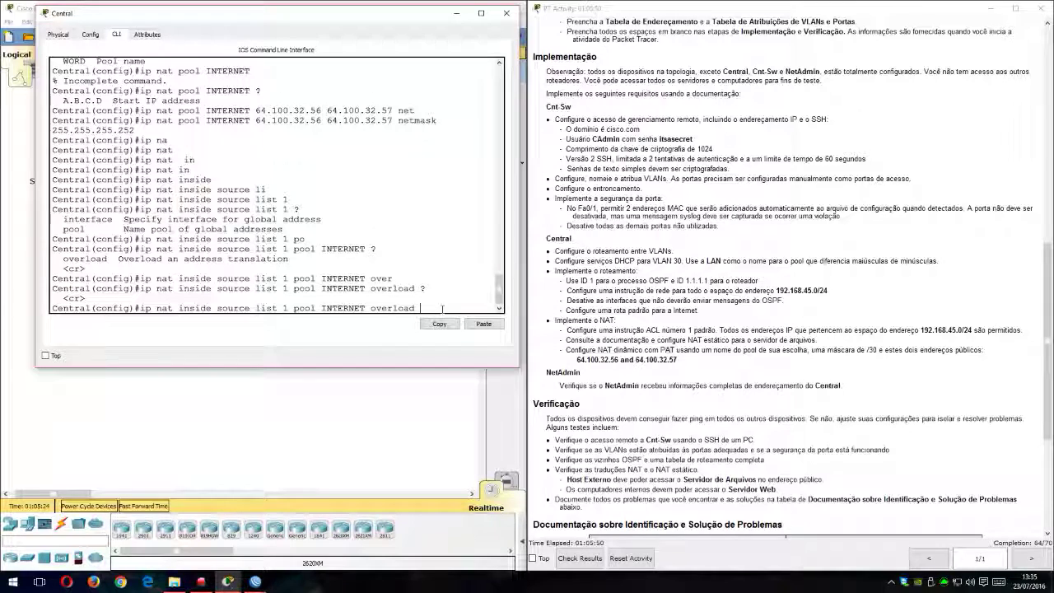
{"action": "key", "text": "Return"}
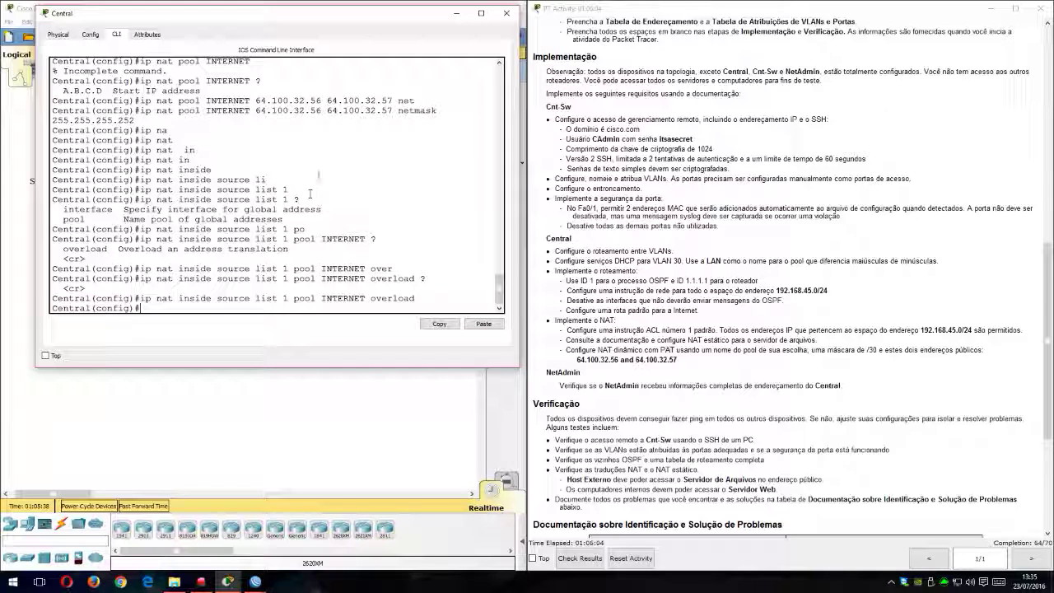
Step: Set NetAdmin's IPv4 configuration to DHCP so it obtains its addressing from Central
{"action": "left_click", "coordinate": [506, 13]}
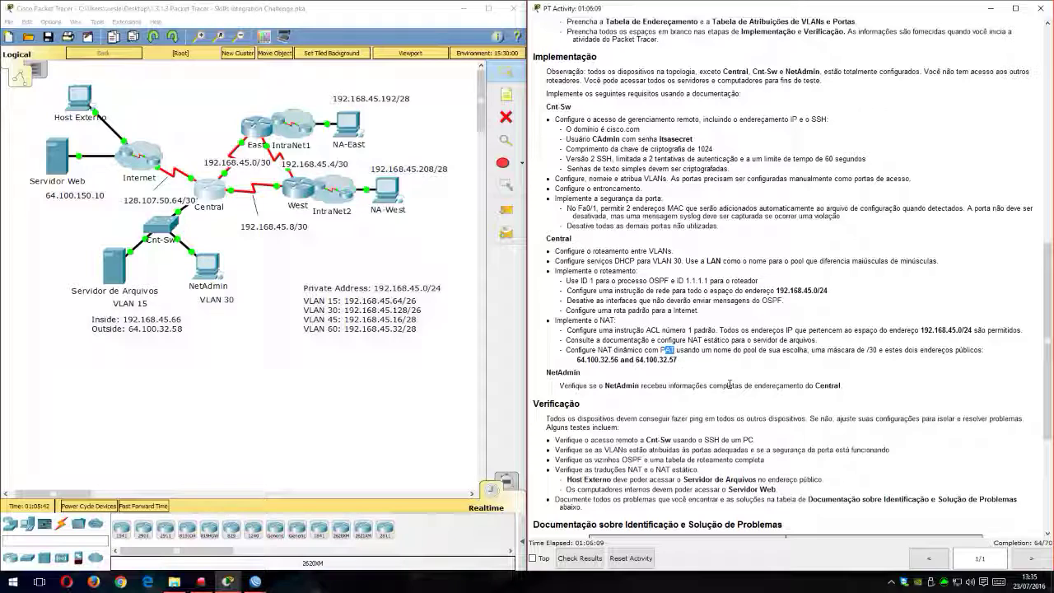
{"action": "left_click", "coordinate": [207, 265]}
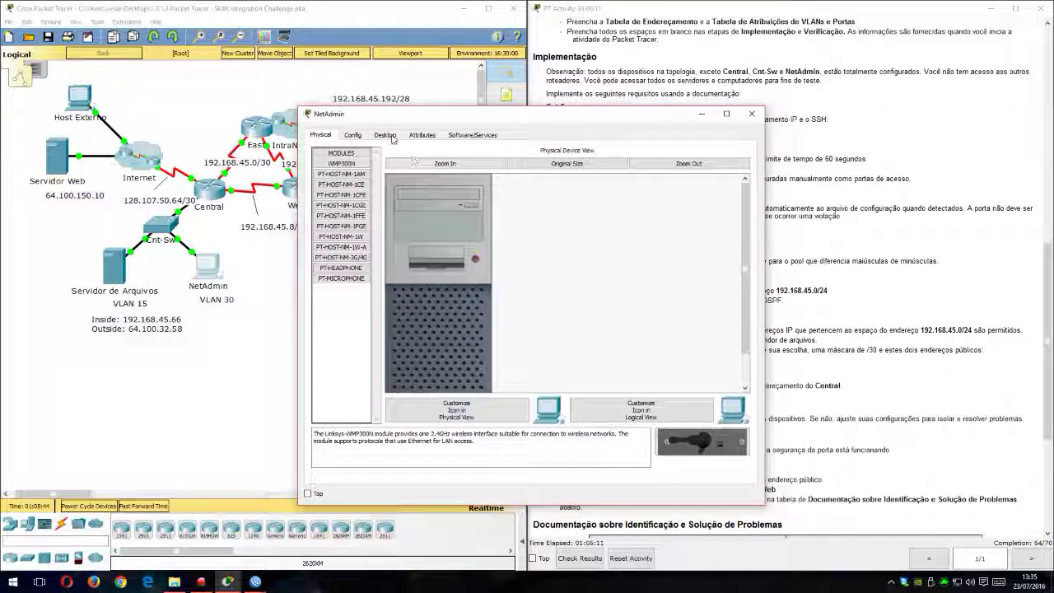
{"action": "left_click", "coordinate": [384, 135]}
{"action": "left_click", "coordinate": [359, 174]}
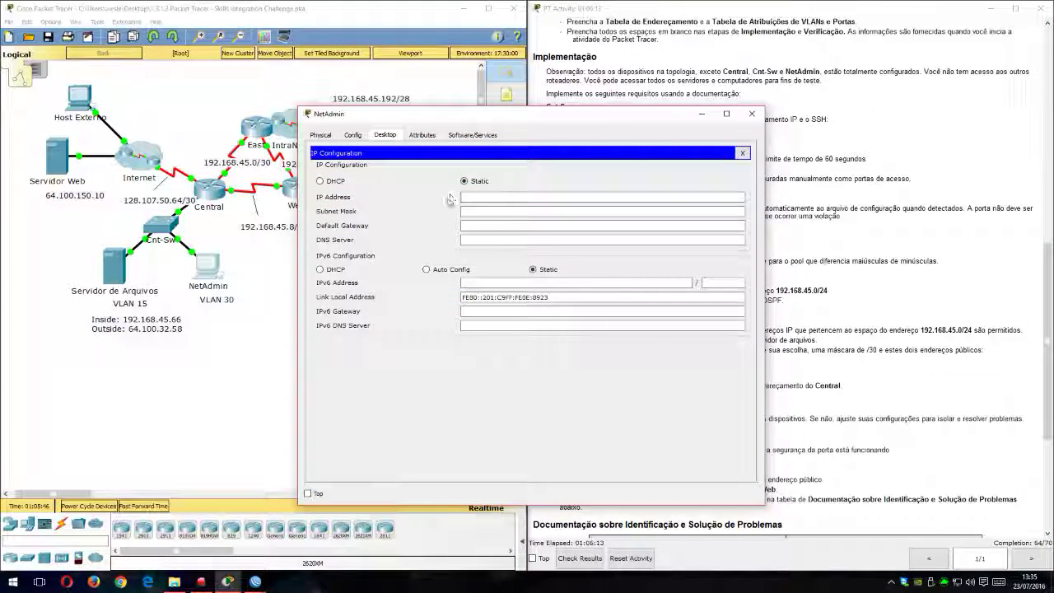
{"action": "left_click_drag", "start_coordinate": [507, 114], "coordinate": [707, 18]}
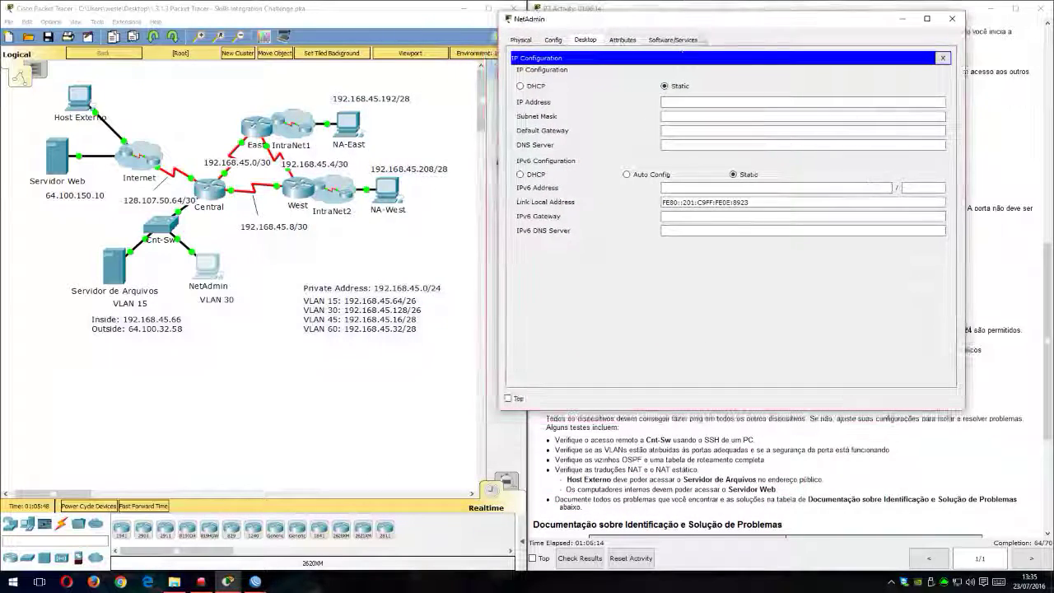
{"action": "left_click", "coordinate": [532, 89]}
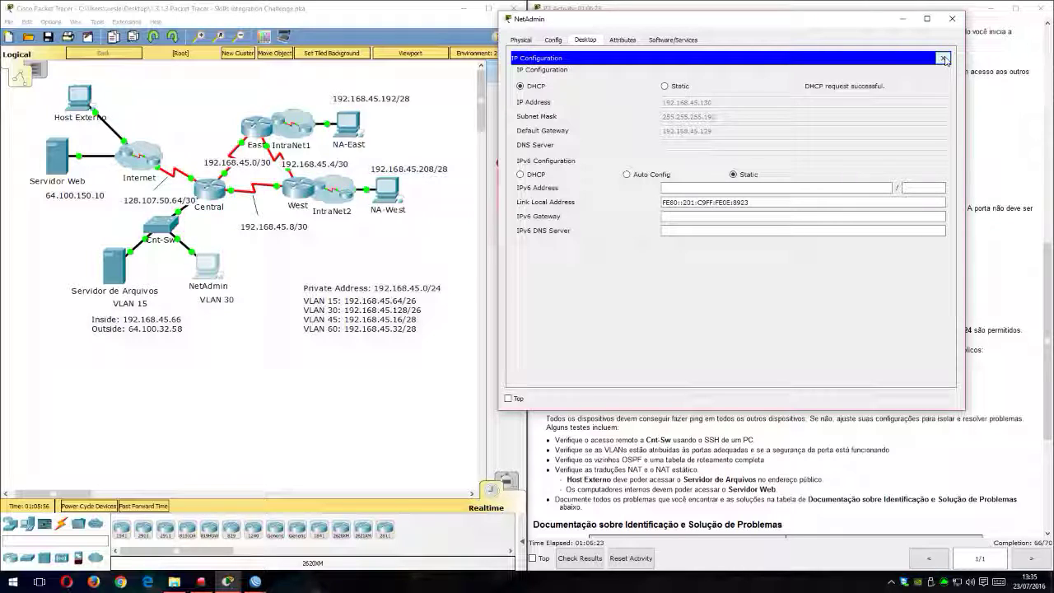
{"action": "left_click", "coordinate": [943, 59]}
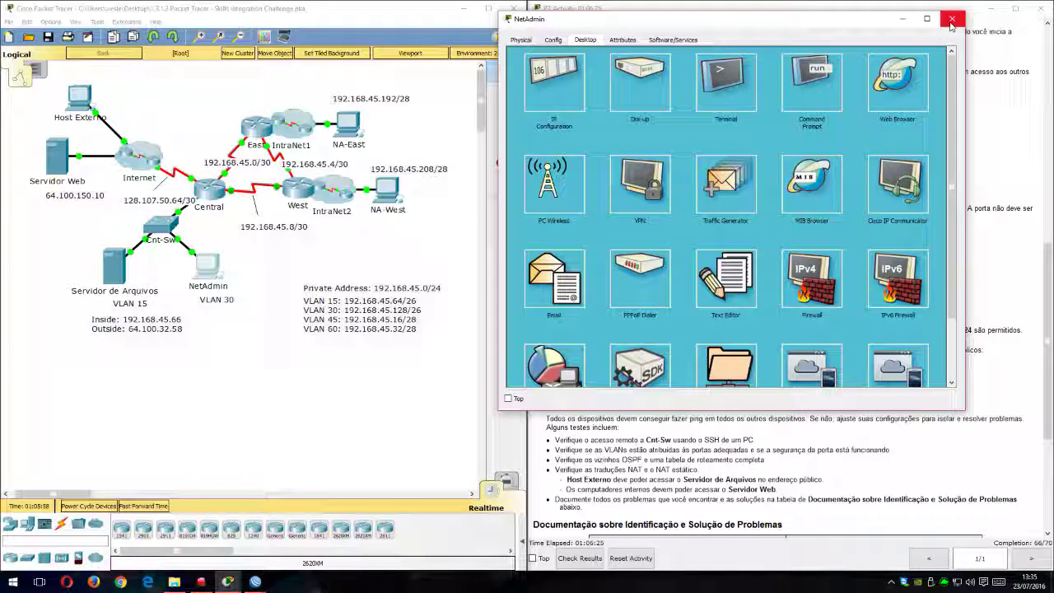
{"action": "left_click", "coordinate": [950, 19]}
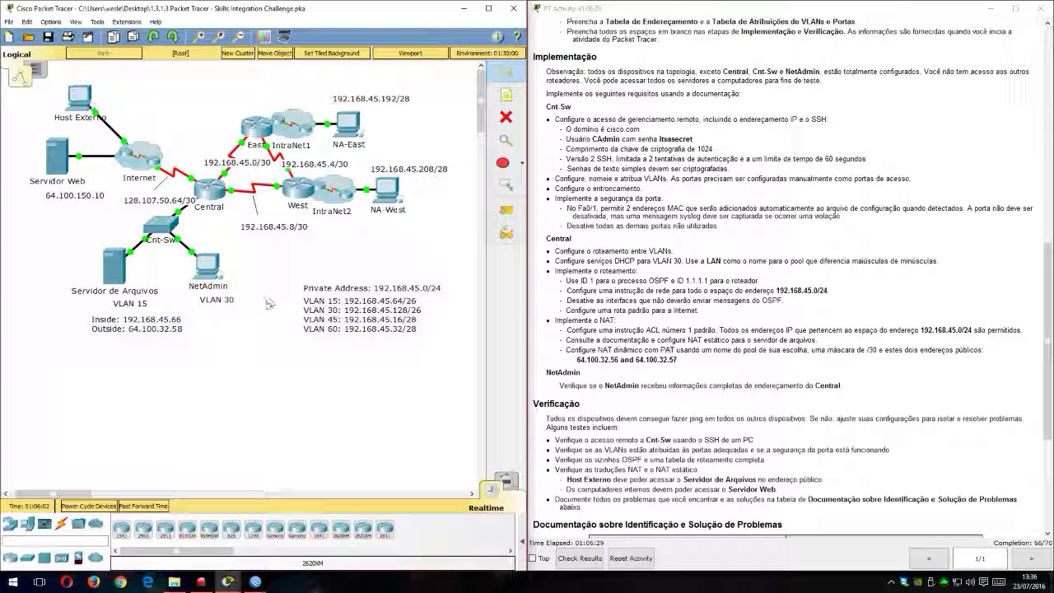
Step: Show the PDU list and test connectivity with a simple PDU from NetAdmin to Central
{"action": "left_click", "coordinate": [522, 541]}
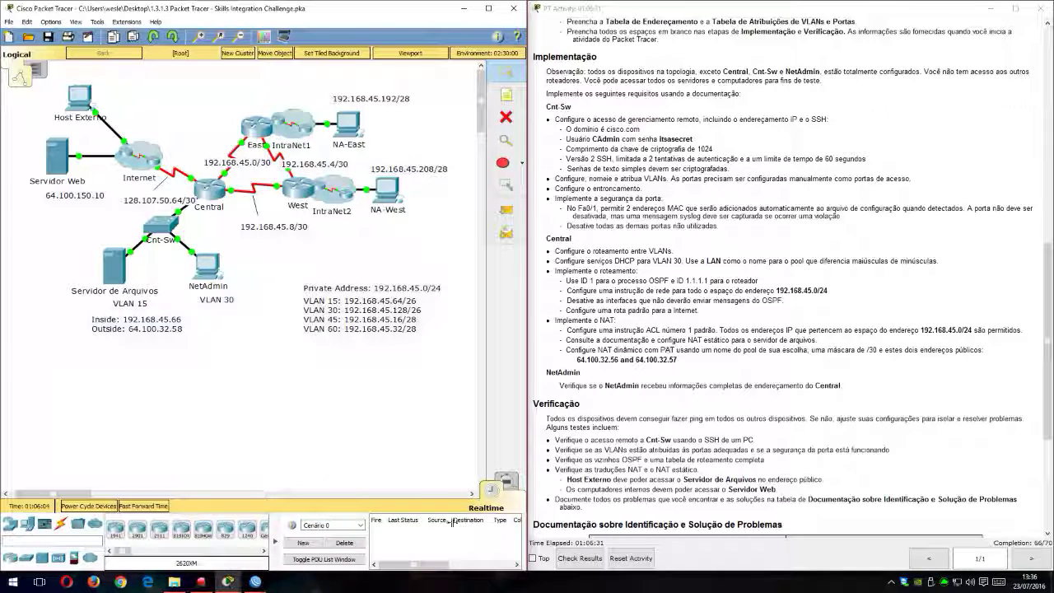
{"action": "left_click", "coordinate": [507, 210]}
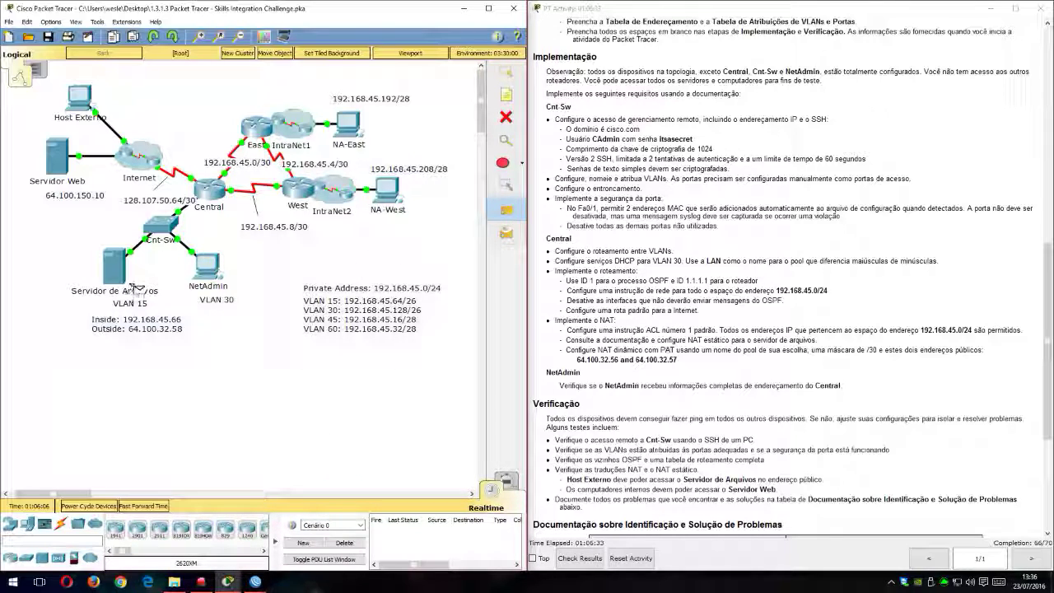
{"action": "left_click", "coordinate": [212, 272]}
{"action": "left_click", "coordinate": [211, 193]}
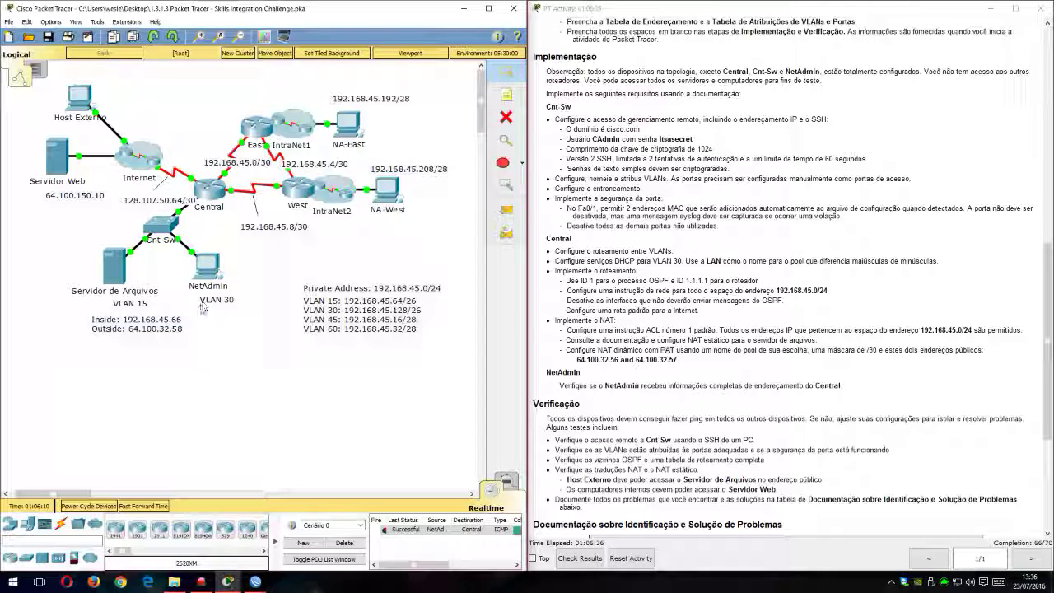
Step: Send a simple PDU from NetAdmin to NA-West, clear the scenario and repeat the same test
{"action": "key", "text": "p"}
{"action": "left_click", "coordinate": [212, 272]}
{"action": "left_click", "coordinate": [388, 192]}
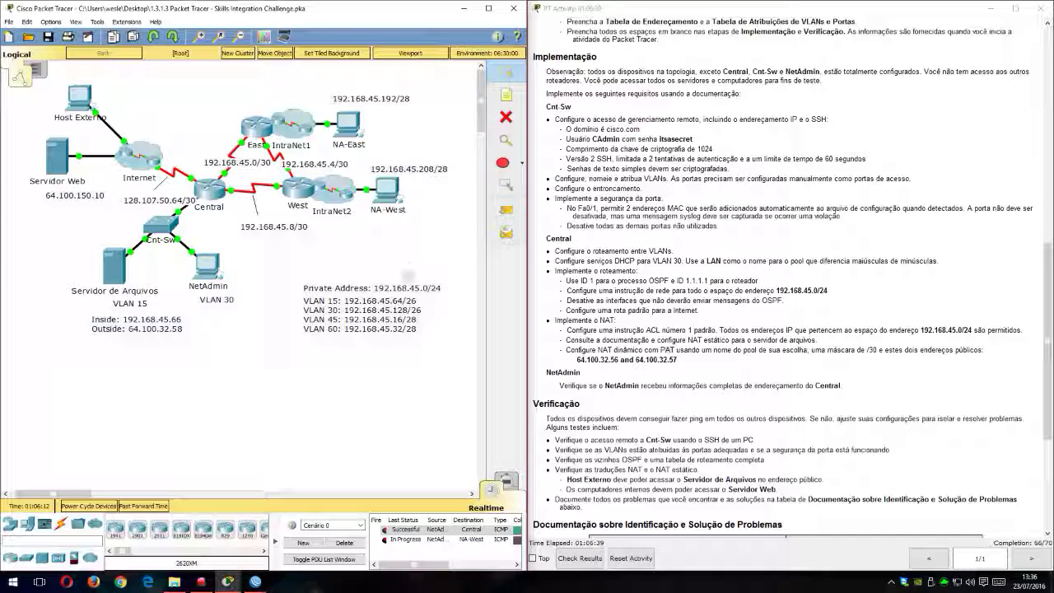
{"action": "left_click", "coordinate": [344, 542]}
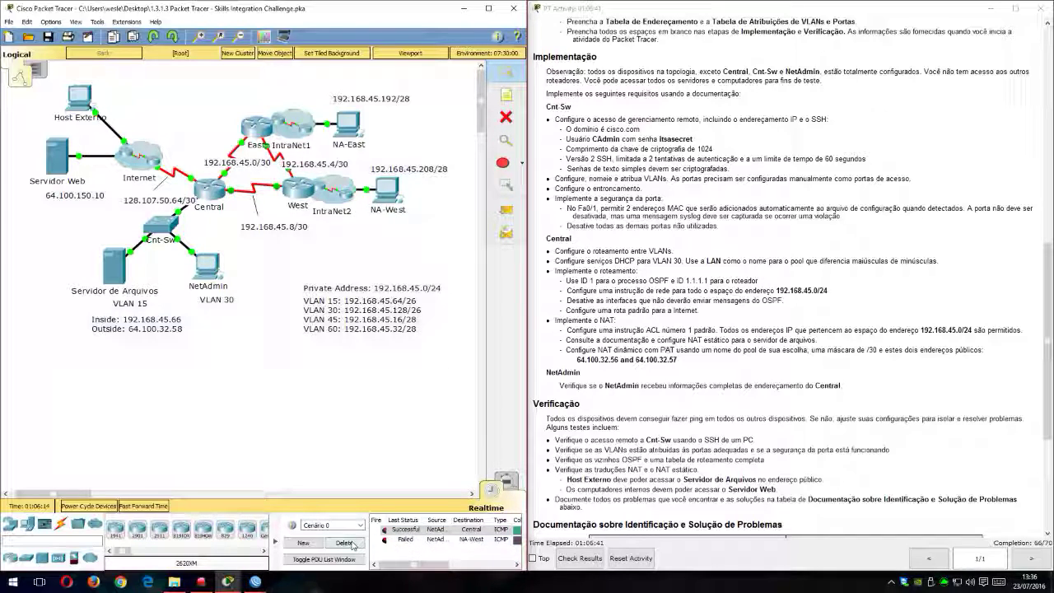
{"action": "key", "text": "p"}
{"action": "left_click", "coordinate": [388, 192]}
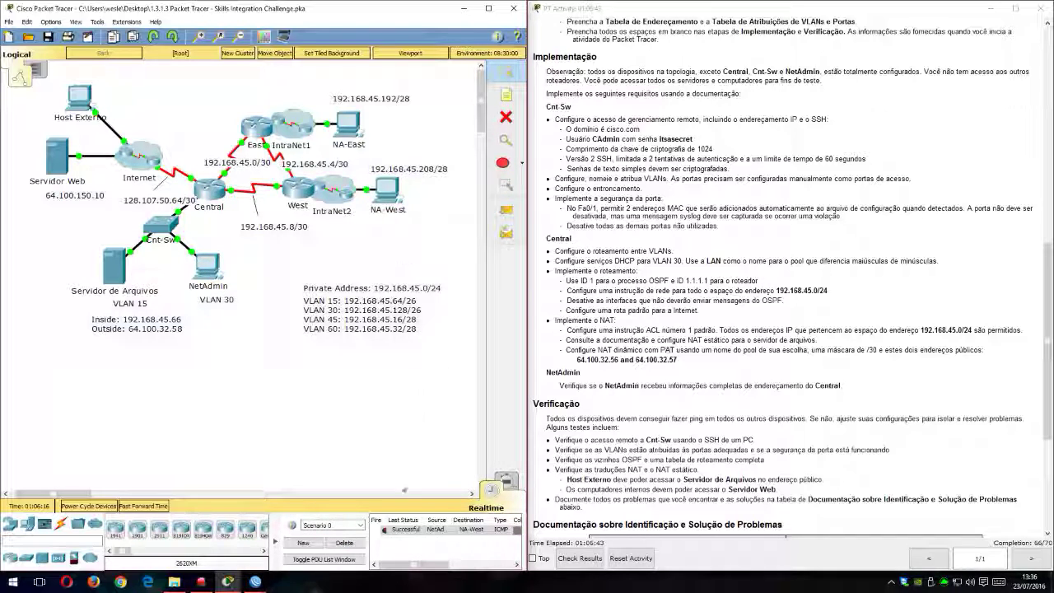
Step: Test connectivity from NetAdmin to NA-East with two simple PDUs
{"action": "left_click", "coordinate": [347, 122]}
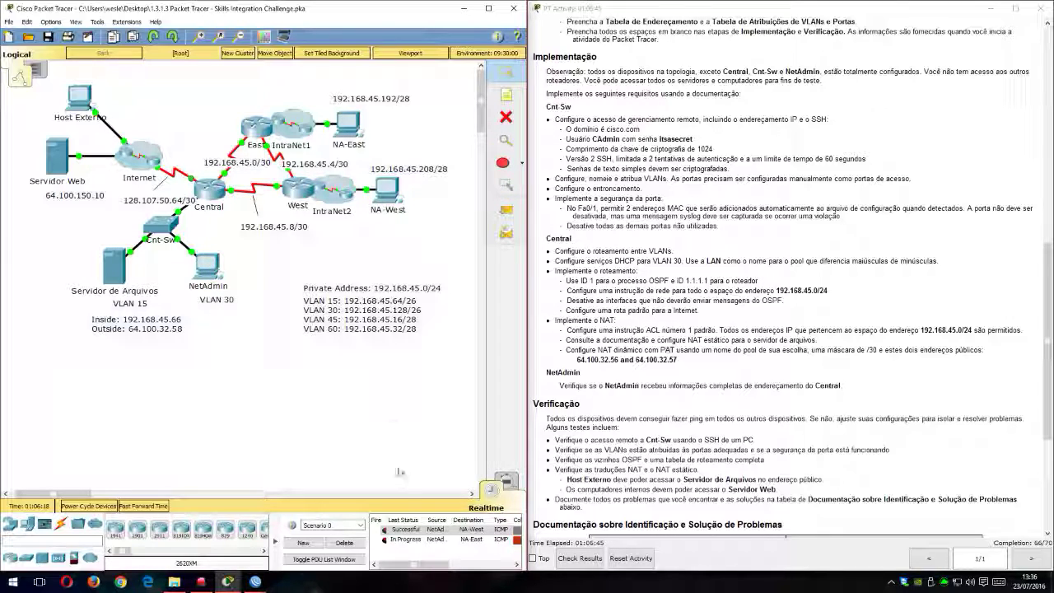
{"action": "key", "text": "p"}
{"action": "left_click", "coordinate": [205, 268]}
{"action": "left_click", "coordinate": [347, 123]}
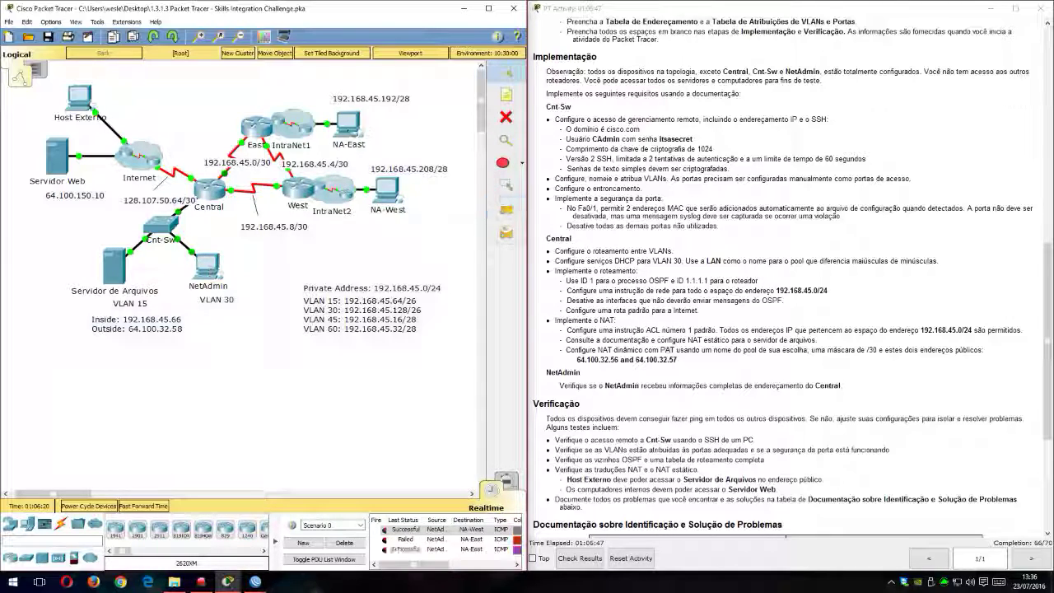
Step: Clear the scenario and send two simple PDUs from NetAdmin to Servidor Web
{"action": "left_click", "coordinate": [344, 542]}
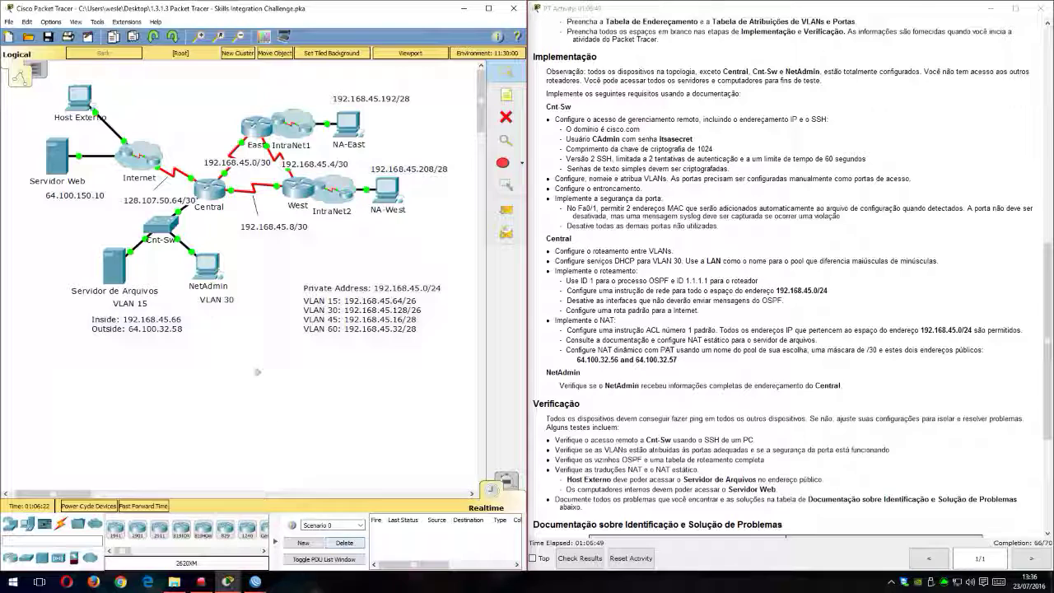
{"action": "key", "text": "p"}
{"action": "left_click", "coordinate": [208, 267]}
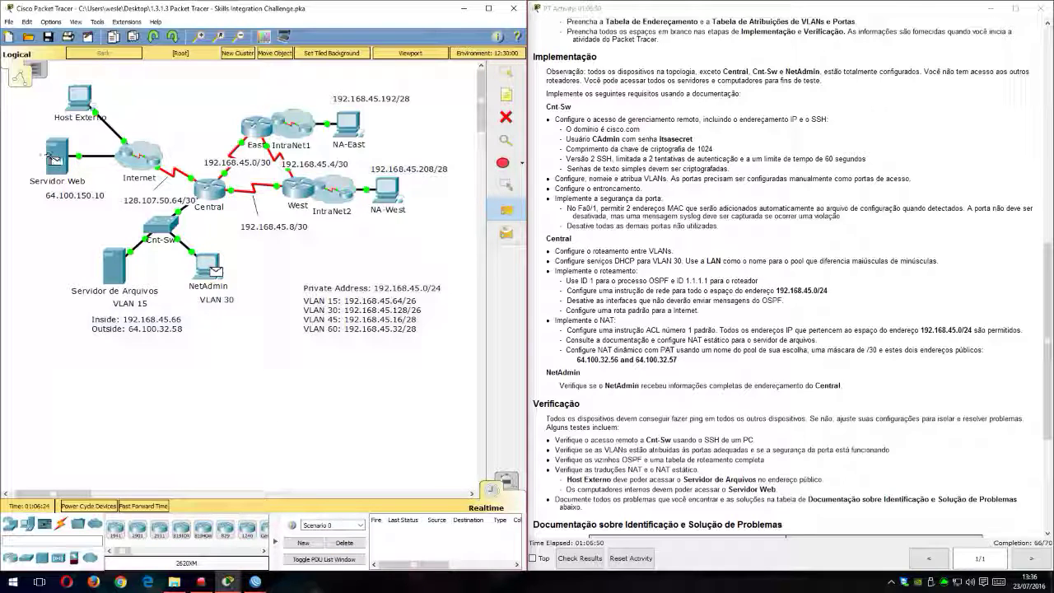
{"action": "left_click", "coordinate": [59, 161]}
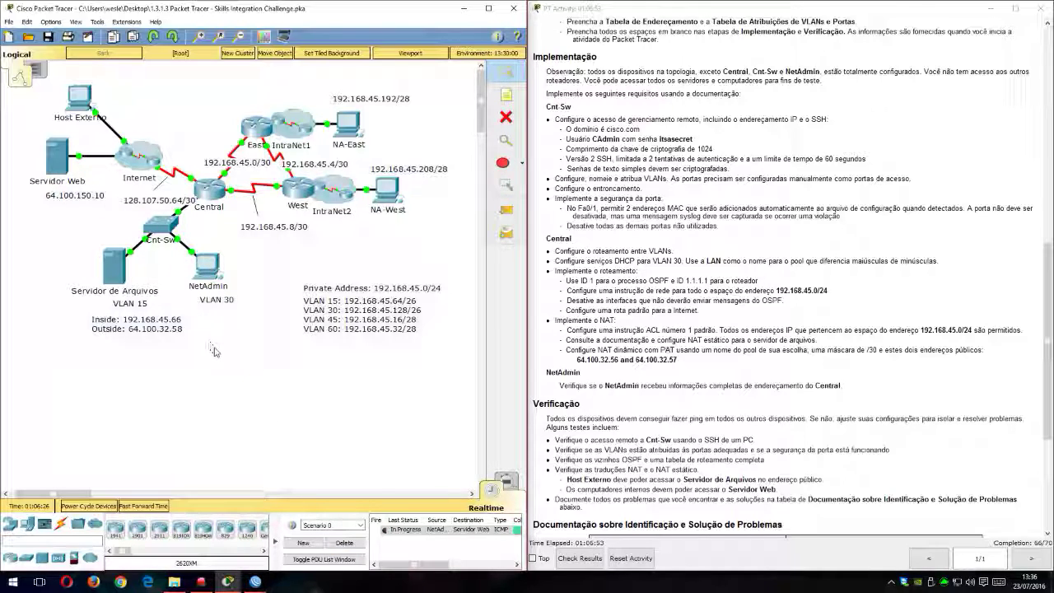
{"action": "left_click", "coordinate": [208, 267]}
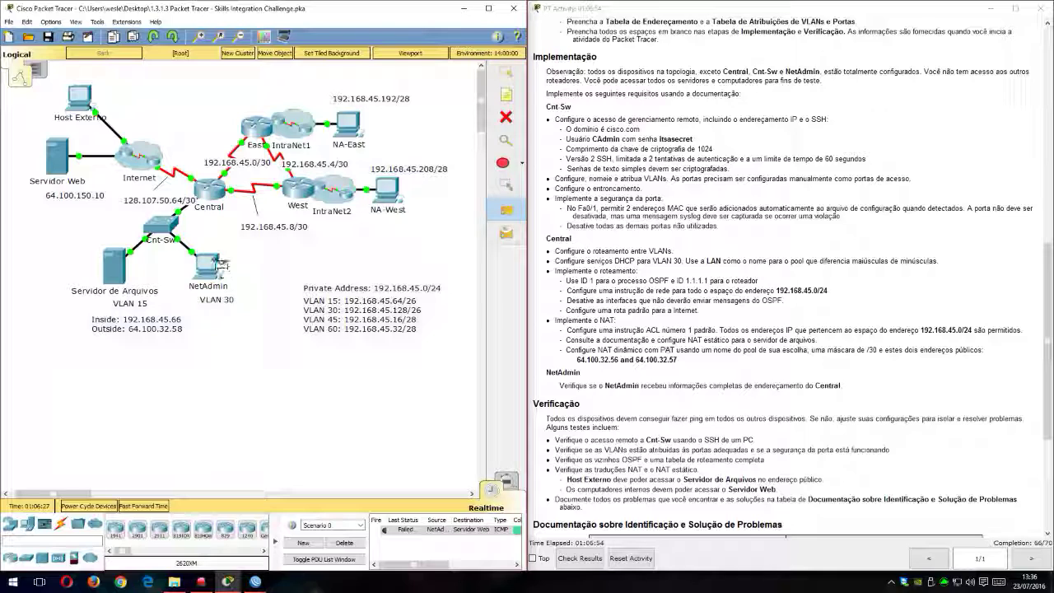
{"action": "left_click", "coordinate": [59, 162]}
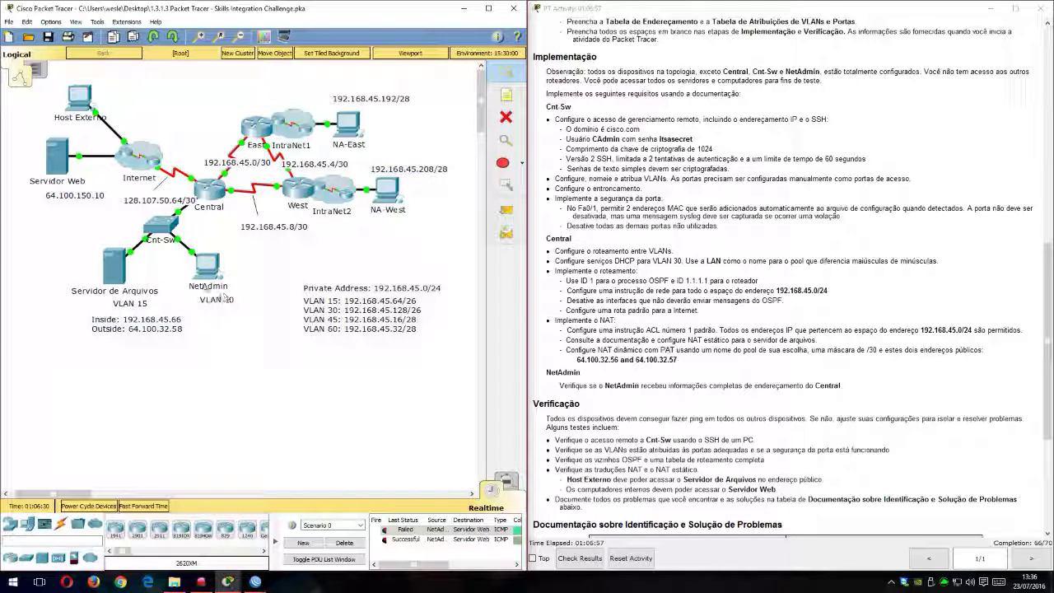
Step: Load the web page at 64.100.150.10 in NetAdmin's web browser, then close the device window
{"action": "left_click", "coordinate": [205, 267]}
{"action": "left_click", "coordinate": [697, 177]}
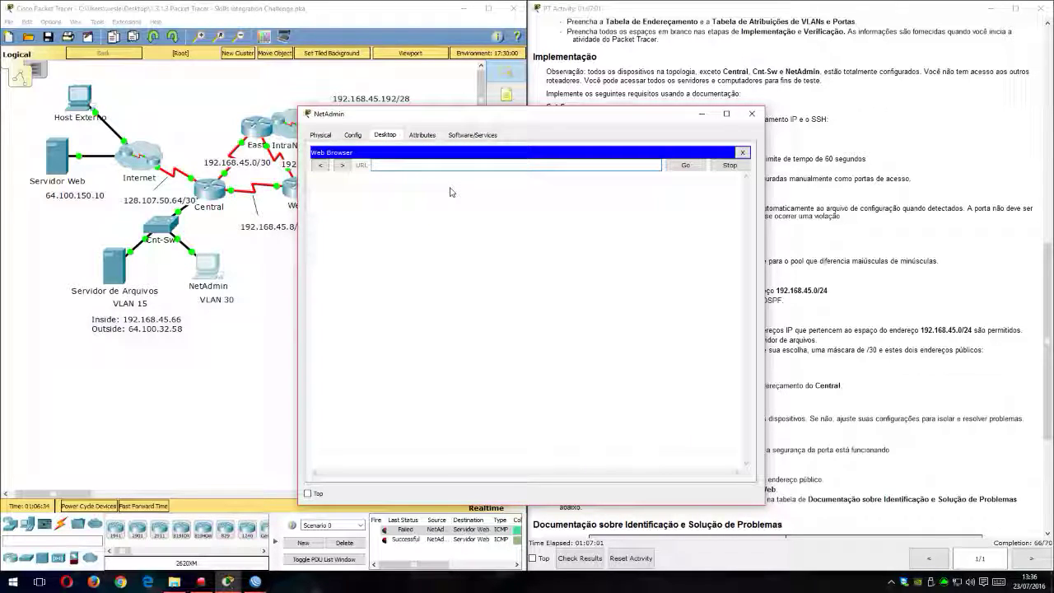
{"action": "type", "text": "64.100.150.10"}
{"action": "key", "text": "Return"}
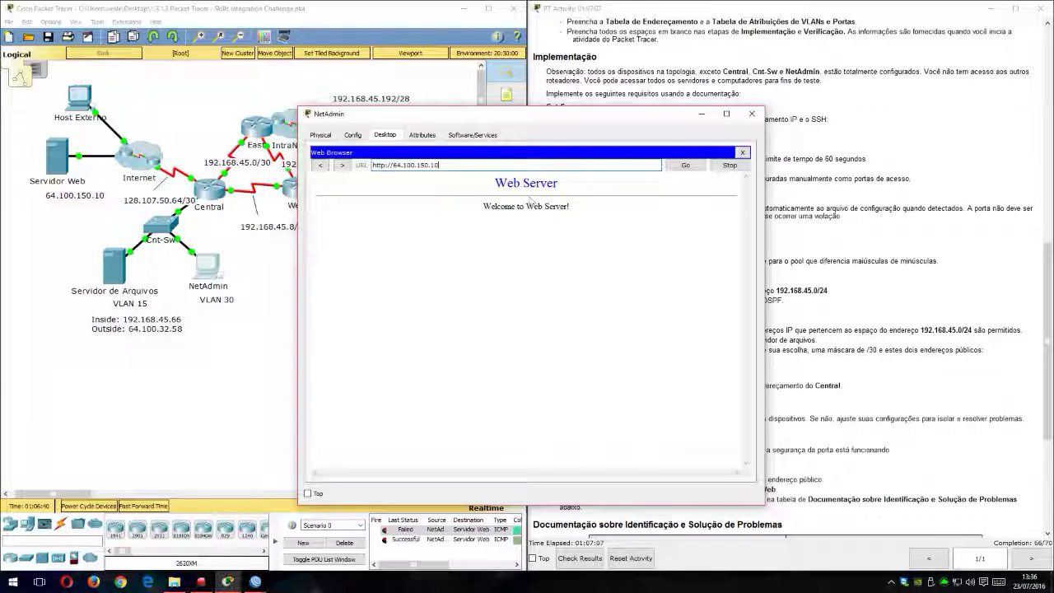
{"action": "left_click", "coordinate": [741, 152]}
{"action": "left_click", "coordinate": [750, 114]}
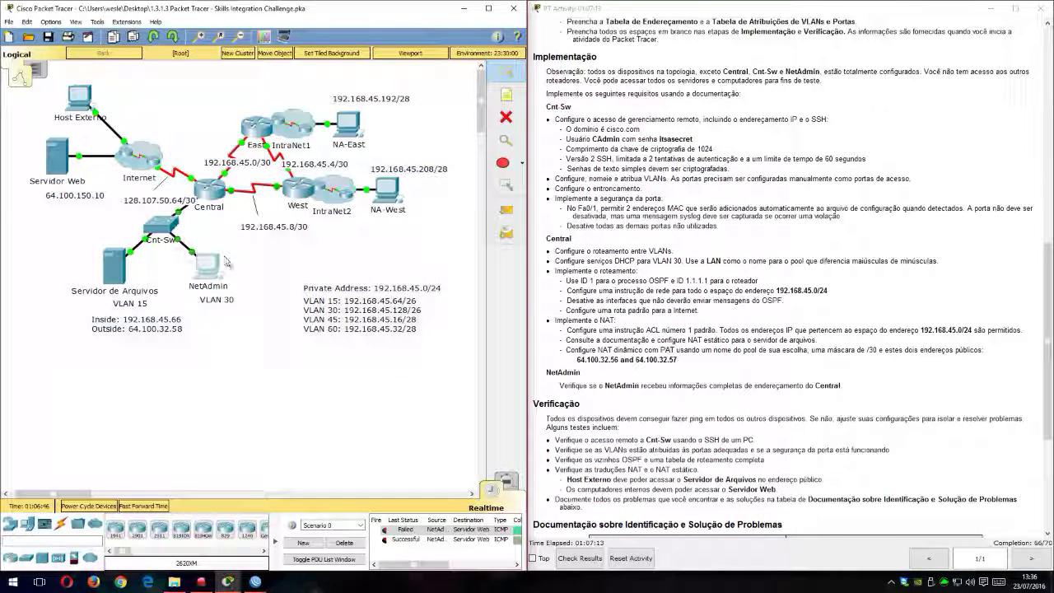
Step: Switch to Simulation mode and create a simple PDU from NetAdmin to Servidor Web
{"action": "left_click", "coordinate": [506, 480]}
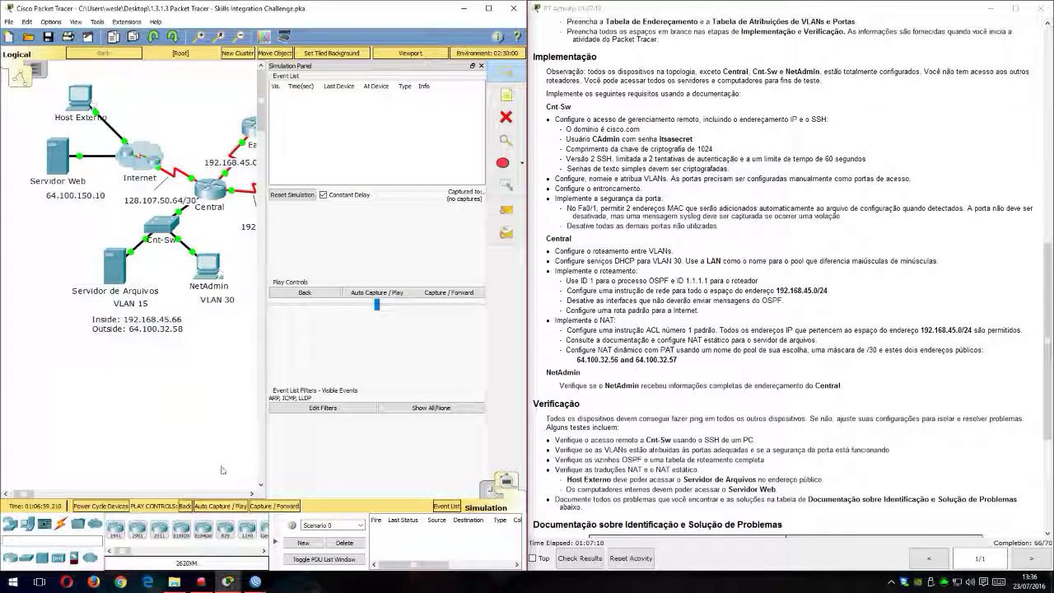
{"action": "key", "text": "p"}
{"action": "left_click", "coordinate": [208, 265]}
{"action": "left_click", "coordinate": [66, 164]}
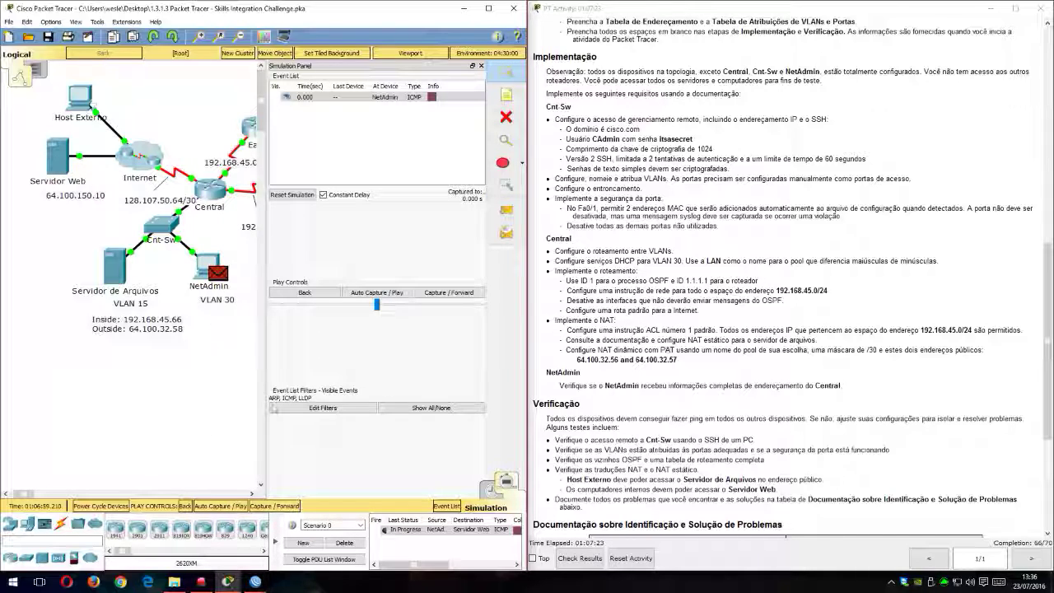
Step: Increase the simulation play speed and examine the OSI layer details of the outgoing PDU at NetAdmin
{"action": "left_click", "coordinate": [423, 306]}
{"action": "left_click", "coordinate": [423, 305]}
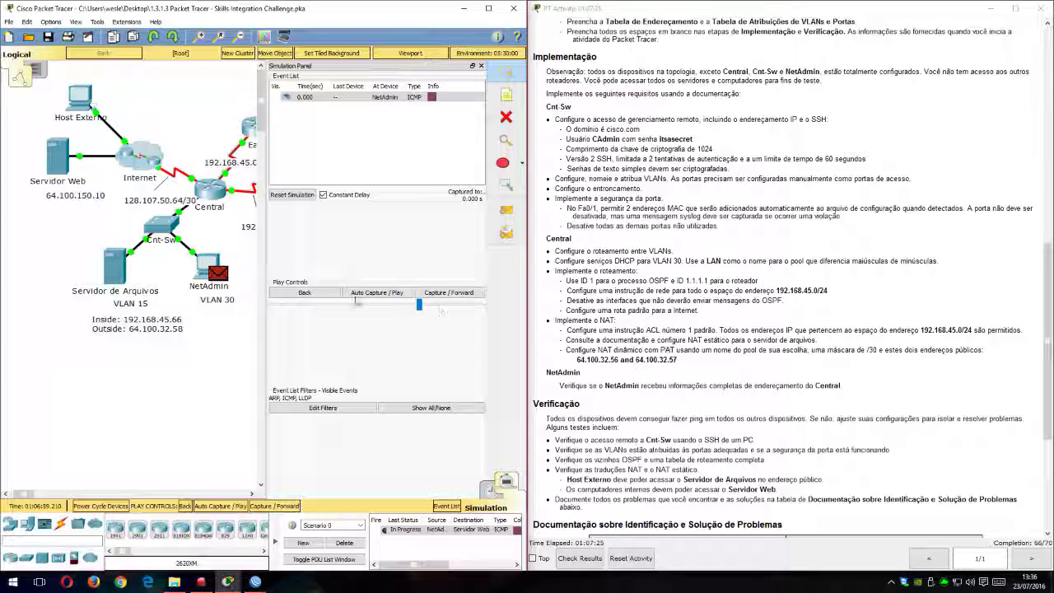
{"action": "left_click", "coordinate": [219, 273]}
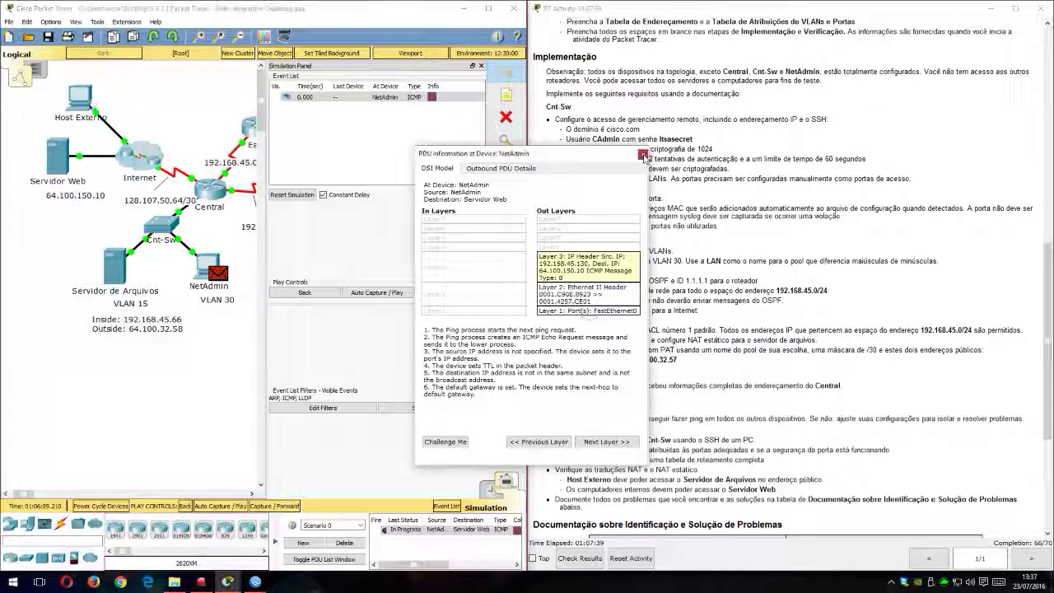
{"action": "left_click", "coordinate": [643, 155]}
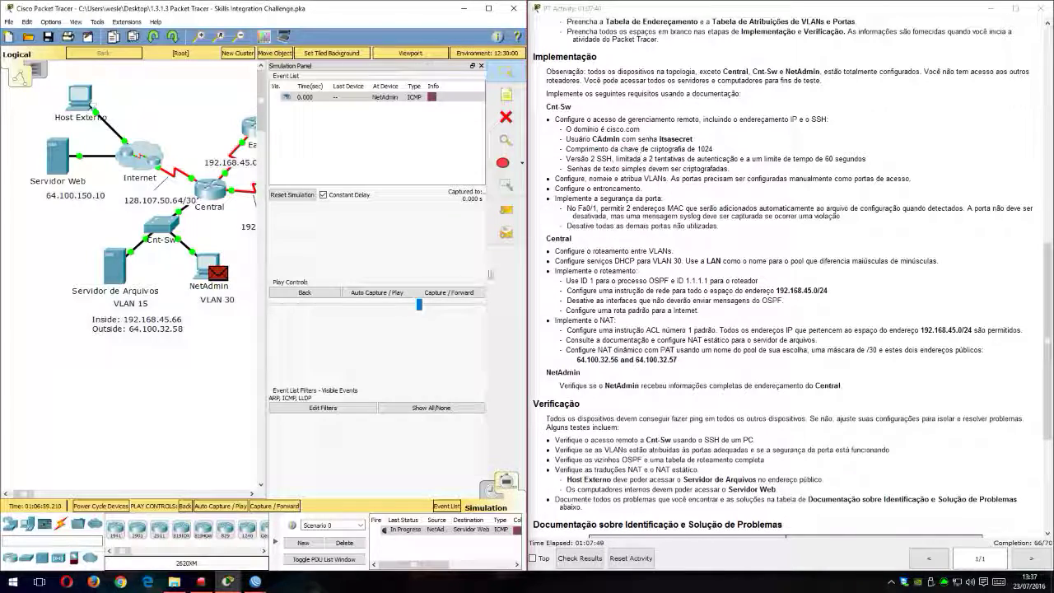
Step: Advance the simulation until the packet reaches Central and compare its inbound and outbound Layer 3 source addresses
{"action": "left_click", "coordinate": [445, 293]}
{"action": "left_click", "coordinate": [444, 292]}
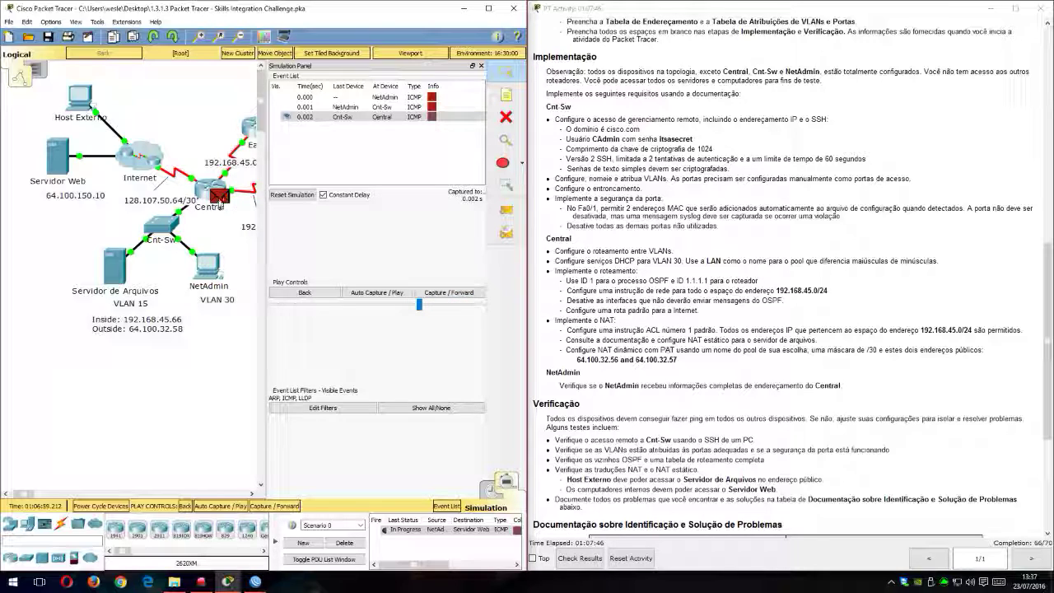
{"action": "left_click", "coordinate": [219, 195]}
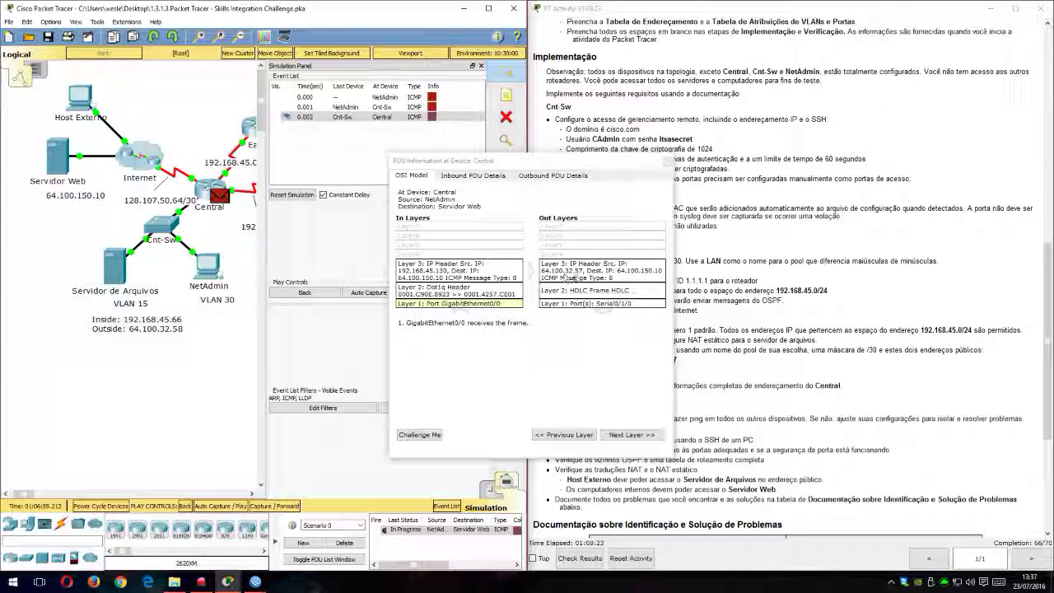
{"action": "double_click", "coordinate": [599, 161]}
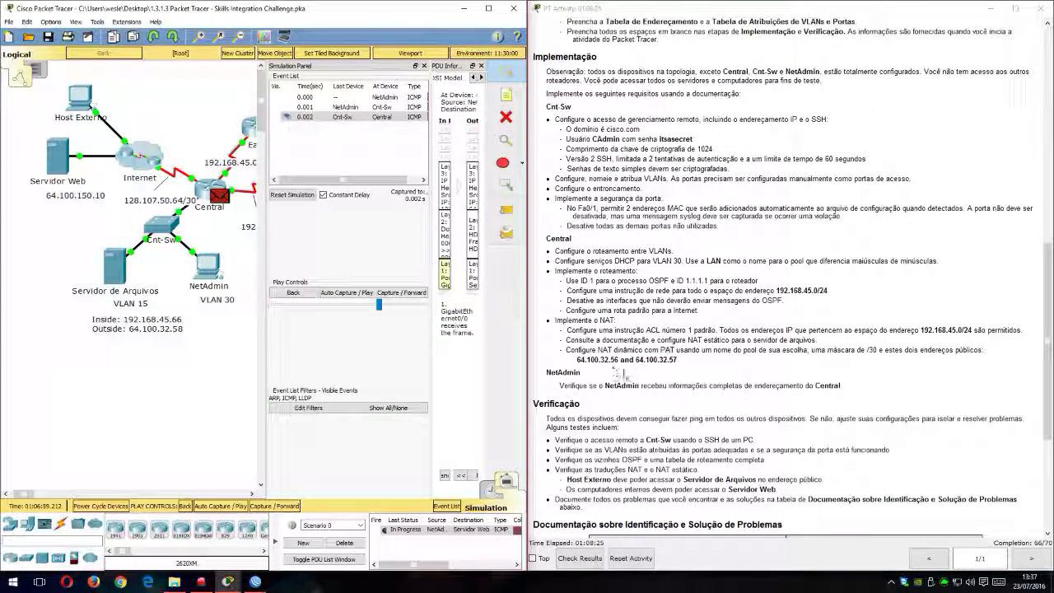
{"action": "left_click_drag", "start_coordinate": [447, 67], "coordinate": [321, 174]}
{"action": "left_click_drag", "start_coordinate": [303, 66], "coordinate": [216, 97]}
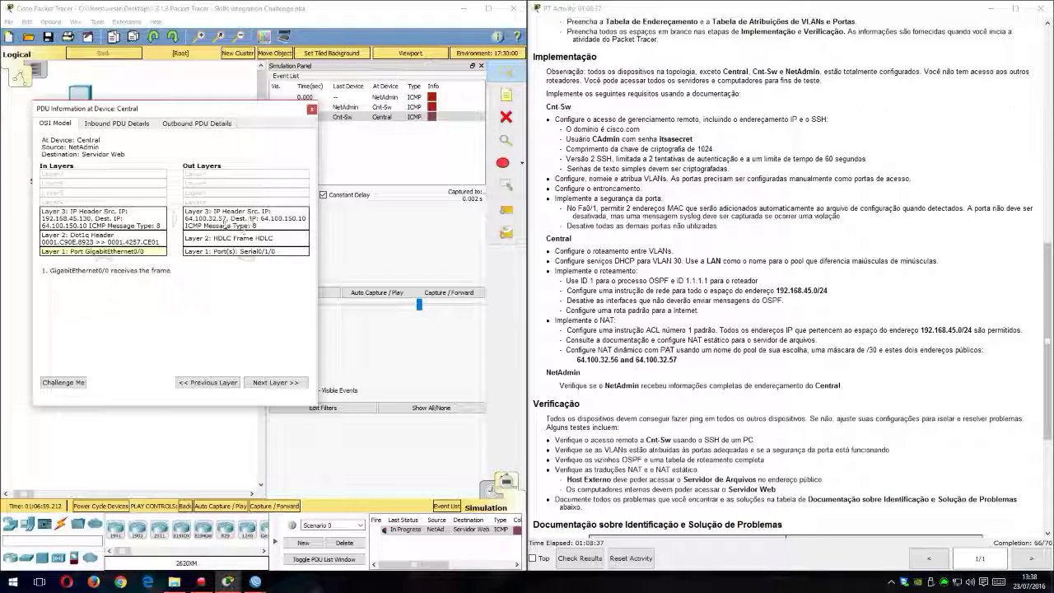
{"action": "left_click", "coordinate": [312, 109]}
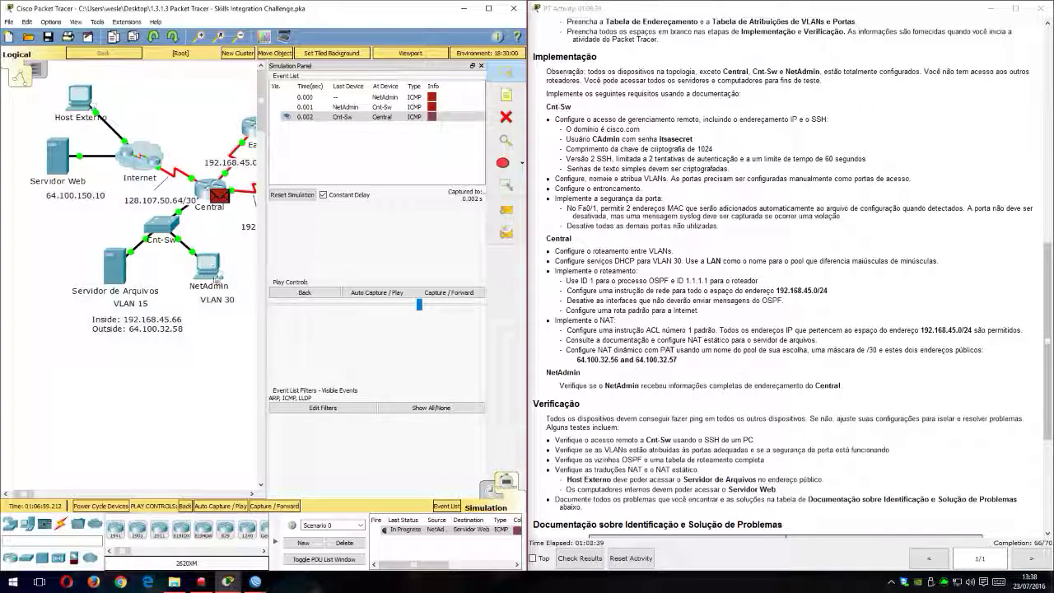
Step: Advance the simulation until the reply from Servidor Web reaches ISP-Sw and examine its inbound PDU's source and destination IP addresses
{"action": "left_click", "coordinate": [462, 294]}
{"action": "left_click", "coordinate": [462, 293]}
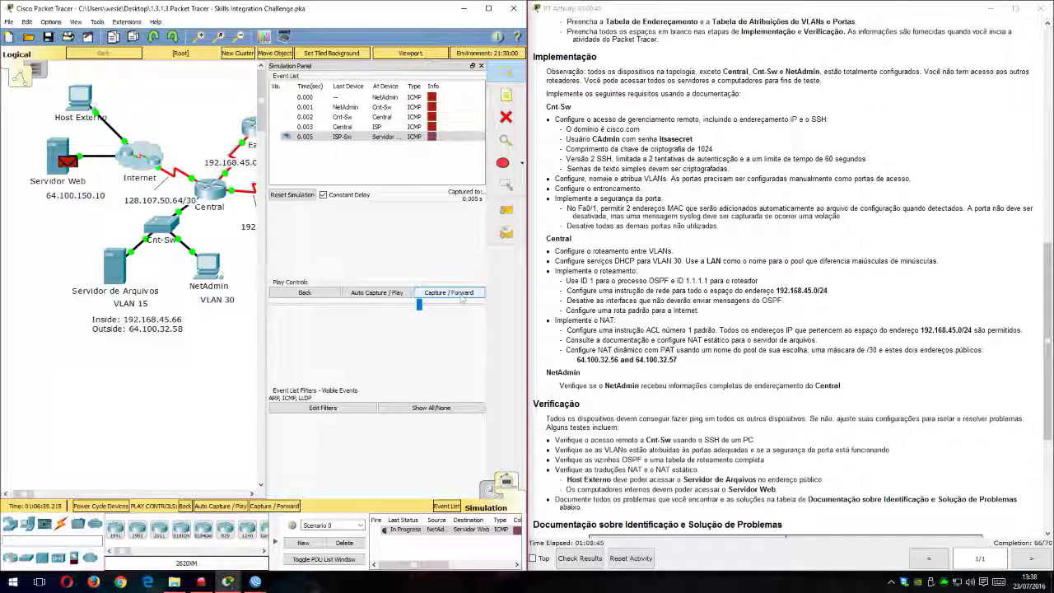
{"action": "left_click", "coordinate": [434, 293]}
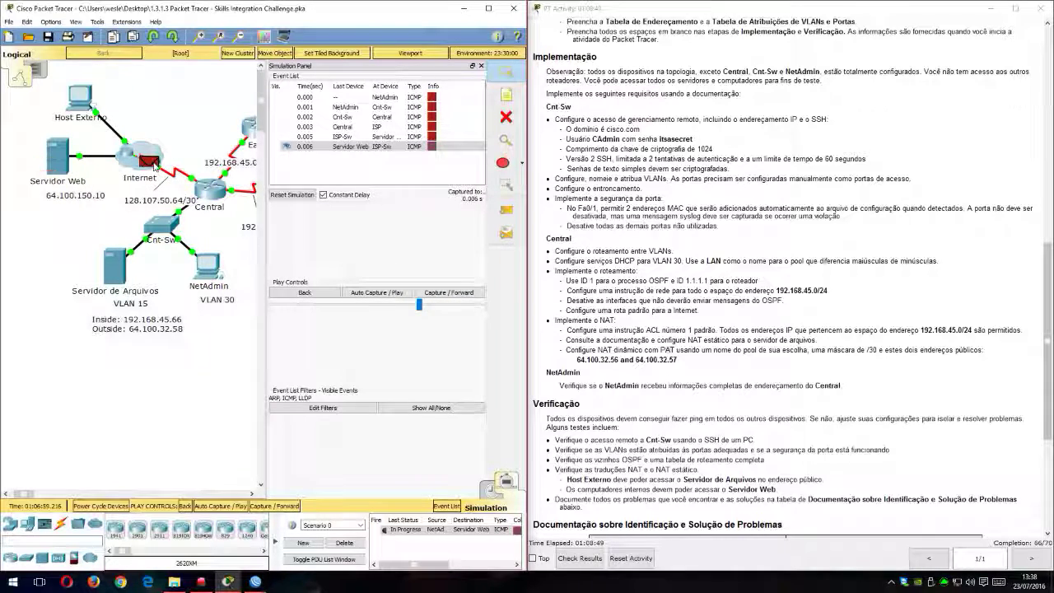
{"action": "left_click", "coordinate": [149, 160]}
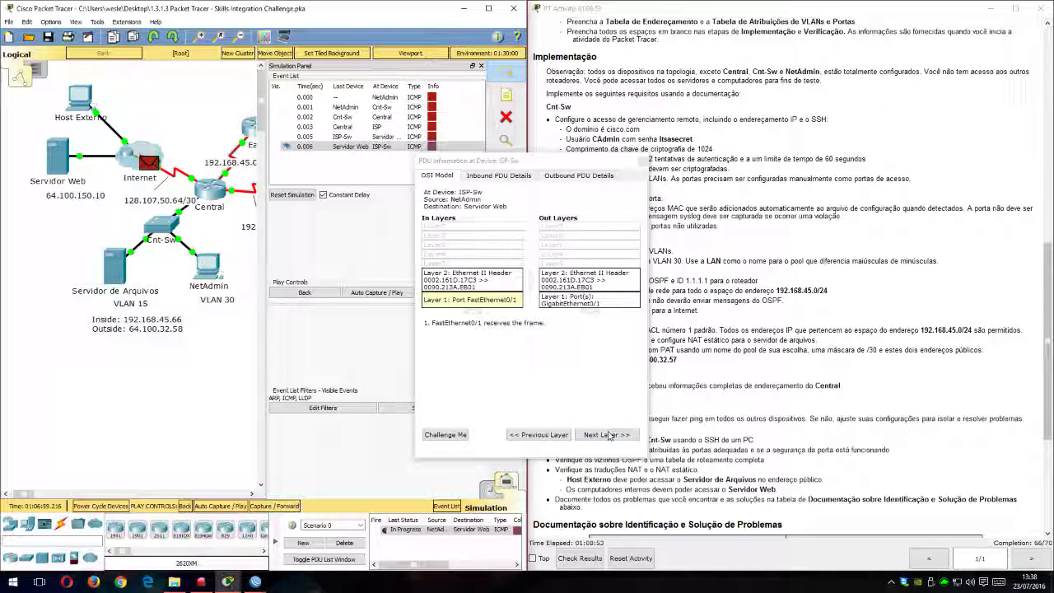
{"action": "left_click", "coordinate": [498, 175]}
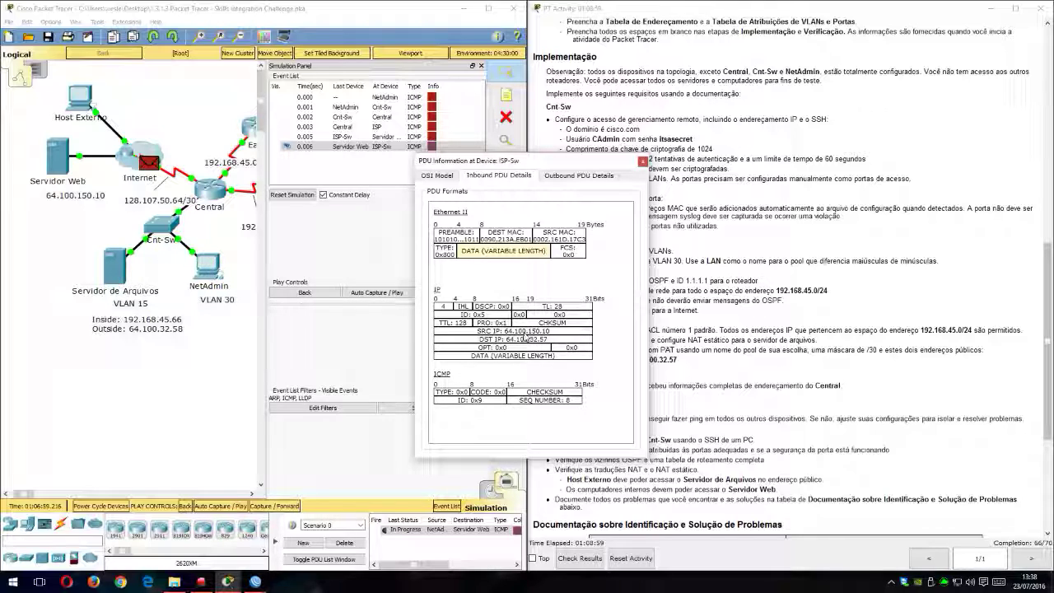
{"action": "left_click", "coordinate": [642, 161]}
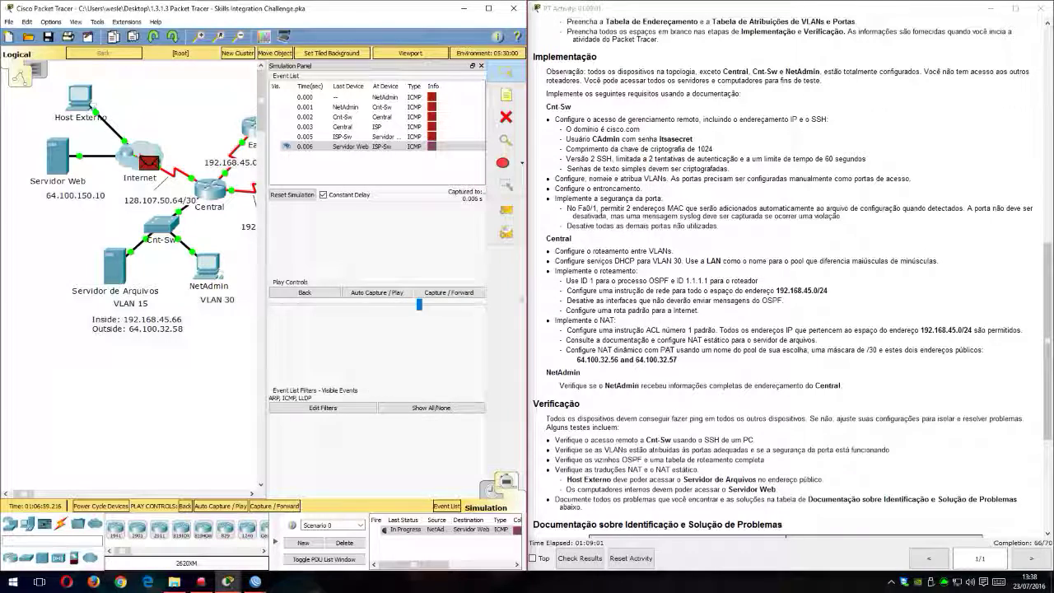
Step: Advance the reply to Central and compare its inbound and outbound Layer 3 destination addresses
{"action": "left_click", "coordinate": [466, 294]}
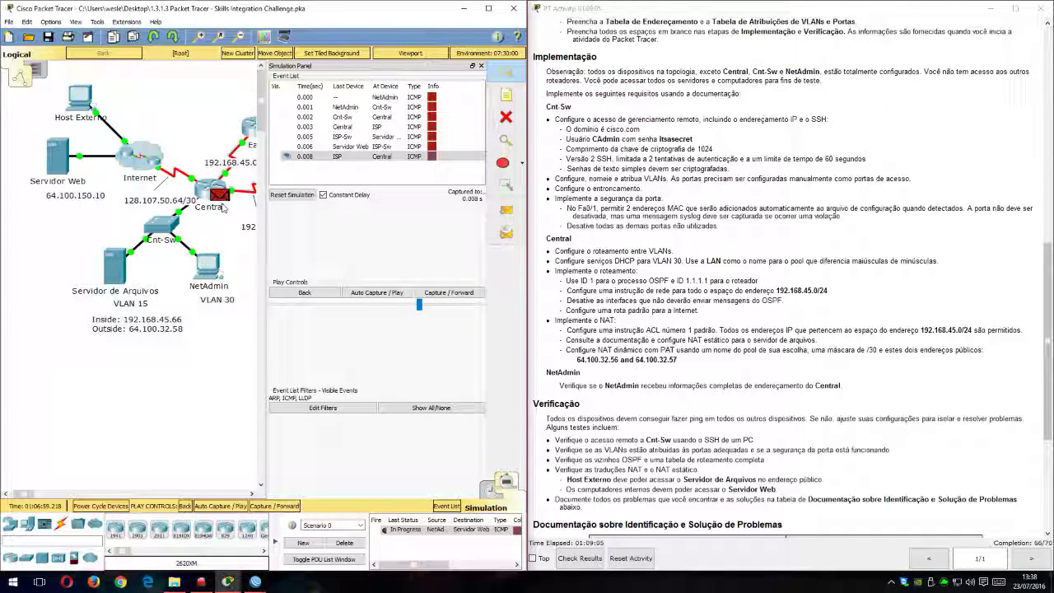
{"action": "left_click", "coordinate": [219, 194]}
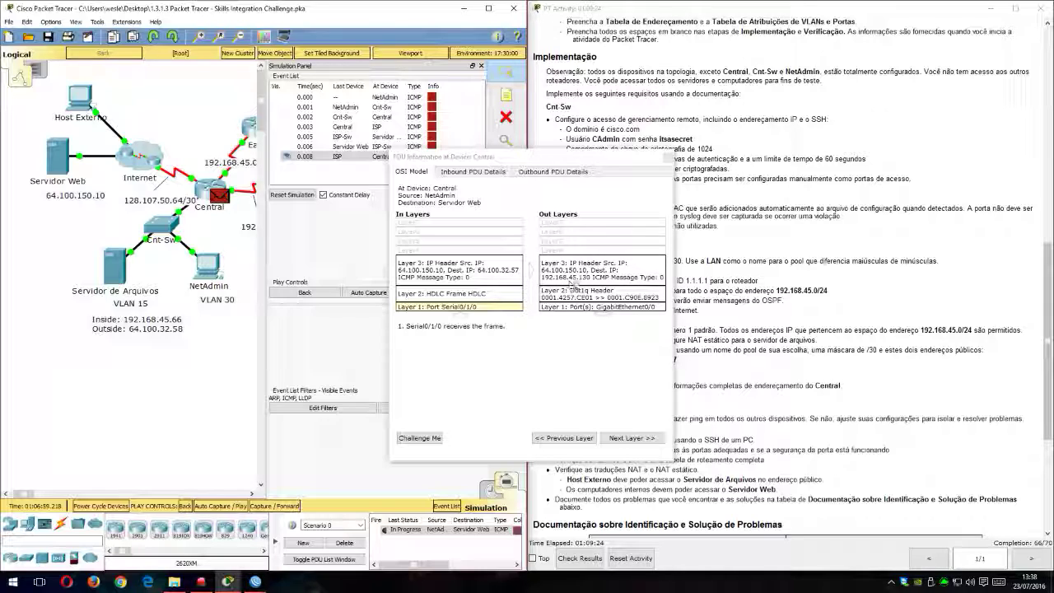
{"action": "left_click", "coordinate": [667, 157]}
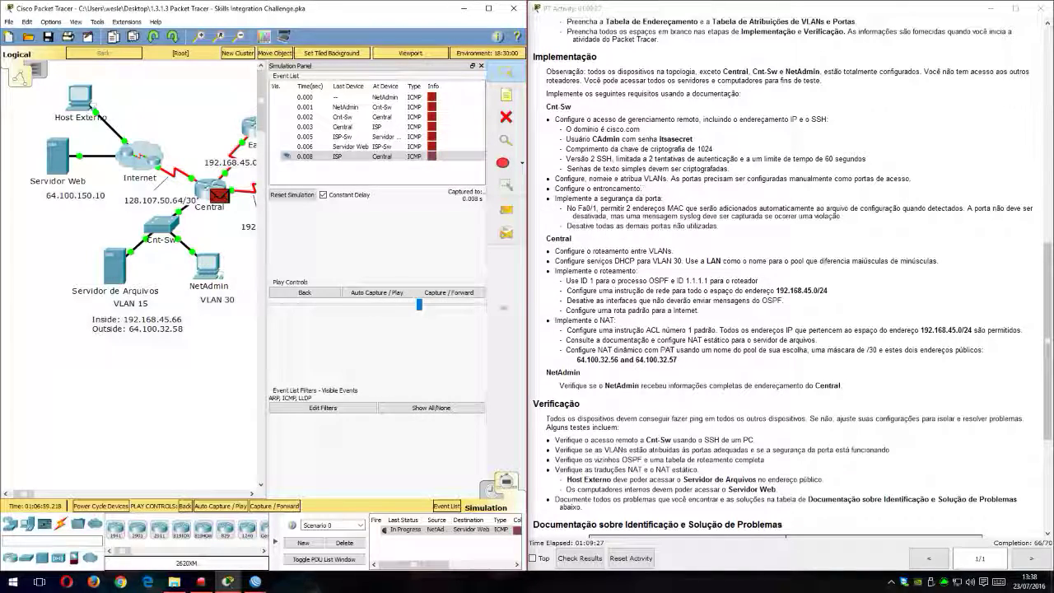
Step: Advance the reply to Cnt-Sw, then close the simulation view and return to Realtime mode
{"action": "left_click", "coordinate": [467, 293]}
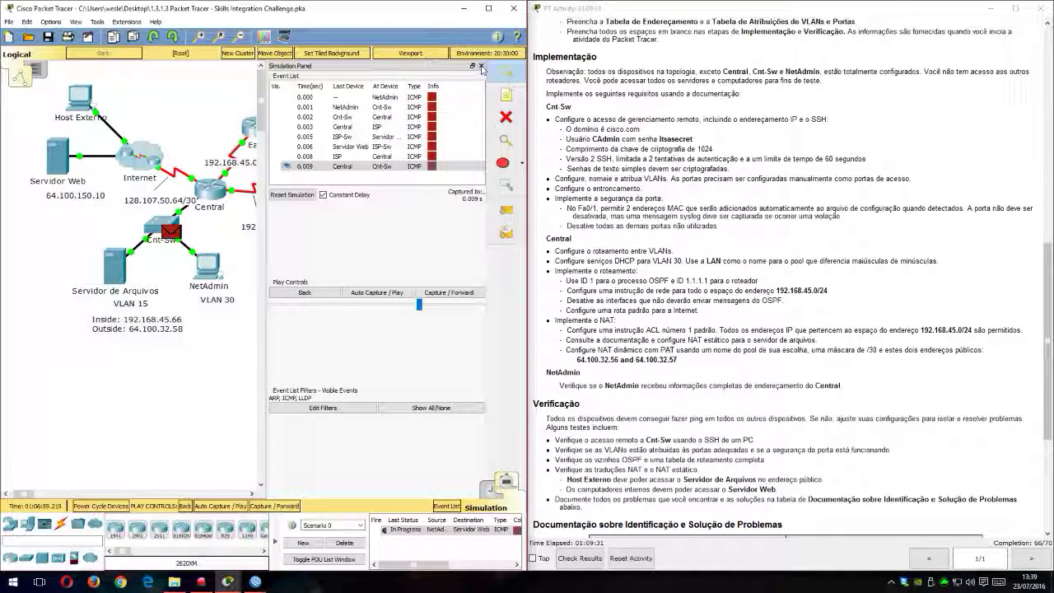
{"action": "left_click", "coordinate": [481, 66]}
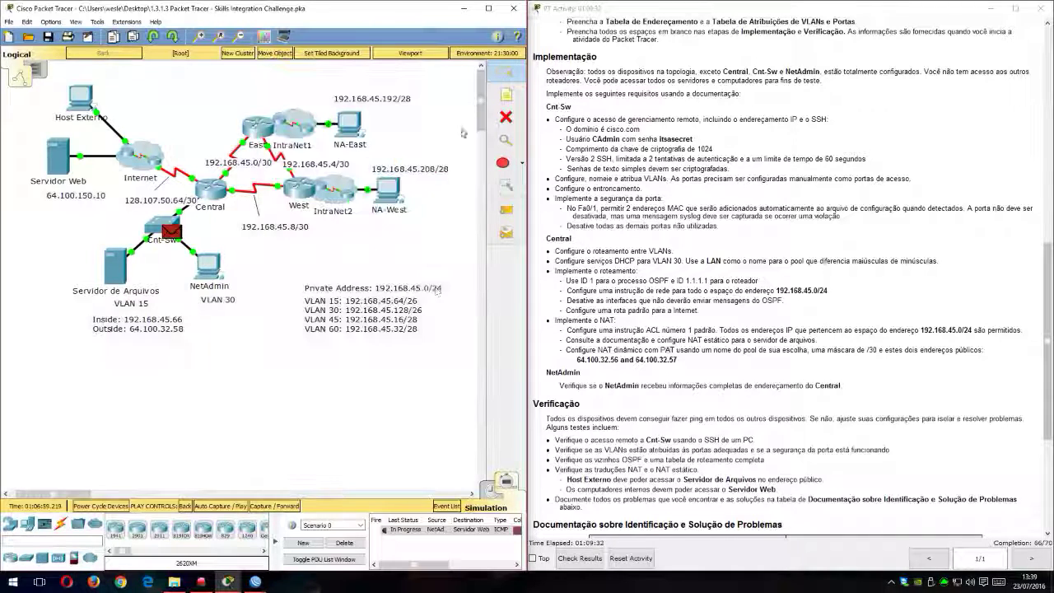
{"action": "left_click", "coordinate": [492, 489]}
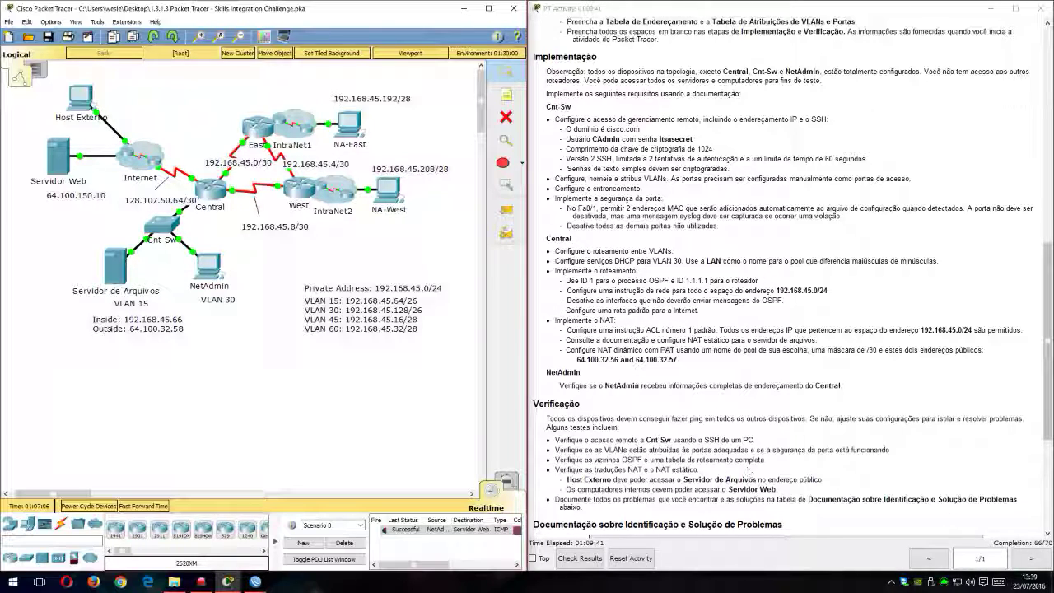
Step: Check the activity results, examine the assessment items of Central and Cnt-Sw for incorrect entries, and close the results
{"action": "scroll", "coordinate": [747, 469], "scroll_direction": "down", "scroll_amount": 4}
{"action": "left_click", "coordinate": [565, 560]}
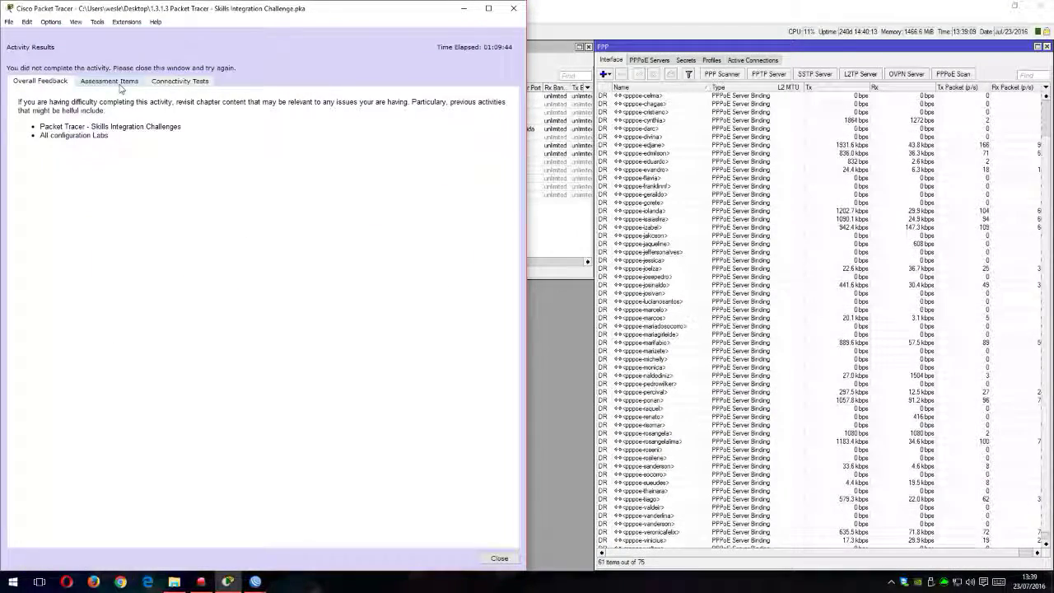
{"action": "left_click", "coordinate": [109, 81]}
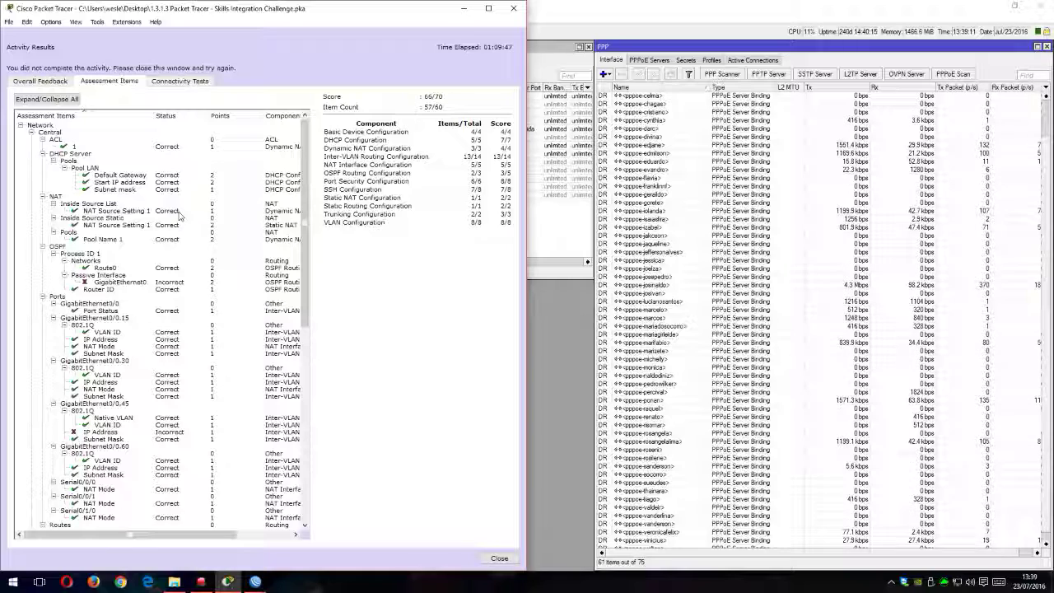
{"action": "scroll", "coordinate": [99, 286], "scroll_direction": "down", "scroll_amount": 2}
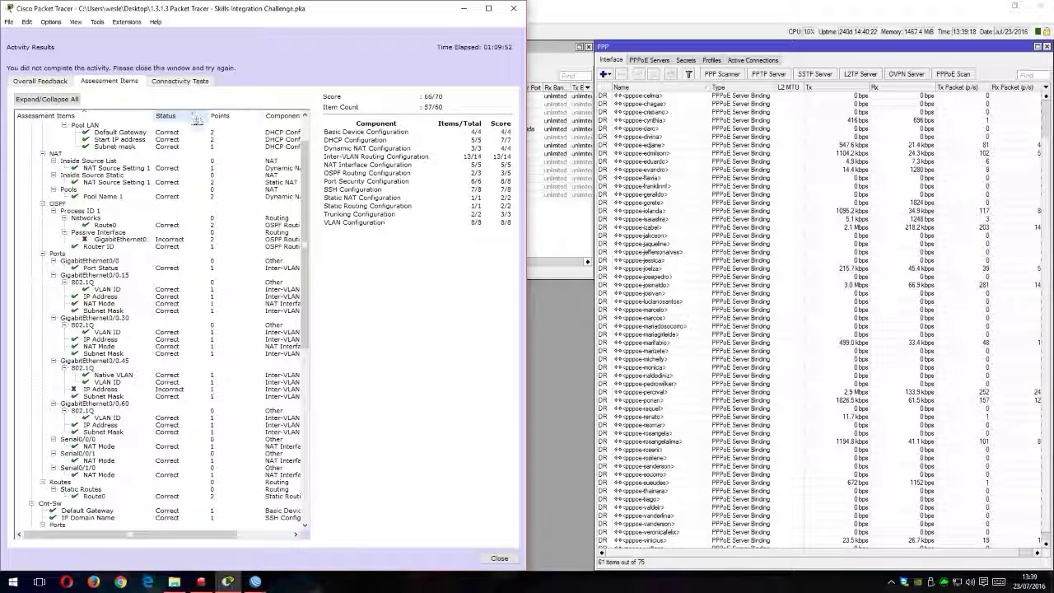
{"action": "left_click_drag", "start_coordinate": [153, 115], "coordinate": [196, 115]}
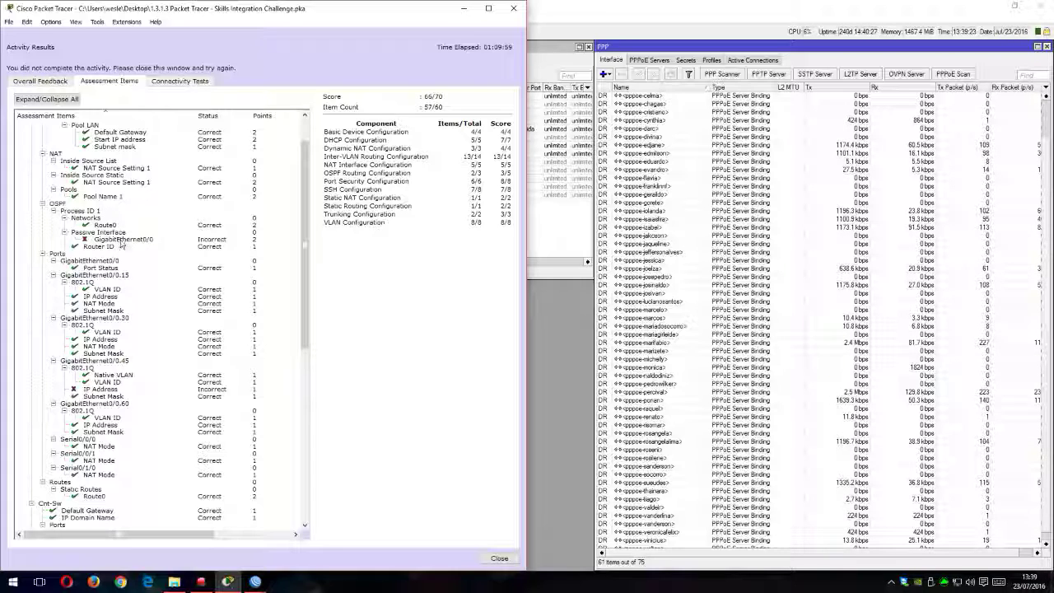
{"action": "scroll", "coordinate": [121, 241], "scroll_direction": "down", "scroll_amount": 1}
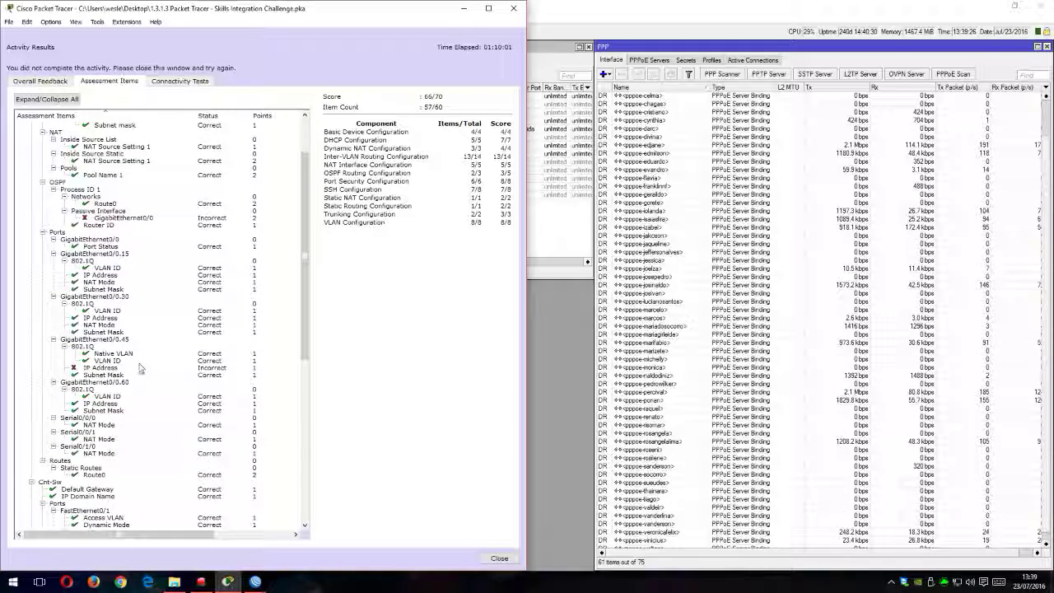
{"action": "scroll", "coordinate": [136, 362], "scroll_direction": "down", "scroll_amount": 2}
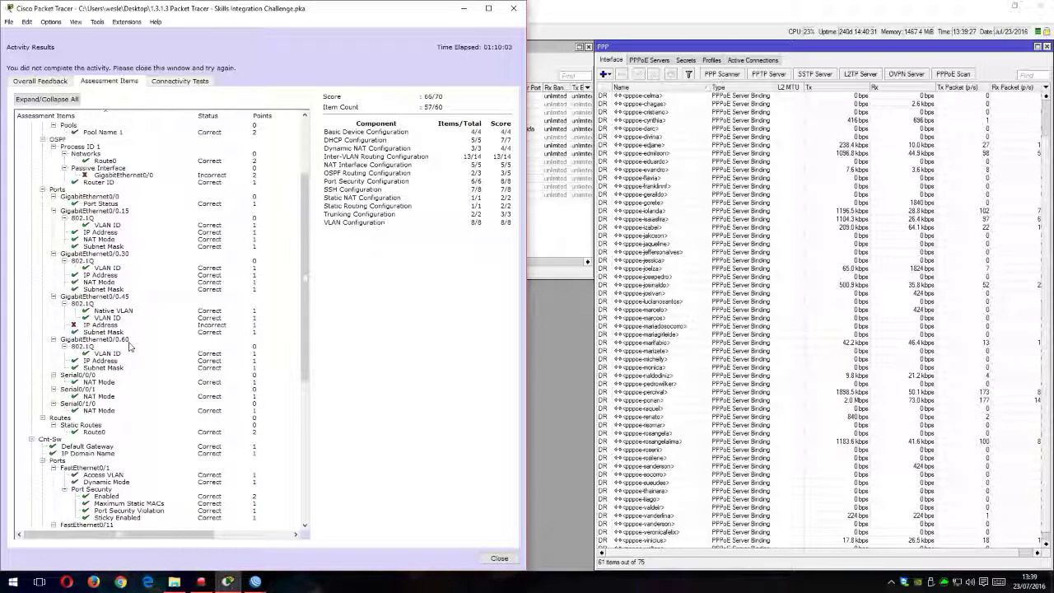
{"action": "scroll", "coordinate": [107, 329], "scroll_direction": "down", "scroll_amount": 3}
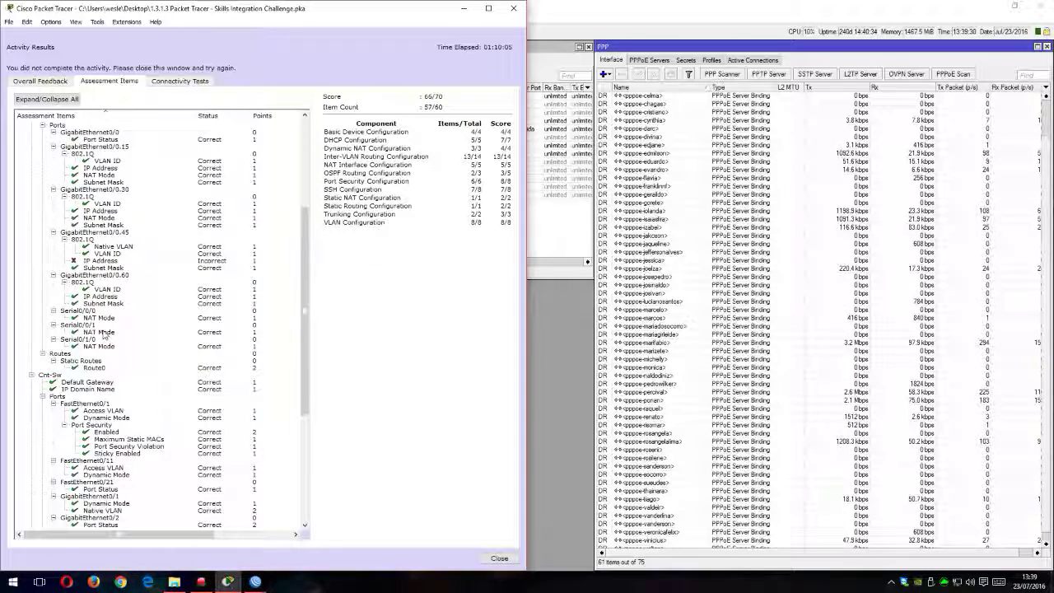
{"action": "scroll", "coordinate": [122, 312], "scroll_direction": "down", "scroll_amount": 9}
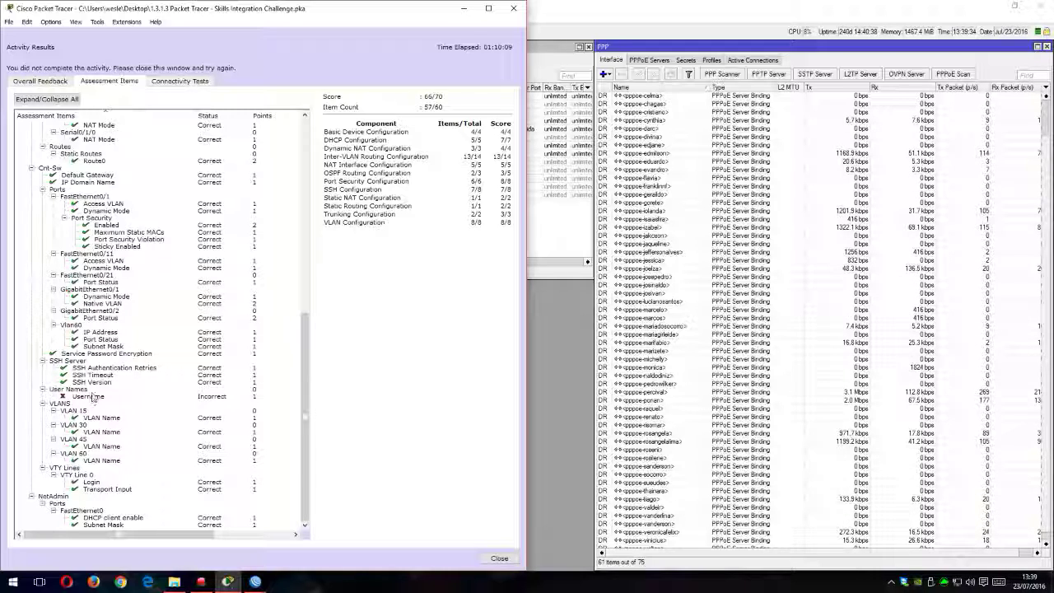
{"action": "scroll", "coordinate": [123, 321], "scroll_direction": "up", "scroll_amount": 13}
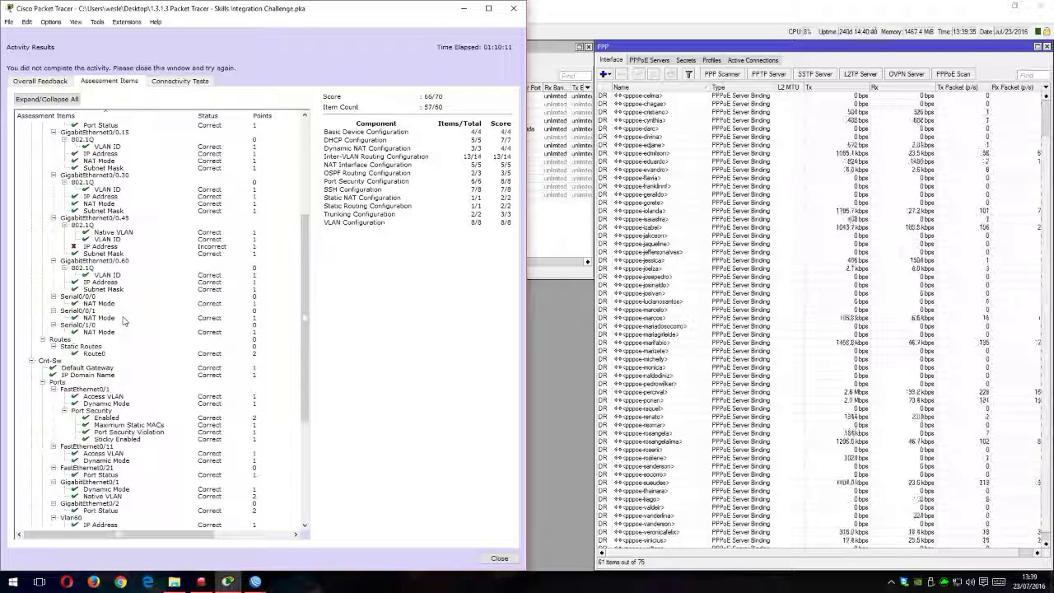
{"action": "scroll", "coordinate": [124, 320], "scroll_direction": "up", "scroll_amount": 4}
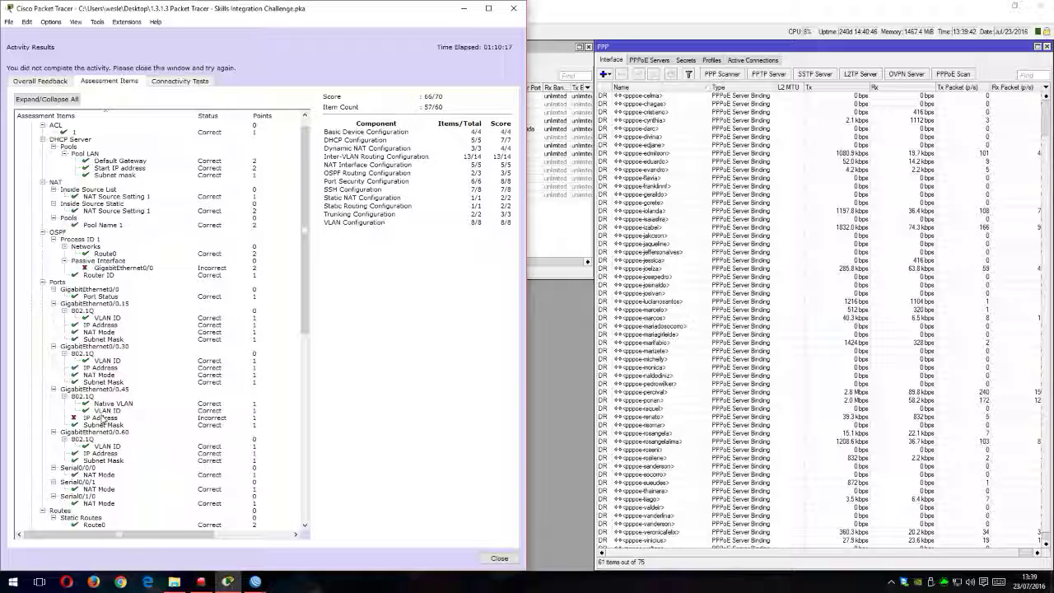
{"action": "scroll", "coordinate": [55, 289], "scroll_direction": "up", "scroll_amount": 1}
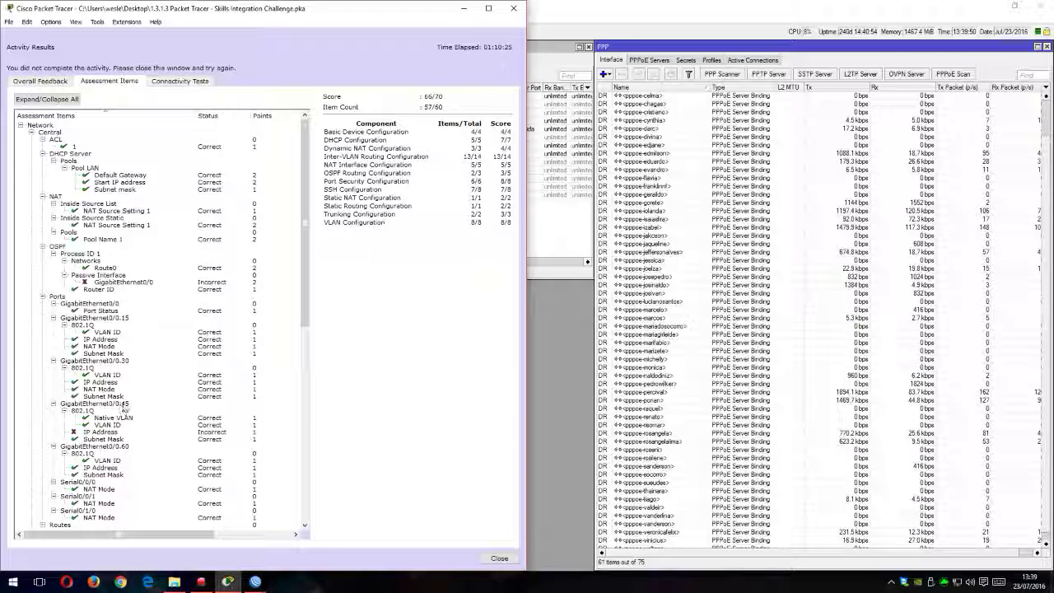
{"action": "left_click", "coordinate": [514, 10]}
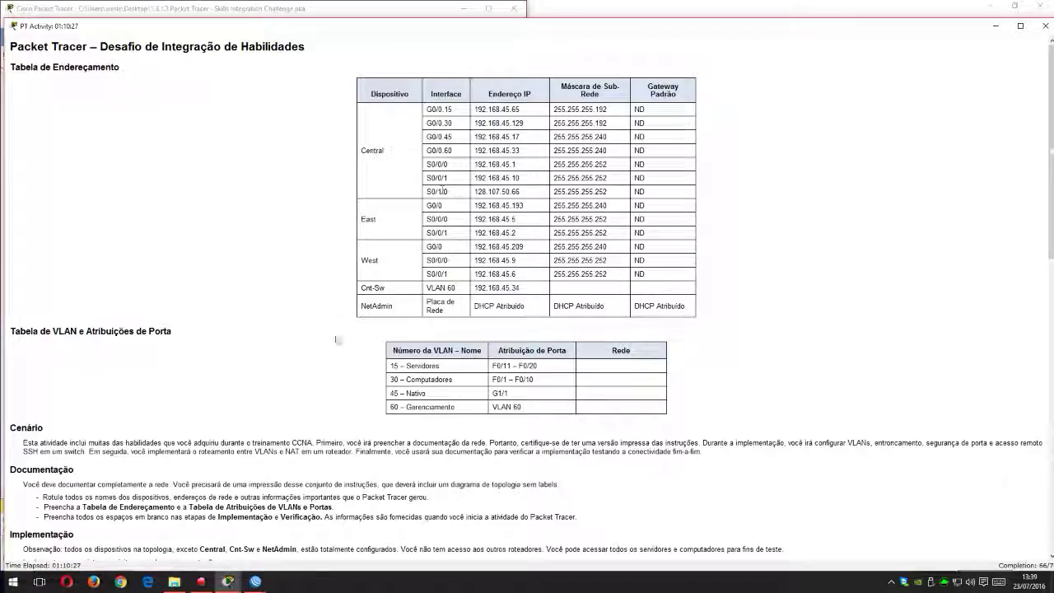
Step: Dock the activity instructions beside the topology and open Central's command-line interface
{"action": "left_click_drag", "start_coordinate": [894, 29], "coordinate": [1045, 50]}
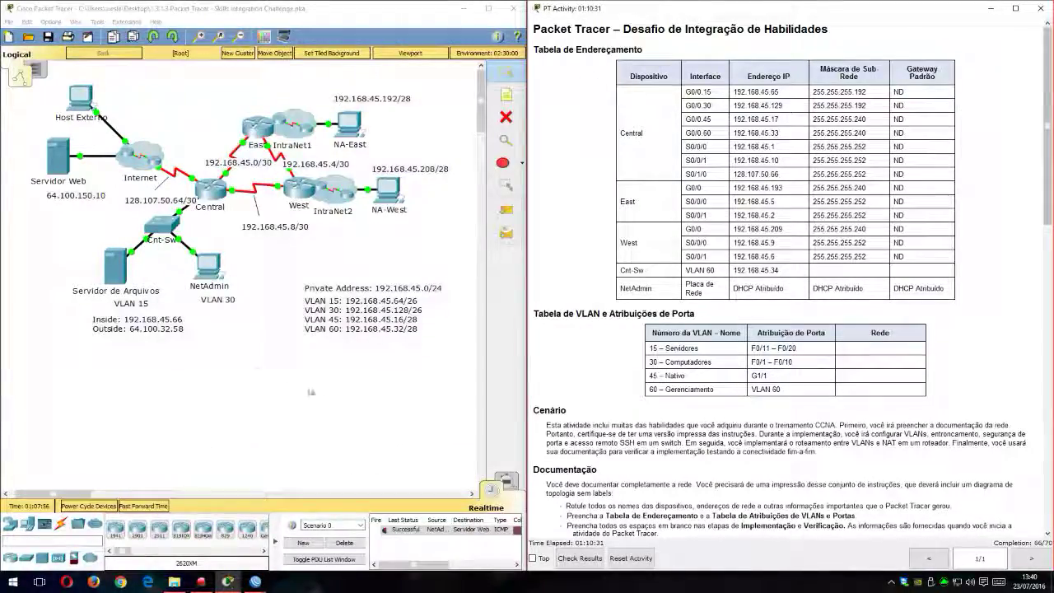
{"action": "left_click", "coordinate": [211, 188]}
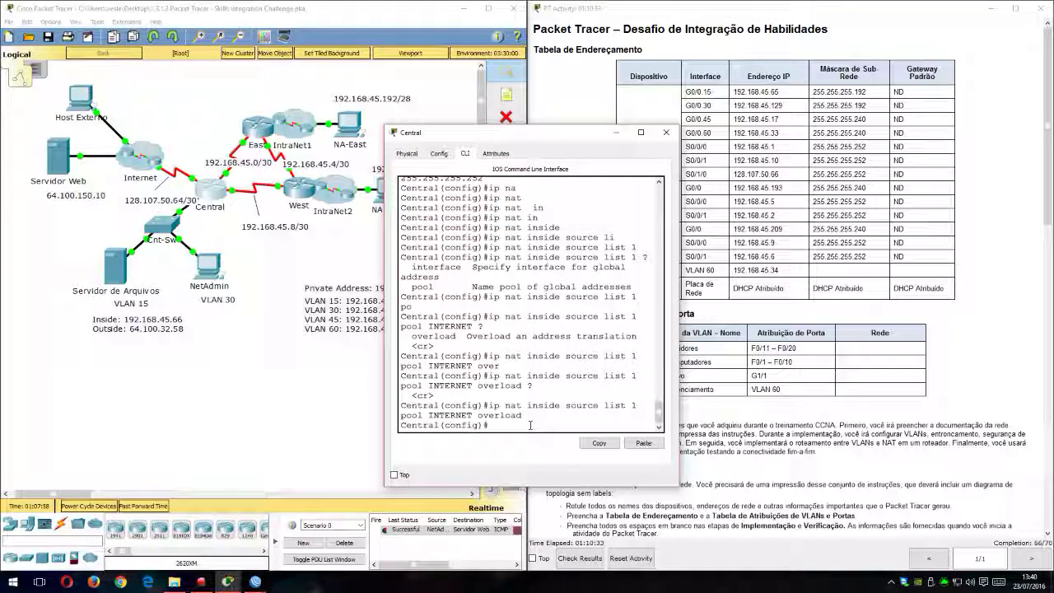
{"action": "type", "text": "g0/"}
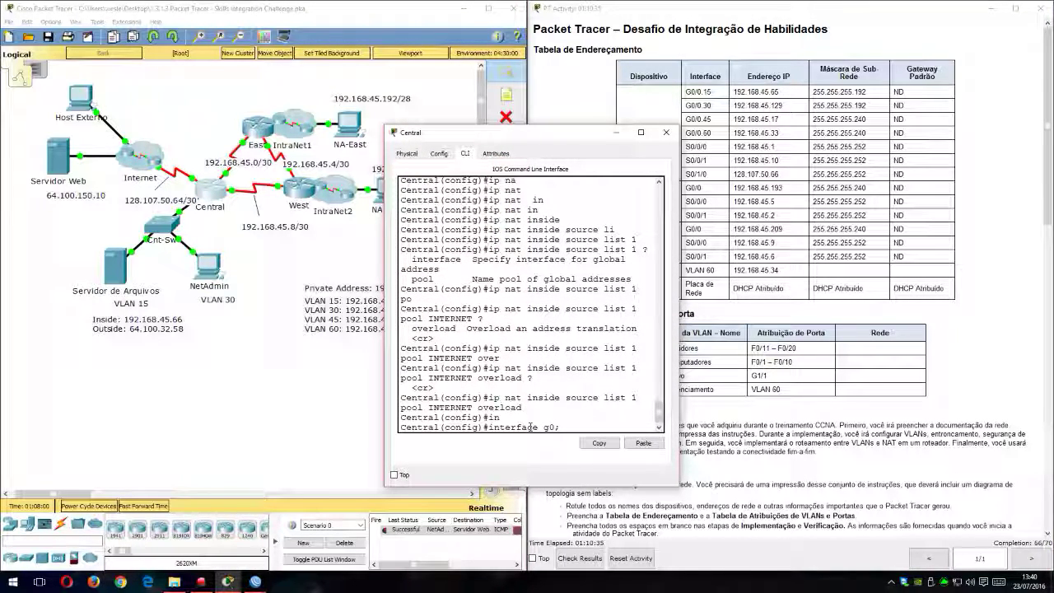
{"action": "key", "text": "BackSpace"}
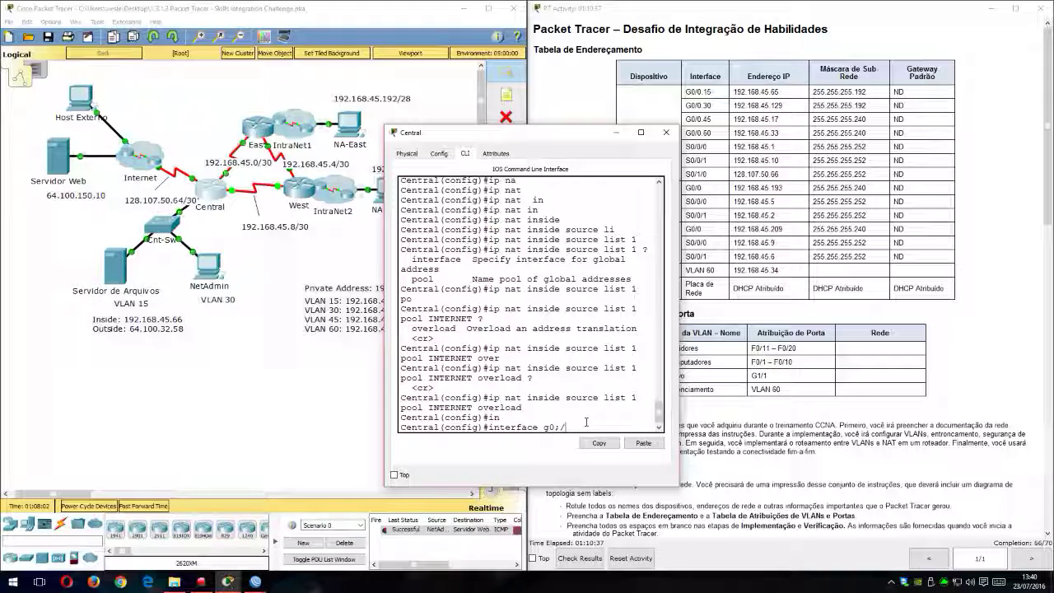
{"action": "type", "text": "/"}
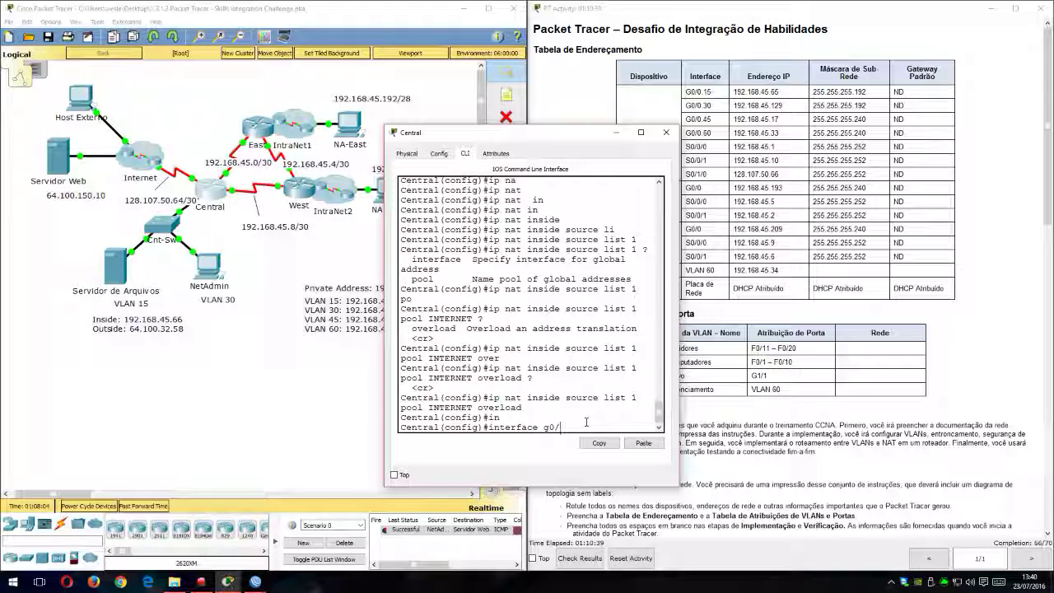
{"action": "type", "text": "0"}
{"action": "key", "text": "Return"}
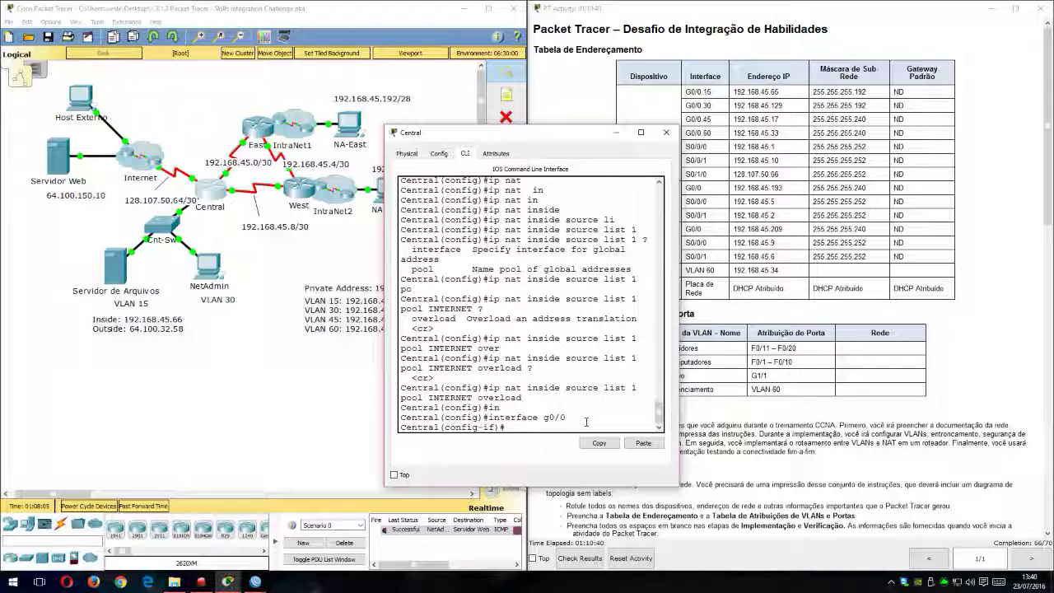
{"action": "type", "text": "exit"}
{"action": "key", "text": "Return"}
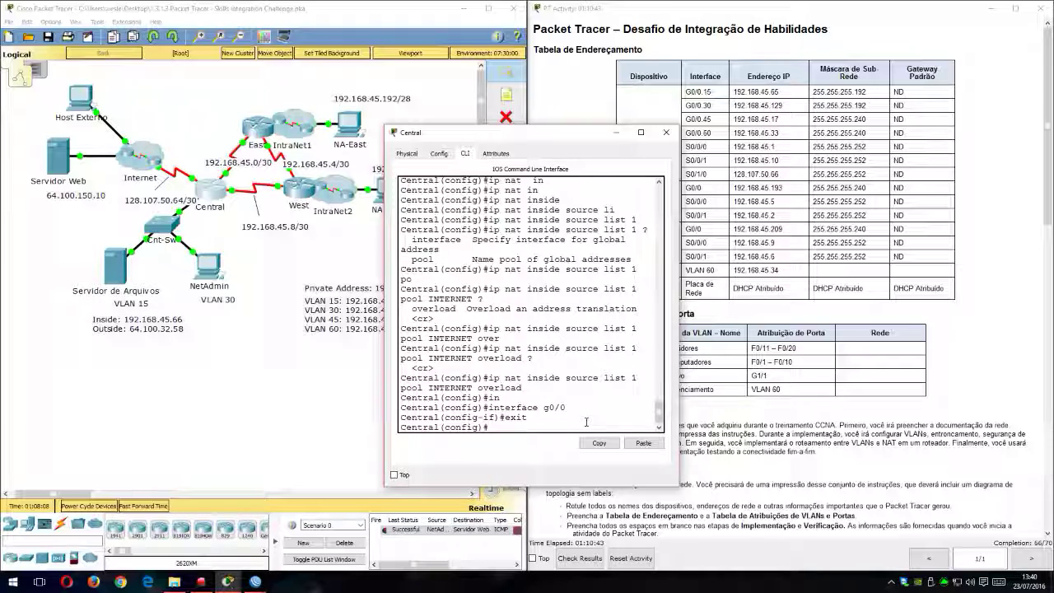
{"action": "type", "text": "ip"}
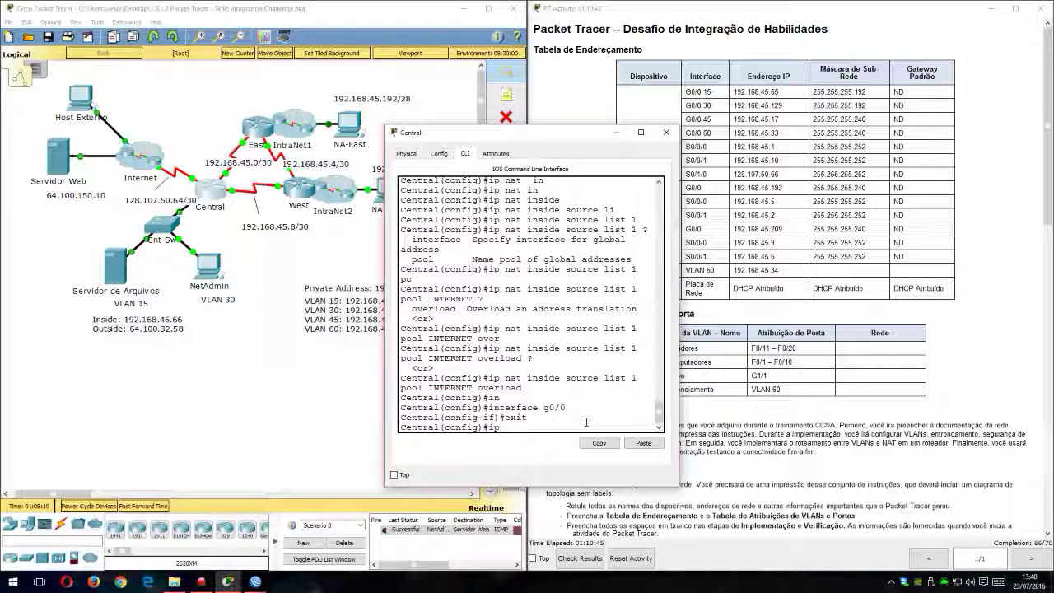
{"action": "key", "text": "BackSpace"}
{"action": "key", "text": "BackSpace"}
Step: Make interface g0/0 passive in Central's OSPF process 1, then return to global configuration mode
{"action": "type", "text": "route"}
{"action": "key", "text": "Tab"}
{"action": "type", "text": "os"}
{"action": "key", "text": "Tab"}
{"action": "type", "text": "1"}
{"action": "key", "text": "Return"}
{"action": "type", "text": "pass"}
{"action": "key", "text": "Tab"}
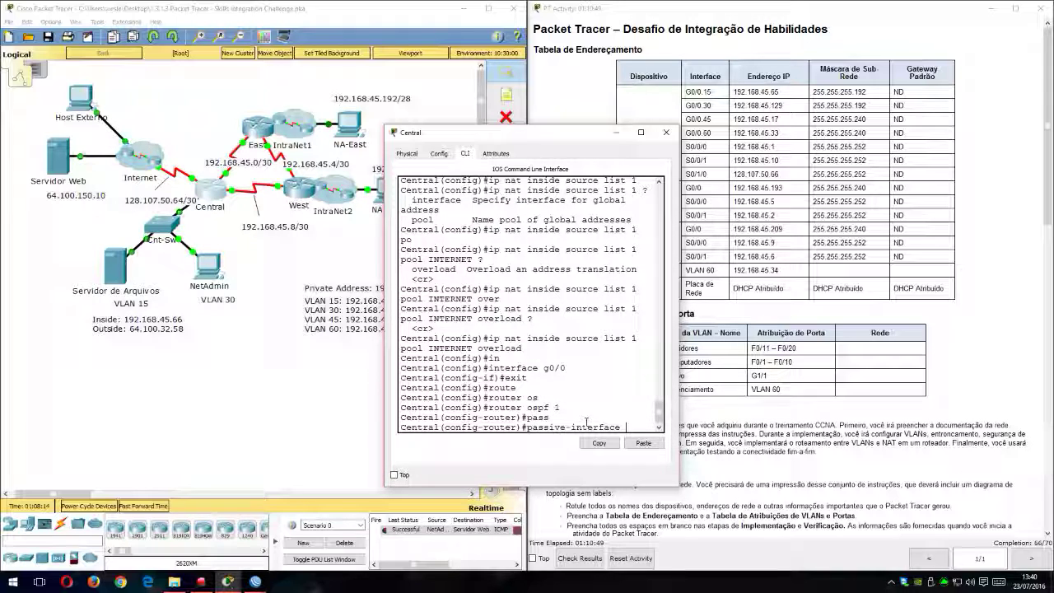
{"action": "type", "text": "g0/0"}
{"action": "key", "text": "Return"}
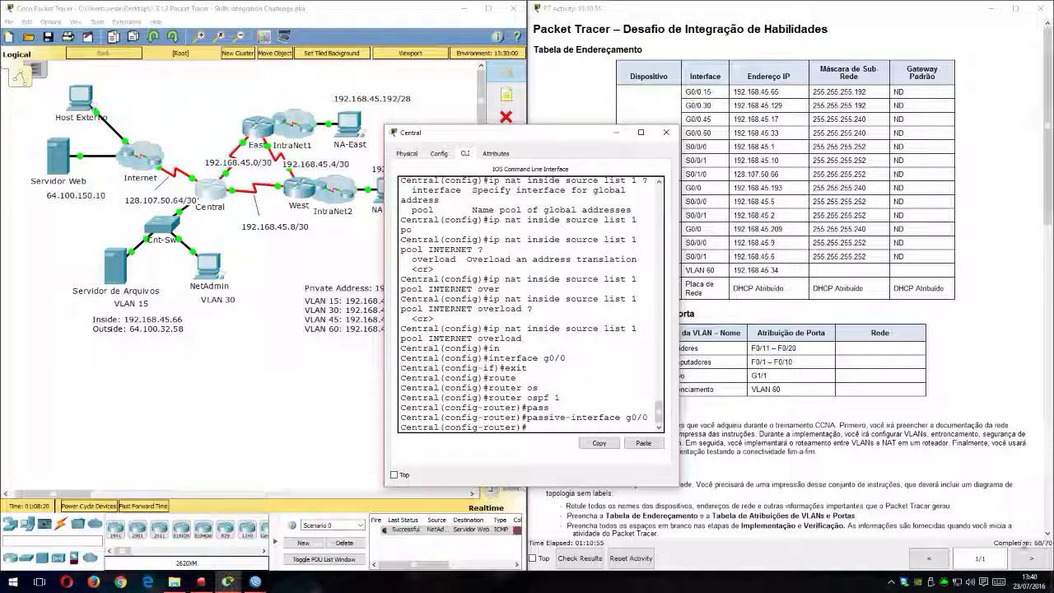
{"action": "left_click_drag", "start_coordinate": [543, 143], "coordinate": [299, 51]}
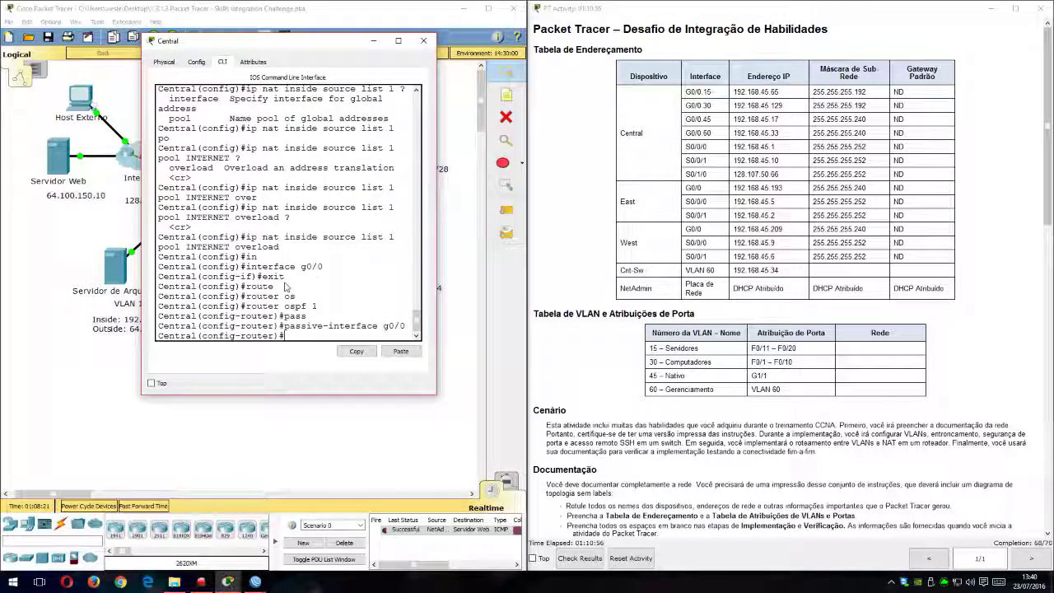
{"action": "type", "text": "exit"}
{"action": "key", "text": "Return"}
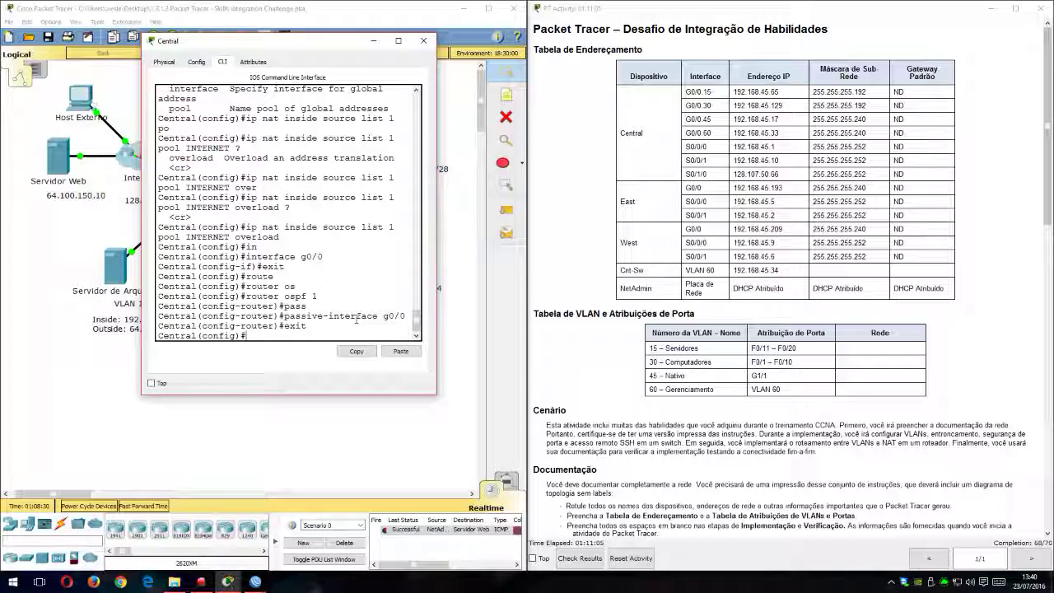
Step: Display Central's running configuration and compare the subinterface IP addresses, especially G0/0.45, with the addressing table
{"action": "type", "text": "sho"}
{"action": "key", "text": "Tab"}
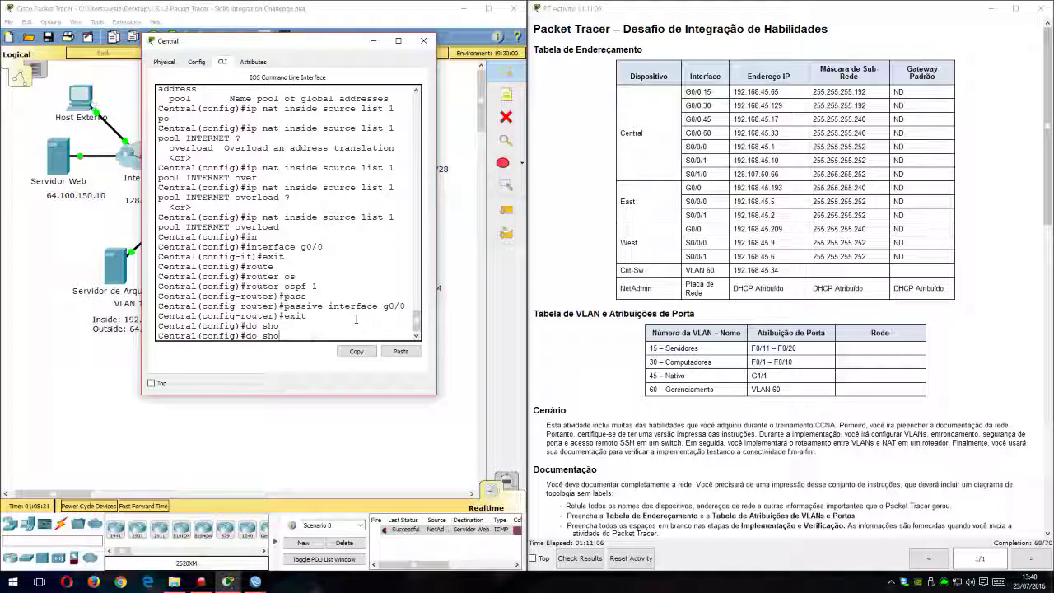
{"action": "type", "text": "w run"}
{"action": "key", "text": "Return"}
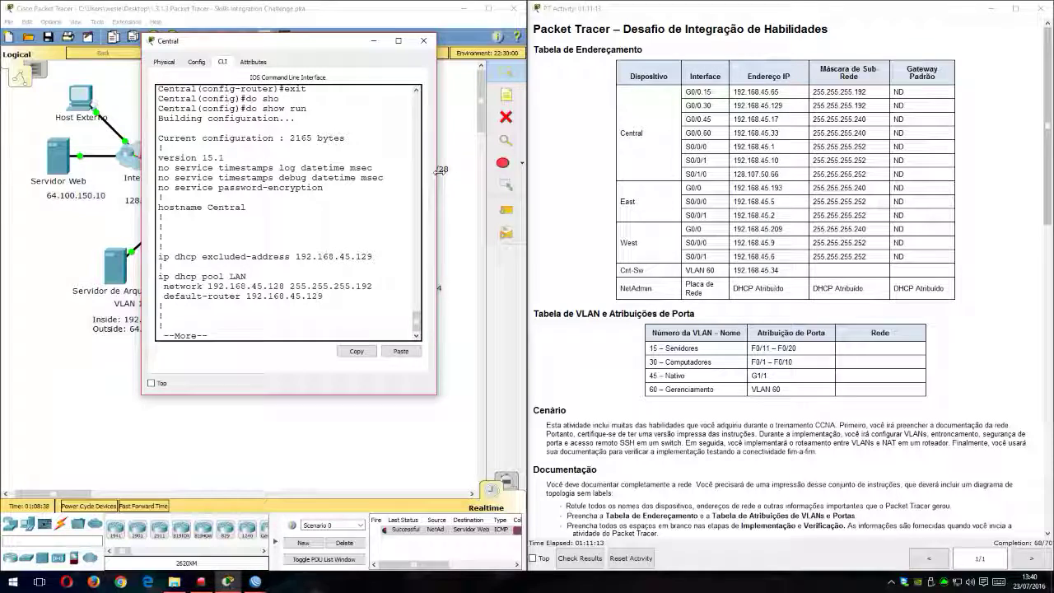
{"action": "left_click_drag", "start_coordinate": [438, 176], "coordinate": [582, 177]}
{"action": "key", "text": "space"}
{"action": "key", "text": "space"}
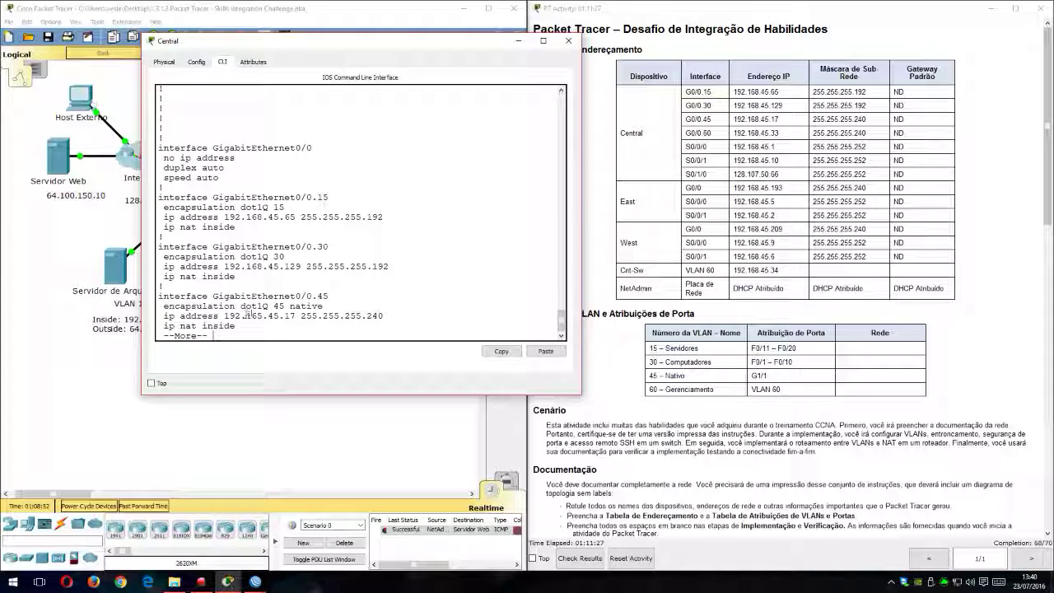
{"action": "left_click_drag", "start_coordinate": [245, 316], "coordinate": [264, 316]}
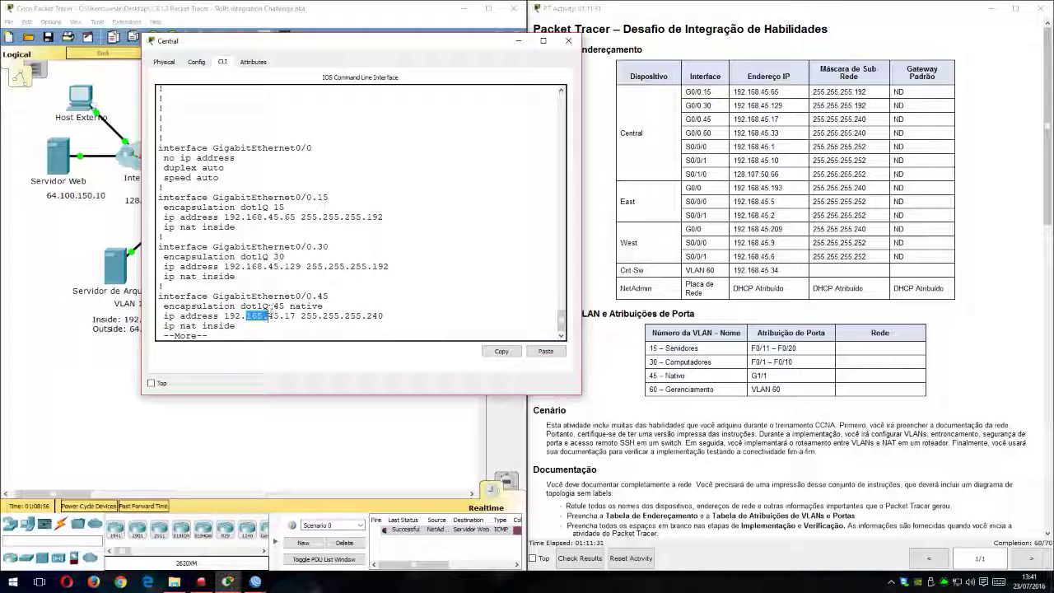
{"action": "left_click_drag", "start_coordinate": [751, 122], "coordinate": [769, 121]}
{"action": "left_click", "coordinate": [405, 247]}
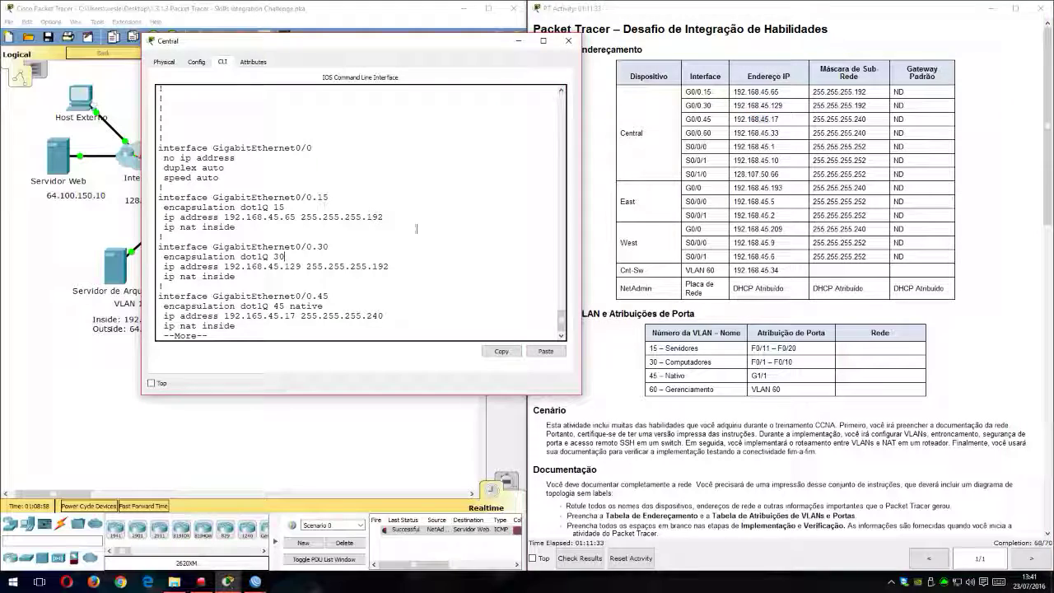
{"action": "key", "text": "q"}
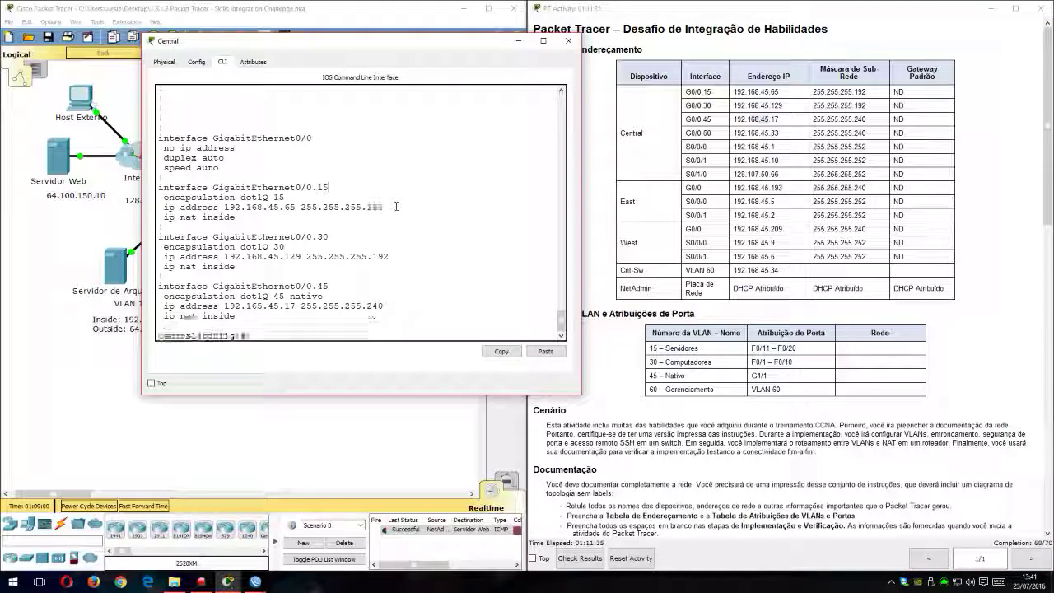
Step: Enter configuration of Central's subinterface g0/0.45 and remove its IP address
{"action": "type", "text": "in"}
{"action": "key", "text": "Tab"}
{"action": "type", "text": "g0"}
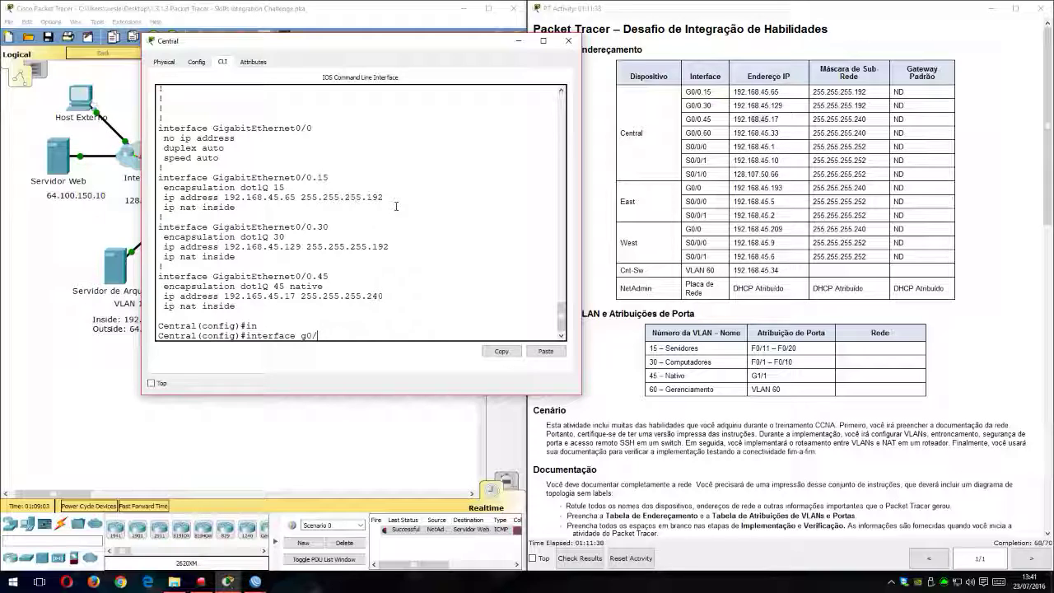
{"action": "type", "text": "/0.45"}
{"action": "key", "text": "Return"}
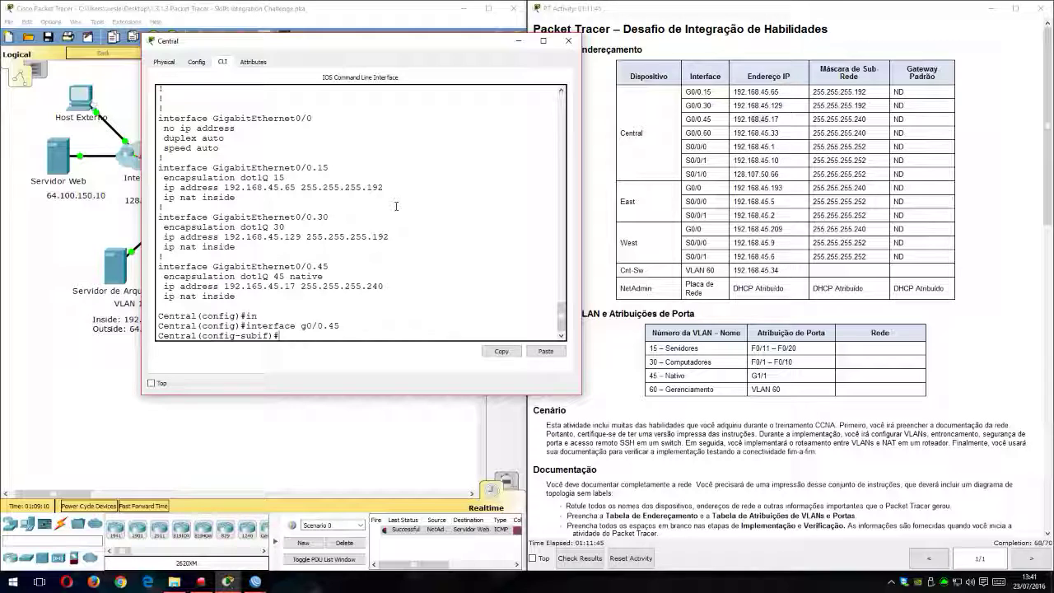
{"action": "type", "text": "no"}
{"action": "key", "text": "Tab"}
{"action": "type", "text": "ip"}
{"action": "key", "text": "Tab"}
{"action": "type", "text": "add"}
{"action": "key", "text": "Tab"}
{"action": "key", "text": "Return"}
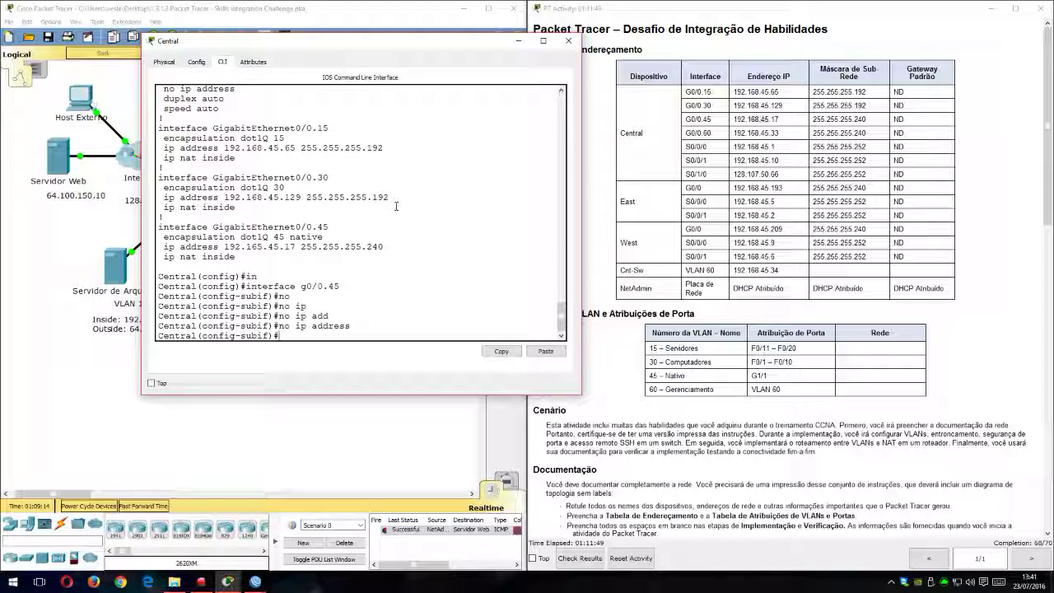
Step: Assign IP address 192.168.45.17 with mask 255.255.255.240 to subinterface g0/0.45, then return to global configuration mode
{"action": "type", "text": "ip add"}
{"action": "key", "text": "Tab"}
{"action": "type", "text": "192.168.45.17"}
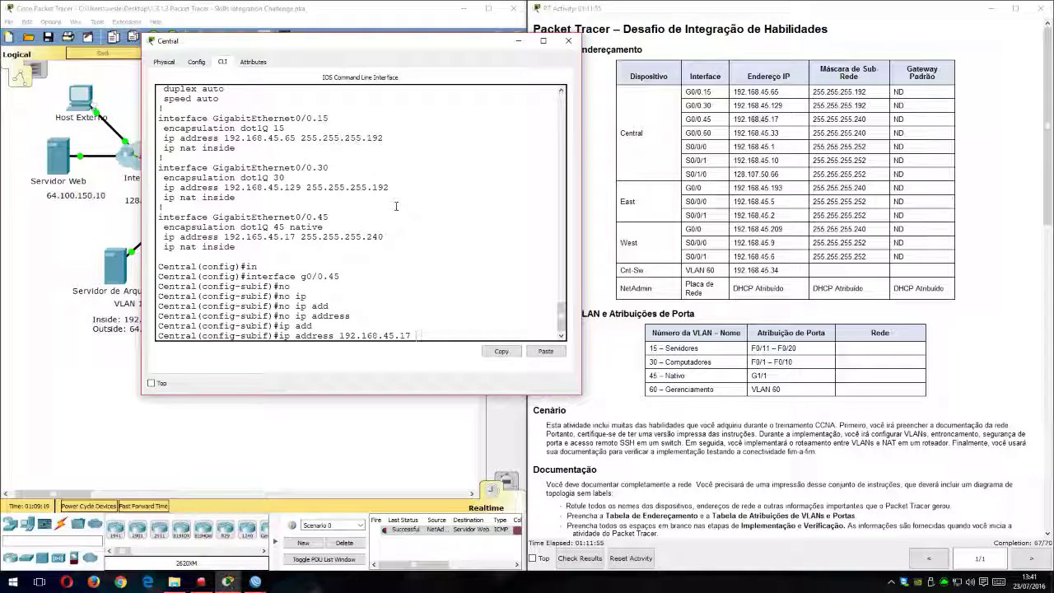
{"action": "type", "text": " 255.255.255.240"}
{"action": "key", "text": "Return"}
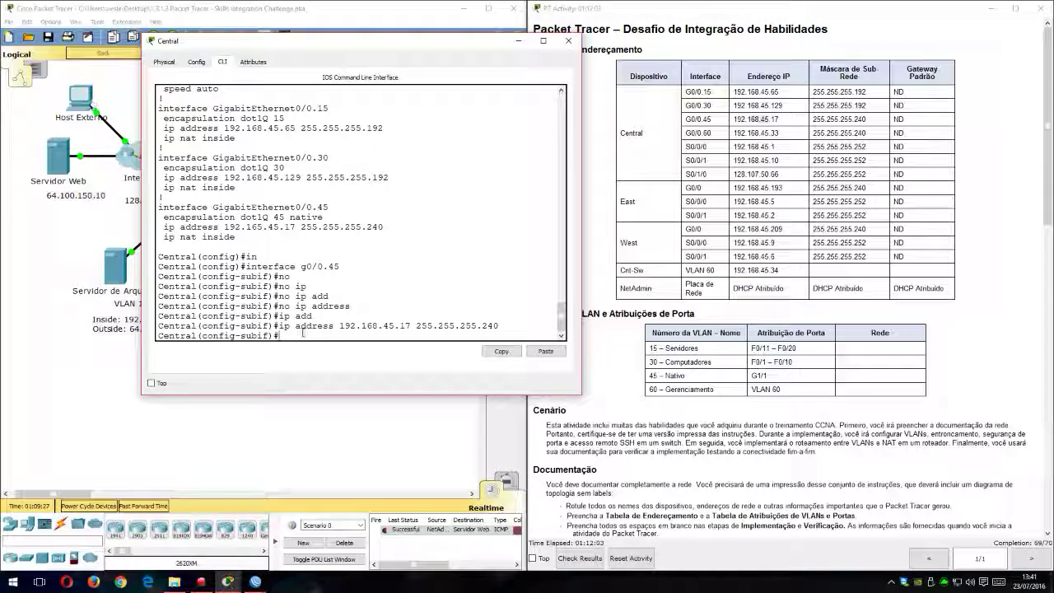
{"action": "type", "text": "exit"}
{"action": "key", "text": "Return"}
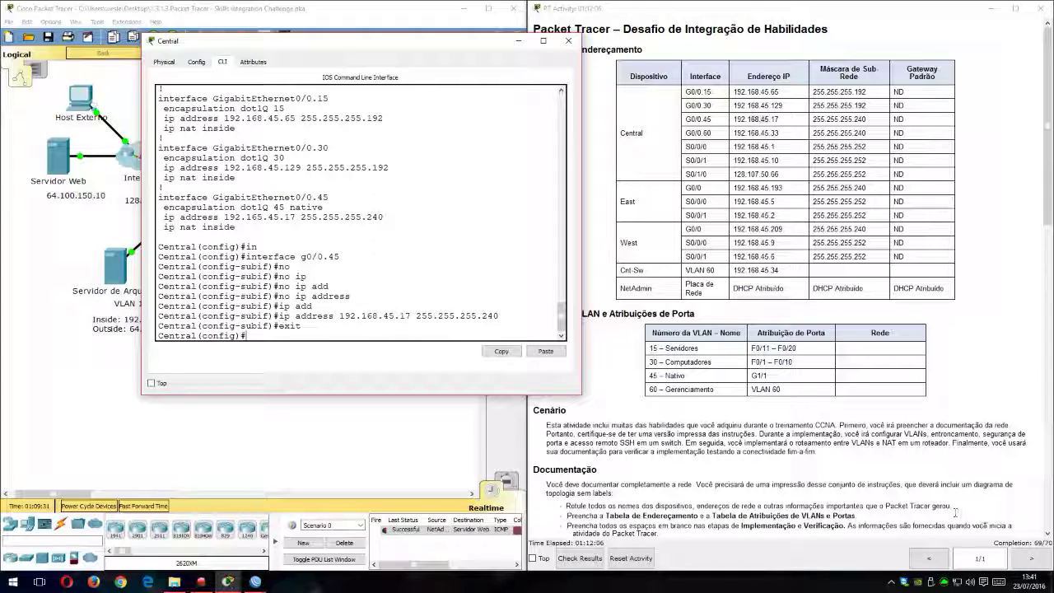
Step: Close Central's window and review the Cnt-Sw remote access requirements in the activity instructions
{"action": "left_click", "coordinate": [1039, 557]}
{"action": "left_click", "coordinate": [406, 297]}
{"action": "left_click", "coordinate": [446, 277]}
{"action": "left_click", "coordinate": [568, 40]}
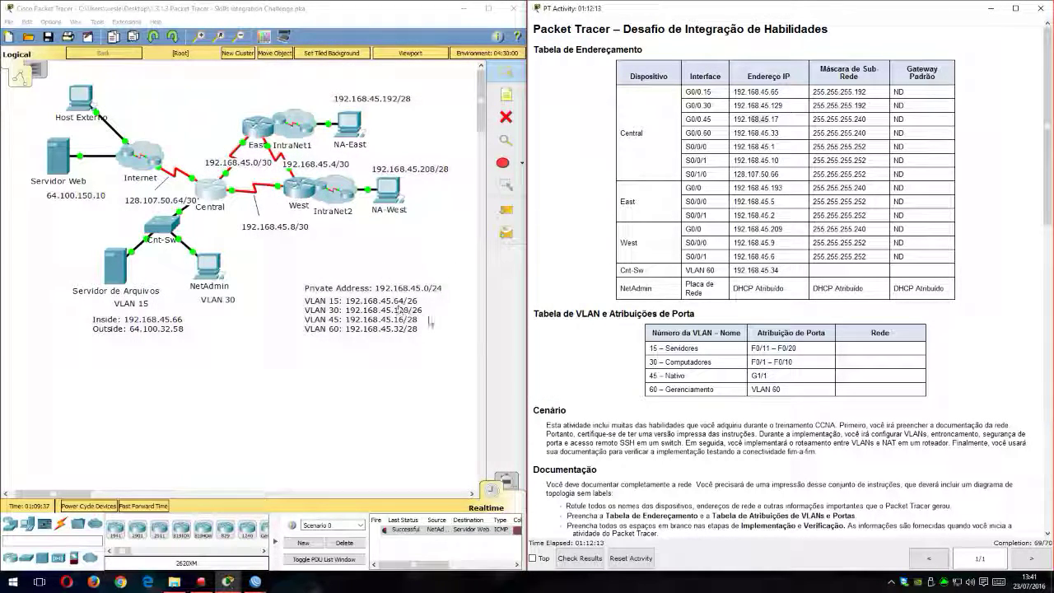
{"action": "scroll", "coordinate": [643, 334], "scroll_direction": "down", "scroll_amount": 5}
{"action": "scroll", "coordinate": [642, 333], "scroll_direction": "down", "scroll_amount": 3}
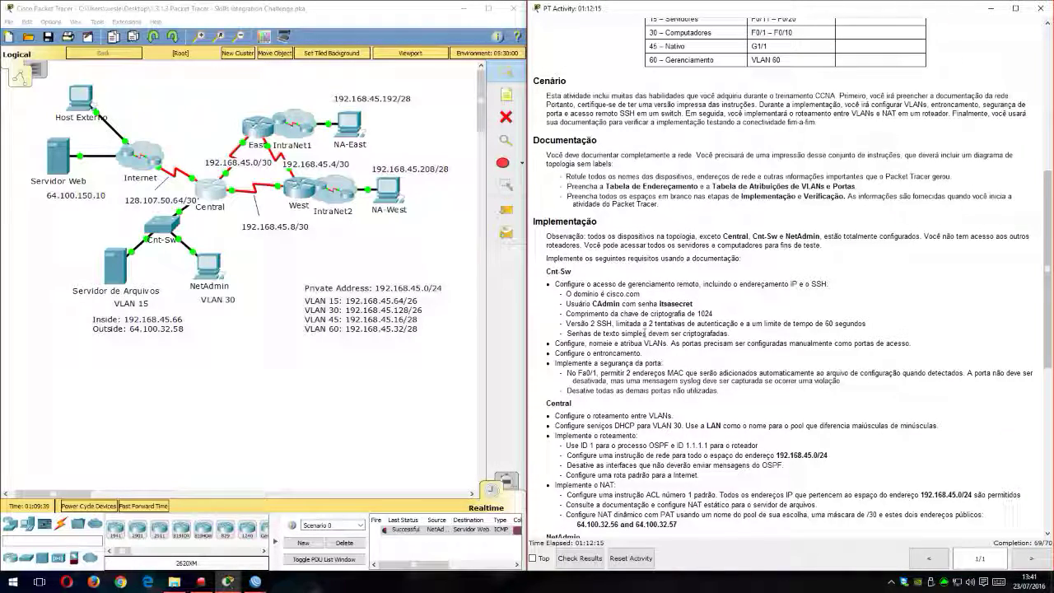
{"action": "left_click_drag", "start_coordinate": [582, 304], "coordinate": [558, 311]}
Step: Open Cnt-Sw's command-line interface, enter privileged EXEC mode and display the running configuration
{"action": "left_click", "coordinate": [164, 227]}
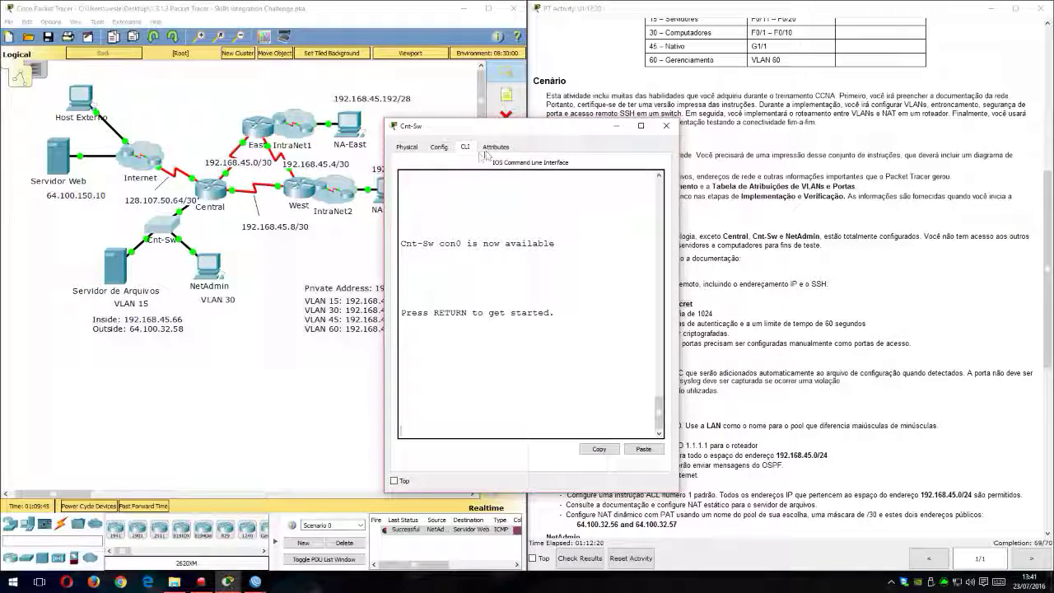
{"action": "key", "text": "Return"}
{"action": "key", "text": "Return"}
{"action": "key", "text": "Return"}
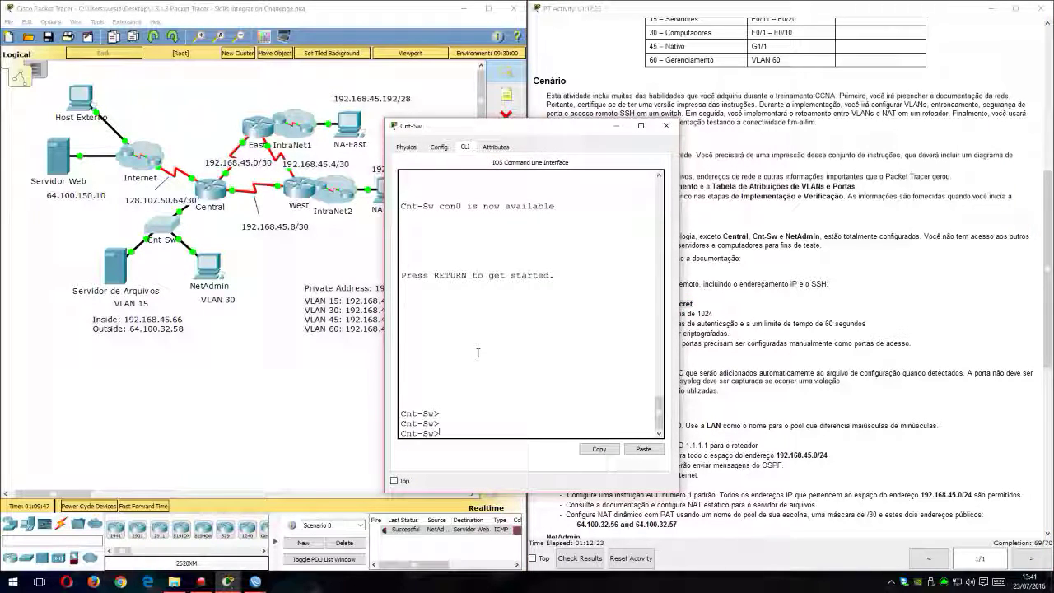
{"action": "type", "text": "en"}
{"action": "key", "text": "Return"}
{"action": "type", "text": "sho"}
{"action": "key", "text": "Tab"}
{"action": "type", "text": "ru"}
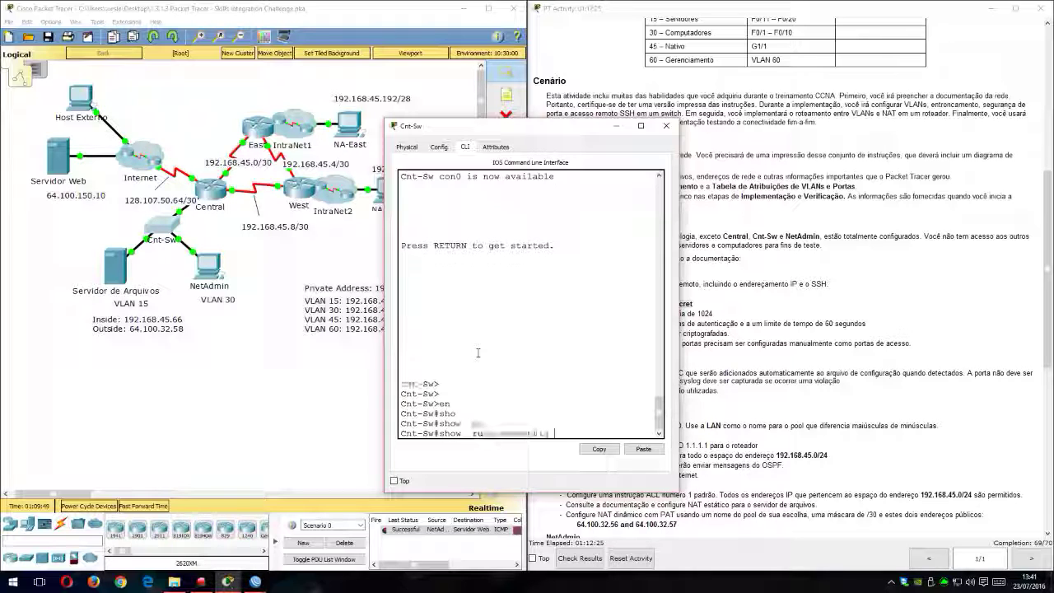
{"action": "key", "text": "Tab"}
{"action": "key", "text": "Return"}
{"action": "key", "text": "space"}
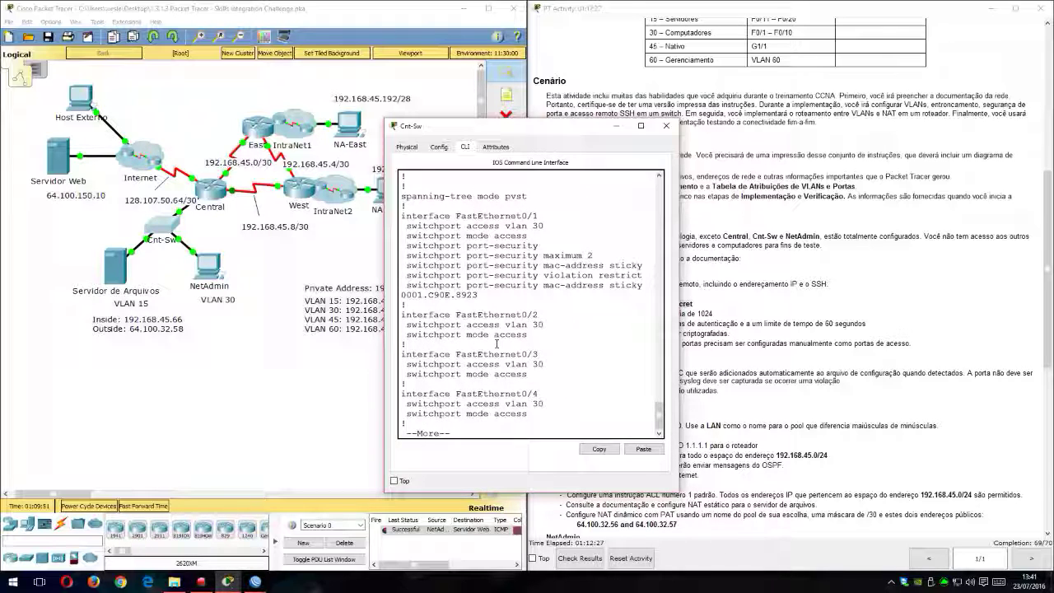
Step: Examine the CAdmin username and password line in the switch configuration, then close the Cnt-Sw window
{"action": "scroll", "coordinate": [502, 330], "scroll_direction": "up", "scroll_amount": 6}
{"action": "left_click_drag", "start_coordinate": [450, 321], "coordinate": [471, 322]}
{"action": "left_click_drag", "start_coordinate": [551, 321], "coordinate": [591, 322]}
{"action": "left_click_drag", "start_coordinate": [566, 134], "coordinate": [381, 80]}
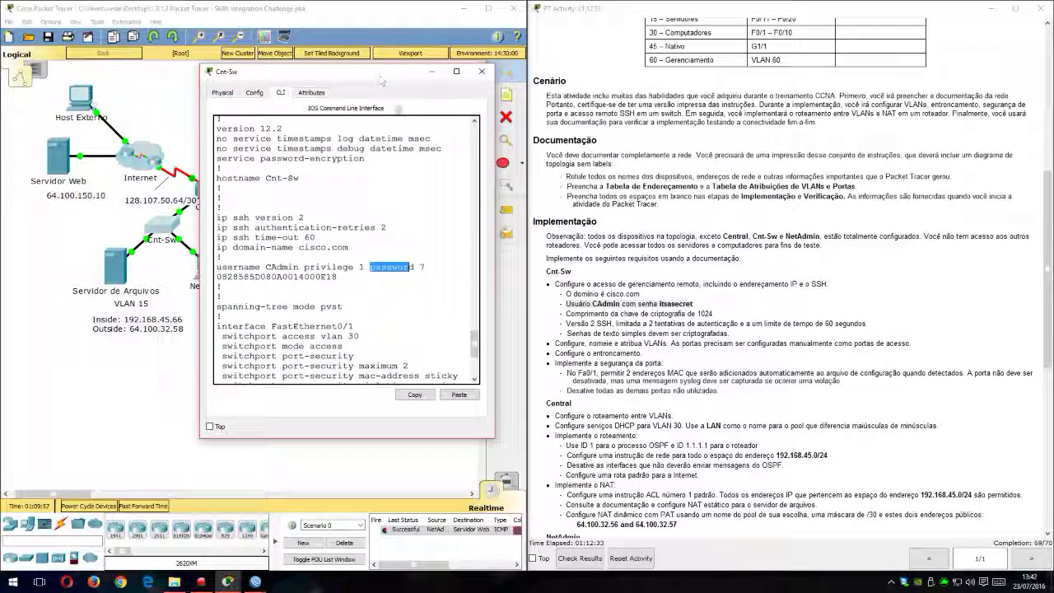
{"action": "left_click", "coordinate": [483, 73]}
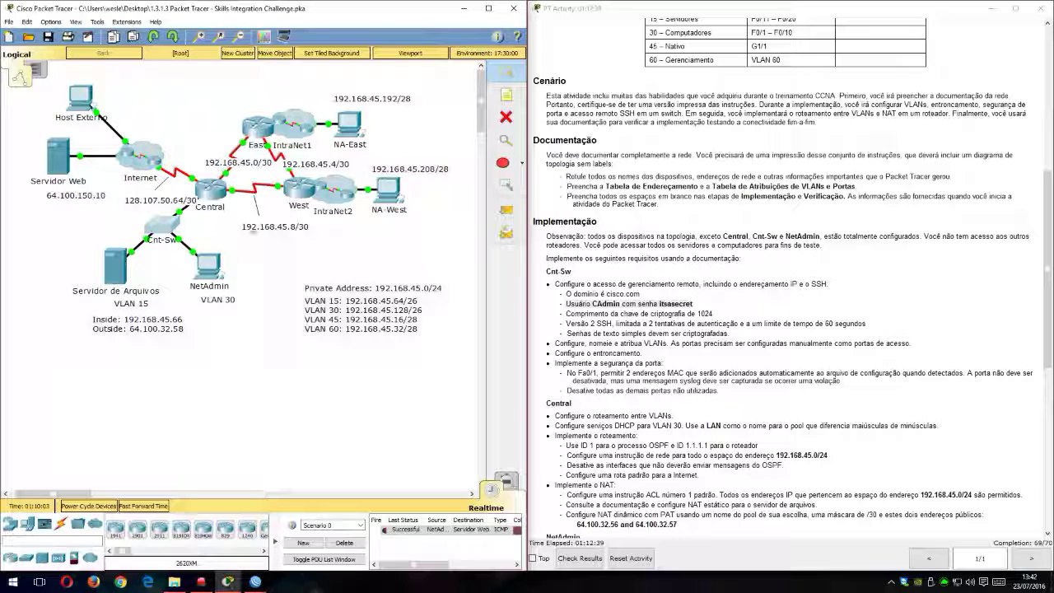
Step: Open the command prompt on the NA-West PC and place its window clear of the topology
{"action": "left_click", "coordinate": [387, 191]}
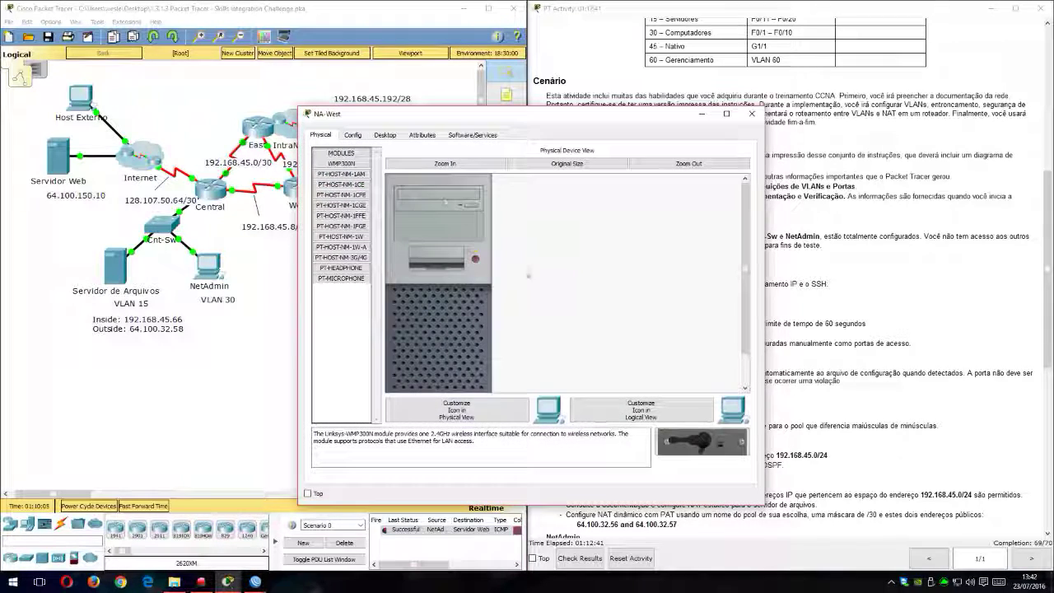
{"action": "left_click", "coordinate": [384, 134]}
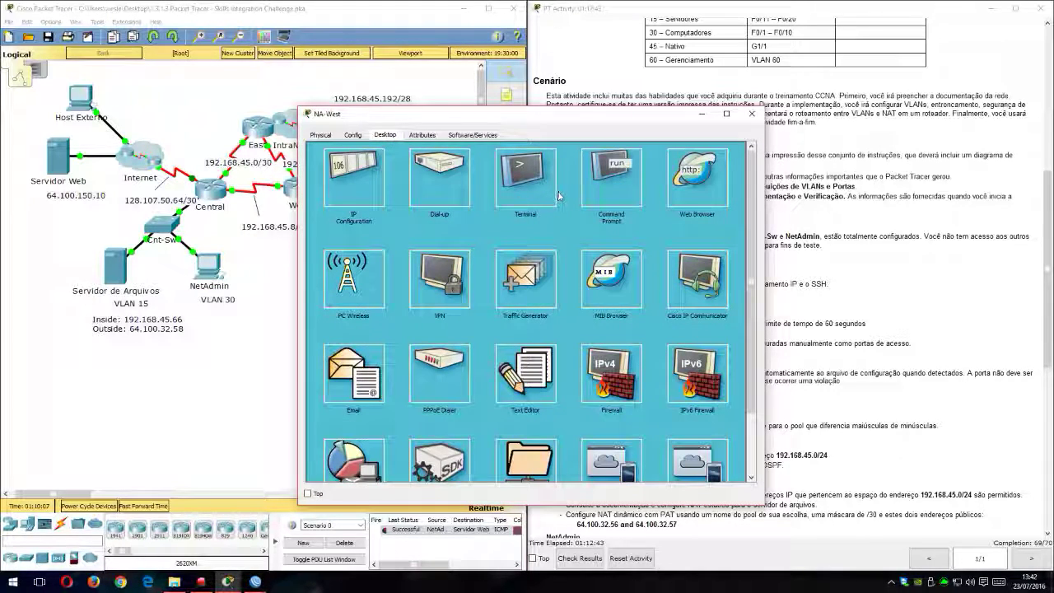
{"action": "left_click", "coordinate": [610, 177]}
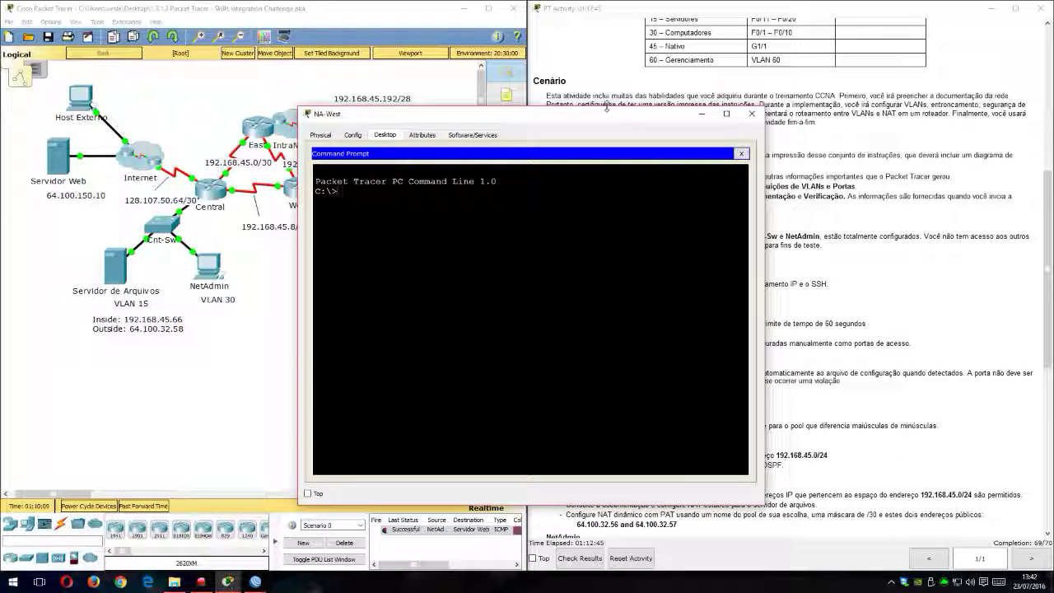
{"action": "left_click_drag", "start_coordinate": [607, 108], "coordinate": [801, 88]}
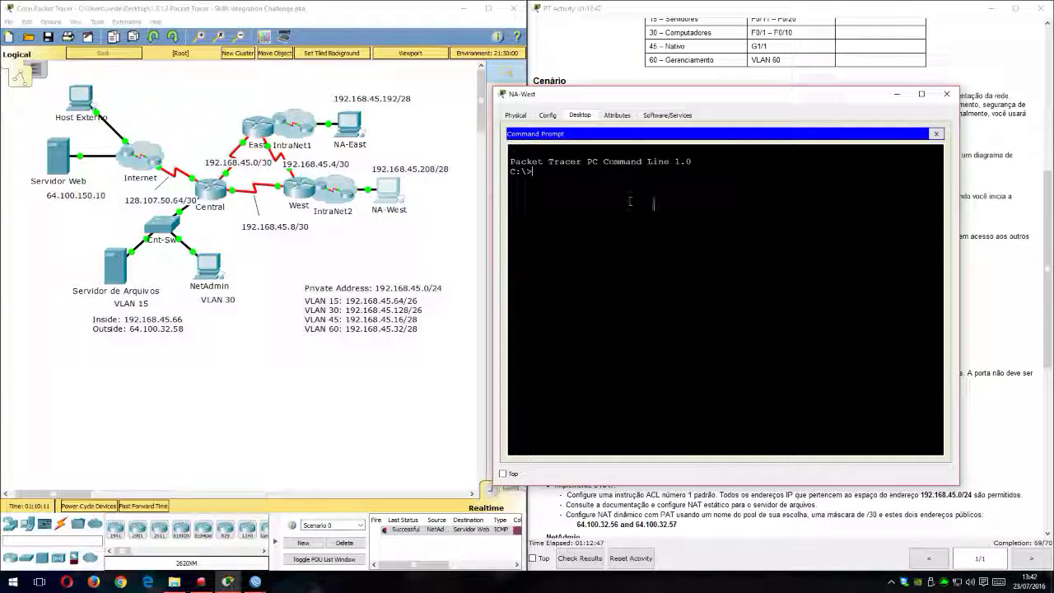
Step: Try to open an SSH session with ssh -l to Cnt-Sw's VLAN 60 address 192.168.45.34, without a username
{"action": "type", "text": "ssh -l"}
{"action": "type", "text": "192.168.45."}
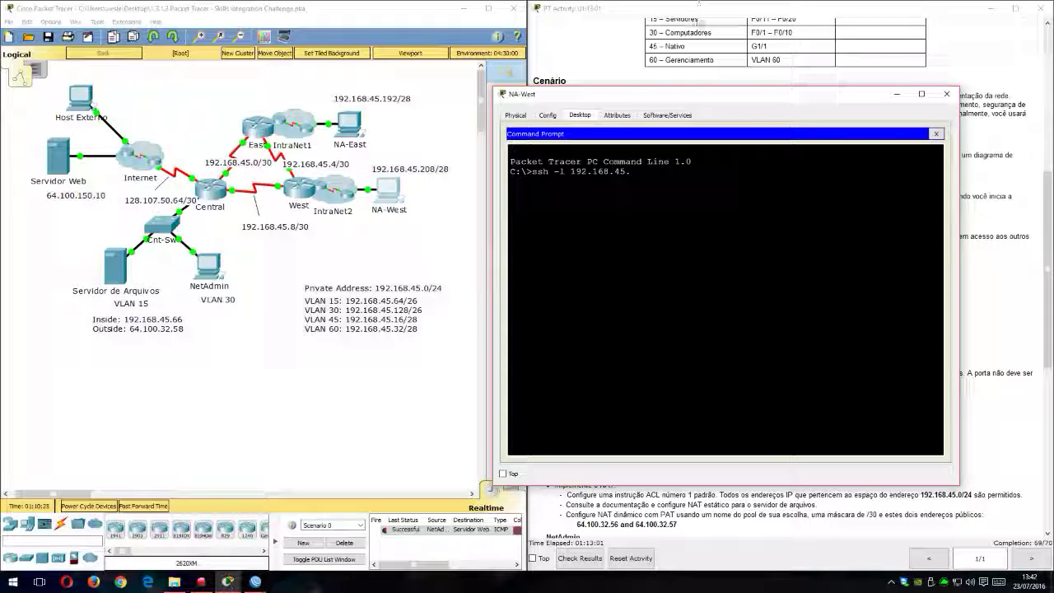
{"action": "left_click_drag", "start_coordinate": [697, 87], "coordinate": [298, 97]}
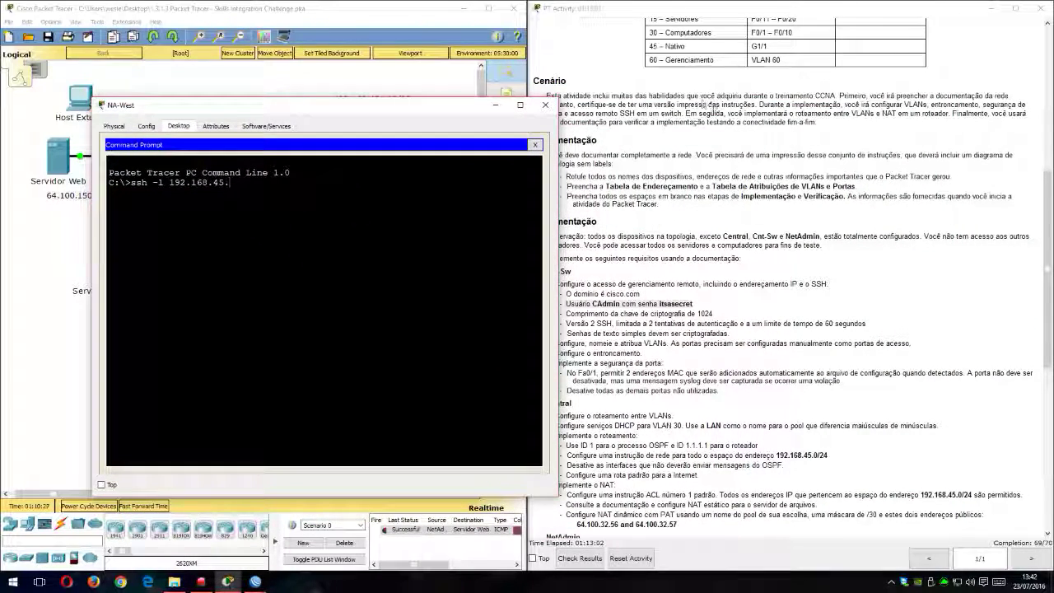
{"action": "scroll", "coordinate": [1009, 249], "scroll_direction": "up", "scroll_amount": 3}
{"action": "scroll", "coordinate": [1009, 249], "scroll_direction": "up", "scroll_amount": 5}
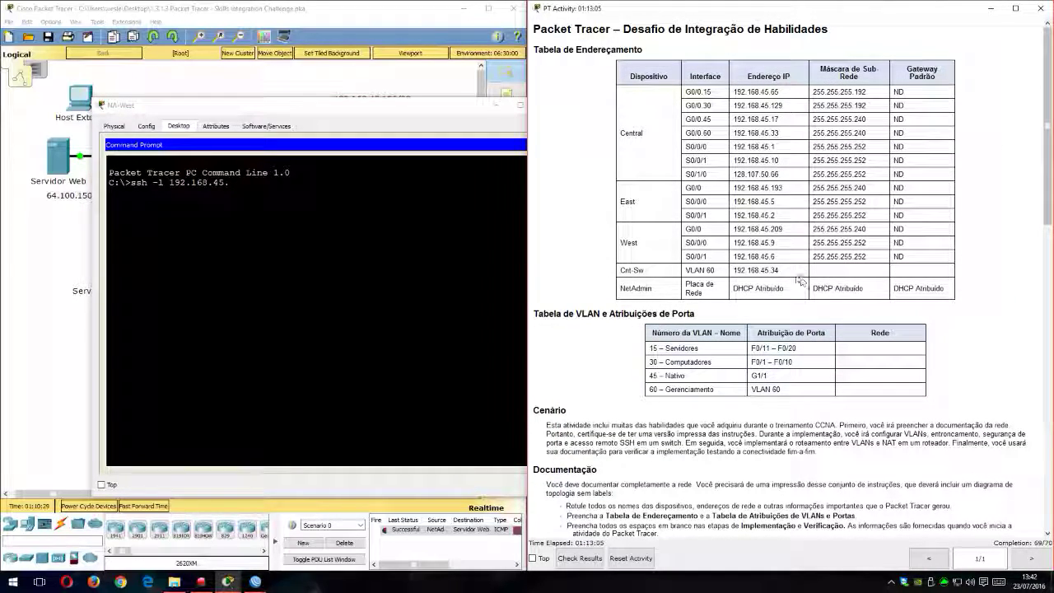
{"action": "left_click_drag", "start_coordinate": [377, 108], "coordinate": [715, 93]}
{"action": "type", "text": "34"}
{"action": "key", "text": "Return"}
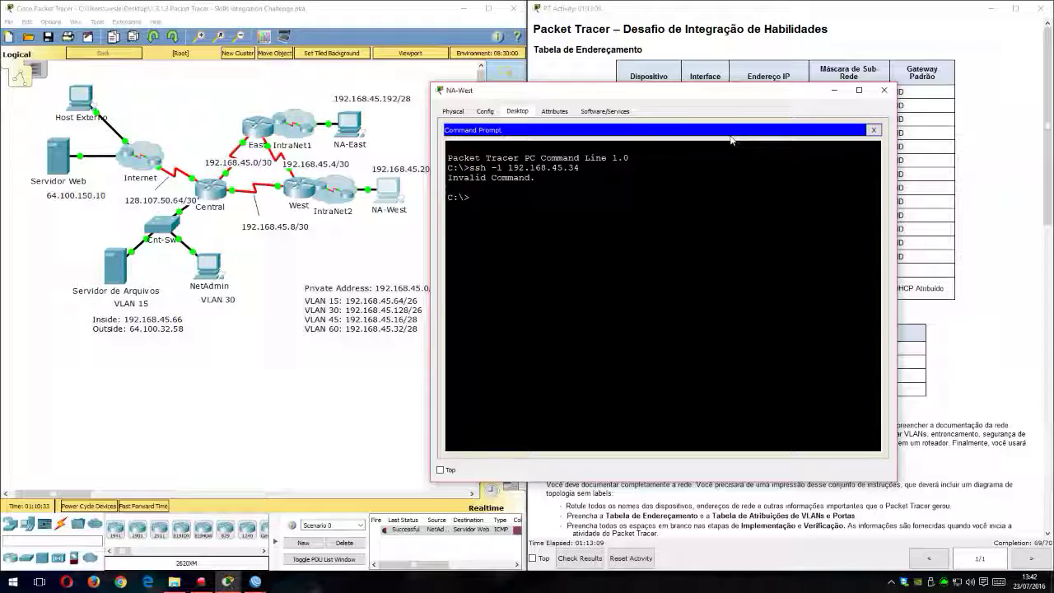
Step: Display the usage help of the ssh command with ssh /?
{"action": "key", "text": "Up"}
{"action": "key", "text": "BackSpace"}
{"action": "key", "text": "BackSpace"}
{"action": "key", "text": "BackSpace"}
{"action": "key", "text": "BackSpace"}
{"action": "key", "text": "BackSpace"}
{"action": "key", "text": "BackSpace"}
{"action": "key", "text": "BackSpace"}
{"action": "key", "text": "BackSpace"}
{"action": "key", "text": "BackSpace"}
{"action": "key", "text": "BackSpace"}
{"action": "key", "text": "BackSpace"}
{"action": "key", "text": "BackSpace"}
{"action": "key", "text": "BackSpace"}
{"action": "type", "text": "-"}
{"action": "type", "text": "?"}
{"action": "key", "text": "Return"}
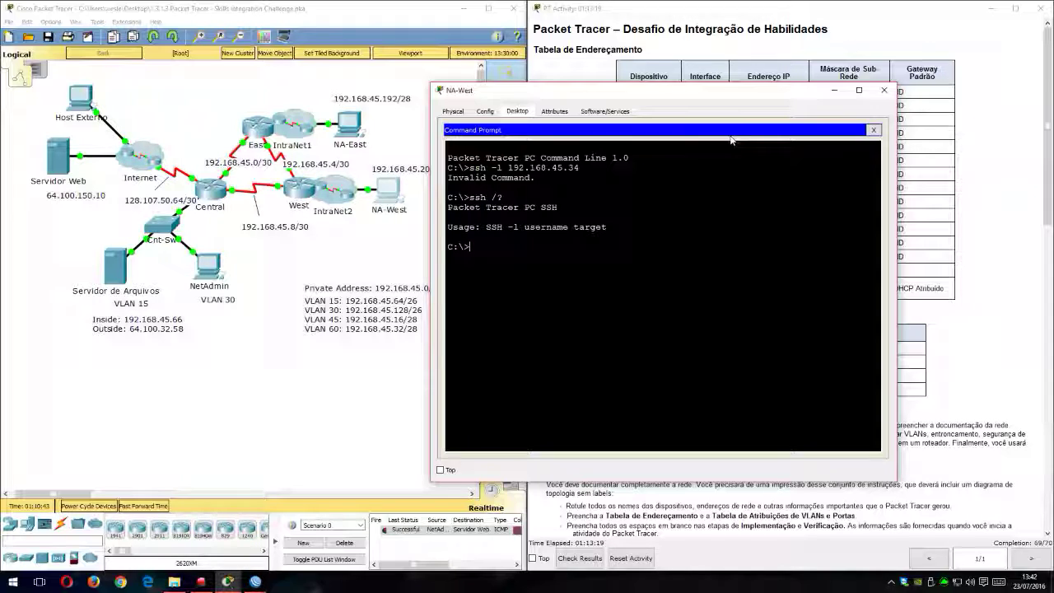
Step: Connect by SSH to 192.168.45.34 as CAdmin and enter the account password
{"action": "type", "text": "ssh -l 192.168.45.34"}
{"action": "key", "text": "Left"}
{"action": "key", "text": "Left"}
{"action": "key", "text": "Left"}
{"action": "key", "text": "Left"}
{"action": "key", "text": "Left"}
{"action": "key", "text": "Left"}
{"action": "key", "text": "Left"}
{"action": "key", "text": "Left"}
{"action": "key", "text": "Left"}
{"action": "key", "text": "Left"}
{"action": "key", "text": "Left"}
{"action": "key", "text": "Left"}
{"action": "key", "text": "Left"}
{"action": "type", "text": "CAdmin"}
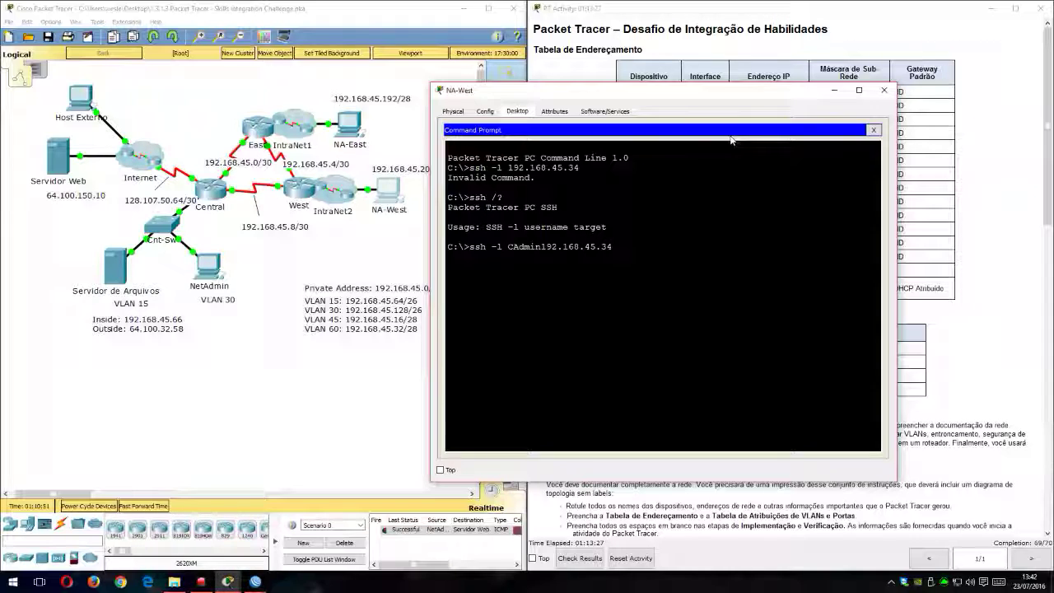
{"action": "key", "text": "Return"}
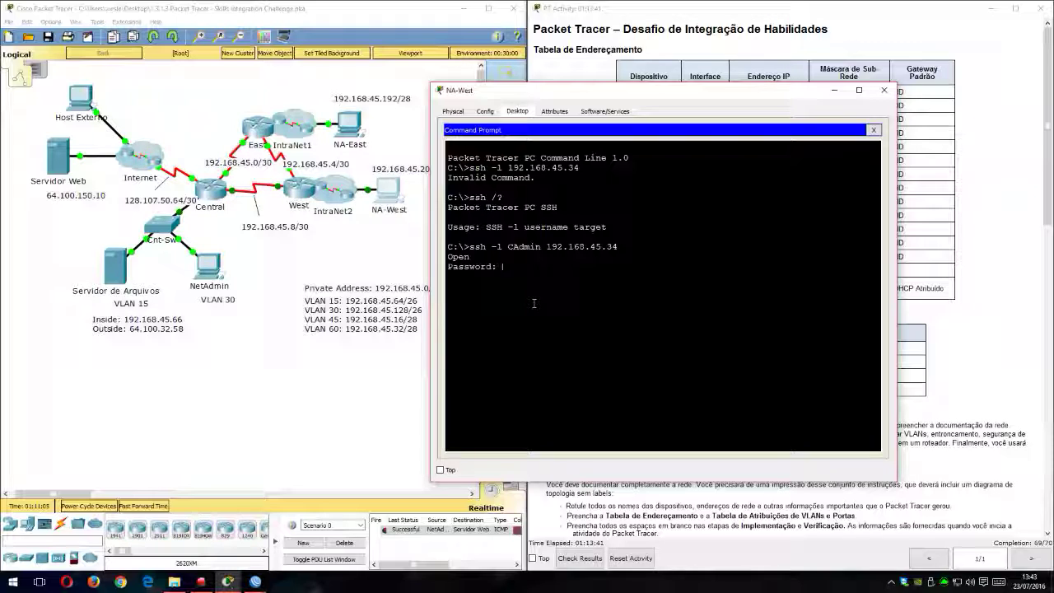
{"action": "key", "text": "Return"}
{"action": "key", "text": "Return"}
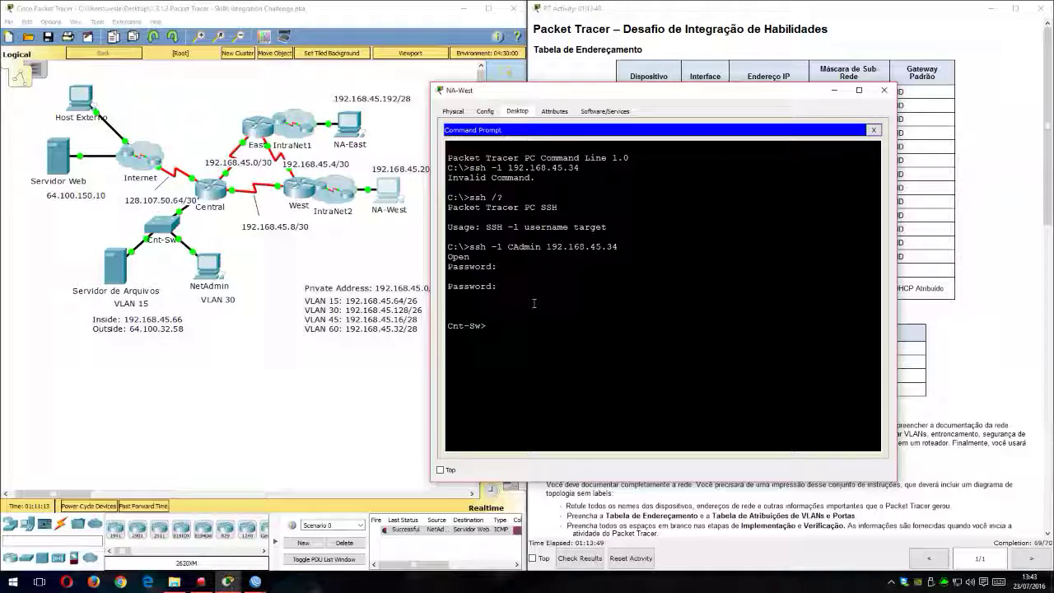
Step: Try to display the switch's running configuration from the SSH session, then clear the command line
{"action": "type", "text": "show tu"}
{"action": "key", "text": "Tab"}
{"action": "key", "text": "BackSpace"}
{"action": "key", "text": "BackSpace"}
{"action": "type", "text": "ru"}
{"action": "key", "text": "Tab"}
{"action": "key", "text": "Return"}
{"action": "type", "text": "n"}
{"action": "key", "text": "Tab"}
{"action": "key", "text": "Tab"}
{"action": "key", "text": "Tab"}
{"action": "key", "text": "BackSpace"}
{"action": "key", "text": "BackSpace"}
{"action": "key", "text": "BackSpace"}
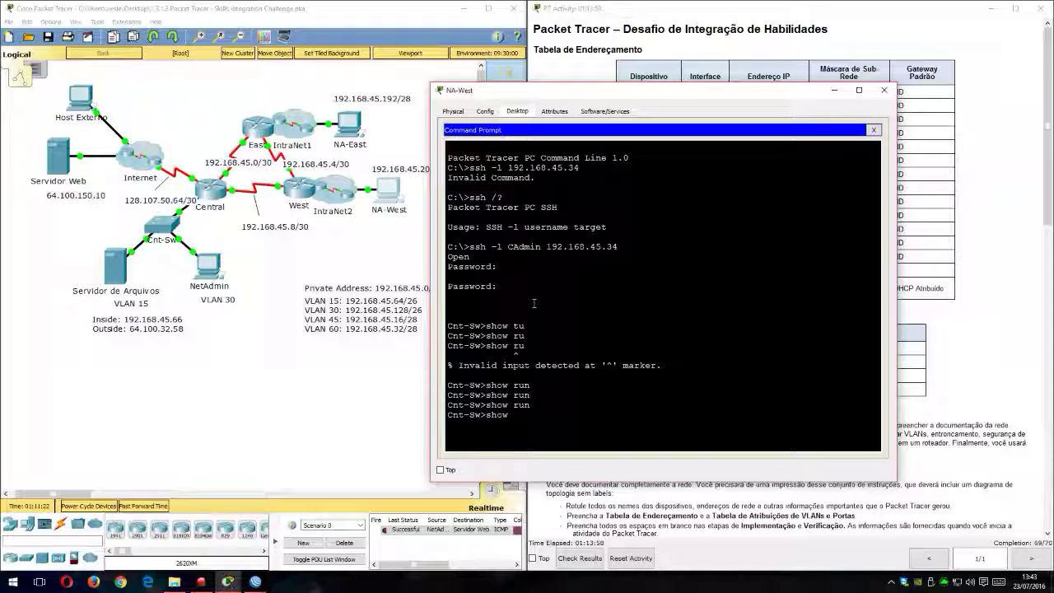
{"action": "key", "text": "BackSpace"}
{"action": "key", "text": "BackSpace"}
{"action": "key", "text": "BackSpace"}
{"action": "key", "text": "BackSpace"}
Step: Ping 192.168.45.129 from Cnt-Sw through the SSH session
{"action": "type", "text": "ping"}
{"action": "type", "text": "192.168.45."}
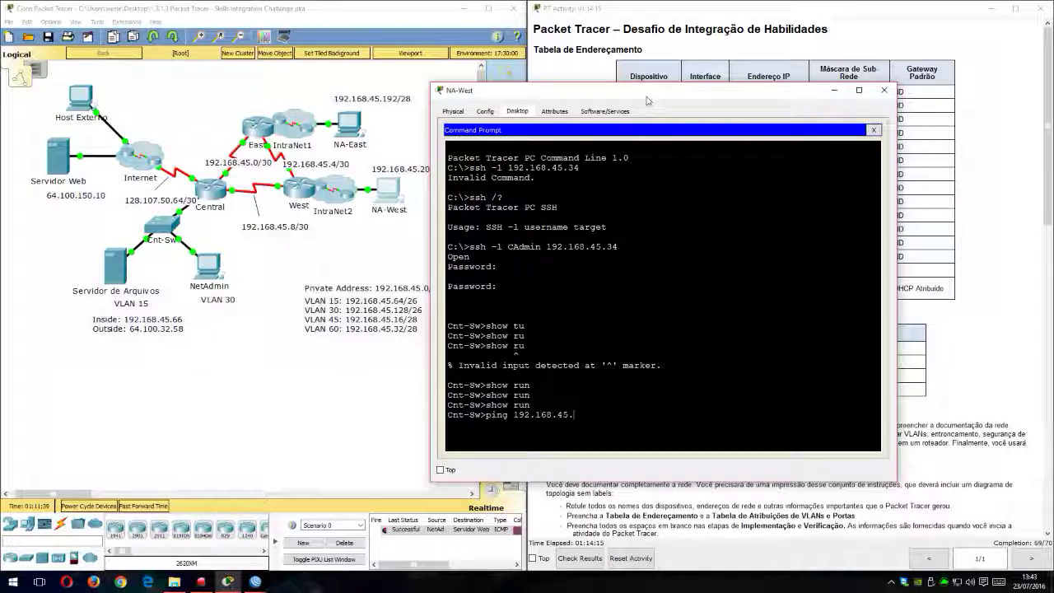
{"action": "left_click_drag", "start_coordinate": [569, 95], "coordinate": [227, 57]}
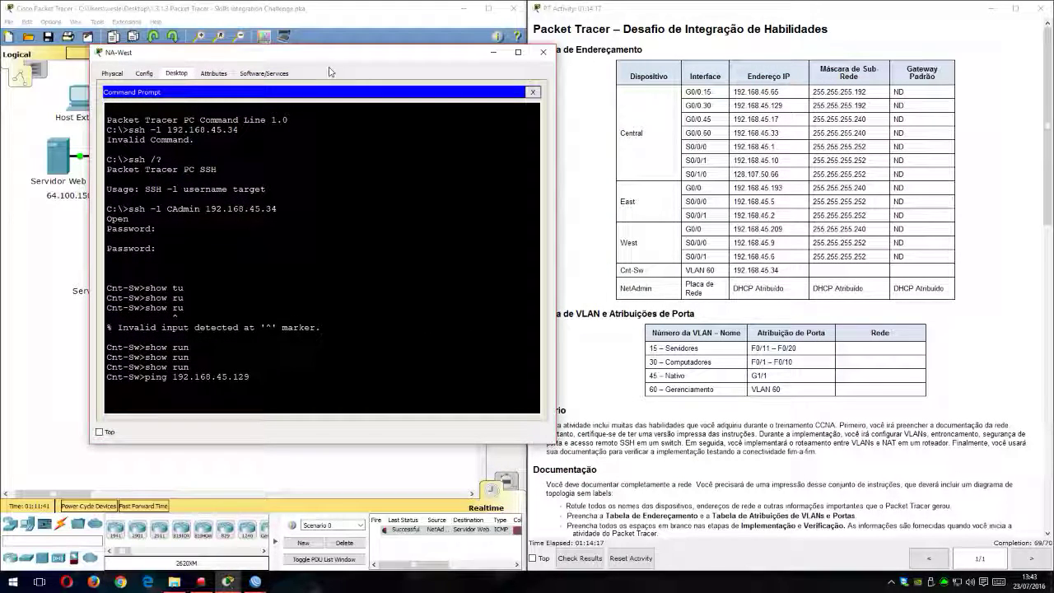
{"action": "key", "text": "Return"}
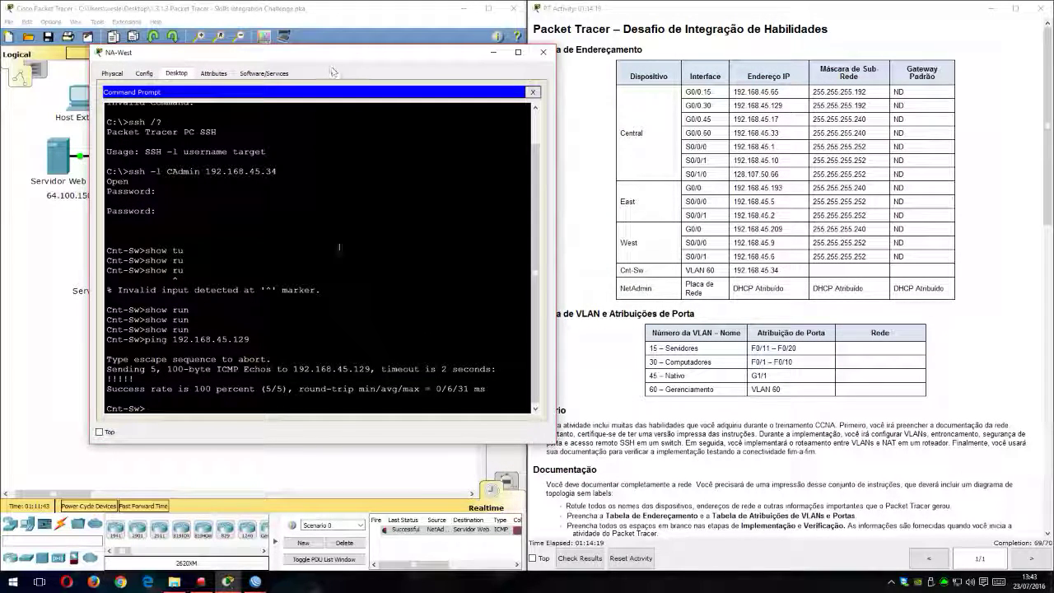
Step: Exit the SSH session to Cnt-Sw and close the NA-West window
{"action": "type", "text": "exit"}
{"action": "key", "text": "Return"}
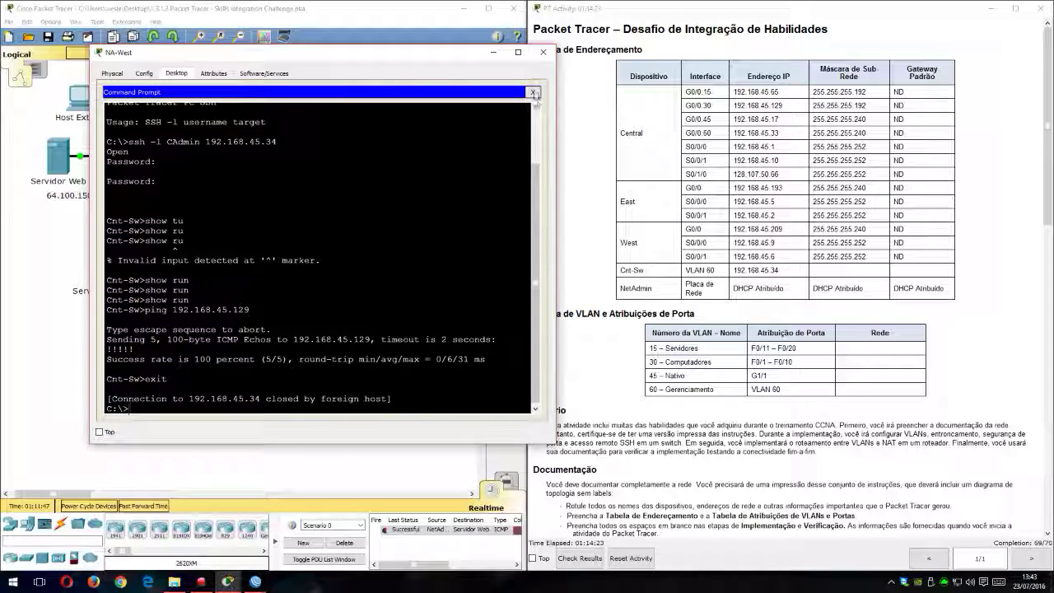
{"action": "left_click", "coordinate": [542, 52]}
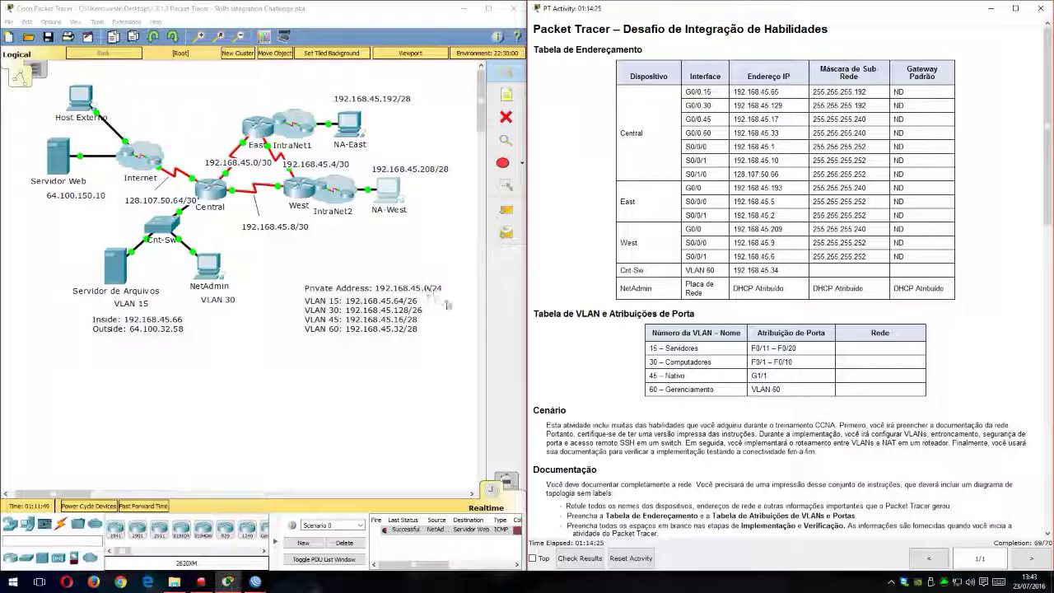